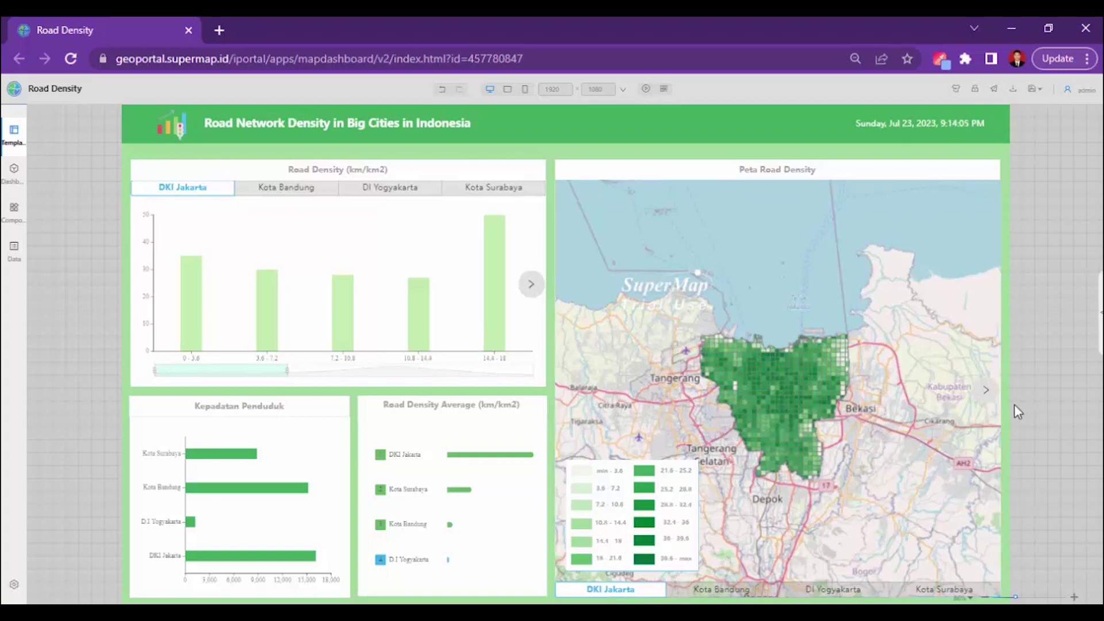
Switch to the SuperMap Geoportal home page in Microsoft Edge and open the Resource Center's MapDashboard listing
{"action": "mouse_move", "coordinate": [259, 612]}
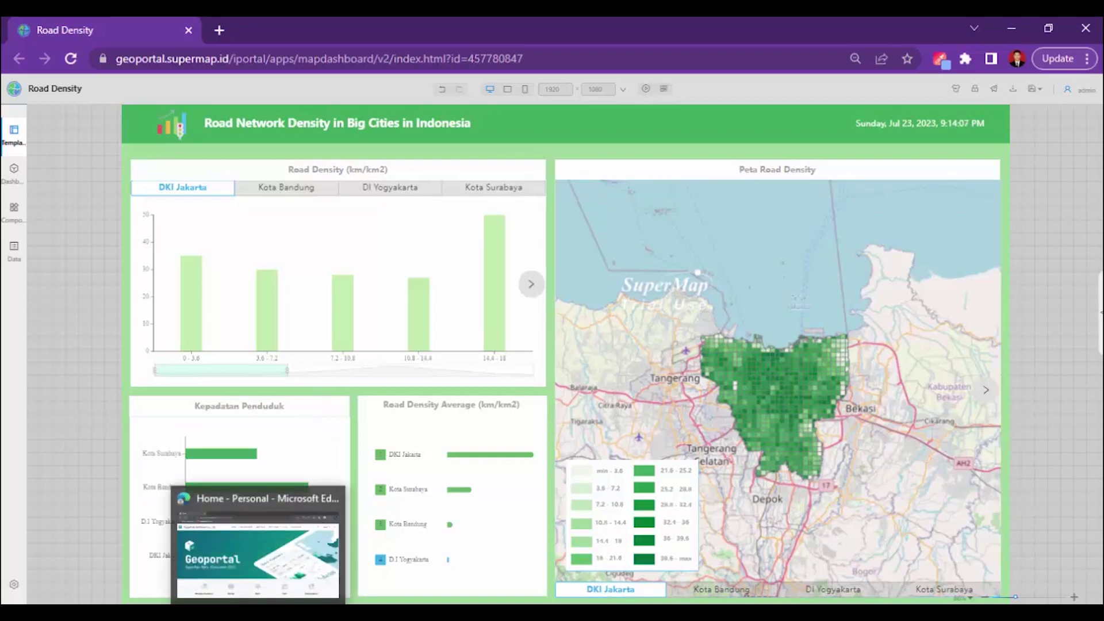
{"action": "left_click", "coordinate": [258, 555]}
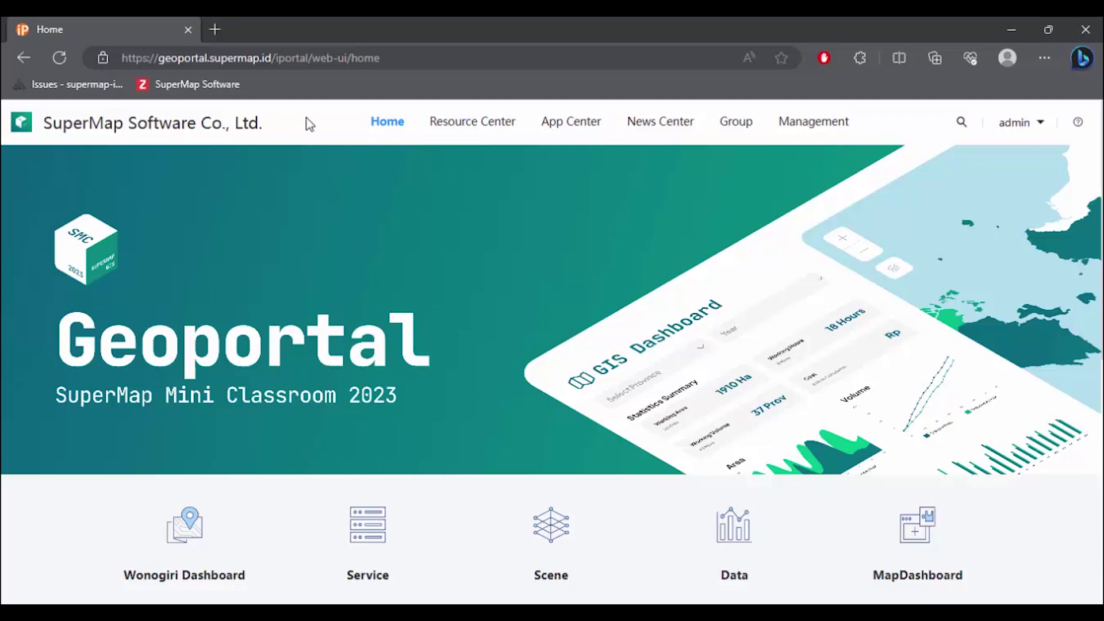
{"action": "mouse_move", "coordinate": [548, 129]}
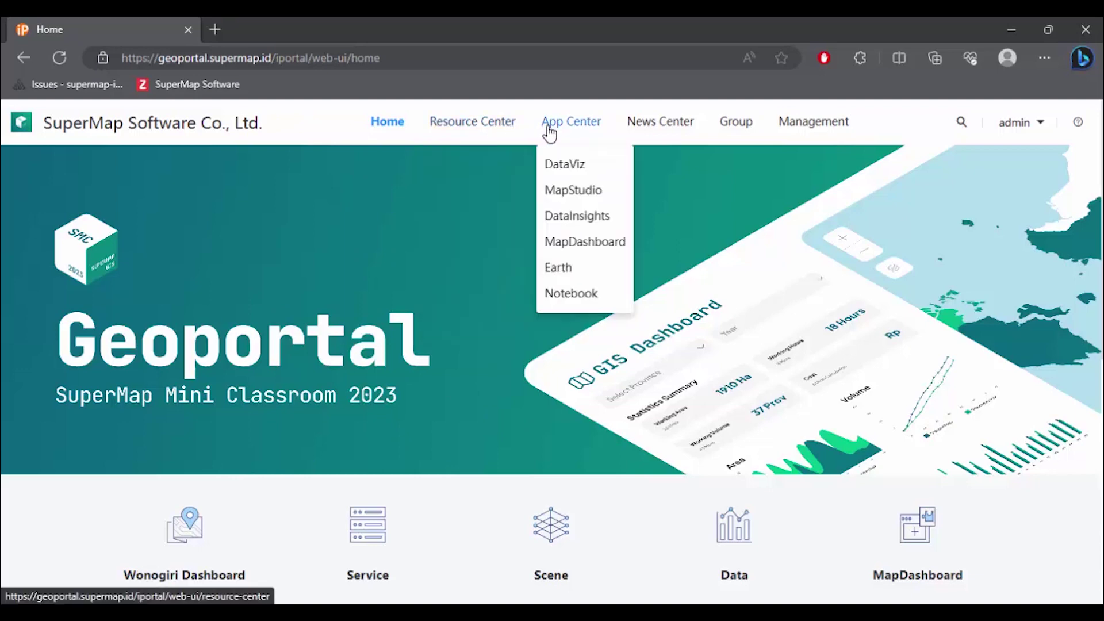
{"action": "mouse_move", "coordinate": [501, 143]}
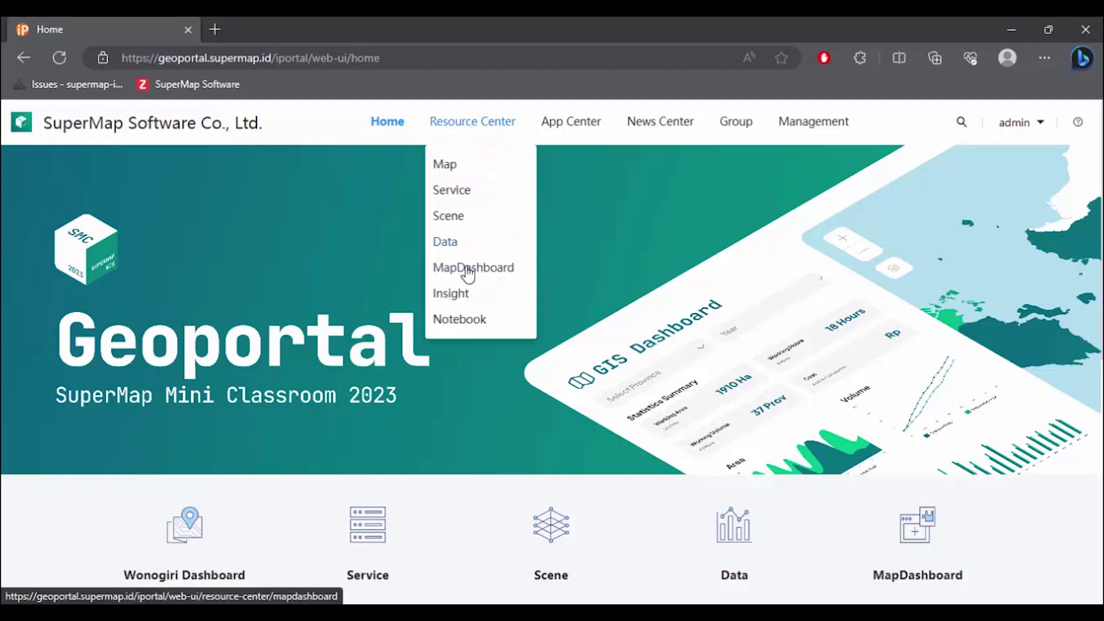
{"action": "left_click", "coordinate": [685, 237]}
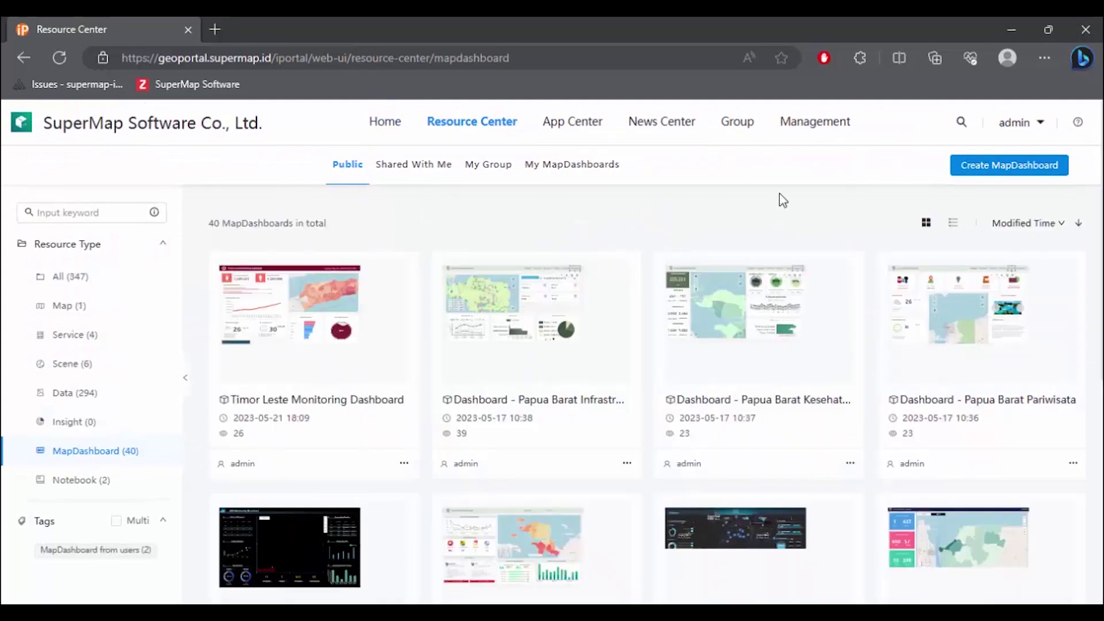
Create a new MapDashboard from the blank New template
{"action": "scroll", "coordinate": [621, 207], "scroll_direction": "down", "scroll_amount": 4}
{"action": "scroll", "coordinate": [622, 209], "scroll_direction": "up", "scroll_amount": 4}
{"action": "left_click", "coordinate": [986, 167]}
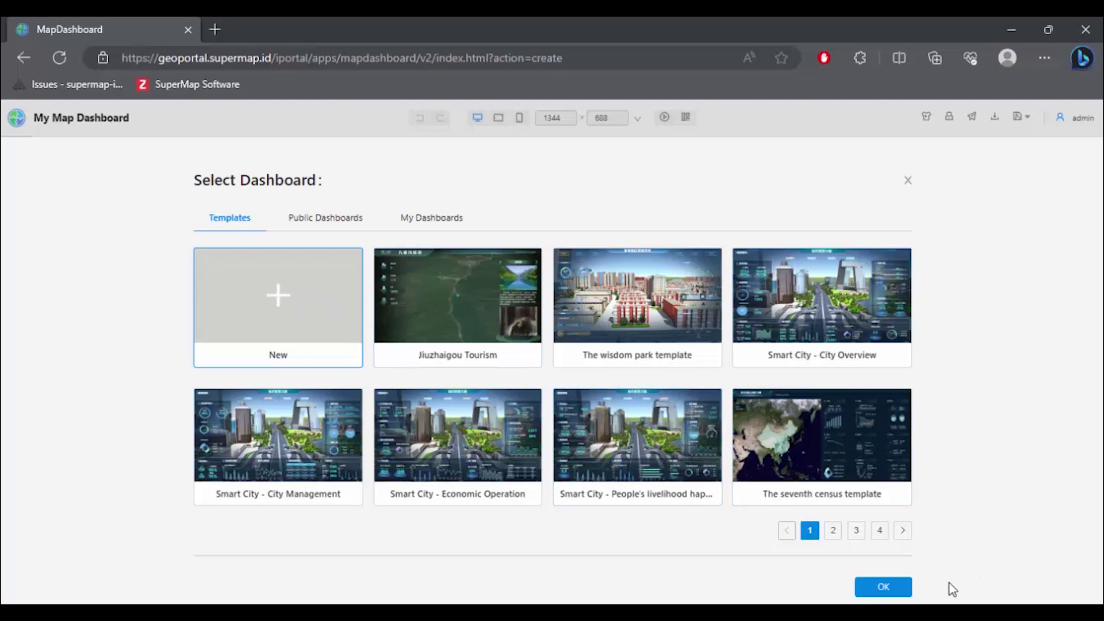
{"action": "left_click", "coordinate": [880, 586]}
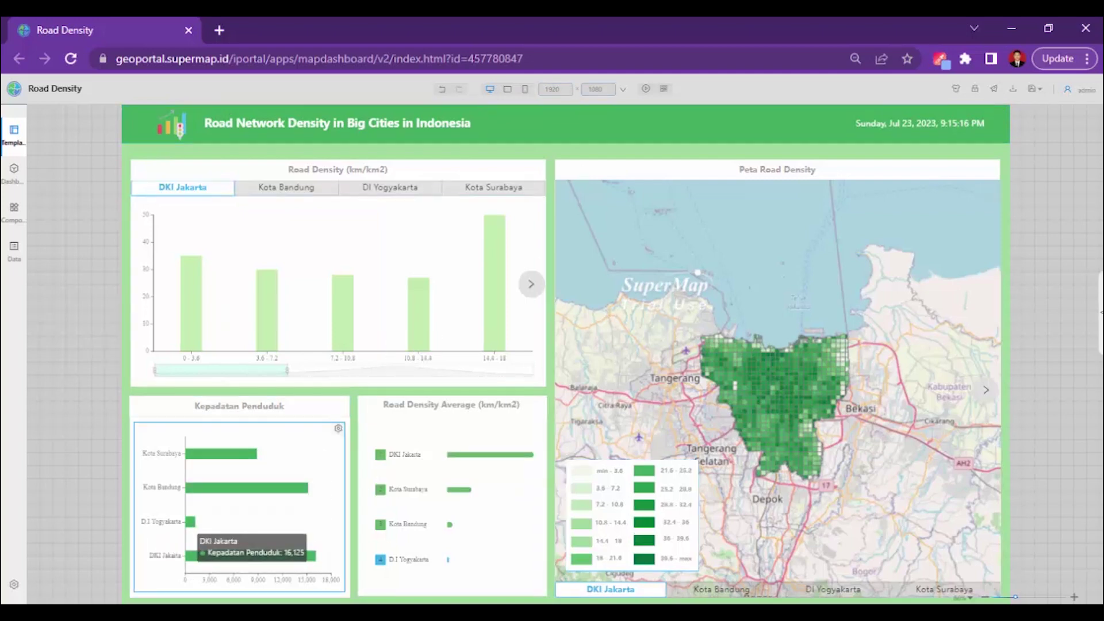
Set the new dashboard's canvas size to 1920 × 1080, matching the Road Density dashboard
{"action": "left_click", "coordinate": [258, 552]}
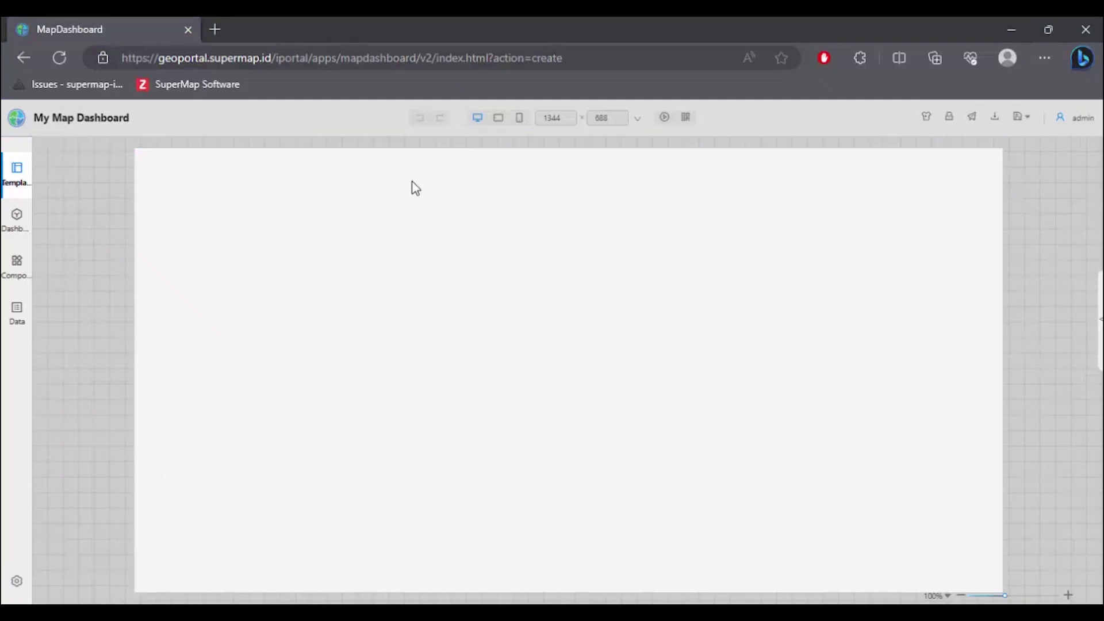
{"action": "left_click", "coordinate": [589, 602]}
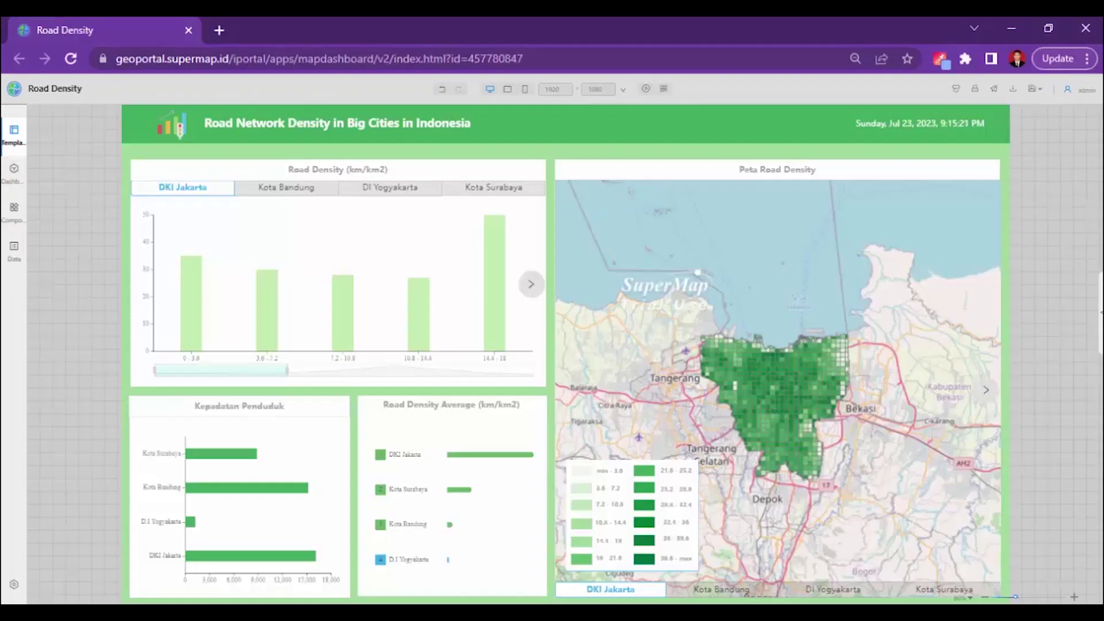
{"action": "key", "text": "alt+Tab"}
{"action": "double_click", "coordinate": [558, 114]}
{"action": "type", "text": "1920"}
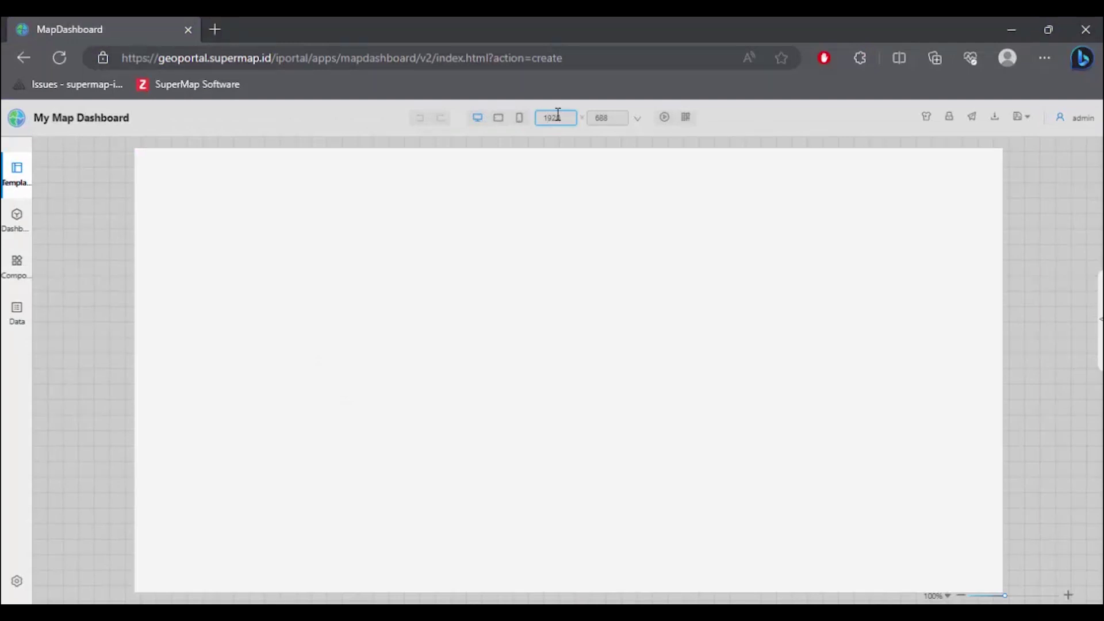
{"action": "key", "text": "Tab"}
{"action": "type", "text": "1"}
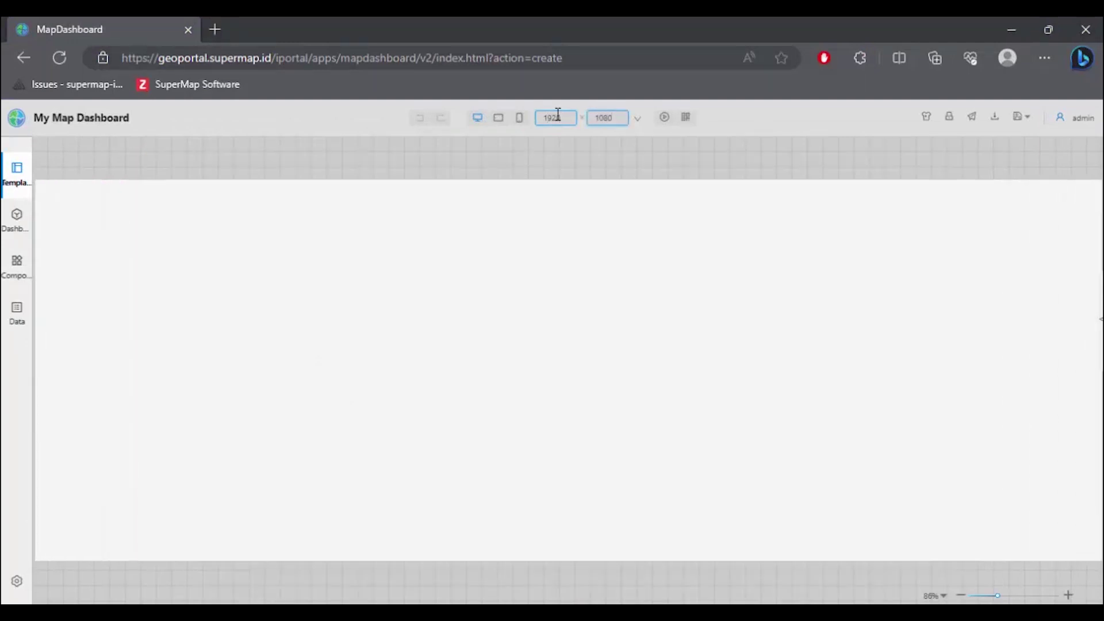
{"action": "left_click", "coordinate": [624, 232]}
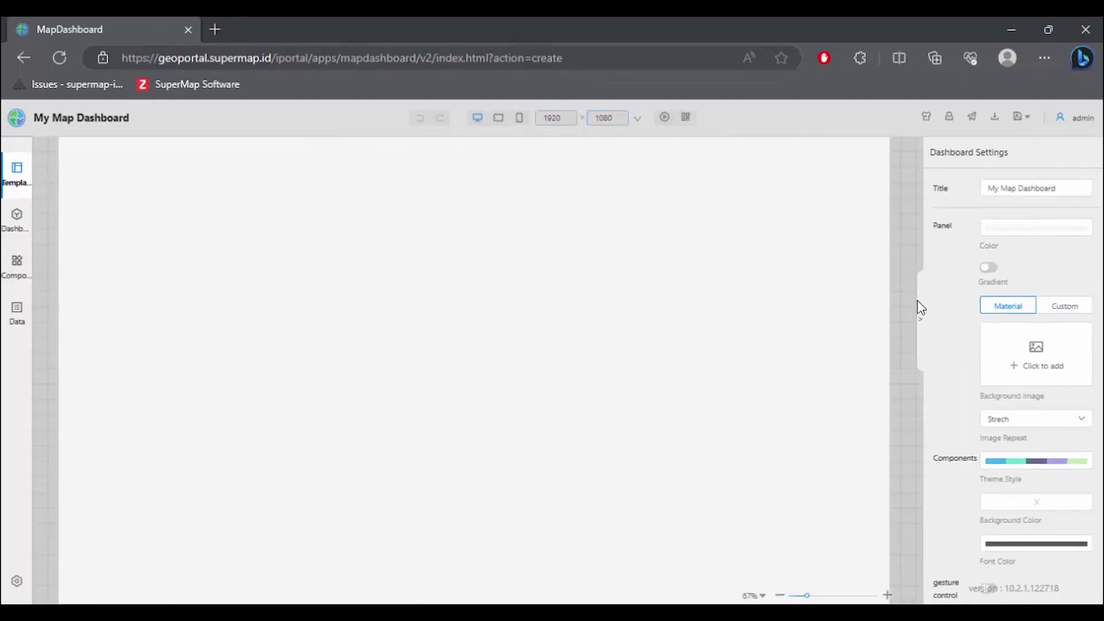
{"action": "left_click", "coordinate": [918, 310]}
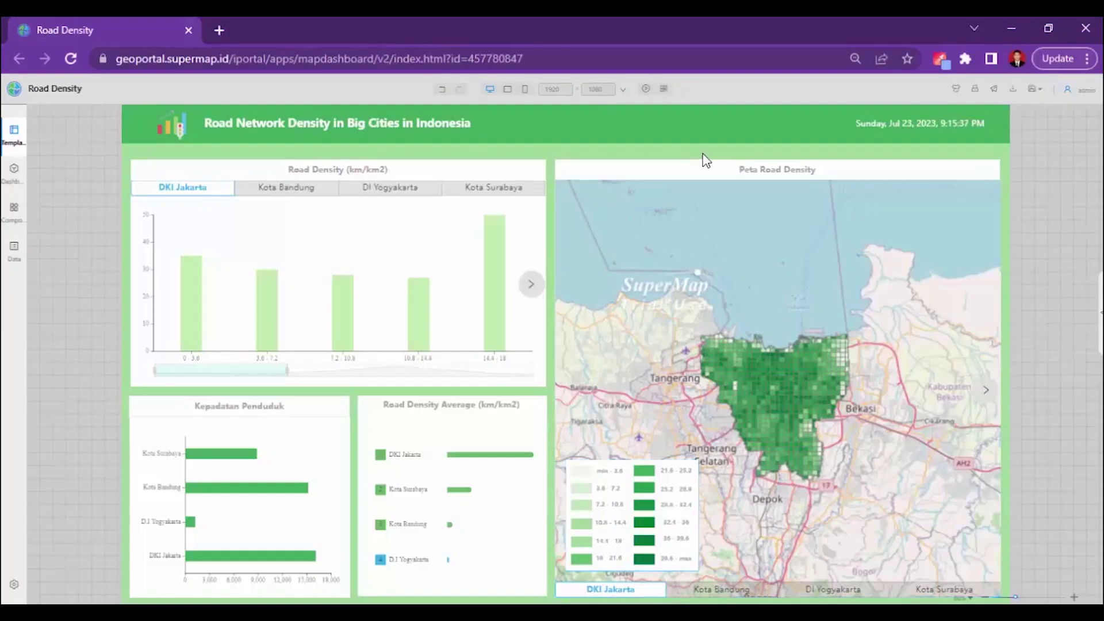
Copy the hex code of the panel color from the Road Density dashboard's settings in the Chrome window
{"action": "left_click", "coordinate": [1099, 313]}
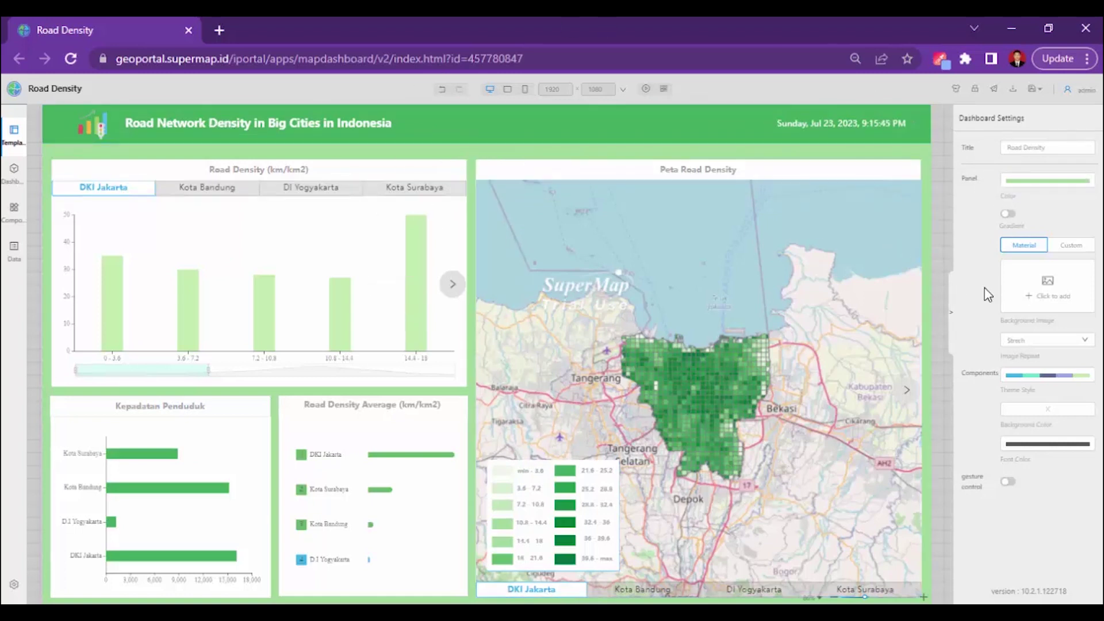
{"action": "left_click", "coordinate": [951, 317]}
{"action": "left_click", "coordinate": [18, 142]}
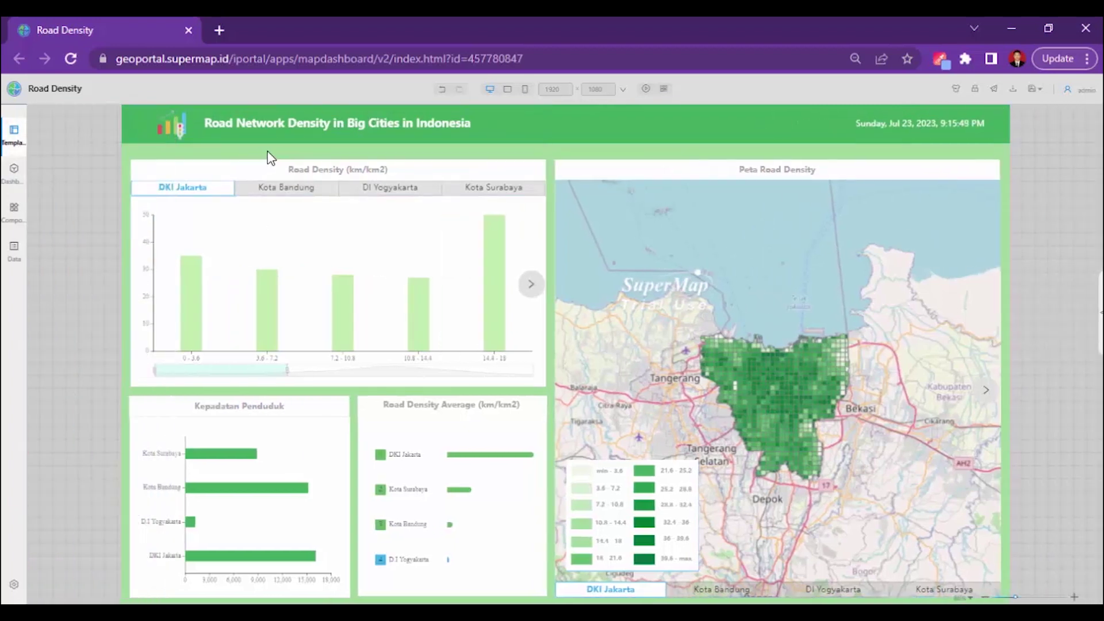
{"action": "left_click", "coordinate": [1100, 315]}
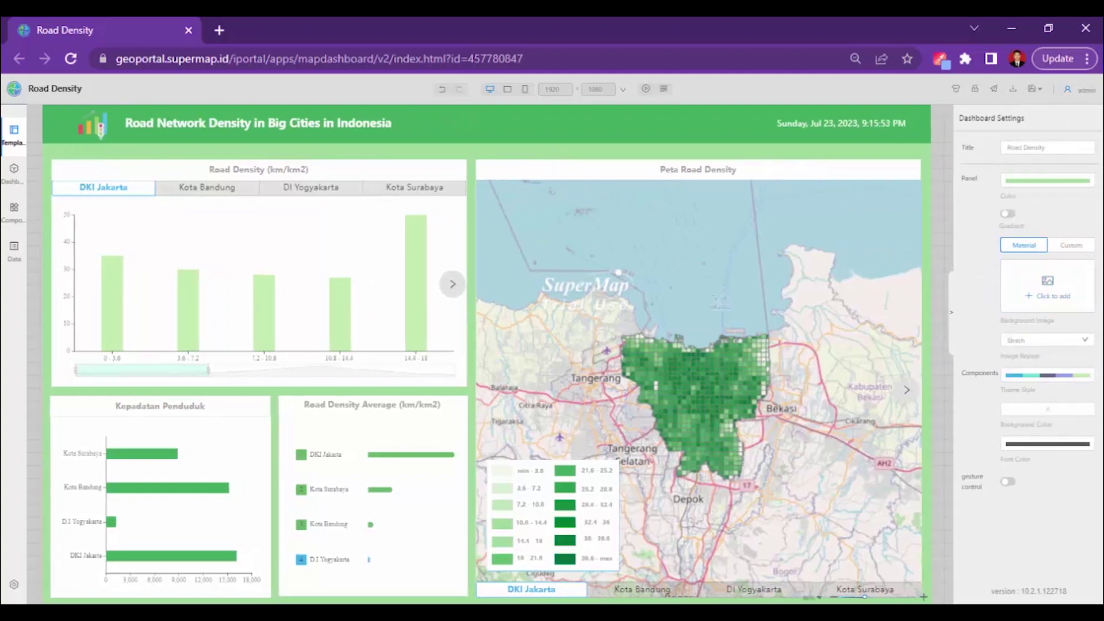
{"action": "left_click", "coordinate": [951, 313]}
{"action": "left_click", "coordinate": [1100, 317]}
{"action": "left_click", "coordinate": [1044, 182]}
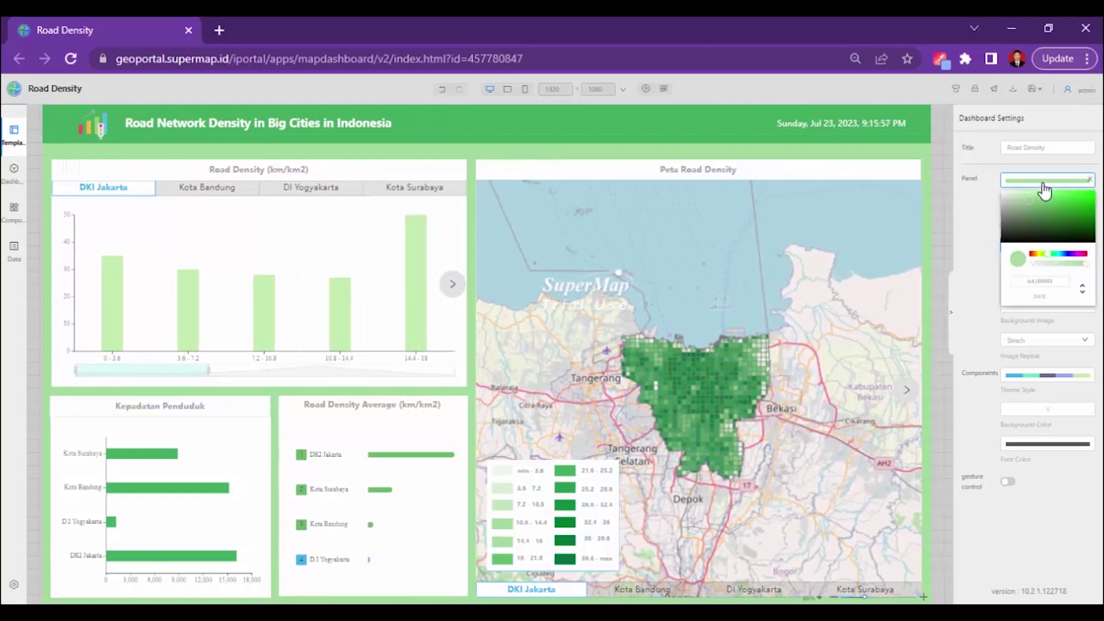
{"action": "double_click", "coordinate": [1039, 281]}
{"action": "right_click", "coordinate": [1036, 280]}
{"action": "left_click", "coordinate": [937, 345]}
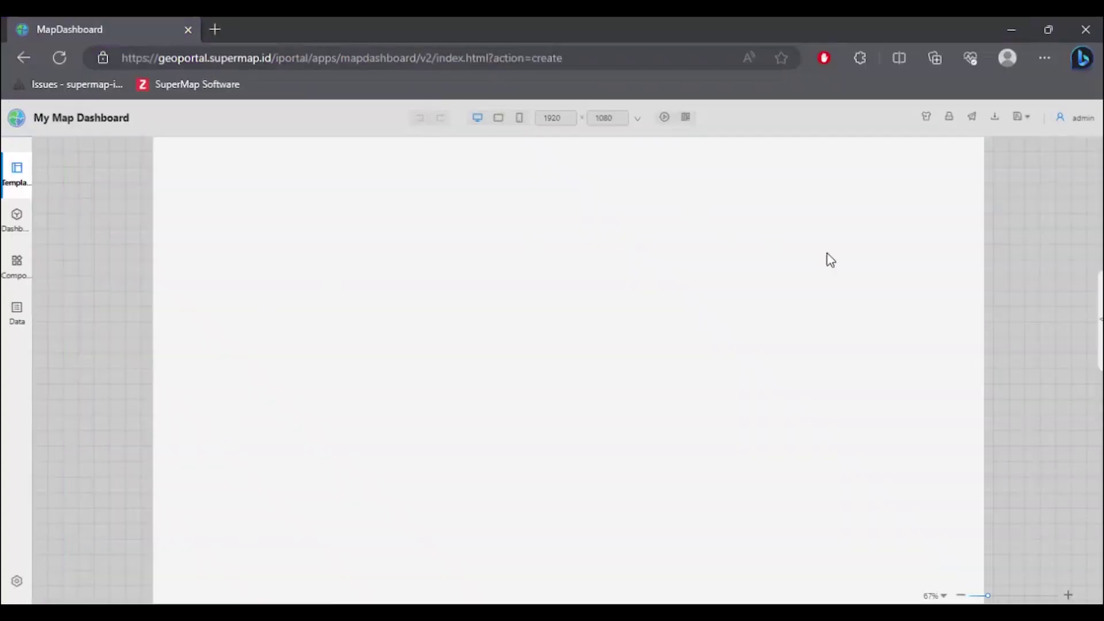
Apply the copied green hex code as the panel color of the new dashboard in Edge
{"action": "left_click", "coordinate": [1099, 309]}
{"action": "left_click", "coordinate": [993, 233]}
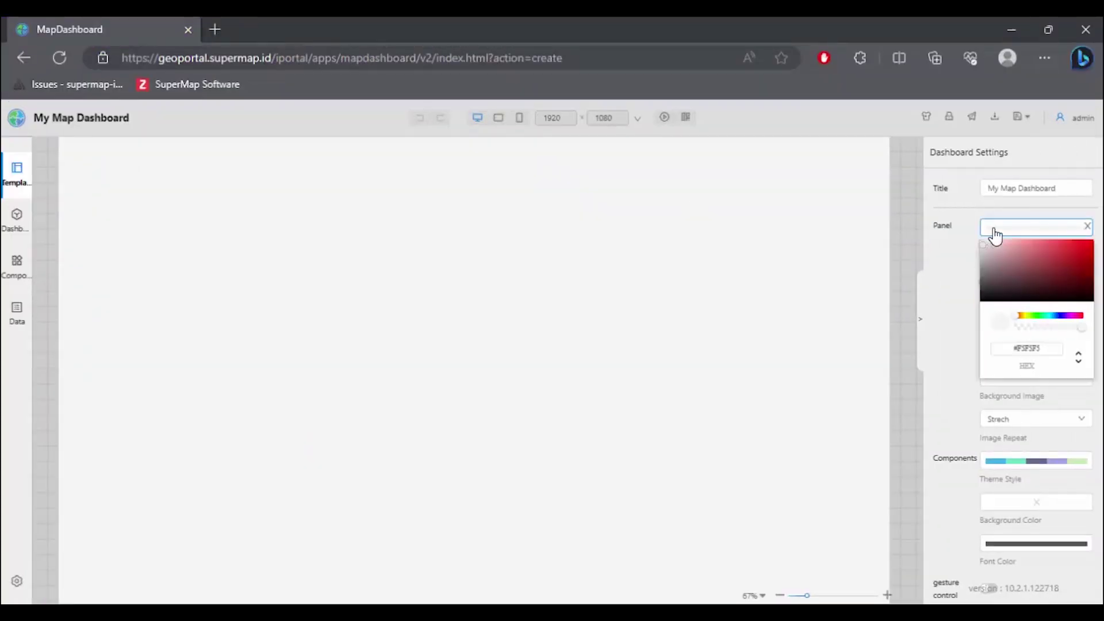
{"action": "double_click", "coordinate": [1036, 349]}
{"action": "key", "text": "ctrl+v"}
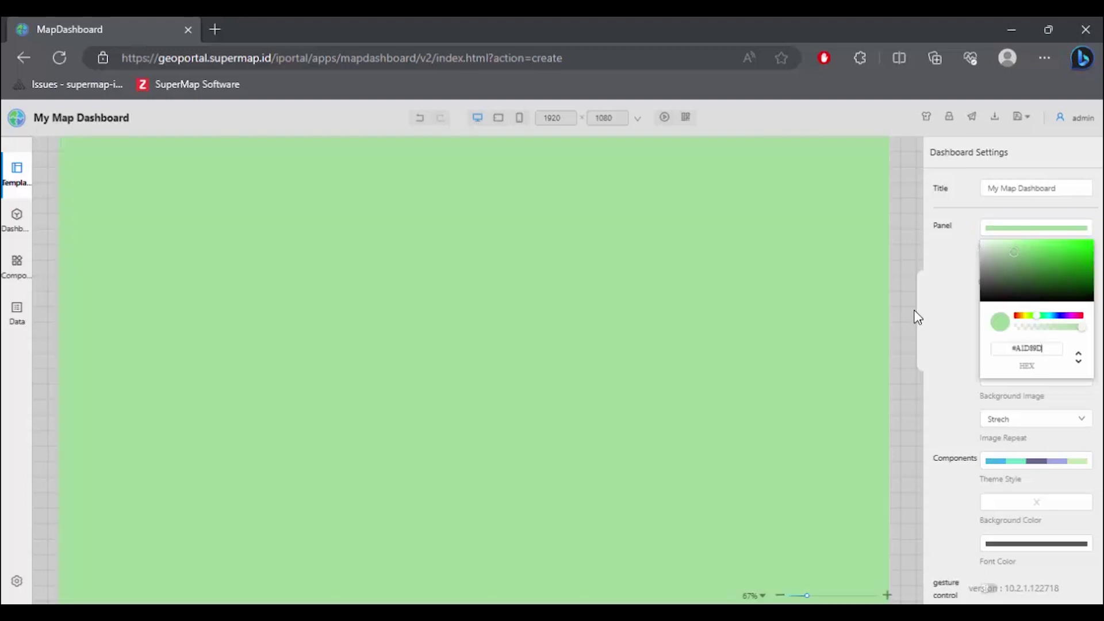
{"action": "left_click", "coordinate": [919, 311]}
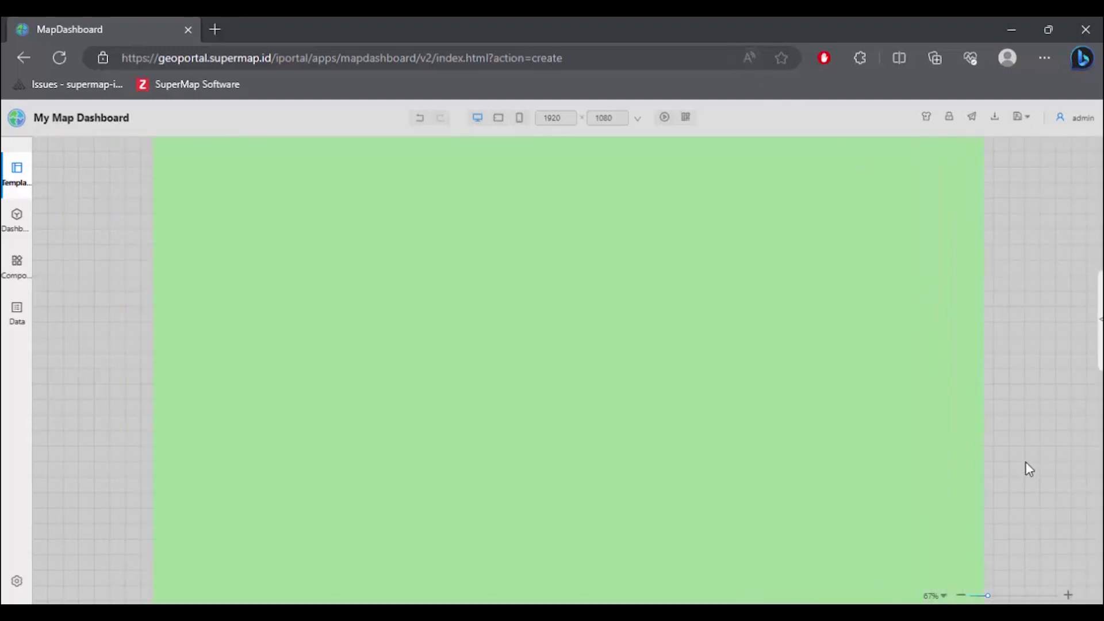
{"action": "left_click", "coordinate": [961, 596]}
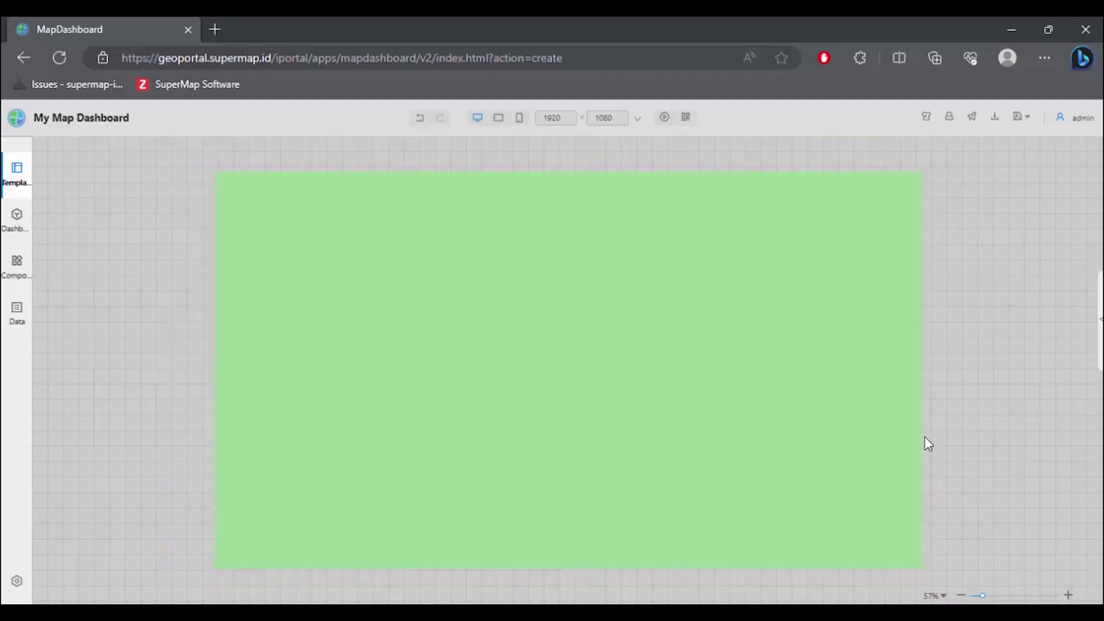
{"action": "left_click_drag", "start_coordinate": [985, 594], "coordinate": [1000, 599]}
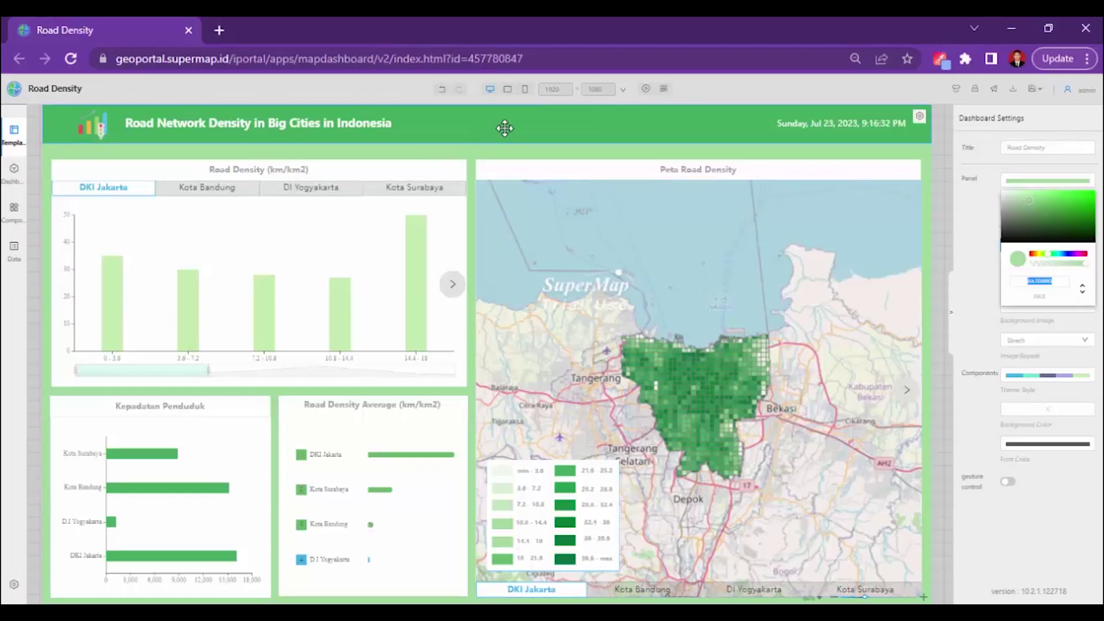
Examine the header and chart containers, the map's city tabs and the header container's size in the Road Density dashboard
{"action": "left_click", "coordinate": [505, 128]}
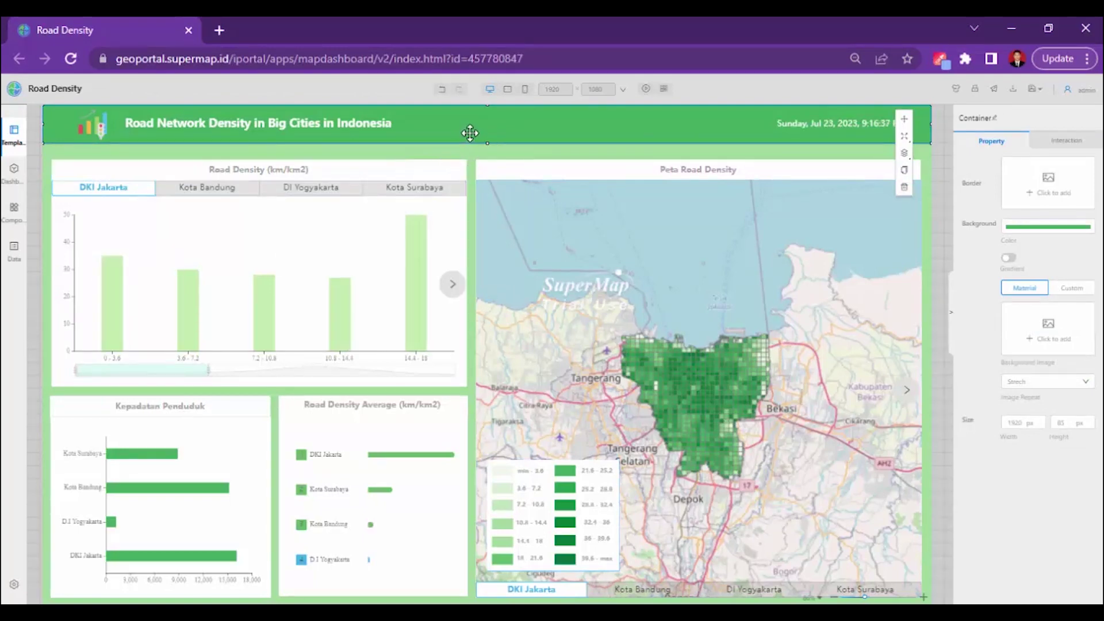
{"action": "left_click", "coordinate": [461, 384]}
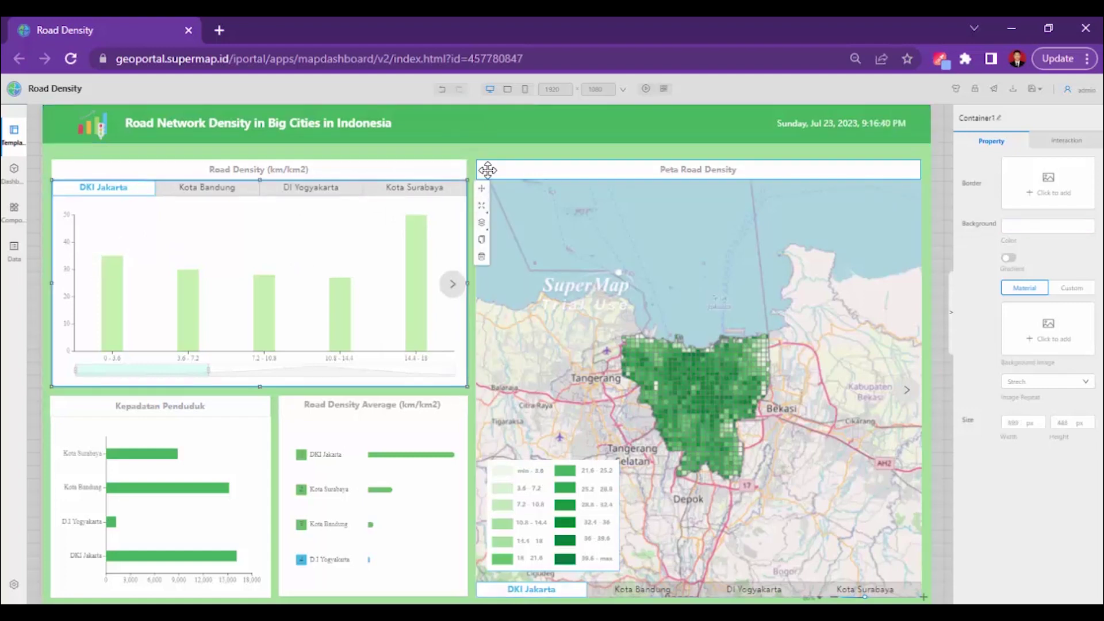
{"action": "left_click", "coordinate": [505, 153]}
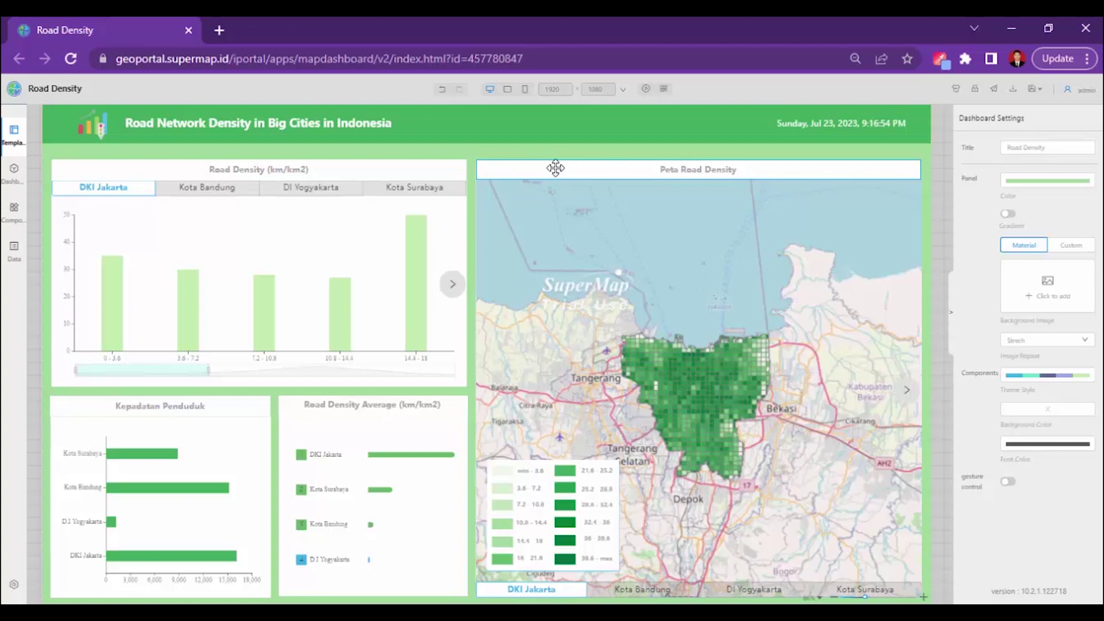
{"action": "left_click", "coordinate": [680, 600]}
{"action": "left_click", "coordinate": [755, 592]}
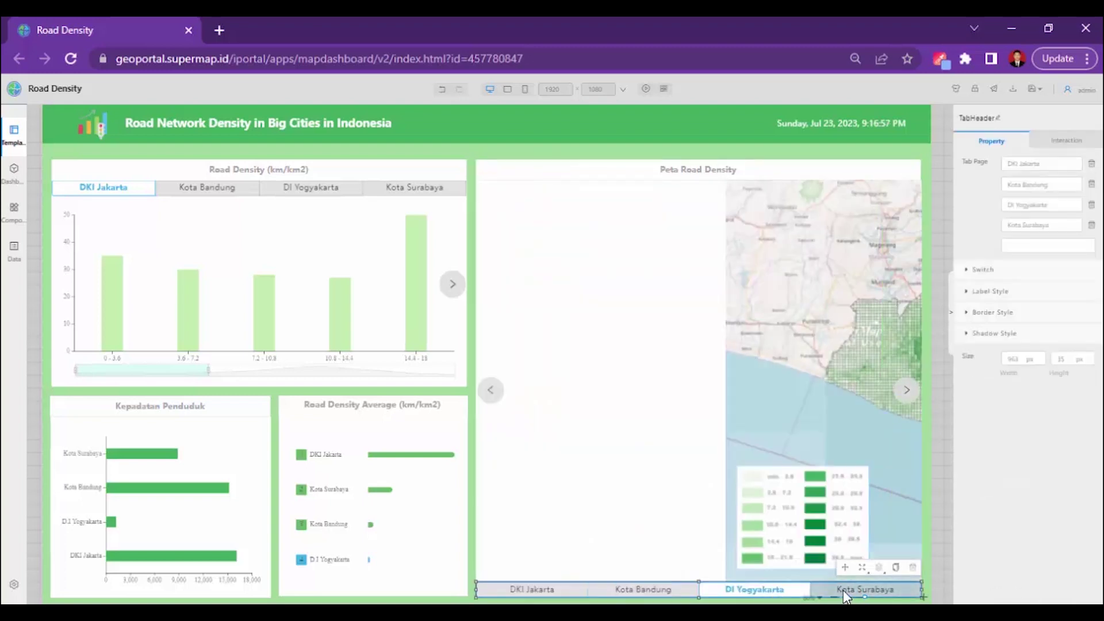
{"action": "left_click", "coordinate": [562, 593]}
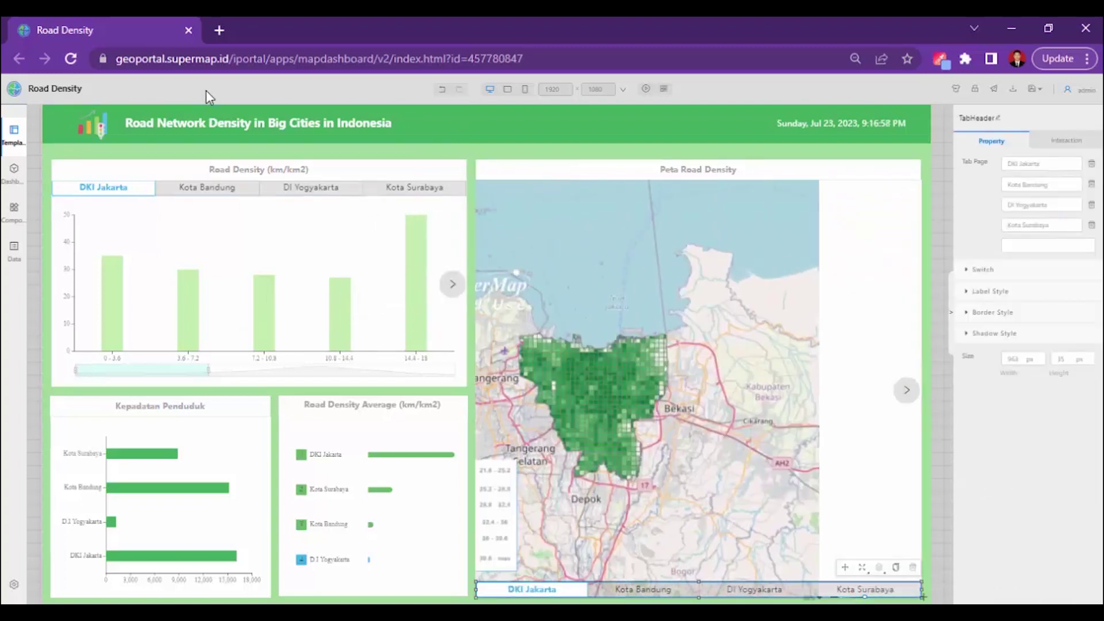
{"action": "left_click", "coordinate": [507, 131]}
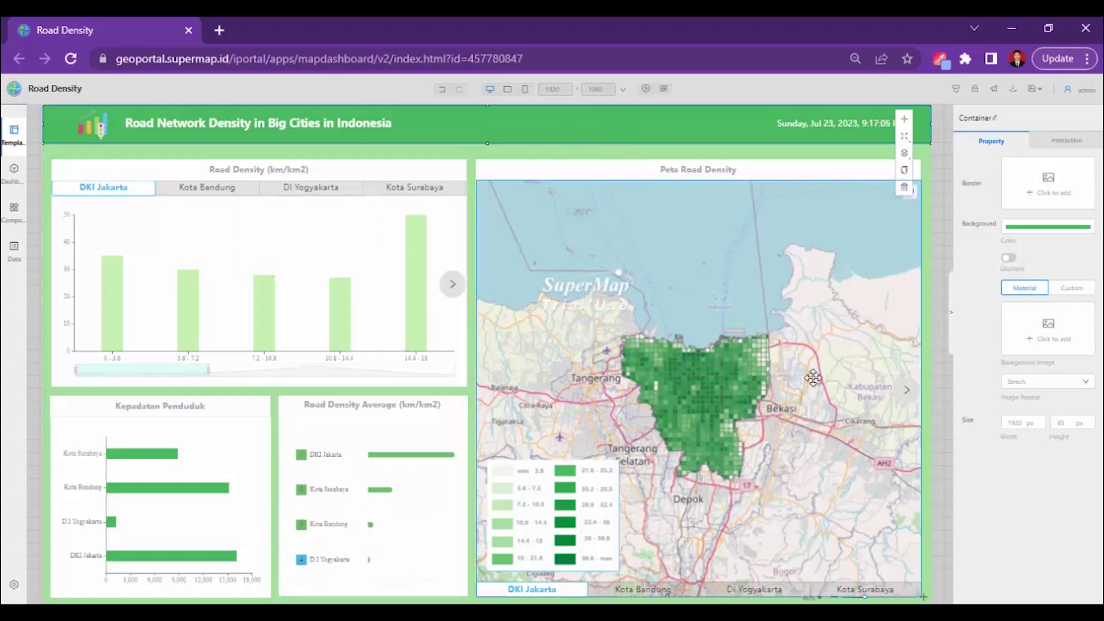
{"action": "left_click", "coordinate": [1020, 424]}
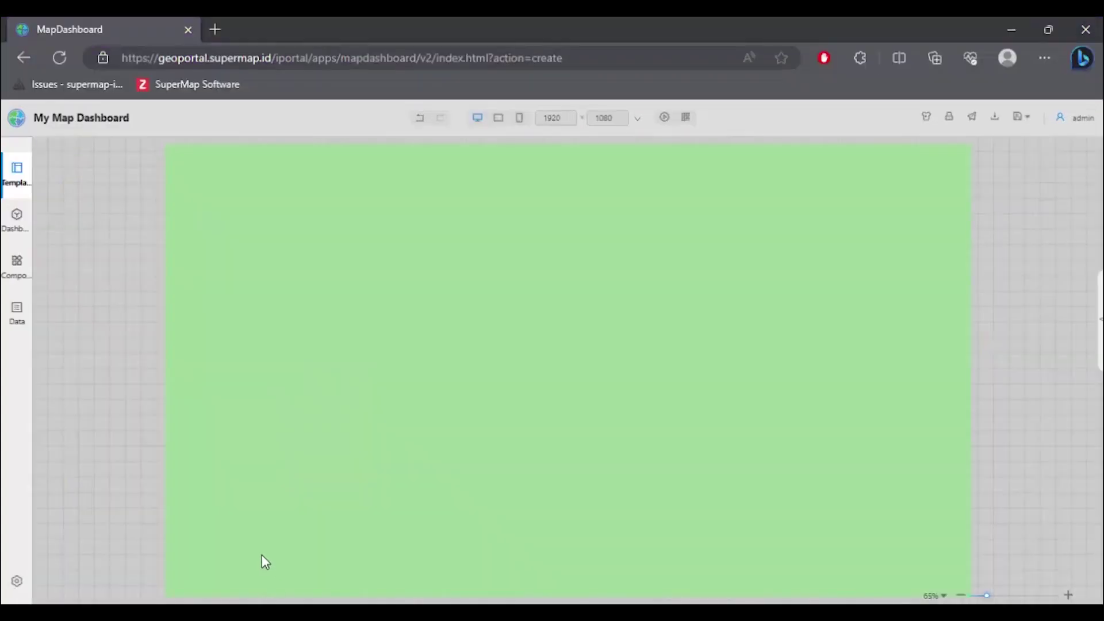
Add a layout container to the upper part of the new dashboard's canvas
{"action": "mouse_move", "coordinate": [17, 222]}
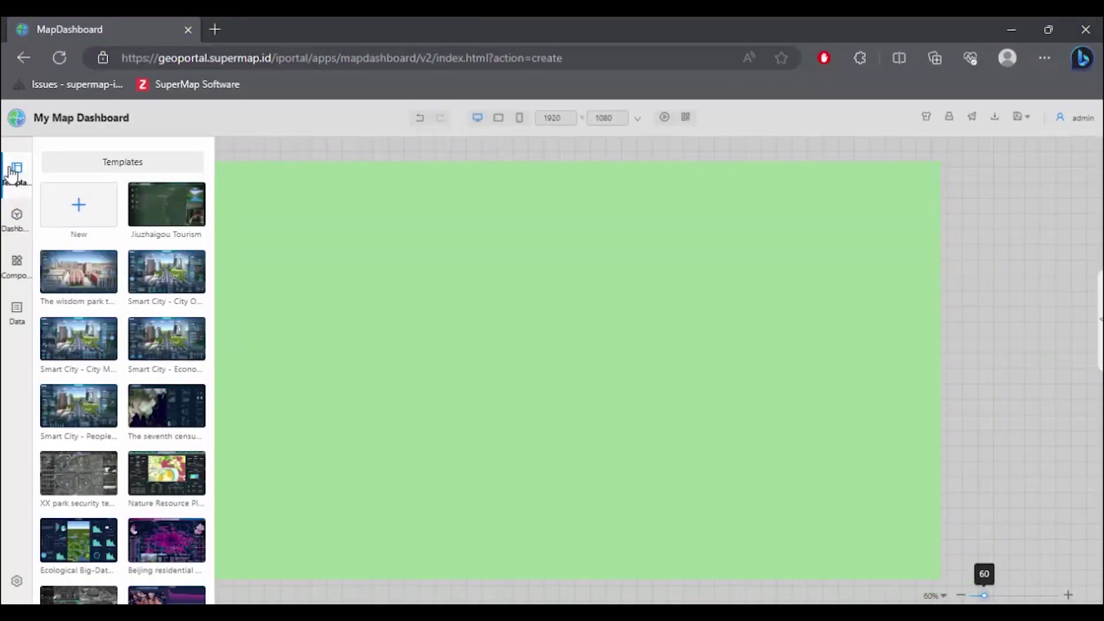
{"action": "mouse_move", "coordinate": [22, 275]}
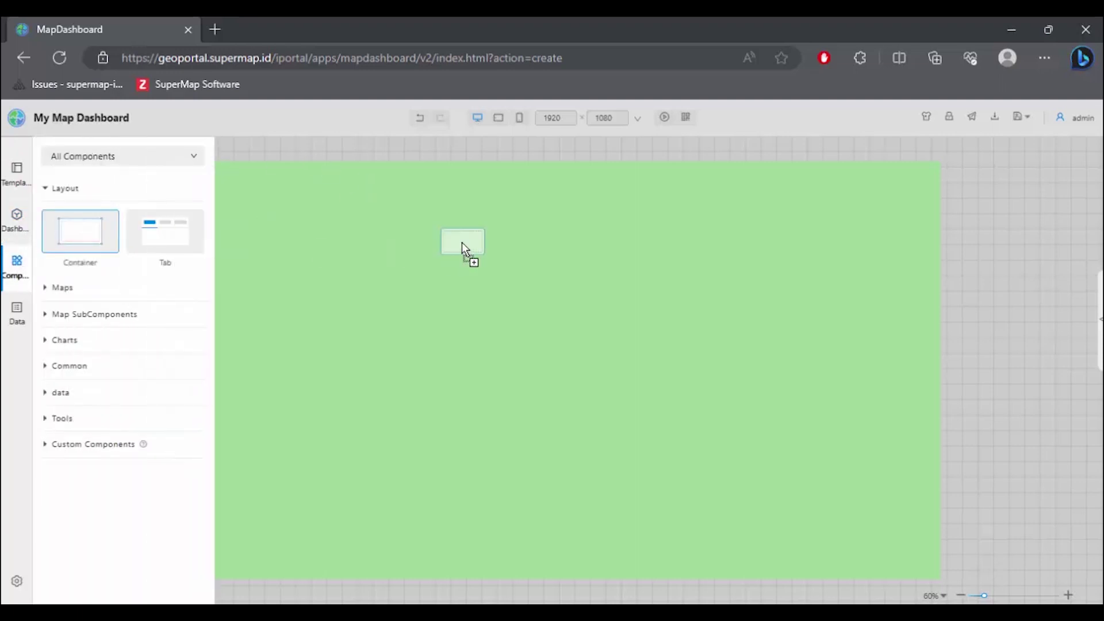
{"action": "left_click_drag", "start_coordinate": [461, 243], "coordinate": [461, 242]}
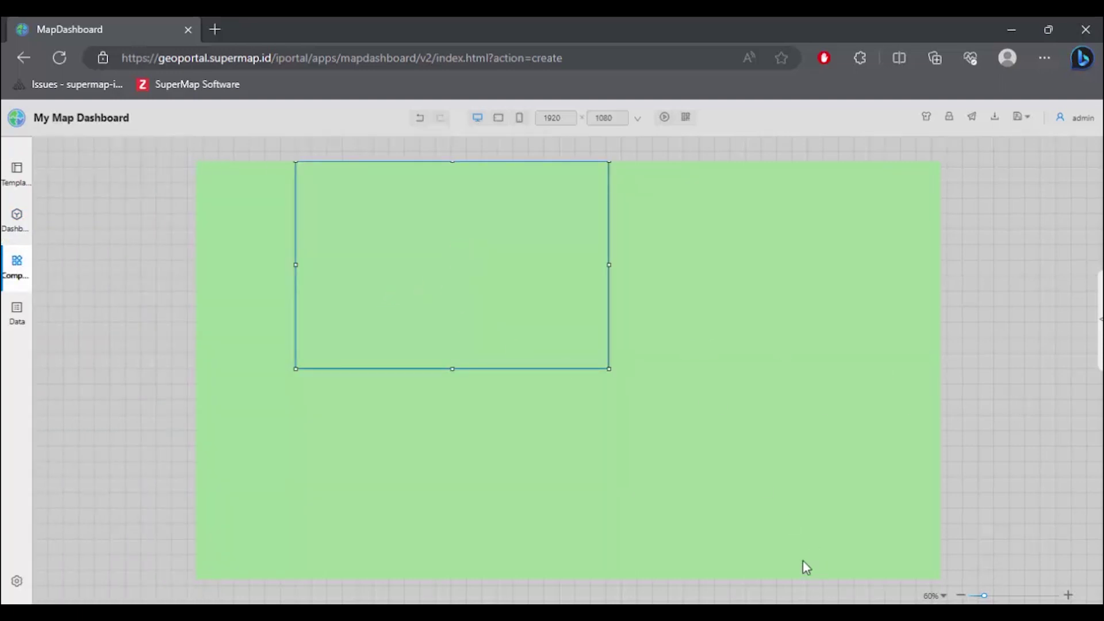
Set the container's size to 1980 × 85 px and align it with the canvas's top-left corner as the header
{"action": "left_click", "coordinate": [1099, 344]}
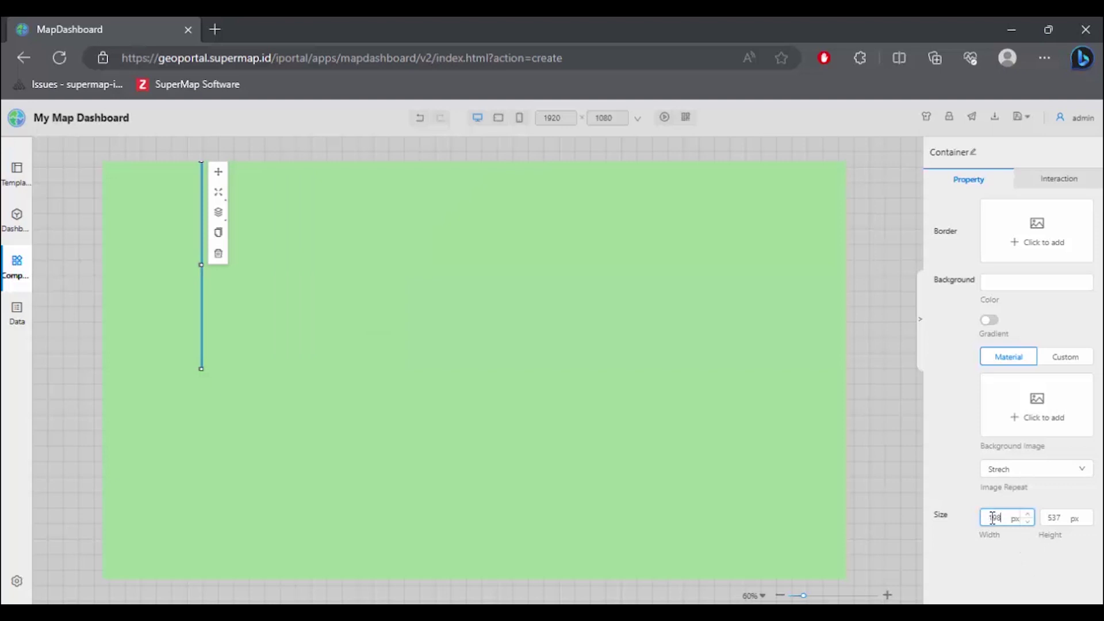
{"action": "left_click", "coordinate": [993, 518]}
{"action": "type", "text": "1980"}
{"action": "key", "text": "Tab"}
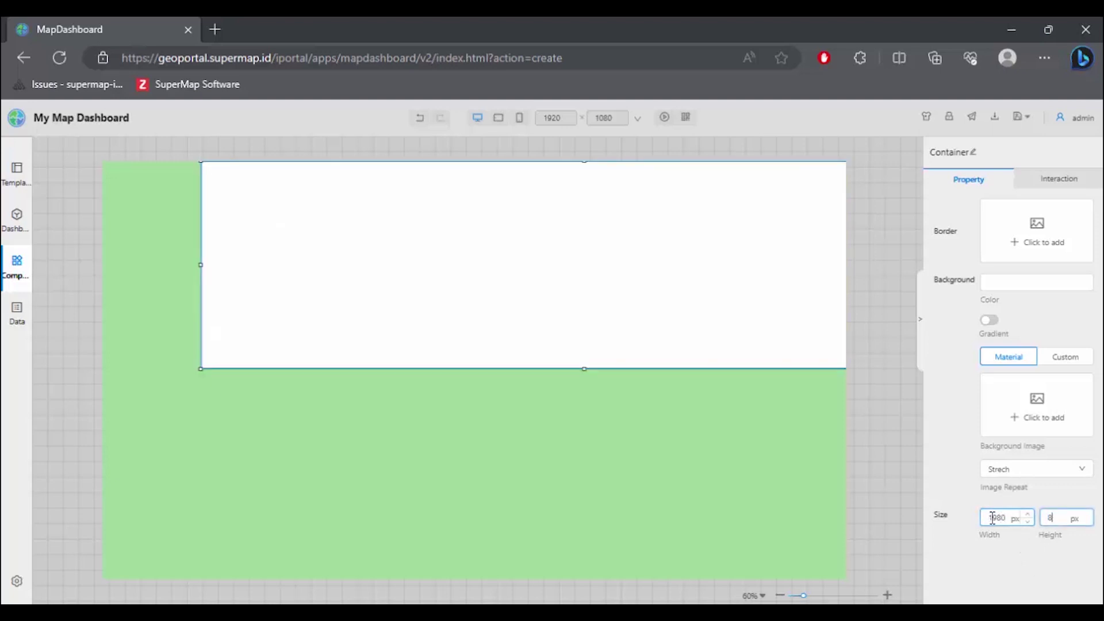
{"action": "left_click_drag", "start_coordinate": [442, 176], "coordinate": [349, 175]}
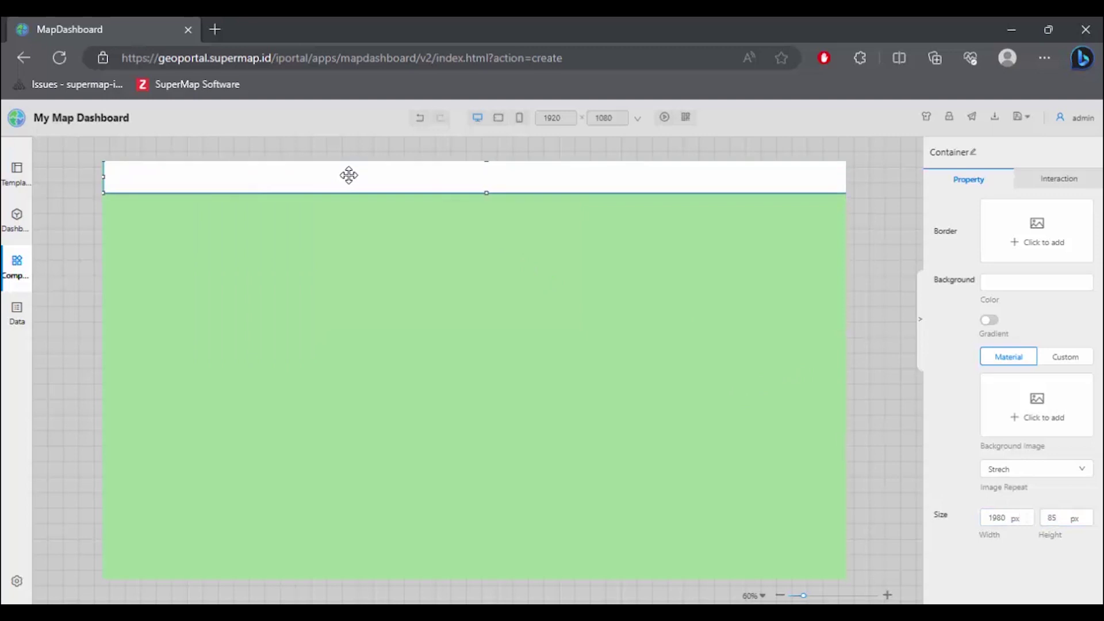
Copy the hex code of the header container's background color from the Road Density dashboard in Chrome
{"action": "left_click", "coordinate": [415, 268]}
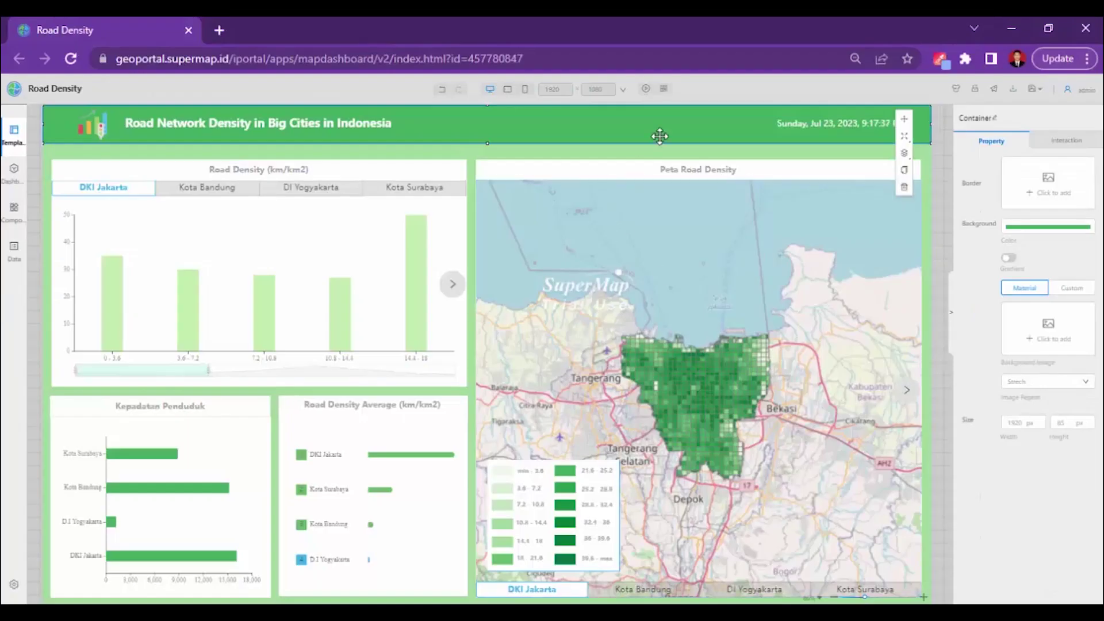
{"action": "left_click", "coordinate": [1038, 227]}
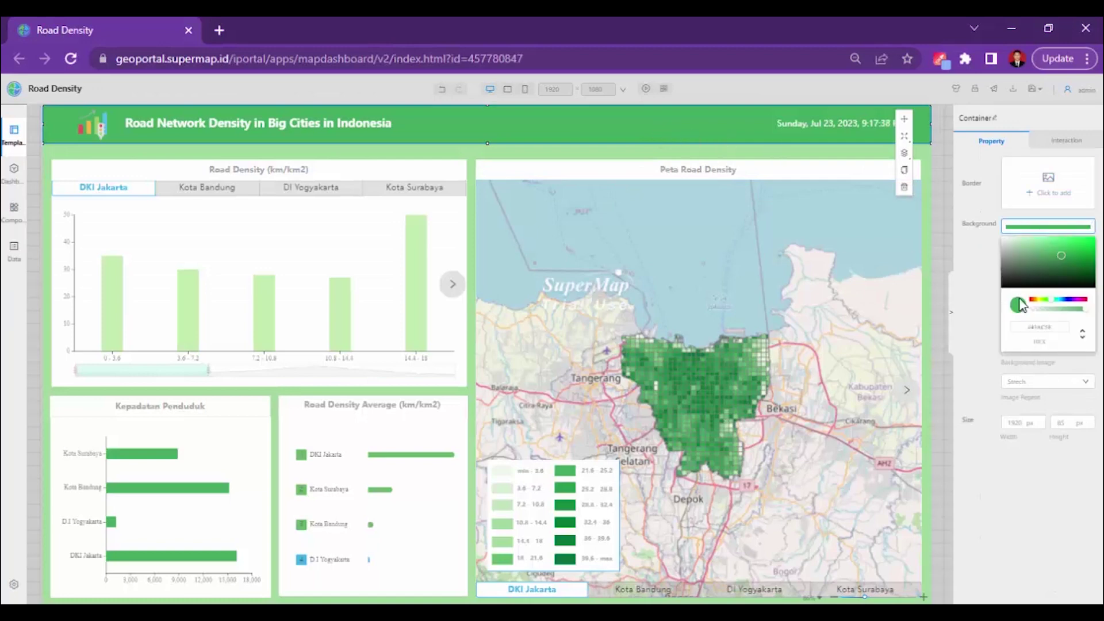
{"action": "right_click", "coordinate": [1035, 326]}
{"action": "left_click", "coordinate": [929, 385]}
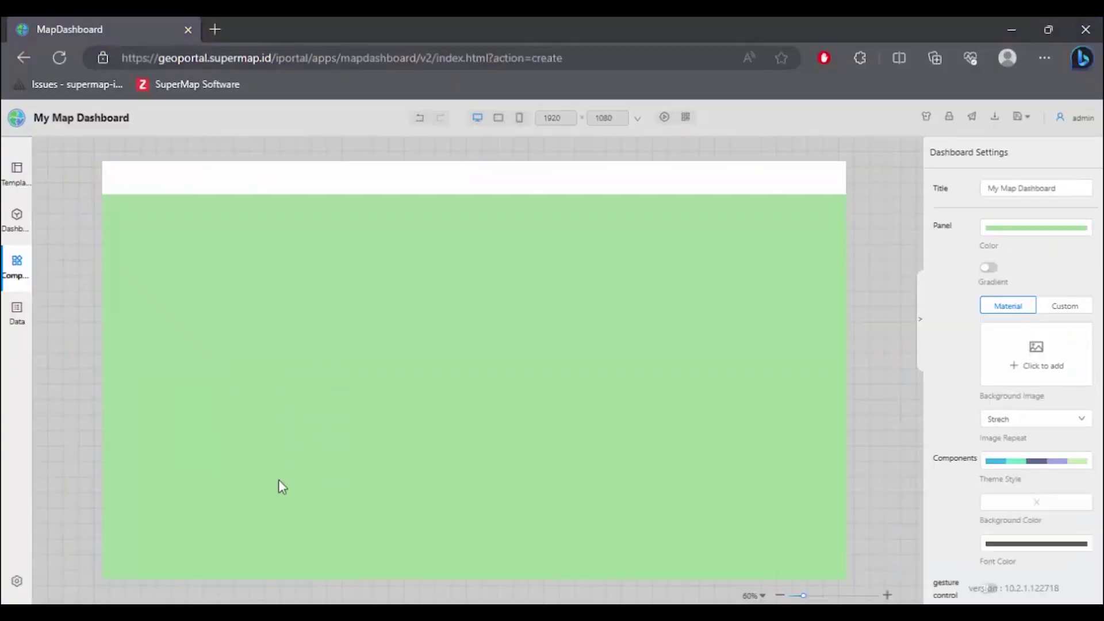
Apply the copied green hex code as the background color of the header container in the Edge dashboard
{"action": "left_click", "coordinate": [478, 176]}
{"action": "left_click", "coordinate": [1006, 282]}
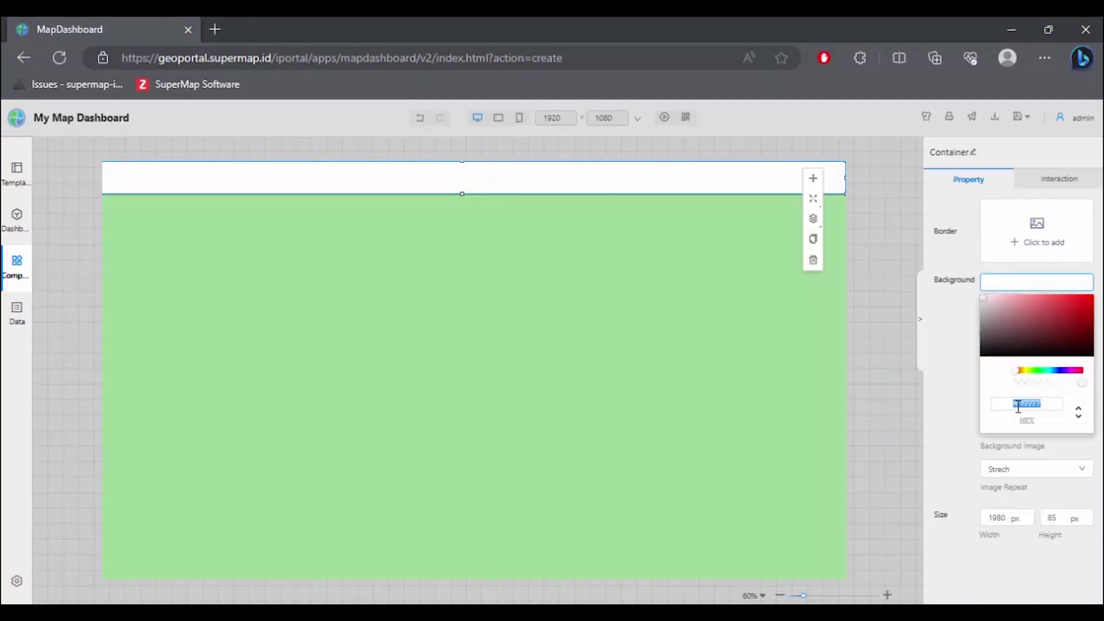
{"action": "key", "text": "ctrl+v"}
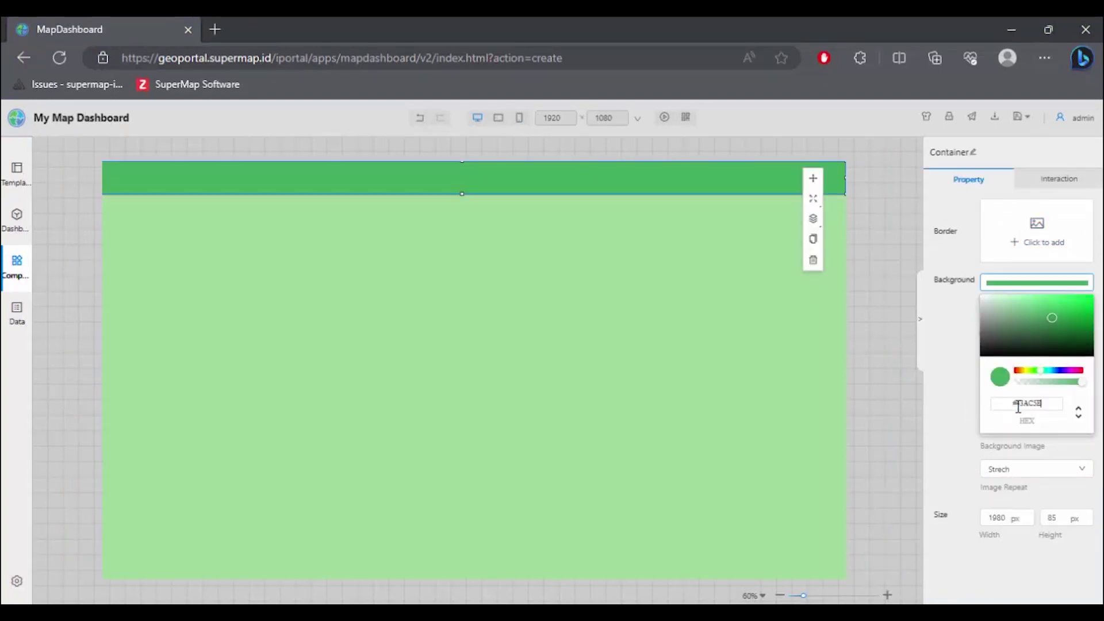
{"action": "left_click", "coordinate": [887, 289]}
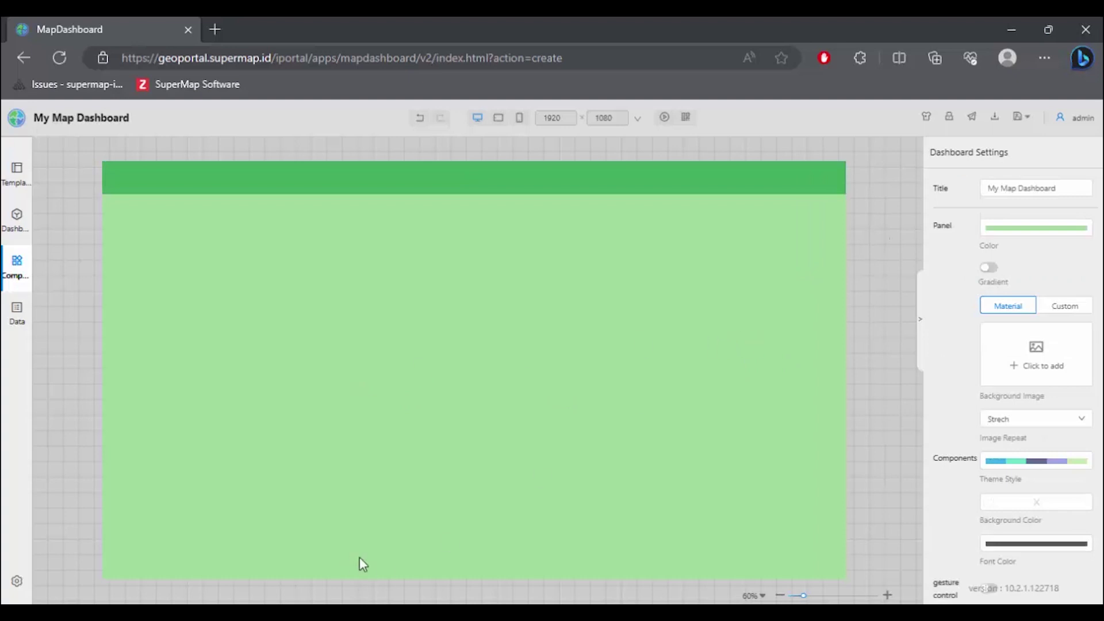
Add two more layout containers side by side below the header
{"action": "left_click", "coordinate": [16, 266]}
{"action": "left_click_drag", "start_coordinate": [81, 221], "coordinate": [345, 305]}
{"action": "left_click_drag", "start_coordinate": [88, 233], "coordinate": [621, 332]}
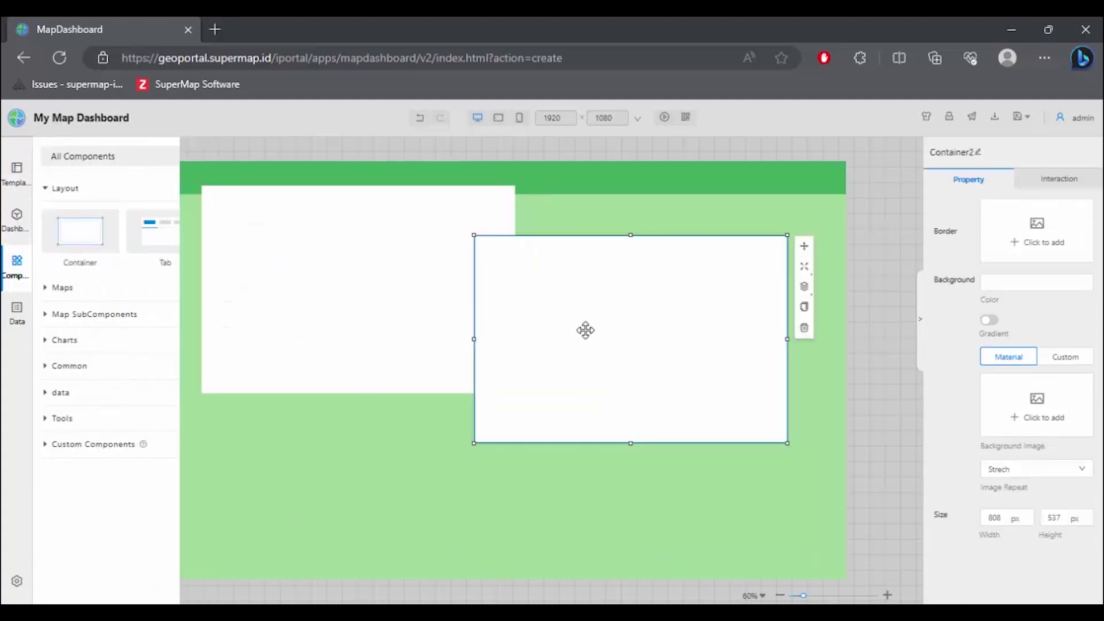
Shrink the first new container to about 755 × 442 px and place it at the canvas's upper left, just below the header
{"action": "left_click", "coordinate": [492, 205]}
{"action": "left_click_drag", "start_coordinate": [515, 185], "coordinate": [432, 224]}
{"action": "left_click_drag", "start_coordinate": [382, 296], "coordinate": [289, 289]}
{"action": "left_click_drag", "start_coordinate": [362, 289], "coordinate": [425, 291]}
Align the second container's top with the first one and enlarge it to about 997 × 870 px for the map area
{"action": "left_click_drag", "start_coordinate": [594, 303], "coordinate": [594, 288]}
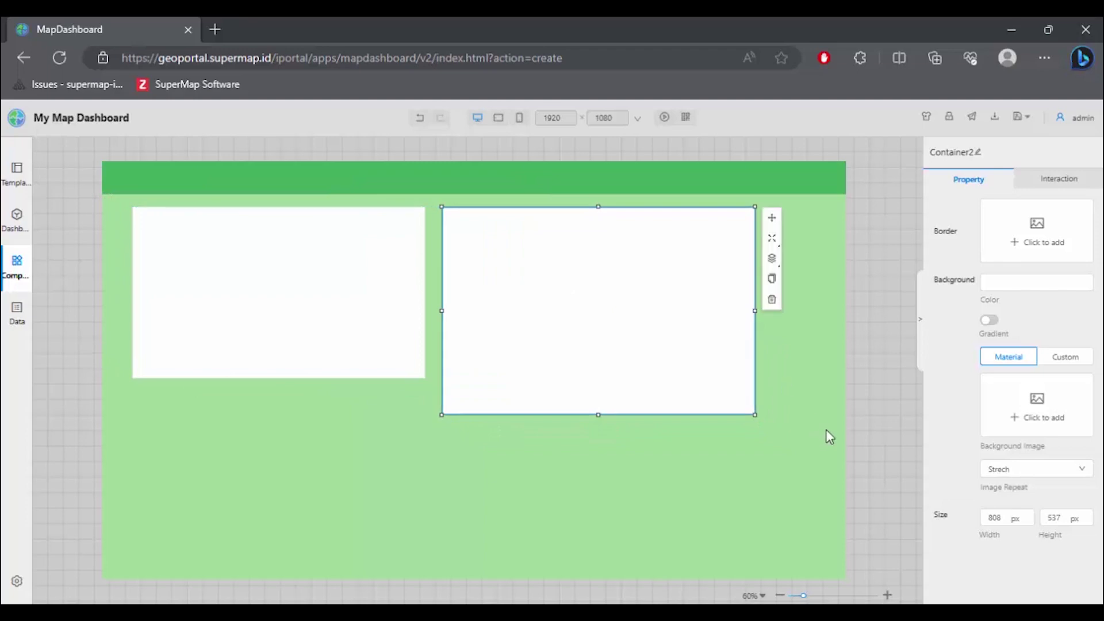
{"action": "left_click_drag", "start_coordinate": [761, 411], "coordinate": [829, 414]}
{"action": "left_click_drag", "start_coordinate": [640, 419], "coordinate": [637, 545]}
Add another container and shrink it to a small block in the canvas's lower-left corner
{"action": "mouse_move", "coordinate": [9, 210]}
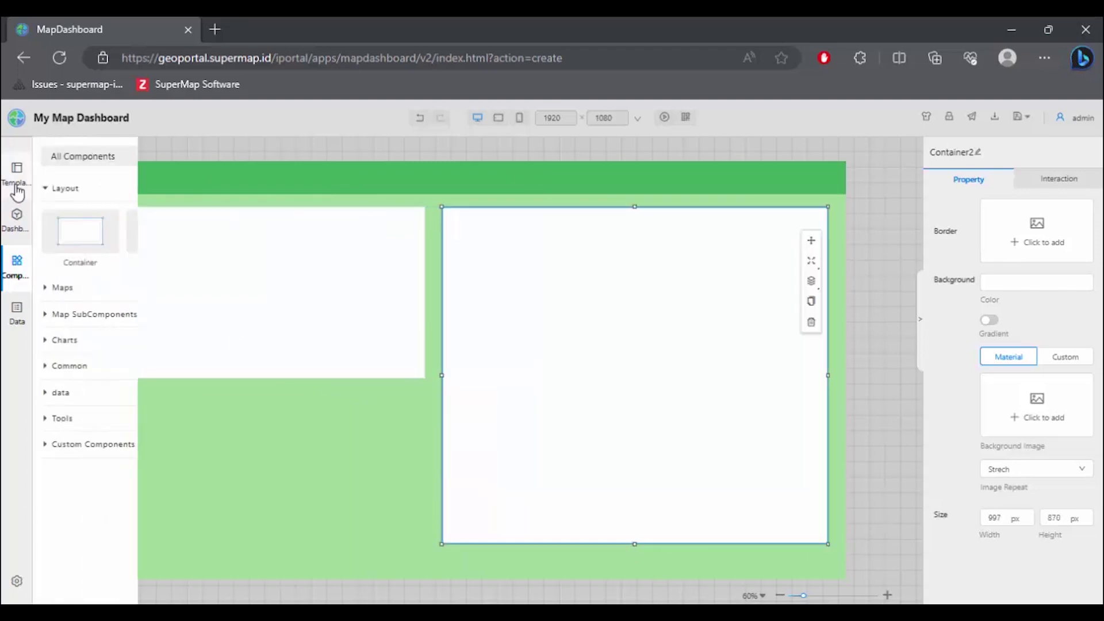
{"action": "left_click_drag", "start_coordinate": [81, 224], "coordinate": [322, 441]}
{"action": "left_click_drag", "start_coordinate": [441, 470], "coordinate": [259, 463]}
{"action": "left_click_drag", "start_coordinate": [192, 376], "coordinate": [195, 483]}
Duplicate the upper-left container, and fit the resized copy below it between the small block and the map container
{"action": "right_click", "coordinate": [251, 291]}
{"action": "left_click", "coordinate": [272, 310]}
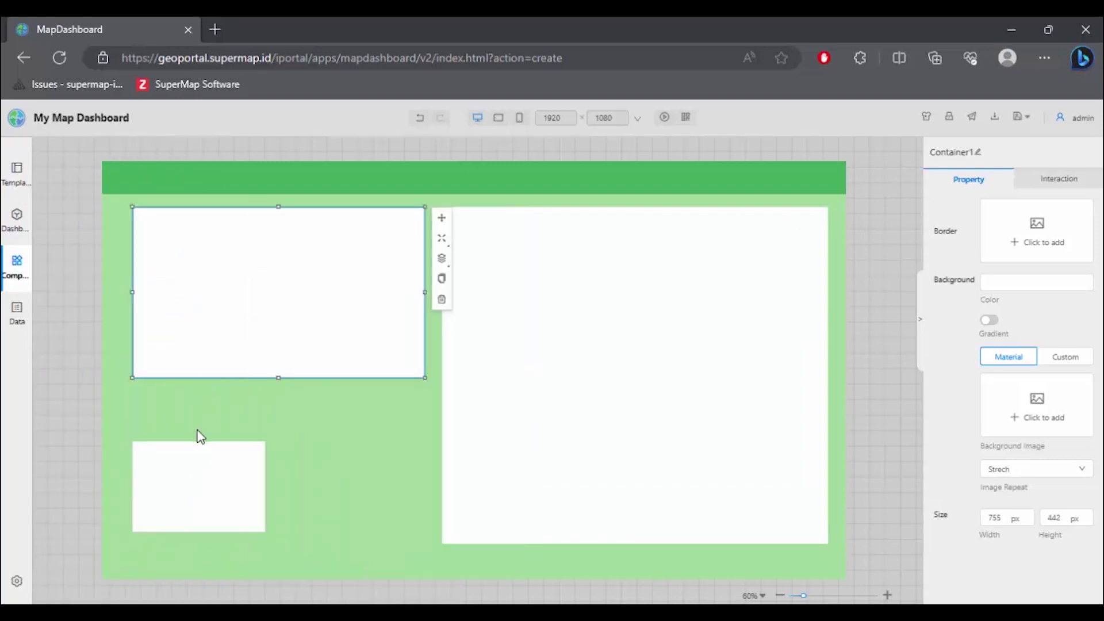
{"action": "key", "text": "ctrl+c"}
{"action": "key", "text": "ctrl+v"}
{"action": "left_click_drag", "start_coordinate": [320, 308], "coordinate": [377, 464]}
{"action": "left_click_drag", "start_coordinate": [464, 463], "coordinate": [426, 386]}
{"action": "left_click_drag", "start_coordinate": [219, 383], "coordinate": [291, 389]}
{"action": "left_click", "coordinate": [399, 374]}
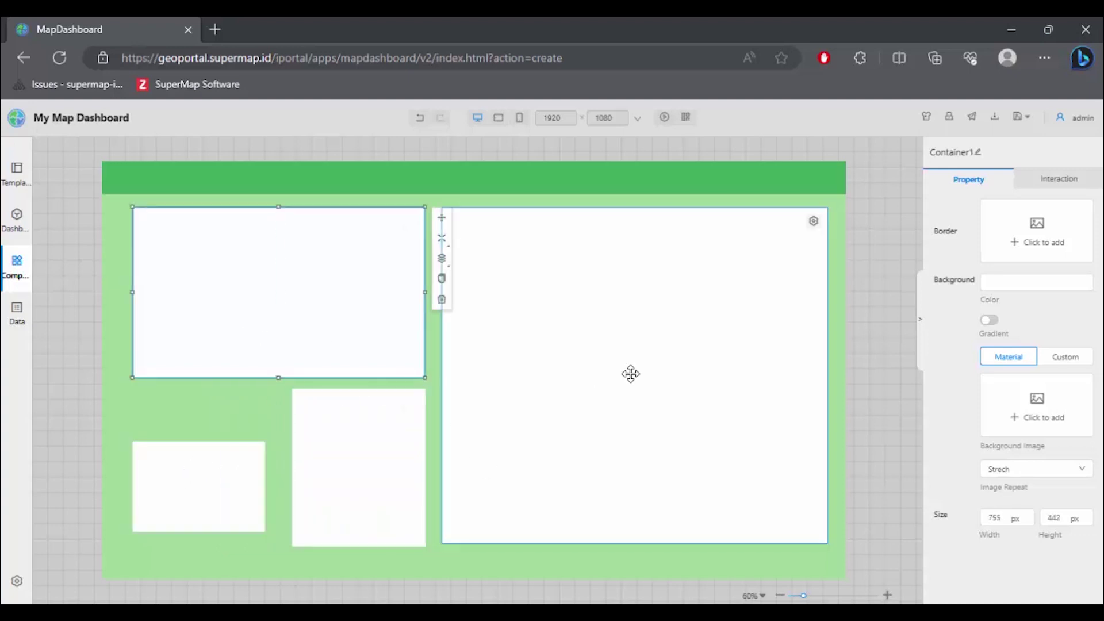
In Chrome's Road Density dashboard, shrink the bar chart's tab component to about 827 × 352 px to uncover the container behind it
{"action": "left_click", "coordinate": [635, 329]}
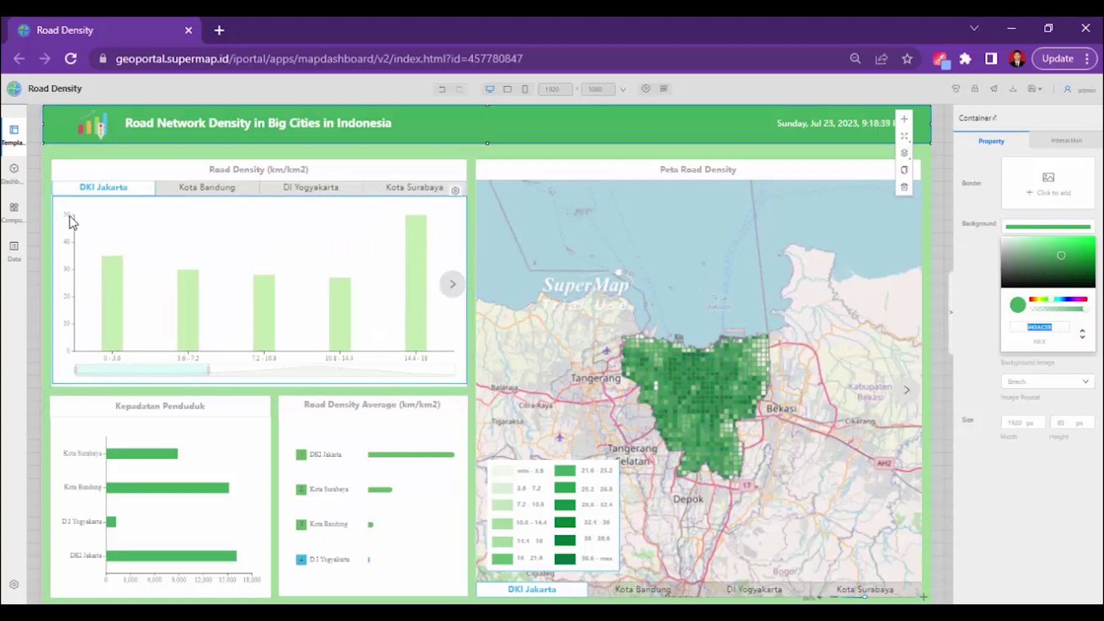
{"action": "left_click", "coordinate": [70, 379]}
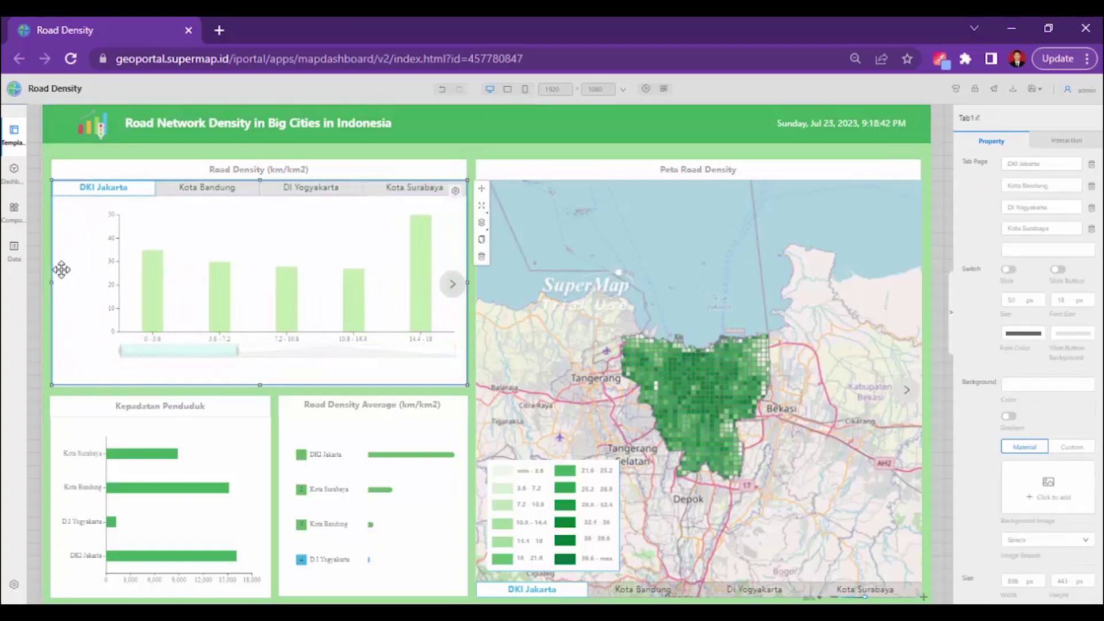
{"action": "left_click_drag", "start_coordinate": [52, 181], "coordinate": [86, 224]}
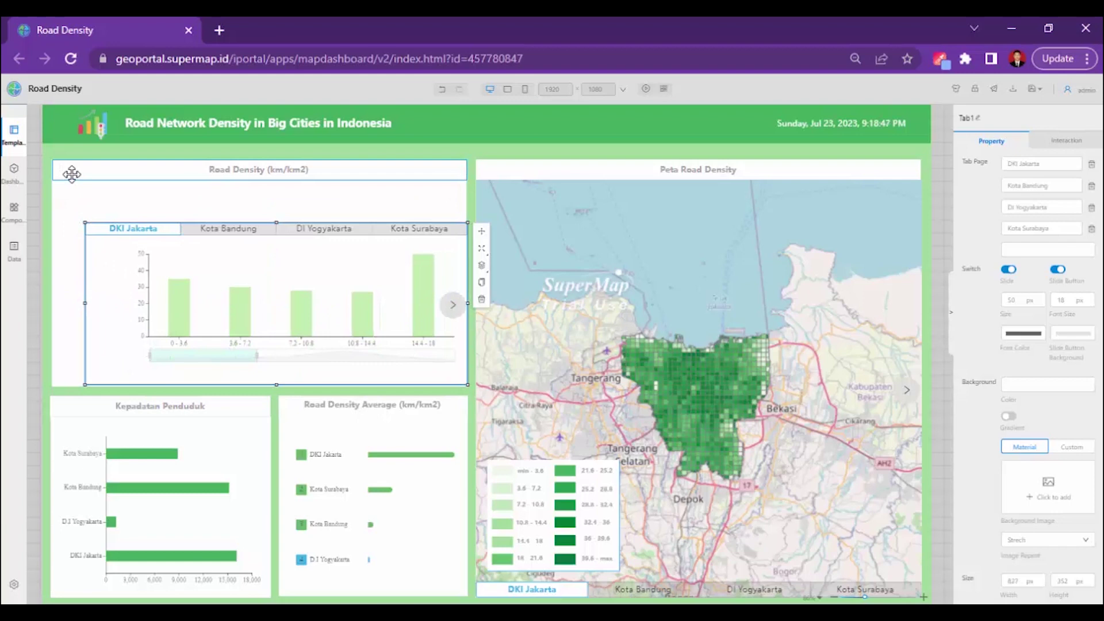
{"action": "left_click", "coordinate": [67, 173]}
{"action": "left_click_drag", "start_coordinate": [53, 170], "coordinate": [85, 169]}
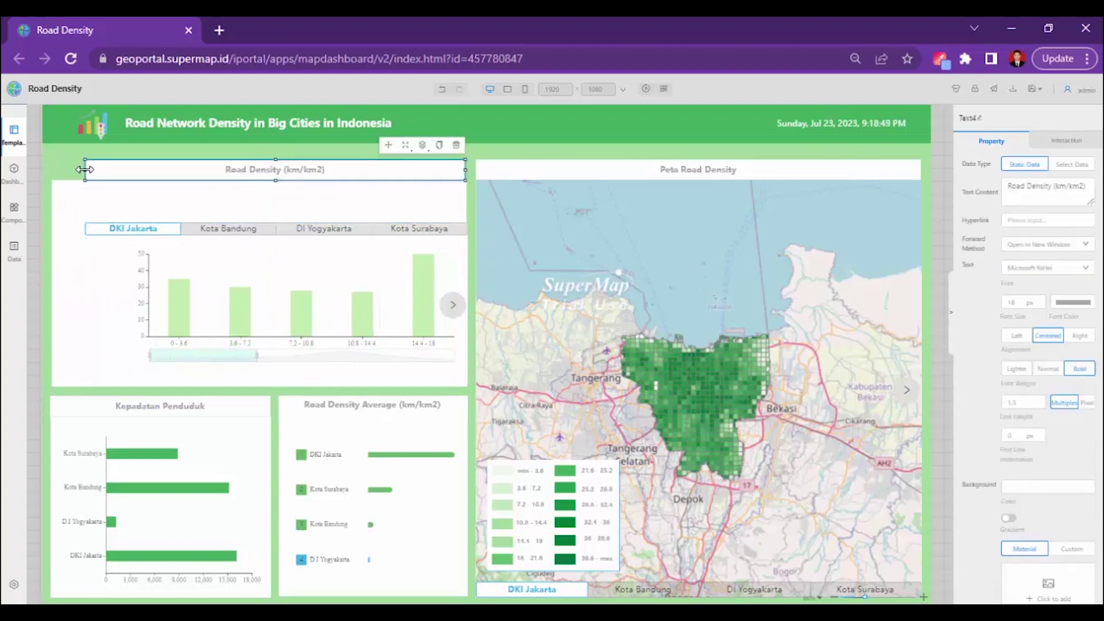
{"action": "key", "text": "ctrl+z"}
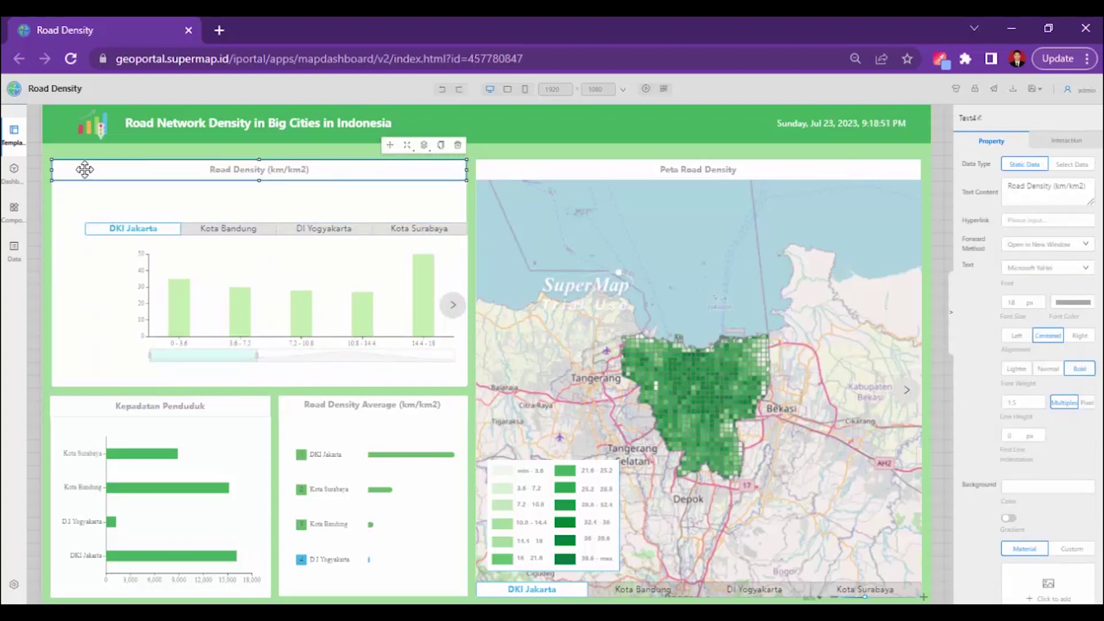
Set the new dashboard's upper-left container to 899 × 448 px, matching the Road Density chart container, and shift it toward the canvas's left edge
{"action": "left_click", "coordinate": [46, 214]}
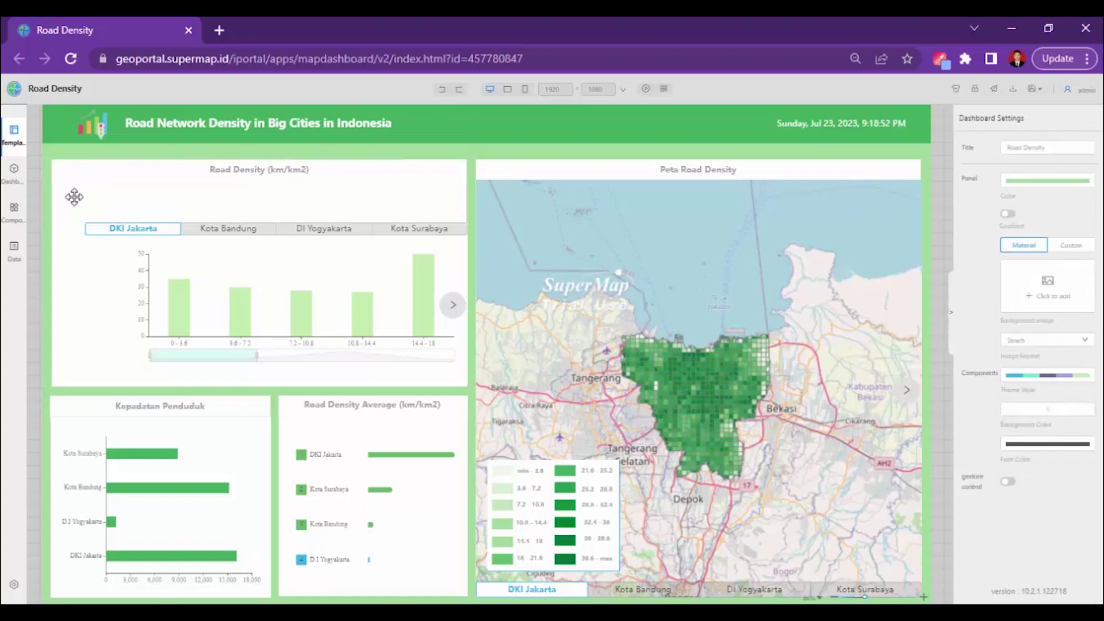
{"action": "left_click", "coordinate": [110, 188]}
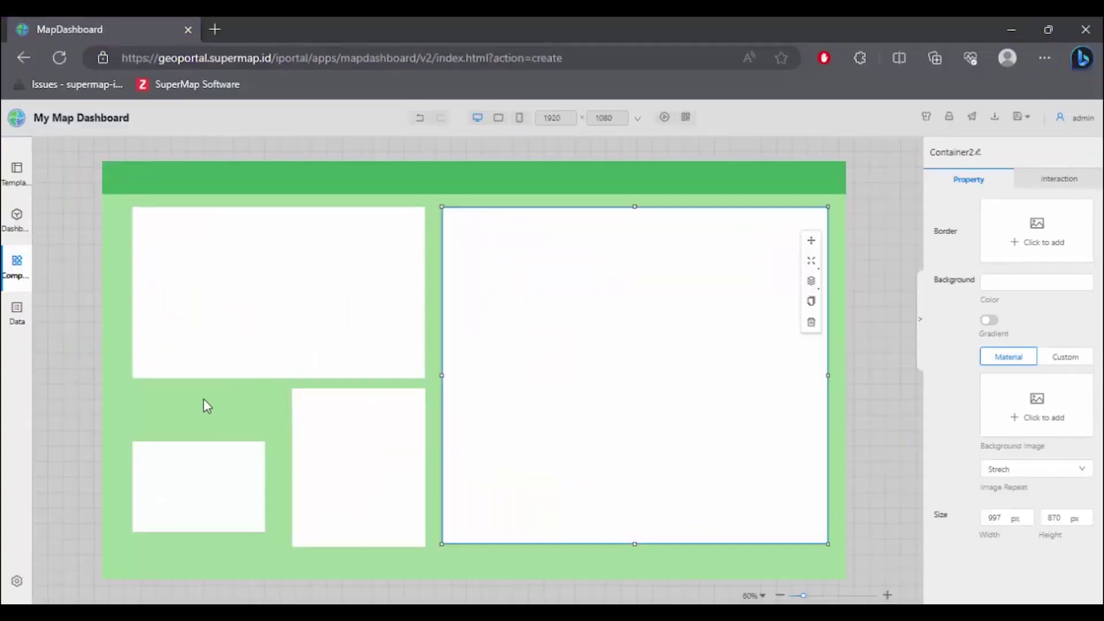
{"action": "left_click", "coordinate": [254, 299]}
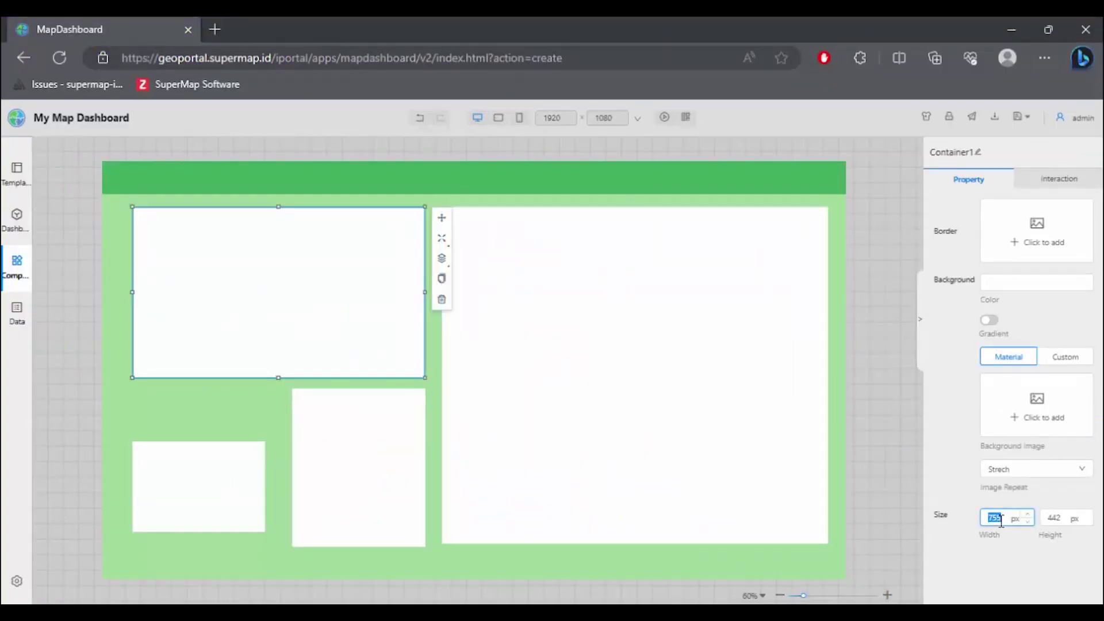
{"action": "left_click", "coordinate": [1001, 519]}
{"action": "type", "text": "899"}
{"action": "key", "text": "Tab"}
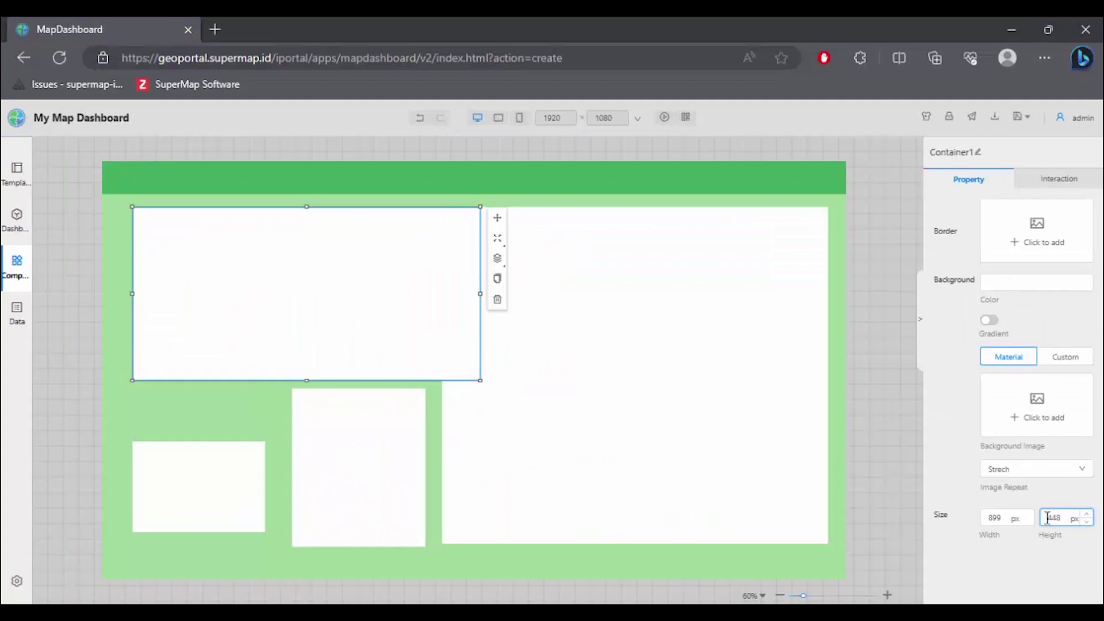
{"action": "left_click_drag", "start_coordinate": [306, 265], "coordinate": [282, 277]}
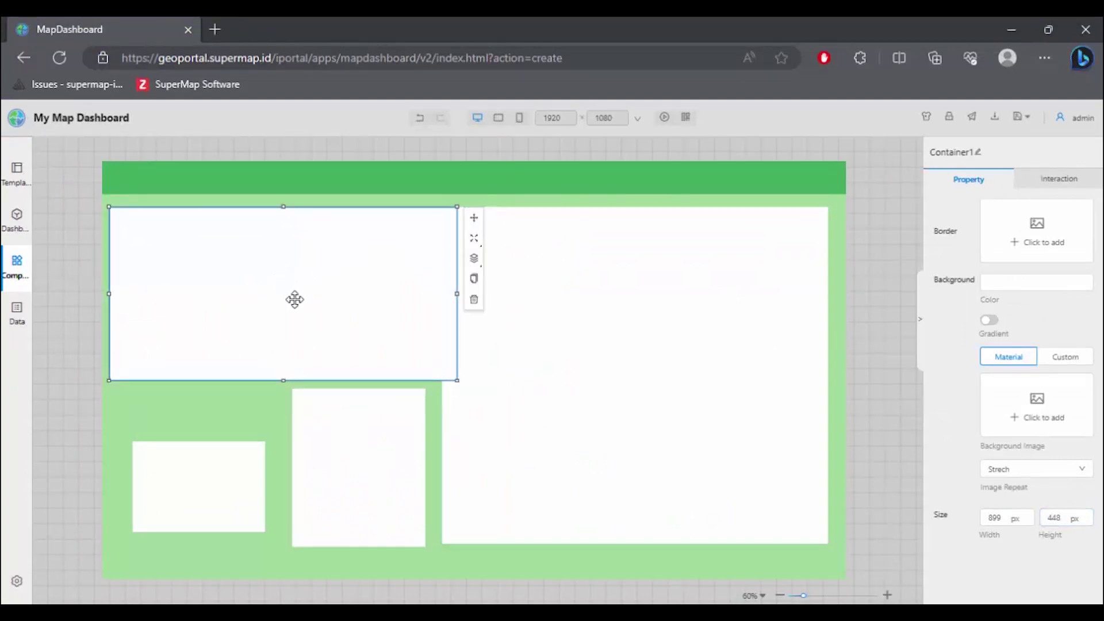
Narrow the large map container from its left side and move the upper-left container slightly down
{"action": "left_click", "coordinate": [628, 374]}
{"action": "left_click_drag", "start_coordinate": [444, 376], "coordinate": [610, 375]}
{"action": "left_click_drag", "start_coordinate": [336, 290], "coordinate": [347, 350]}
Shorten the lower-middle container, move it toward the lower right, and reposition the upper-left chart container above it
{"action": "left_click", "coordinate": [409, 424]}
{"action": "left_click_drag", "start_coordinate": [365, 387], "coordinate": [434, 503]}
{"action": "left_click", "coordinate": [288, 334]}
{"action": "left_click_drag", "start_coordinate": [288, 335], "coordinate": [297, 334]}
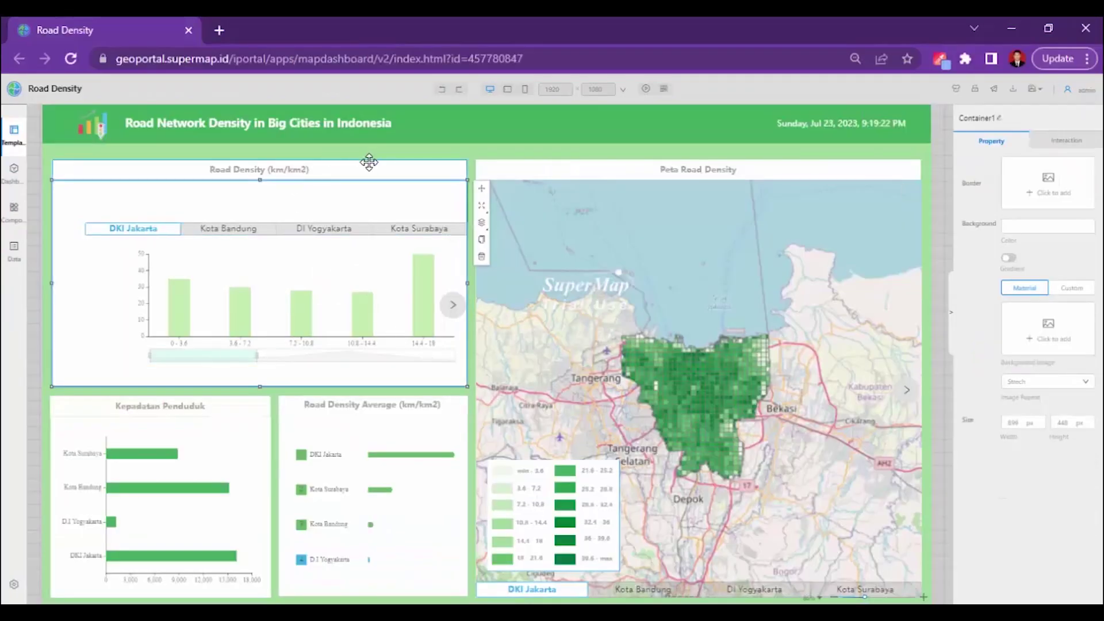
Examine the text, background and size settings of the Road Density (km/km2) chart title in the Chrome dashboard
{"action": "left_click", "coordinate": [364, 167]}
{"action": "scroll", "coordinate": [978, 420], "scroll_direction": "down", "scroll_amount": 2}
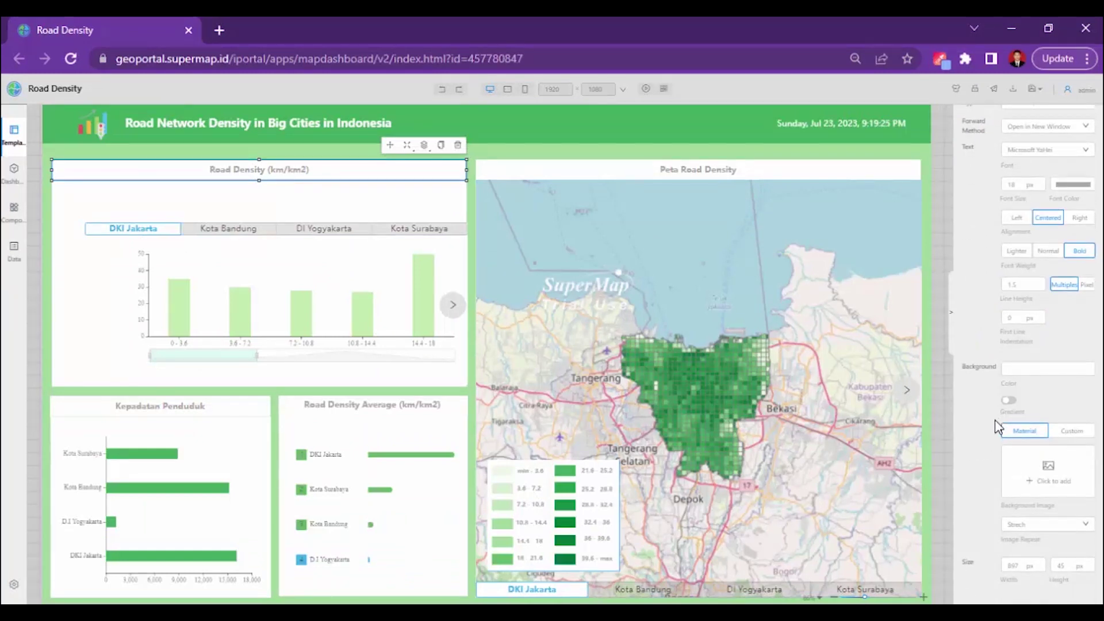
{"action": "left_click", "coordinate": [50, 230]}
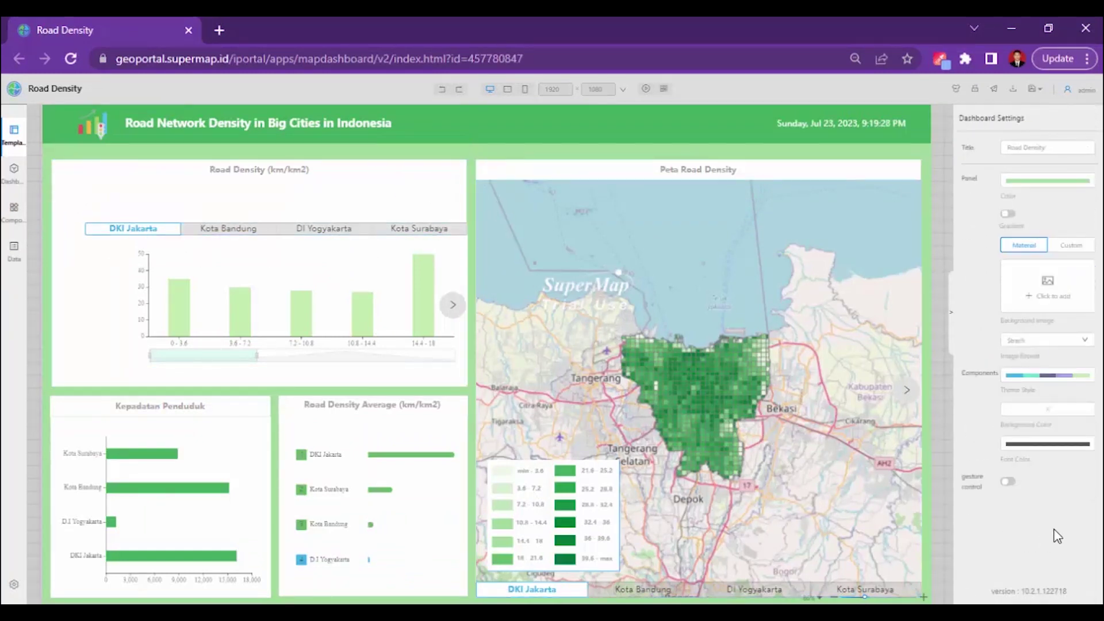
{"action": "left_click", "coordinate": [259, 170]}
{"action": "scroll", "coordinate": [989, 357], "scroll_direction": "down", "scroll_amount": 3}
{"action": "scroll", "coordinate": [989, 357], "scroll_direction": "up", "scroll_amount": 3}
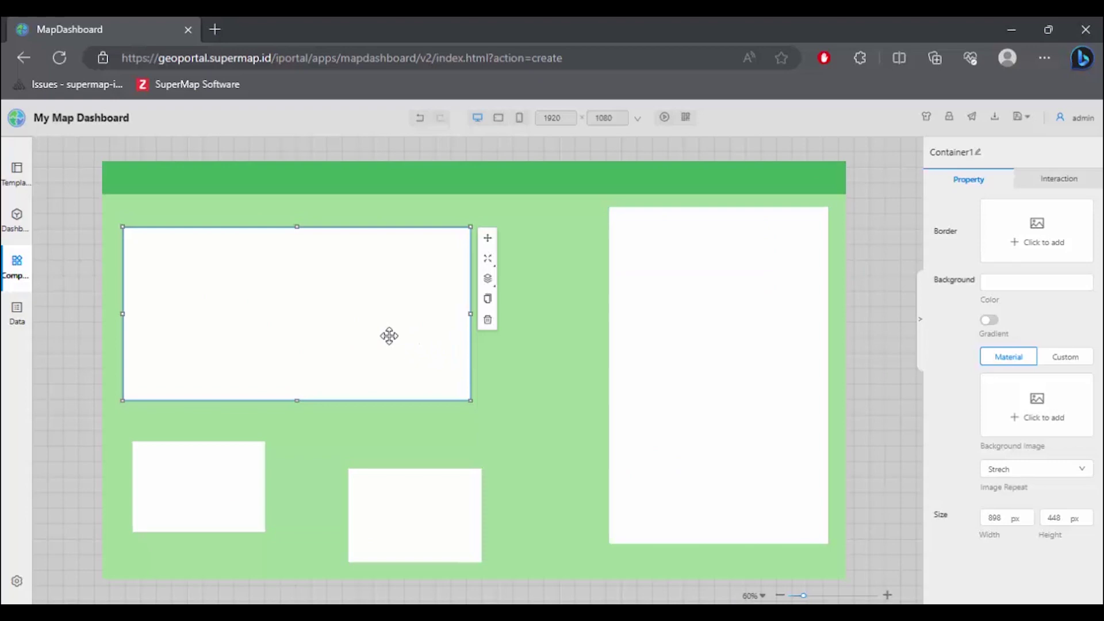
Duplicate the upper-left chart container and check the Road Density (km/km2) title's size in the Chrome dashboard
{"action": "key", "text": "ctrl+c"}
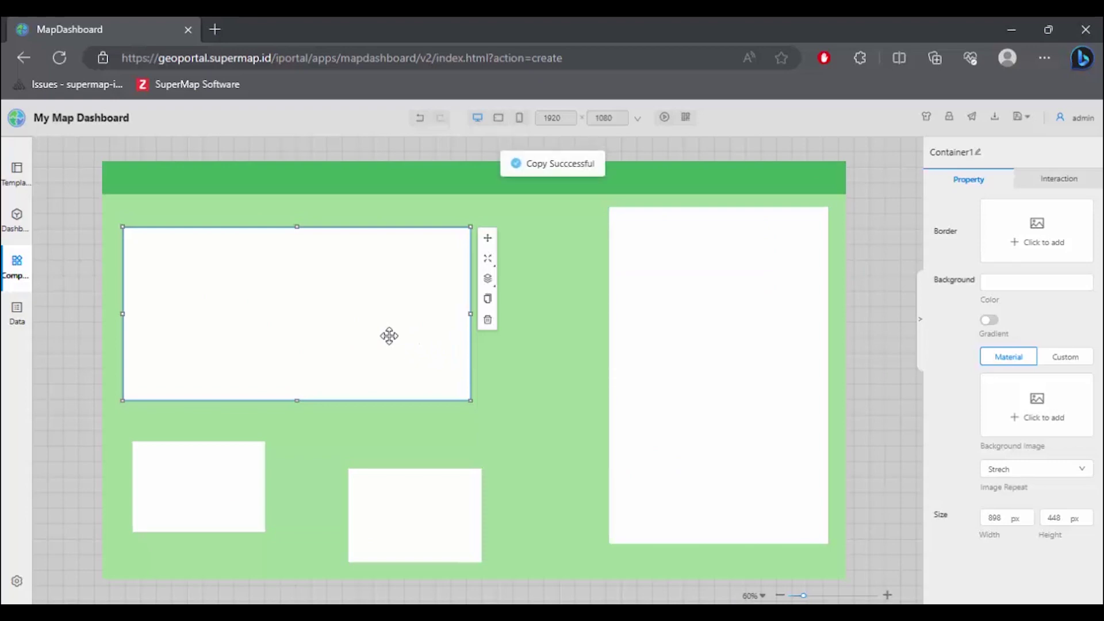
{"action": "key", "text": "ctrl+v"}
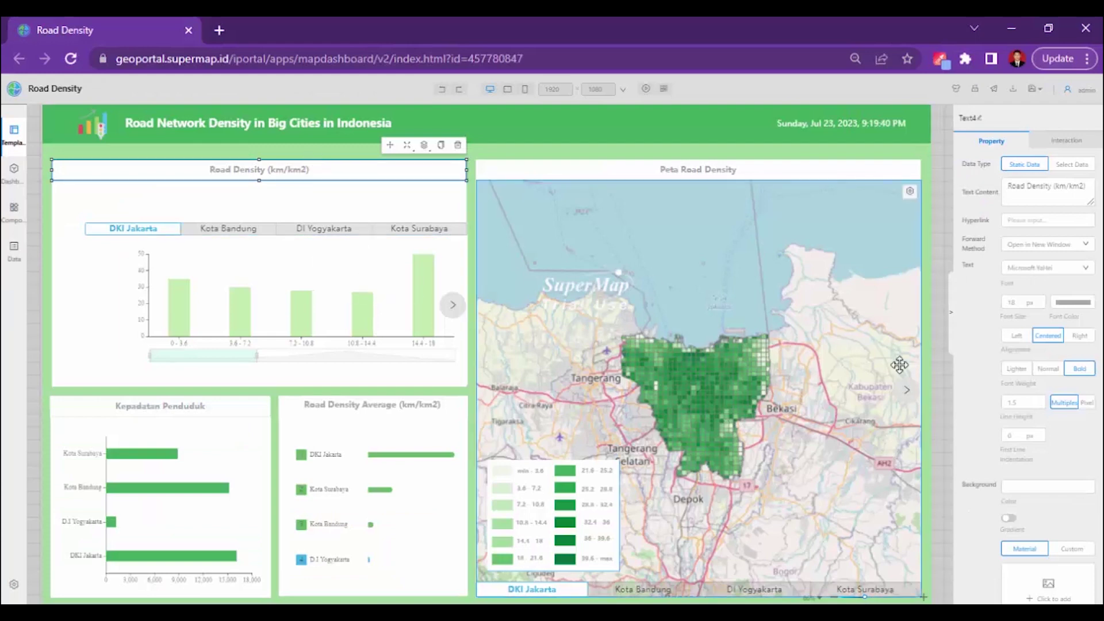
{"action": "scroll", "coordinate": [1014, 377], "scroll_direction": "down", "scroll_amount": 2}
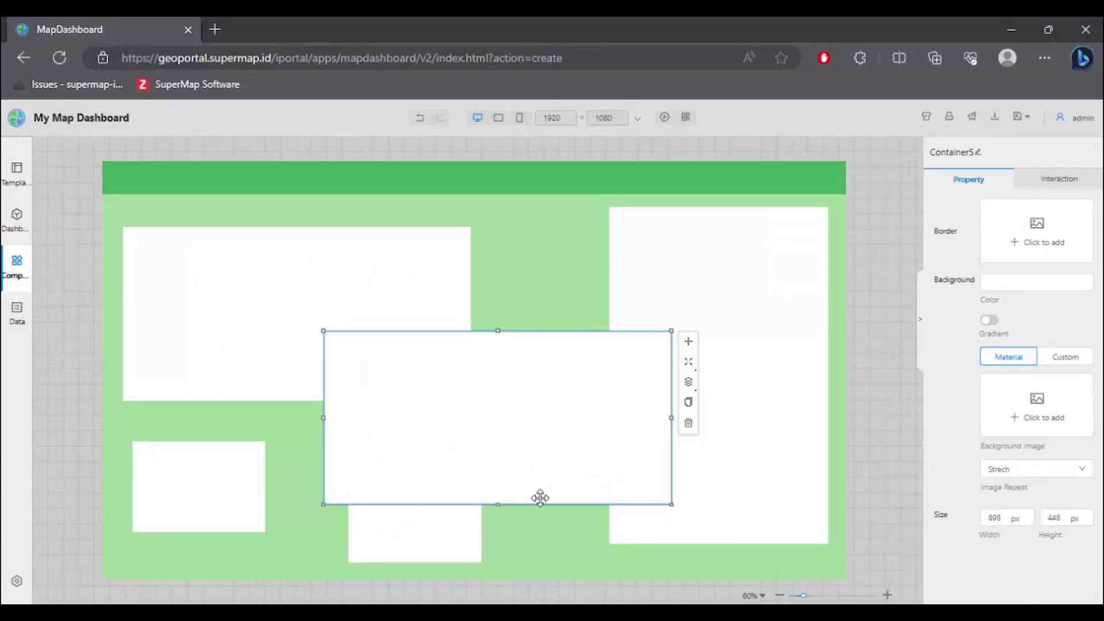
{"action": "mouse_move", "coordinate": [362, 547]}
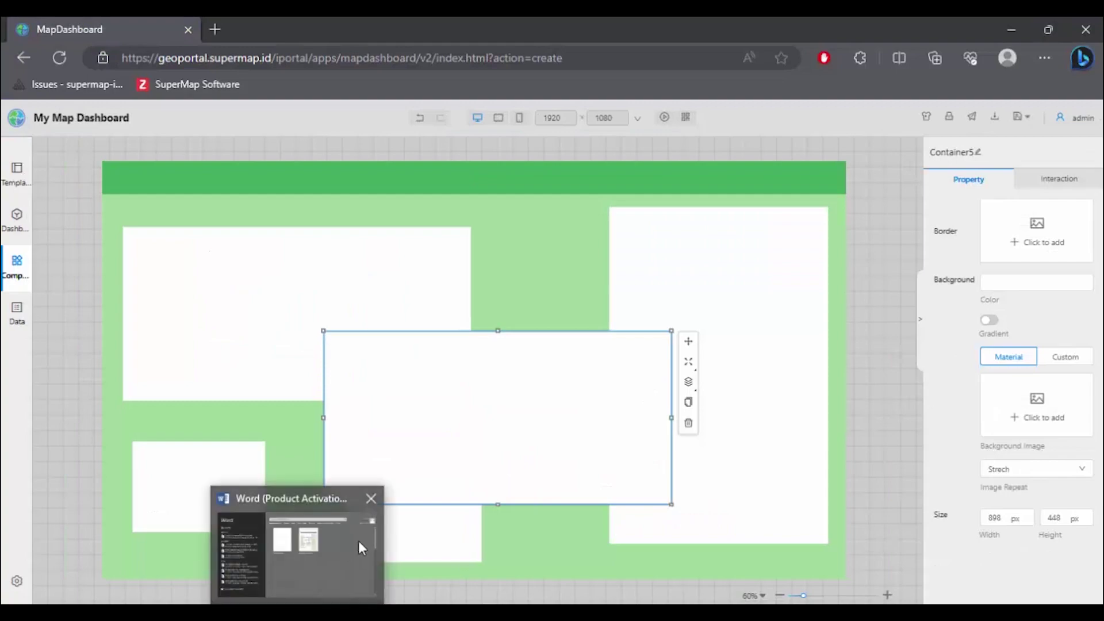
{"action": "left_click", "coordinate": [345, 499]}
{"action": "left_click", "coordinate": [738, 136]}
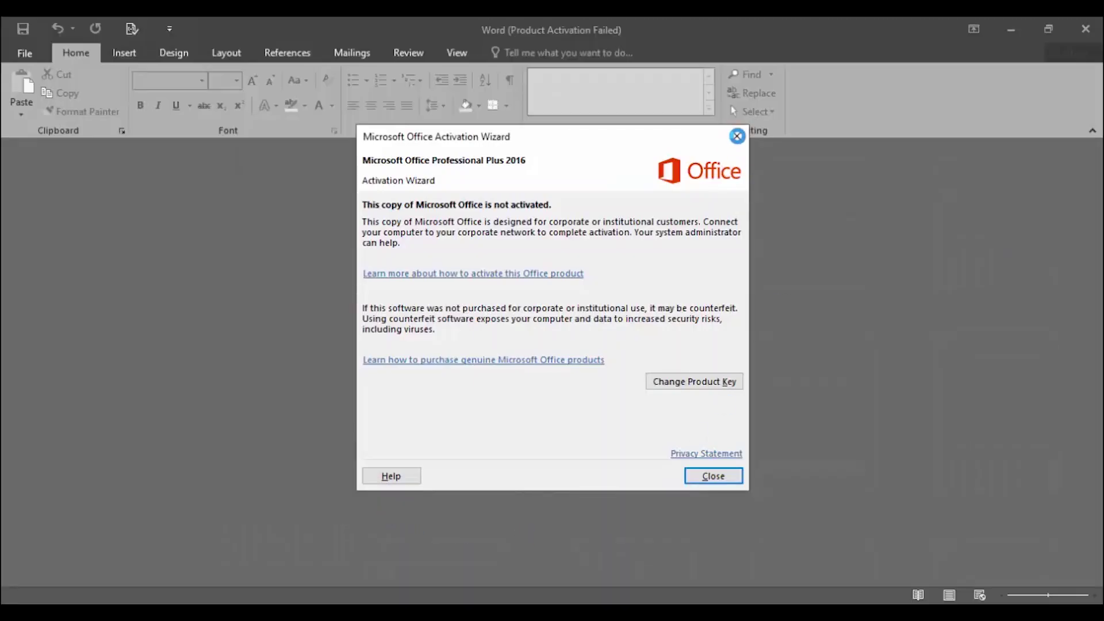
{"action": "left_click", "coordinate": [1086, 28]}
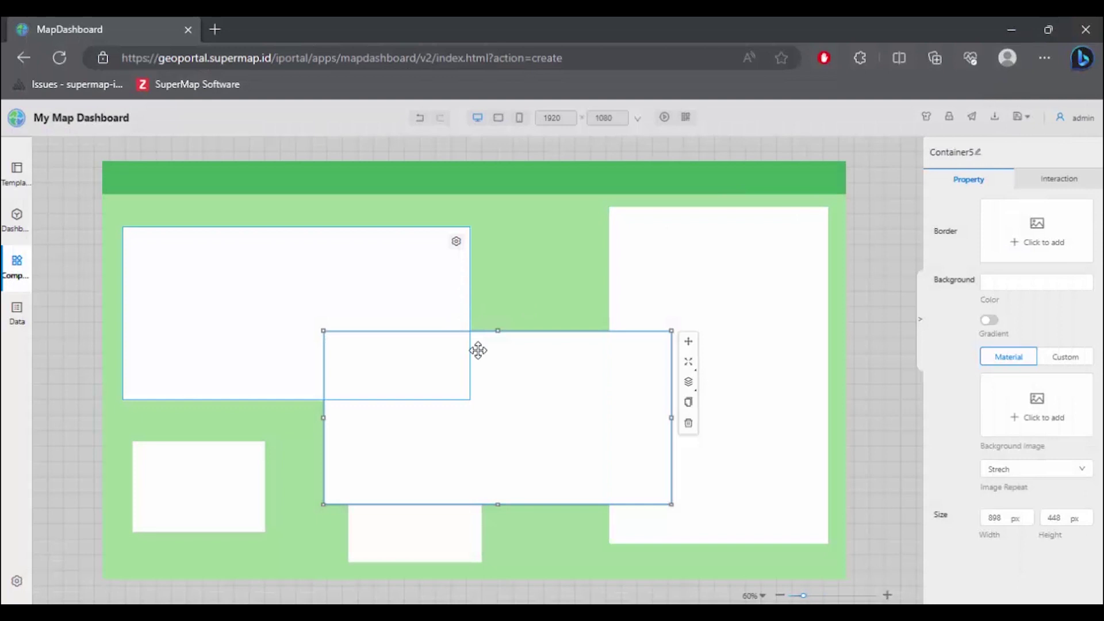
Set the duplicated container's height to 45 px and place it along the top edge of the upper-left chart container
{"action": "left_click", "coordinate": [1063, 519]}
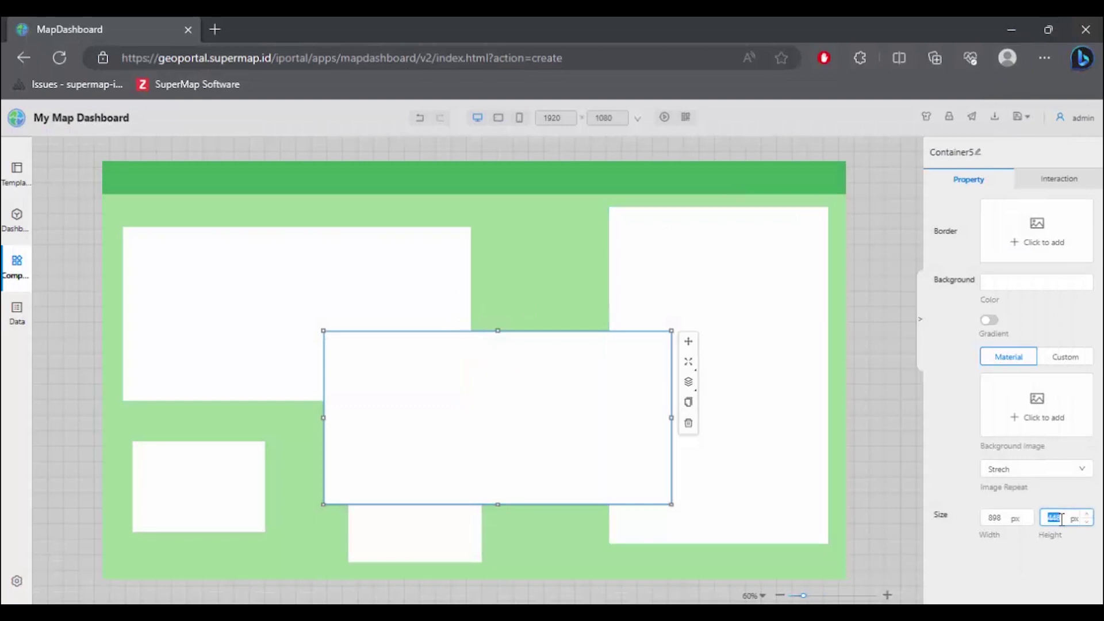
{"action": "type", "text": "45"}
{"action": "key", "text": "Return"}
{"action": "left_click_drag", "start_coordinate": [554, 340], "coordinate": [352, 225]}
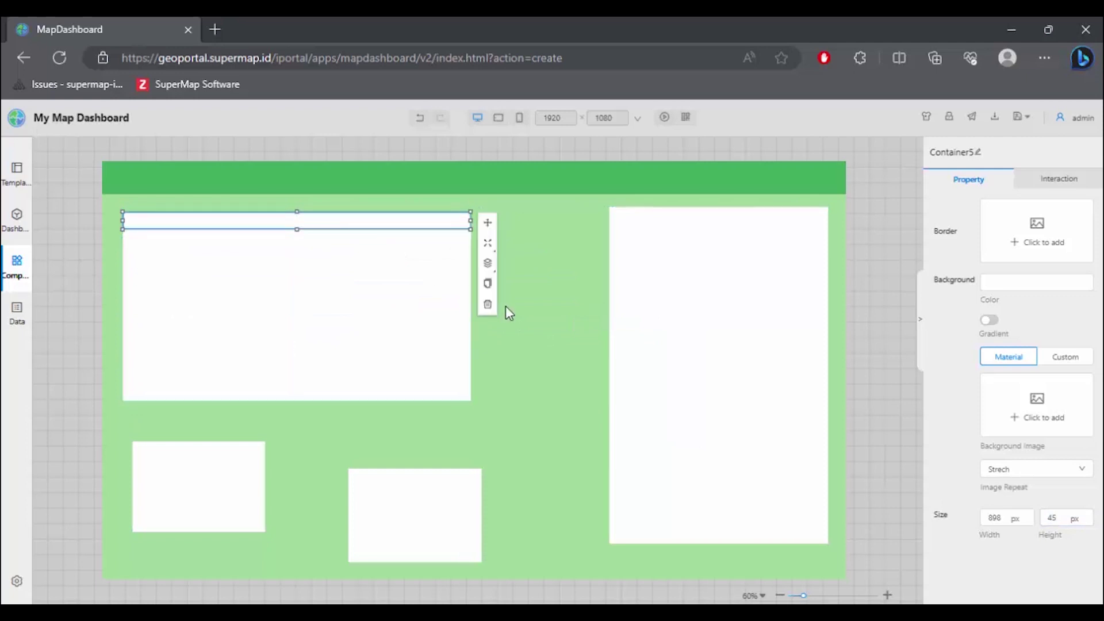
{"action": "left_click", "coordinate": [516, 324]}
{"action": "left_click", "coordinate": [254, 255]}
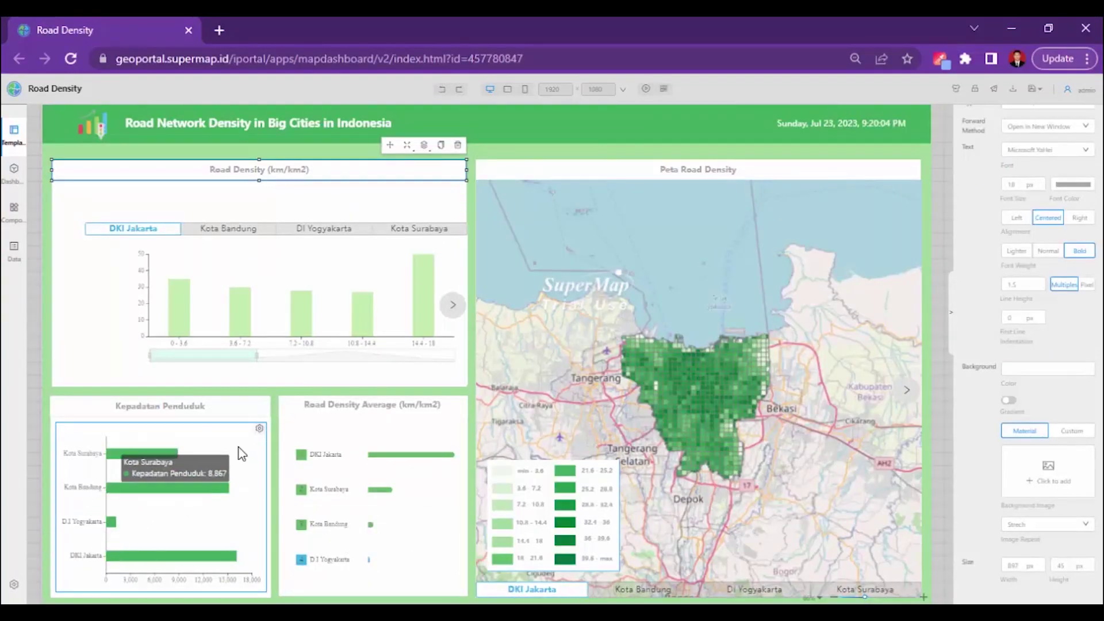
In the Chrome Road Density dashboard, shrink the Kepadatan Penduduk chart from its corner and select the container behind it
{"action": "left_click", "coordinate": [59, 590]}
{"action": "left_click_drag", "start_coordinate": [53, 422], "coordinate": [74, 441]}
{"action": "left_click", "coordinate": [63, 414]}
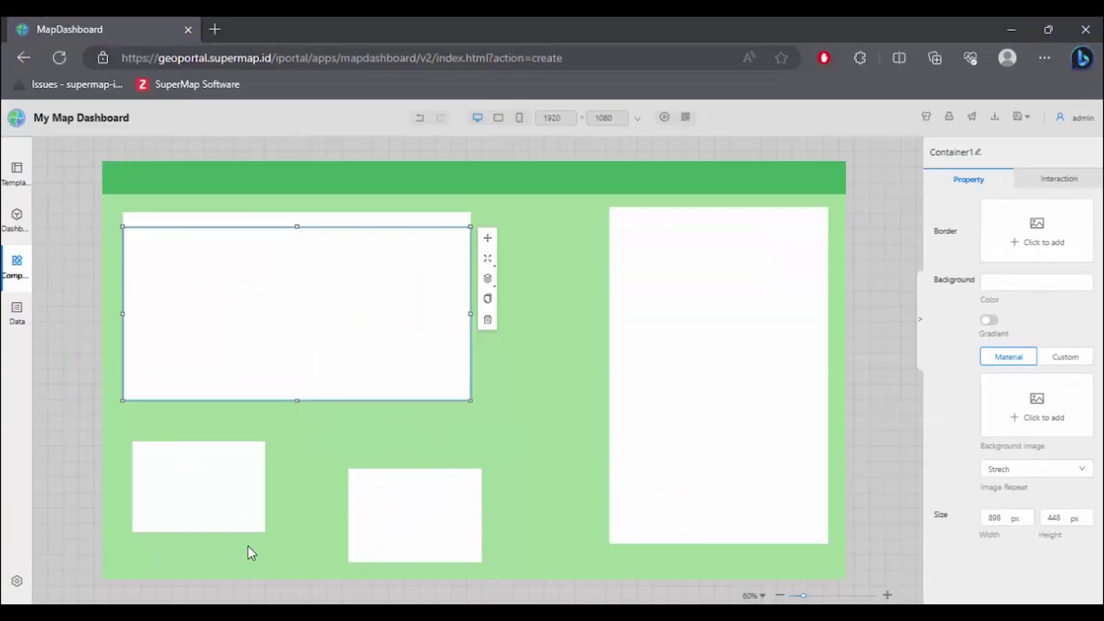
Set the new dashboard's lower-left container to 477 × 391 px and align it with the upper-left container's left edge
{"action": "left_click", "coordinate": [224, 481]}
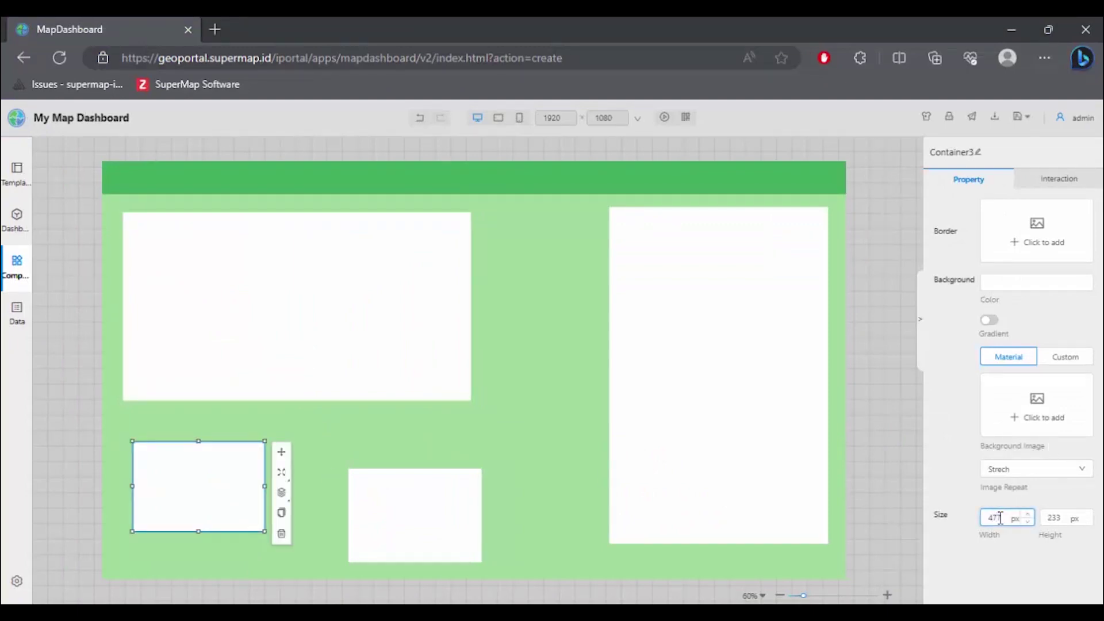
{"action": "double_click", "coordinate": [1054, 518]}
{"action": "type", "text": "91"}
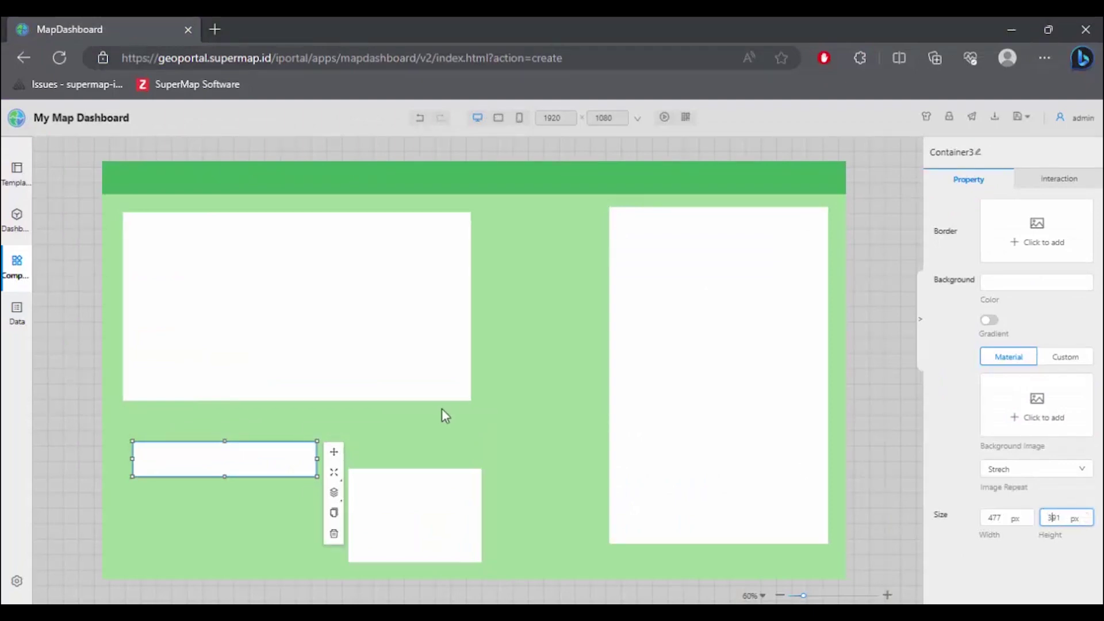
{"action": "left_click_drag", "start_coordinate": [249, 475], "coordinate": [244, 457]}
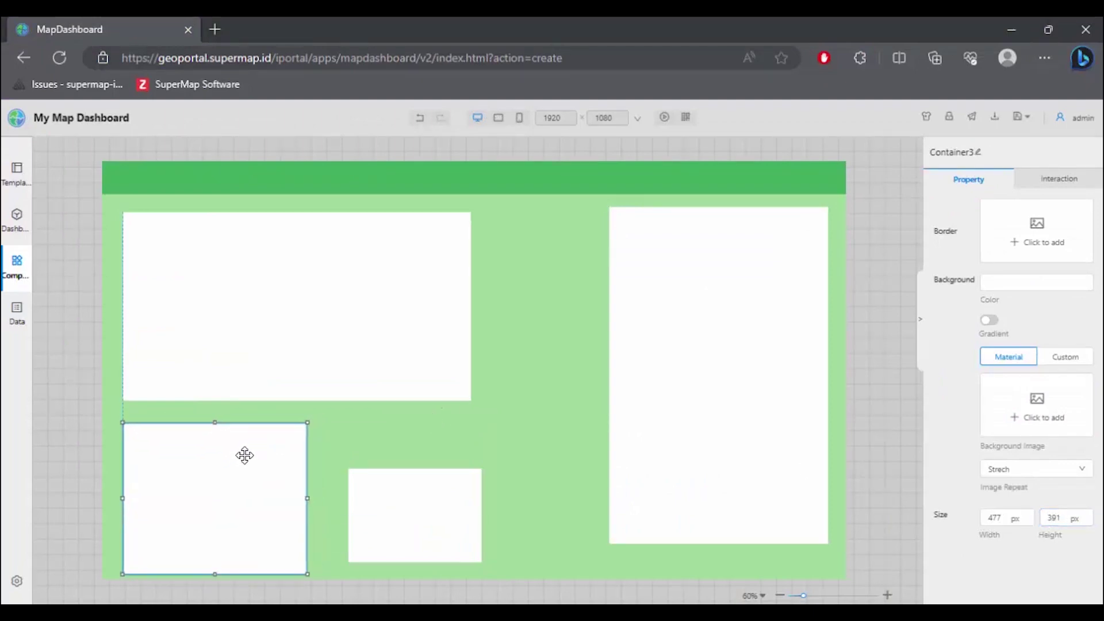
Shift the lower-left container closer to the canvas's left edge and align the large chart container above with it
{"action": "left_click", "coordinate": [275, 340]}
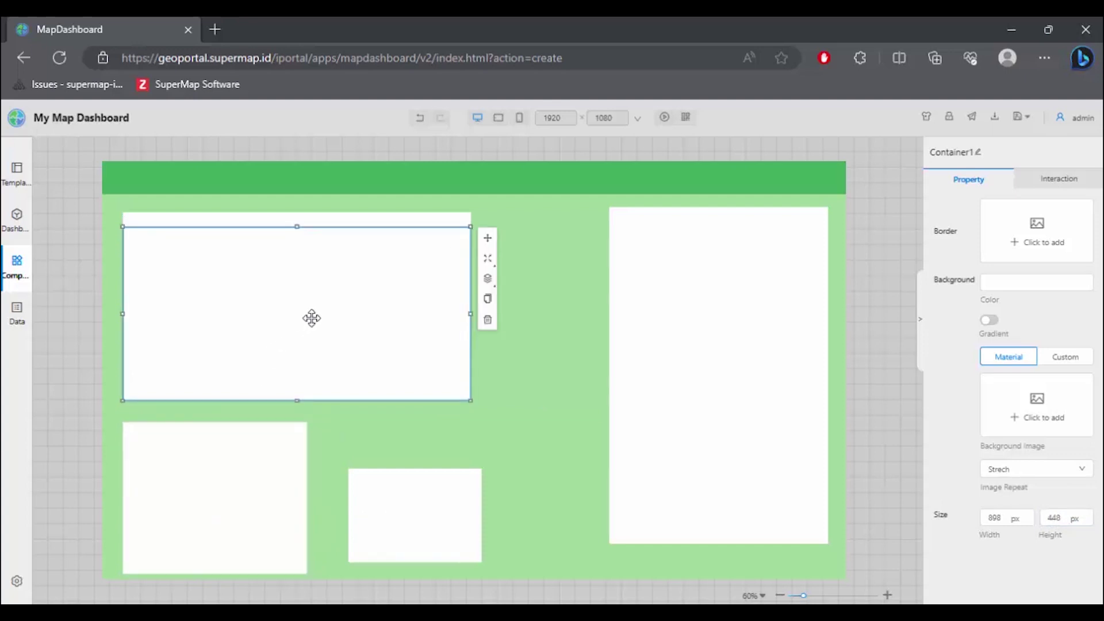
{"action": "left_click", "coordinate": [460, 445]}
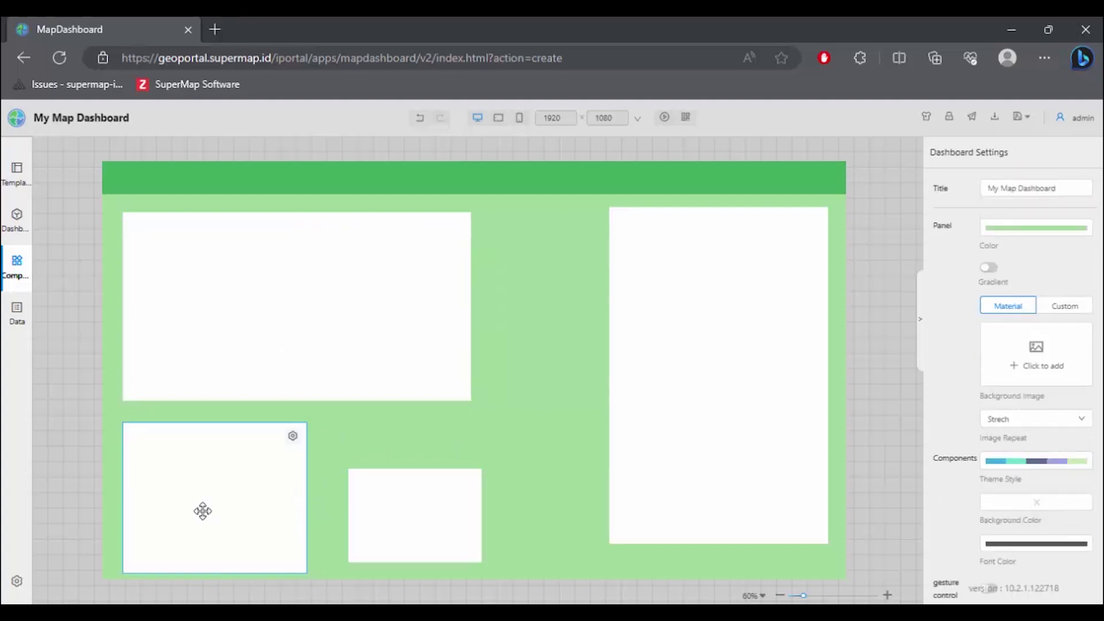
{"action": "left_click_drag", "start_coordinate": [217, 481], "coordinate": [209, 488]}
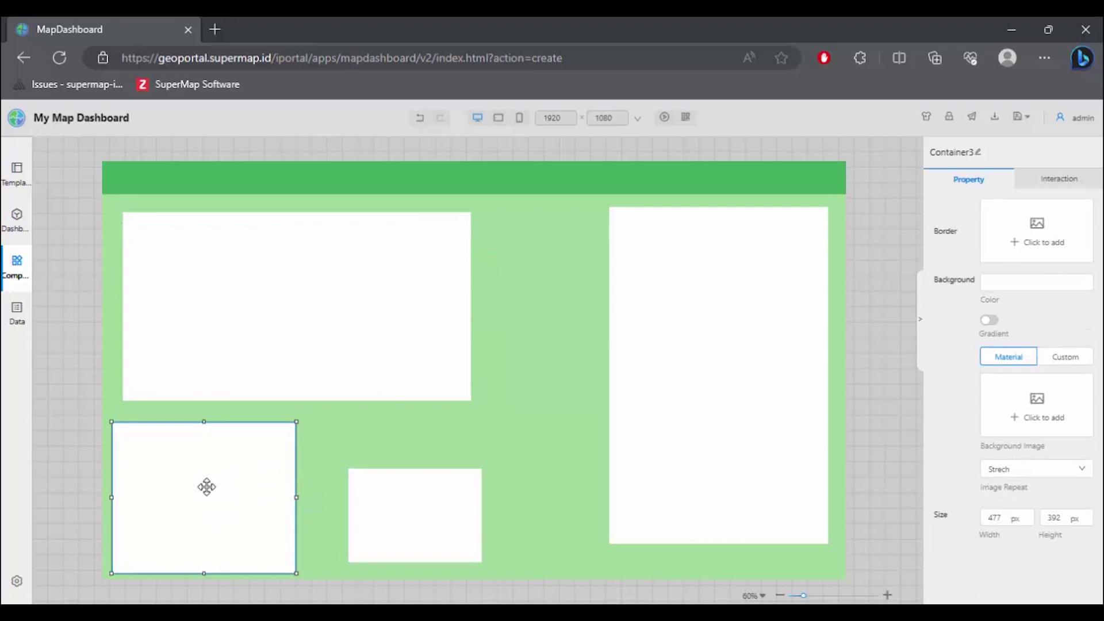
{"action": "left_click_drag", "start_coordinate": [237, 355], "coordinate": [232, 357]}
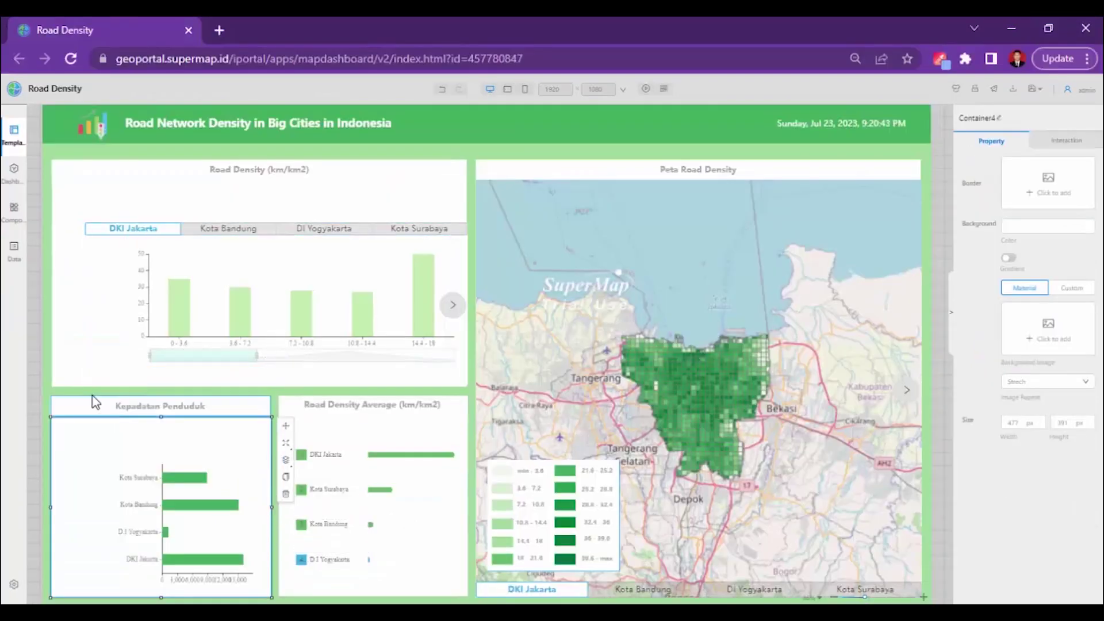
Check the Kepadatan Penduduk title's size in the Chrome dashboard, and duplicate the lower-left container in the new dashboard
{"action": "left_click", "coordinate": [79, 405]}
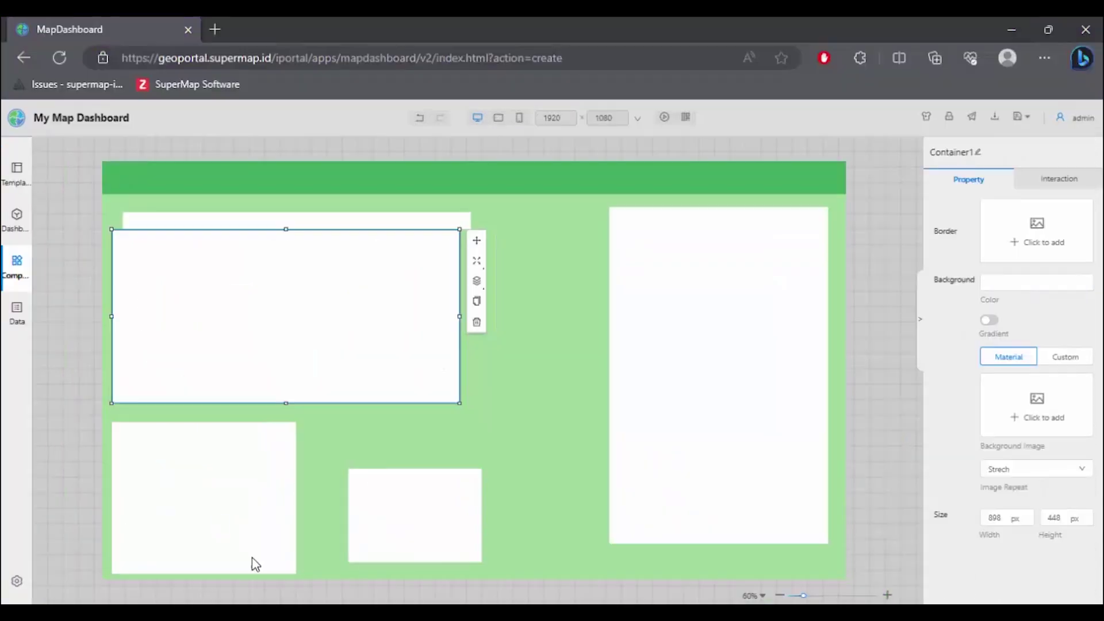
{"action": "left_click", "coordinate": [183, 453]}
{"action": "key", "text": "ctrl+c"}
{"action": "key", "text": "ctrl+v"}
{"action": "left_click_drag", "start_coordinate": [212, 483], "coordinate": [522, 418]}
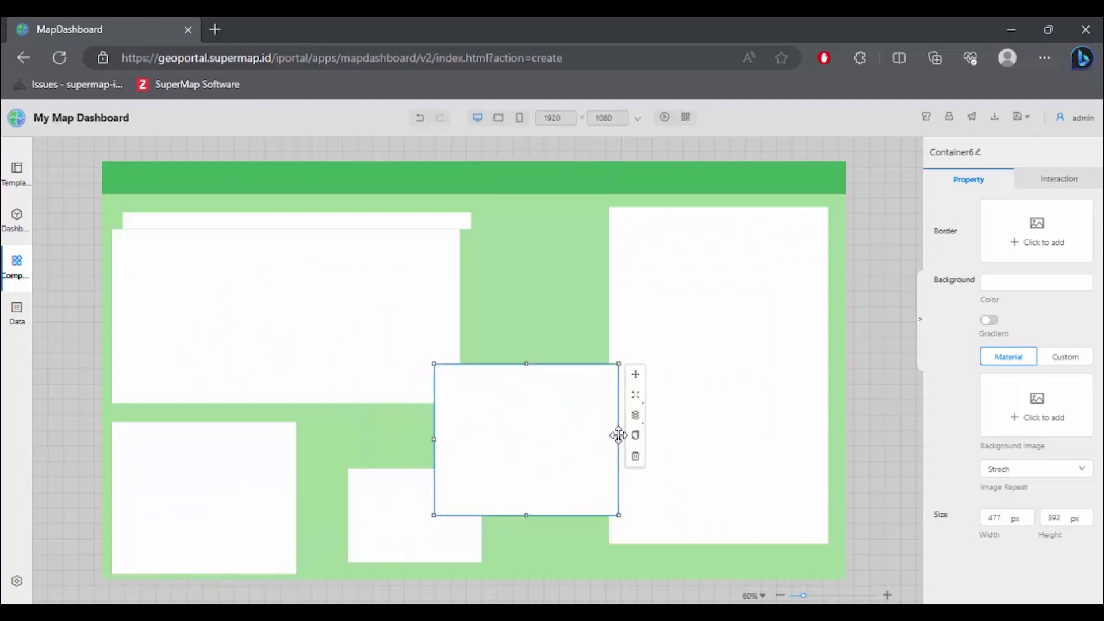
Set the duplicate's height to 45 px and place it as a title strip along the lower-left container's top edge
{"action": "left_click", "coordinate": [1062, 514]}
{"action": "type", "text": "45"}
{"action": "left_click_drag", "start_coordinate": [533, 371], "coordinate": [213, 417]}
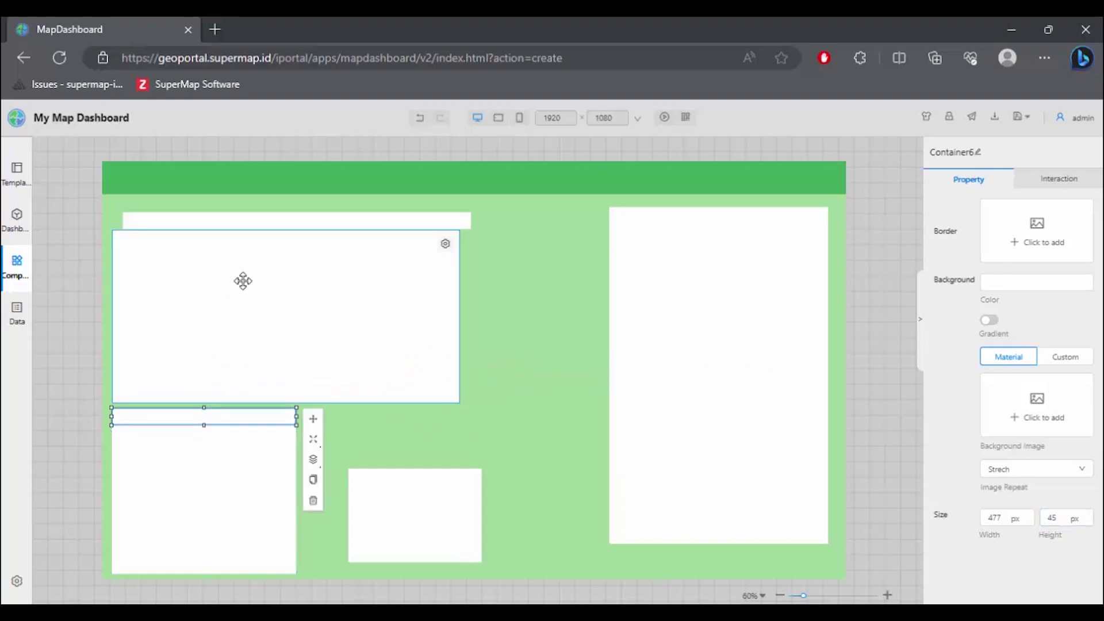
{"action": "left_click", "coordinate": [539, 328]}
Align the upper title strip with the large chart container's left edge and move that container up against the strip
{"action": "left_click", "coordinate": [217, 219]}
{"action": "left_click_drag", "start_coordinate": [240, 220], "coordinate": [226, 215]}
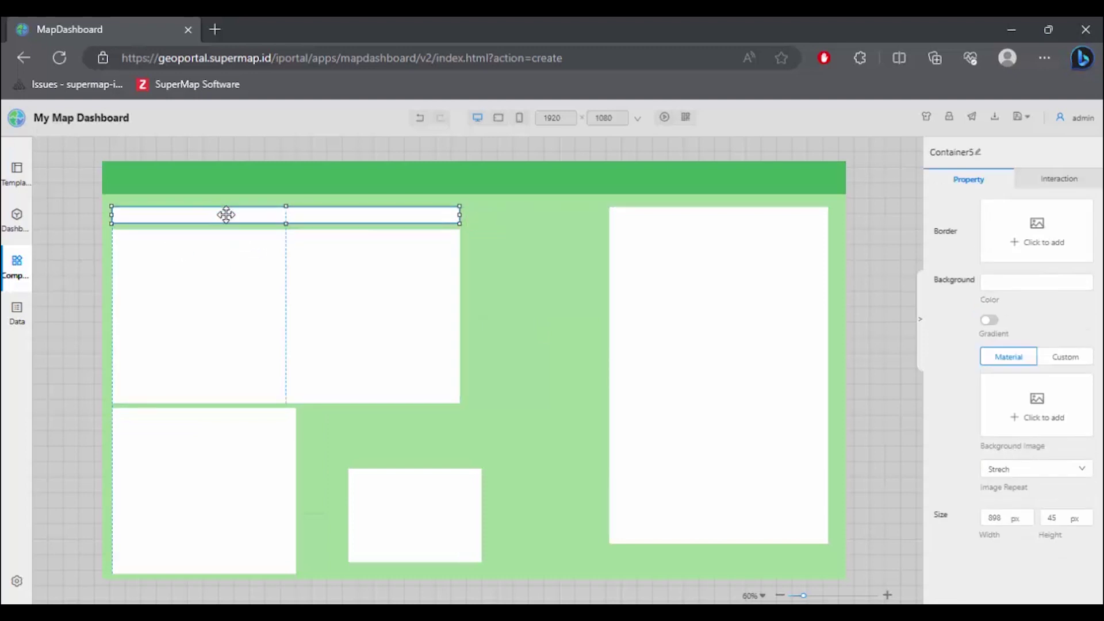
{"action": "left_click", "coordinate": [229, 268]}
{"action": "left_click_drag", "start_coordinate": [228, 269], "coordinate": [230, 268]}
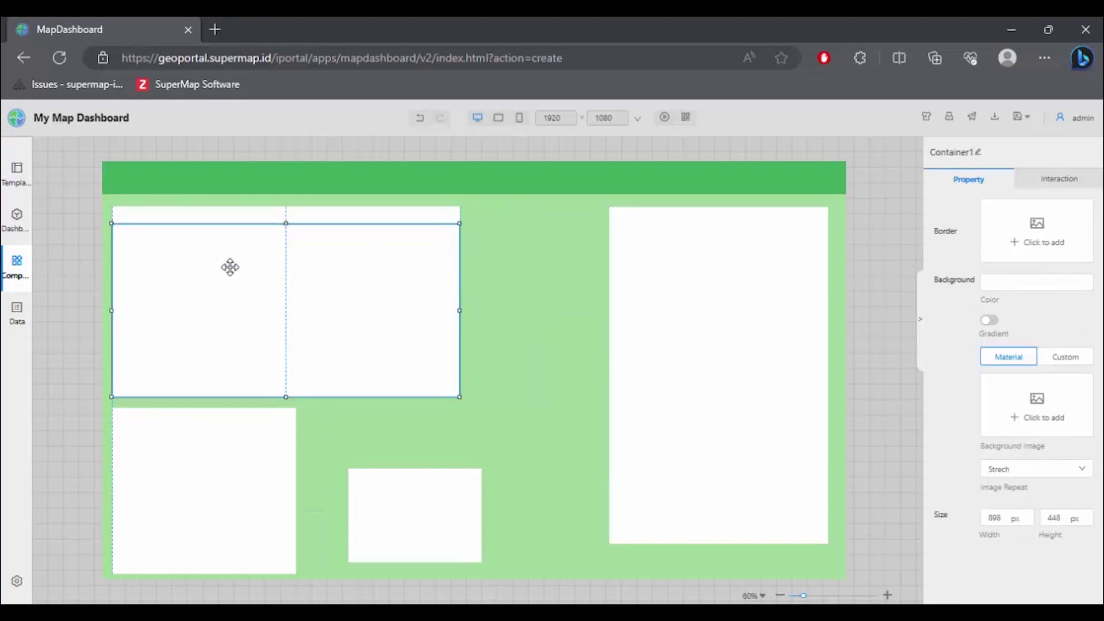
{"action": "left_click", "coordinate": [421, 409]}
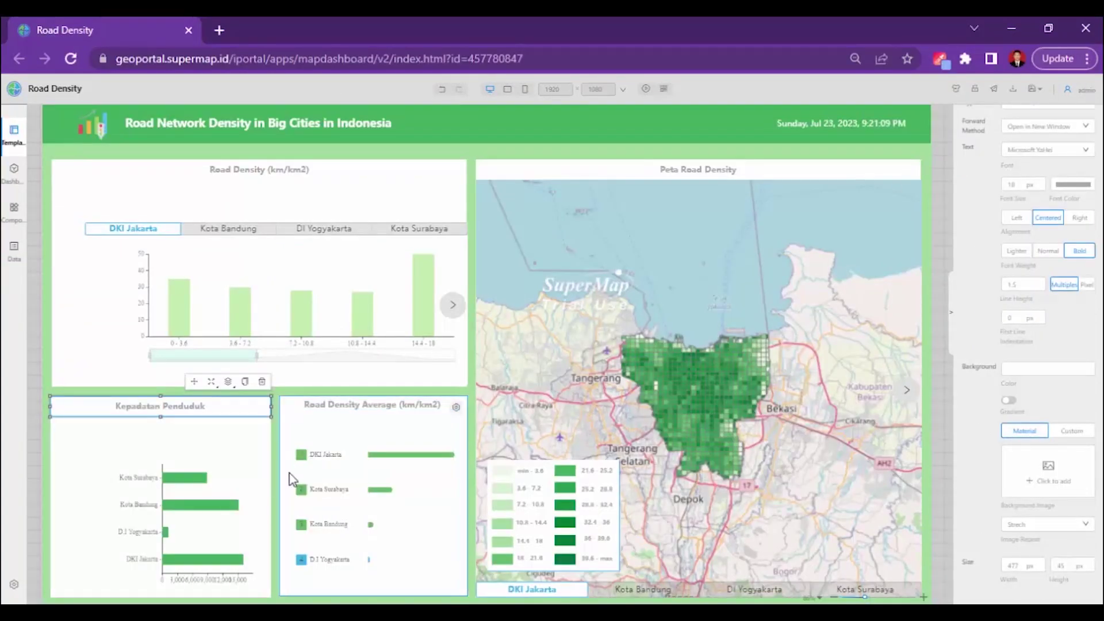
In the Chrome dashboard, shrink the Road Density Average chart and check the sizes of its body and title containers
{"action": "left_click", "coordinate": [292, 584]}
{"action": "left_click_drag", "start_coordinate": [281, 594], "coordinate": [315, 582]}
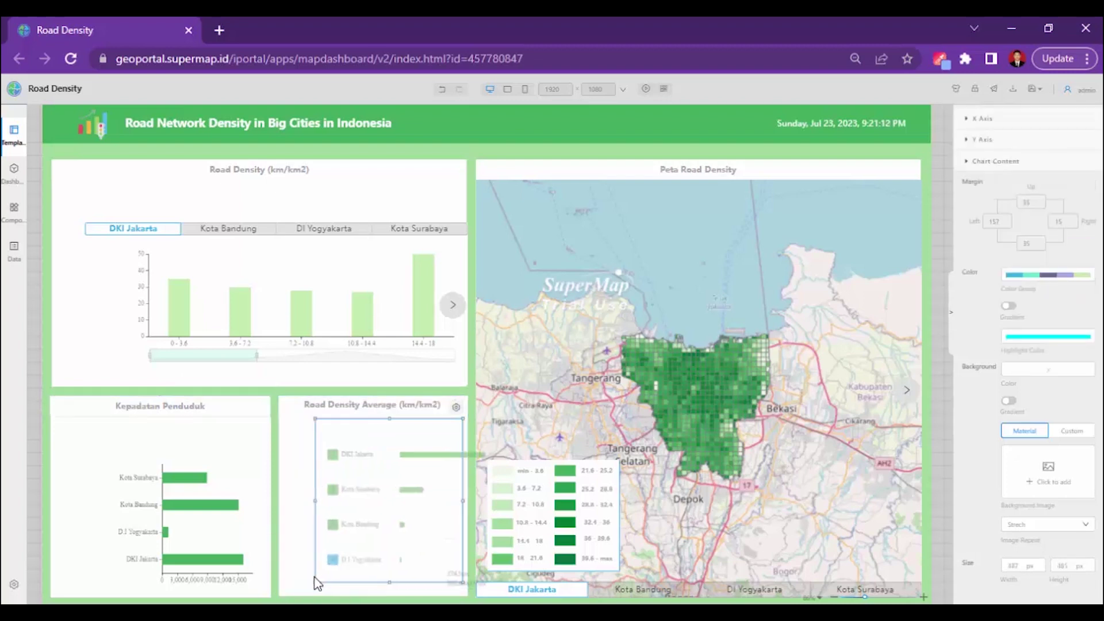
{"action": "left_click", "coordinate": [291, 547]}
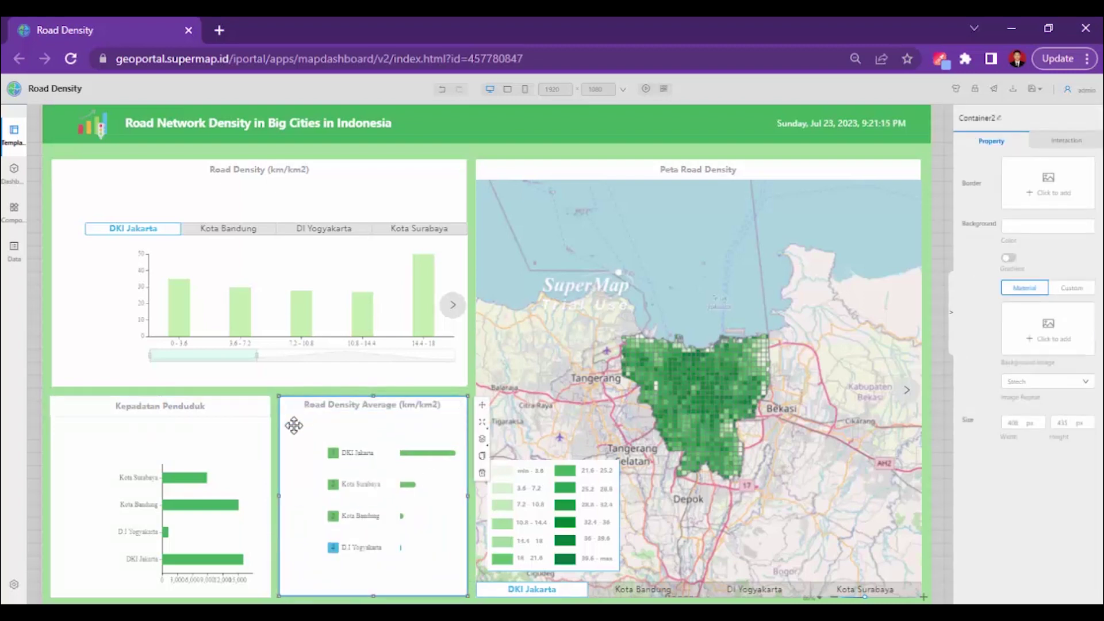
{"action": "mouse_move", "coordinate": [292, 414]}
{"action": "left_mouse_down"}
{"action": "mouse_move", "coordinate": [322, 382]}
{"action": "mouse_move", "coordinate": [297, 417]}
{"action": "left_mouse_up"}
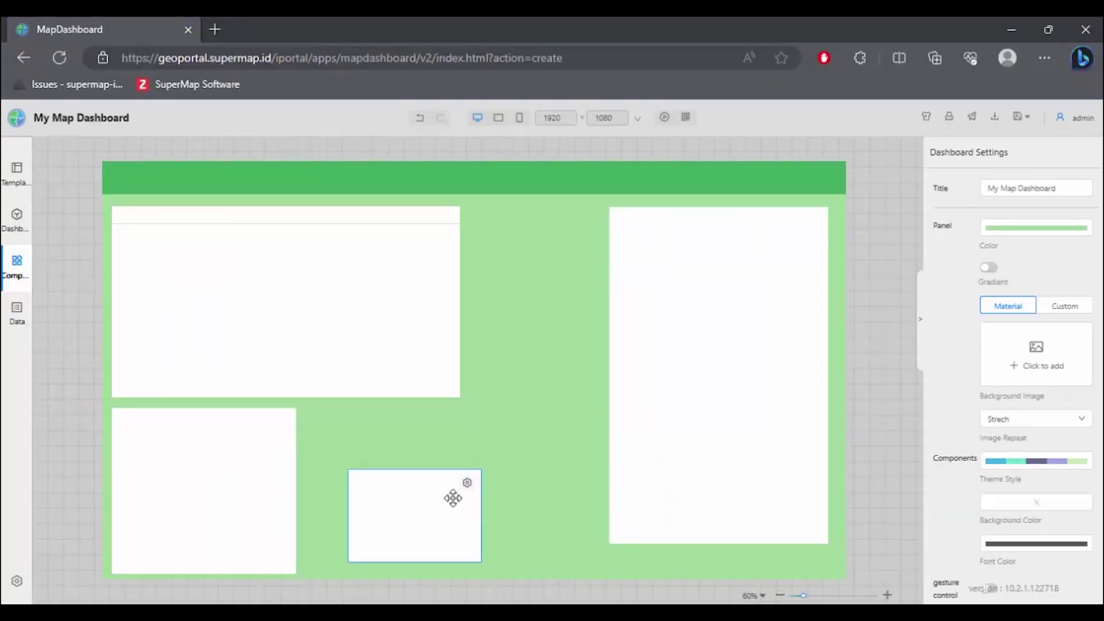
Set the new dashboard's lower-middle container to 408 × 435 px and fit it beside the lower-left container, beneath the large chart container
{"action": "left_click", "coordinate": [454, 495]}
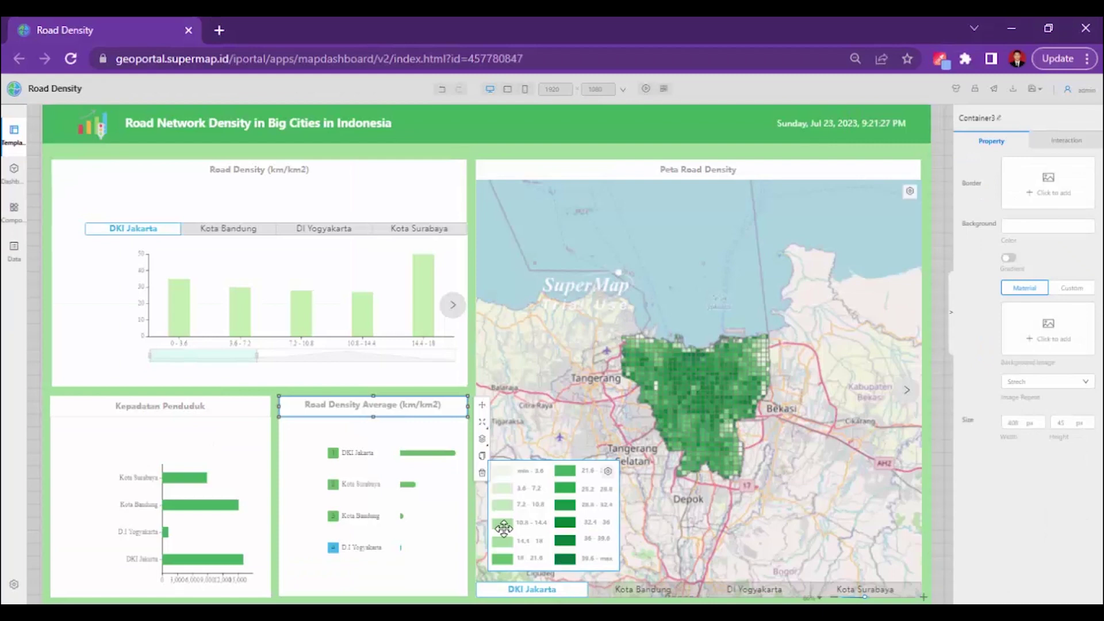
{"action": "left_click", "coordinate": [299, 460]}
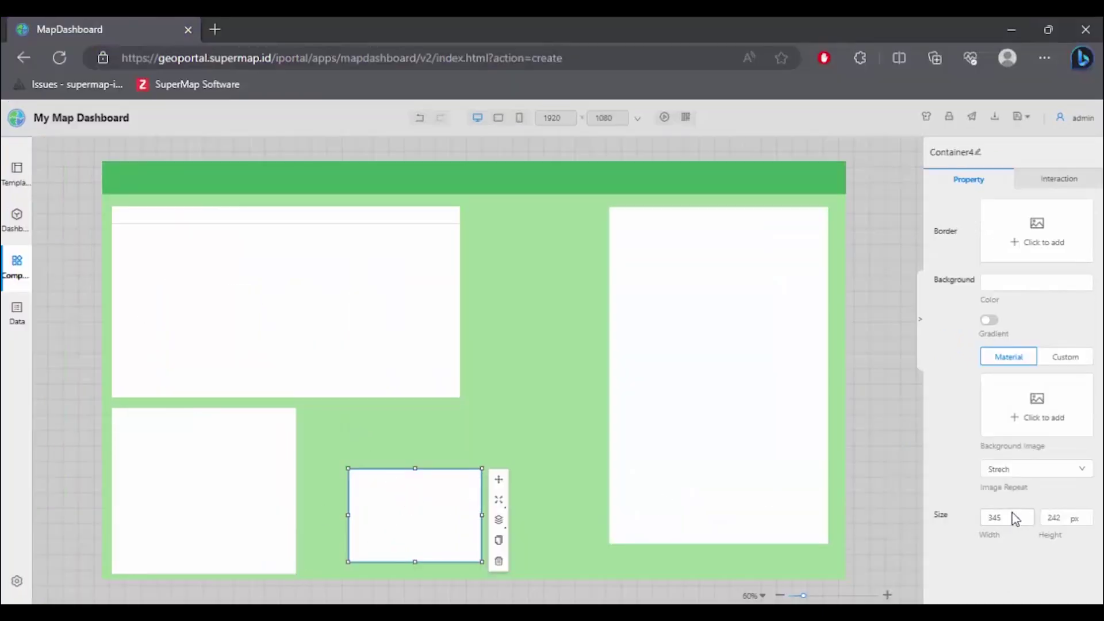
{"action": "double_click", "coordinate": [1008, 514]}
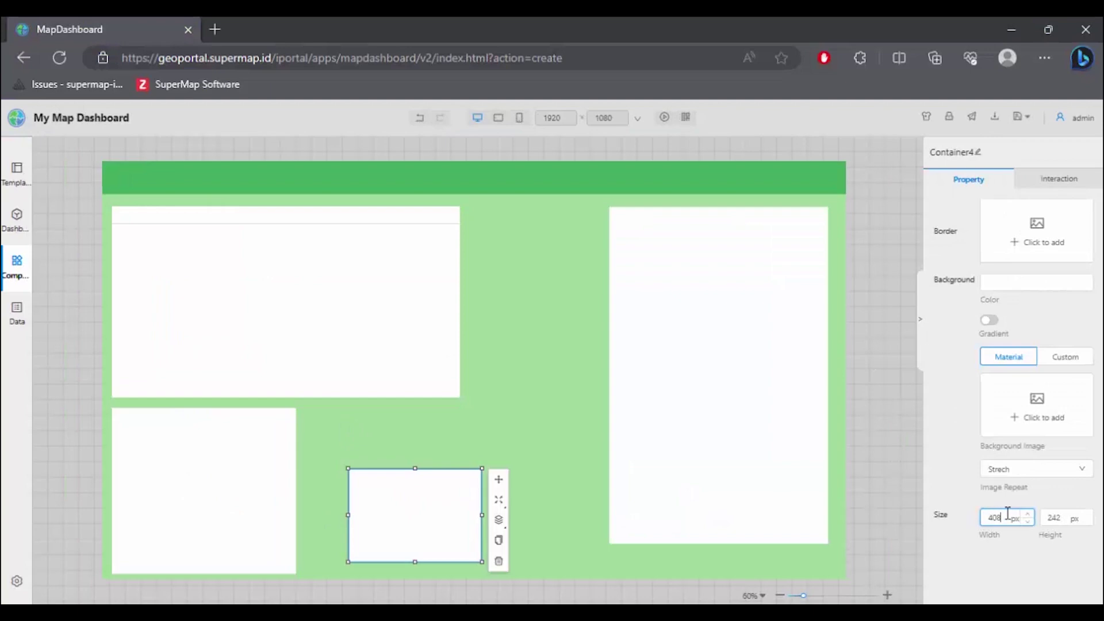
{"action": "key", "text": "Tab"}
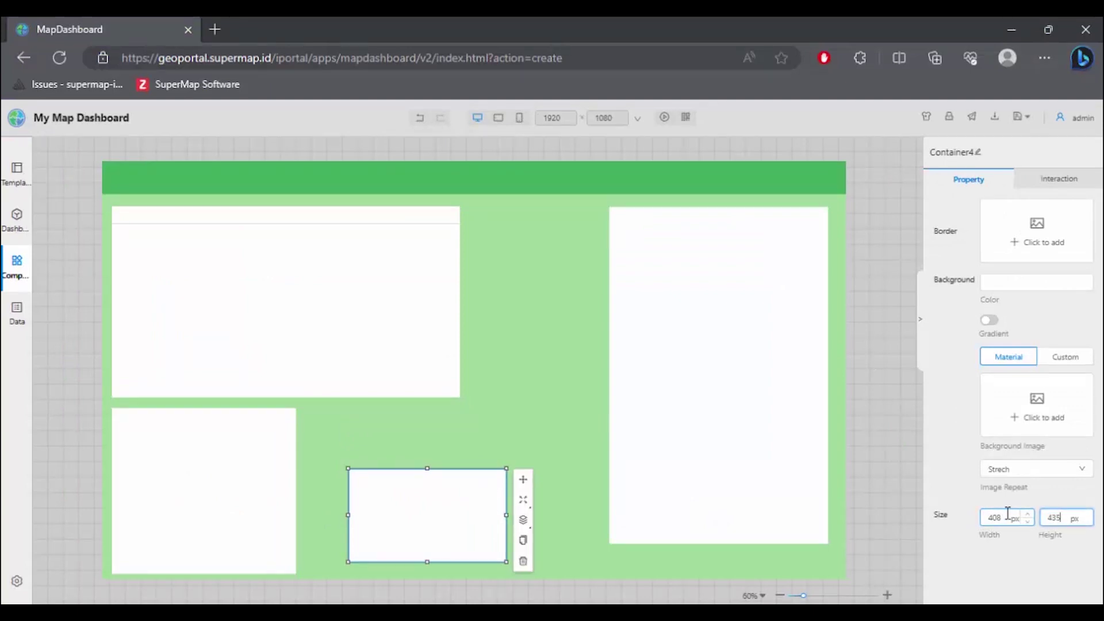
{"action": "key", "text": "Return"}
{"action": "left_click_drag", "start_coordinate": [453, 512], "coordinate": [408, 450]}
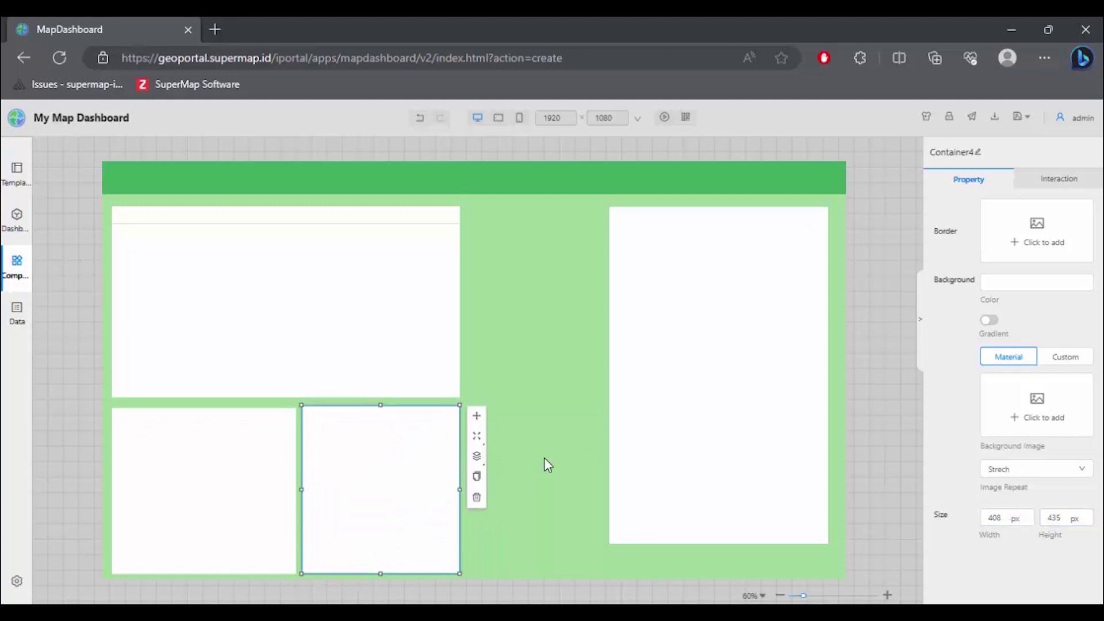
{"action": "left_click", "coordinate": [544, 457]}
{"action": "left_click", "coordinate": [333, 446]}
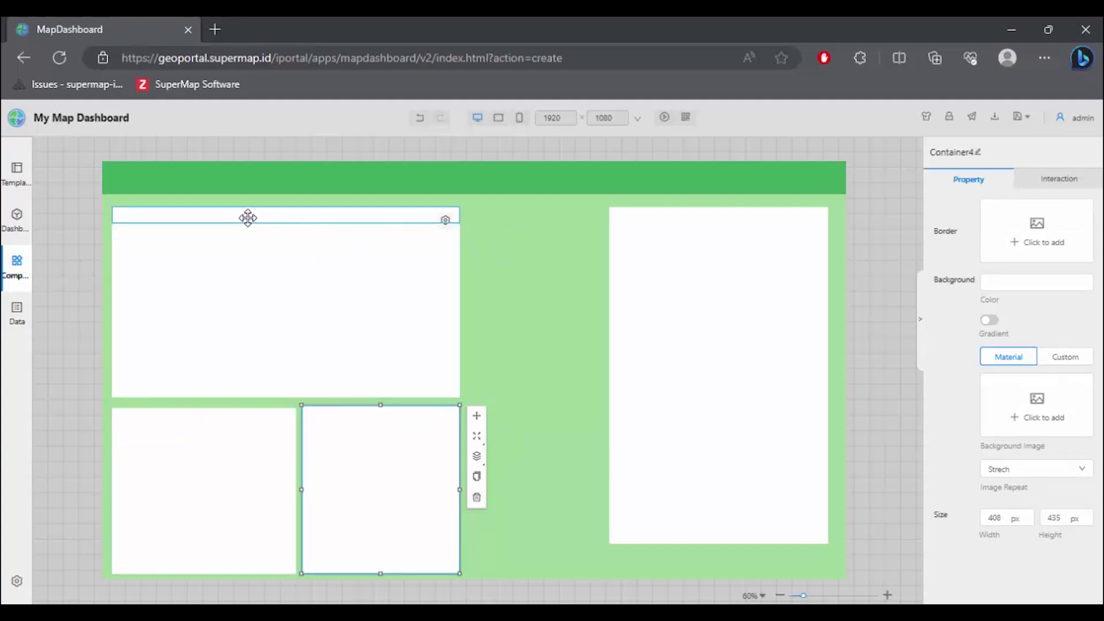
{"action": "left_click", "coordinate": [575, 397]}
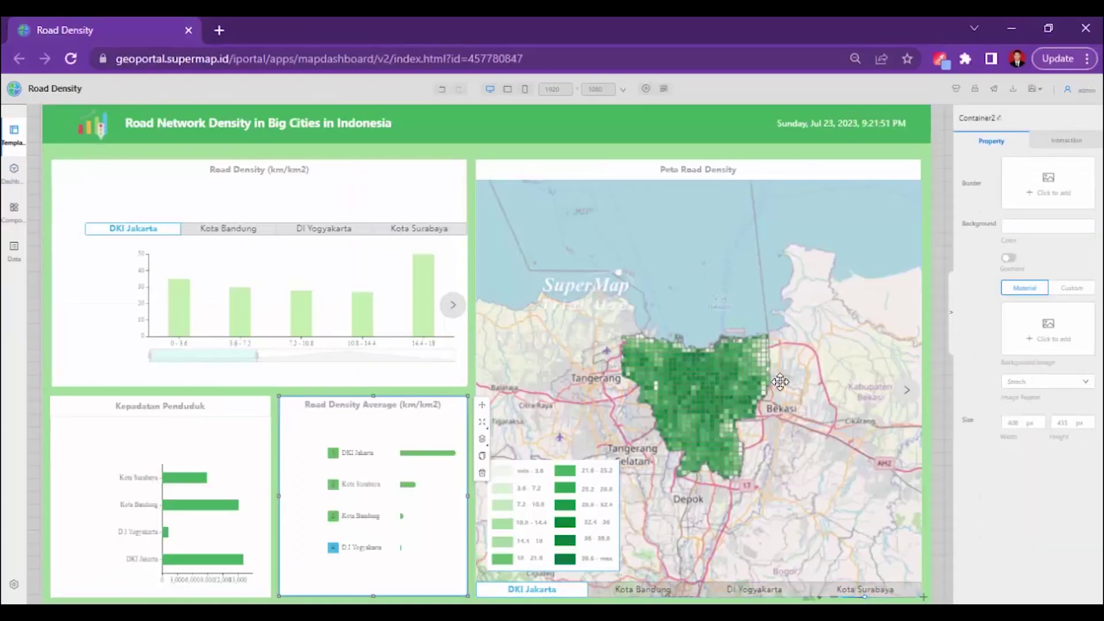
In the Chrome dashboard, shrink the DKI Jakarta map from its upper-left corner and move the Peta Road Density title slightly up
{"action": "left_click", "coordinate": [485, 173]}
{"action": "left_click_drag", "start_coordinate": [486, 173], "coordinate": [518, 222]}
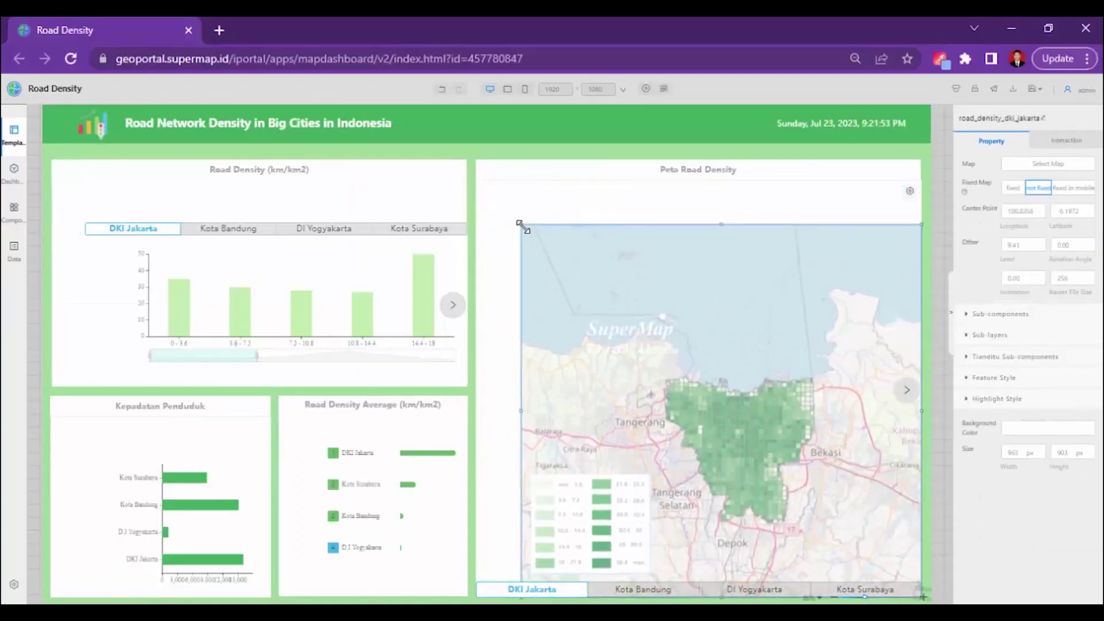
{"action": "mouse_move", "coordinate": [516, 169]}
{"action": "left_mouse_down"}
{"action": "mouse_move", "coordinate": [538, 160]}
{"action": "mouse_move", "coordinate": [516, 163]}
{"action": "left_mouse_up"}
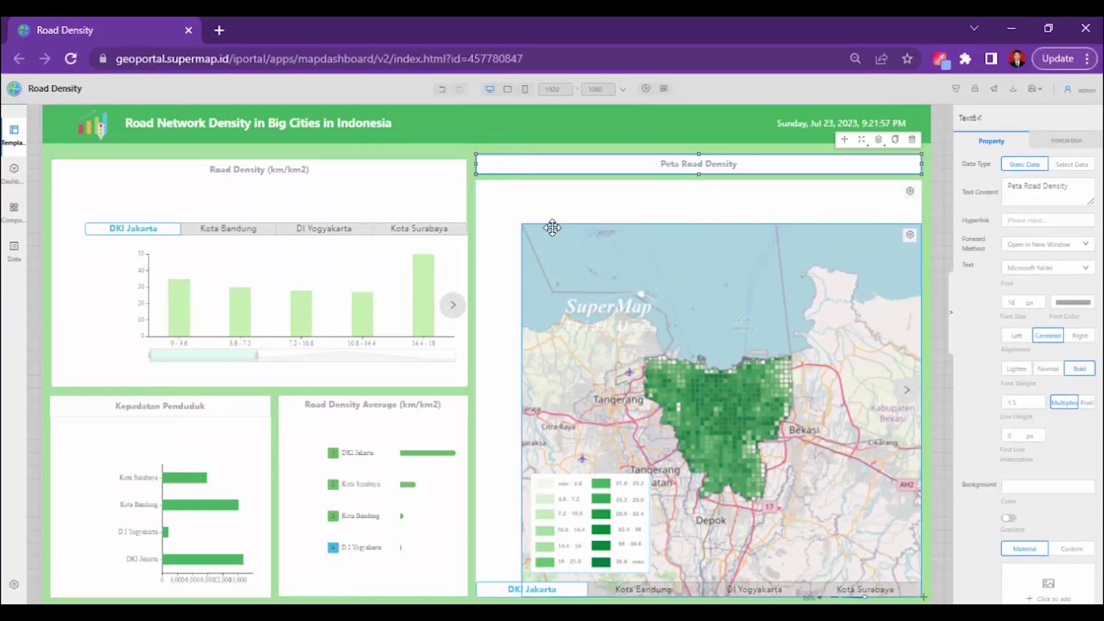
Matching the map container in the Chrome dashboard, set the new dashboard's right container to 963 px wide, enlarge its height and move it beside the chart containers
{"action": "left_click", "coordinate": [508, 197]}
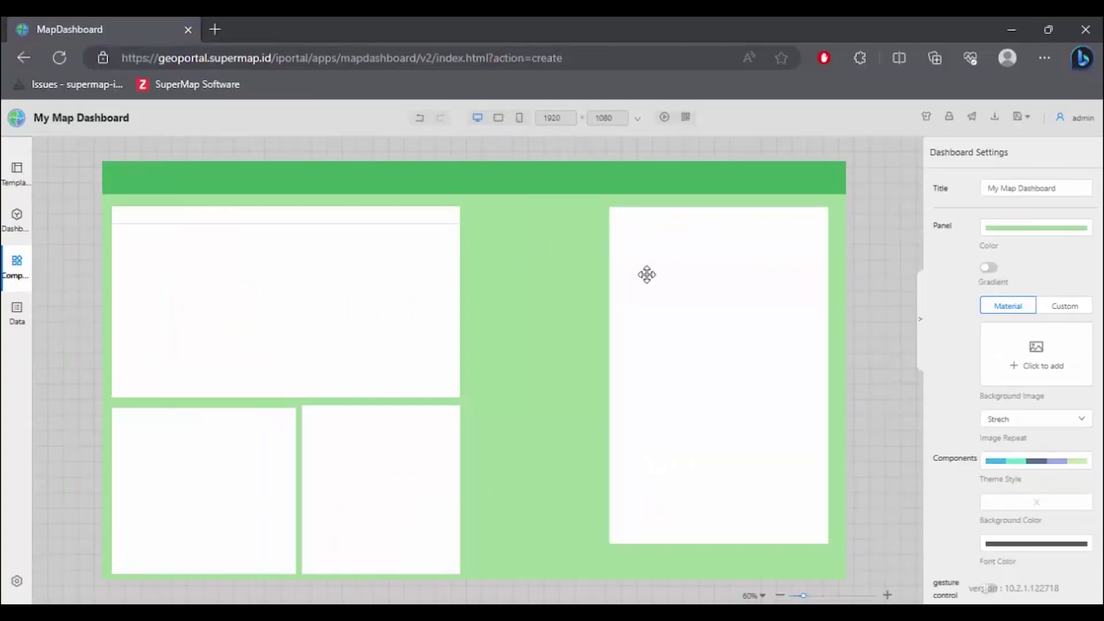
{"action": "left_click", "coordinate": [622, 247]}
{"action": "double_click", "coordinate": [998, 512]}
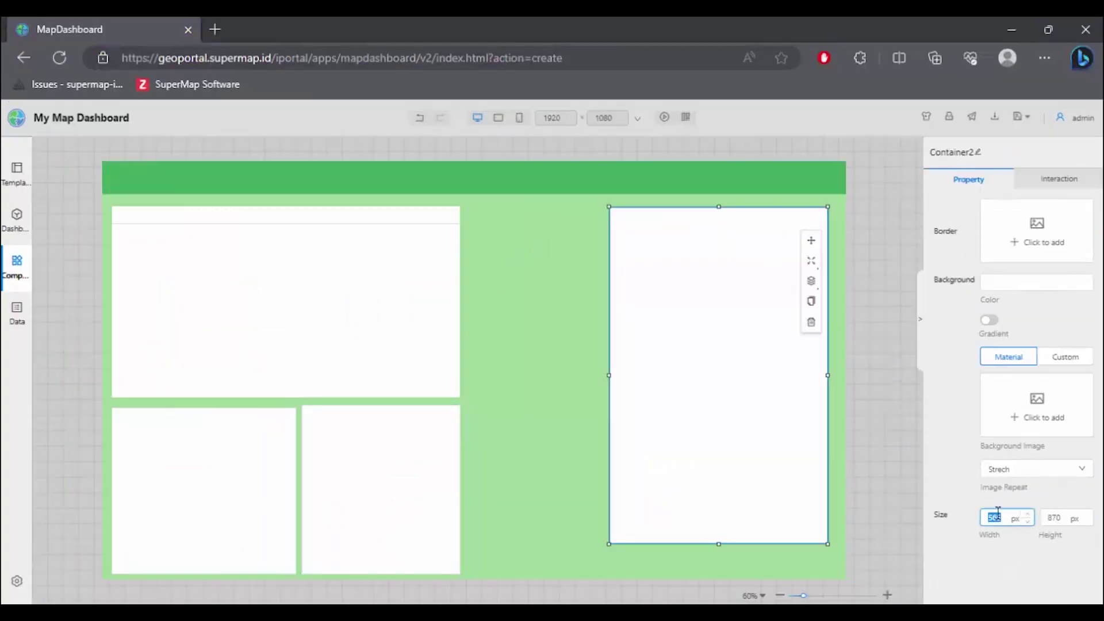
{"action": "type", "text": "960"}
{"action": "key", "text": "Tab"}
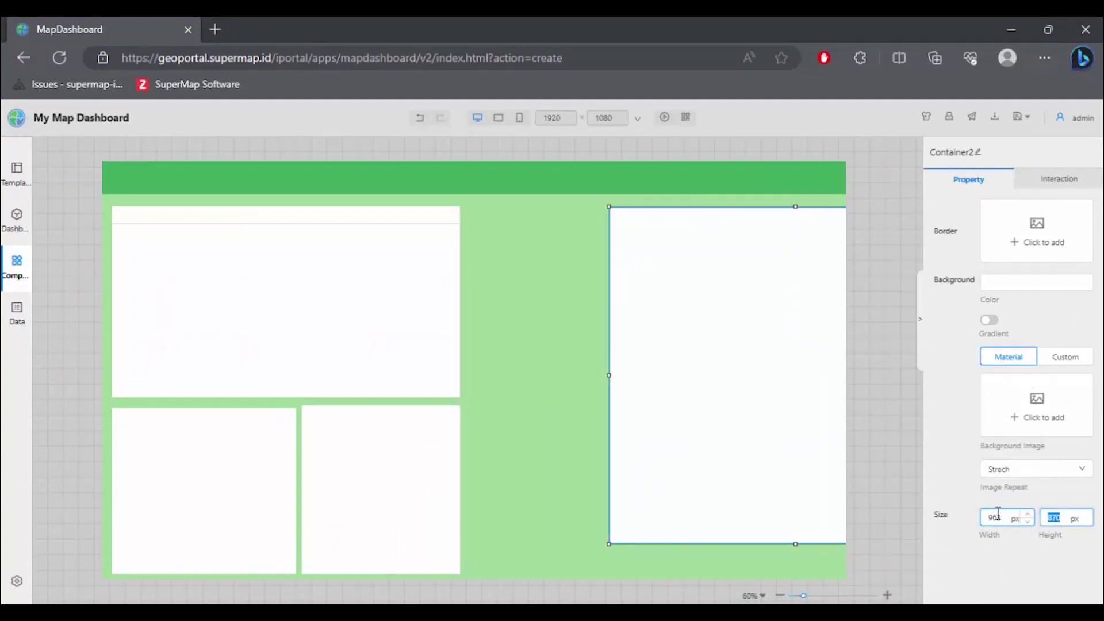
{"action": "left_click_drag", "start_coordinate": [738, 372], "coordinate": [596, 388]}
Shift the large chart container and the lower-left container slightly left, and realign the lower-left title strip with its container
{"action": "left_click", "coordinate": [192, 356]}
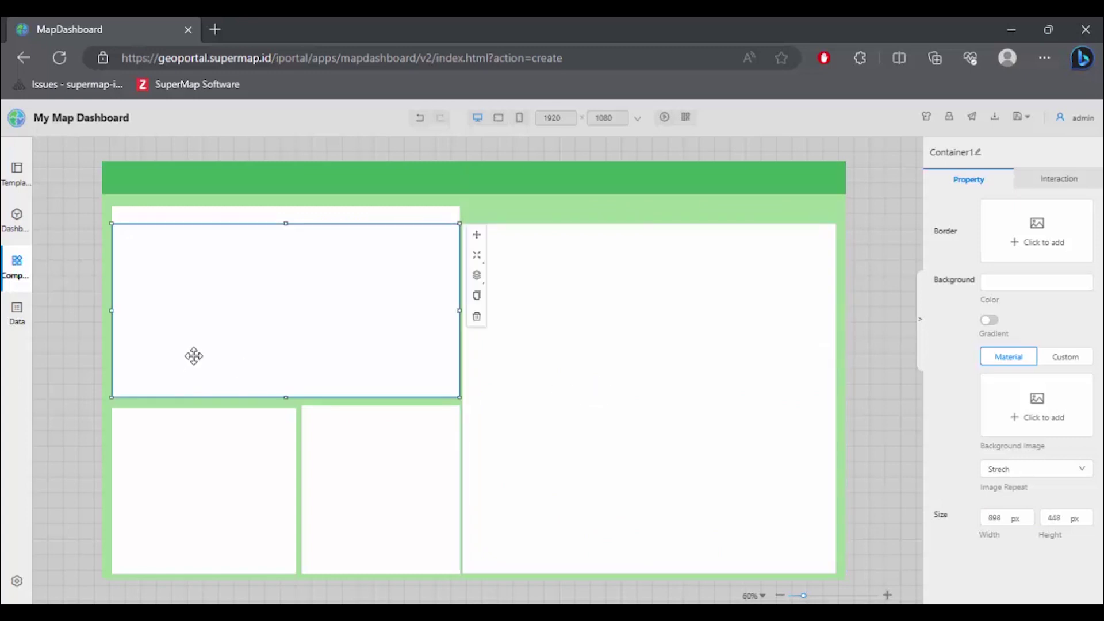
{"action": "left_click_drag", "start_coordinate": [194, 356], "coordinate": [192, 357]}
{"action": "left_click", "coordinate": [176, 526]}
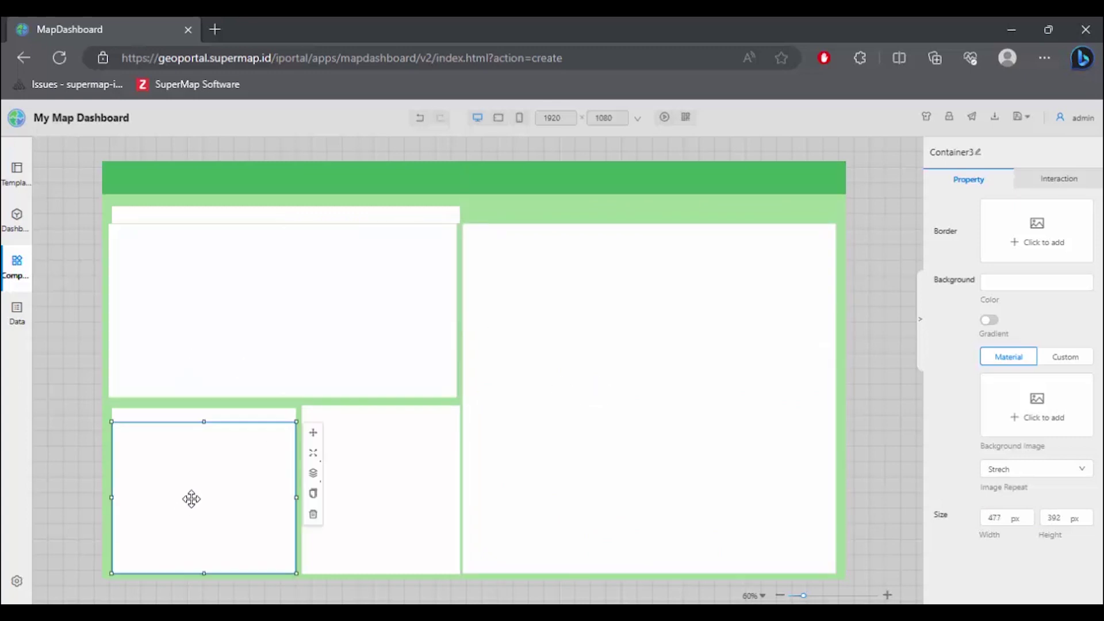
{"action": "left_click_drag", "start_coordinate": [192, 499], "coordinate": [191, 499]}
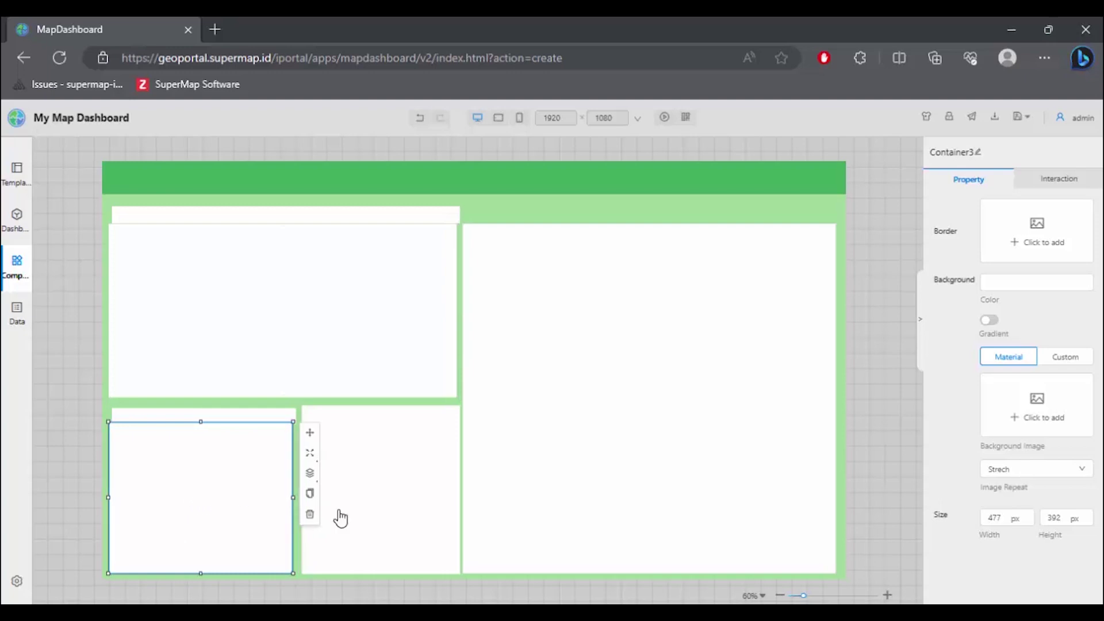
{"action": "left_click", "coordinate": [409, 512]}
{"action": "left_click_drag", "start_coordinate": [192, 412], "coordinate": [186, 410]}
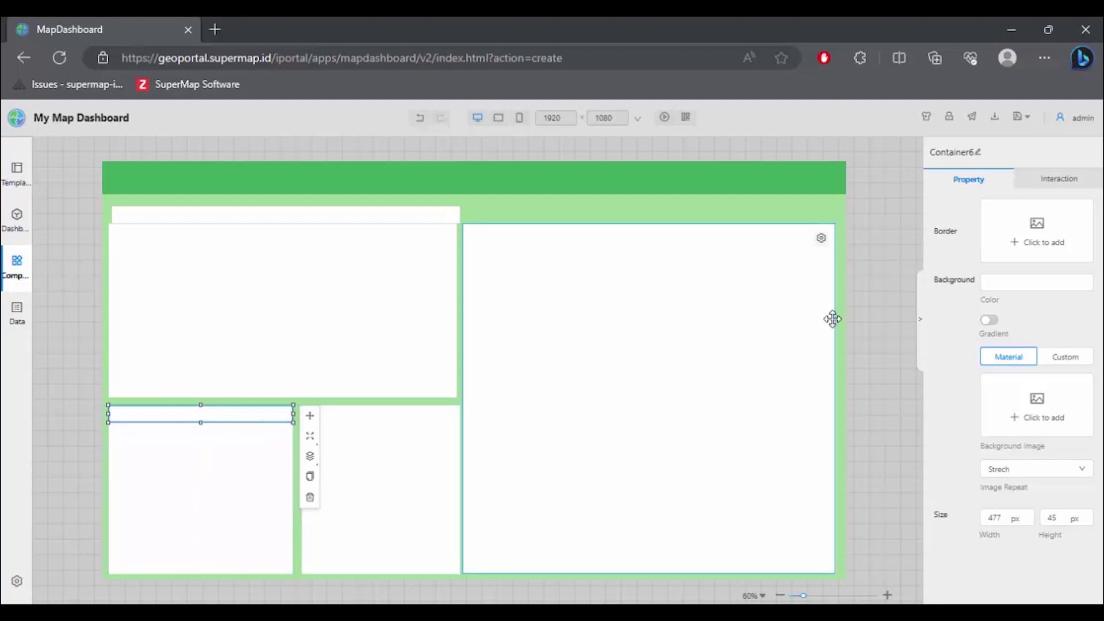
{"action": "left_click", "coordinate": [865, 298]}
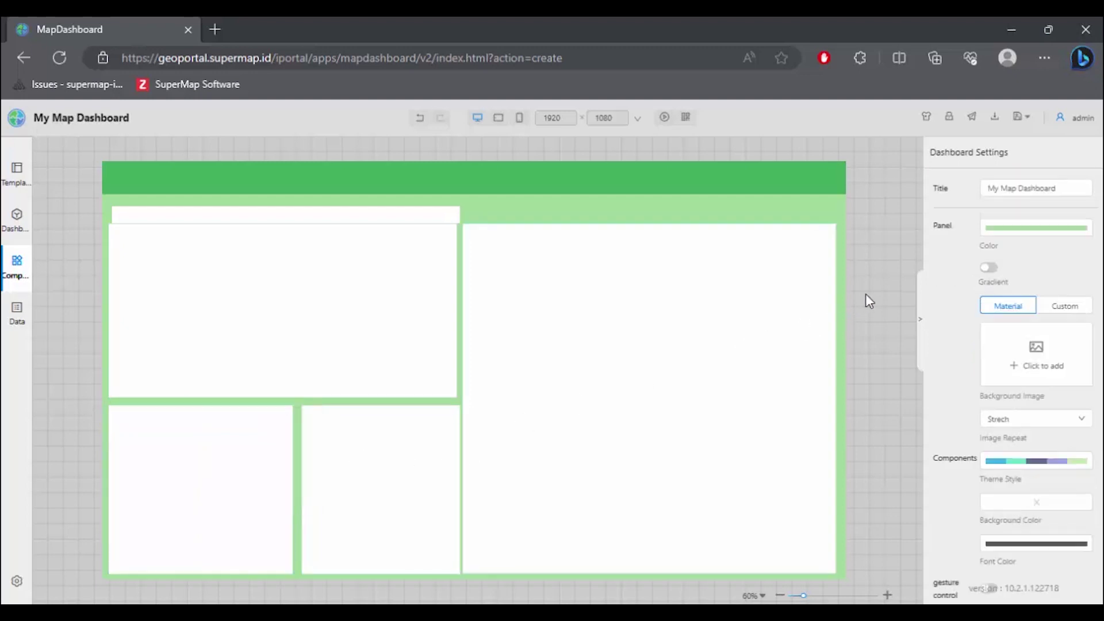
Align the upper title strip with the large chart container's left edge and shift the lower-middle container slightly left
{"action": "left_click", "coordinate": [333, 214]}
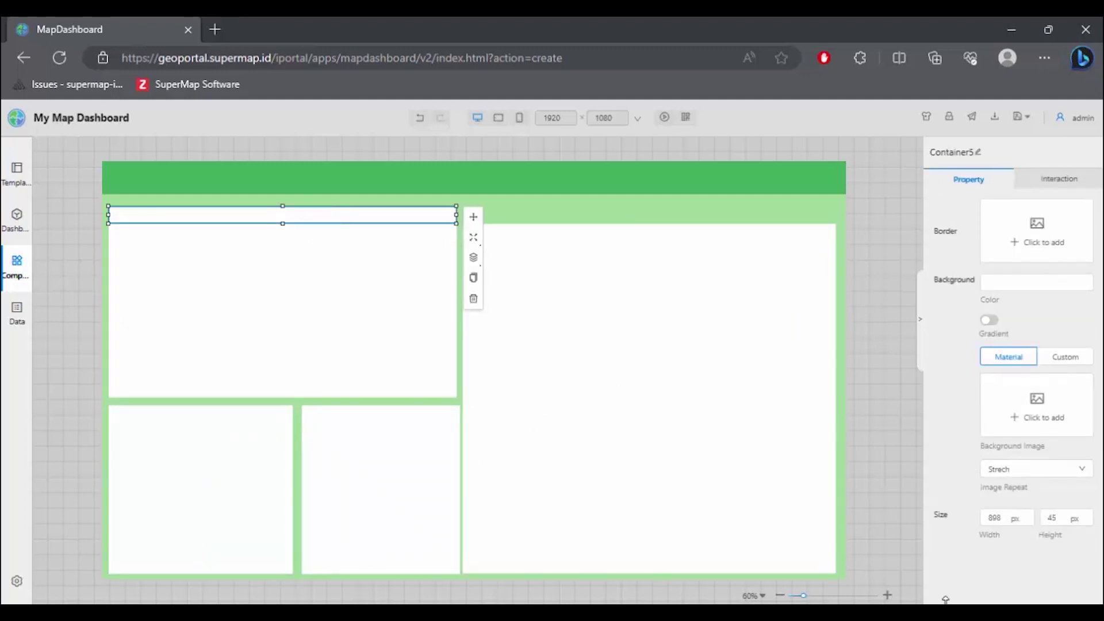
{"action": "left_click", "coordinate": [876, 377]}
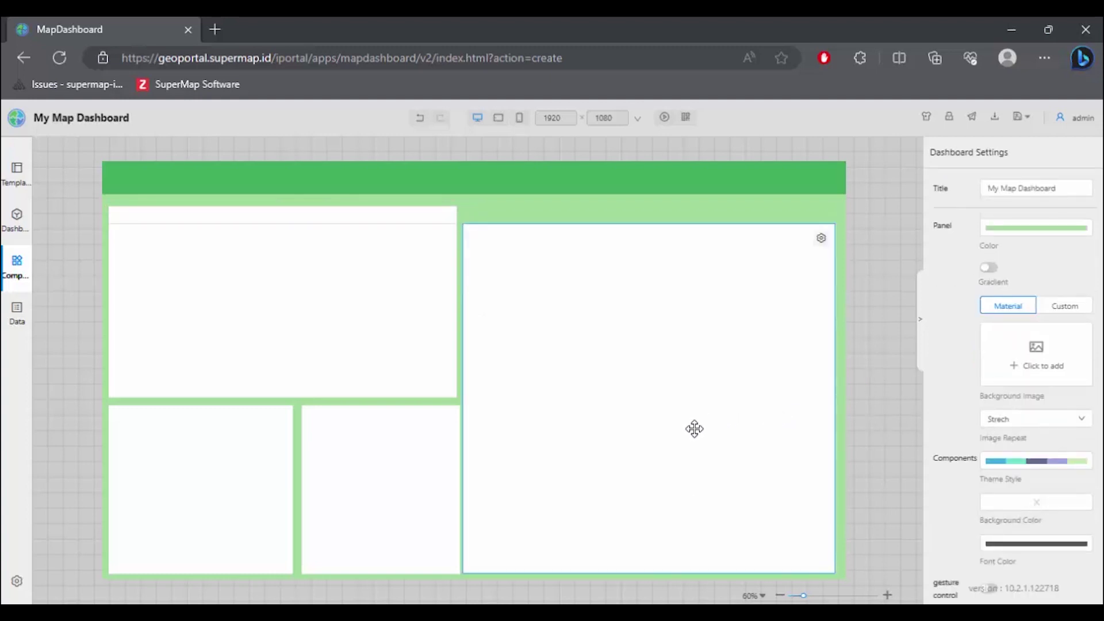
{"action": "left_click", "coordinate": [388, 481]}
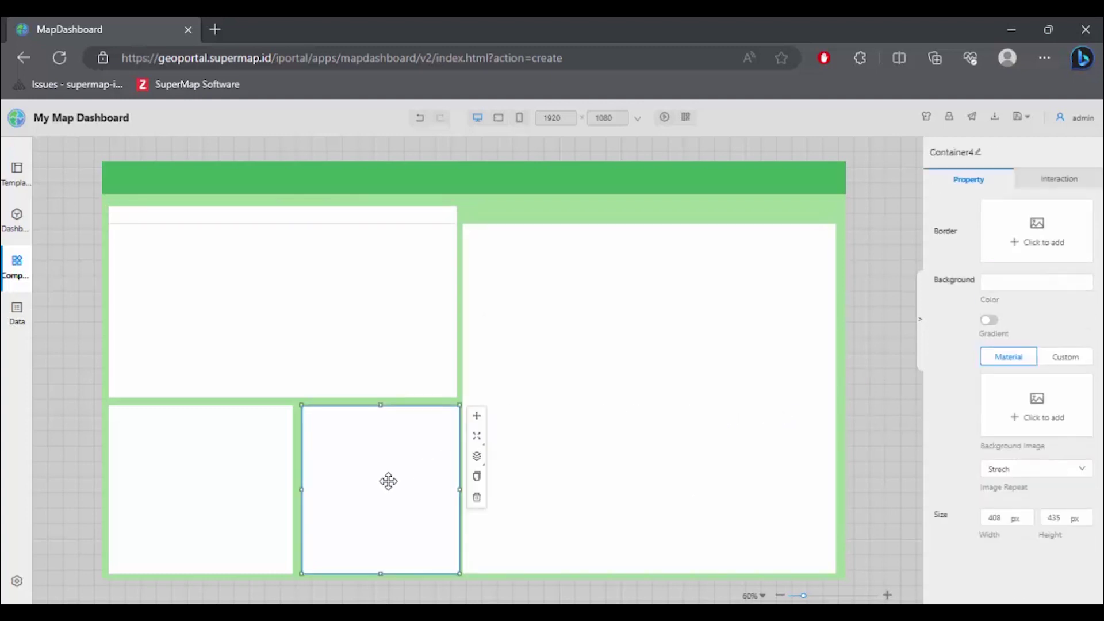
{"action": "left_click", "coordinate": [876, 337]}
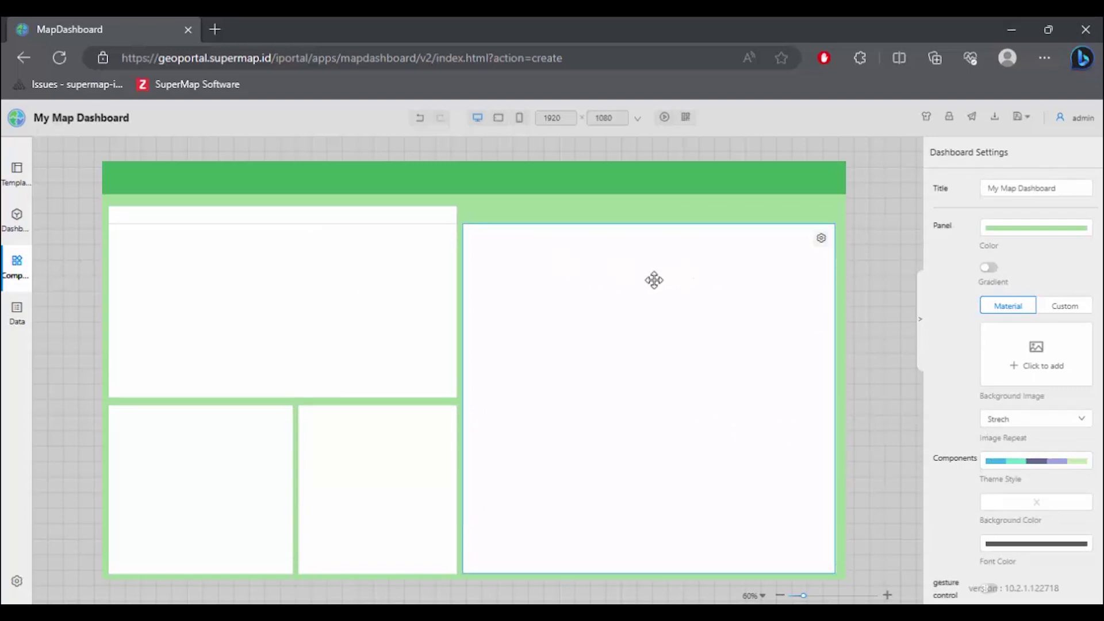
Duplicate the large map container, set the copy's height to 45 px and place it as a title strip directly above the map container
{"action": "left_click", "coordinate": [656, 280]}
{"action": "key", "text": "ctrl+c"}
{"action": "key", "text": "ctrl+v"}
{"action": "left_click", "coordinate": [1060, 520]}
{"action": "double_click", "coordinate": [1060, 519]}
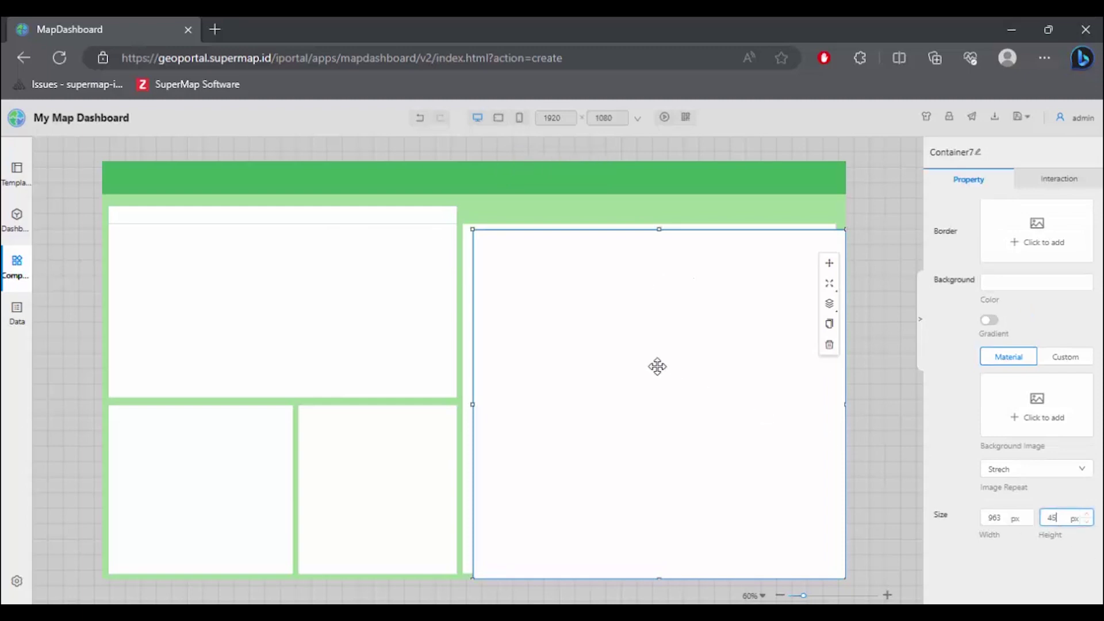
{"action": "left_click", "coordinate": [615, 326]}
{"action": "left_click_drag", "start_coordinate": [606, 237], "coordinate": [600, 214]}
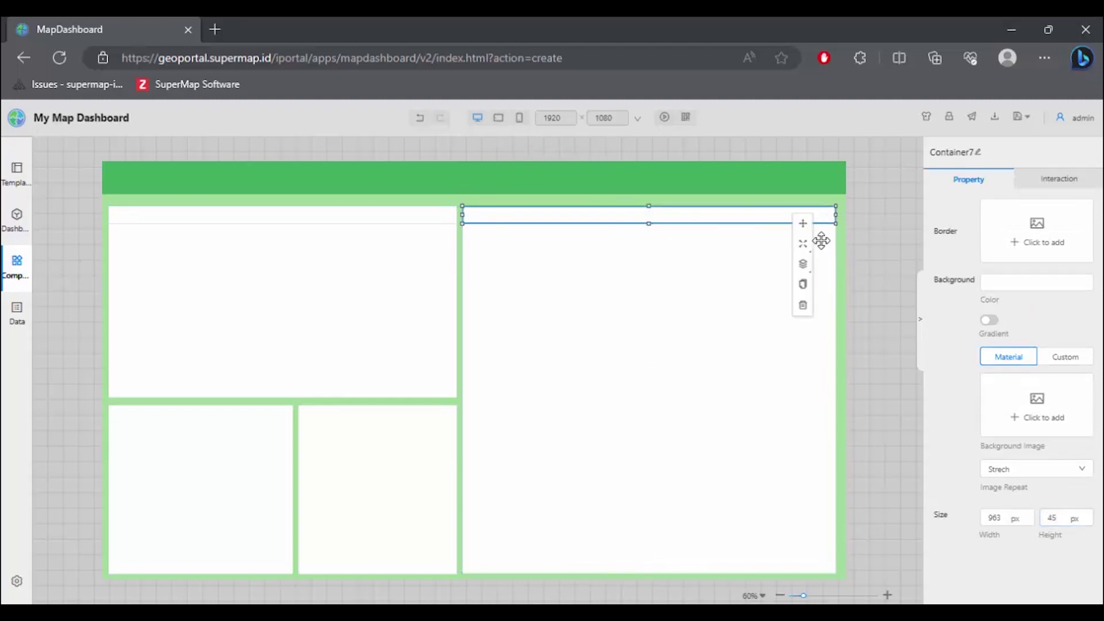
{"action": "left_click", "coordinate": [867, 241]}
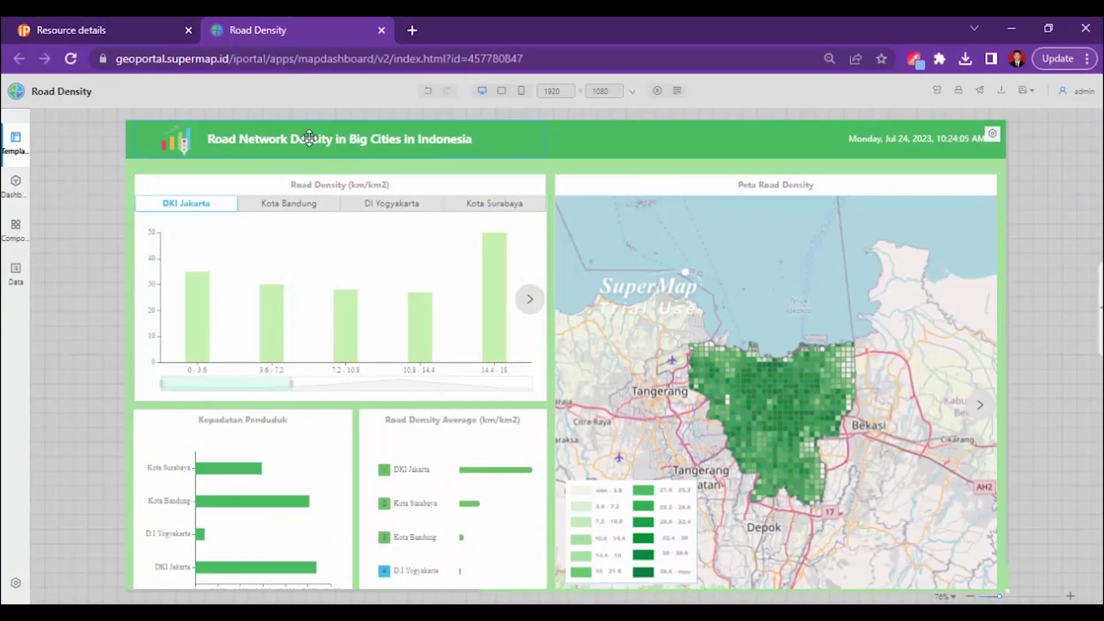
In the Chrome Road Density dashboard, copy the text content of the header title
{"action": "left_click", "coordinate": [266, 140]}
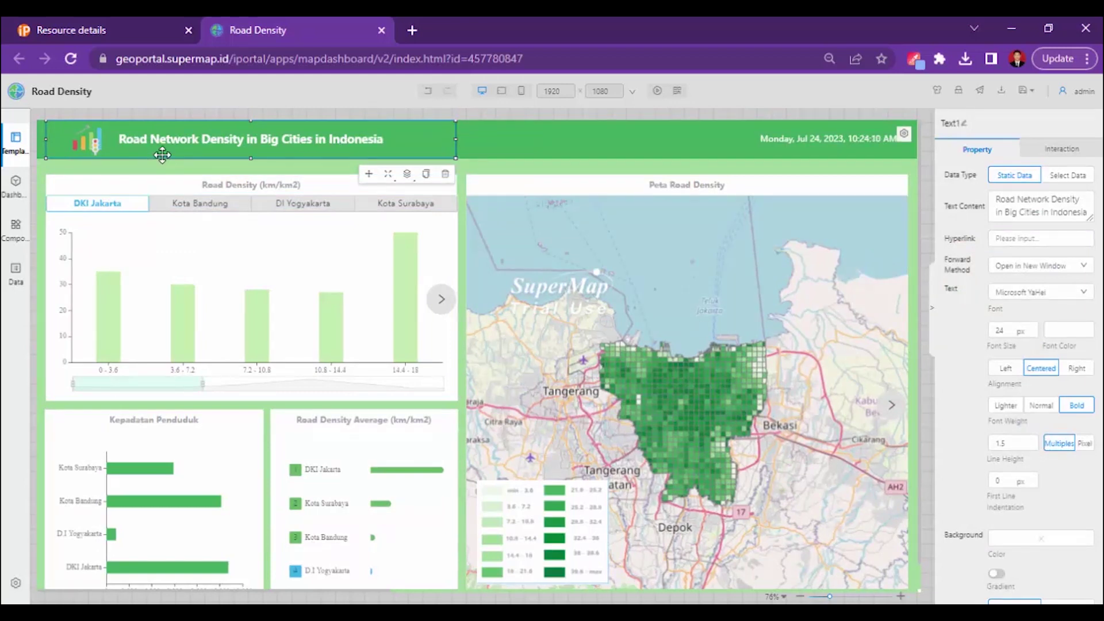
{"action": "scroll", "coordinate": [1039, 205], "scroll_direction": "down", "scroll_amount": 2}
{"action": "scroll", "coordinate": [1039, 206], "scroll_direction": "up", "scroll_amount": 2}
{"action": "triple_click", "coordinate": [1024, 201]}
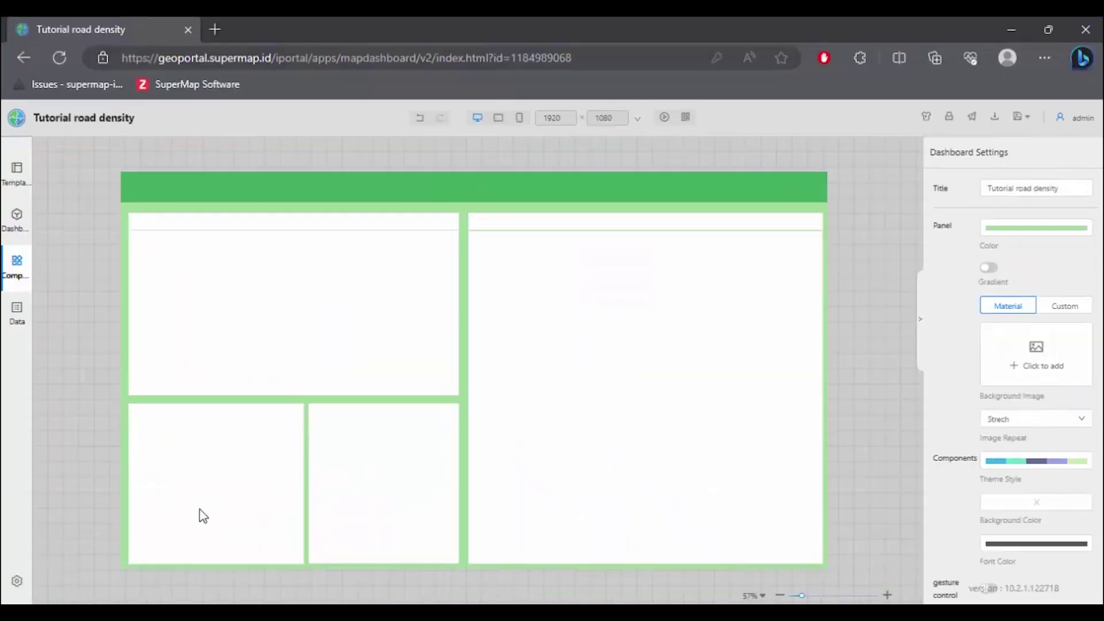
Add a Text component to the new dashboard's header with the content "Road Network Density in Big Cities in Indonesia"
{"action": "left_click", "coordinate": [17, 263]}
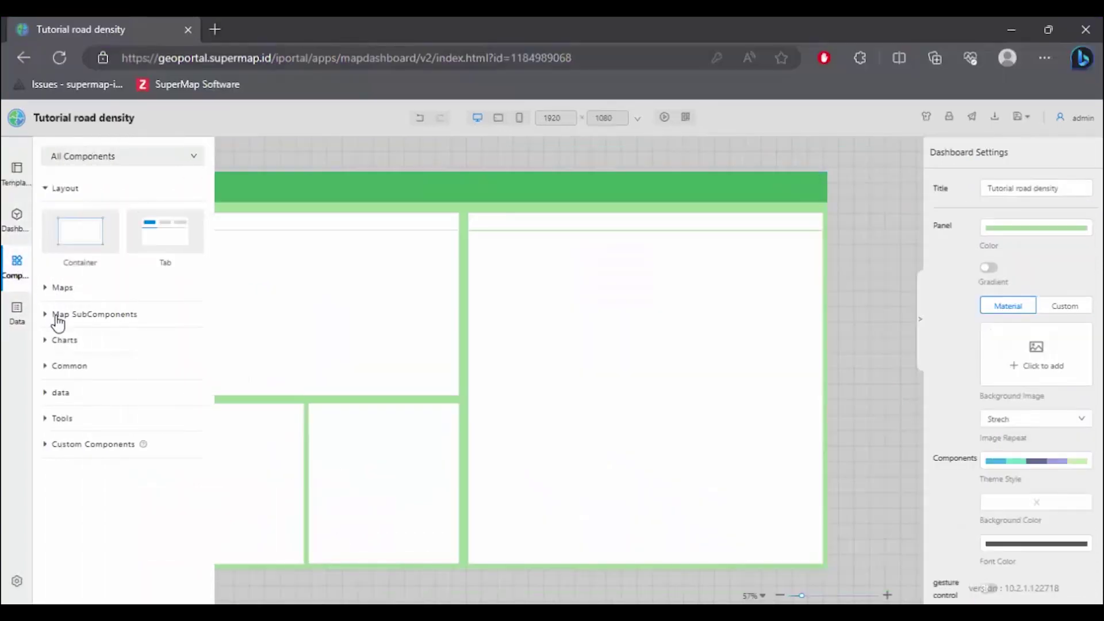
{"action": "left_click", "coordinate": [47, 367]}
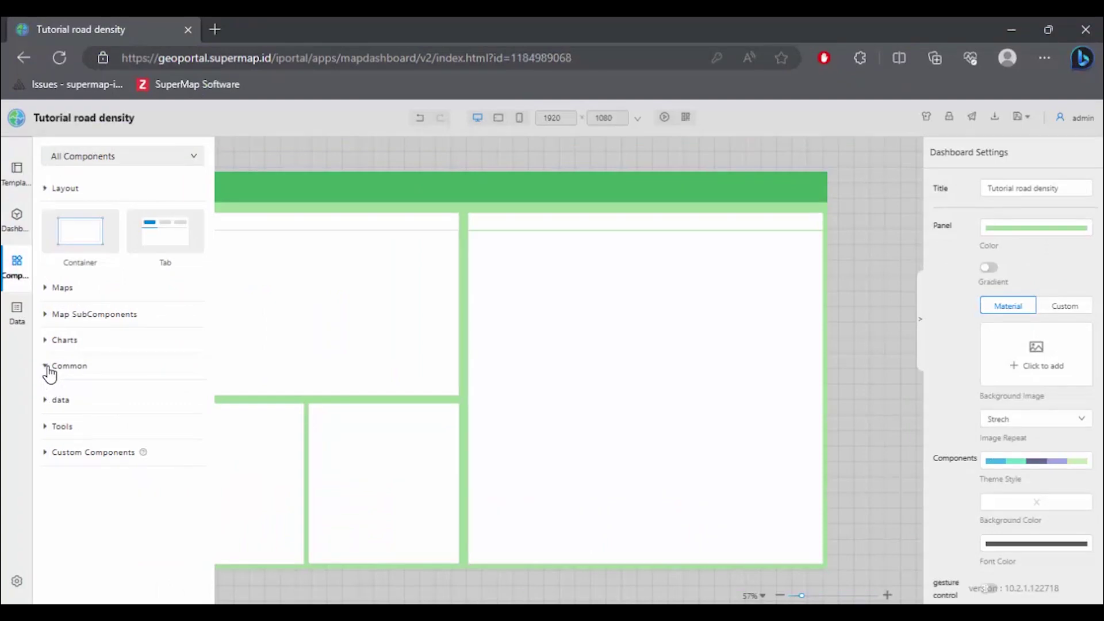
{"action": "left_click_drag", "start_coordinate": [165, 344], "coordinate": [331, 198]}
{"action": "left_click", "coordinate": [1026, 233]}
{"action": "double_click", "coordinate": [1008, 233]}
{"action": "key", "text": "ctrl+v"}
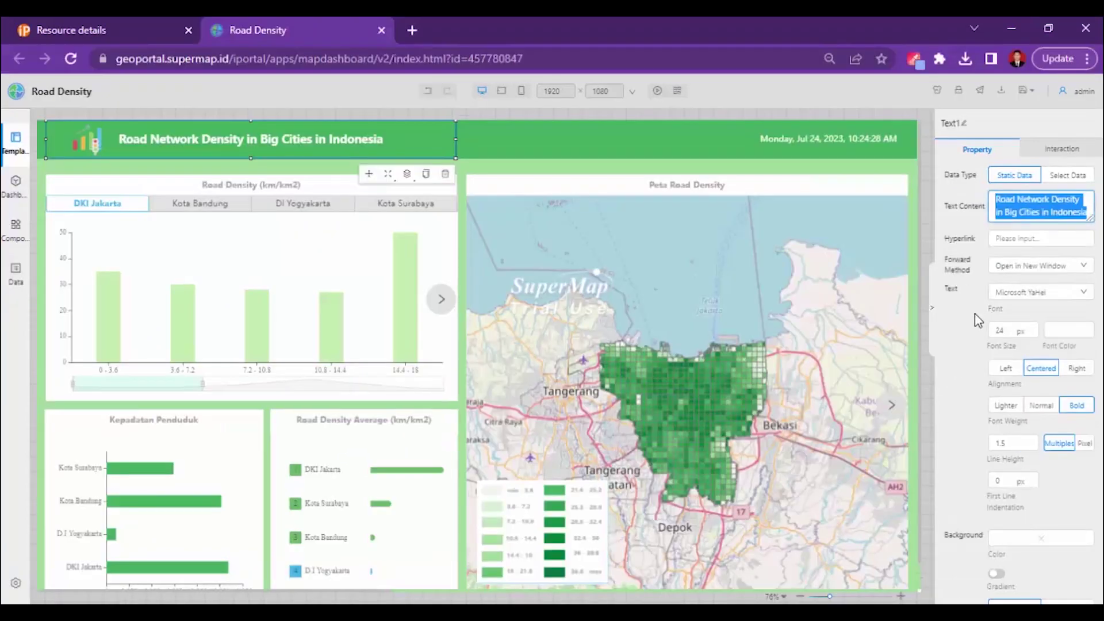
Check the header title's formatting in the Chrome dashboard and set the new header title's font size to 24 px
{"action": "left_click", "coordinate": [986, 321]}
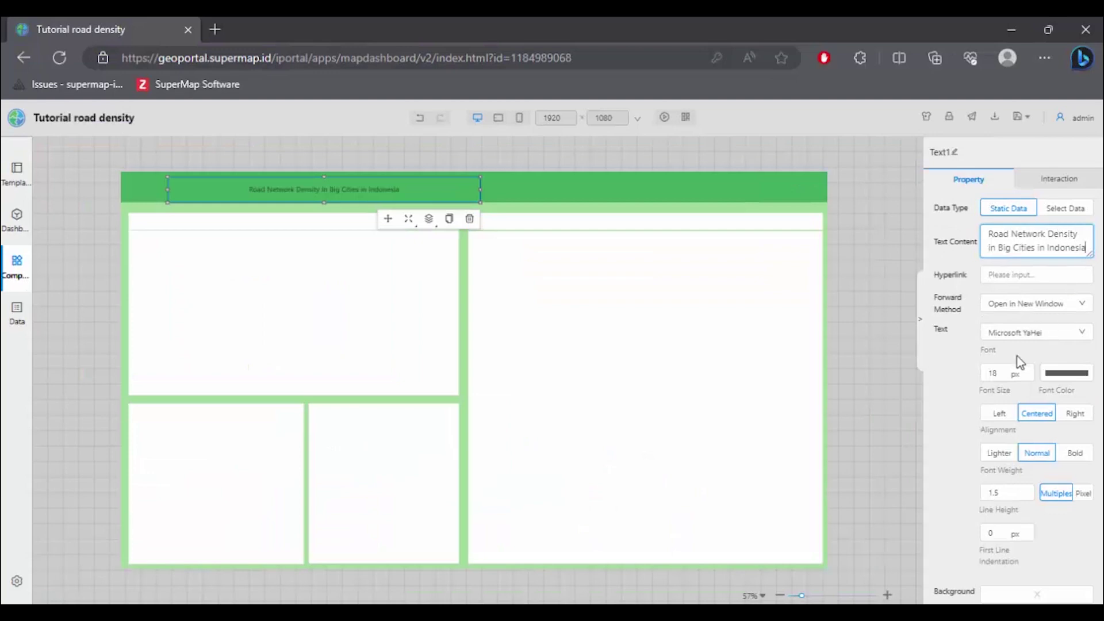
{"action": "left_click", "coordinate": [1028, 369]}
{"action": "left_click", "coordinate": [1028, 369]}
{"action": "left_click", "coordinate": [1028, 369]}
{"action": "left_click", "coordinate": [1028, 369]}
{"action": "left_click", "coordinate": [1028, 368]}
{"action": "left_click", "coordinate": [1028, 368]}
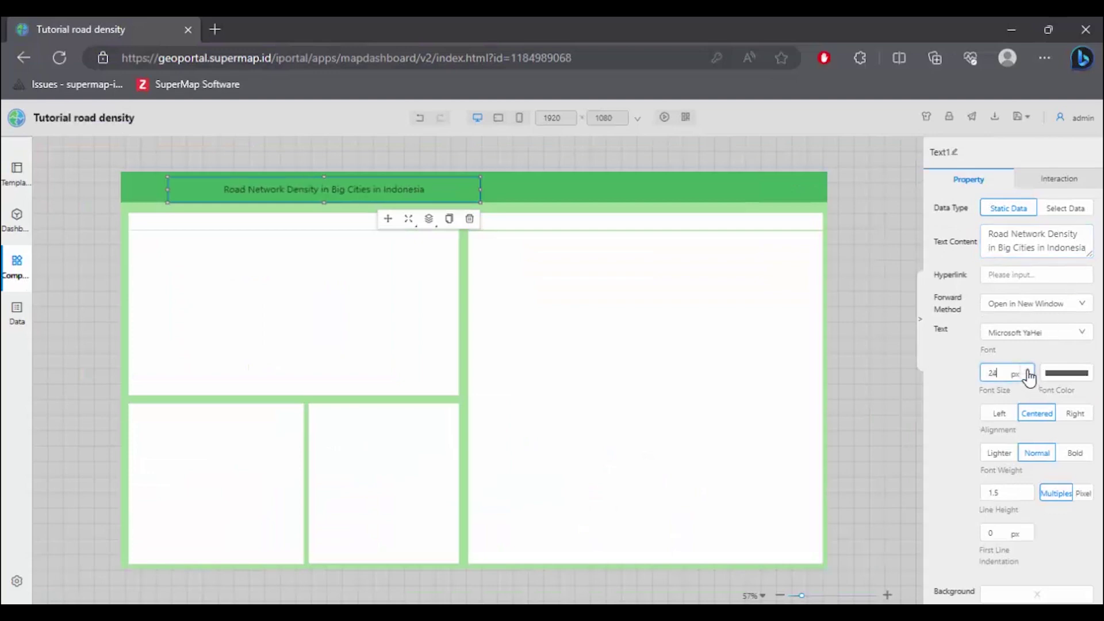
Make the header title bold and white, stretch its box to the header's upper edge and move it slightly left
{"action": "left_click", "coordinate": [1075, 452]}
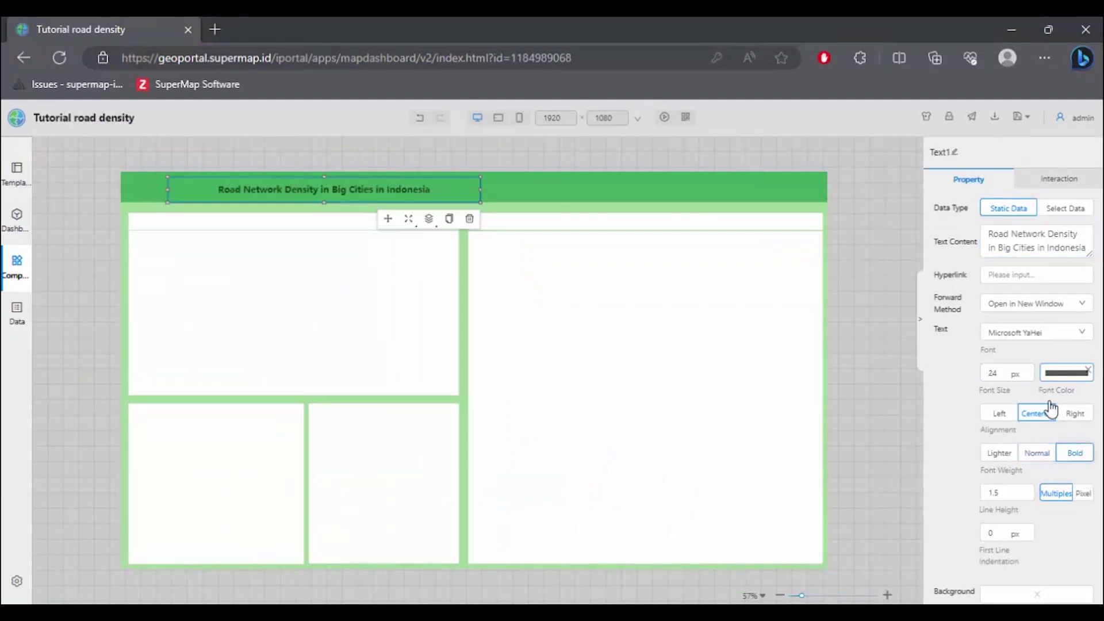
{"action": "left_click", "coordinate": [1067, 373]}
{"action": "left_click", "coordinate": [983, 389]}
{"action": "left_click", "coordinate": [954, 379]}
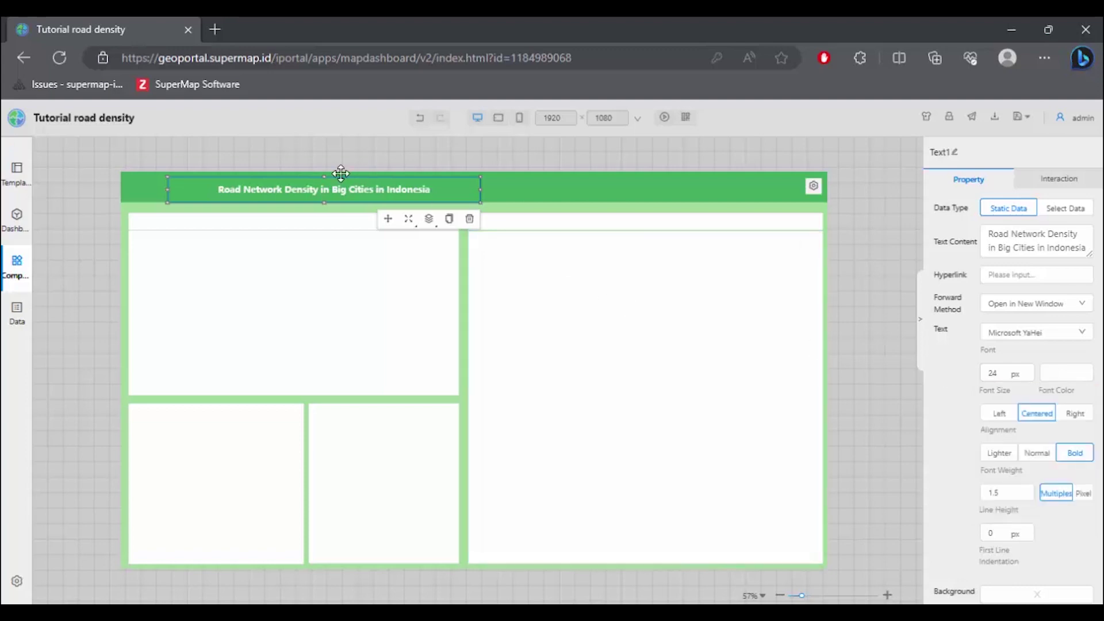
{"action": "left_click_drag", "start_coordinate": [323, 173], "coordinate": [315, 191]}
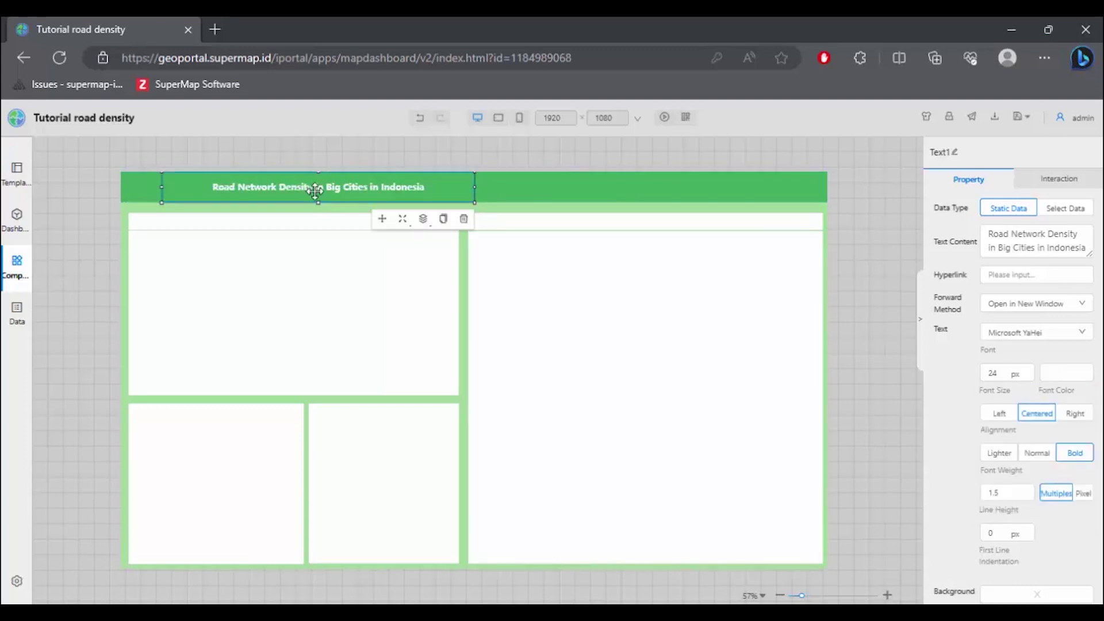
{"action": "left_click", "coordinate": [530, 160]}
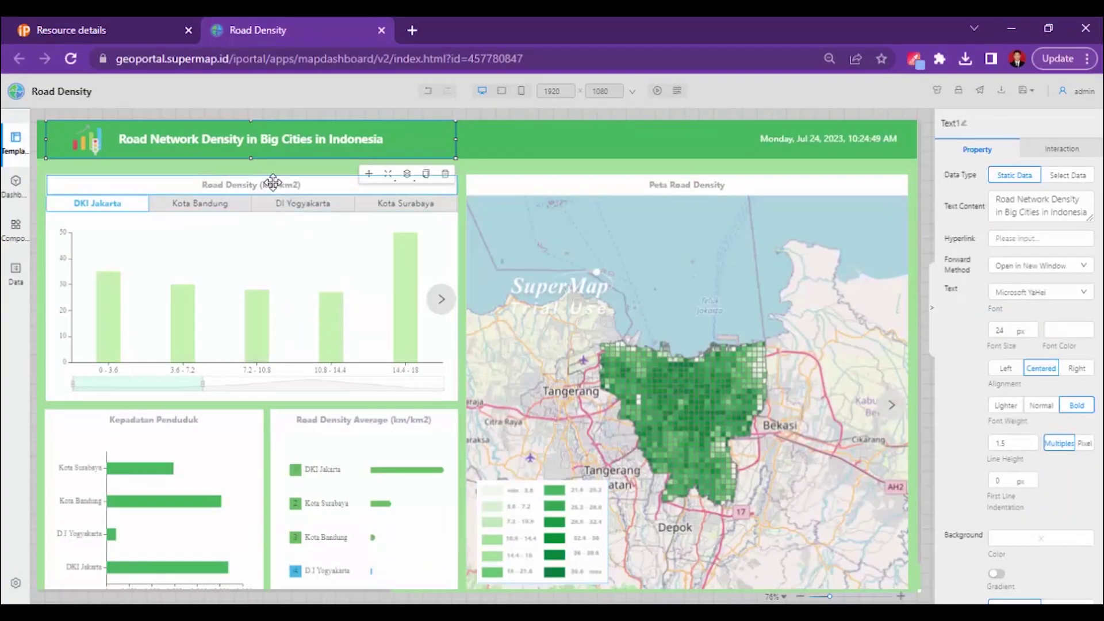
In the Chrome dashboard, examine the properties of the Road Density (km/km2) title and of the header's date and time component
{"action": "left_click", "coordinate": [273, 181]}
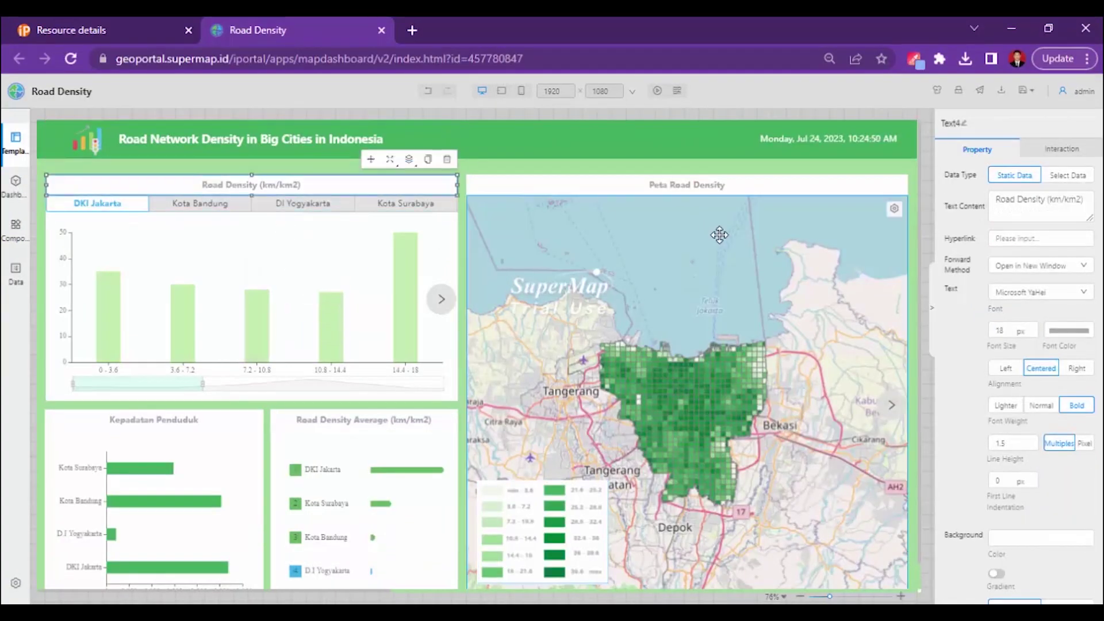
{"action": "triple_click", "coordinate": [1025, 202]}
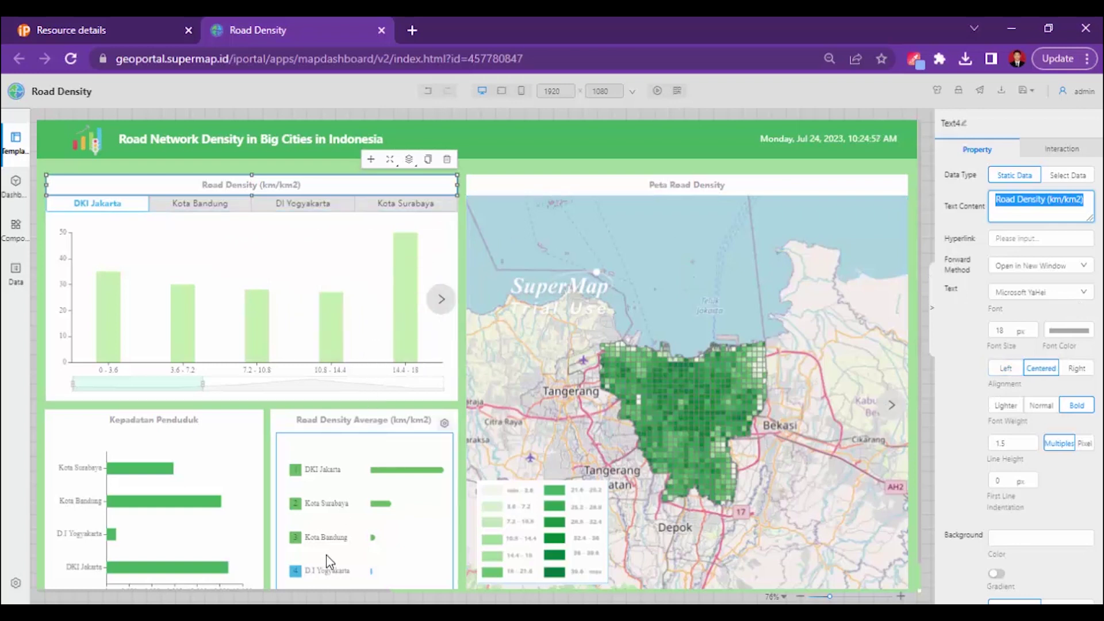
{"action": "mouse_move", "coordinate": [258, 614]}
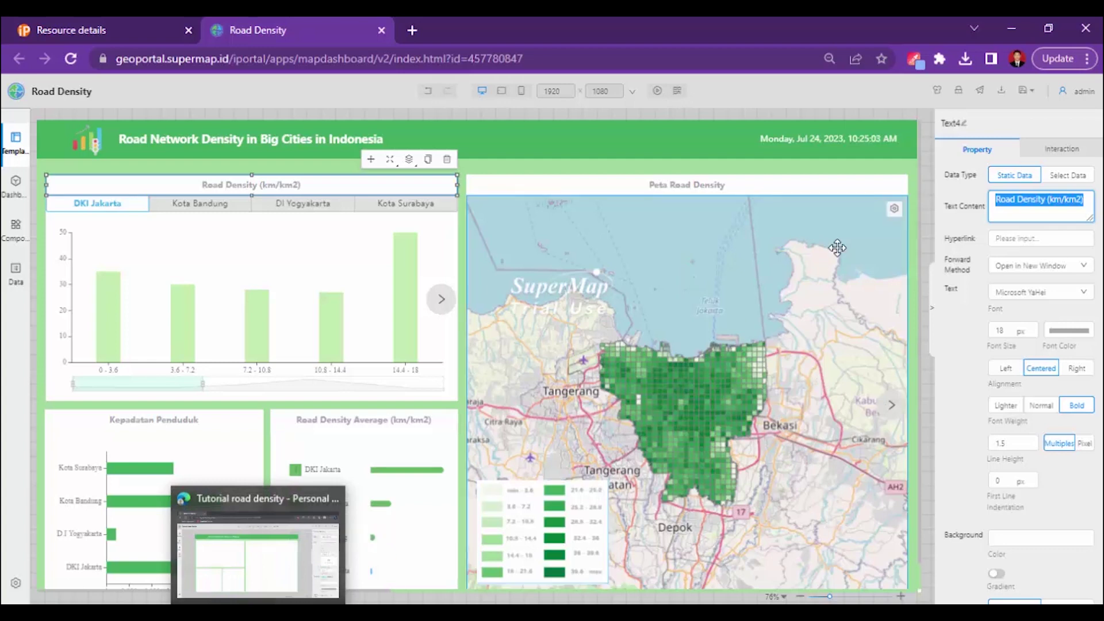
{"action": "left_click", "coordinate": [801, 142]}
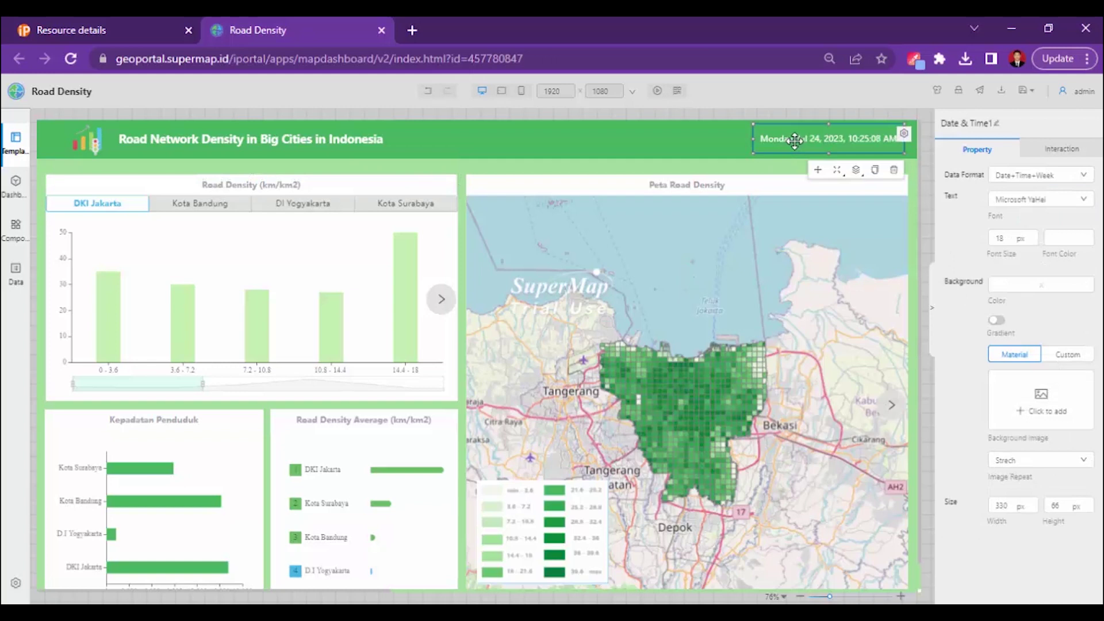
Add a Date & Time component at the right end of the new dashboard's header and set its font color to white
{"action": "left_click", "coordinate": [258, 613]}
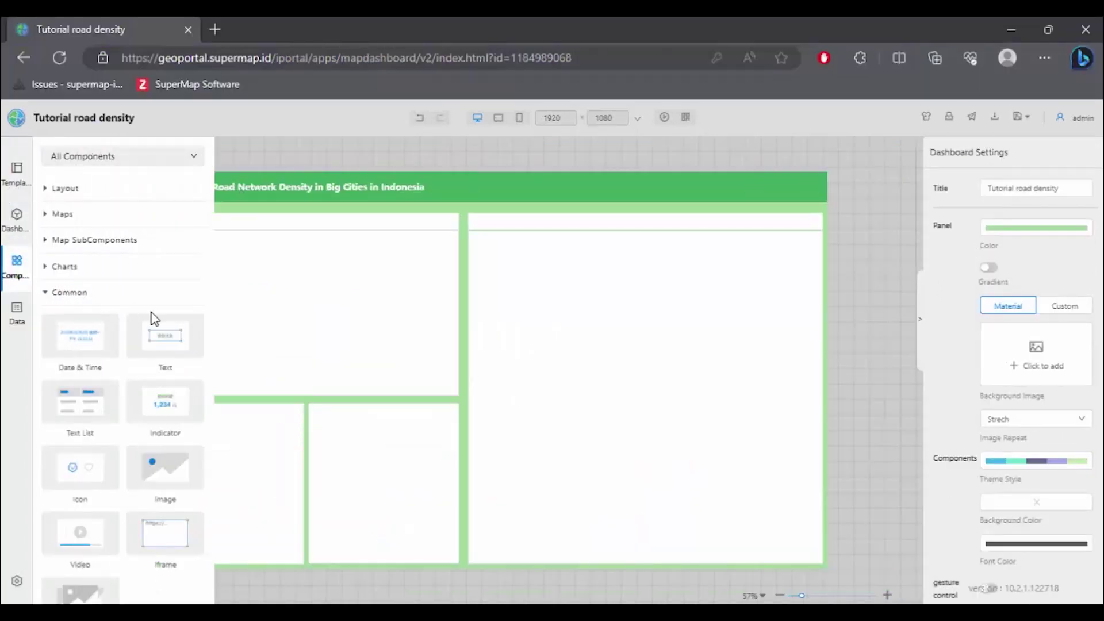
{"action": "left_click_drag", "start_coordinate": [99, 338], "coordinate": [752, 185]}
{"action": "left_click", "coordinate": [1063, 279]}
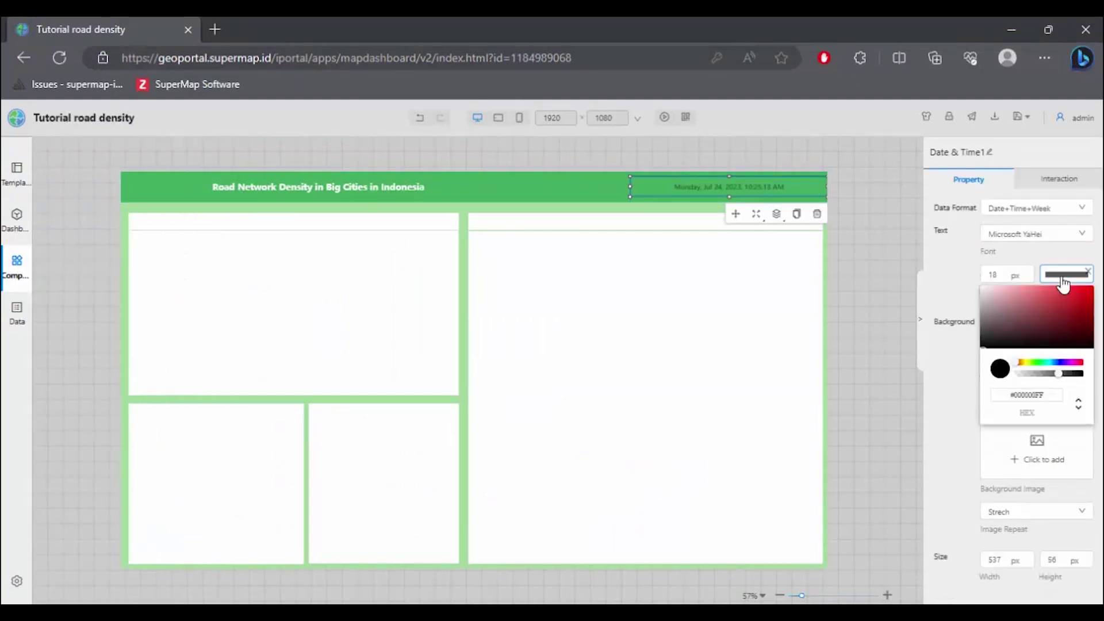
{"action": "left_click_drag", "start_coordinate": [1003, 313], "coordinate": [955, 275]}
{"action": "left_click", "coordinate": [954, 275]}
{"action": "left_click", "coordinate": [880, 206]}
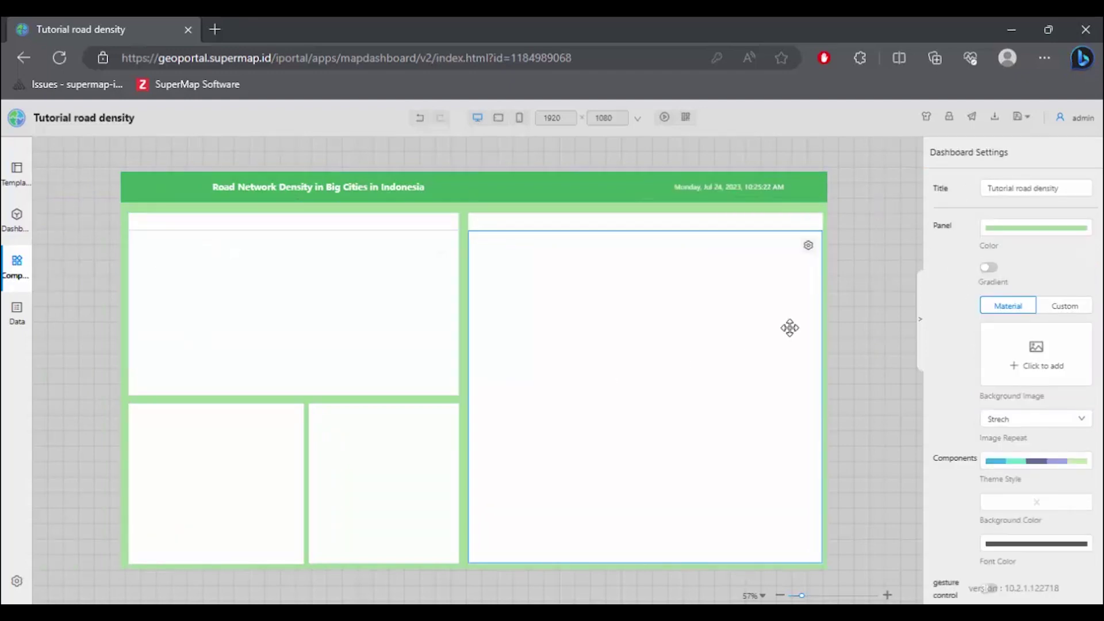
Add an Image component at the left end of the green header and narrow its box to about 335 px
{"action": "left_click", "coordinate": [16, 263]}
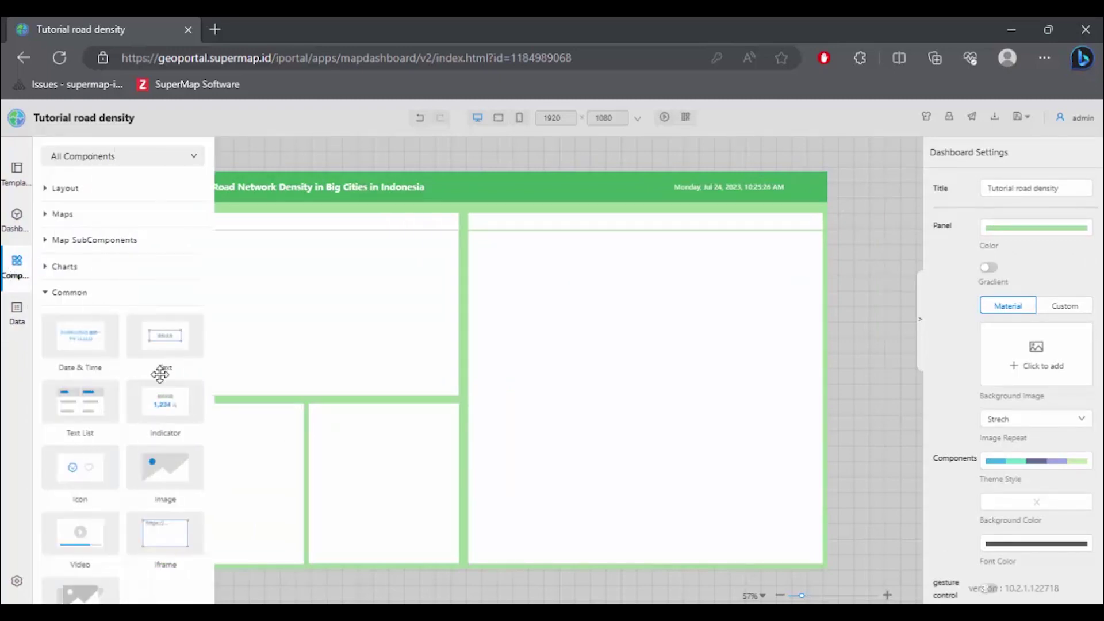
{"action": "left_click_drag", "start_coordinate": [186, 464], "coordinate": [296, 187]}
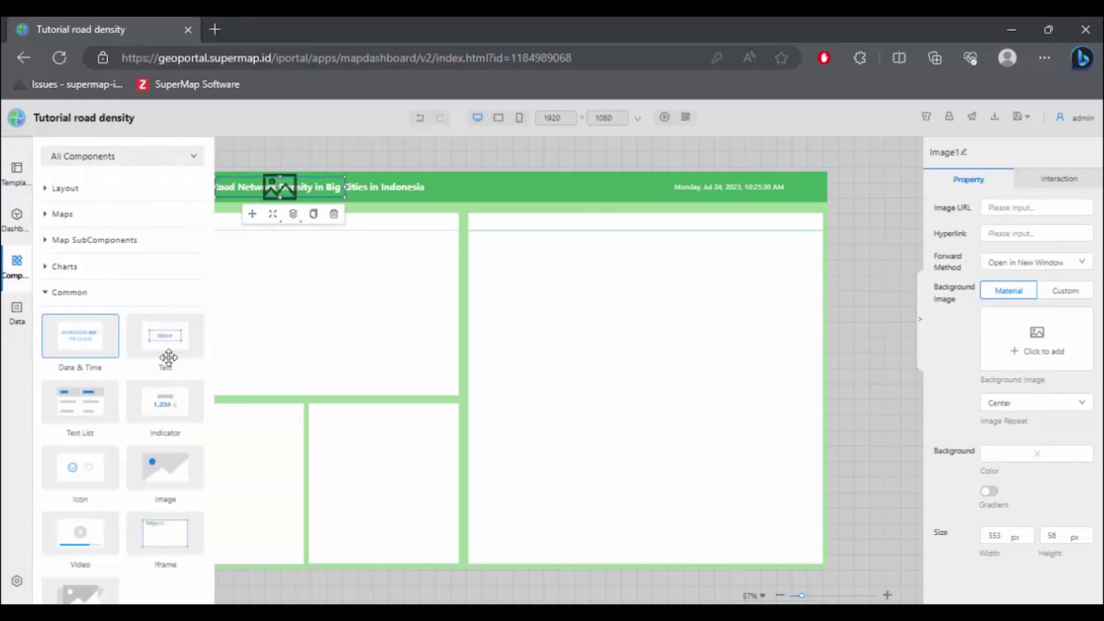
{"action": "left_click_drag", "start_coordinate": [306, 197], "coordinate": [171, 185]}
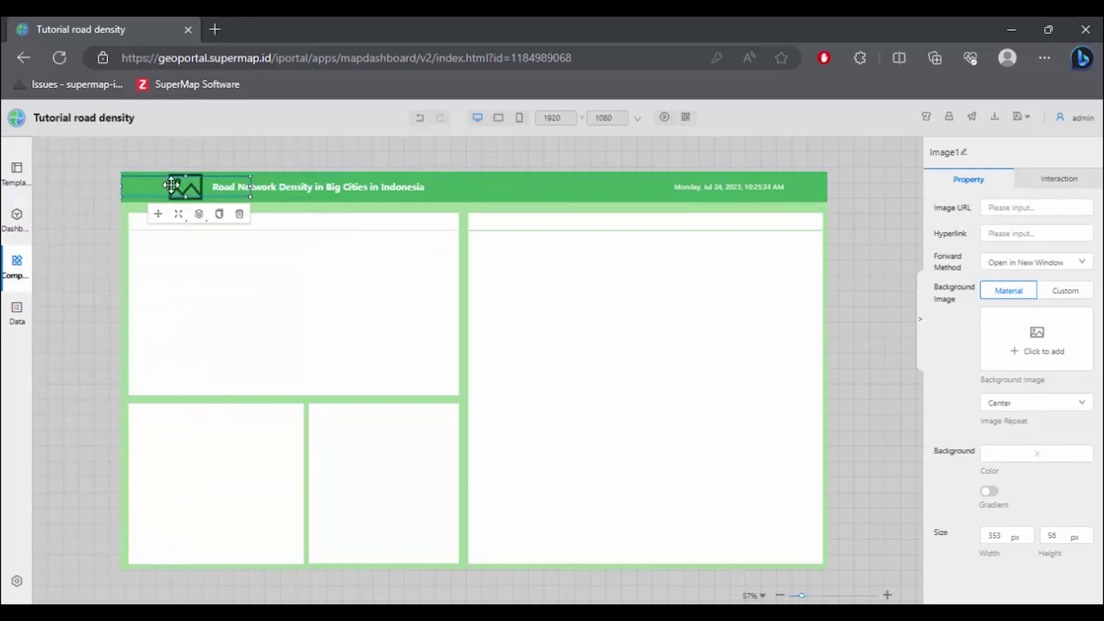
{"action": "left_click_drag", "start_coordinate": [246, 189], "coordinate": [242, 187]}
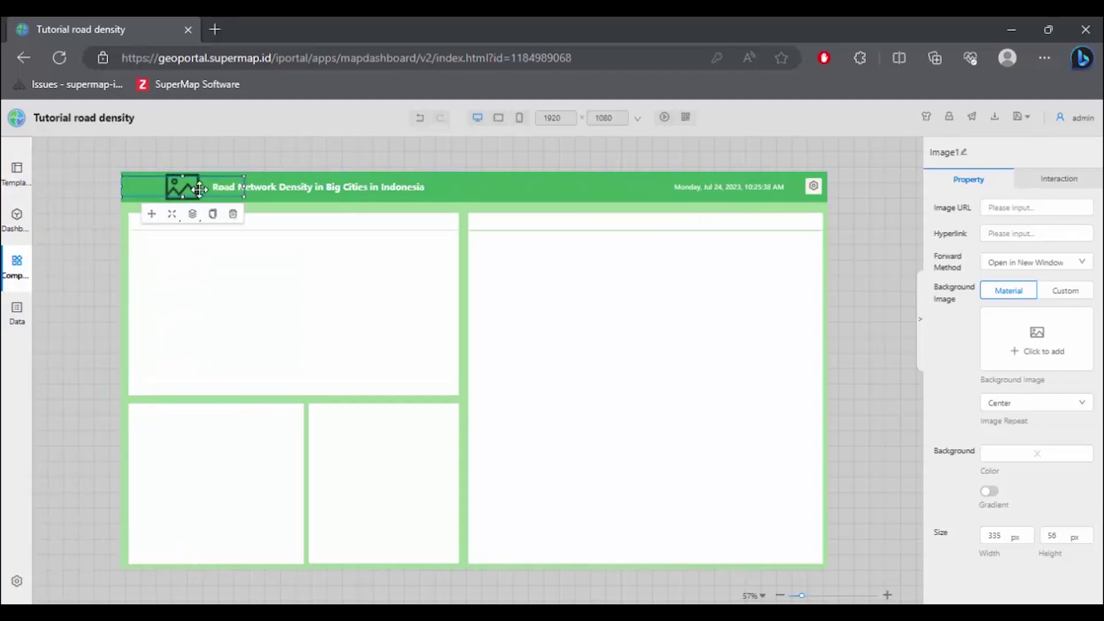
{"action": "left_click", "coordinate": [1073, 298]}
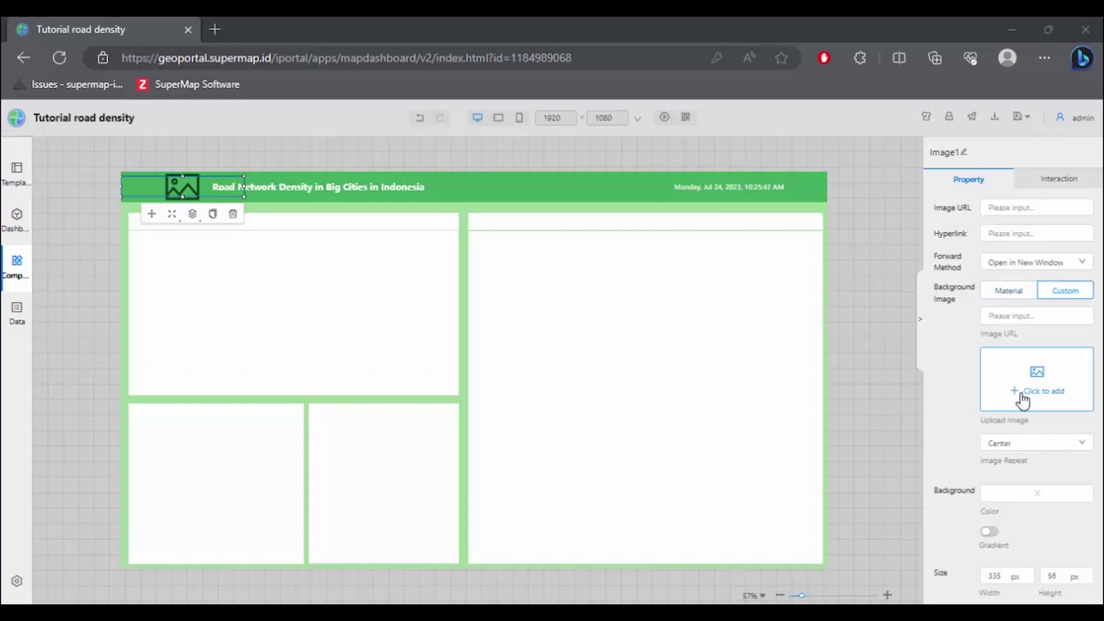
{"action": "left_click", "coordinate": [1023, 398]}
{"action": "left_click", "coordinate": [380, 58]}
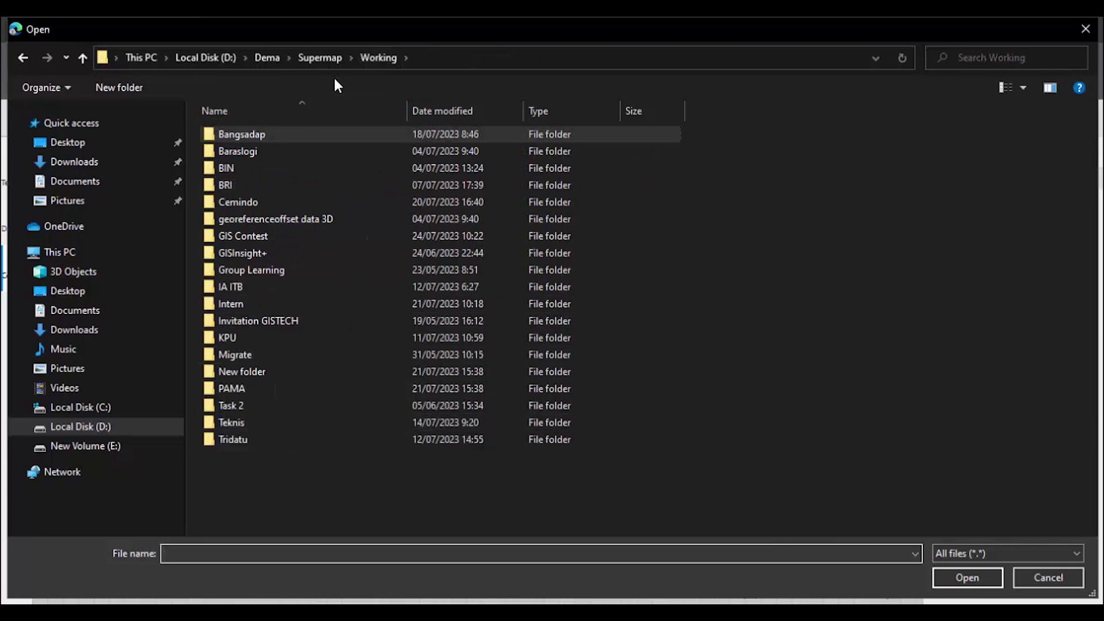
{"action": "double_click", "coordinate": [281, 238]}
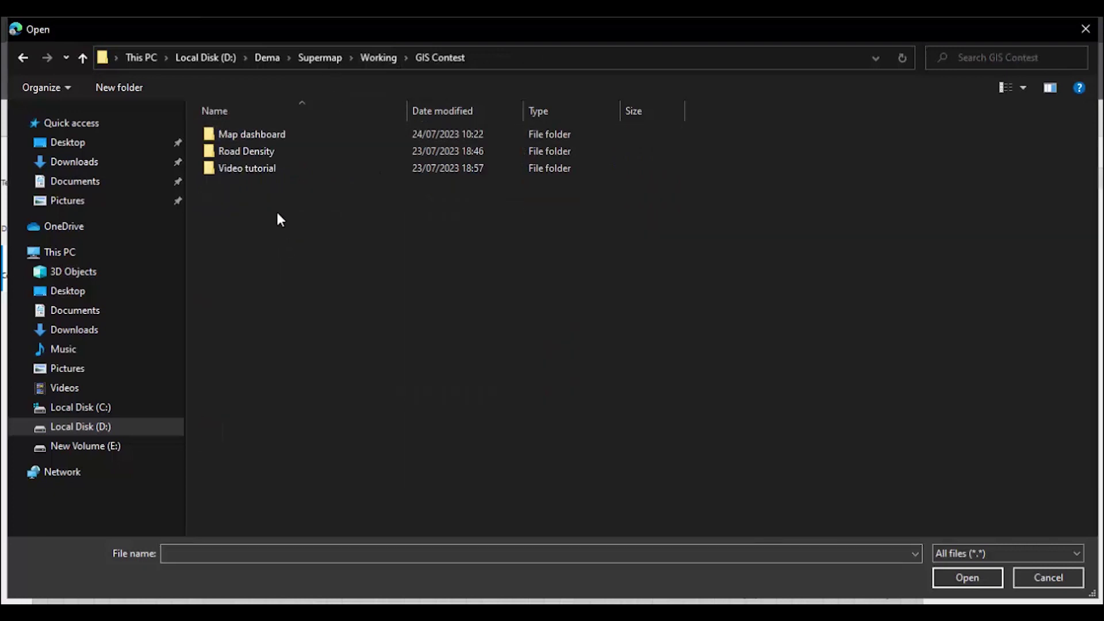
{"action": "double_click", "coordinate": [294, 137]}
{"action": "left_click", "coordinate": [240, 146]}
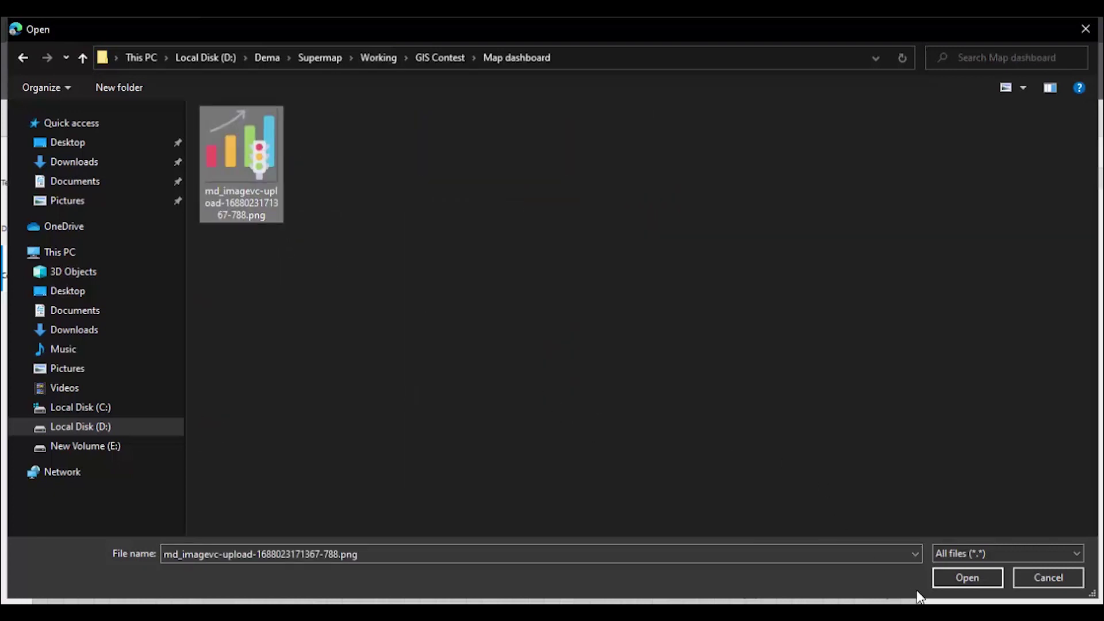
{"action": "left_click", "coordinate": [981, 576]}
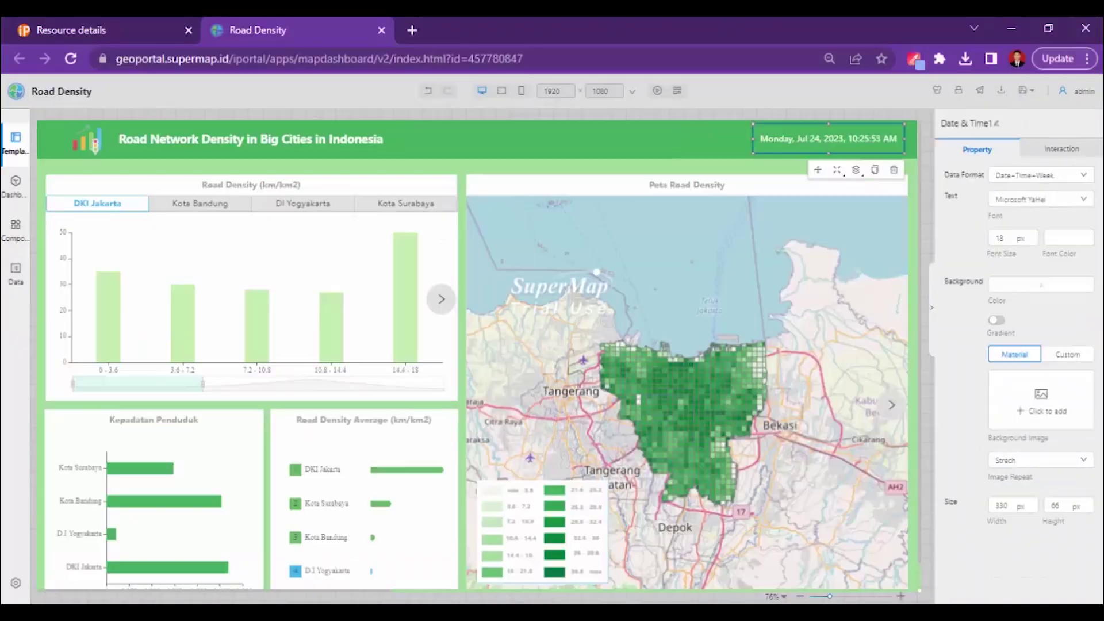
Check the logo's size in the Chrome dashboard and set the new logo image to 109 px wide and 66 px high
{"action": "left_click", "coordinate": [92, 141]}
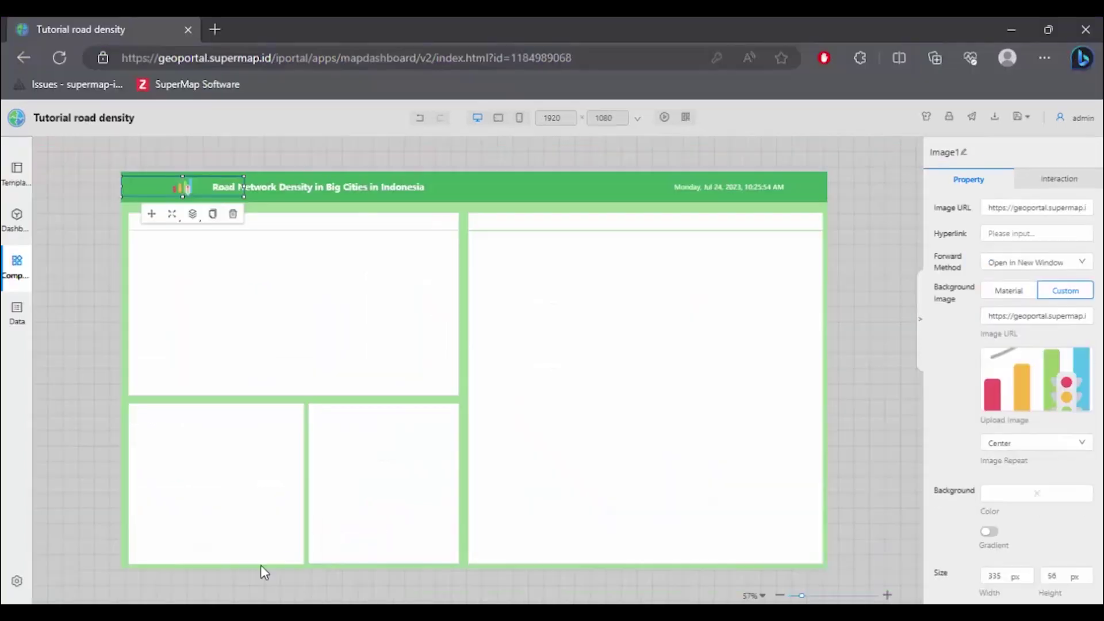
{"action": "scroll", "coordinate": [1018, 541], "scroll_direction": "down", "scroll_amount": 1}
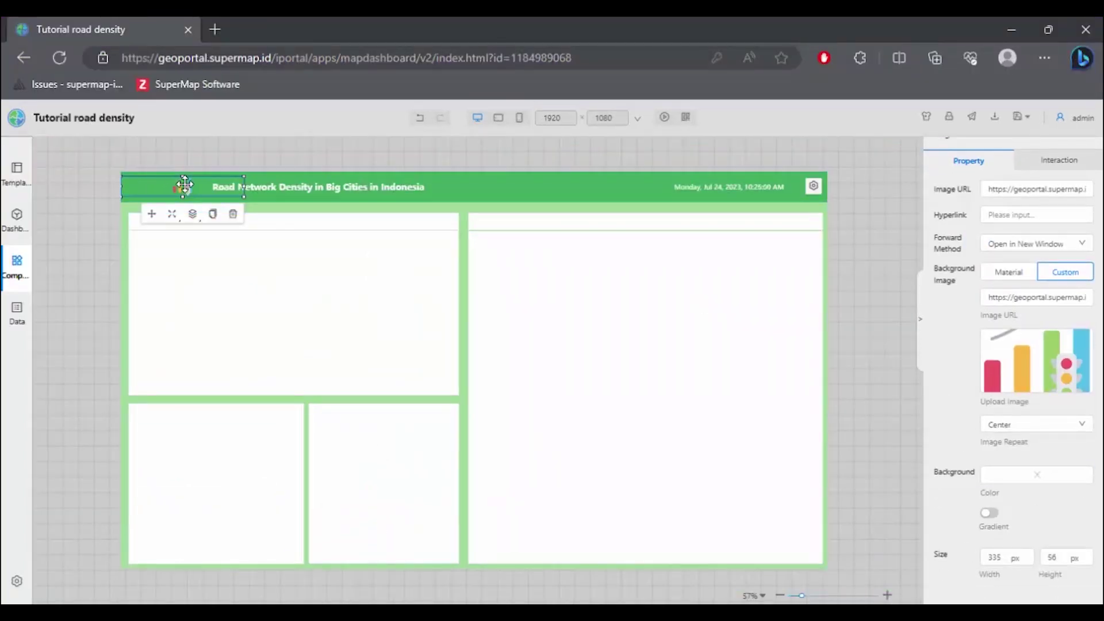
{"action": "left_click", "coordinate": [994, 556]}
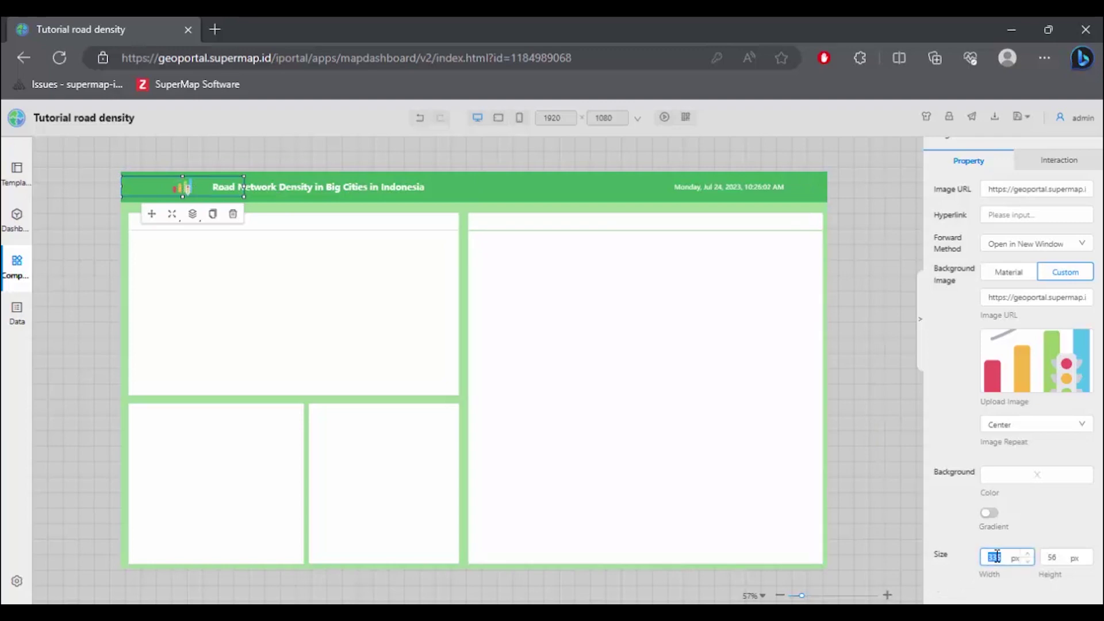
{"action": "type", "text": "100"}
{"action": "key", "text": "Tab"}
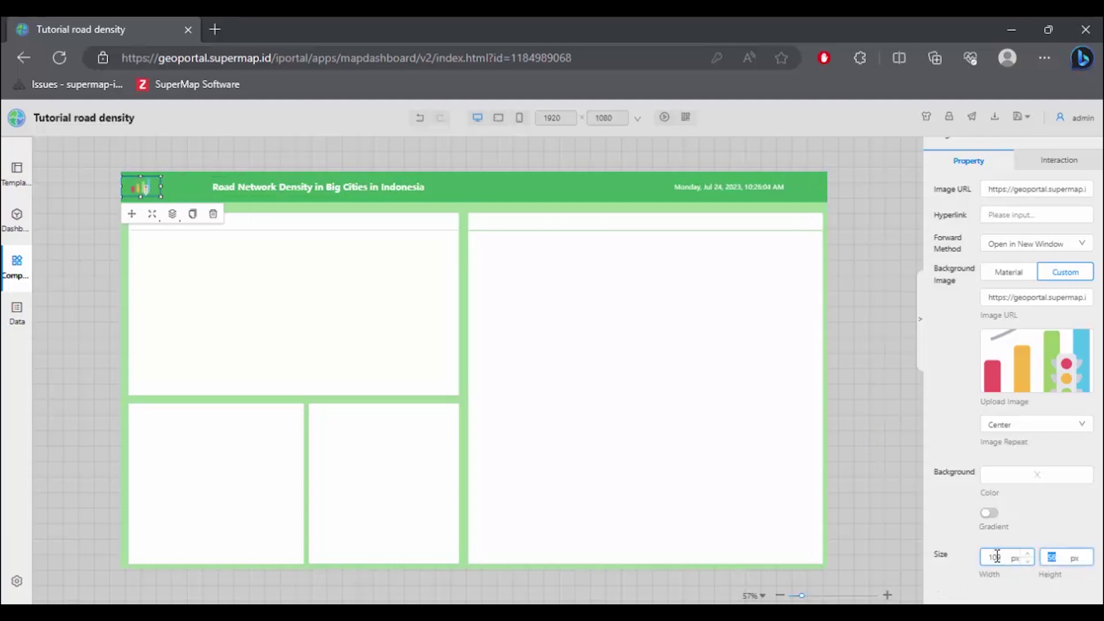
{"action": "type", "text": "66"}
Center the logo image vertically in the header and position it slightly in from the header's left end
{"action": "left_click", "coordinate": [157, 185]}
{"action": "left_click_drag", "start_coordinate": [157, 185], "coordinate": [173, 183]}
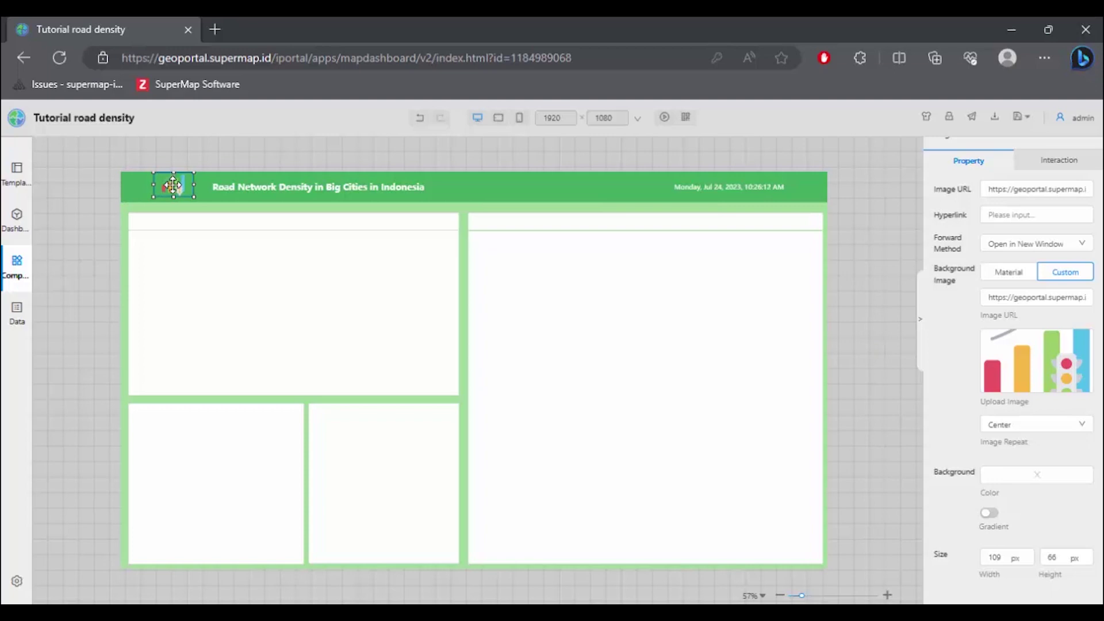
{"action": "left_click_drag", "start_coordinate": [173, 186], "coordinate": [183, 184]}
{"action": "left_click", "coordinate": [851, 210]}
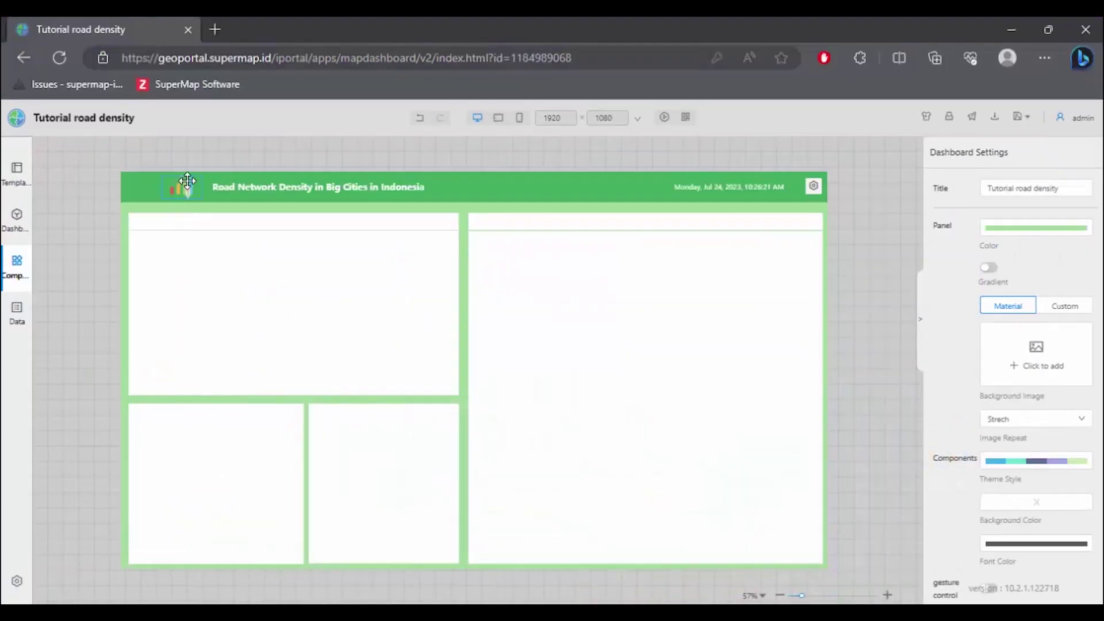
{"action": "left_click", "coordinate": [187, 183]}
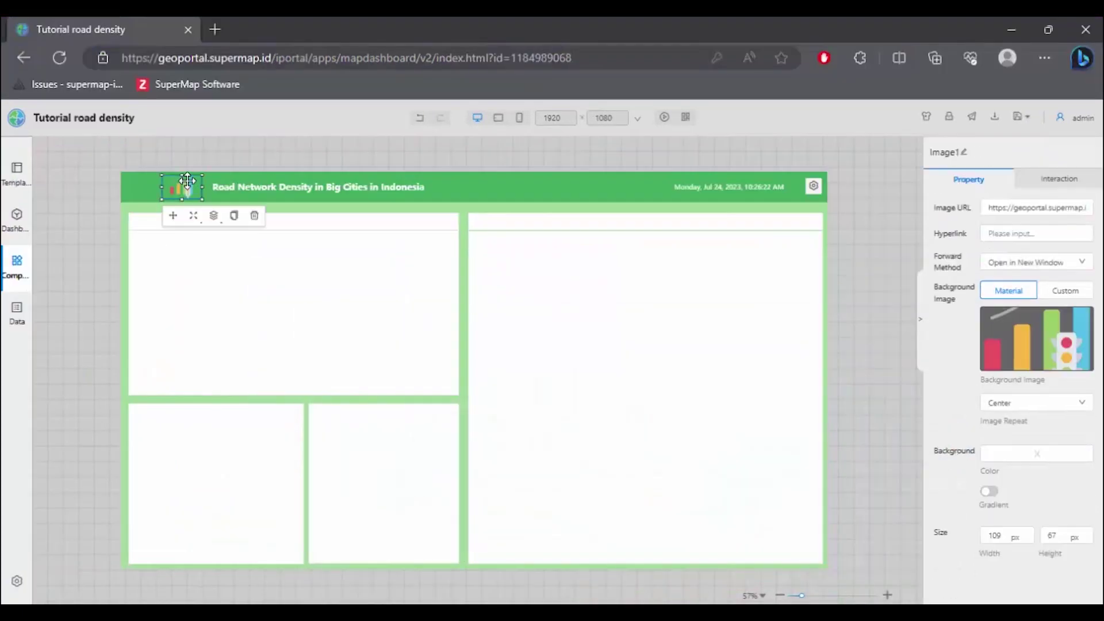
{"action": "key", "text": "Left"}
{"action": "key", "text": "Left"}
{"action": "key", "text": "Left"}
{"action": "key", "text": "Left"}
{"action": "key", "text": "Left"}
{"action": "key", "text": "Left"}
{"action": "key", "text": "Left"}
{"action": "key", "text": "Left"}
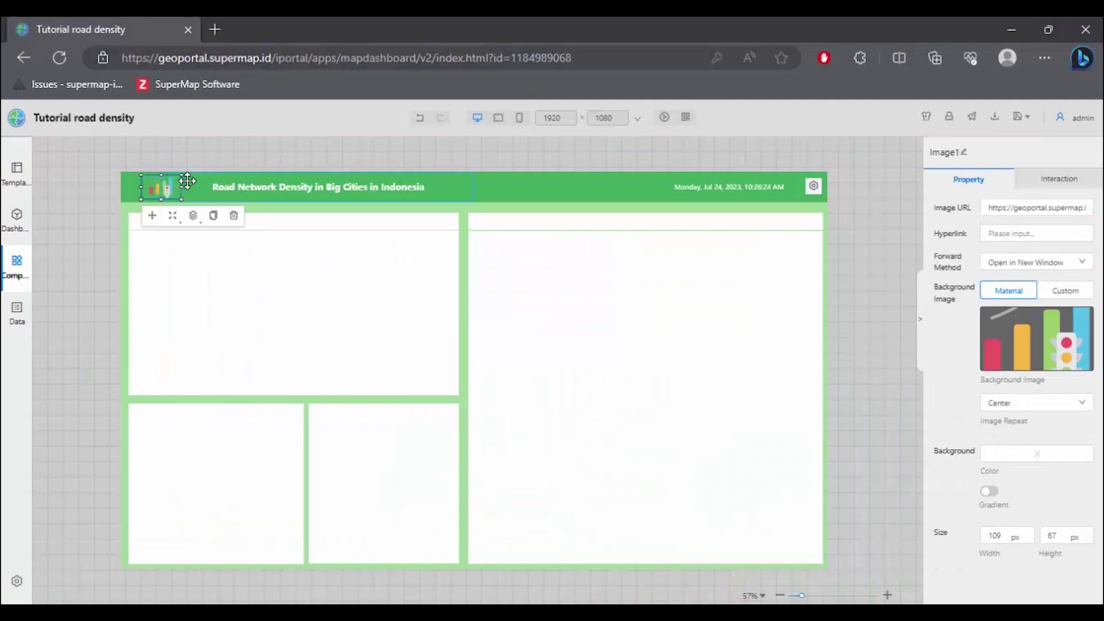
Nudge the header title left until its text sits right beside the logo image
{"action": "left_click", "coordinate": [264, 187]}
{"action": "key", "text": "Left"}
{"action": "key", "text": "Left"}
{"action": "key", "text": "Left"}
{"action": "key", "text": "Left"}
{"action": "key", "text": "Left"}
{"action": "key", "text": "Left"}
{"action": "key", "text": "Left"}
{"action": "key", "text": "Left"}
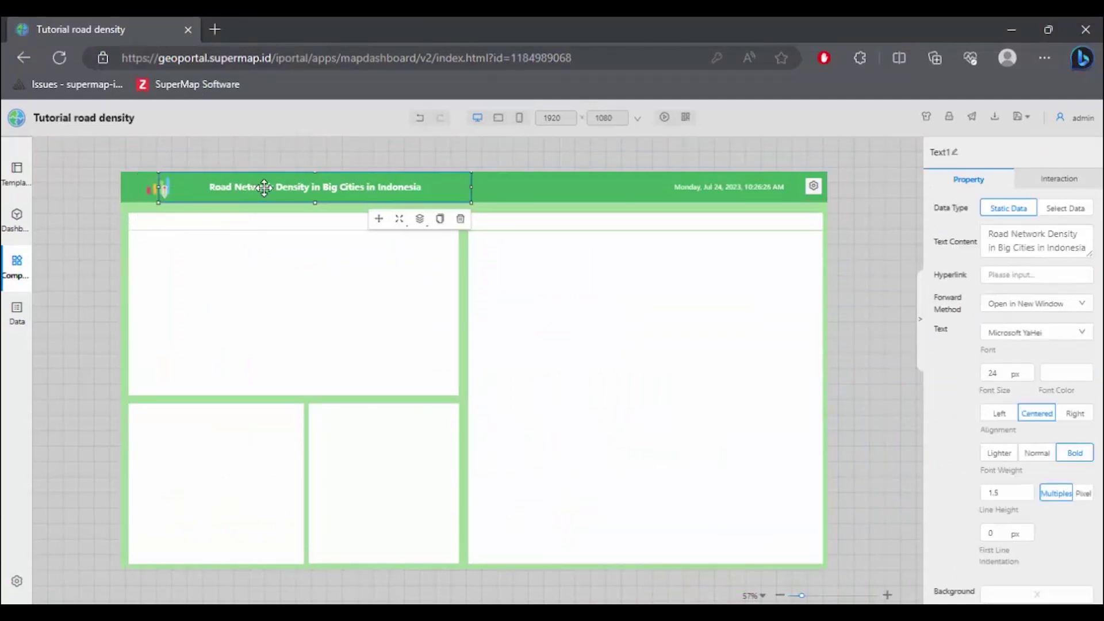
{"action": "key", "text": "Left"}
{"action": "key", "text": "Left"}
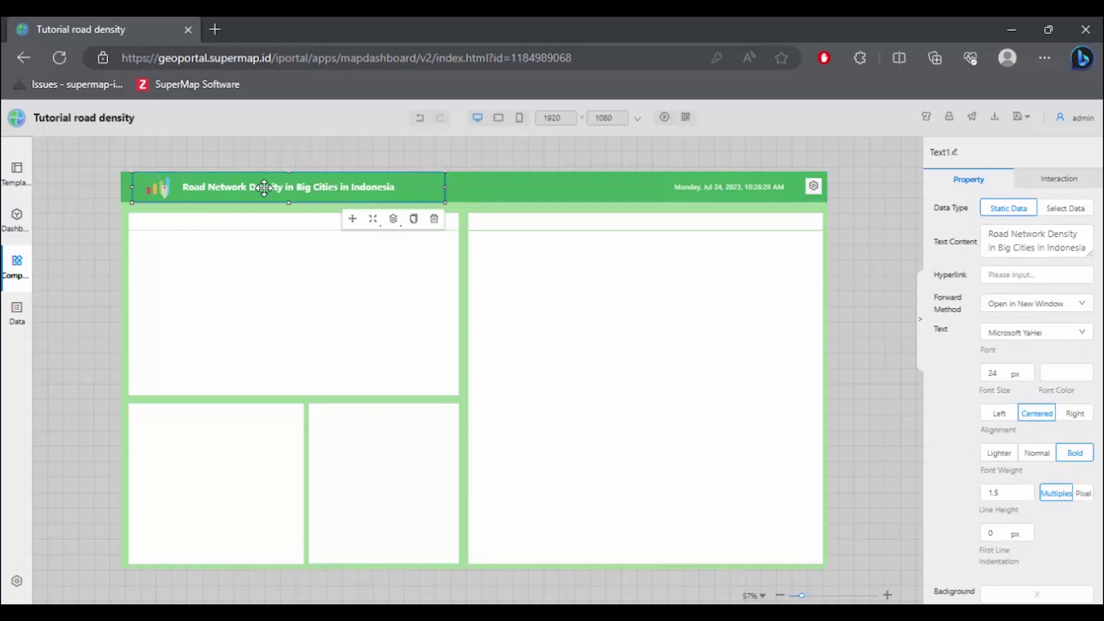
{"action": "left_click", "coordinate": [885, 203]}
Narrow the header's date and time component to about 393 px and shift it to the header's right end
{"action": "left_click", "coordinate": [755, 187]}
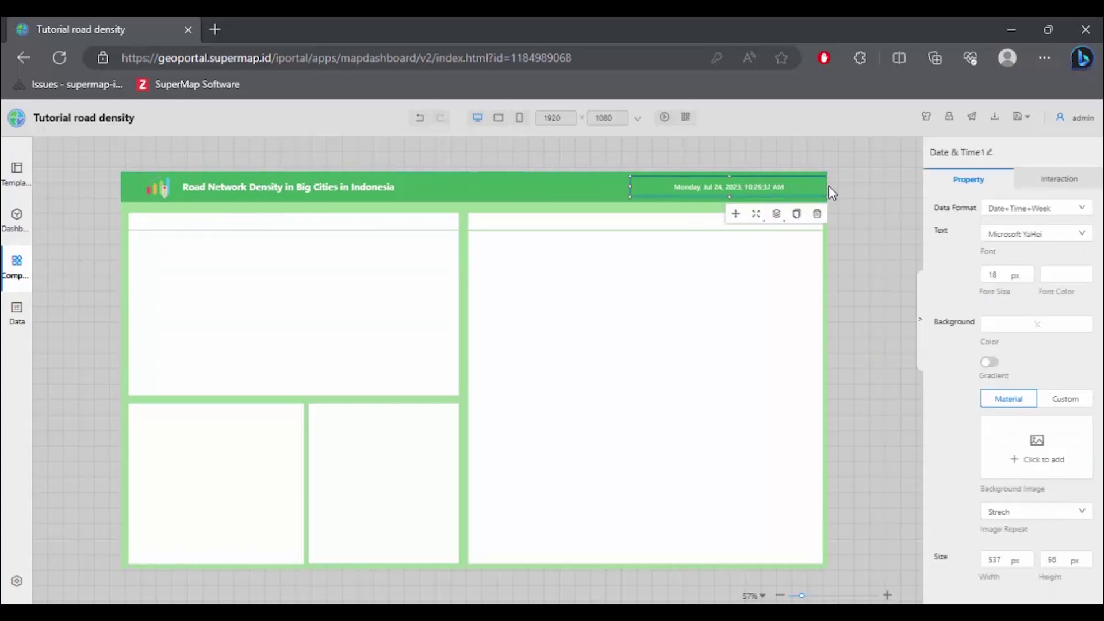
{"action": "left_click_drag", "start_coordinate": [826, 186], "coordinate": [775, 187]}
{"action": "key", "text": "Right"}
{"action": "key", "text": "Right"}
{"action": "key", "text": "Right"}
{"action": "key", "text": "Right"}
{"action": "key", "text": "Right"}
{"action": "key", "text": "Right"}
{"action": "key", "text": "Right"}
{"action": "key", "text": "Right"}
{"action": "key", "text": "Right"}
{"action": "key", "text": "Right"}
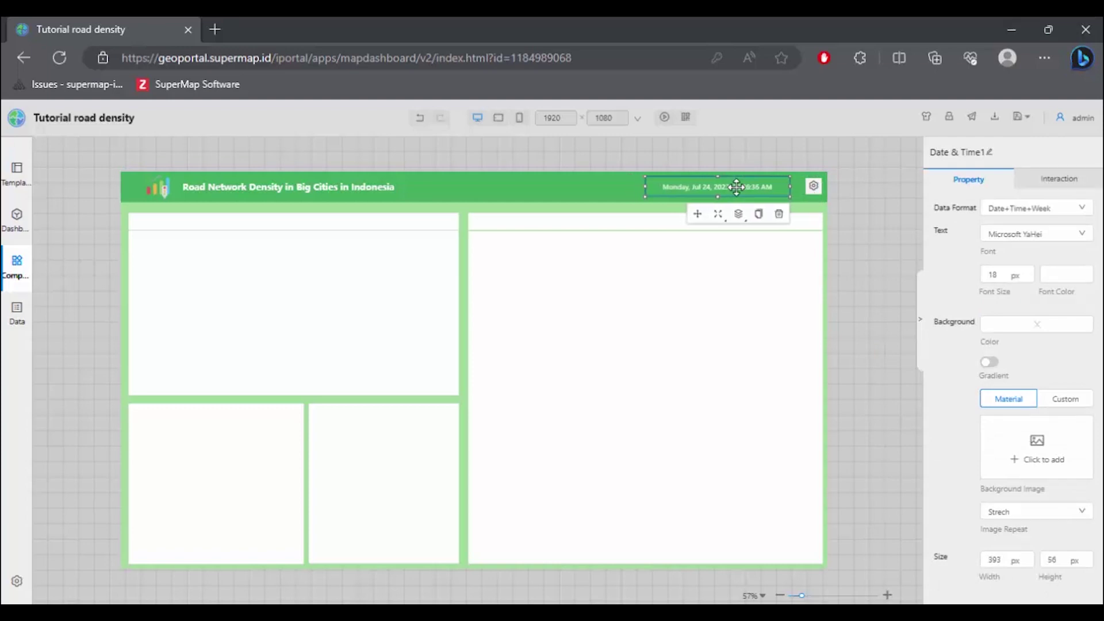
{"action": "key", "text": "Right"}
{"action": "key", "text": "Right"}
{"action": "key", "text": "Right"}
{"action": "key", "text": "Right"}
{"action": "key", "text": "Right"}
{"action": "key", "text": "Right"}
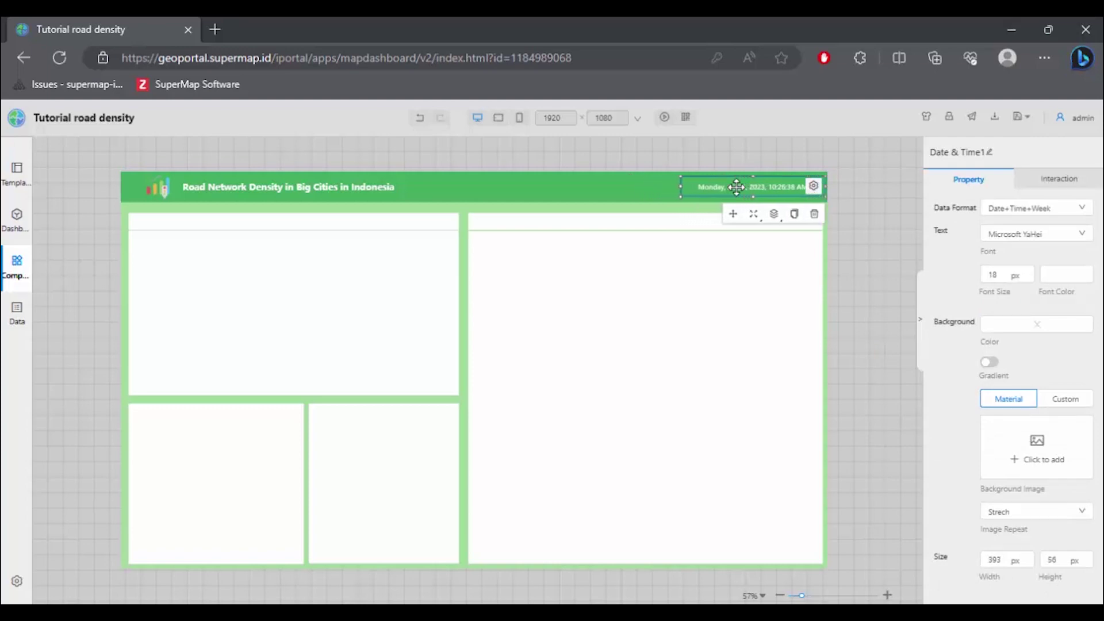
{"action": "left_click", "coordinate": [920, 204]}
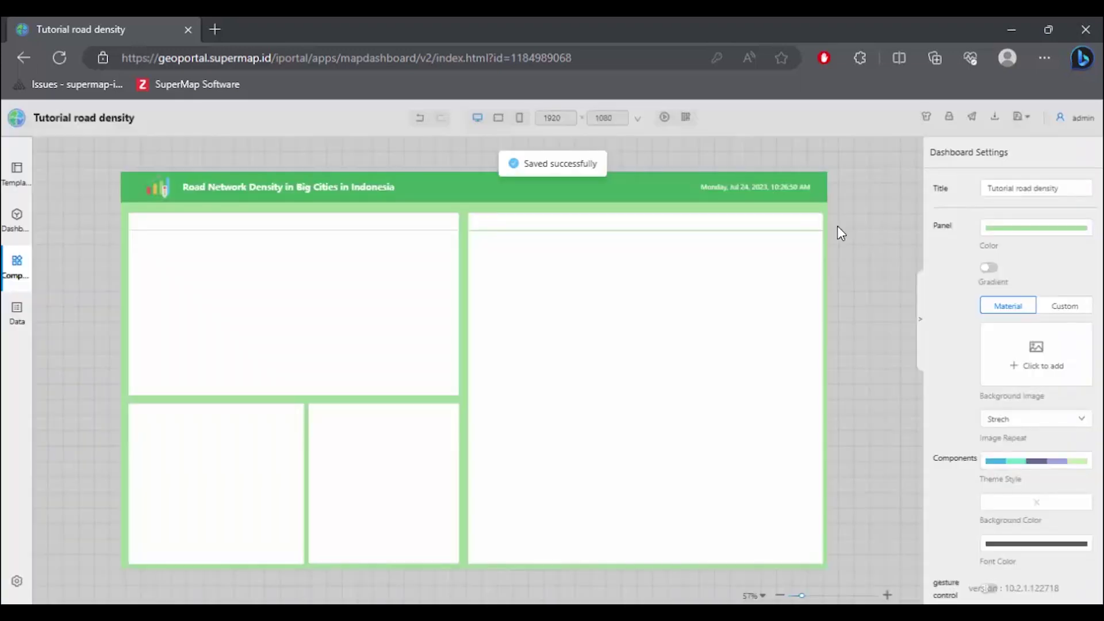
In the Chrome dashboard, examine the text properties of the Road Density (km/km2), Peta Road Density, Kepadatan Penduduk and Road Density Average titles
{"action": "left_click", "coordinate": [343, 185]}
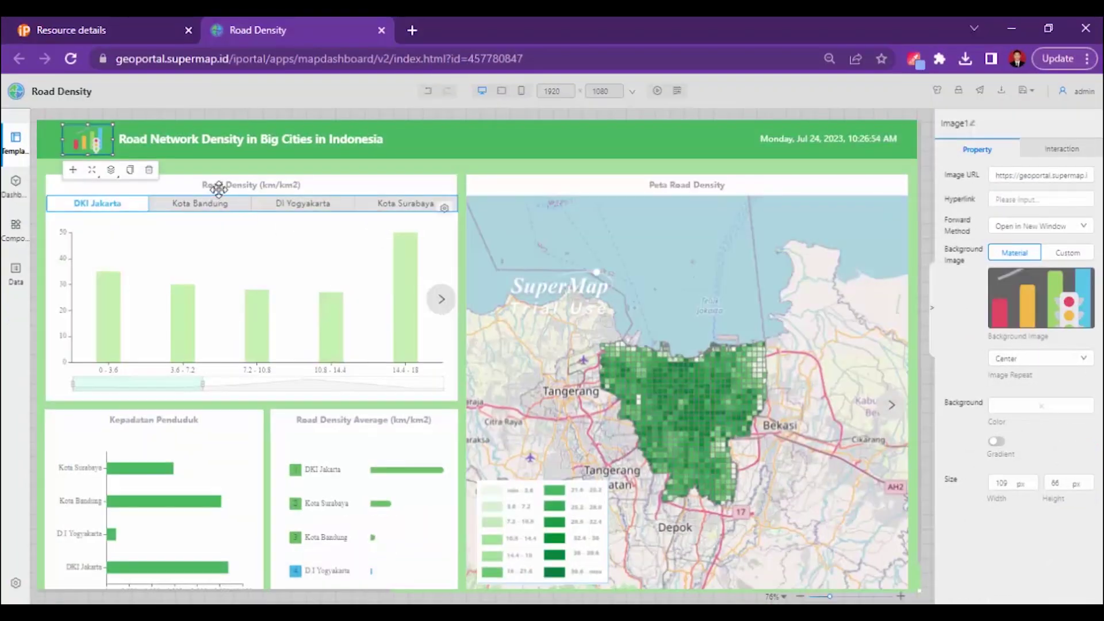
{"action": "left_click", "coordinate": [571, 185]}
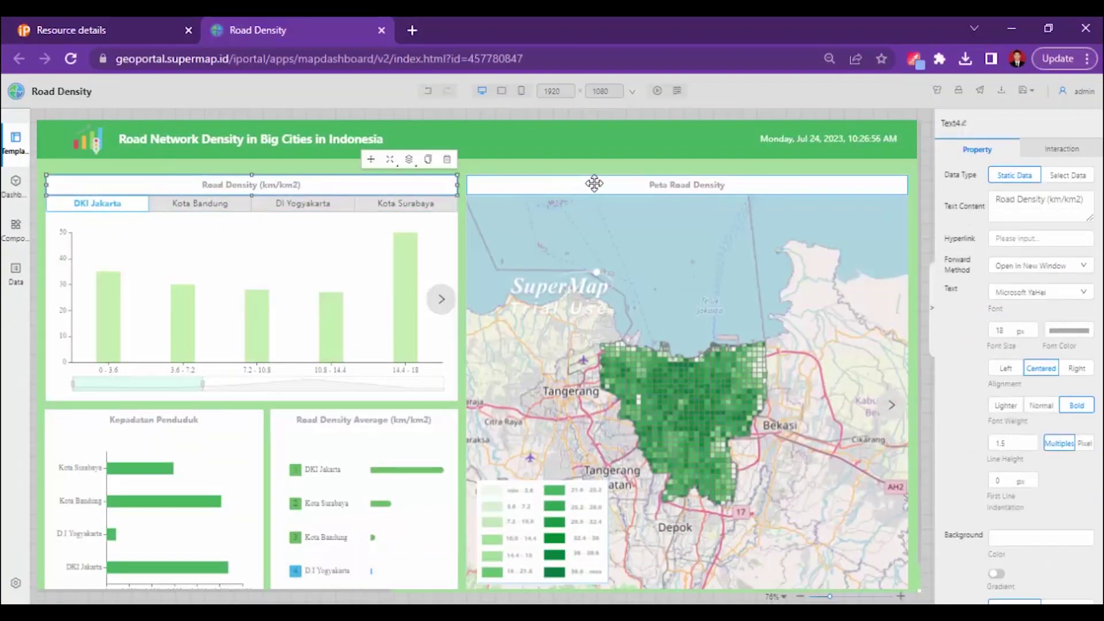
{"action": "left_click", "coordinate": [228, 418]}
{"action": "left_click", "coordinate": [352, 422]}
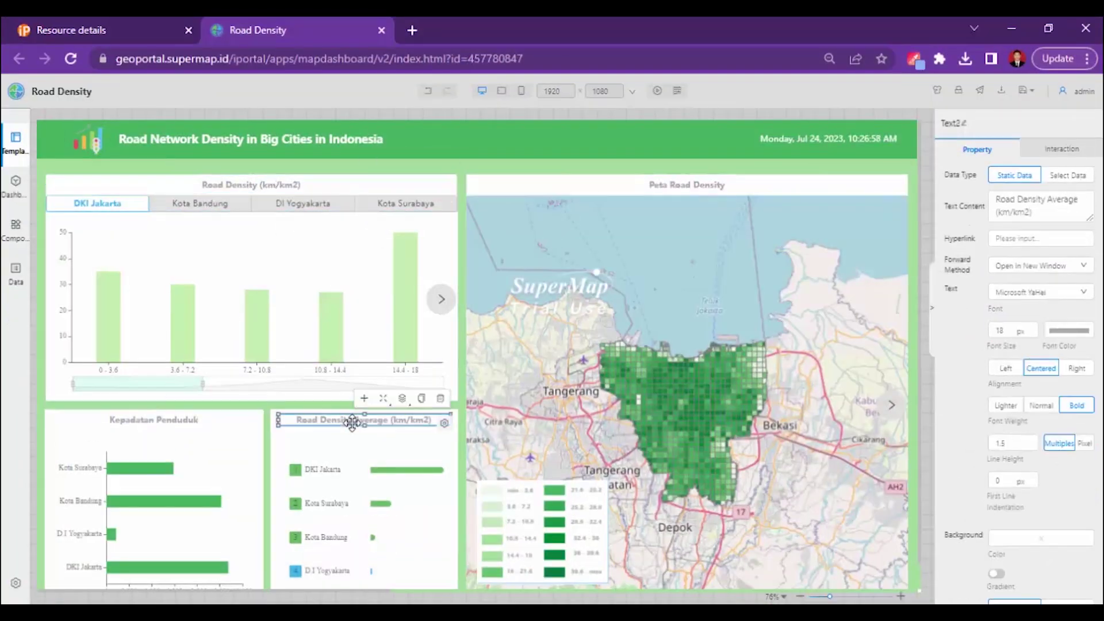
{"action": "left_click", "coordinate": [926, 256]}
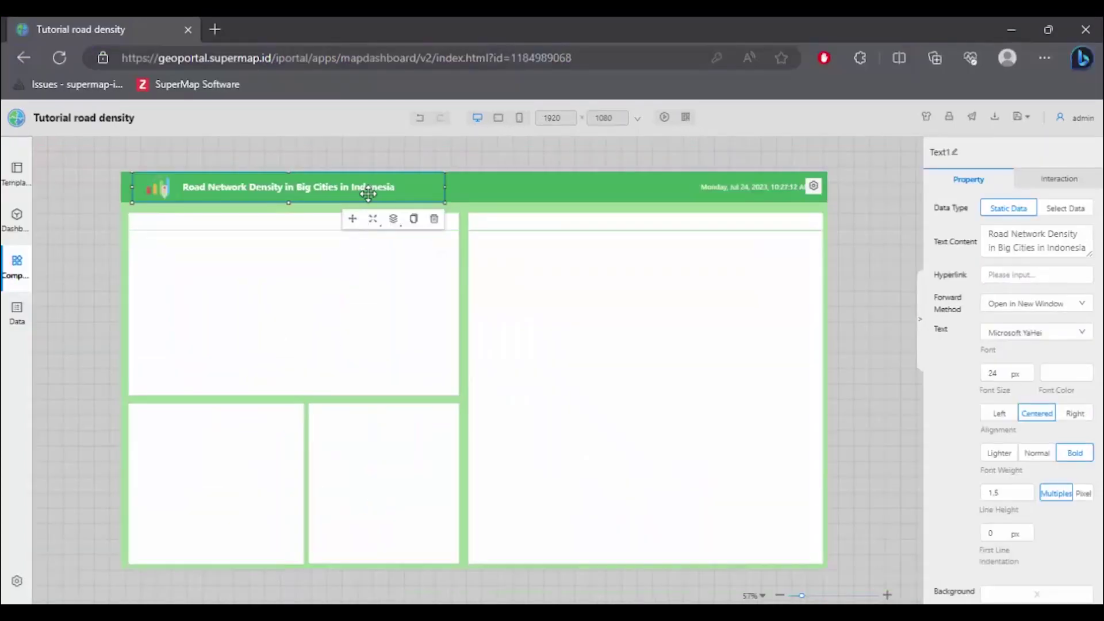
Duplicate the header title in the new dashboard and place the copy to the right of the original
{"action": "key", "text": "ctrl+c"}
{"action": "key", "text": "ctrl+v"}
{"action": "left_click_drag", "start_coordinate": [368, 194], "coordinate": [671, 194]}
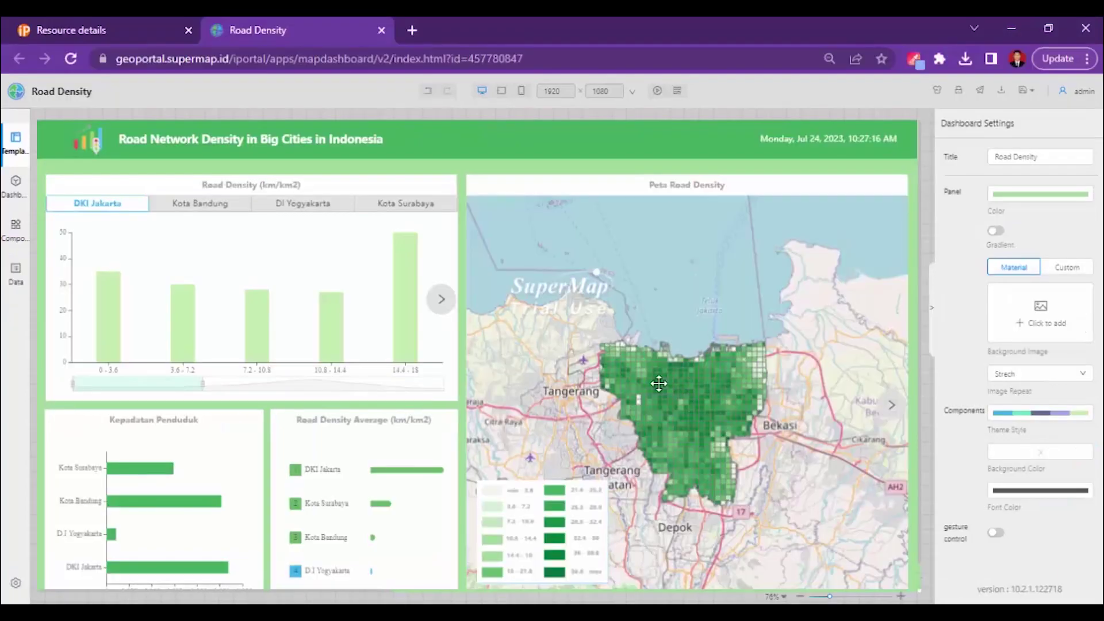
Copy the font color #A8A8A8 from the Chrome dashboard's Road Density (km/km2) title and apply it to the duplicated title
{"action": "left_click", "coordinate": [258, 185]}
{"action": "left_click", "coordinate": [1070, 331]}
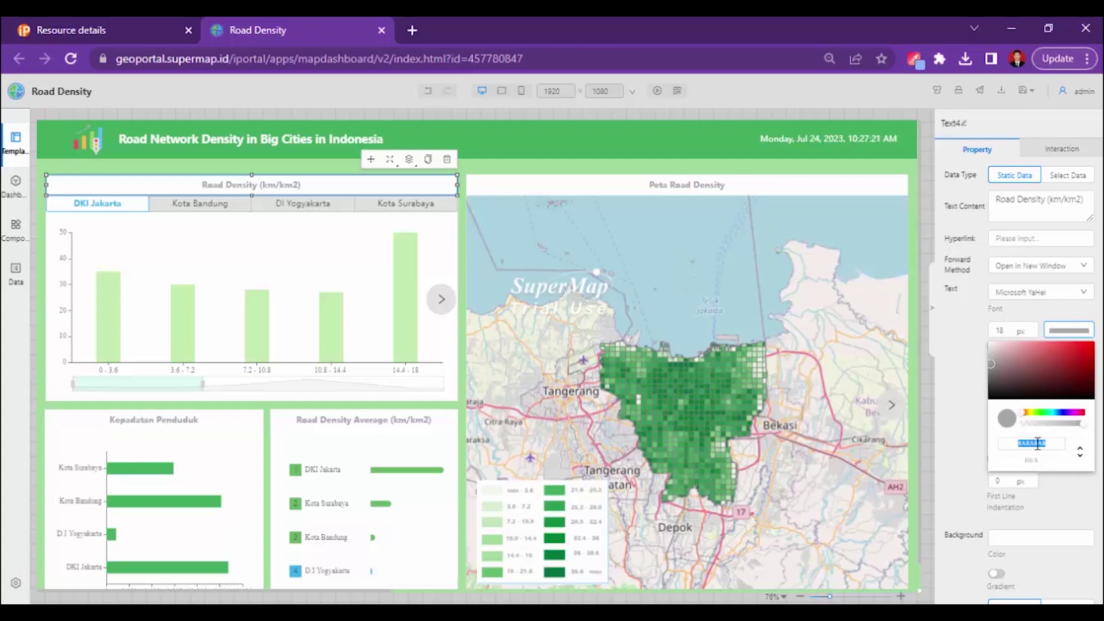
{"action": "left_click", "coordinate": [938, 328]}
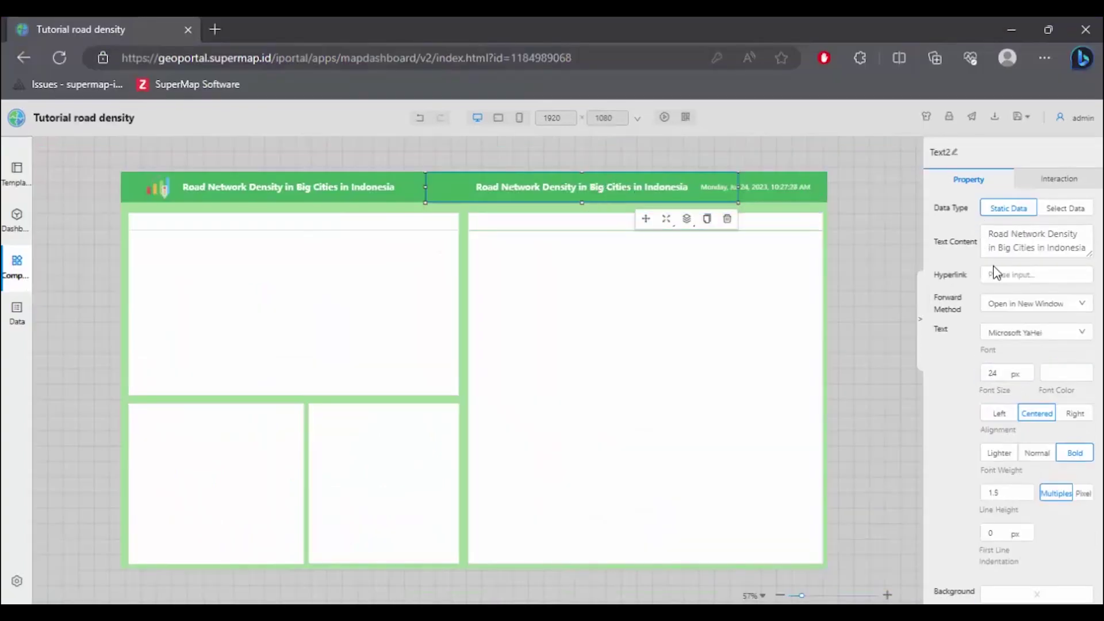
{"action": "left_click", "coordinate": [1068, 380]}
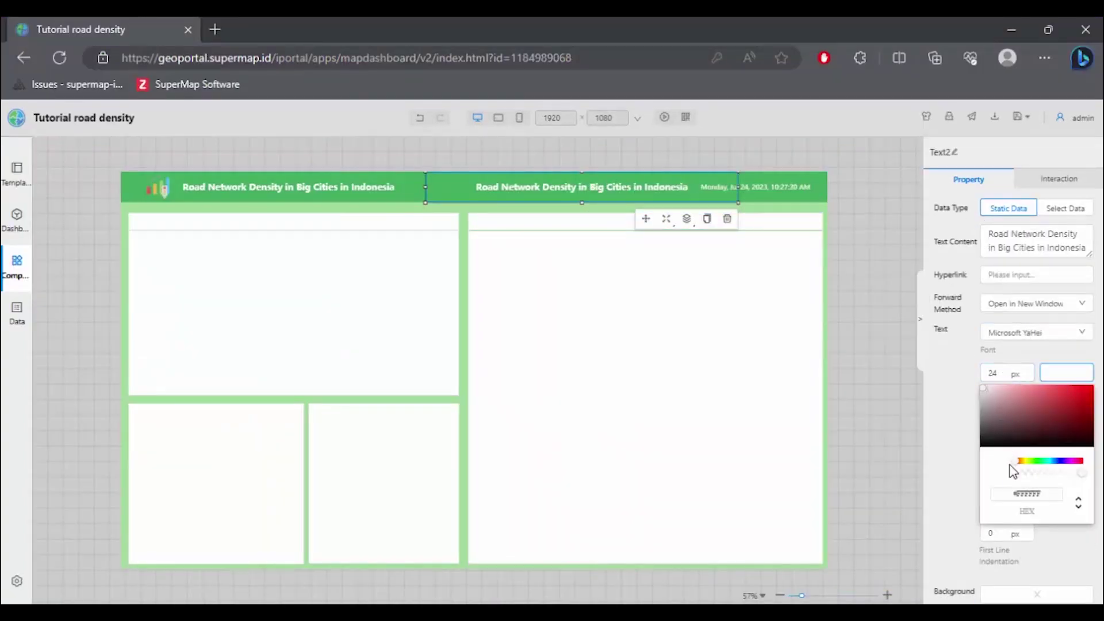
{"action": "key", "text": "ctrl+v"}
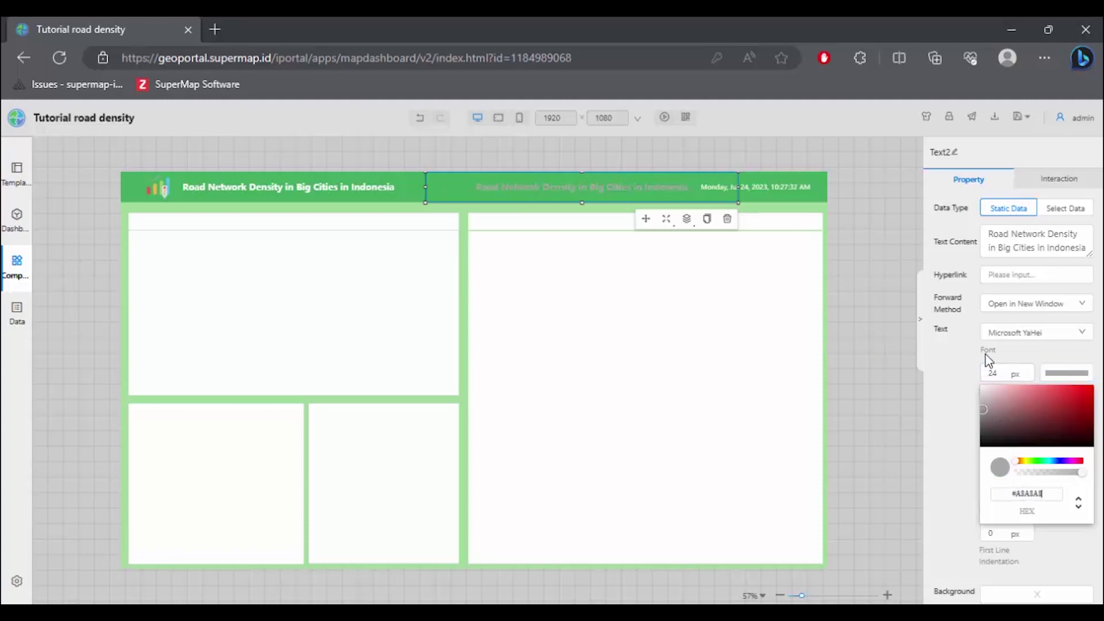
Set the duplicated title's font size to 18 px and move it into the narrow container above the upper-left panel
{"action": "left_click", "coordinate": [989, 374]}
{"action": "type", "text": "18"}
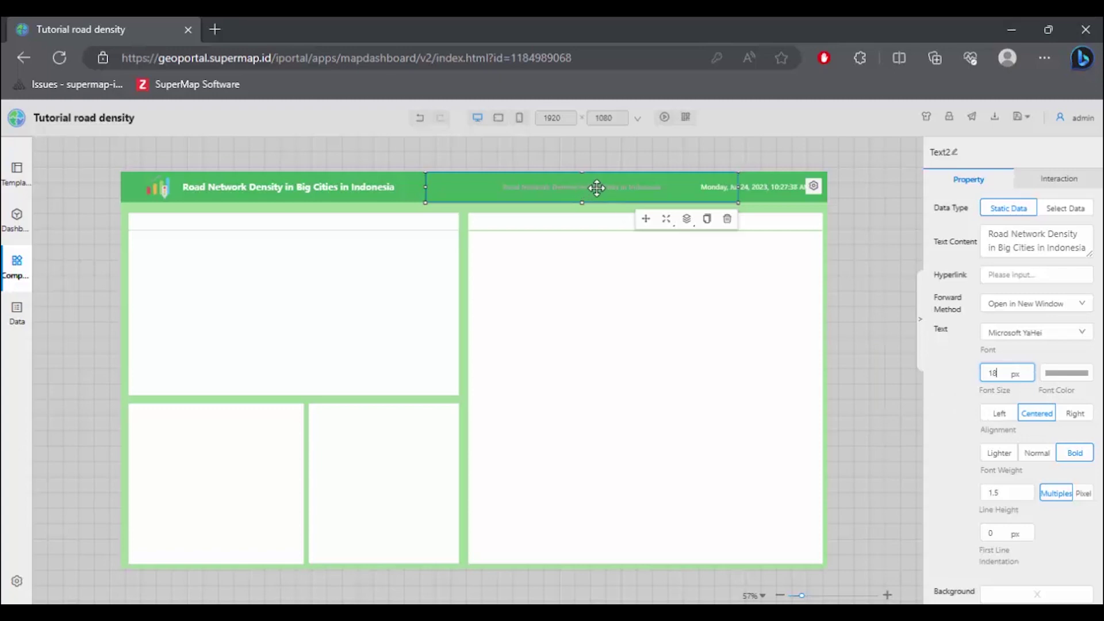
{"action": "left_click_drag", "start_coordinate": [597, 188], "coordinate": [302, 223]}
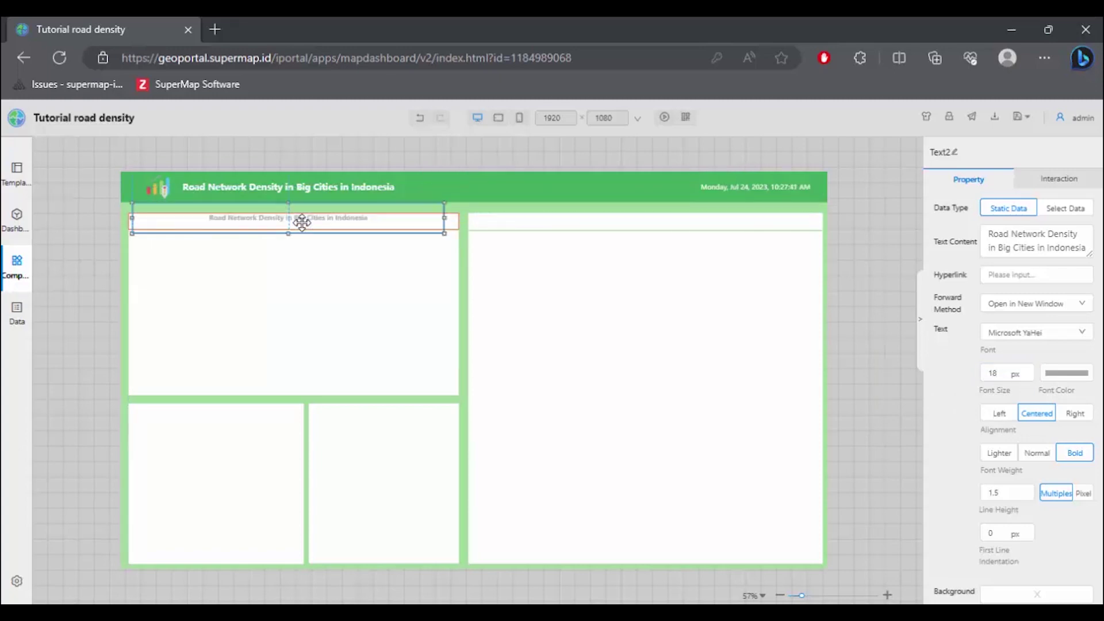
{"action": "left_click", "coordinate": [337, 286]}
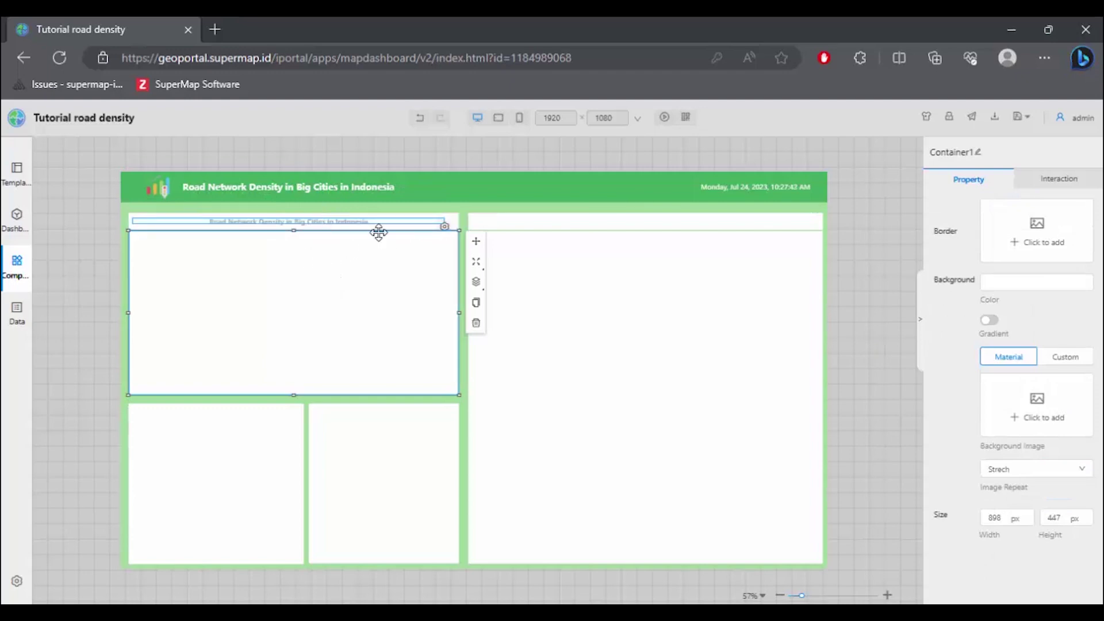
Copy the title text Road Density (km/km2) from the Chrome dashboard and replace the upper-left panel title's text with it in the new dashboard
{"action": "left_click", "coordinate": [327, 222]}
{"action": "left_click", "coordinate": [870, 249]}
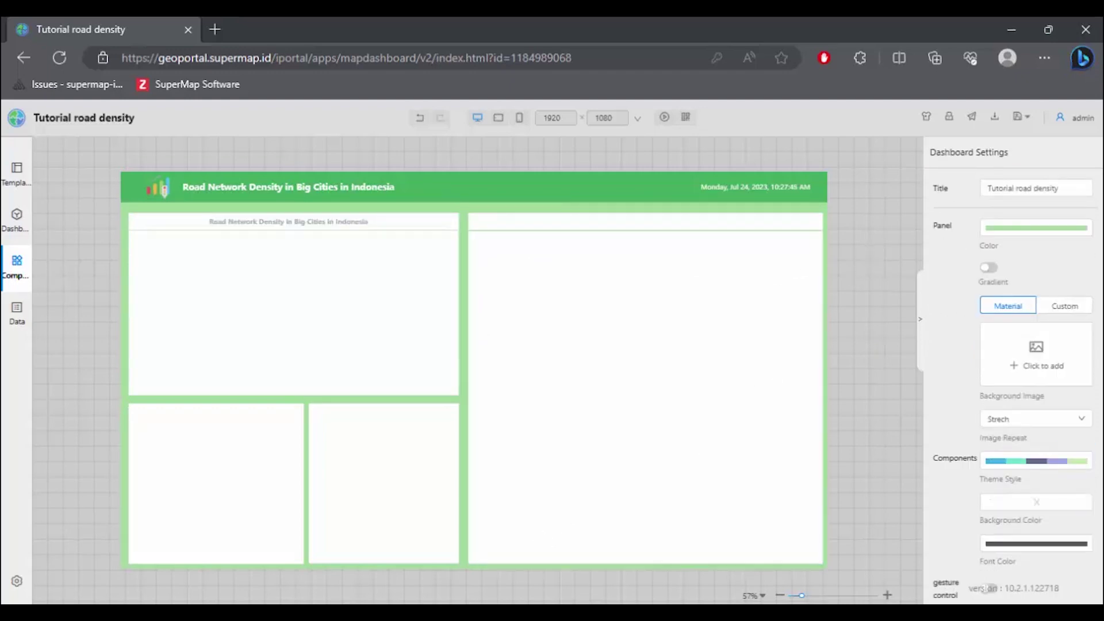
{"action": "key", "text": "alt+Tab"}
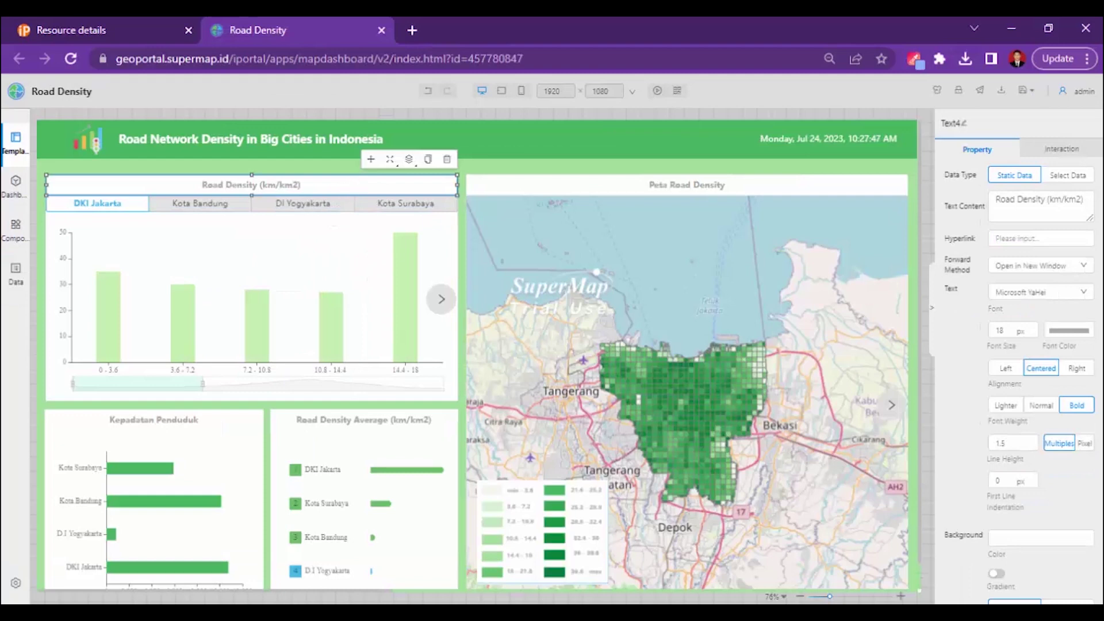
{"action": "left_click", "coordinate": [1060, 333]}
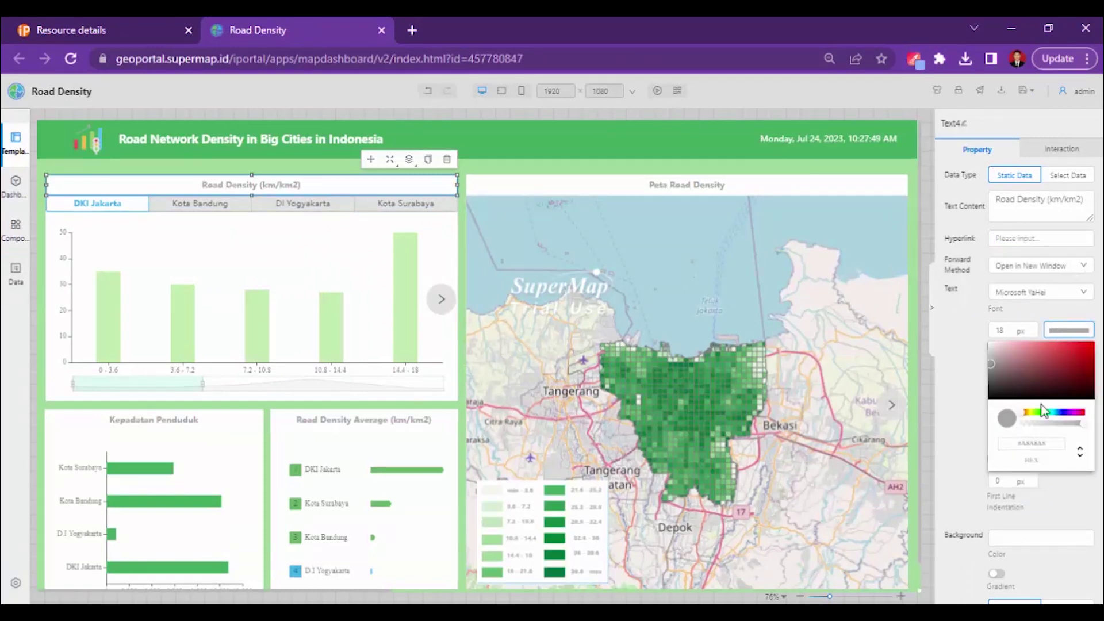
{"action": "left_click", "coordinate": [952, 390]}
{"action": "triple_click", "coordinate": [1038, 201]}
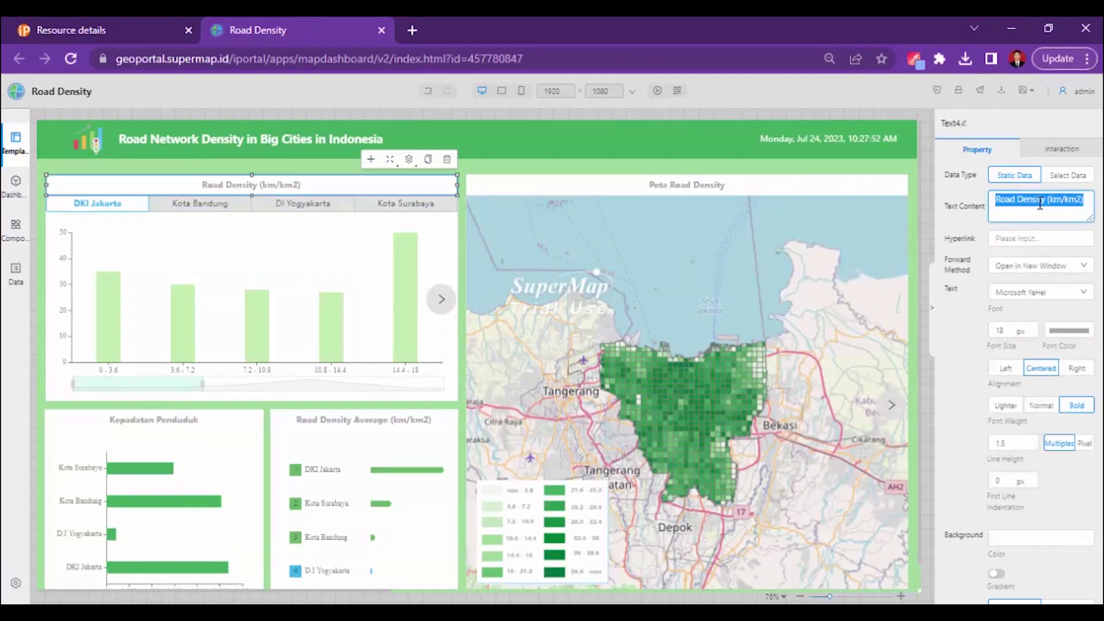
{"action": "key", "text": "alt+Tab"}
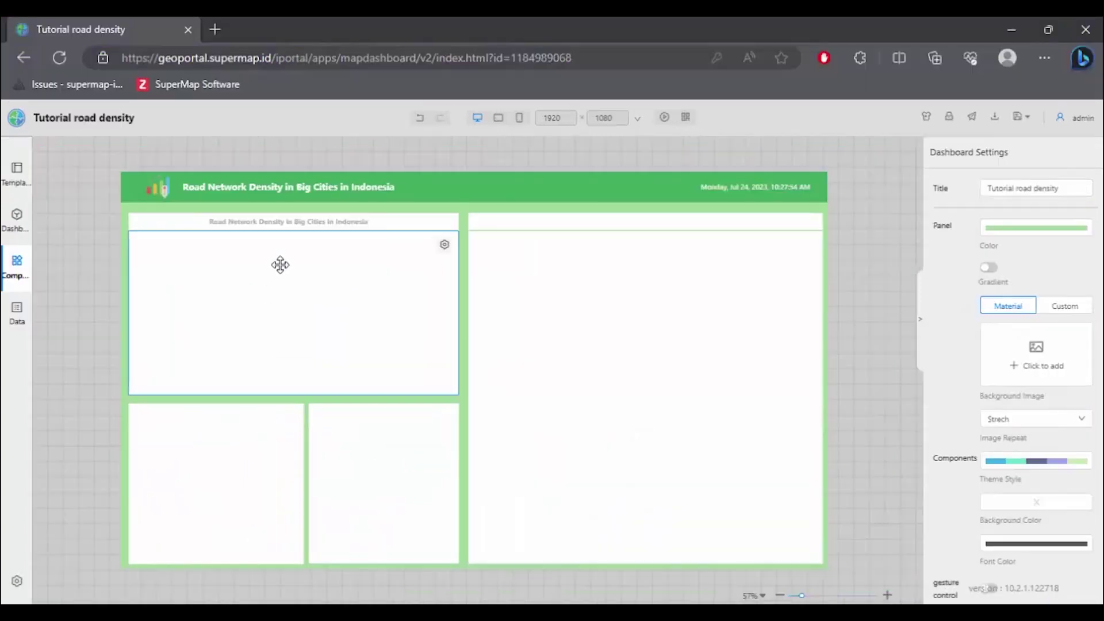
{"action": "left_click", "coordinate": [308, 224]}
{"action": "triple_click", "coordinate": [1046, 230]}
{"action": "key", "text": "ctrl+v"}
{"action": "left_click", "coordinate": [863, 272]}
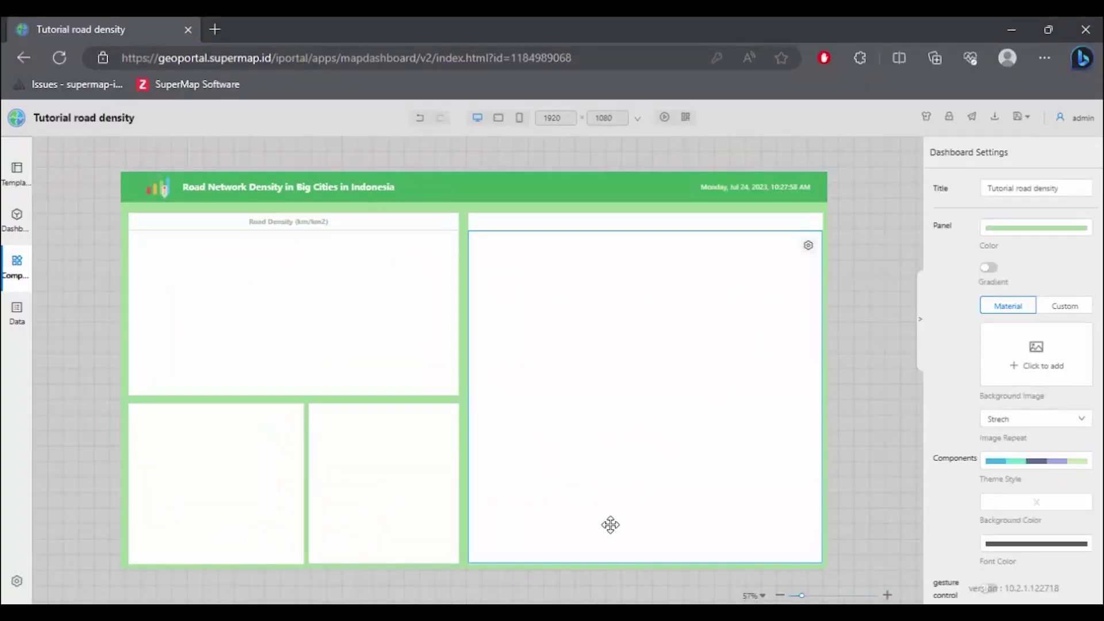
Duplicate the Road Density (km/km2) title and fit the copy within the title strip of the lower-left panel
{"action": "key", "text": "alt+Tab"}
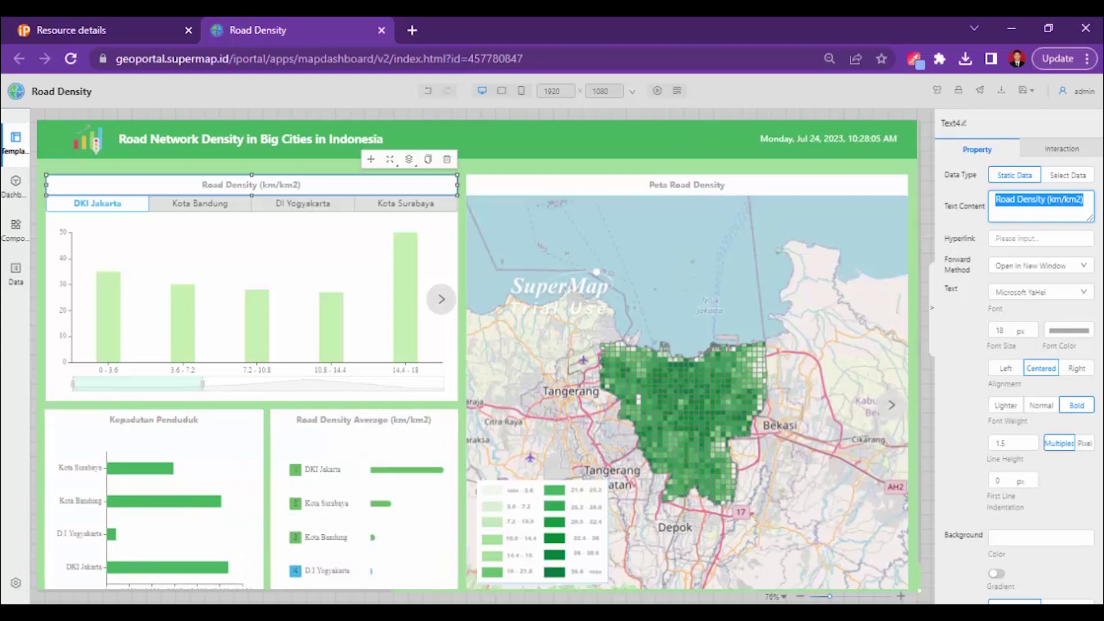
{"action": "key", "text": "alt+Tab"}
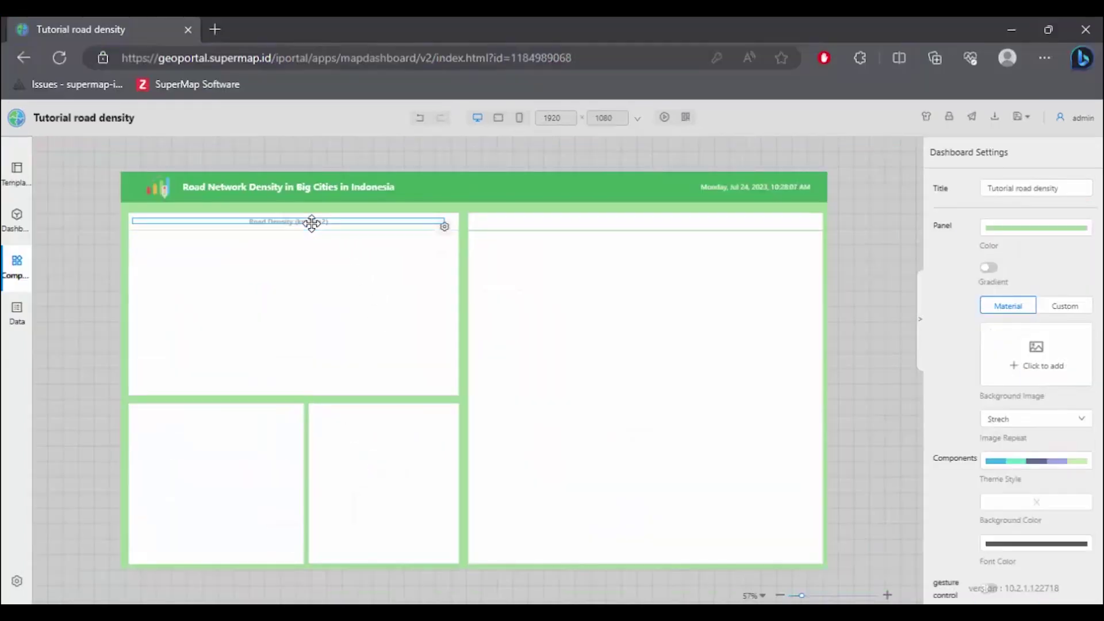
{"action": "left_click", "coordinate": [312, 223]}
{"action": "key", "text": "ctrl+c"}
{"action": "key", "text": "ctrl+v"}
{"action": "left_click_drag", "start_coordinate": [312, 224], "coordinate": [245, 412]}
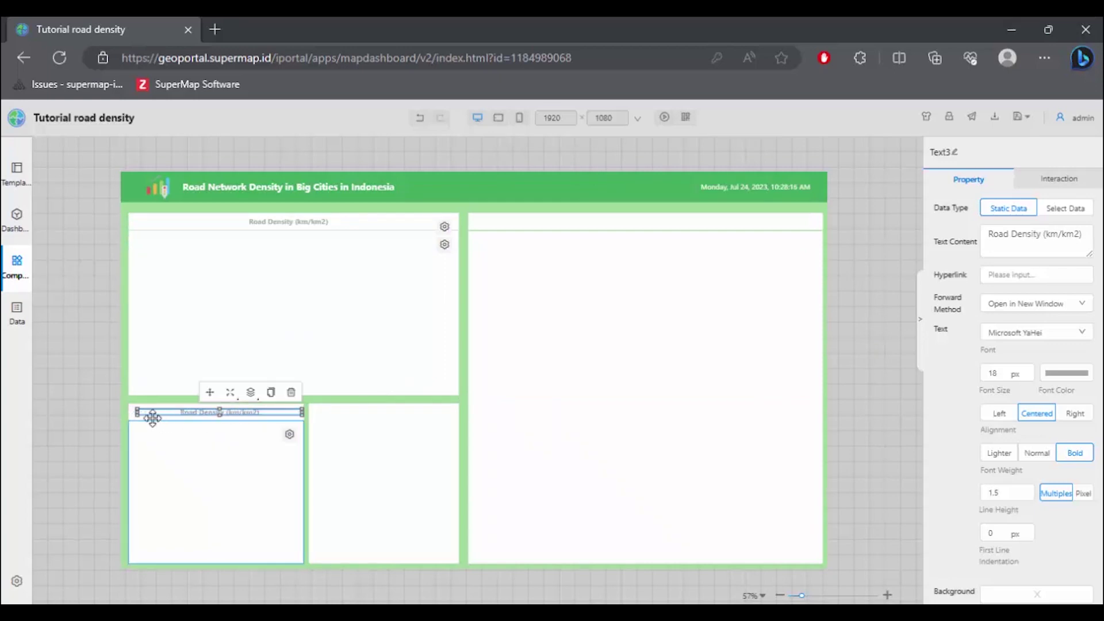
{"action": "left_click", "coordinate": [81, 426]}
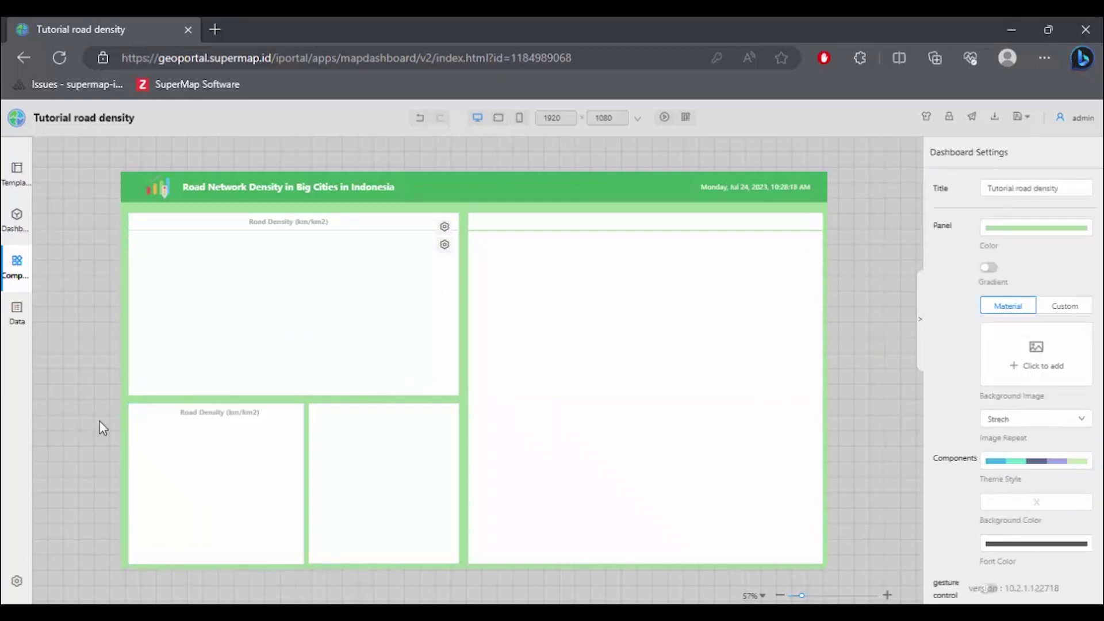
Duplicate the lower-left panel's title and fit the copy across the top of the neighbouring lower-middle panel
{"action": "left_click", "coordinate": [218, 413]}
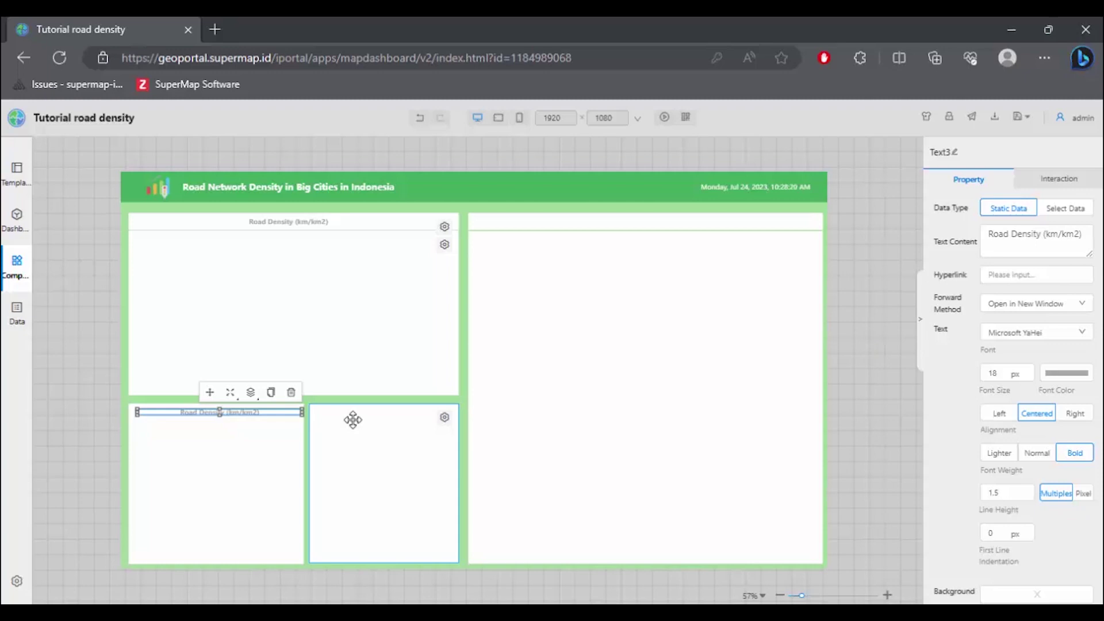
{"action": "key", "text": "ctrl+c"}
{"action": "key", "text": "ctrl+v"}
{"action": "left_click_drag", "start_coordinate": [261, 414], "coordinate": [424, 414]}
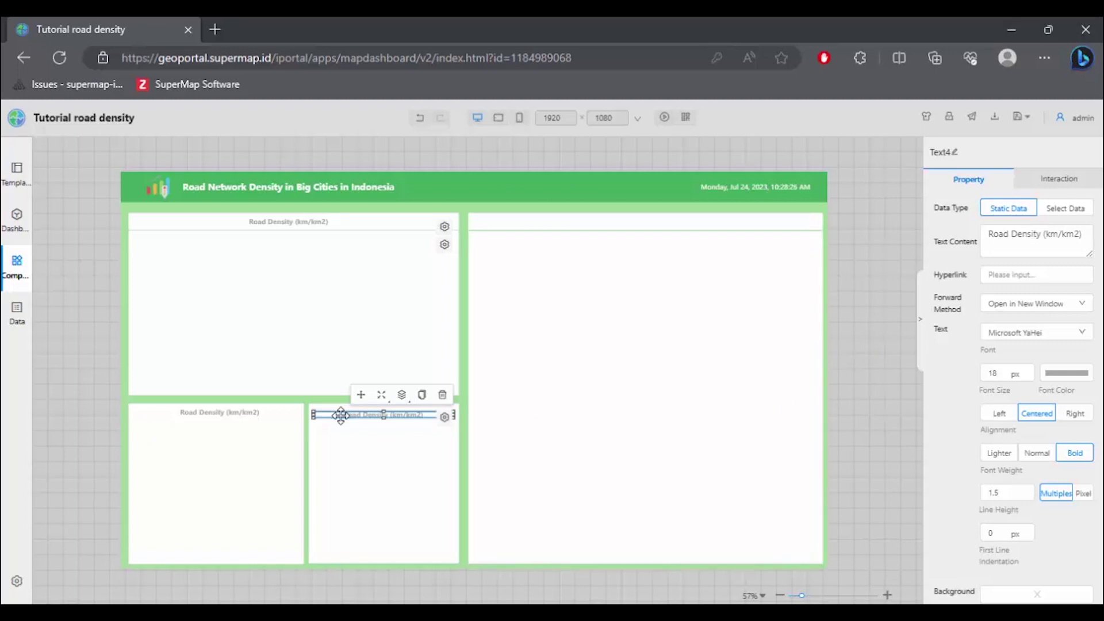
Duplicate the lower-middle panel's title and center the copy in the narrow container above the large right panel
{"action": "left_click", "coordinate": [422, 394]}
{"action": "key", "text": "ctrl+v"}
{"action": "left_click_drag", "start_coordinate": [397, 420], "coordinate": [649, 223]}
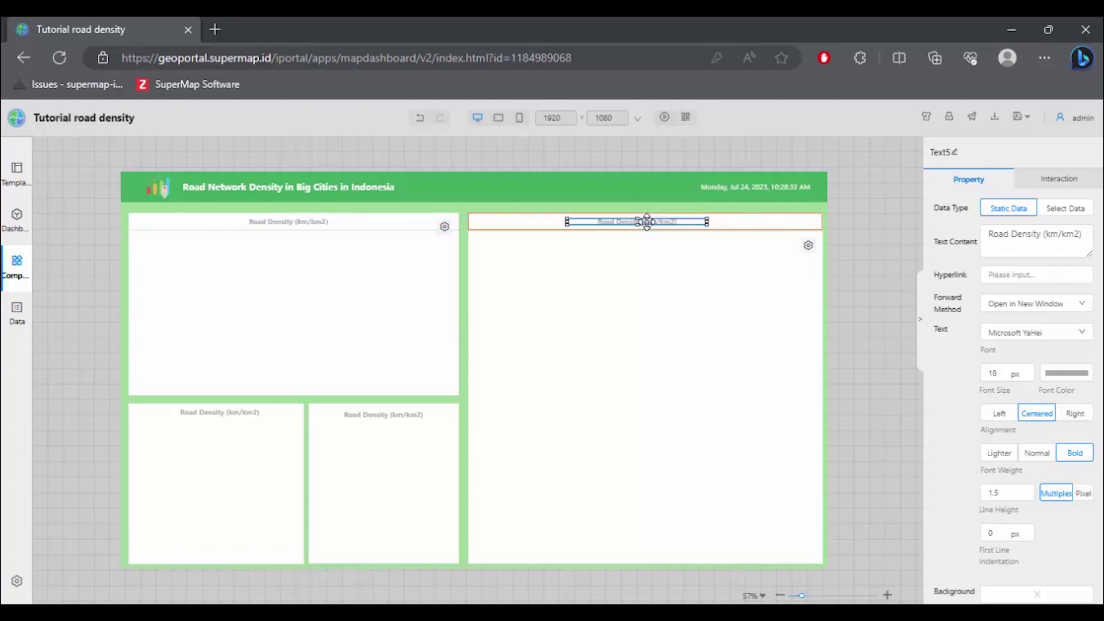
{"action": "left_click", "coordinate": [858, 253]}
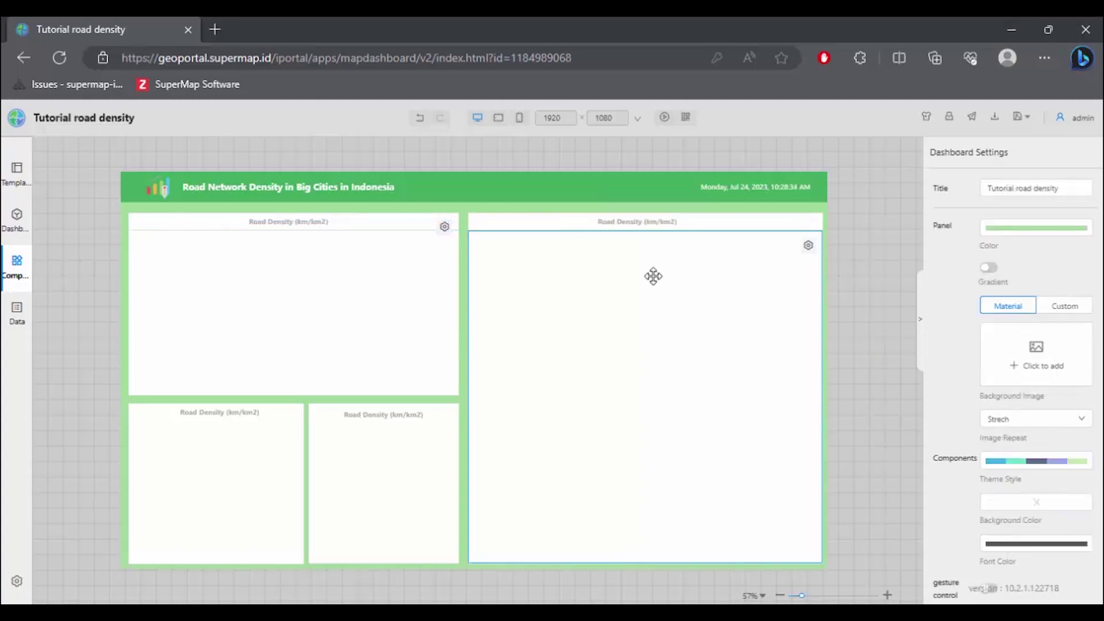
{"action": "left_click", "coordinate": [568, 220]}
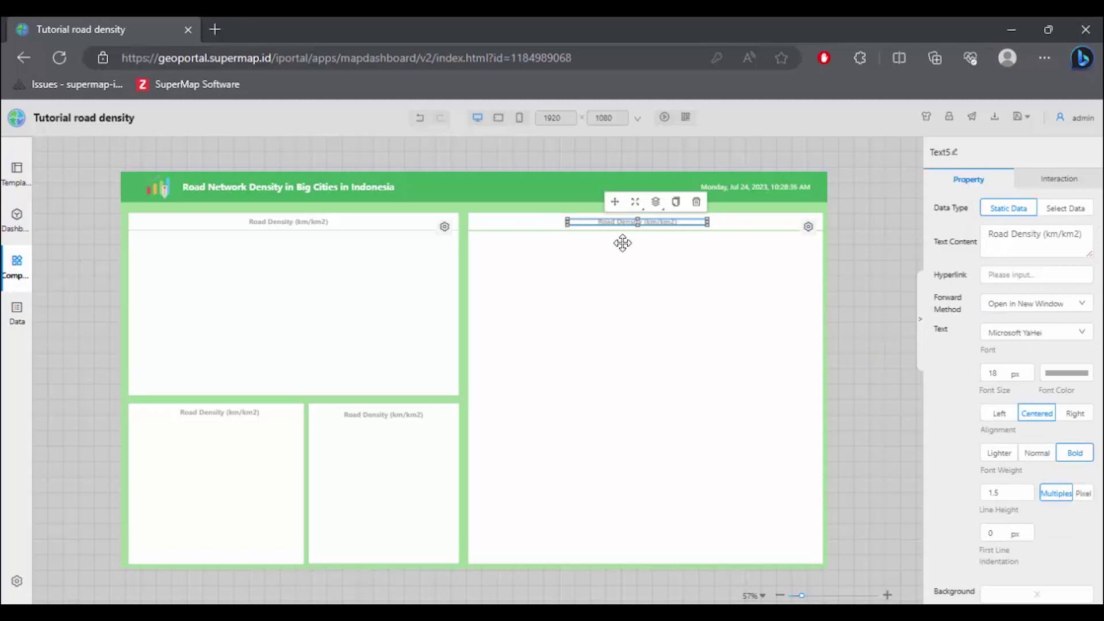
{"action": "left_click", "coordinate": [888, 245]}
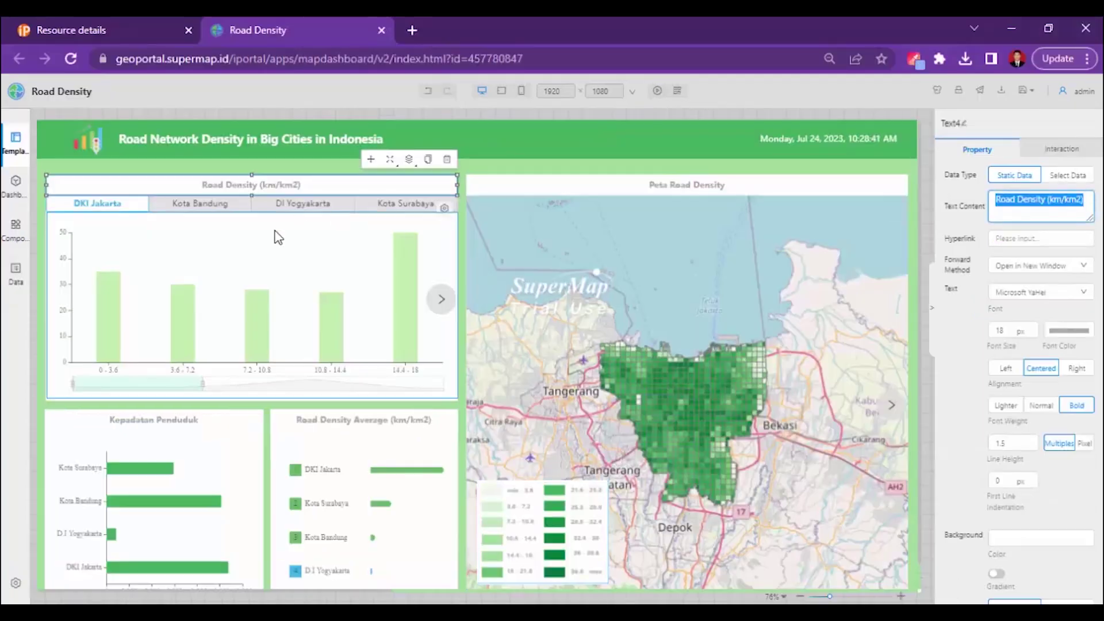
Copy the text Kepadatan Penduduk from the Chrome dashboard and set it as the lower-left panel's title
{"action": "left_click", "coordinate": [154, 420]}
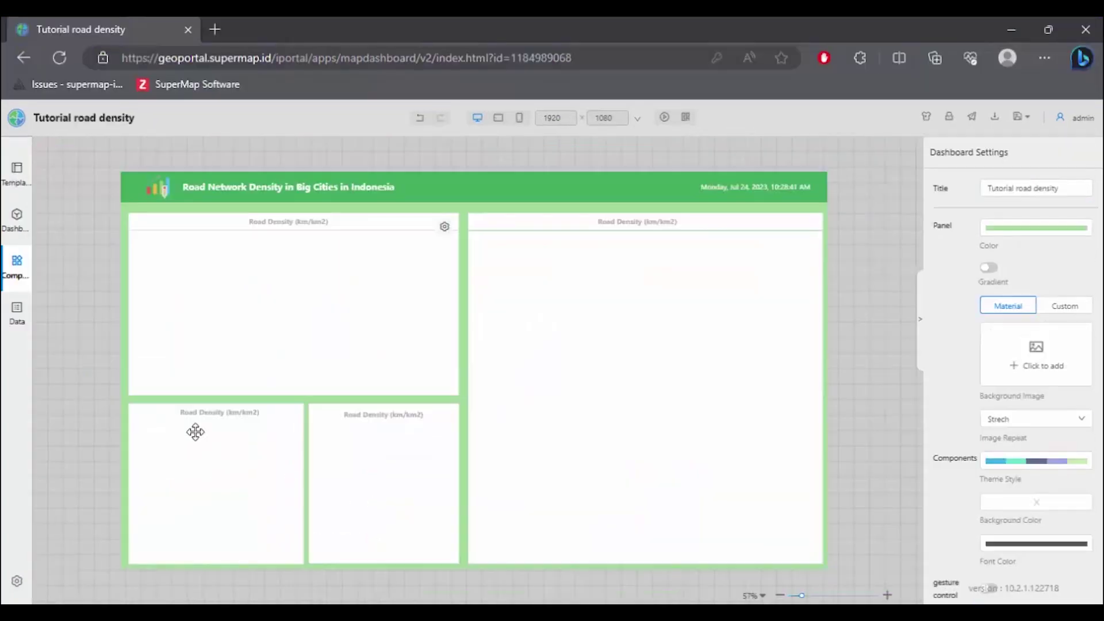
{"action": "left_click", "coordinate": [211, 413]}
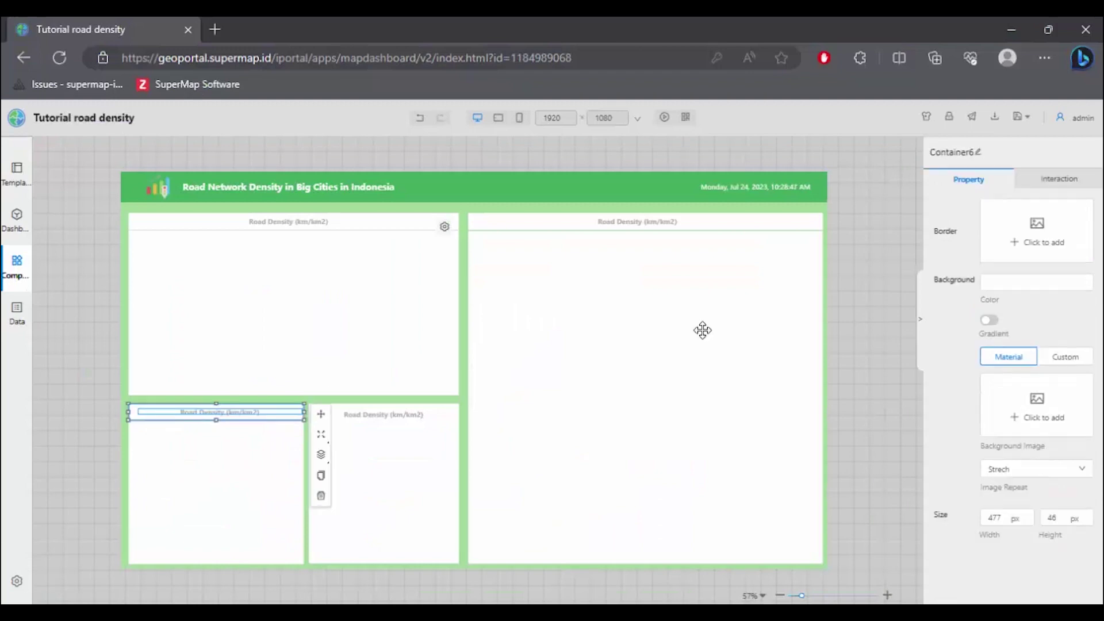
{"action": "left_click", "coordinate": [259, 412]}
{"action": "triple_click", "coordinate": [1028, 229]}
{"action": "key", "text": "ctrl+v"}
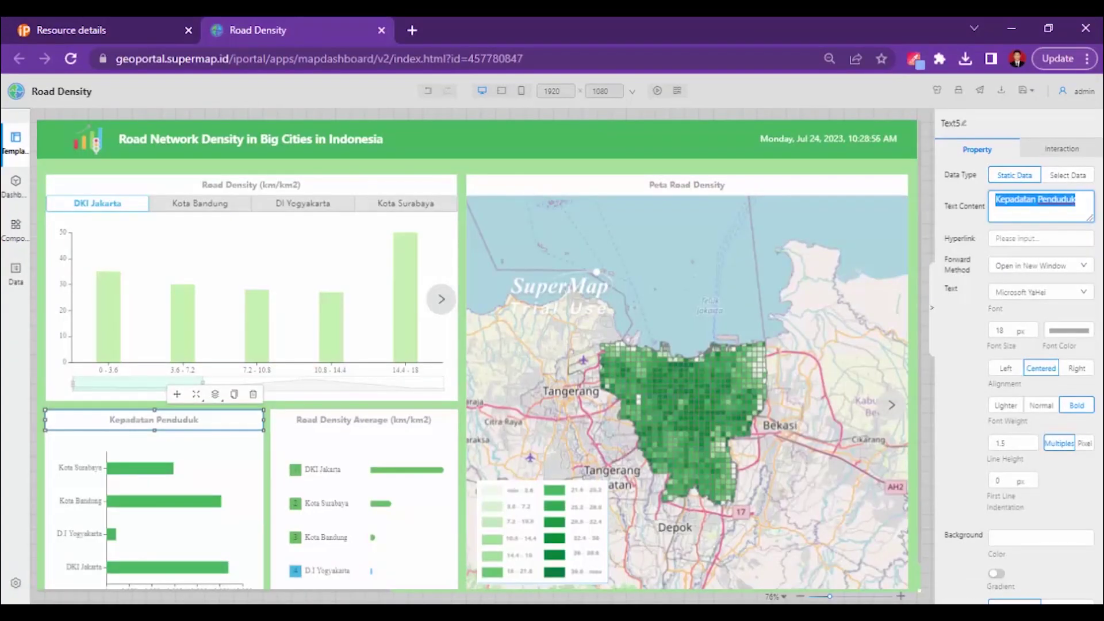
Copy the text Road Density Average (km/km2) from the Chrome dashboard and set it as the lower-middle panel's title
{"action": "left_click", "coordinate": [385, 419]}
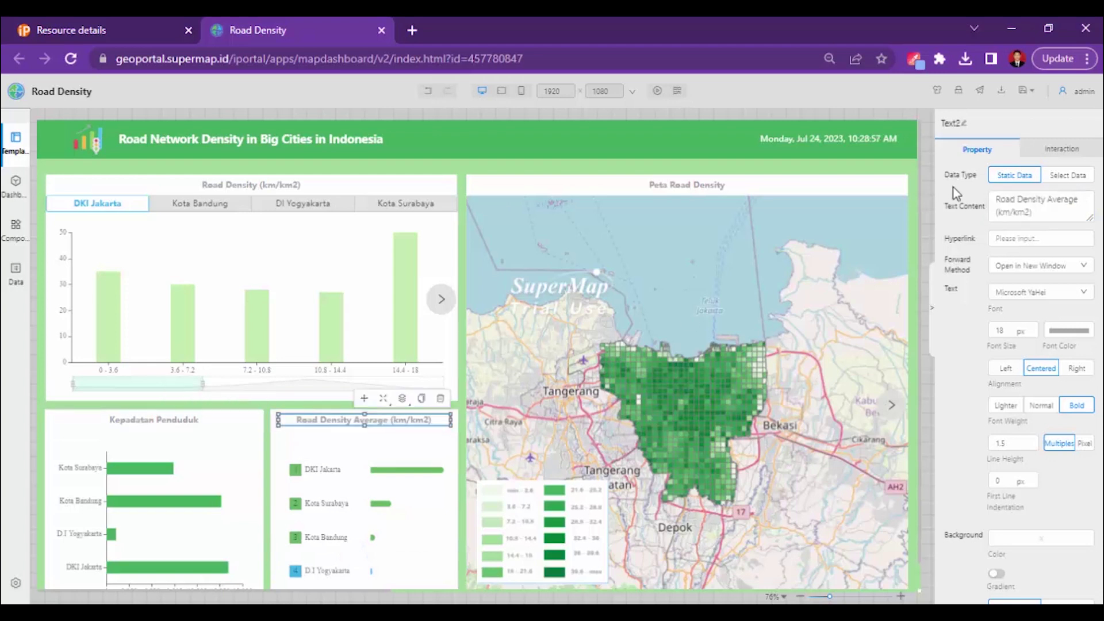
{"action": "triple_click", "coordinate": [1022, 199]}
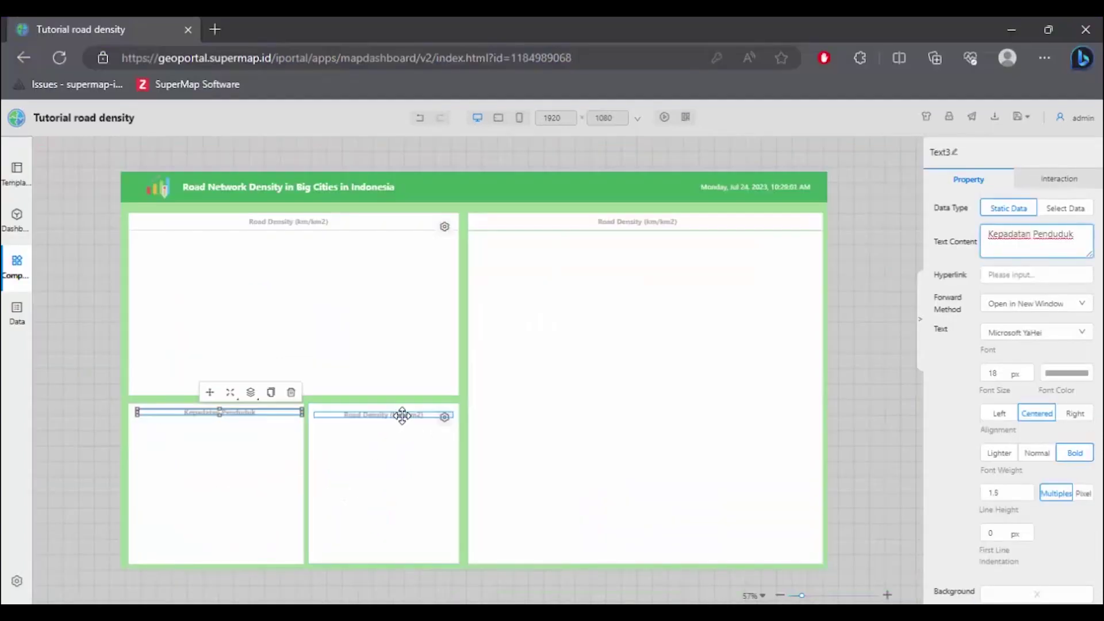
{"action": "left_click", "coordinate": [402, 415]}
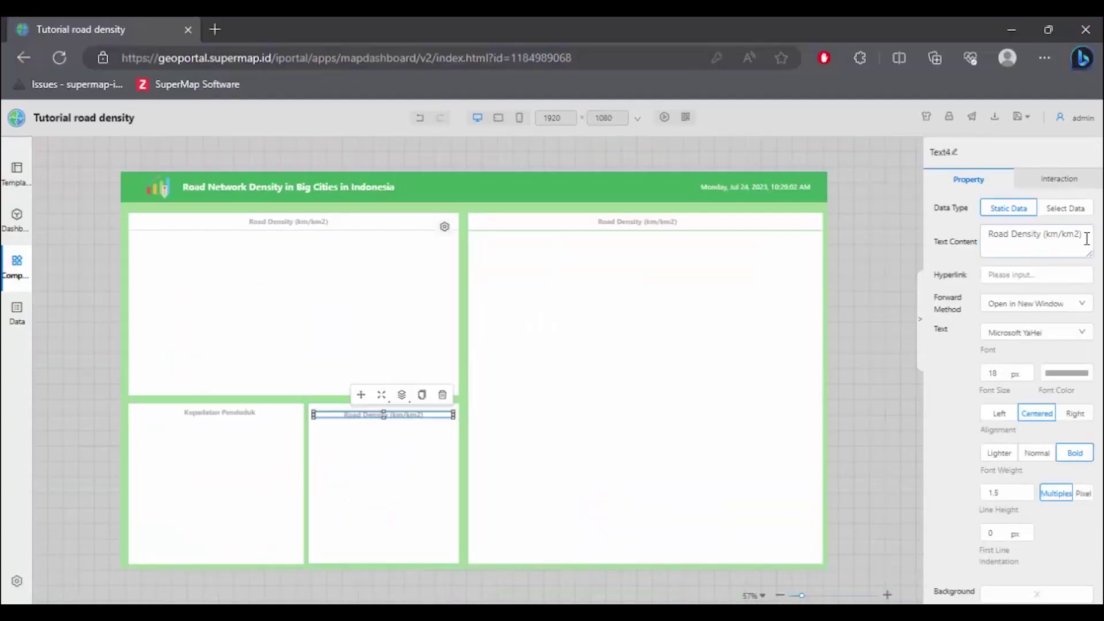
{"action": "triple_click", "coordinate": [1042, 236]}
{"action": "key", "text": "ctrl+v"}
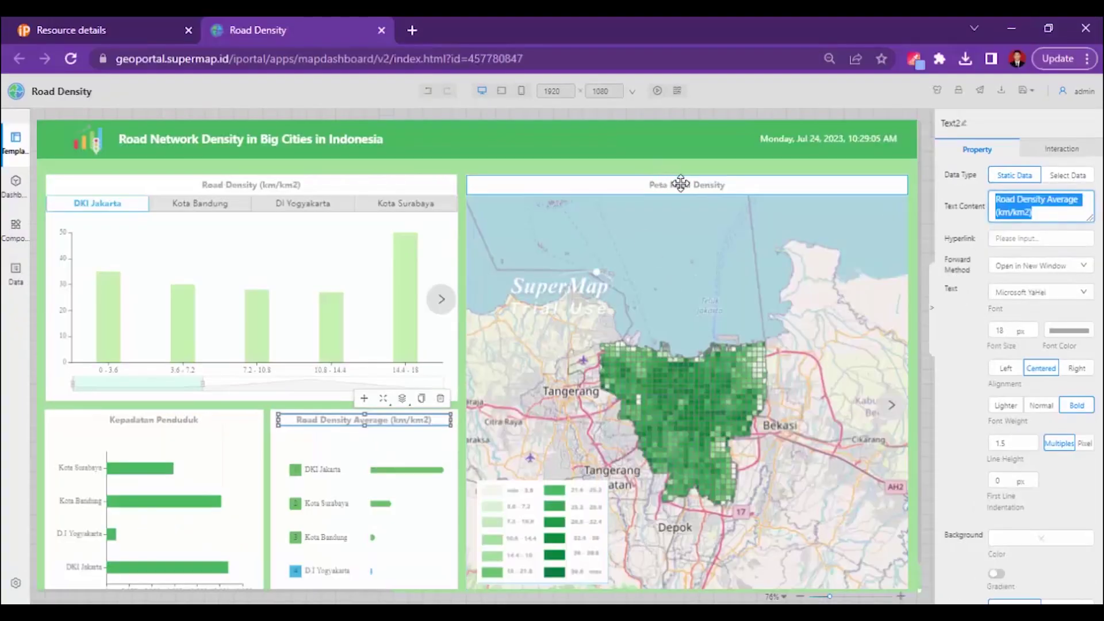
Copy the text Peta Road Density from the Chrome dashboard and set it as the large right panel's title
{"action": "left_click", "coordinate": [681, 183]}
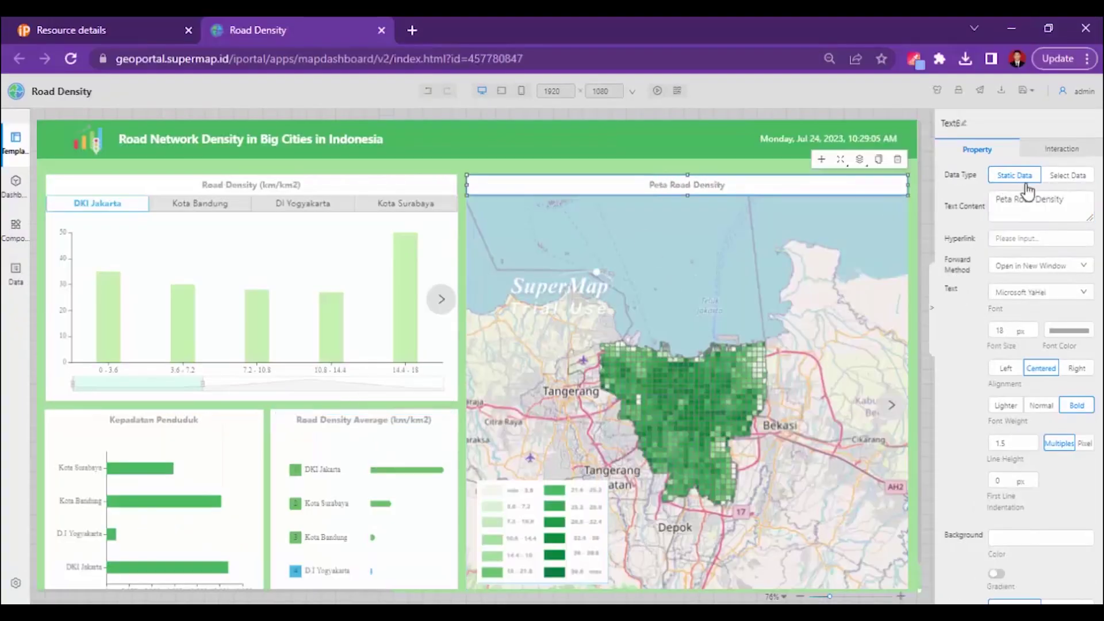
{"action": "triple_click", "coordinate": [1039, 202]}
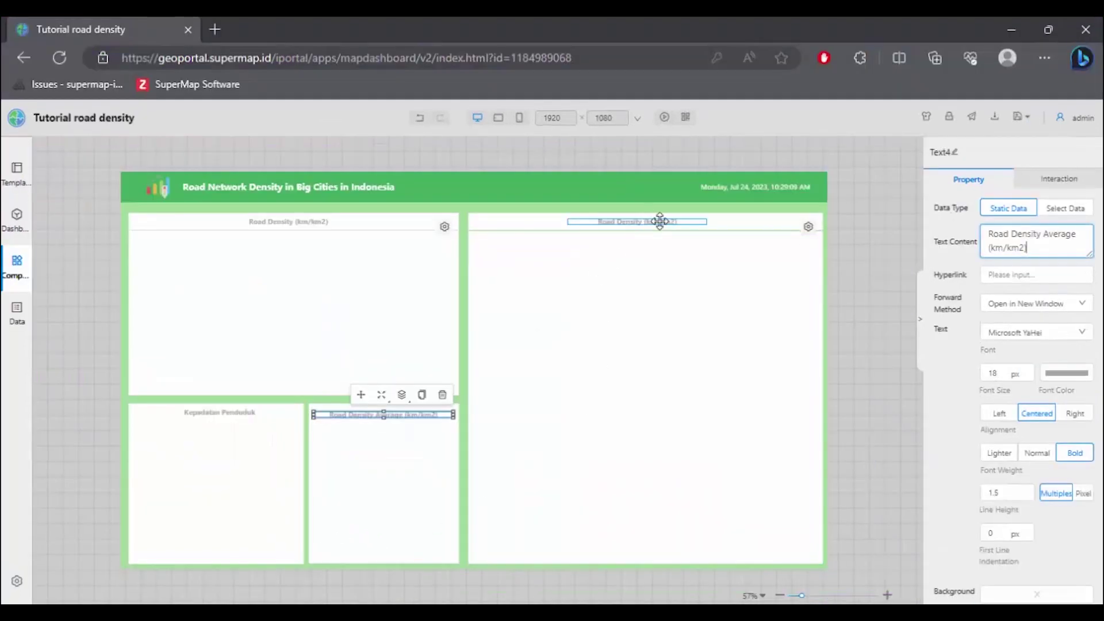
{"action": "left_click", "coordinate": [660, 221]}
{"action": "triple_click", "coordinate": [1033, 236]}
{"action": "key", "text": "ctrl+v"}
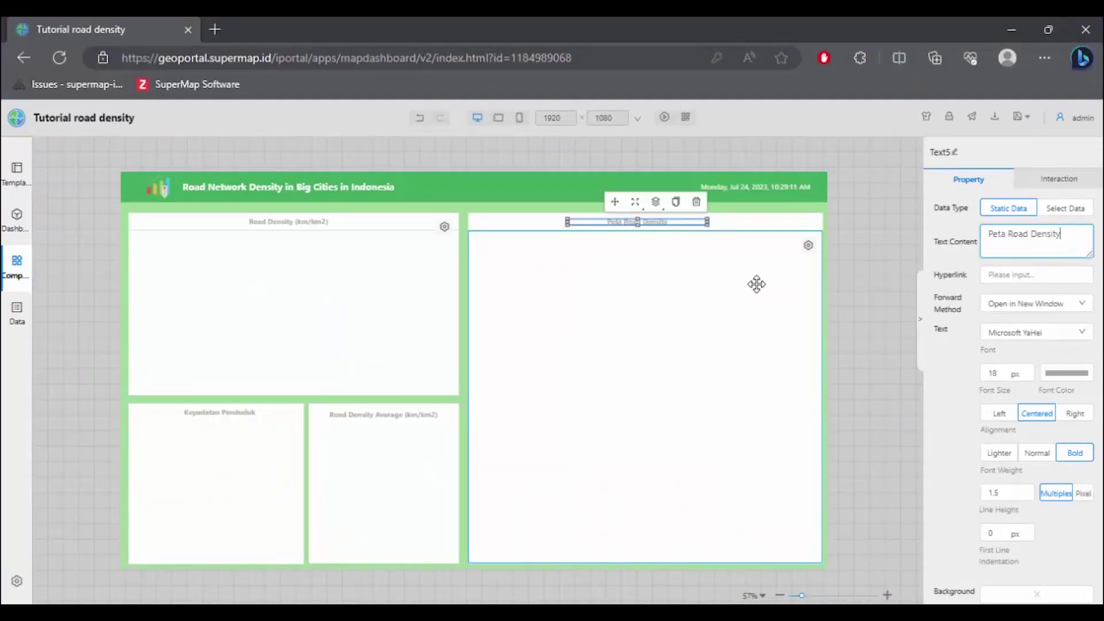
{"action": "left_click", "coordinate": [879, 234]}
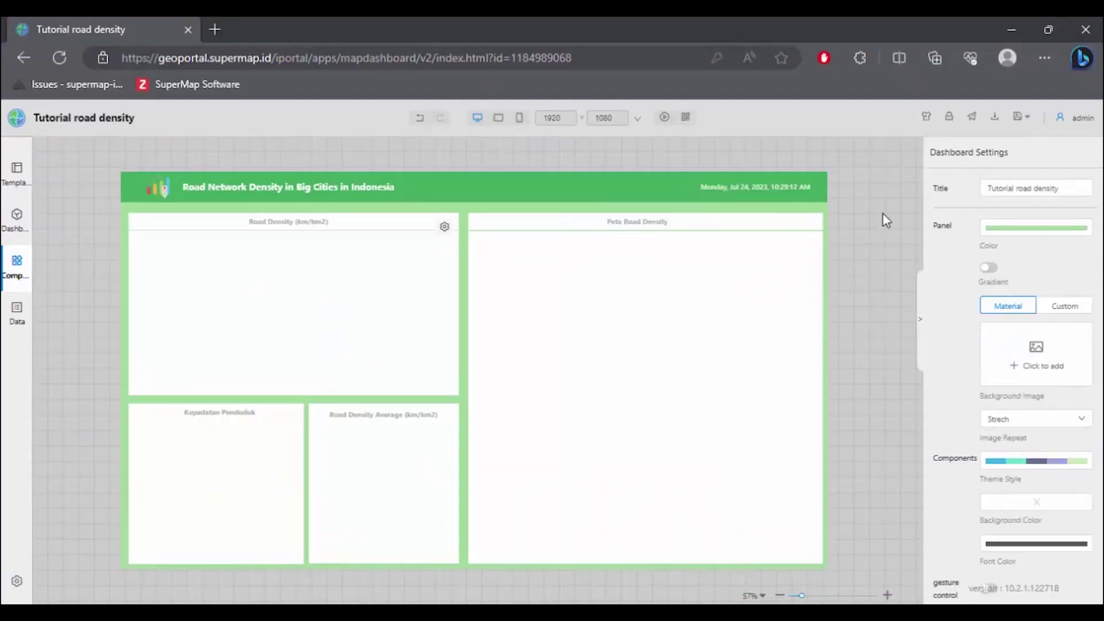
Move the Road Density Average (km/km2) title up slightly so it aligns with the Kepadatan Penduduk title
{"action": "left_click", "coordinate": [639, 222]}
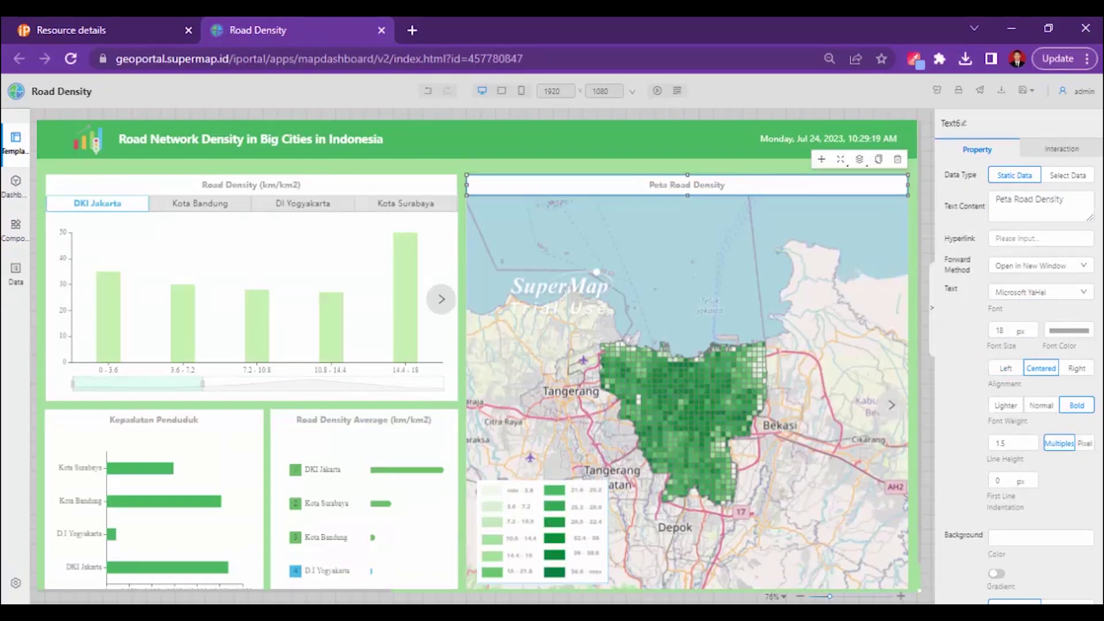
{"action": "left_click", "coordinate": [259, 557]}
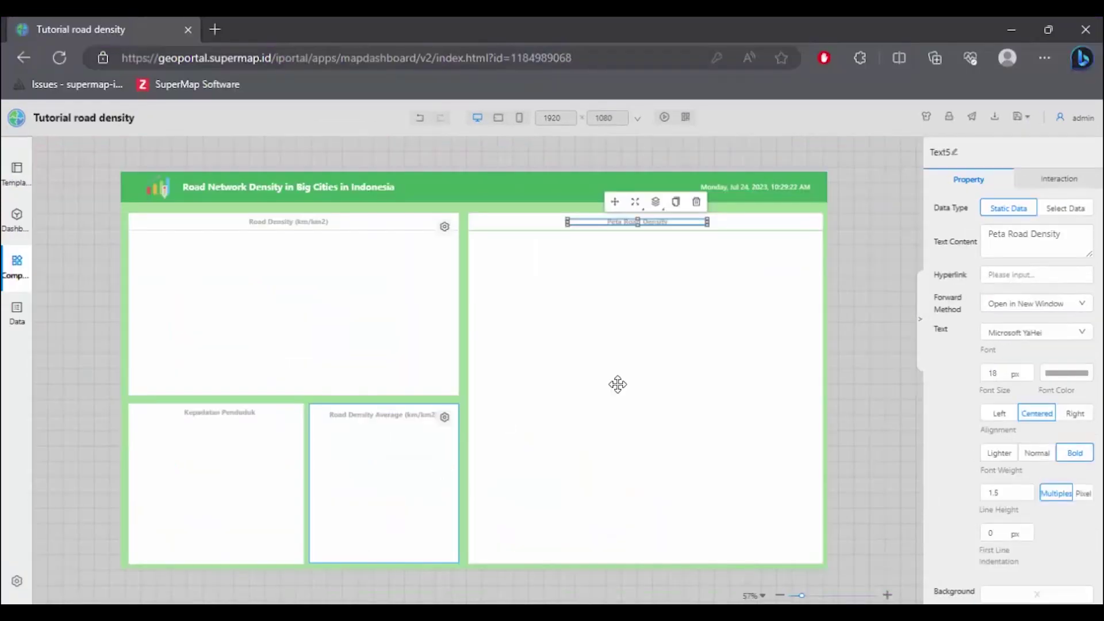
{"action": "left_click_drag", "start_coordinate": [805, 598], "coordinate": [815, 599]}
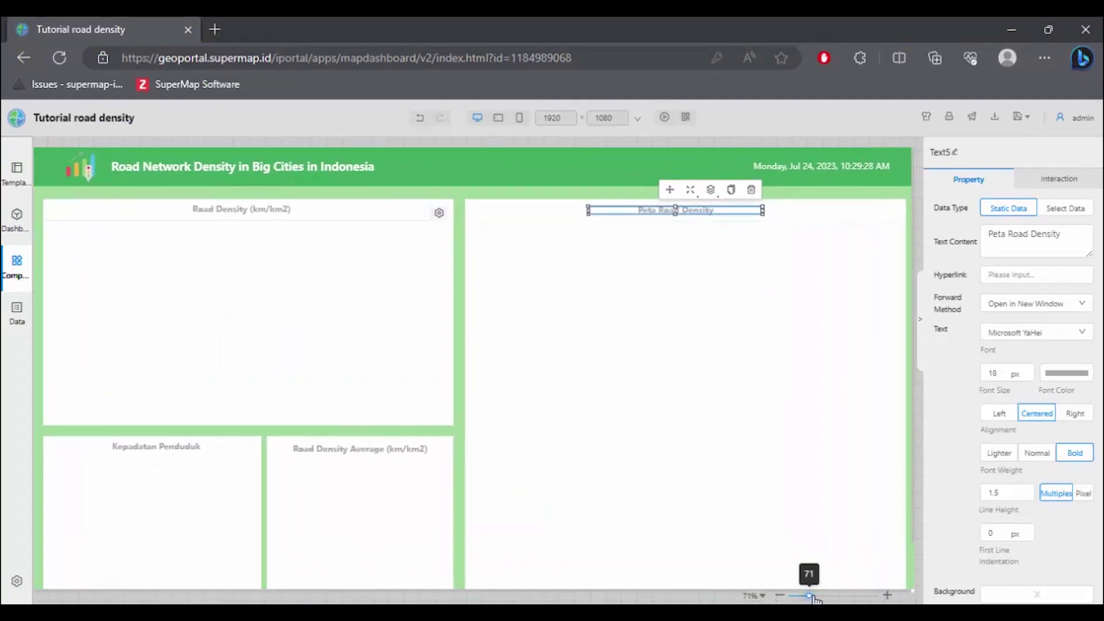
{"action": "left_click", "coordinate": [216, 210]}
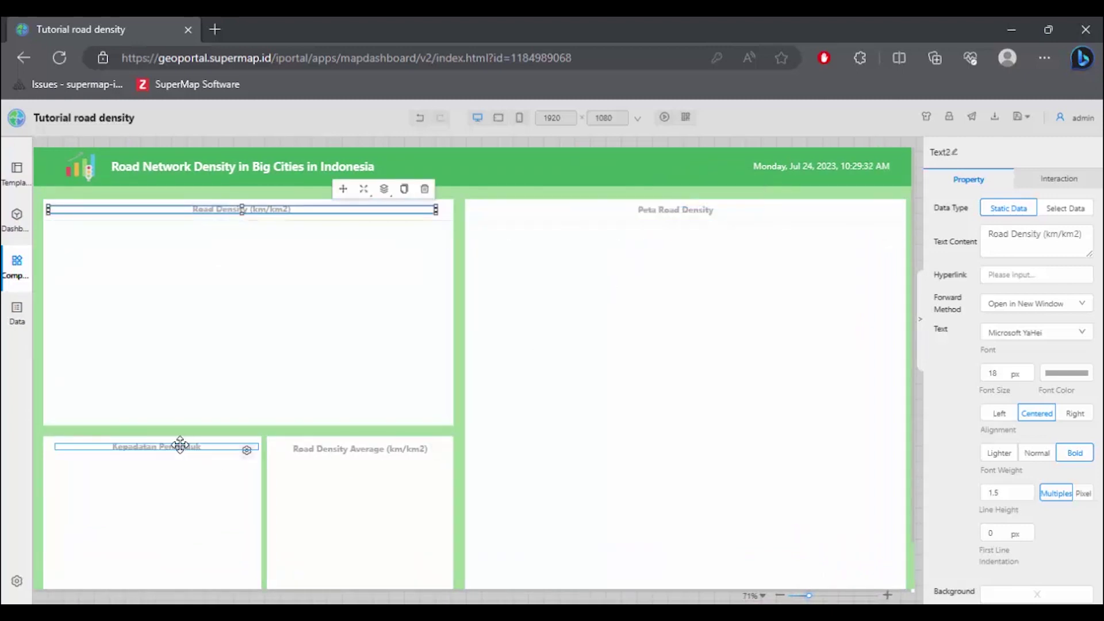
{"action": "left_click", "coordinate": [384, 452]}
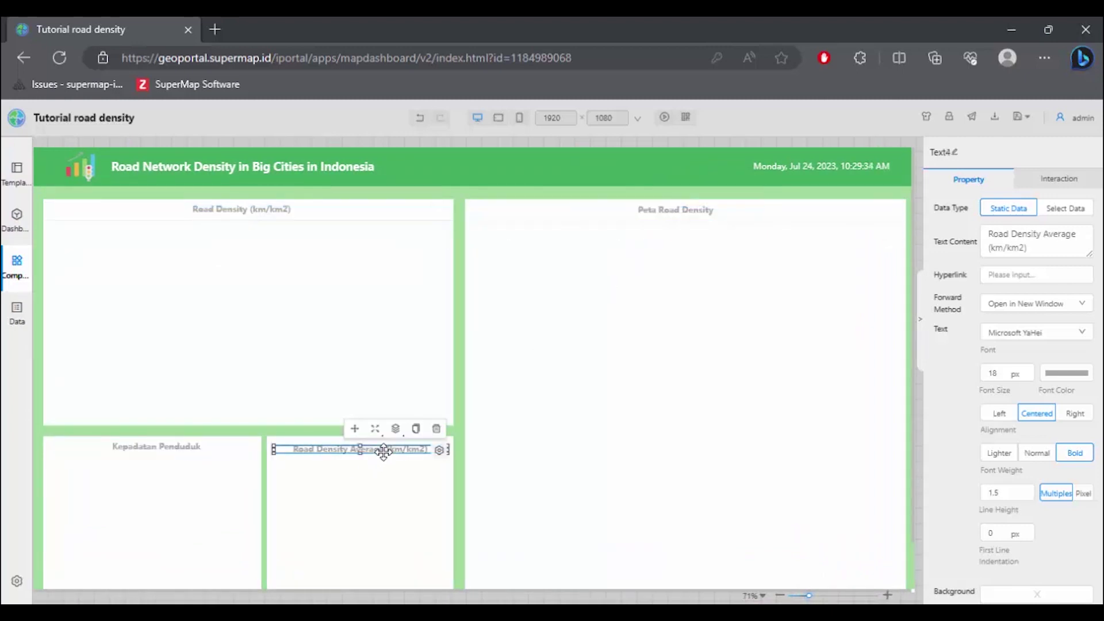
{"action": "left_click_drag", "start_coordinate": [384, 452], "coordinate": [383, 452]}
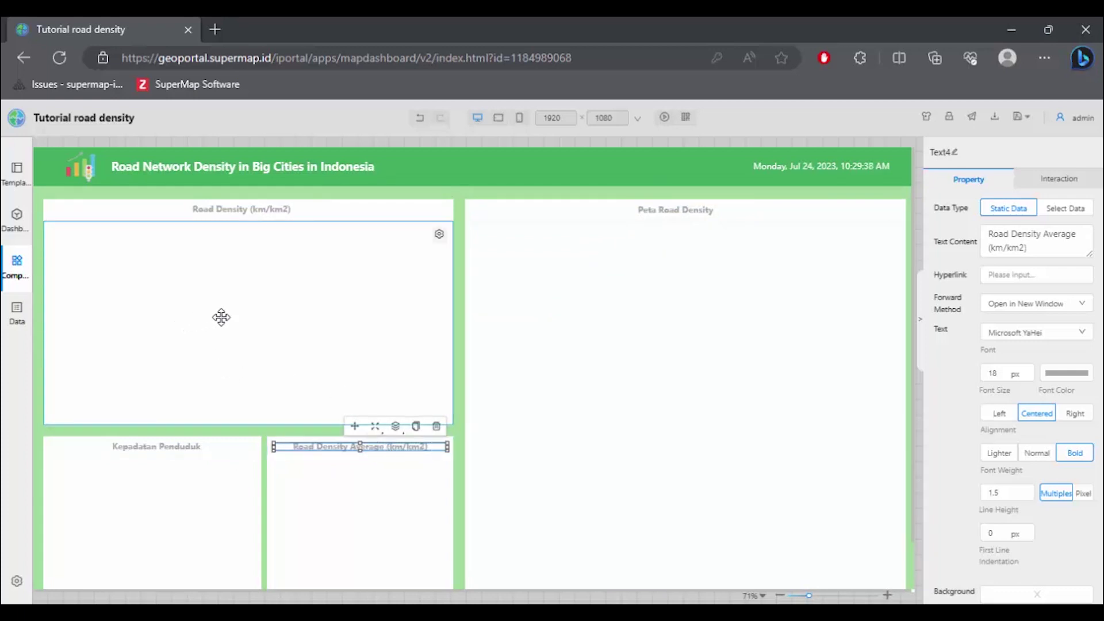
{"action": "left_click", "coordinate": [222, 209]}
{"action": "scroll", "coordinate": [222, 208], "scroll_direction": "down", "scroll_amount": 1}
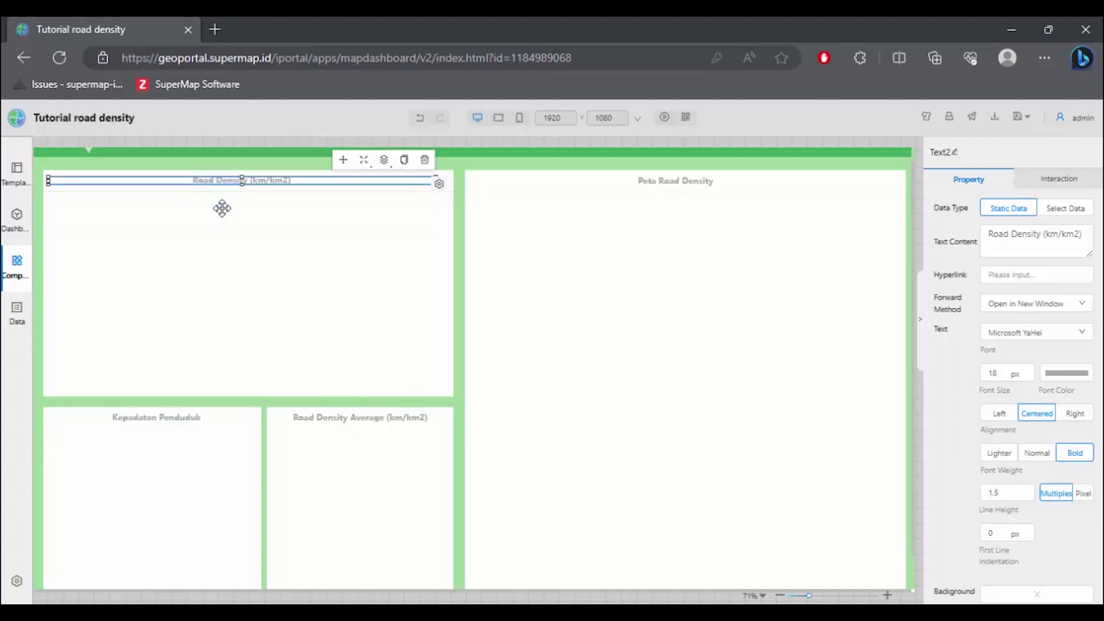
{"action": "left_click", "coordinate": [222, 208]}
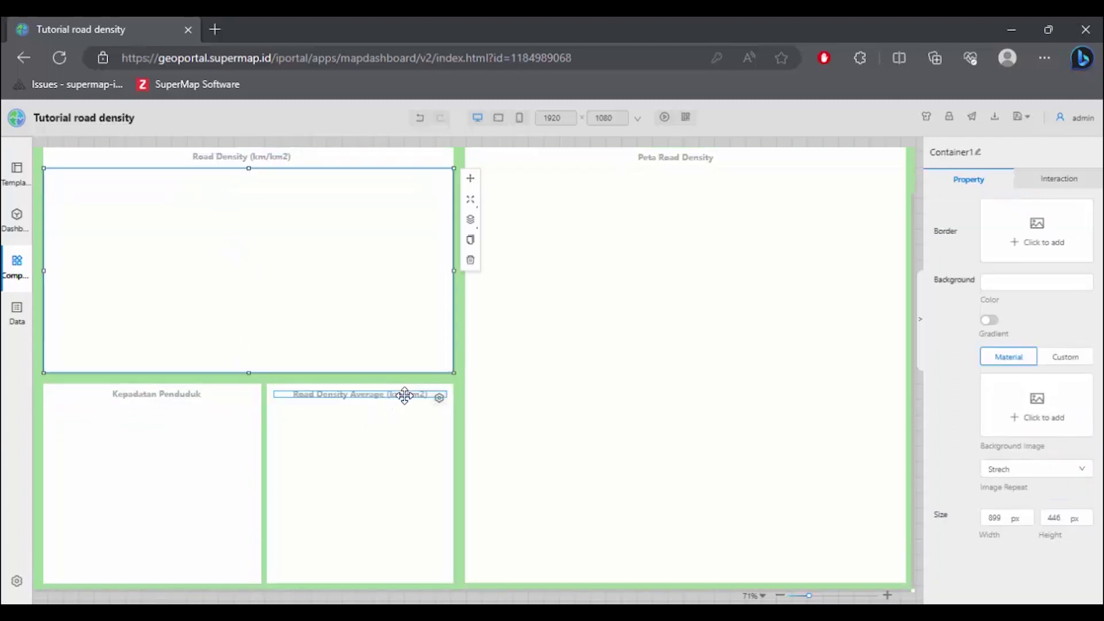
Extend the Kepadatan Penduduk panel's lower container slightly upward to close the gap beneath its title strip
{"action": "left_click", "coordinate": [399, 488]}
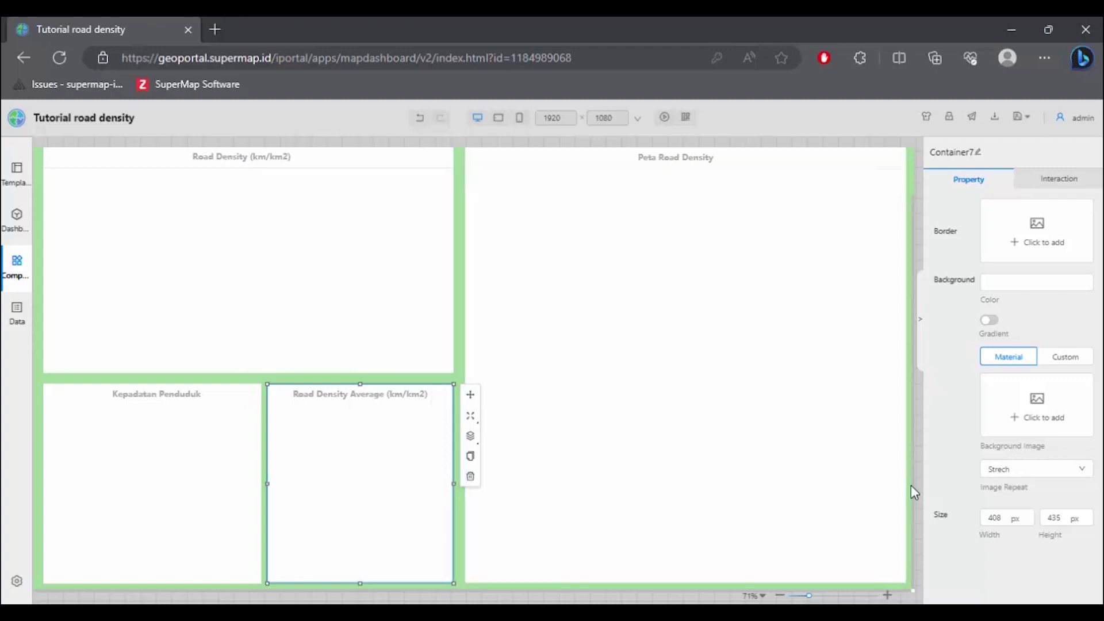
{"action": "left_click", "coordinate": [921, 319]}
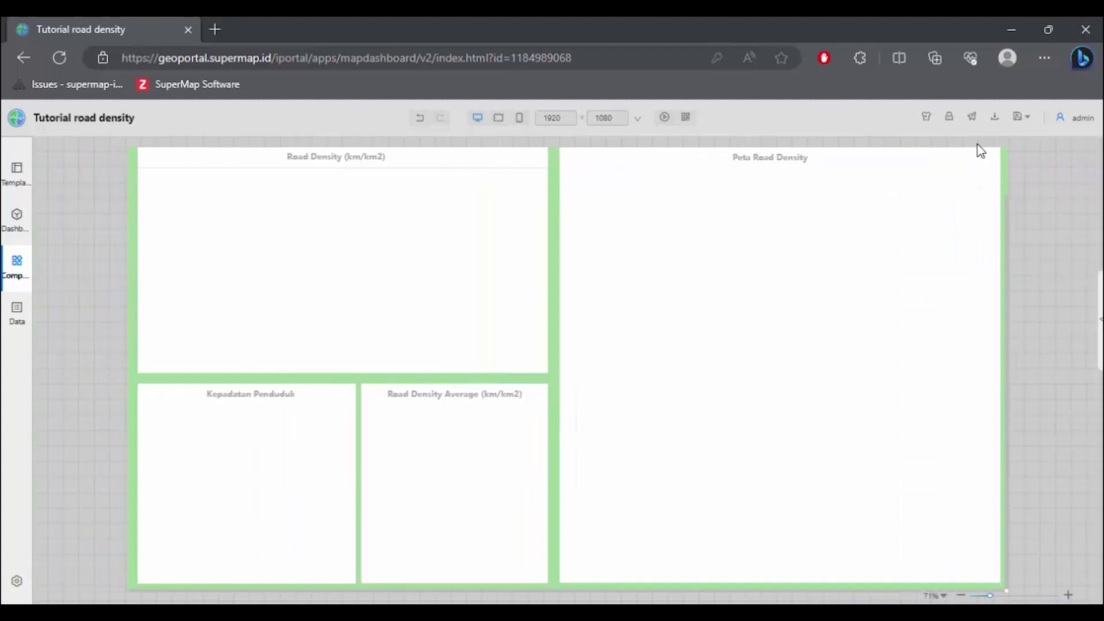
{"action": "left_click", "coordinate": [936, 596]}
{"action": "left_click", "coordinate": [937, 529]}
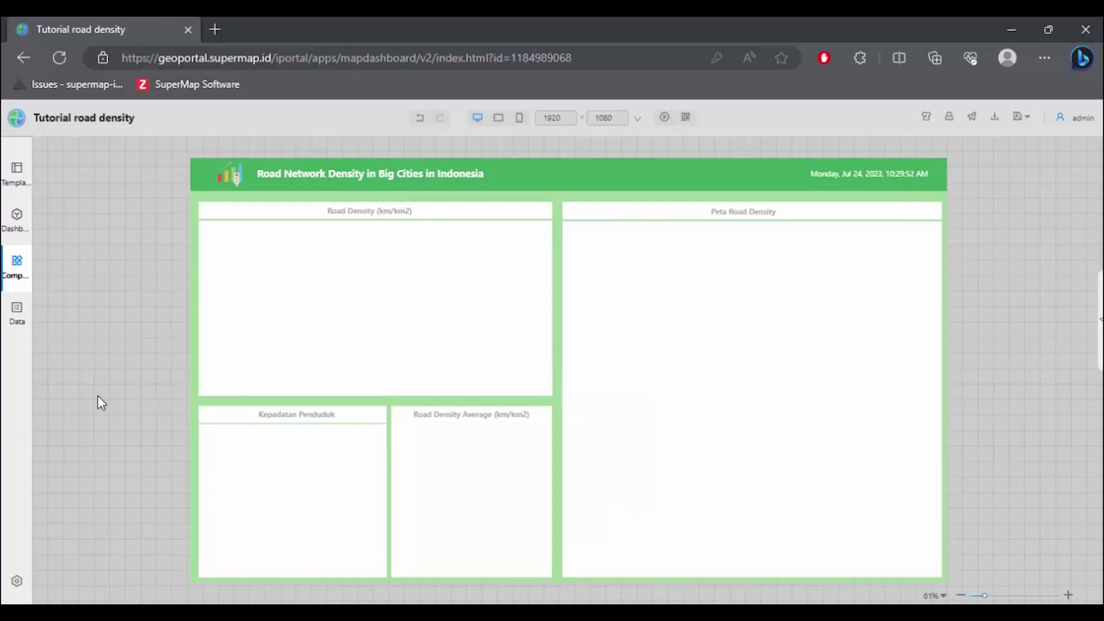
{"action": "mouse_move", "coordinate": [375, 421]}
{"action": "left_click", "coordinate": [299, 432]}
{"action": "left_click_drag", "start_coordinate": [295, 426], "coordinate": [295, 426]}
{"action": "left_click", "coordinate": [127, 404]}
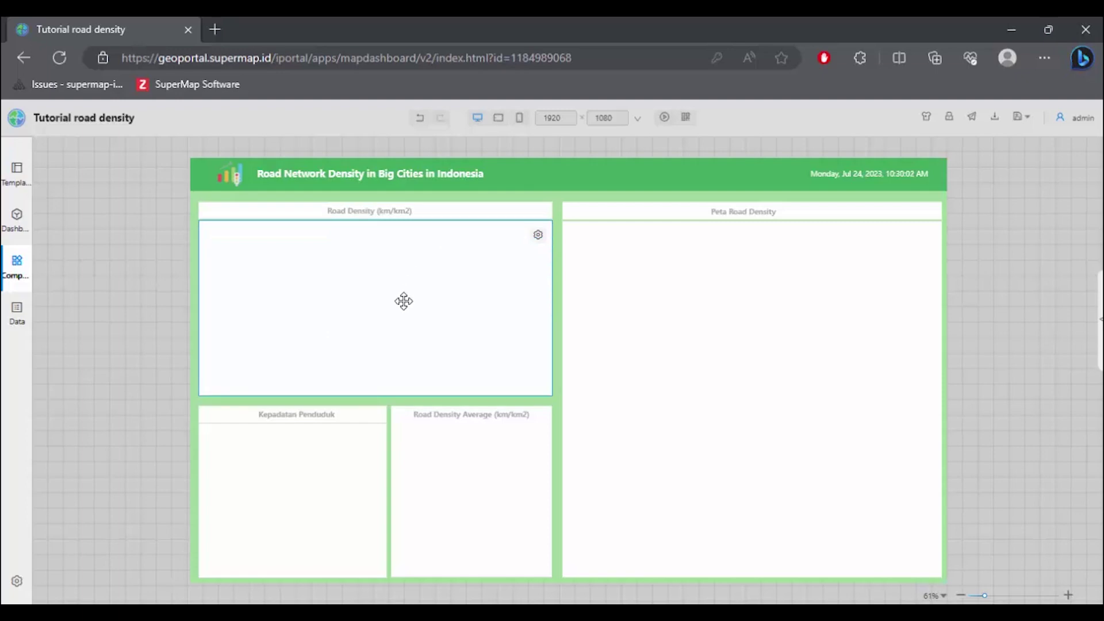
Extend the top edges of the Road Density (km/km2) and Peta Road Density containers up to meet their title strips
{"action": "left_click", "coordinate": [406, 279]}
{"action": "left_click_drag", "start_coordinate": [378, 220], "coordinate": [378, 221]}
{"action": "left_click", "coordinate": [1003, 239]}
{"action": "left_click", "coordinate": [750, 225]}
{"action": "left_click_drag", "start_coordinate": [751, 223], "coordinate": [750, 223]}
{"action": "left_click", "coordinate": [1002, 252]}
Fit the Road Density (km/km2) container directly beneath its title strip, closing the gap, and save the dashboard
{"action": "left_click", "coordinate": [417, 313]}
{"action": "left_click", "coordinate": [383, 246]}
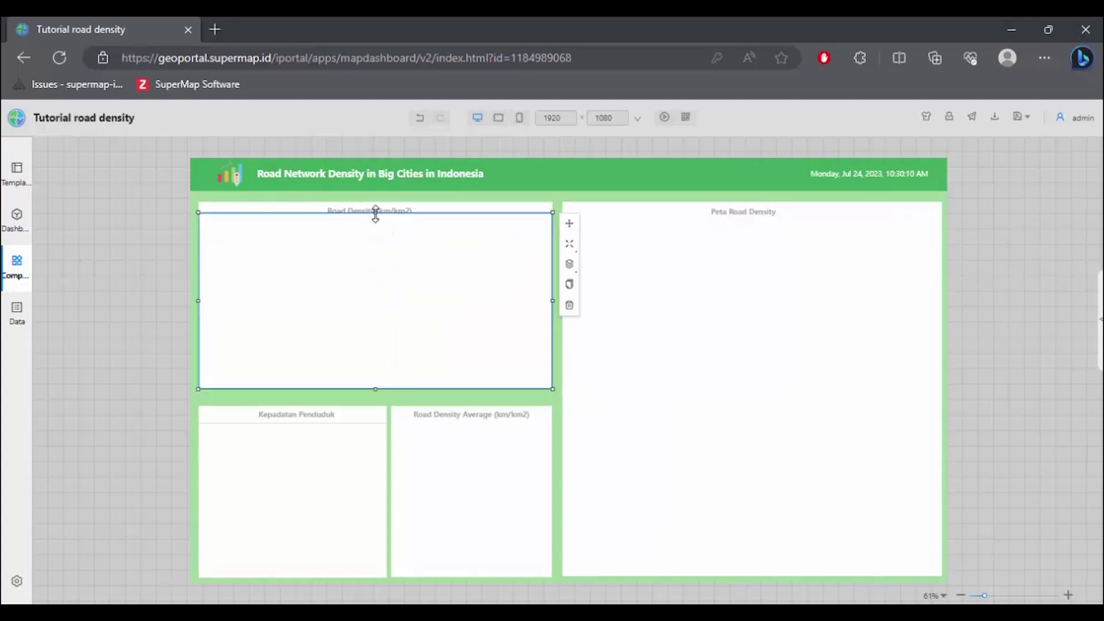
{"action": "left_click", "coordinate": [113, 319]}
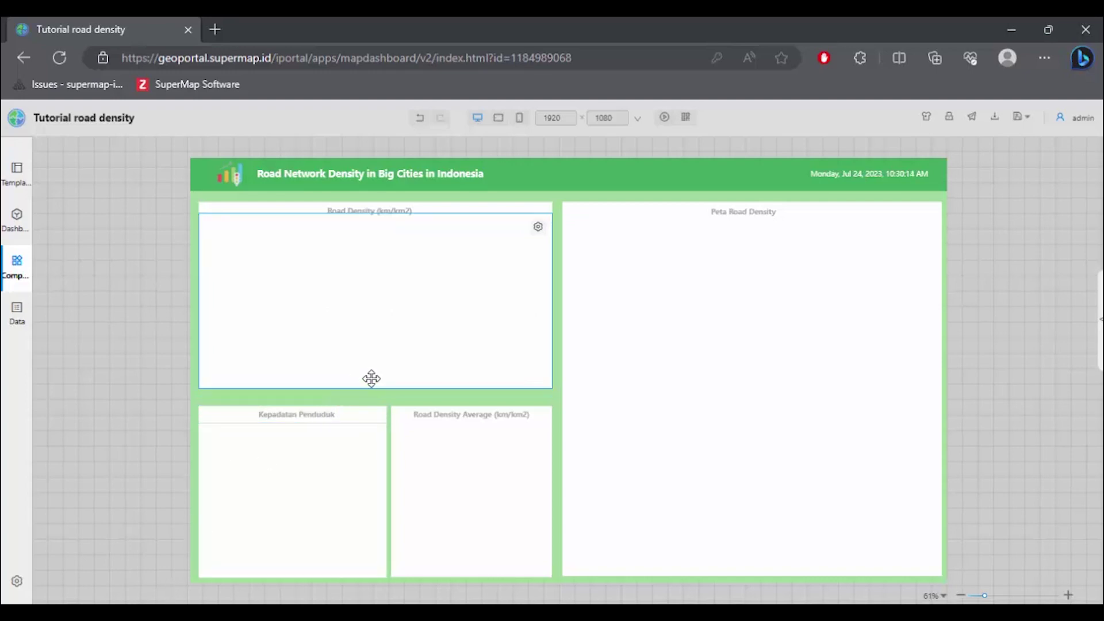
{"action": "left_click", "coordinate": [379, 346]}
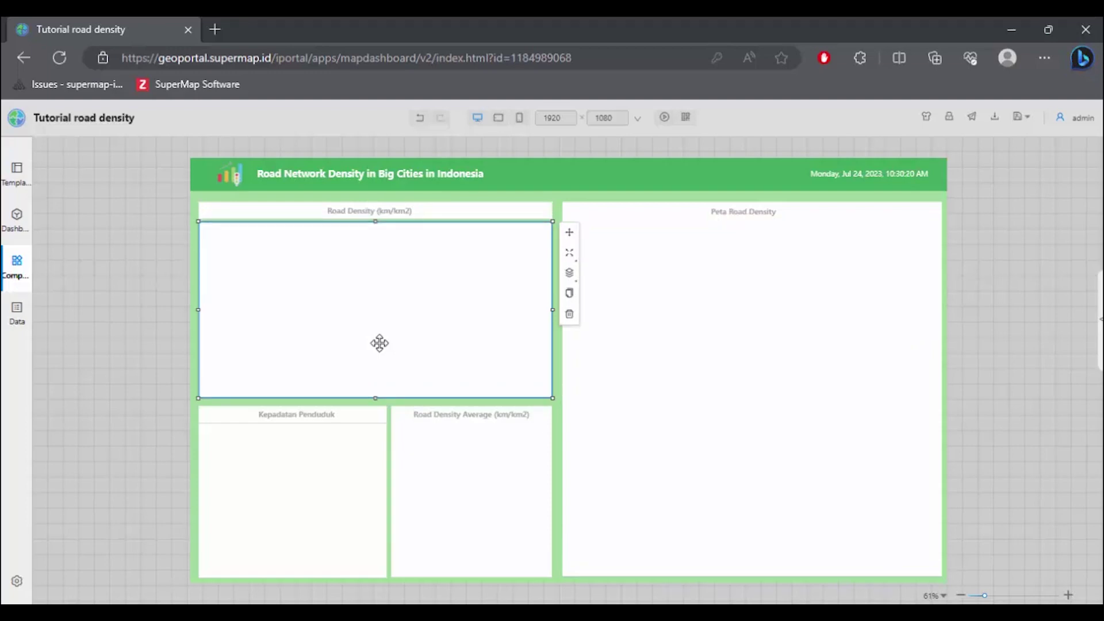
{"action": "left_click_drag", "start_coordinate": [379, 224], "coordinate": [374, 219]}
{"action": "left_click", "coordinate": [119, 261]}
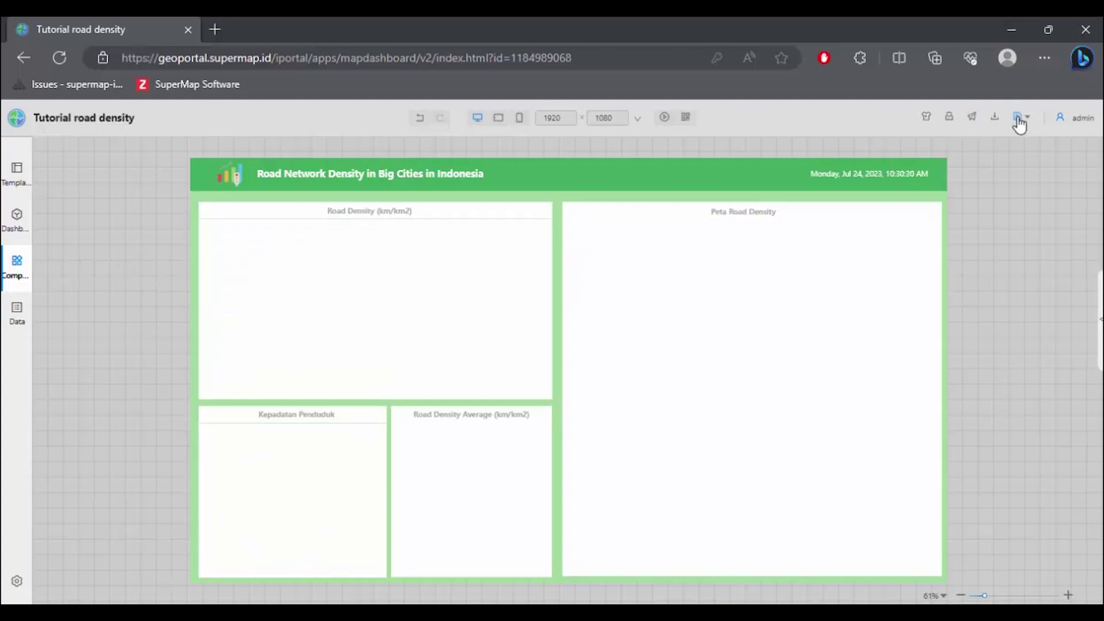
{"action": "key", "text": "ctrl+s"}
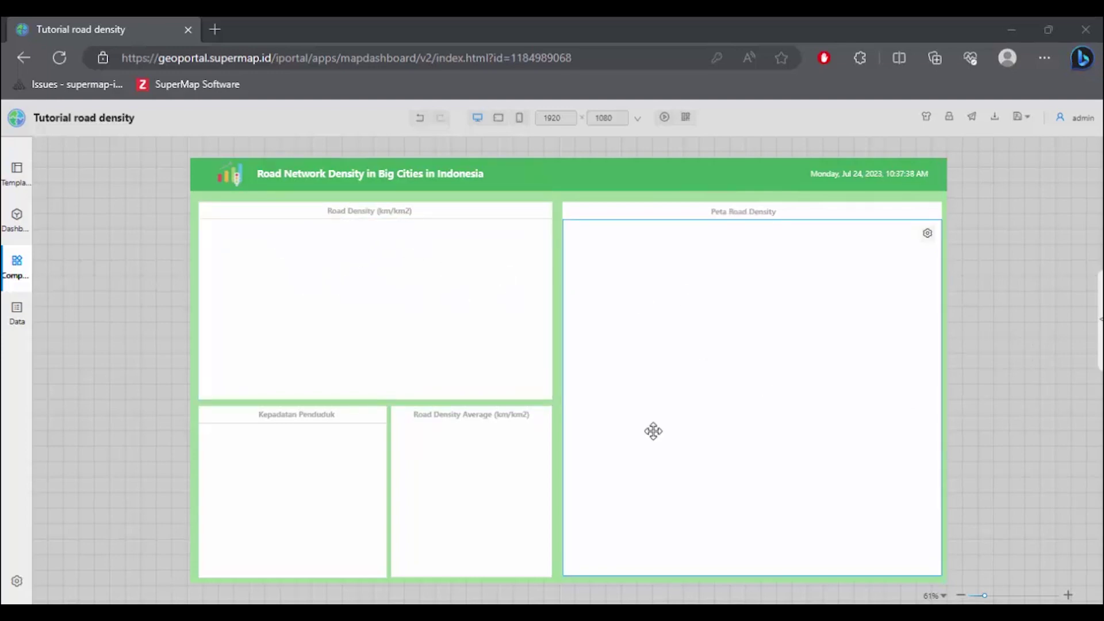
Switch to the Chrome reference dashboard and examine the city tabs of the Road Density chart and the Peta Road Density map
{"action": "key", "text": "alt+Tab"}
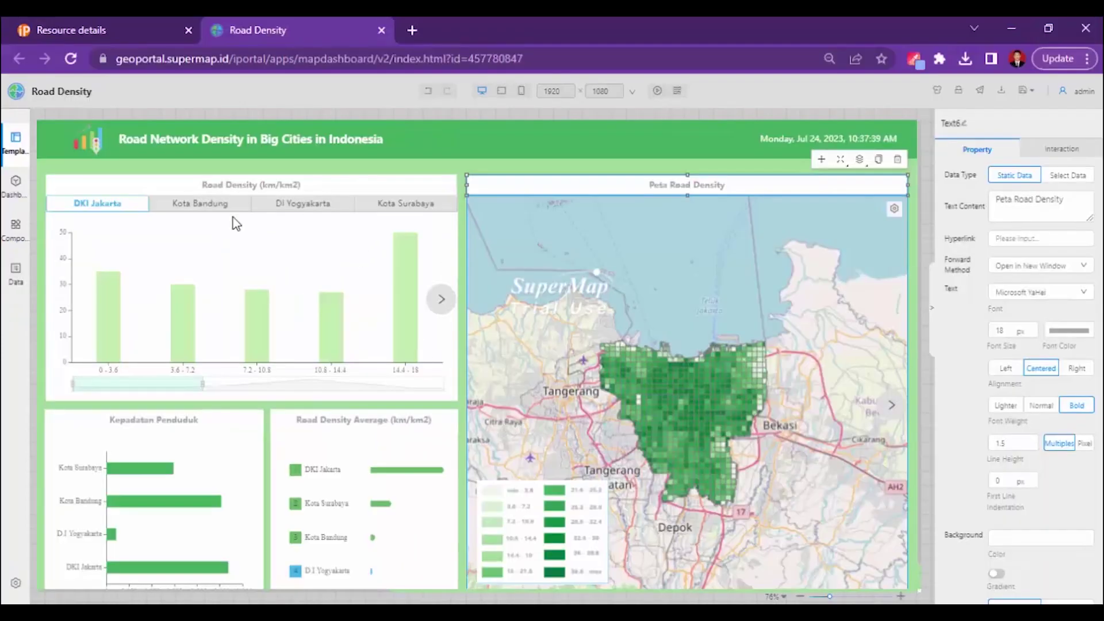
{"action": "left_click", "coordinate": [193, 213]}
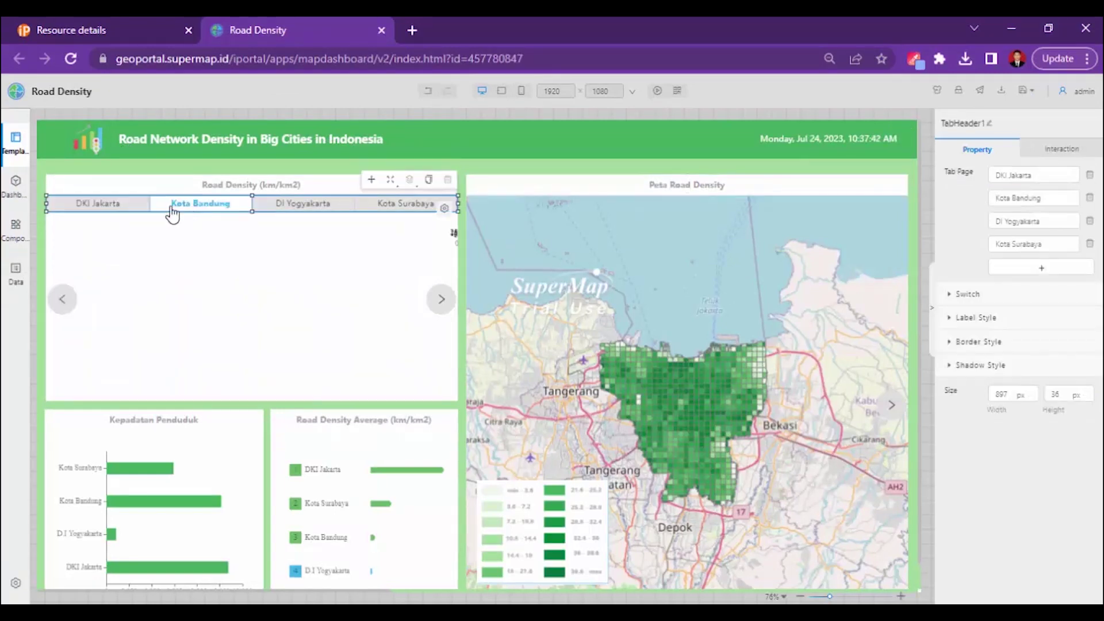
{"action": "left_click", "coordinate": [296, 209]}
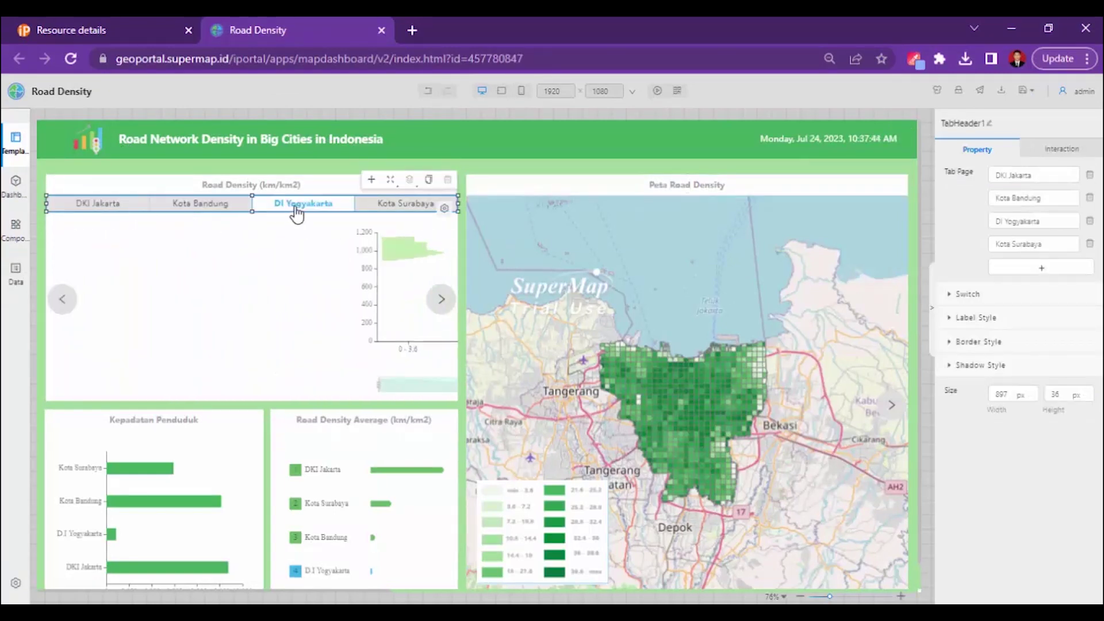
{"action": "left_click", "coordinate": [380, 210]}
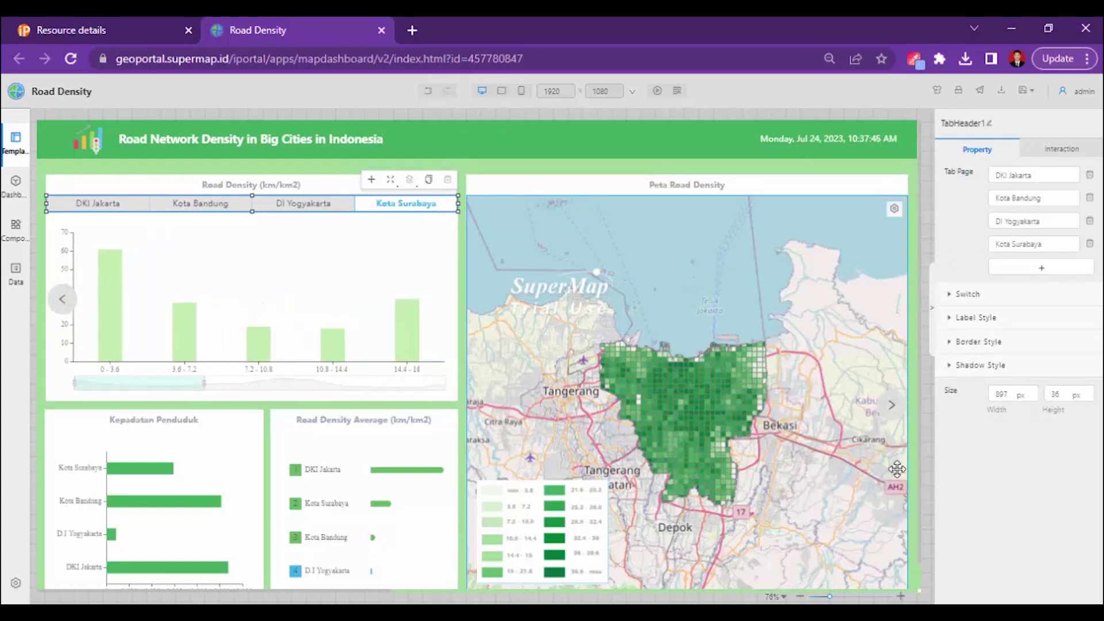
{"action": "scroll", "coordinate": [512, 452], "scroll_direction": "down", "scroll_amount": 1}
{"action": "left_click", "coordinate": [642, 584]}
{"action": "left_click", "coordinate": [642, 584]}
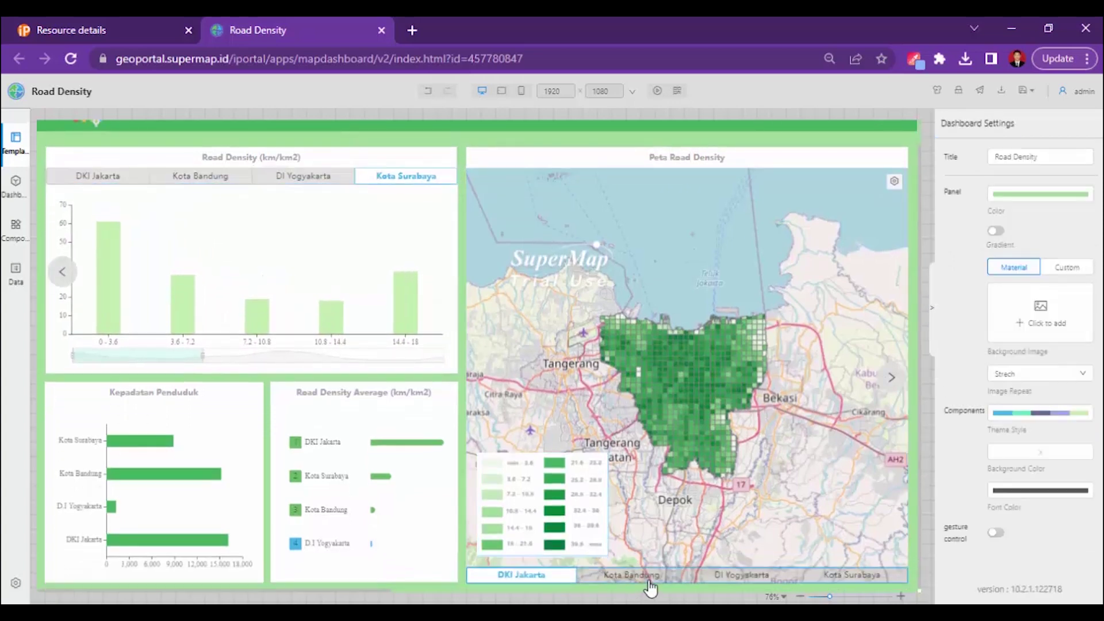
{"action": "left_click", "coordinate": [711, 584]}
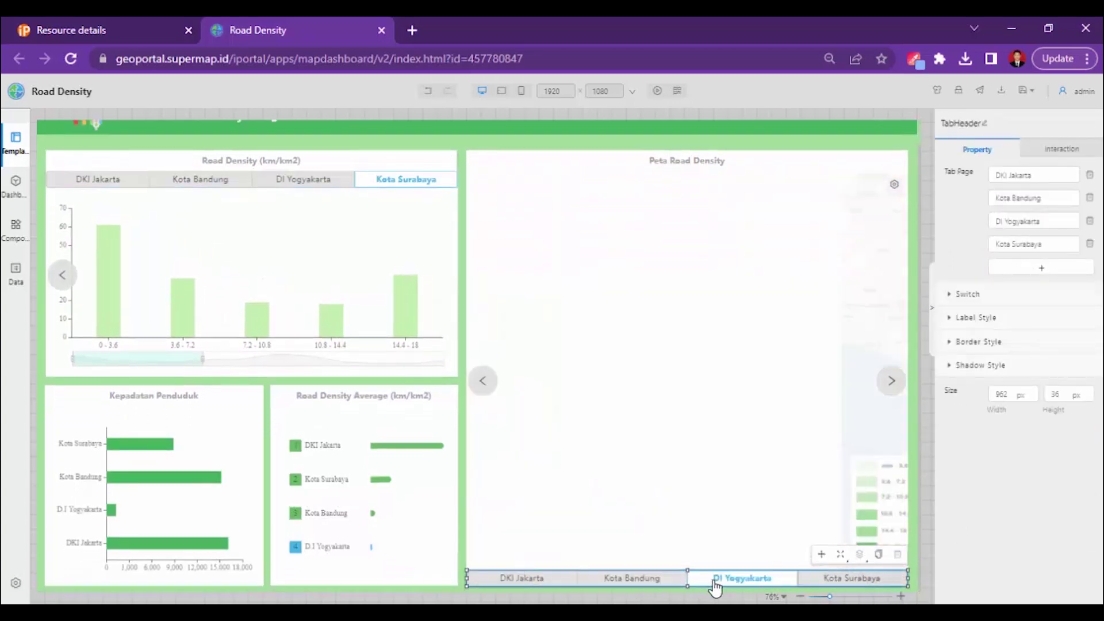
{"action": "left_click", "coordinate": [832, 584]}
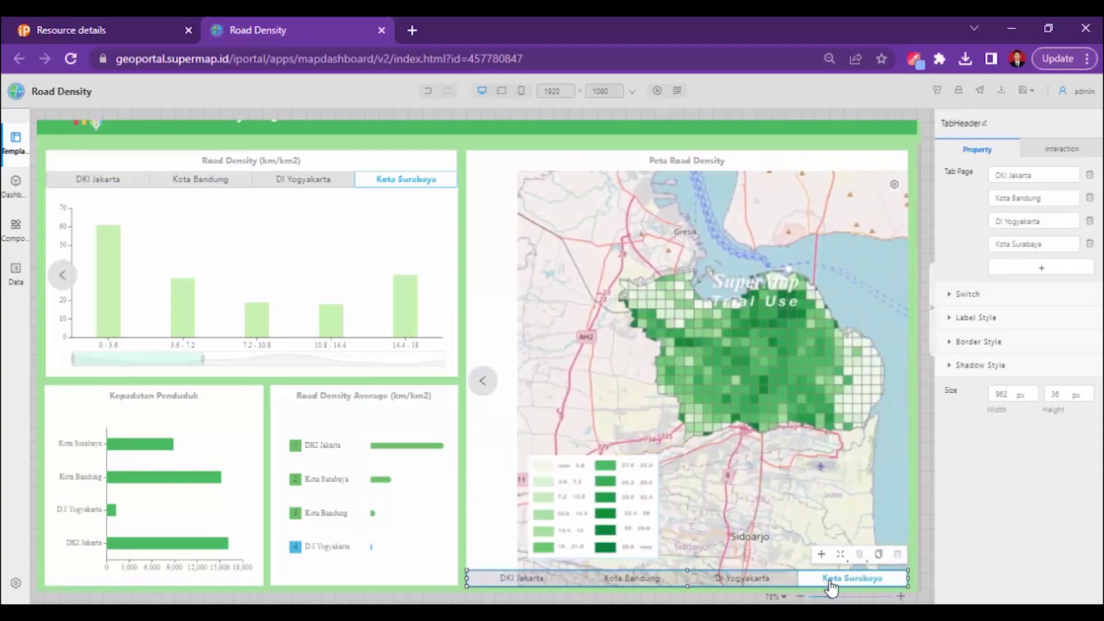
{"action": "left_click", "coordinate": [518, 580]}
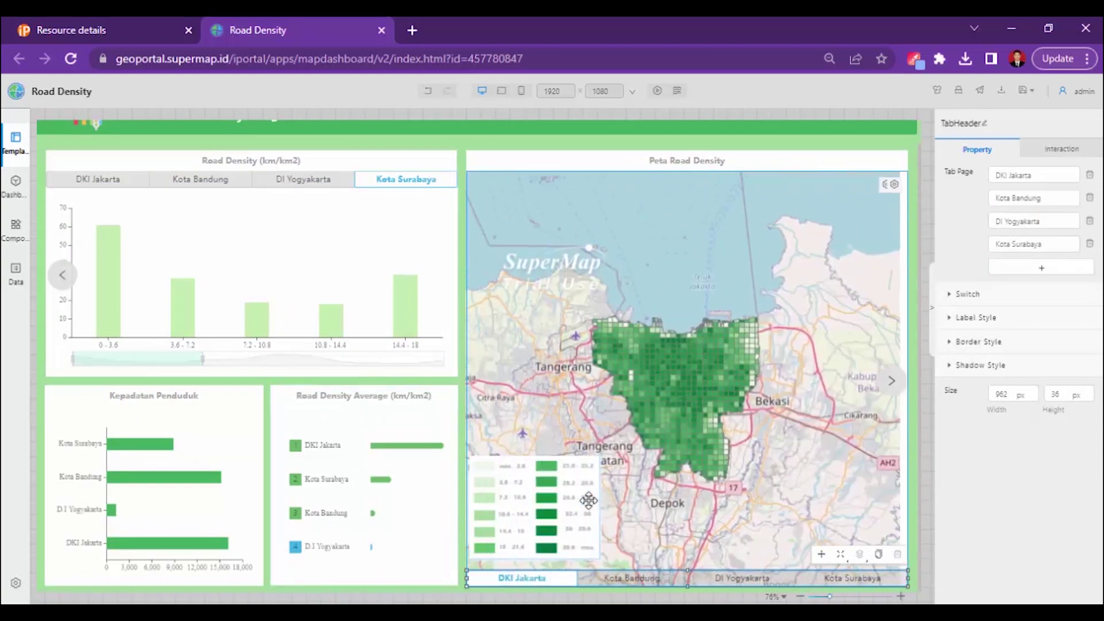
{"action": "scroll", "coordinate": [589, 500], "scroll_direction": "up", "scroll_amount": 1}
{"action": "scroll", "coordinate": [589, 500], "scroll_direction": "down", "scroll_amount": 1}
{"action": "scroll", "coordinate": [591, 507], "scroll_direction": "up", "scroll_amount": 1}
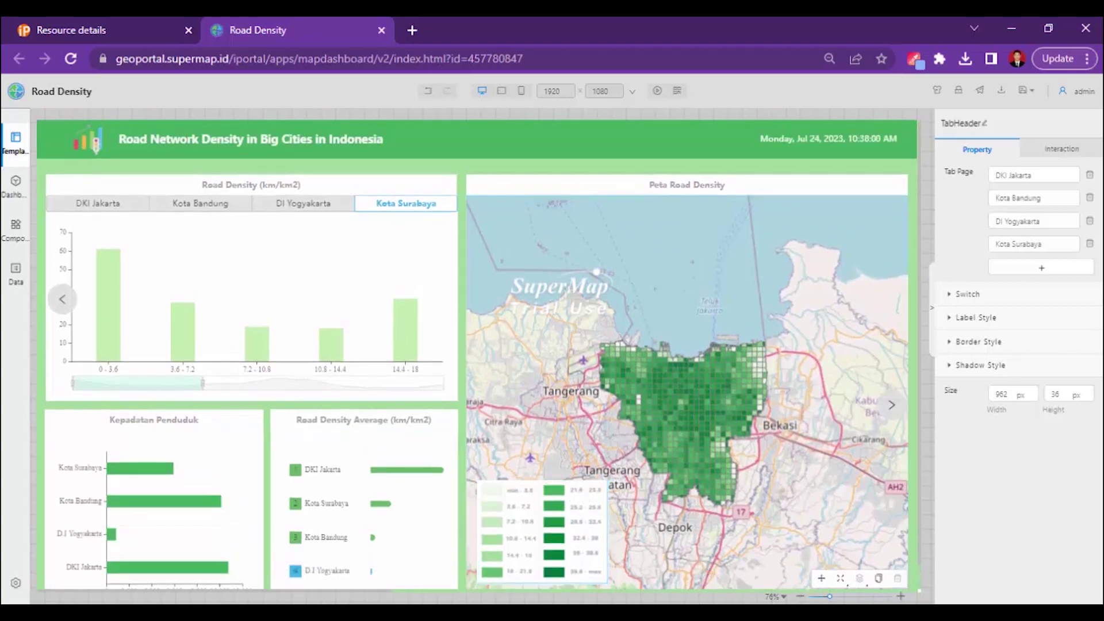
Switch back to the Edge dashboard, add a Tab layout component under the Road Density (km/km2) title and resize it to fill that container
{"action": "key", "text": "alt+Tab"}
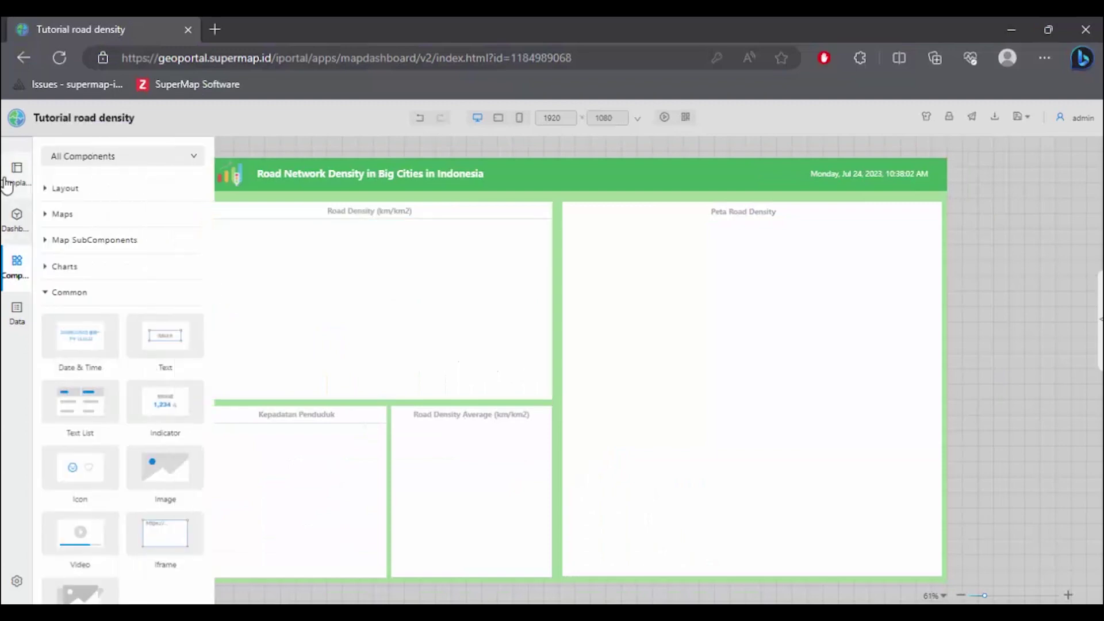
{"action": "left_click", "coordinate": [49, 189]}
{"action": "left_click_drag", "start_coordinate": [167, 226], "coordinate": [367, 293]}
{"action": "left_click_drag", "start_coordinate": [514, 390], "coordinate": [556, 393]}
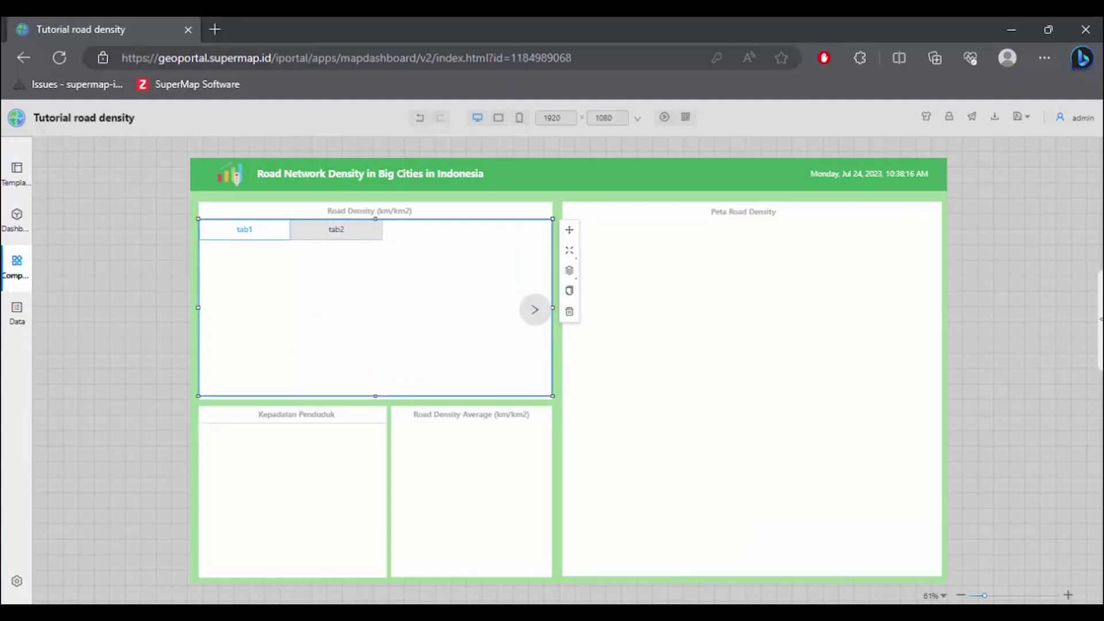
{"action": "left_click", "coordinate": [1068, 596]}
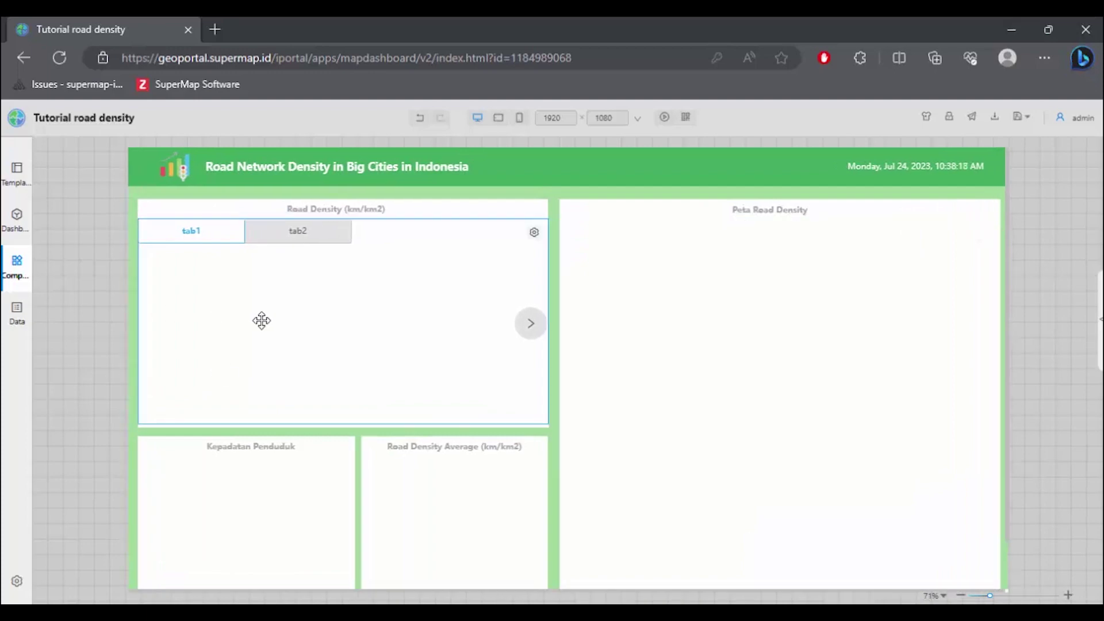
{"action": "left_click_drag", "start_coordinate": [344, 428], "coordinate": [344, 430]}
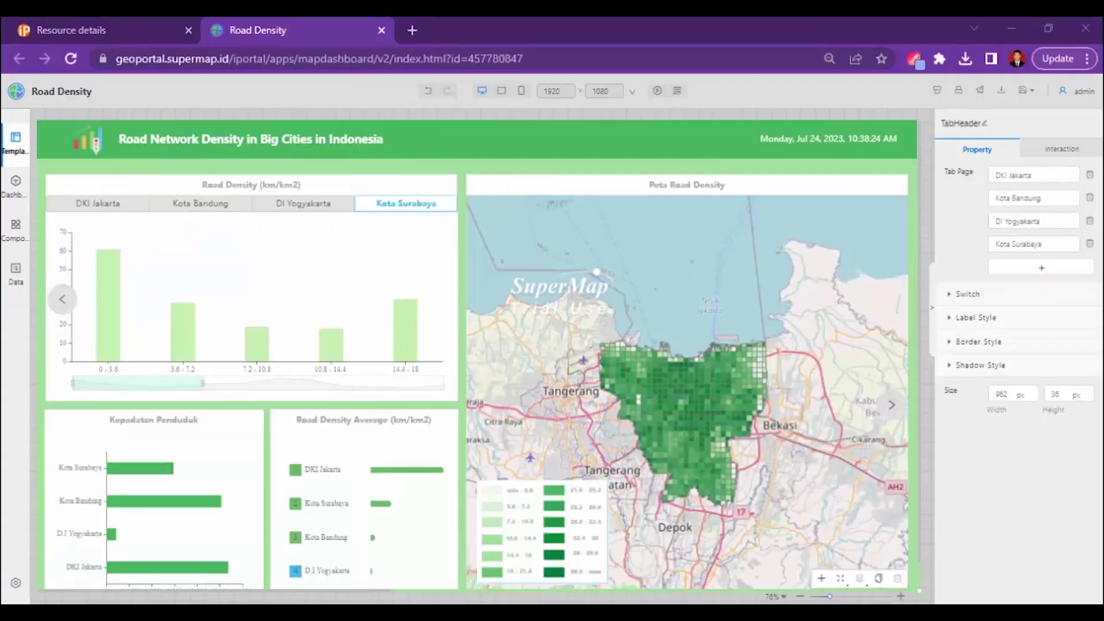
{"action": "scroll", "coordinate": [711, 587], "scroll_direction": "down", "scroll_amount": 1}
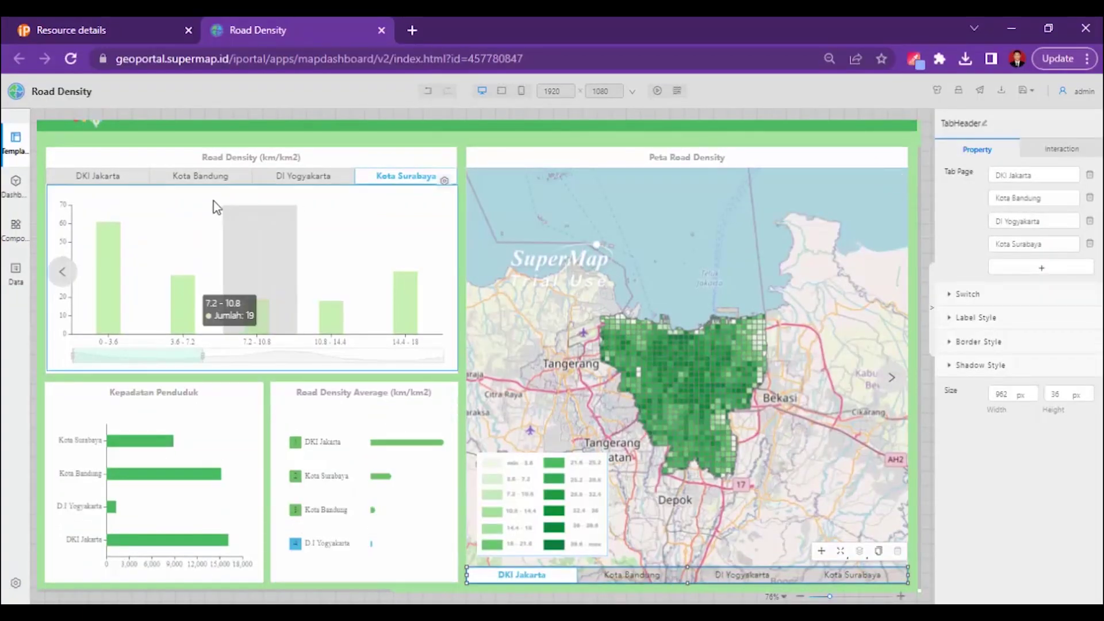
{"action": "scroll", "coordinate": [343, 498], "scroll_direction": "up", "scroll_amount": 1}
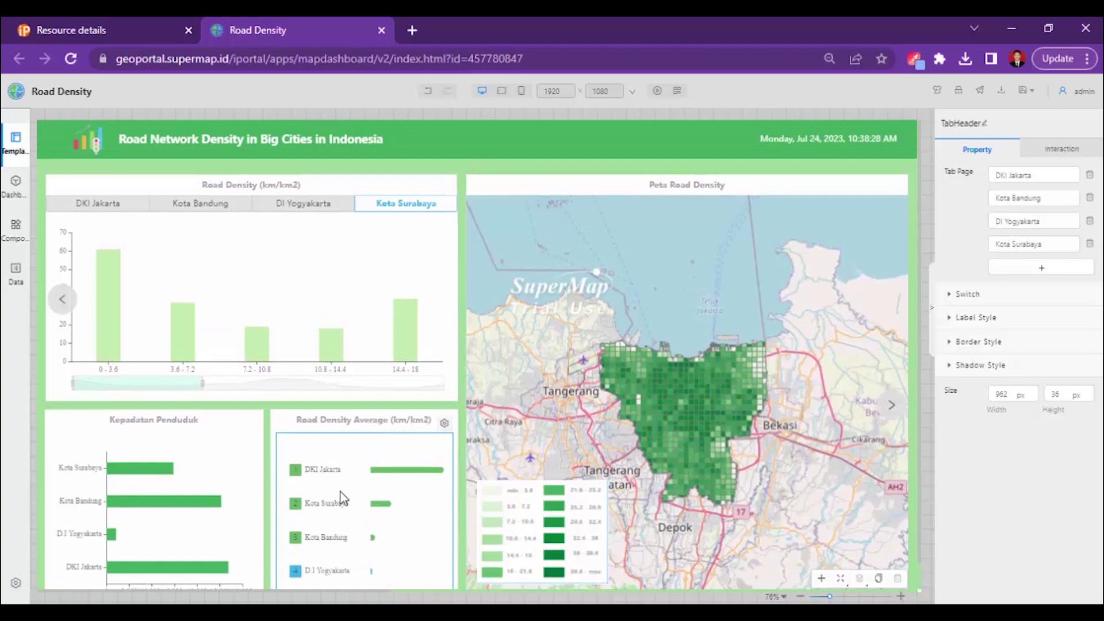
{"action": "scroll", "coordinate": [345, 498], "scroll_direction": "down", "scroll_amount": 1}
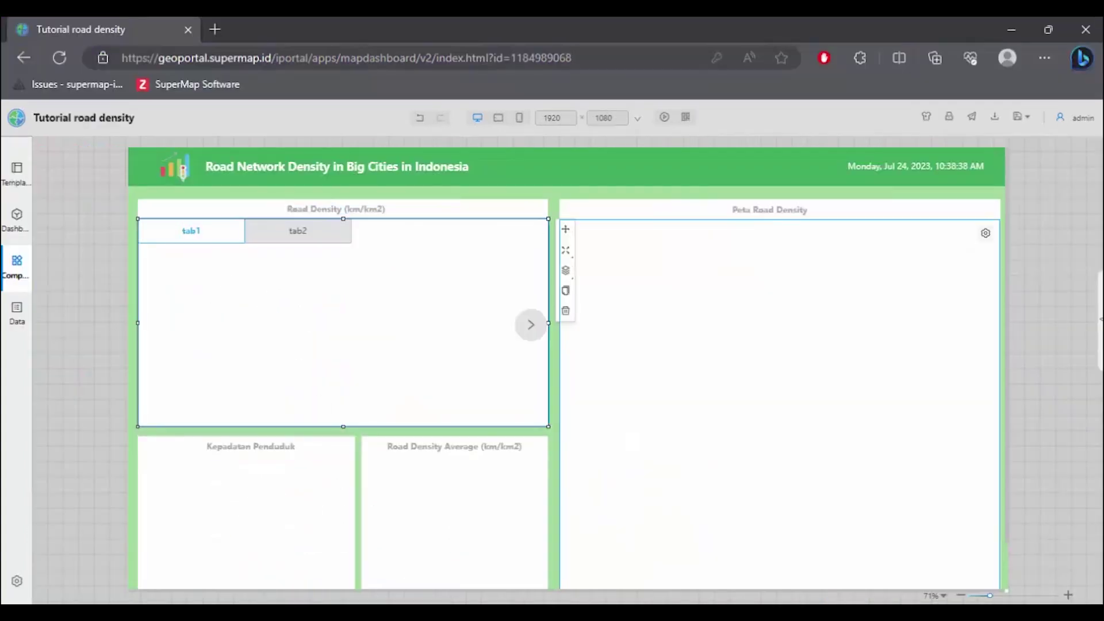
Rename the two pages of the Road Density tab component to DKI Jakarta and Kota Bandung
{"action": "left_click", "coordinate": [1100, 319]}
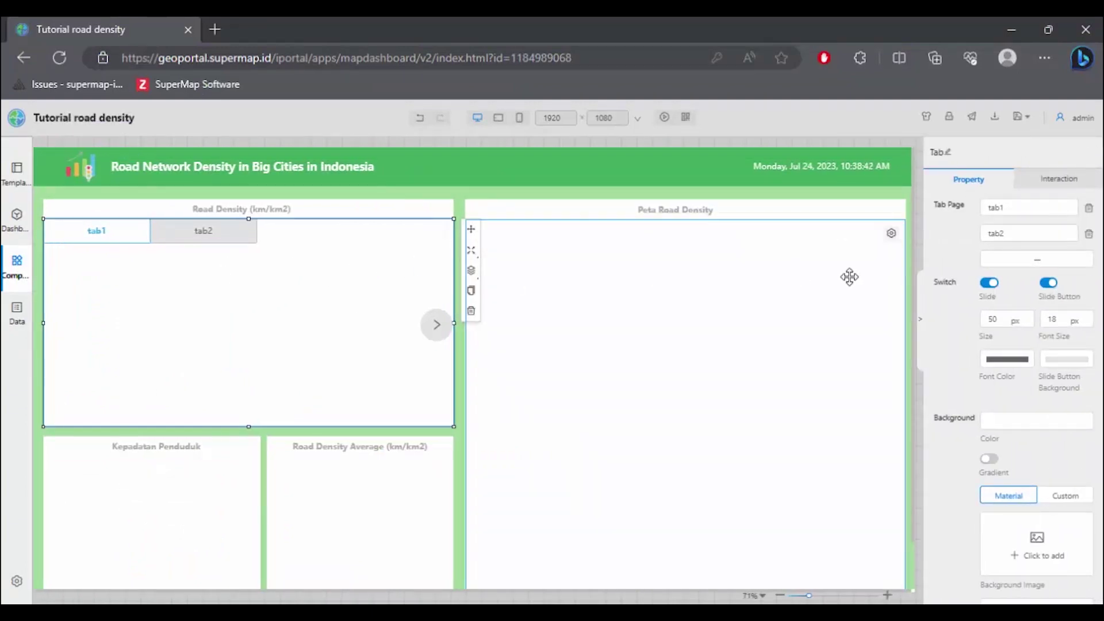
{"action": "left_click", "coordinate": [916, 316]}
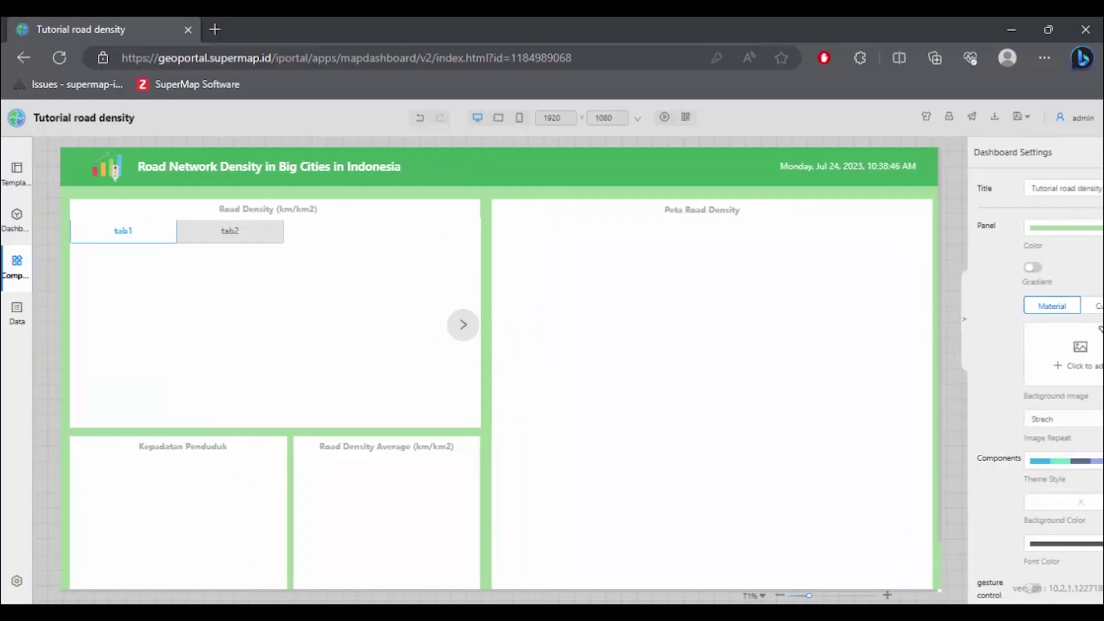
{"action": "left_click", "coordinate": [344, 295]}
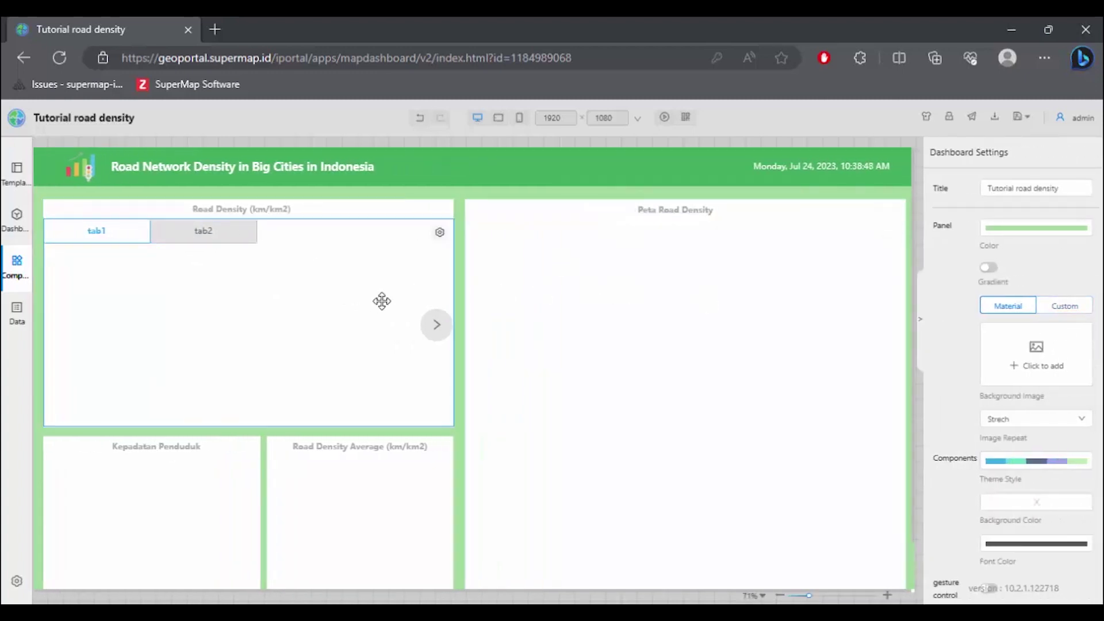
{"action": "left_click", "coordinate": [383, 299]}
{"action": "double_click", "coordinate": [1022, 208]}
{"action": "type", "text": "DKI Jaka"}
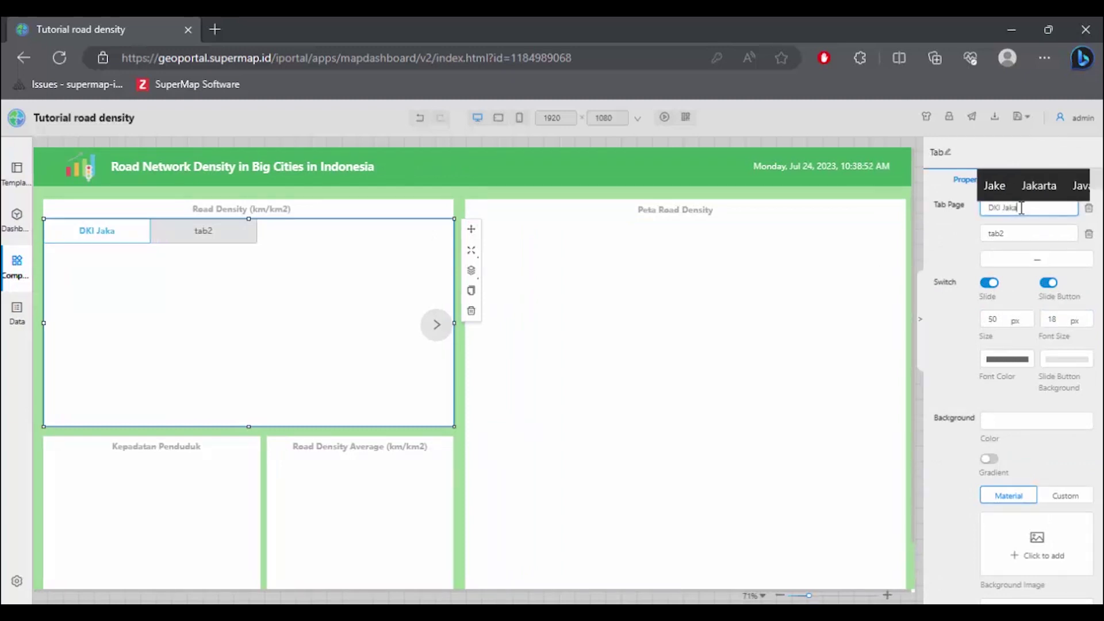
{"action": "type", "text": "rta"}
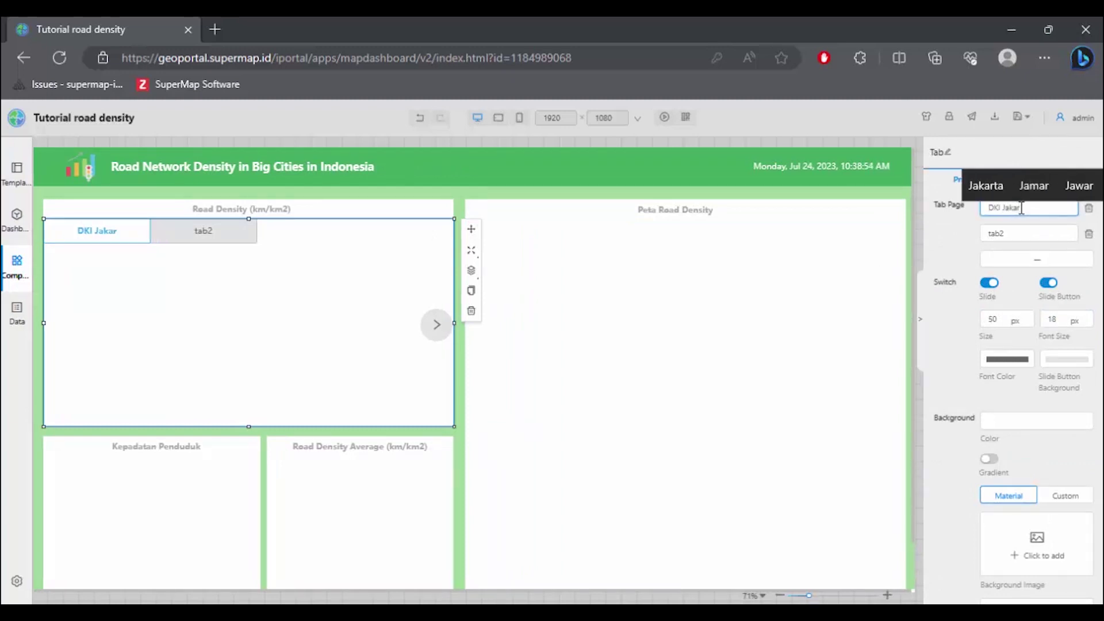
{"action": "double_click", "coordinate": [1020, 233]}
{"action": "type", "text": "Kota Ban"}
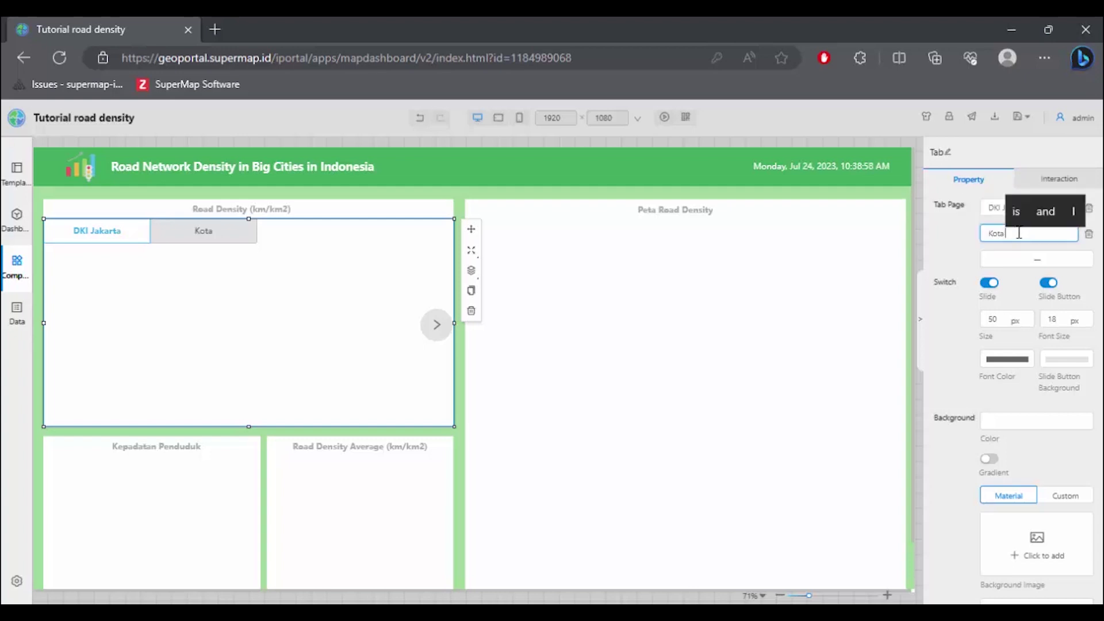
{"action": "type", "text": "dung"}
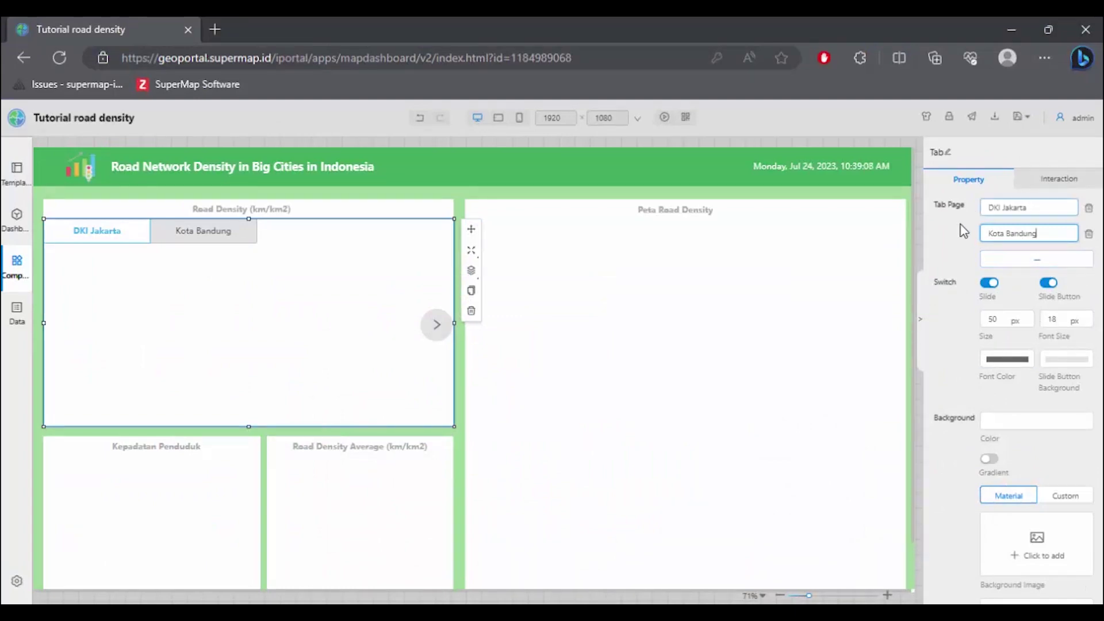
Add two more pages to the tab component and name the third page DI Yogyakarta
{"action": "left_click", "coordinate": [1037, 260]}
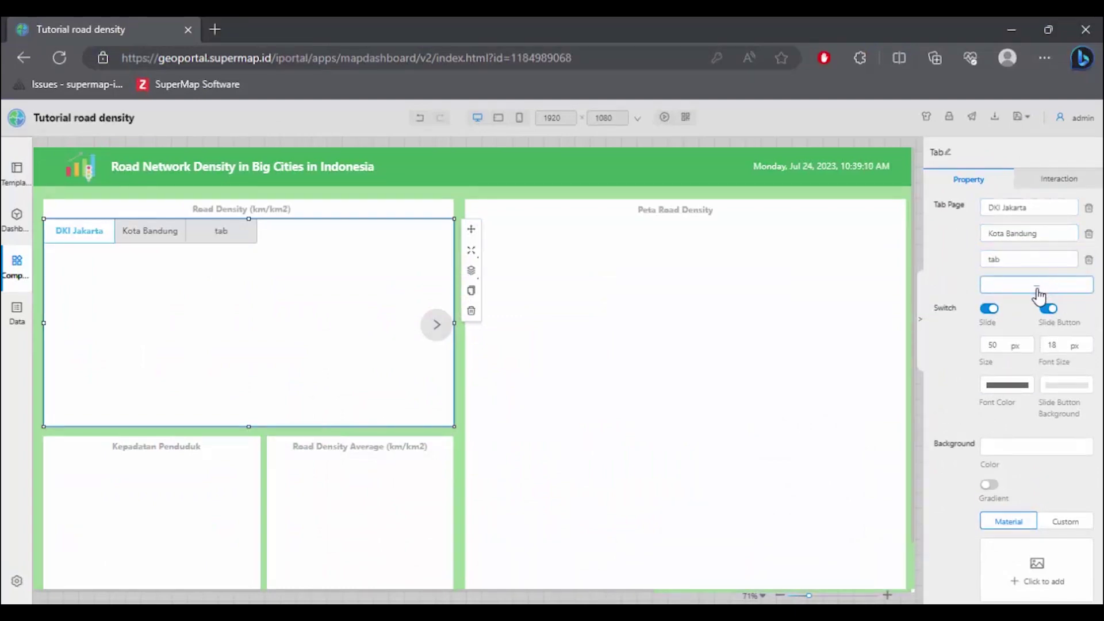
{"action": "left_click", "coordinate": [1037, 290]}
{"action": "left_click", "coordinate": [1013, 259]}
{"action": "key", "text": "ctrl+a"}
{"action": "type", "text": "DIYogyakarta"}
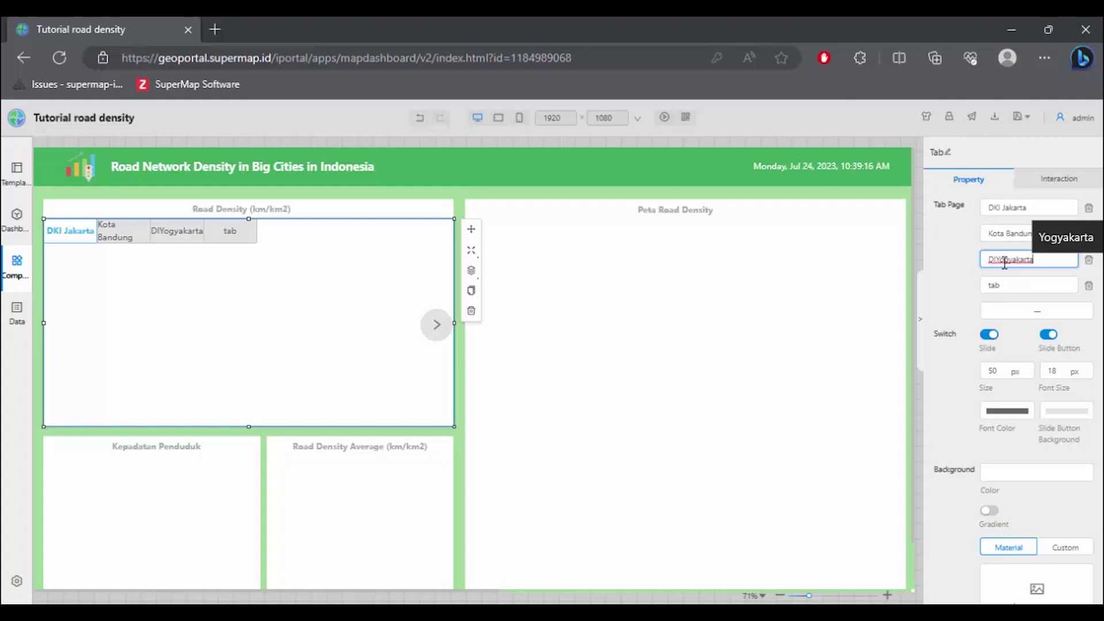
{"action": "right_click", "coordinate": [1000, 258]}
{"action": "left_click", "coordinate": [938, 318]}
Name the fourth page of the Road Density tab component Kota Surabaya
{"action": "double_click", "coordinate": [1005, 283]}
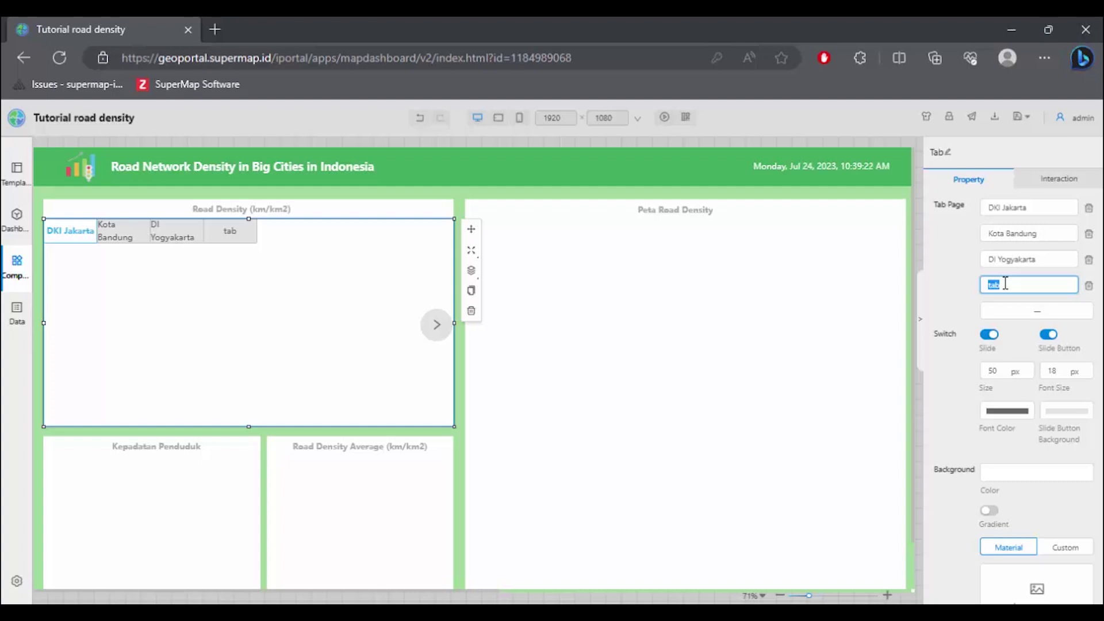
{"action": "type", "text": "Kota"}
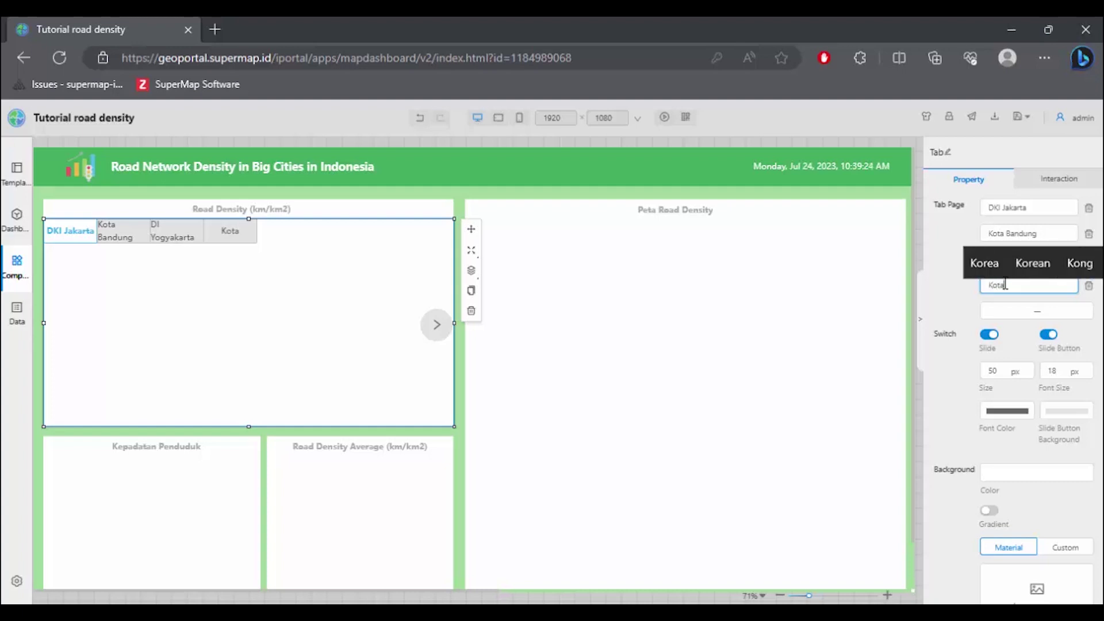
{"action": "type", "text": " Surabaya"}
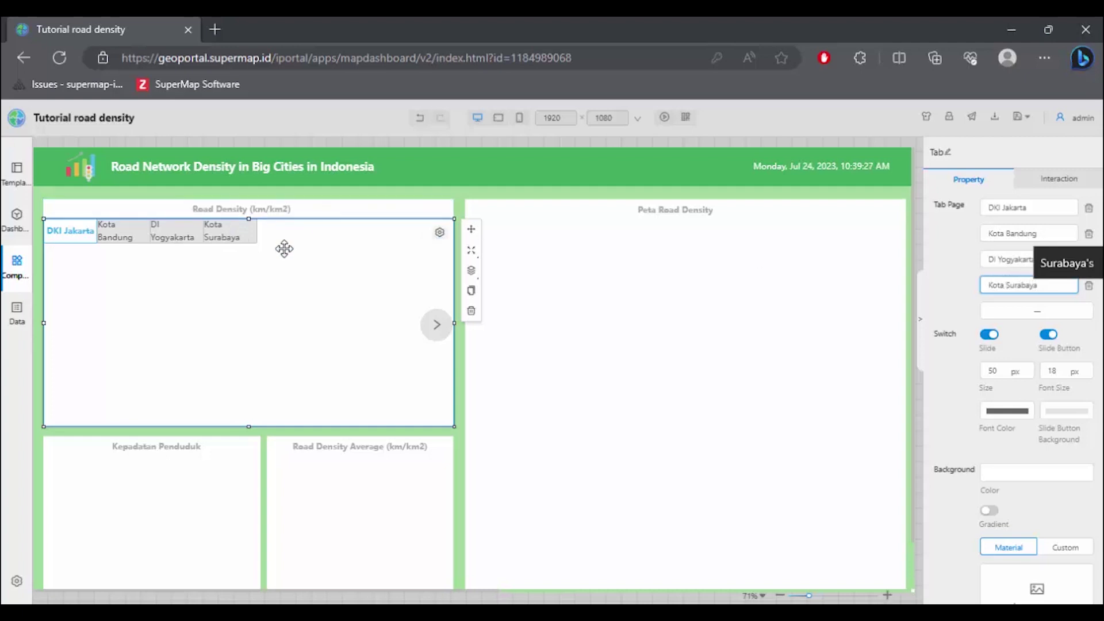
{"action": "left_click", "coordinate": [259, 298]}
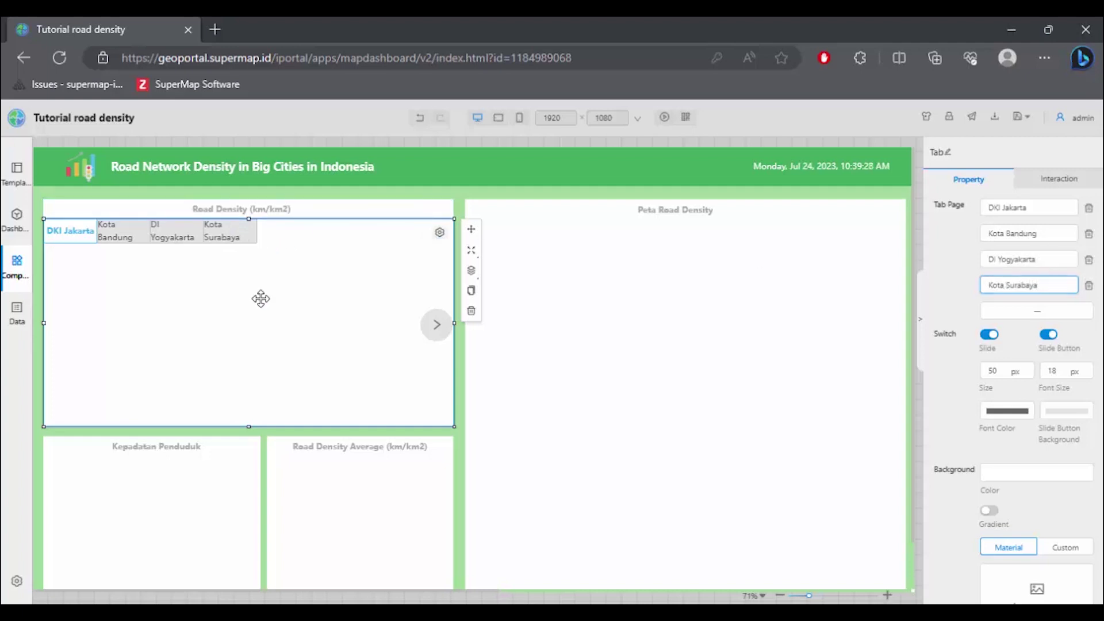
Widen the tab header of the Road Density tab component to about 899 px so it spans the full container
{"action": "left_click", "coordinate": [253, 239]}
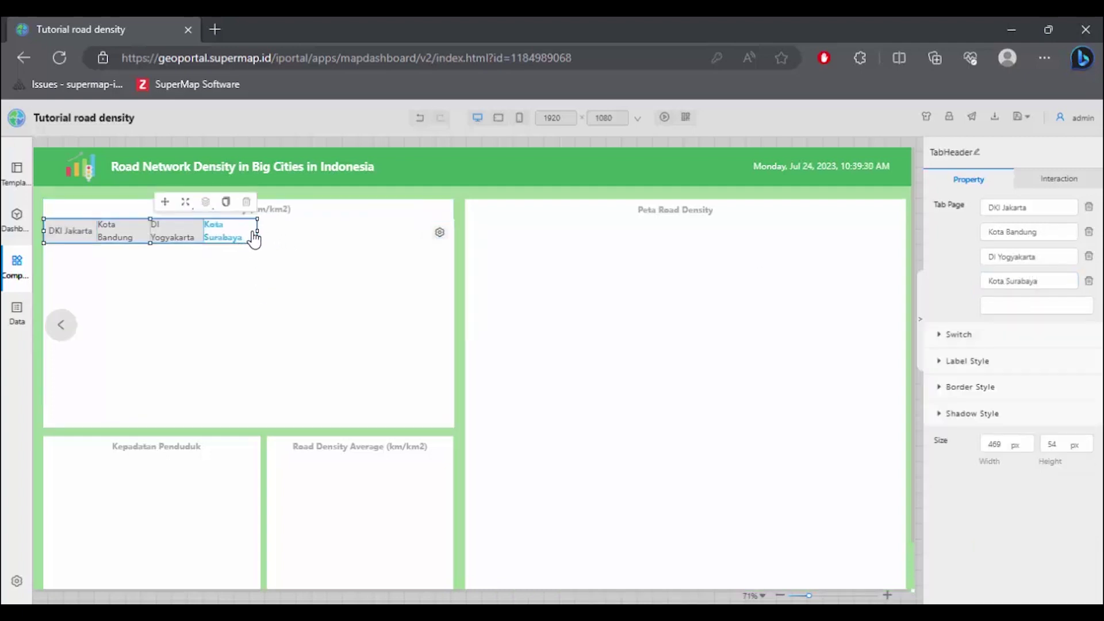
{"action": "left_click", "coordinate": [246, 253]}
{"action": "left_click", "coordinate": [254, 230]}
{"action": "left_click_drag", "start_coordinate": [261, 232], "coordinate": [451, 234]}
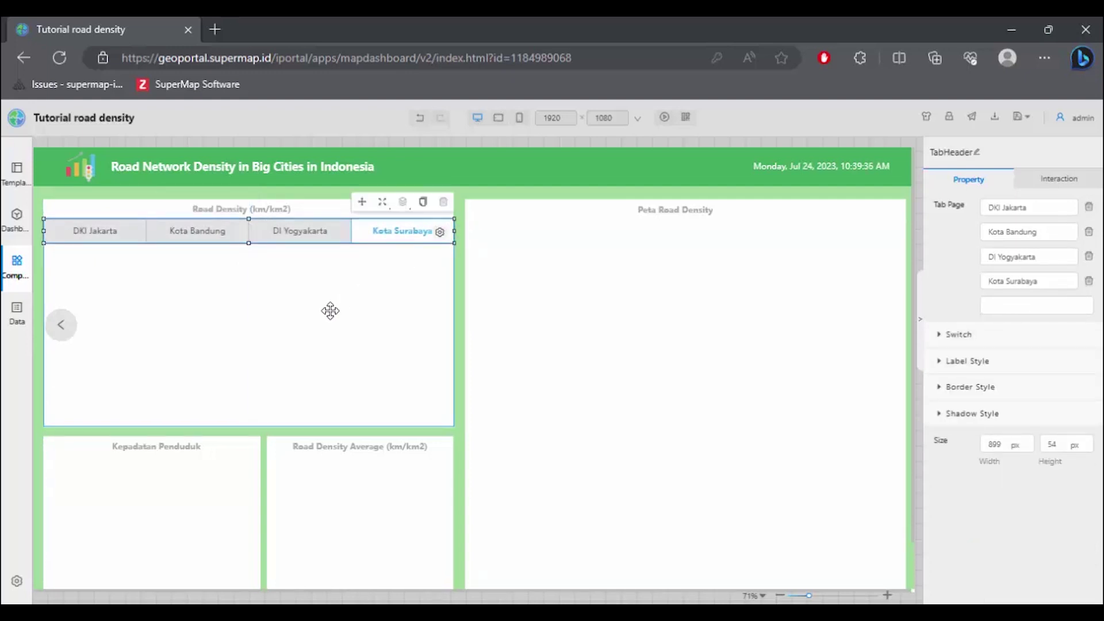
{"action": "left_click", "coordinate": [302, 285]}
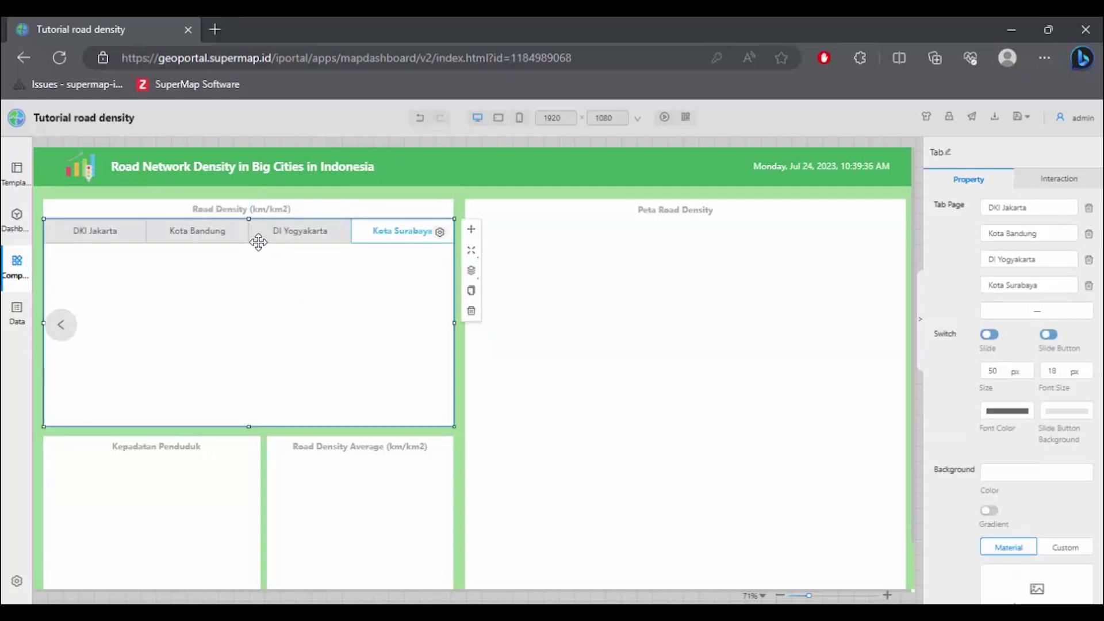
Reduce the Road Density tab header's width to 897 px and its height to 36 px
{"action": "left_click", "coordinate": [121, 233]}
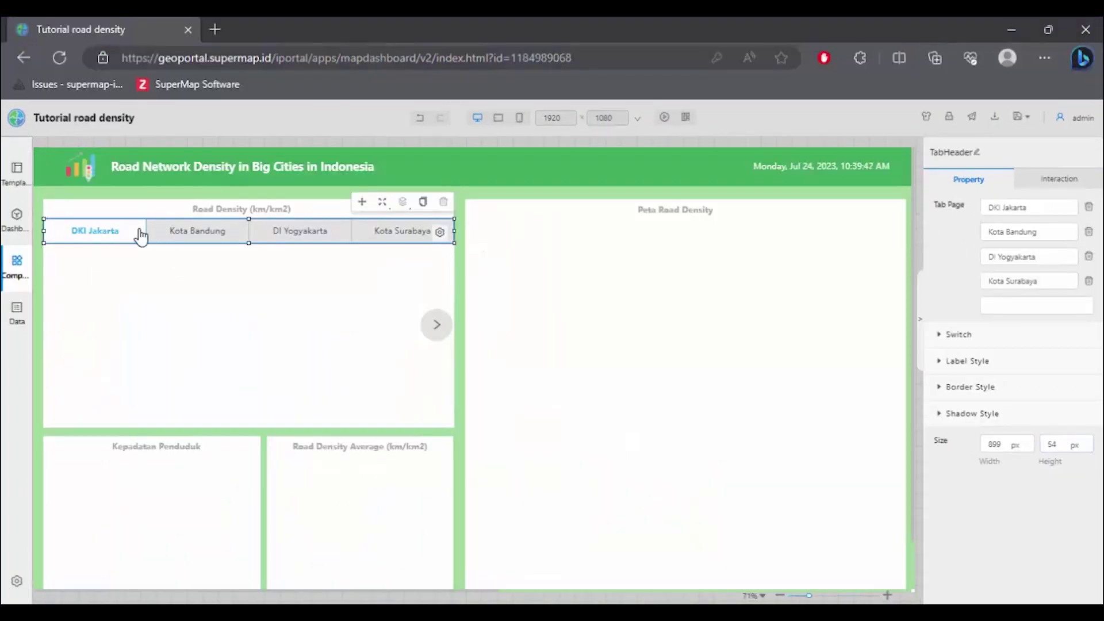
{"action": "left_click", "coordinate": [988, 441]}
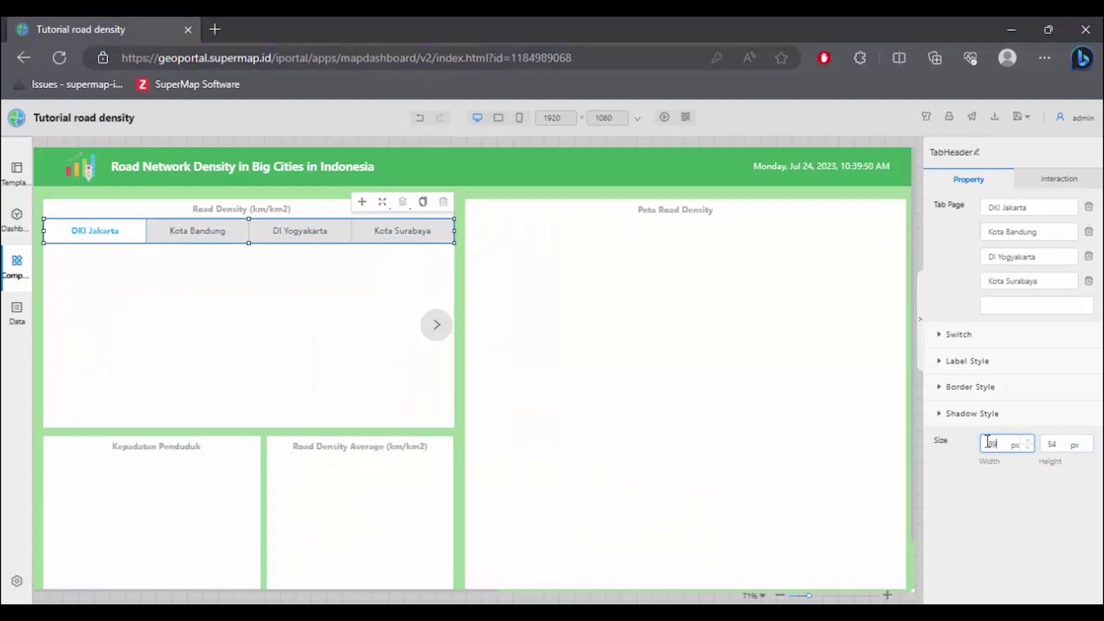
{"action": "type", "text": "36"}
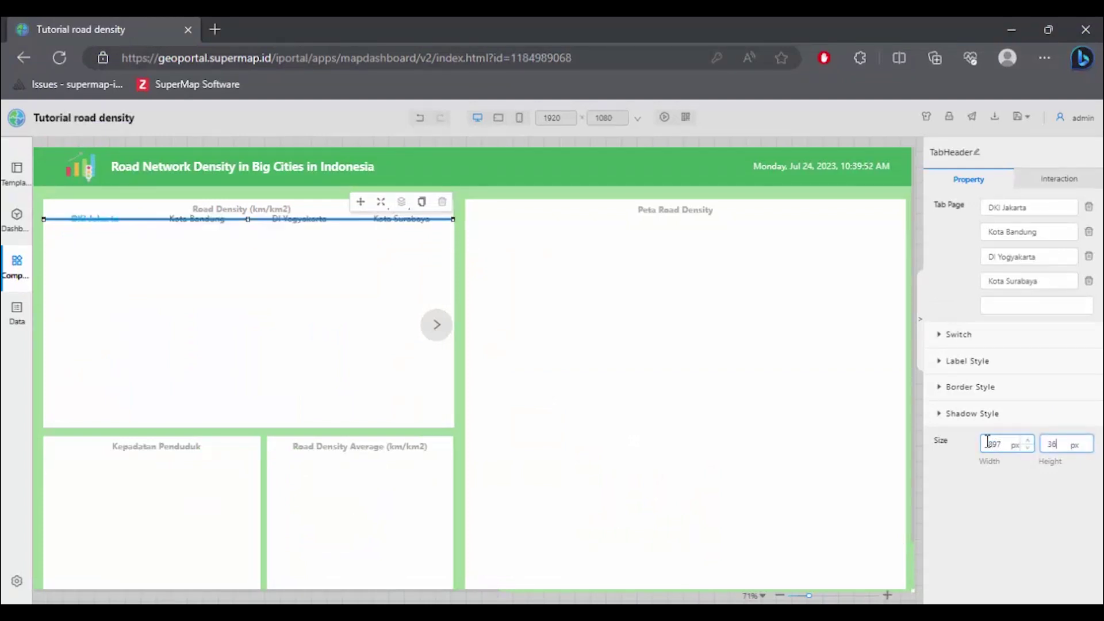
{"action": "left_click", "coordinate": [373, 342]}
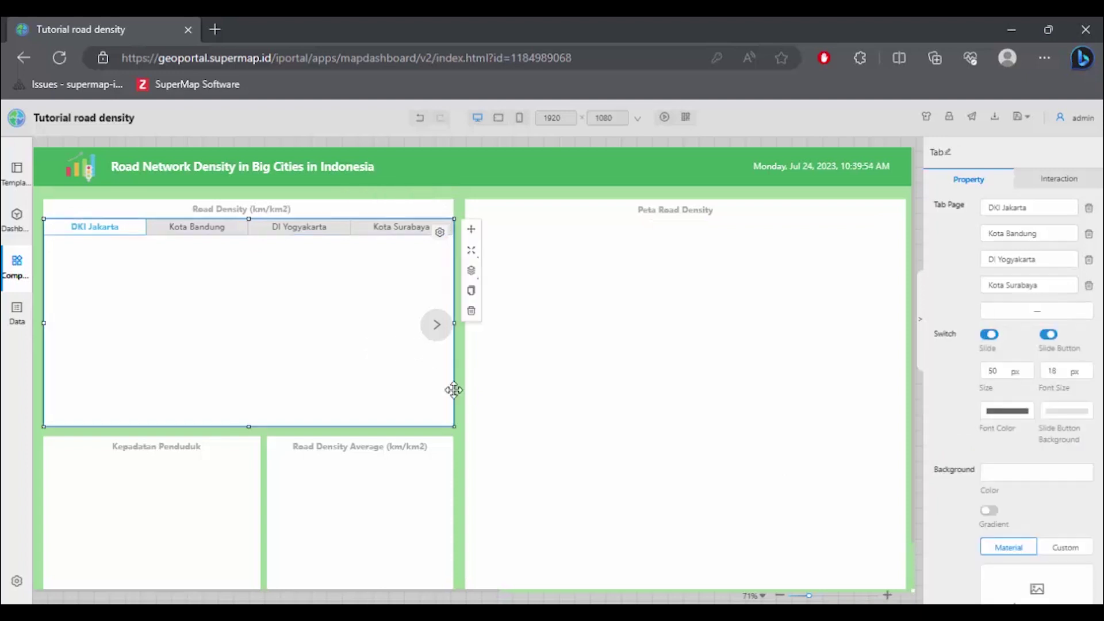
{"action": "left_click", "coordinate": [290, 331]}
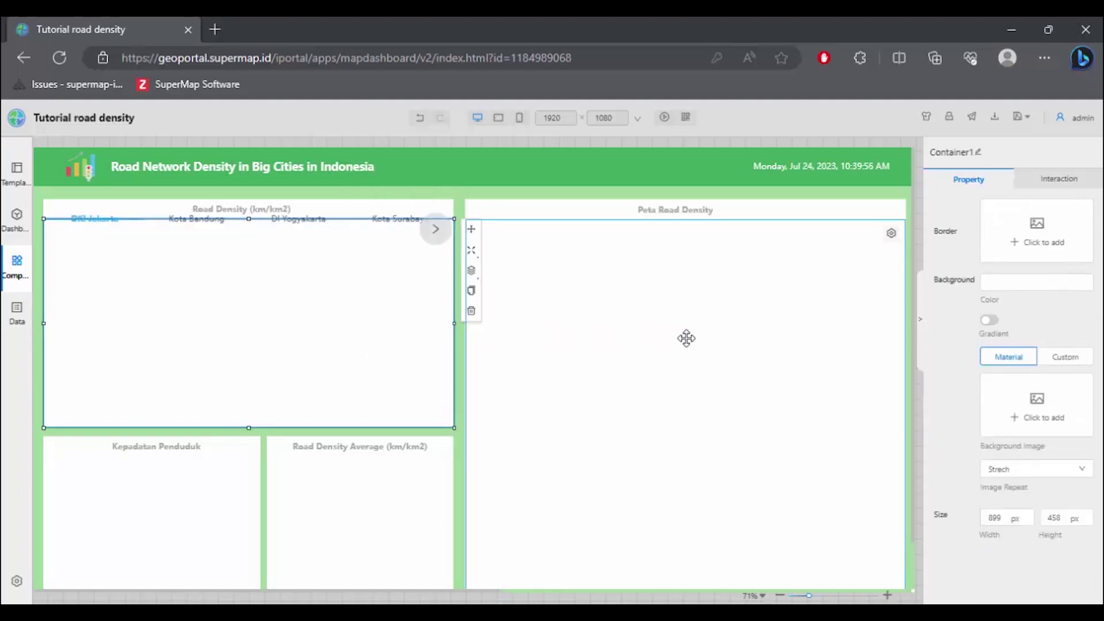
{"action": "left_click", "coordinate": [290, 226]}
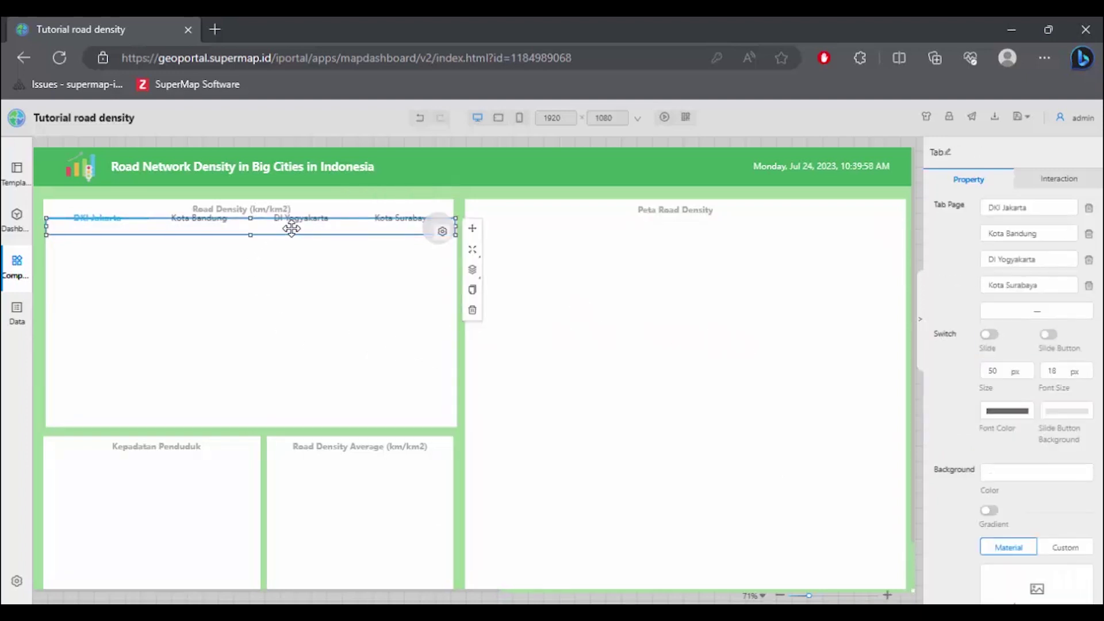
{"action": "left_click_drag", "start_coordinate": [298, 232], "coordinate": [300, 262]}
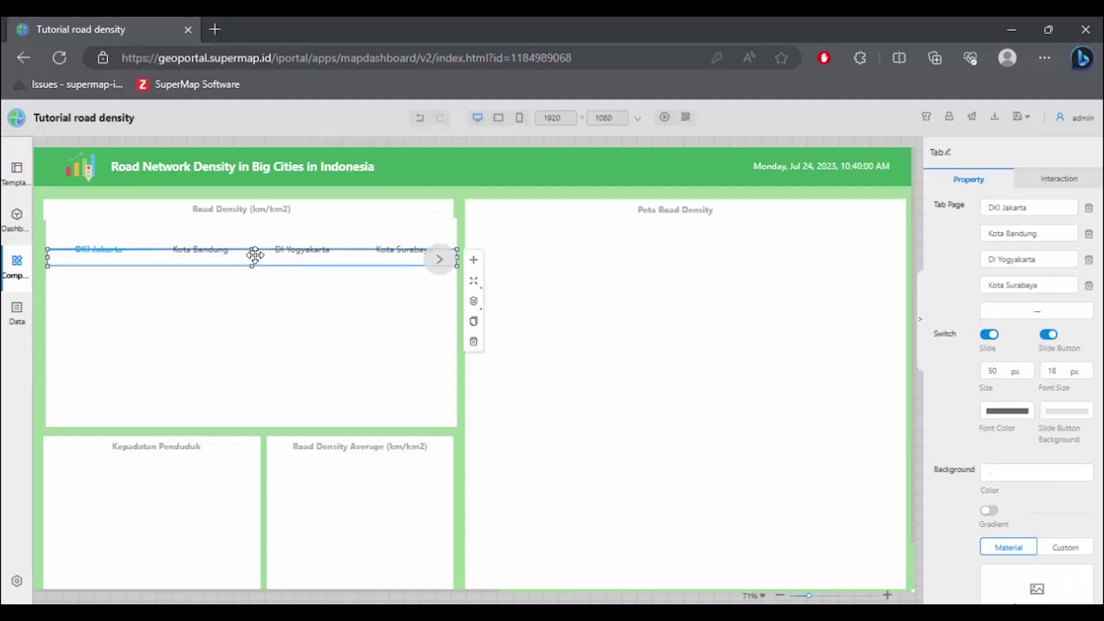
{"action": "left_click", "coordinate": [309, 329]}
{"action": "key", "text": "ctrl+z"}
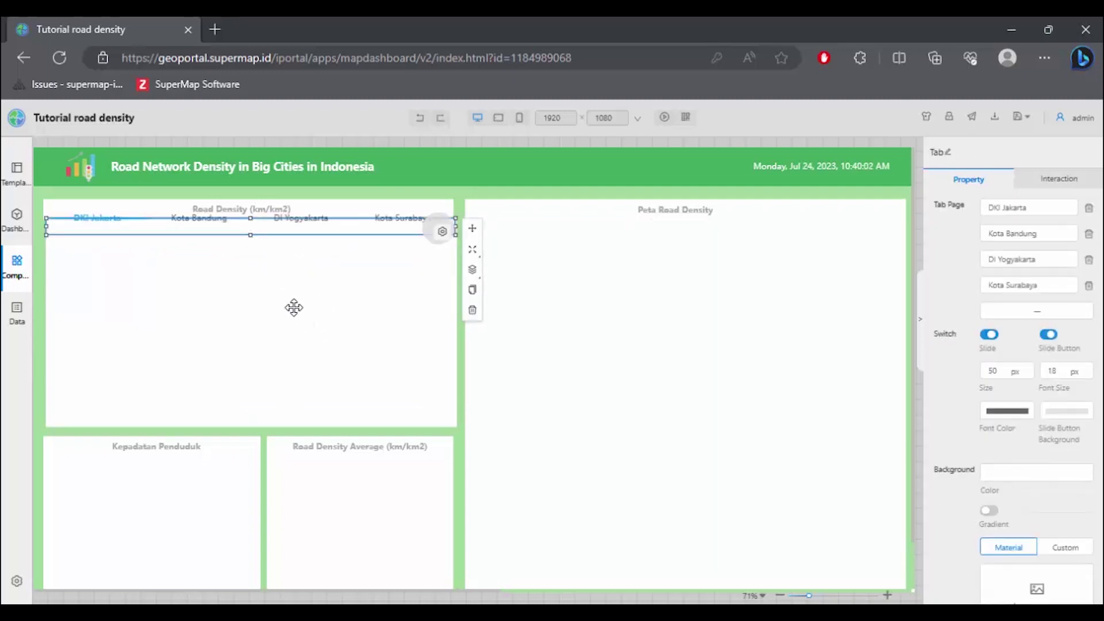
{"action": "left_click", "coordinate": [294, 308]}
{"action": "left_click", "coordinate": [293, 307]}
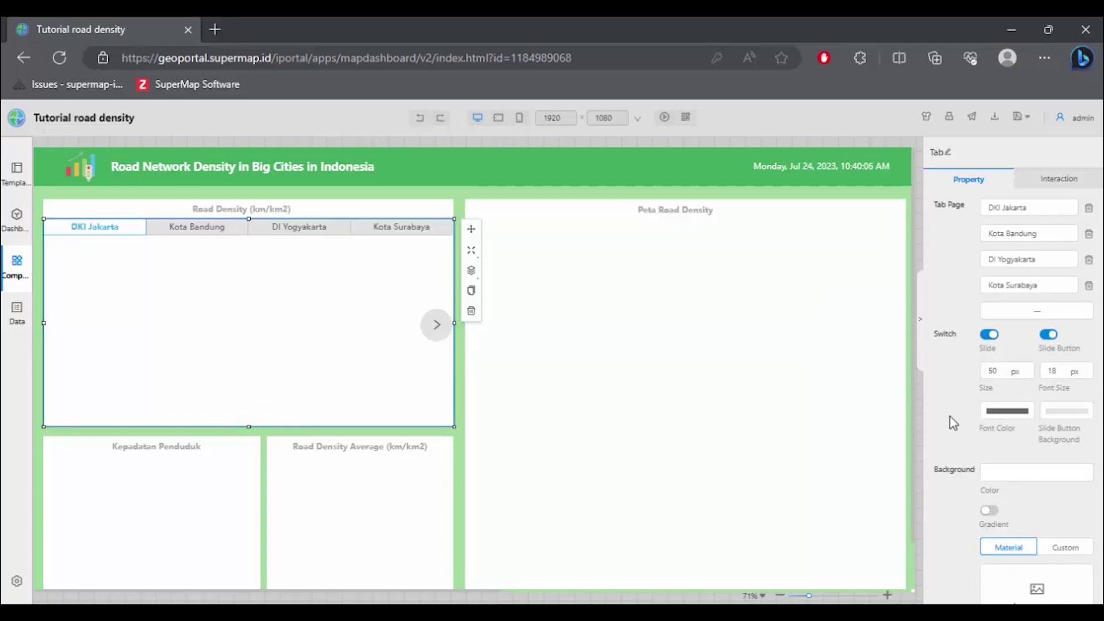
Duplicate the Road Density tab component and place the copy directly under the Peta Road Density title, aligned with its container's edge
{"action": "left_click", "coordinate": [917, 385]}
{"action": "left_click", "coordinate": [224, 276]}
{"action": "key", "text": "ctrl+c"}
{"action": "key", "text": "ctrl+v"}
{"action": "left_click_drag", "start_coordinate": [254, 330], "coordinate": [684, 369]}
{"action": "left_click_drag", "start_coordinate": [728, 336], "coordinate": [728, 291]}
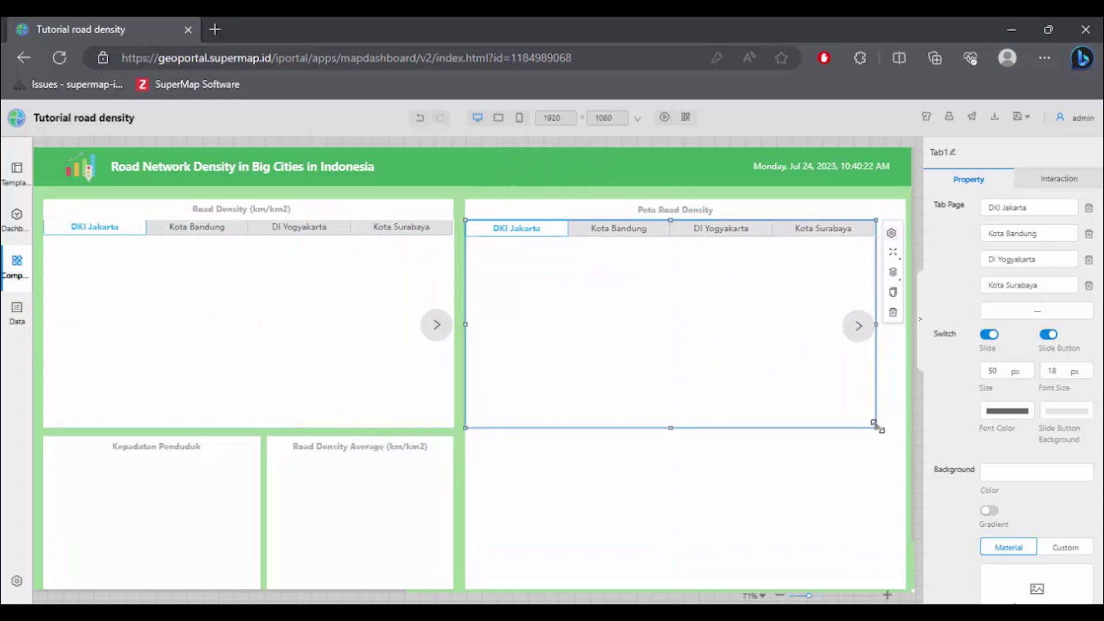
Enlarge the copied tab component to fill the width and height of the Peta Road Density container
{"action": "left_click_drag", "start_coordinate": [893, 427], "coordinate": [919, 429]}
{"action": "scroll", "coordinate": [713, 460], "scroll_direction": "down", "scroll_amount": 1}
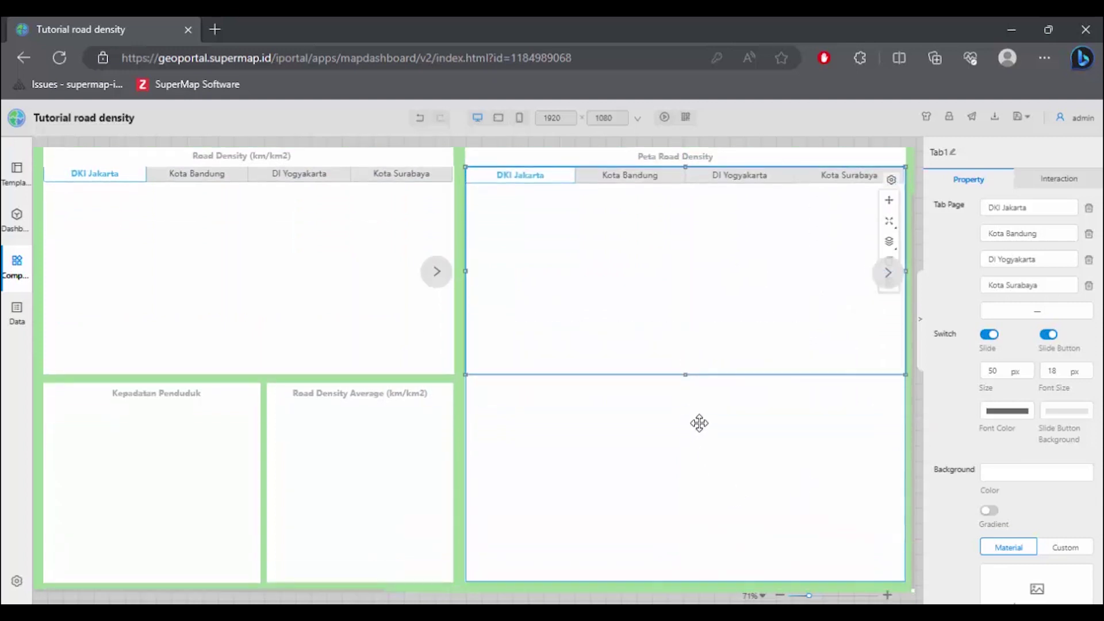
{"action": "left_click_drag", "start_coordinate": [686, 375], "coordinate": [704, 587]}
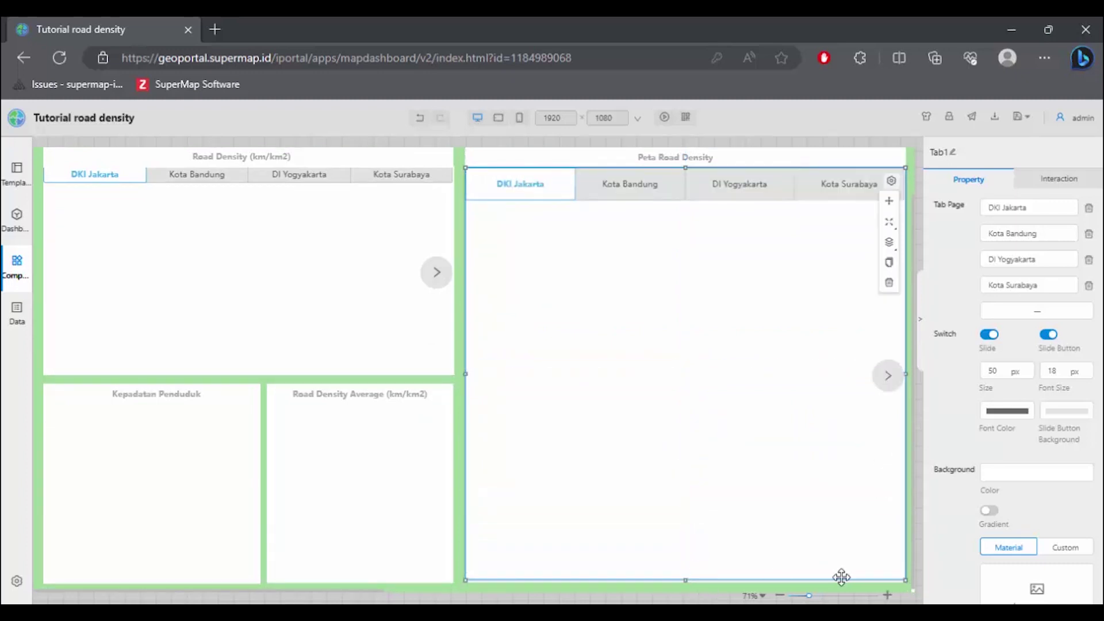
{"action": "left_click", "coordinate": [888, 596]}
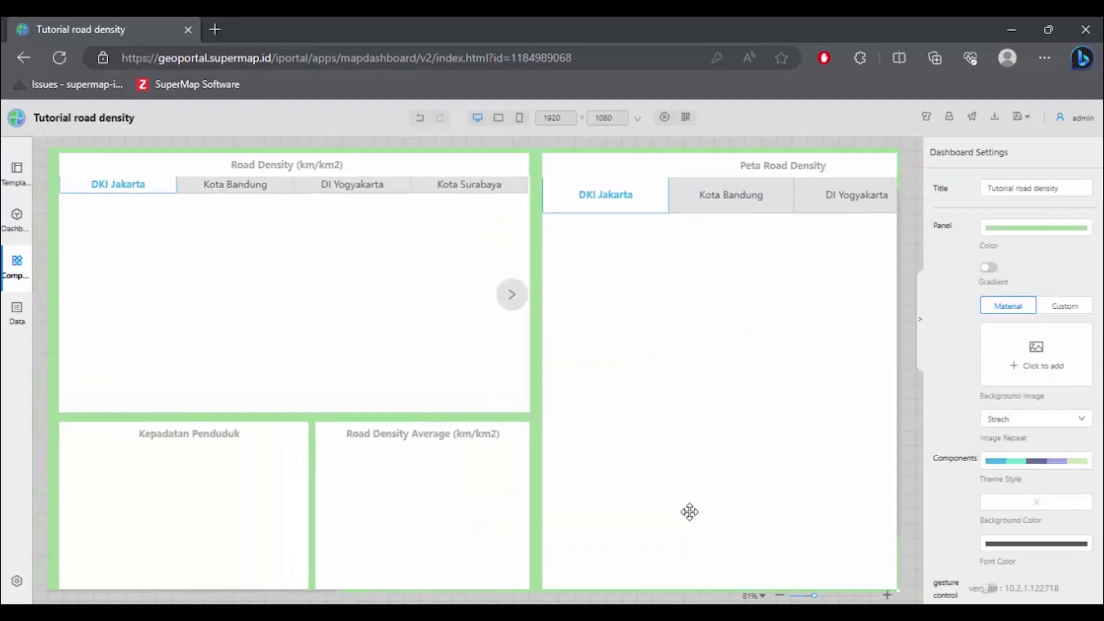
{"action": "scroll", "coordinate": [861, 577], "scroll_direction": "up", "scroll_amount": 2}
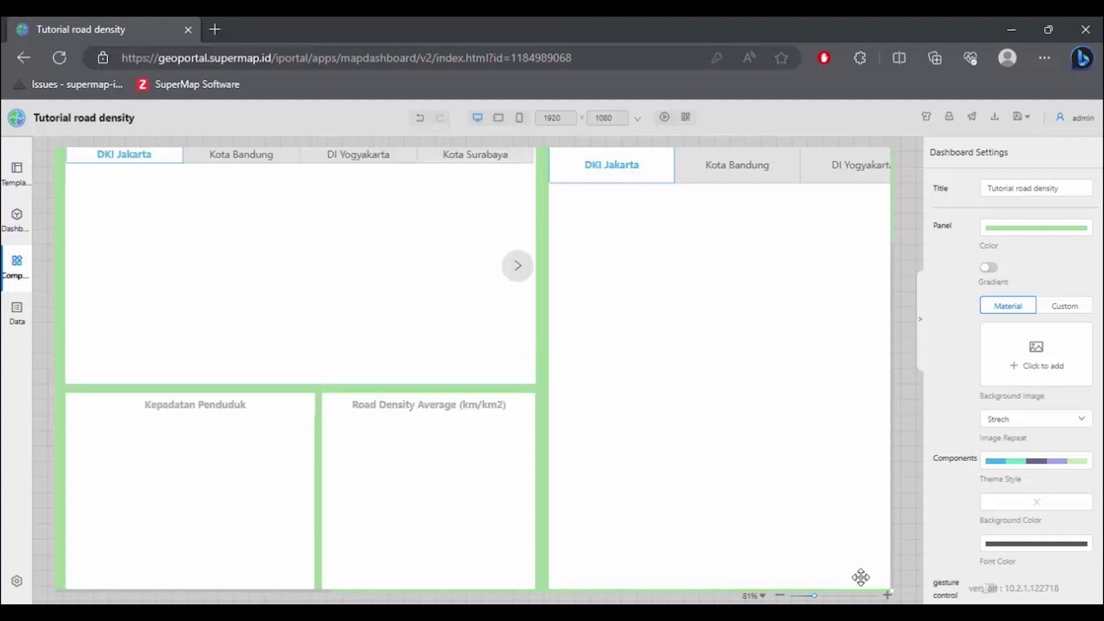
{"action": "left_click", "coordinate": [781, 596]}
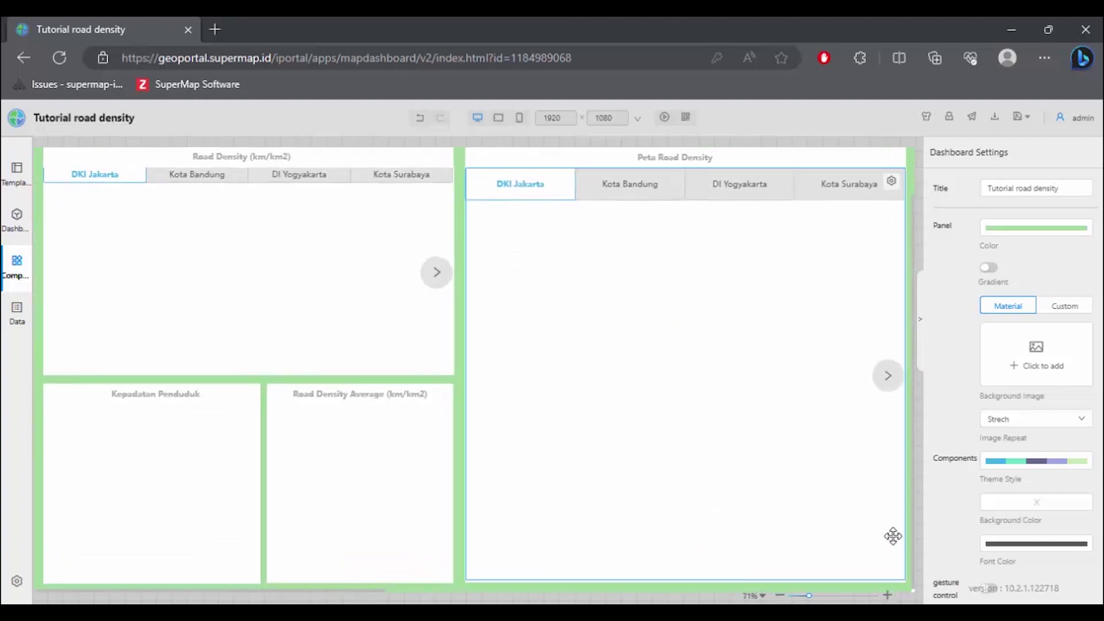
Set the Peta Road Density tab header's height to 37 px, matching the header of the Road Density tab component
{"action": "left_click", "coordinate": [664, 521]}
{"action": "left_click", "coordinate": [562, 275]}
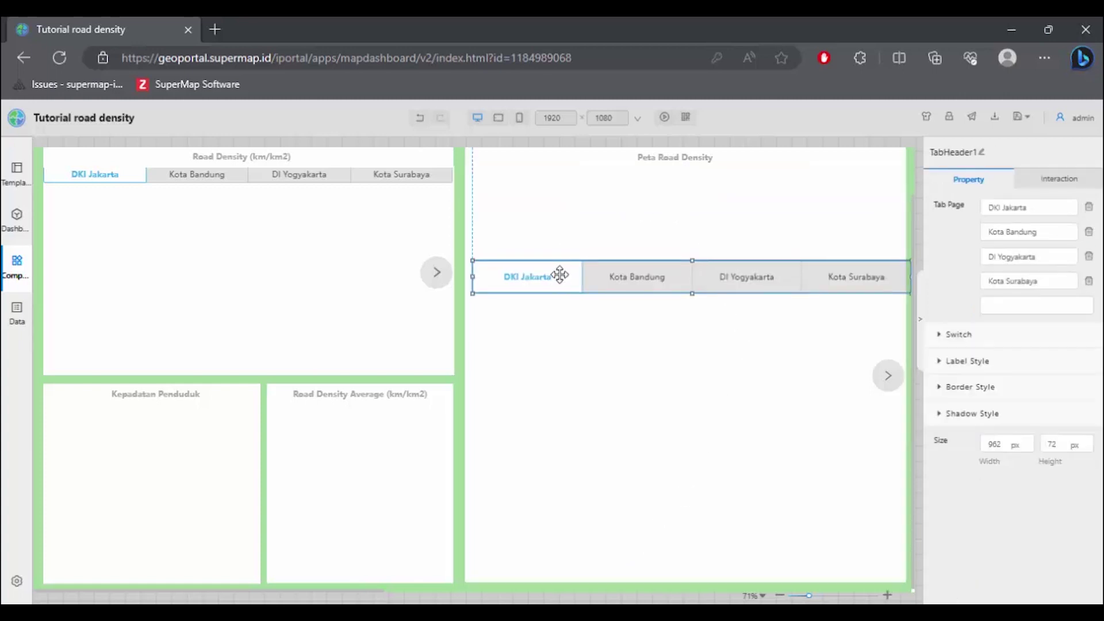
{"action": "left_click", "coordinate": [424, 184]}
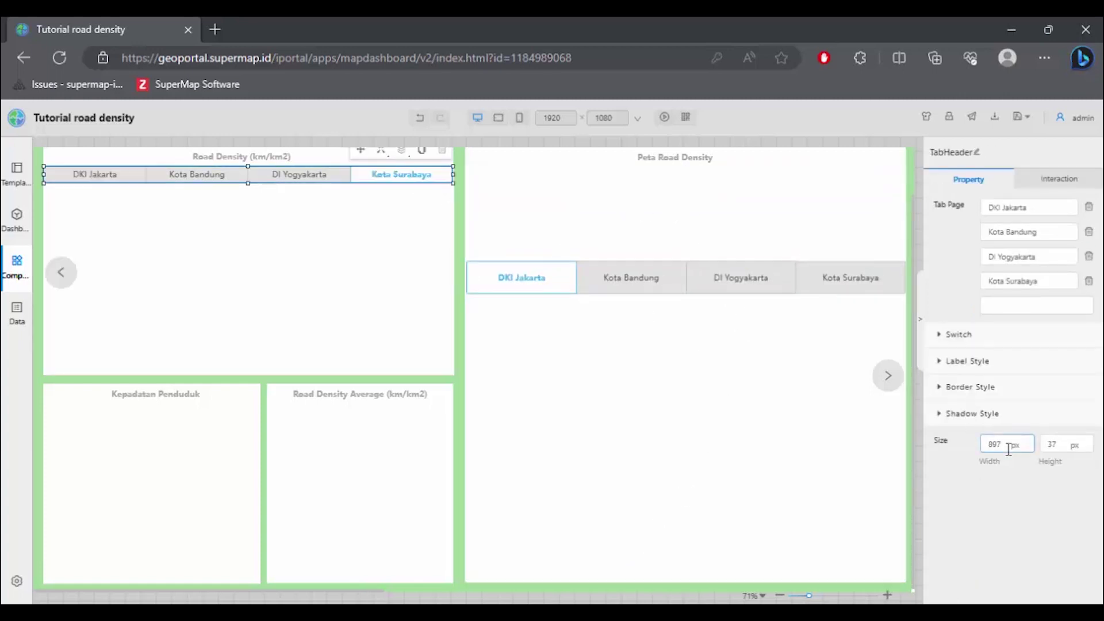
{"action": "left_click", "coordinate": [552, 290]}
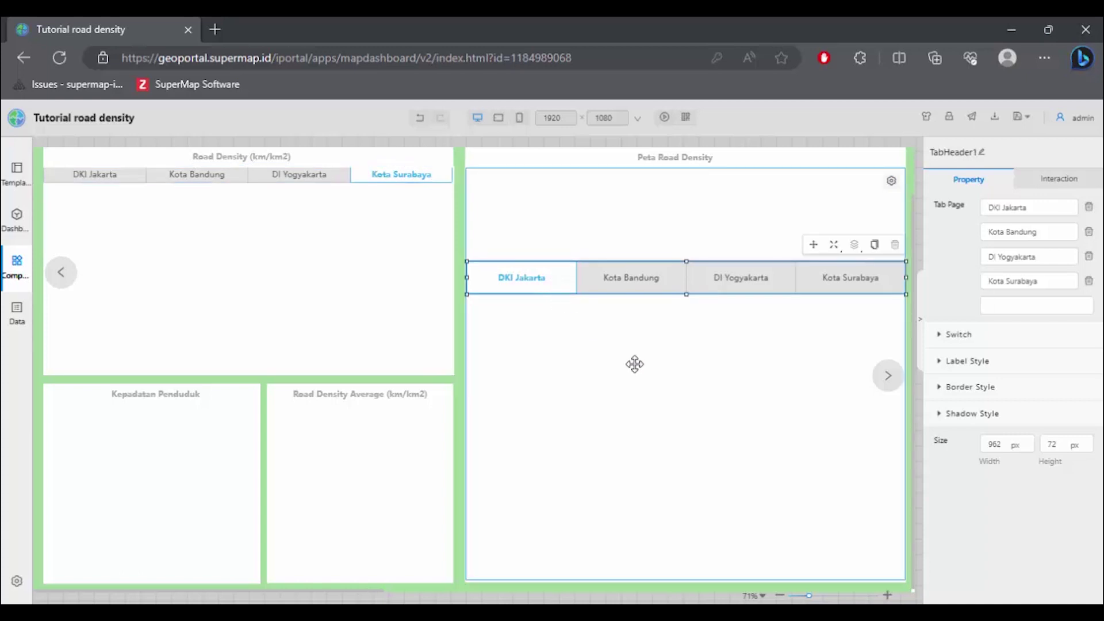
{"action": "left_click", "coordinate": [1049, 444]}
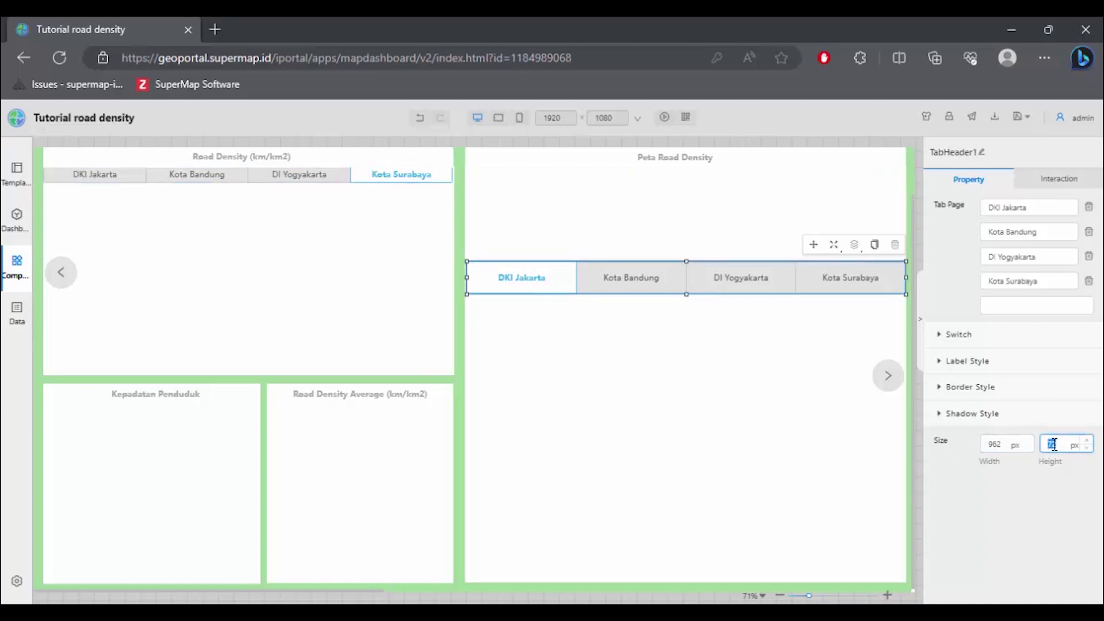
{"action": "type", "text": "3"}
{"action": "type", "text": "0"}
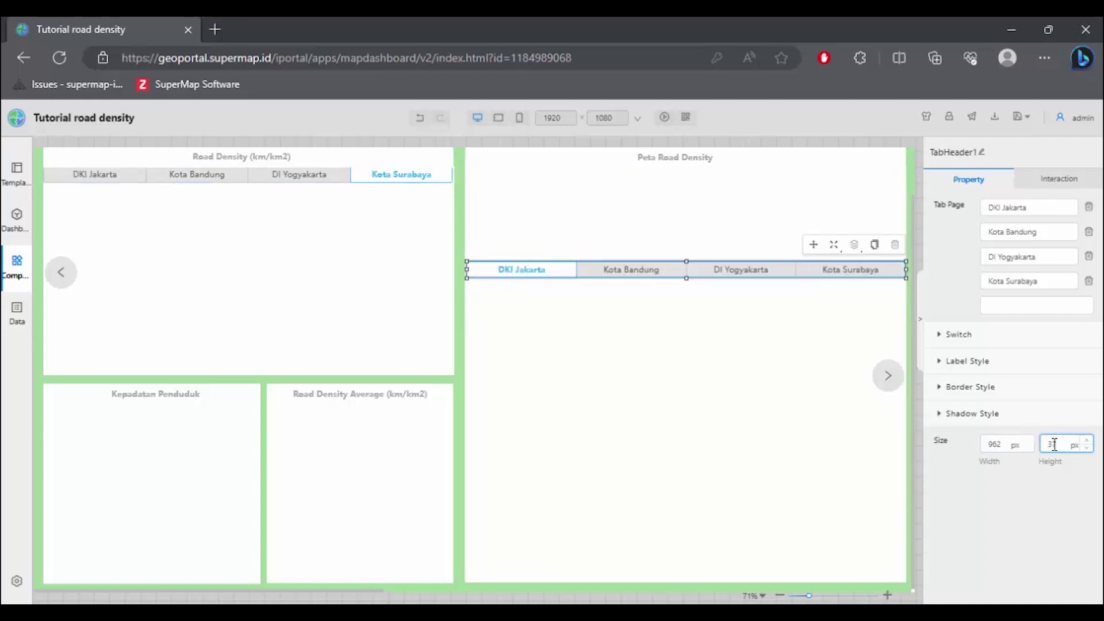
Move the Peta Road Density tab header to the bottom of its component and extend the component down to the container's lower edge
{"action": "left_click", "coordinate": [583, 292]}
{"action": "left_click_drag", "start_coordinate": [575, 528], "coordinate": [568, 579]}
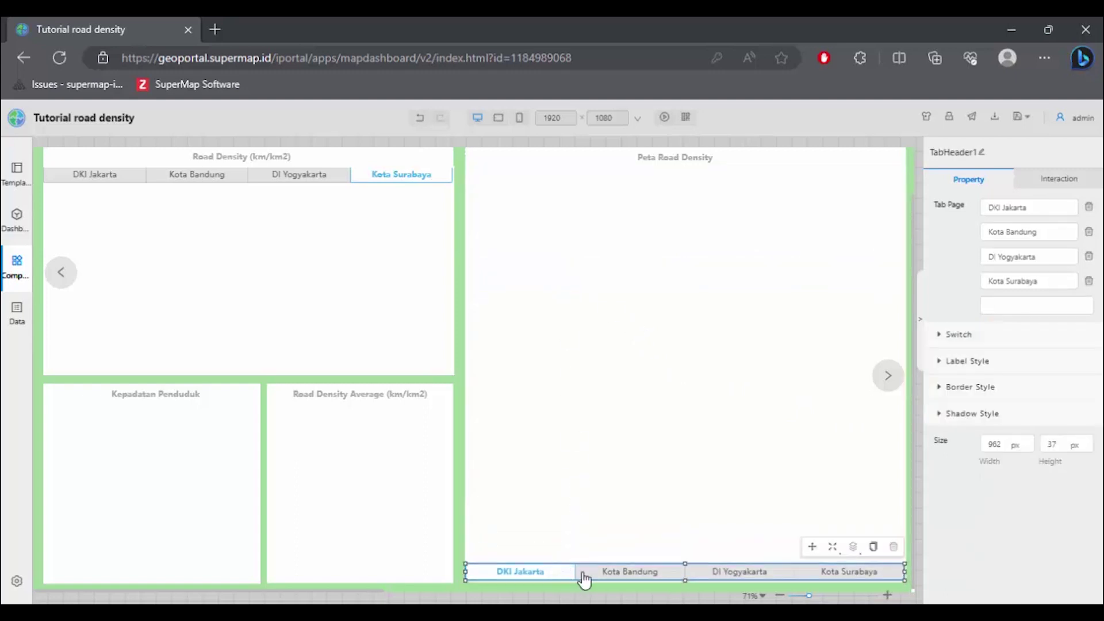
{"action": "left_click", "coordinate": [577, 471]}
{"action": "left_click_drag", "start_coordinate": [684, 580], "coordinate": [695, 591]}
{"action": "left_click", "coordinate": [912, 517]}
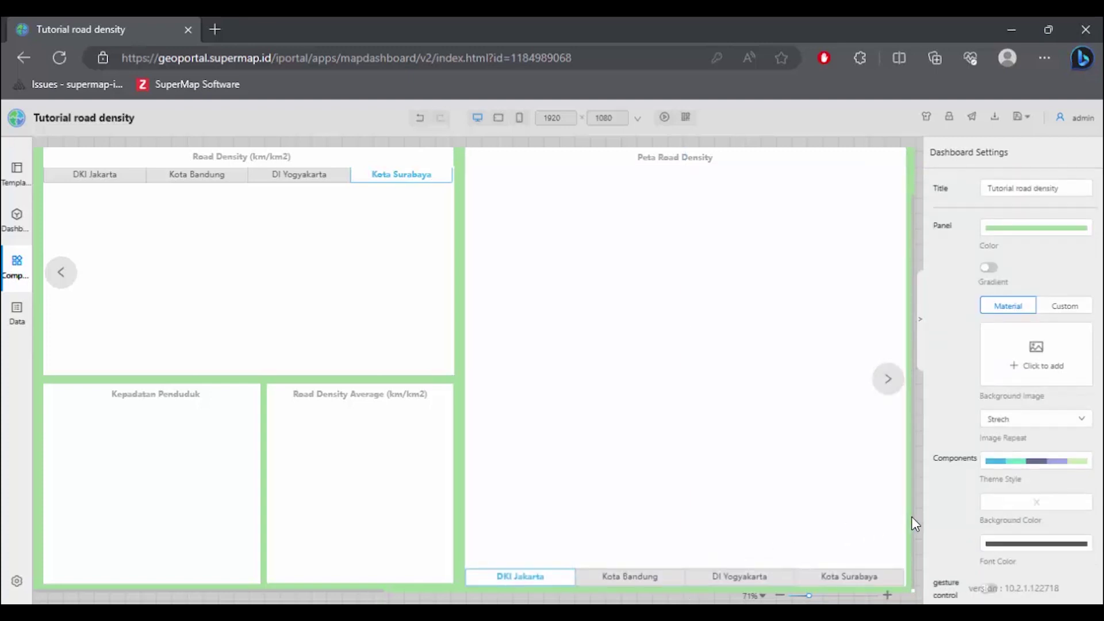
Widen the Peta Road Density tab header to 965 px so it reaches the container's edge
{"action": "left_click", "coordinate": [911, 581]}
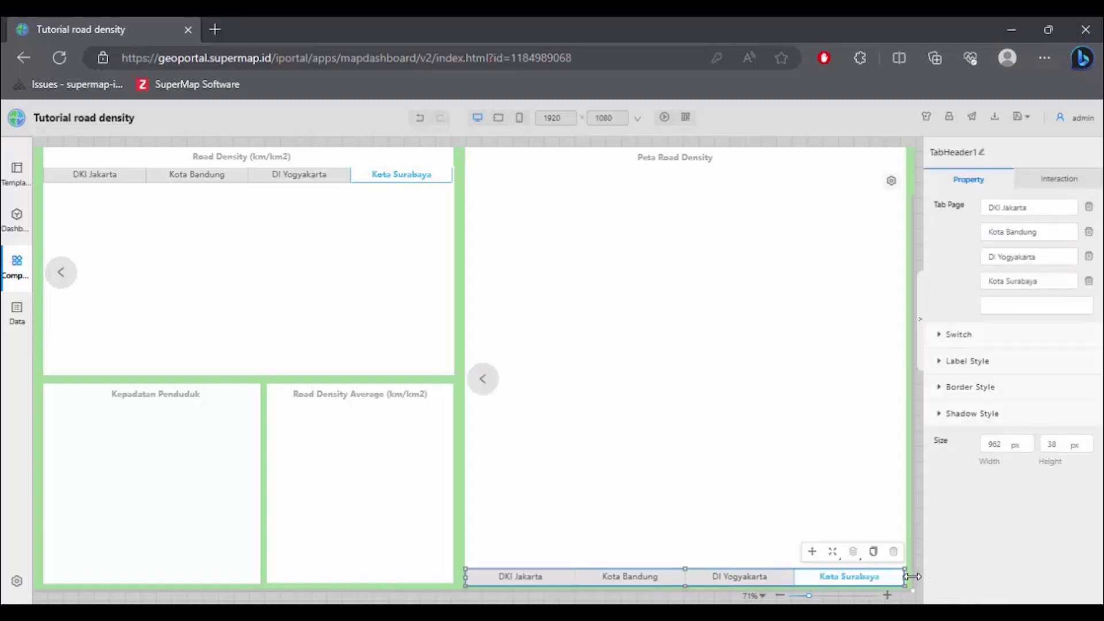
{"action": "left_click", "coordinate": [908, 522]}
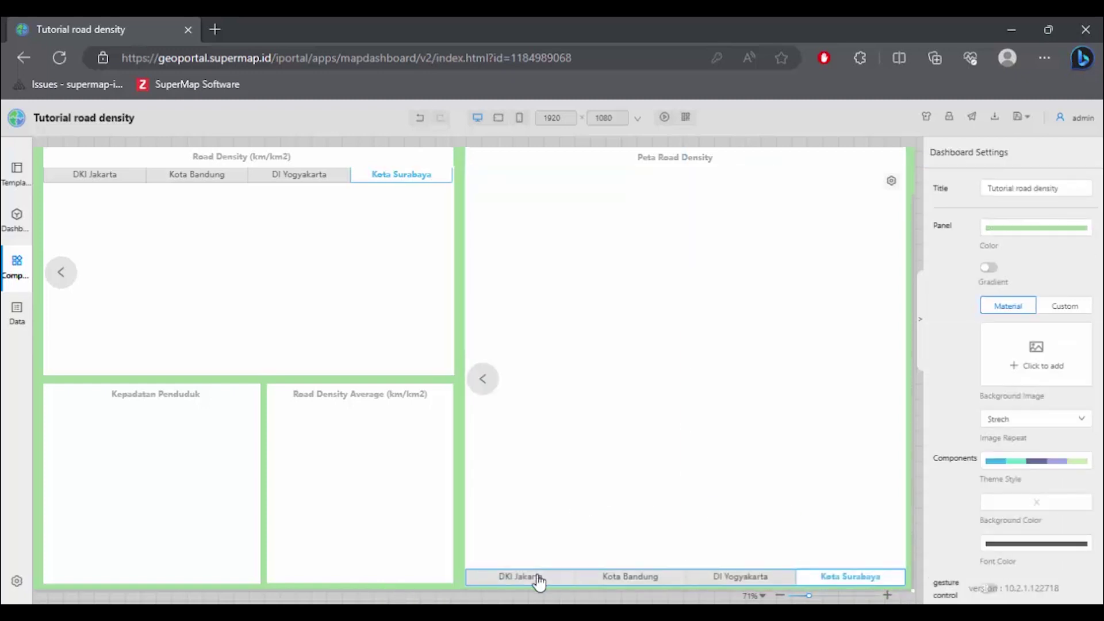
{"action": "left_click", "coordinate": [520, 436]}
Stretch the Road Density tab header slightly so it reaches the far edge of its container
{"action": "scroll", "coordinate": [522, 382], "scroll_direction": "up", "scroll_amount": 1}
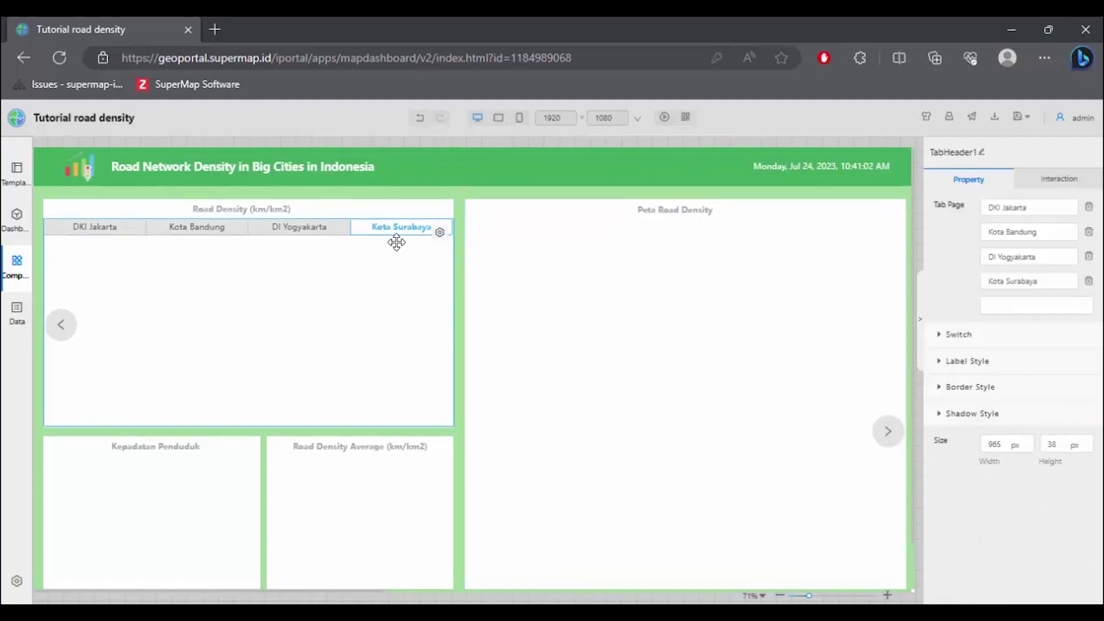
{"action": "left_click", "coordinate": [119, 236]}
{"action": "left_click", "coordinate": [454, 228]}
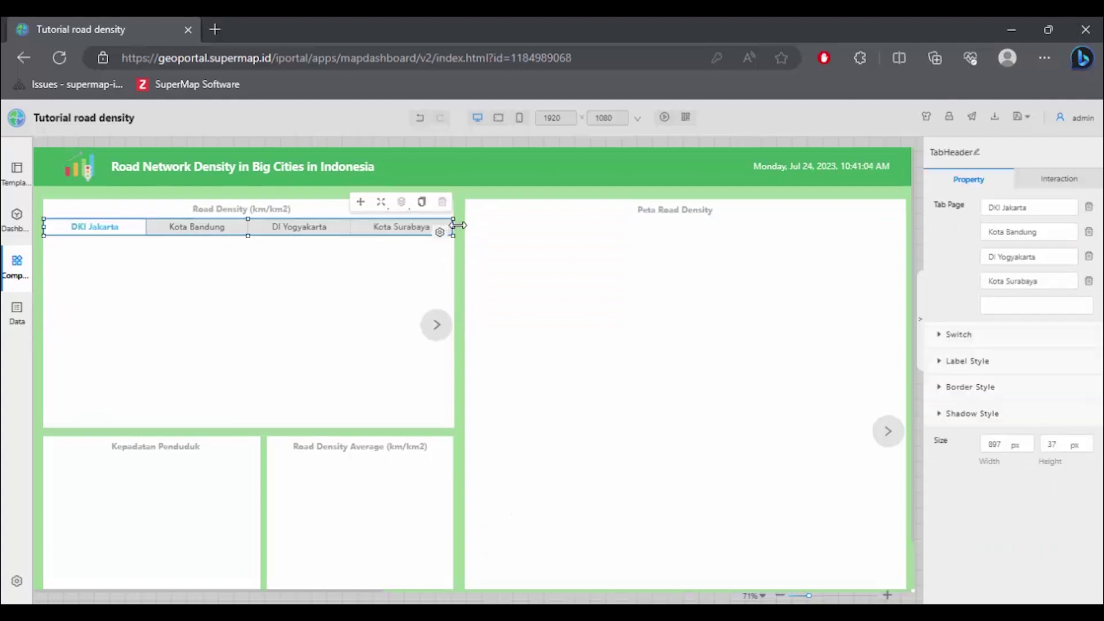
{"action": "left_click", "coordinate": [378, 311]}
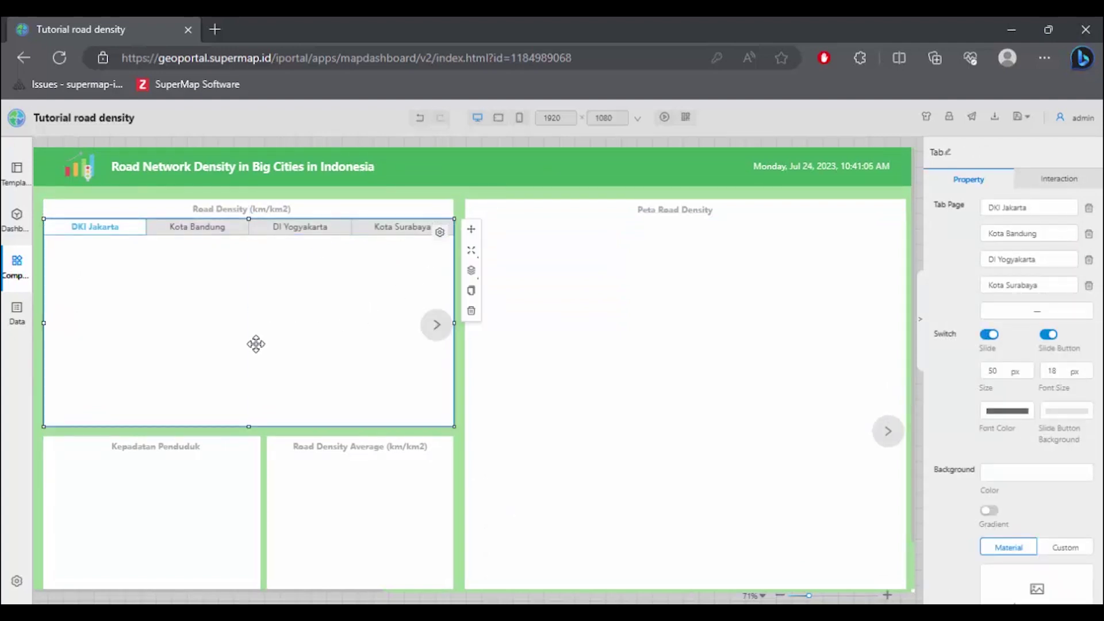
Check the layout of both tab components across the whole dashboard and save the dashboard
{"action": "scroll", "coordinate": [658, 367], "scroll_direction": "down", "scroll_amount": 1}
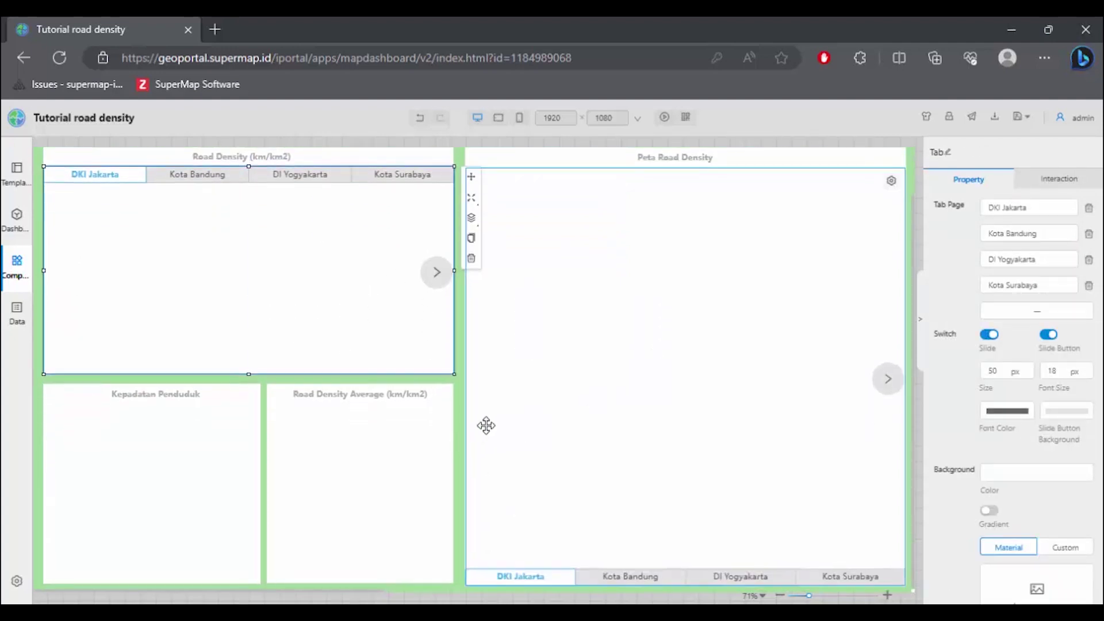
{"action": "left_click", "coordinate": [473, 396]}
{"action": "left_click", "coordinate": [458, 374]}
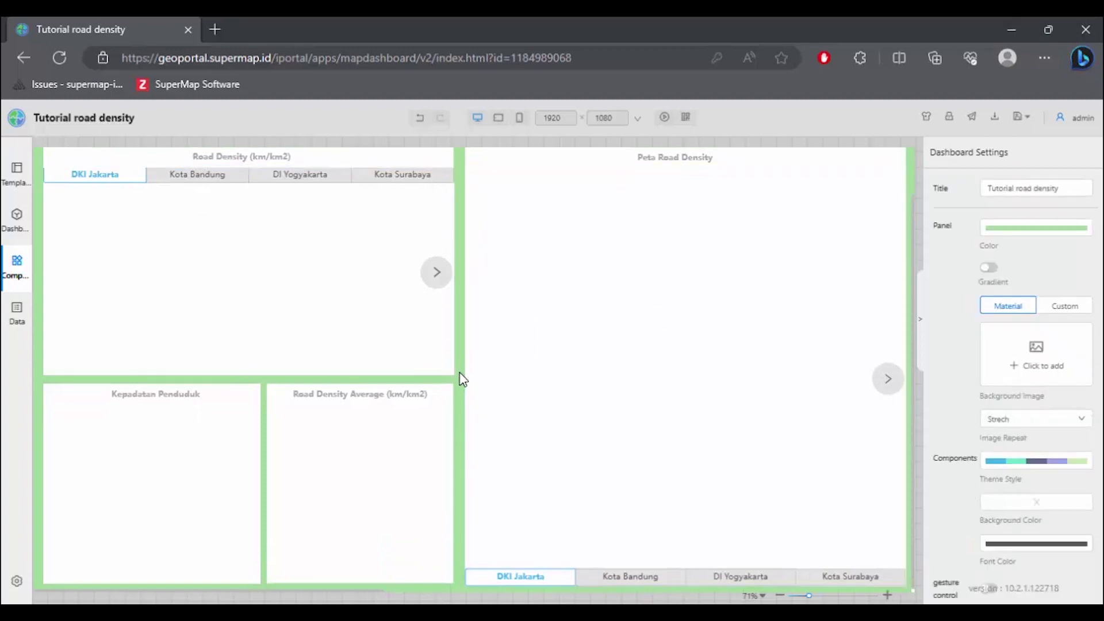
{"action": "scroll", "coordinate": [460, 372], "scroll_direction": "up", "scroll_amount": 1}
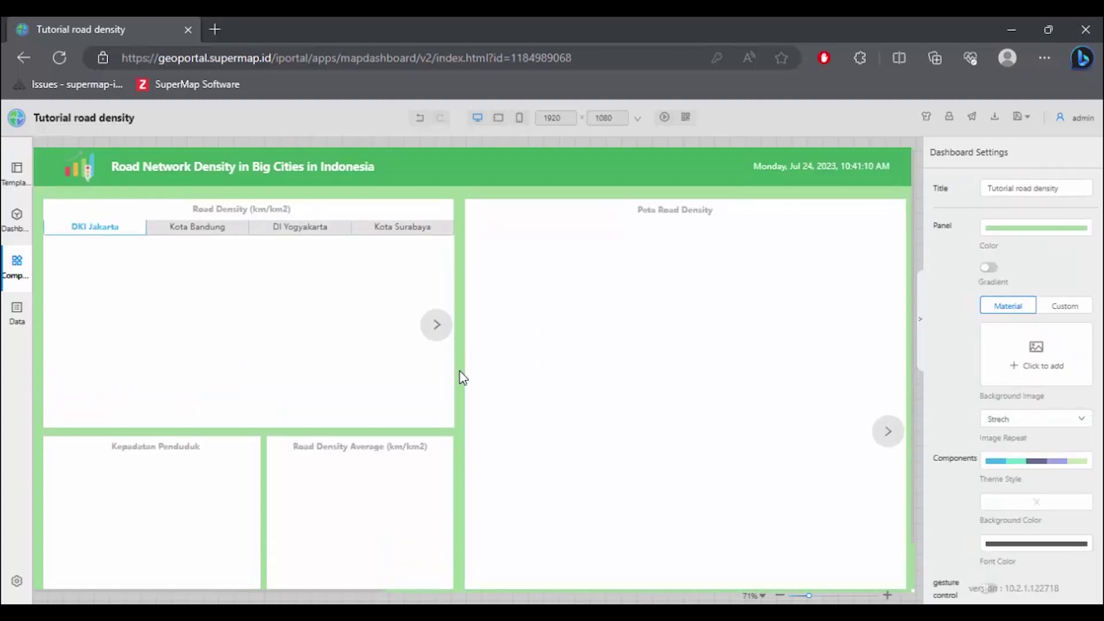
{"action": "left_click", "coordinate": [780, 596]}
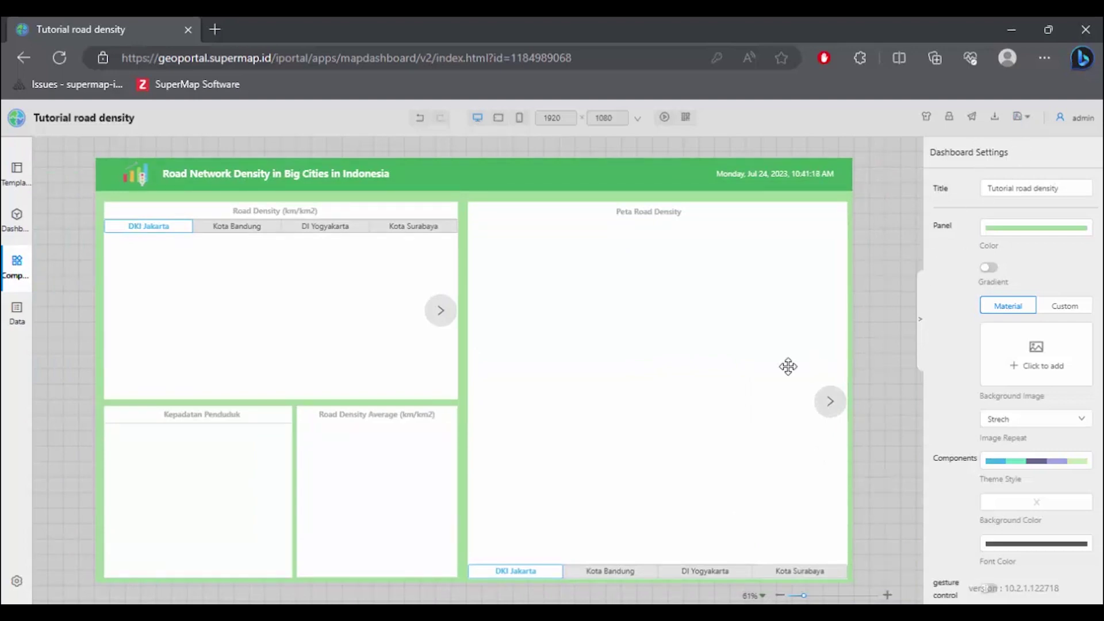
{"action": "key", "text": "ctrl+s"}
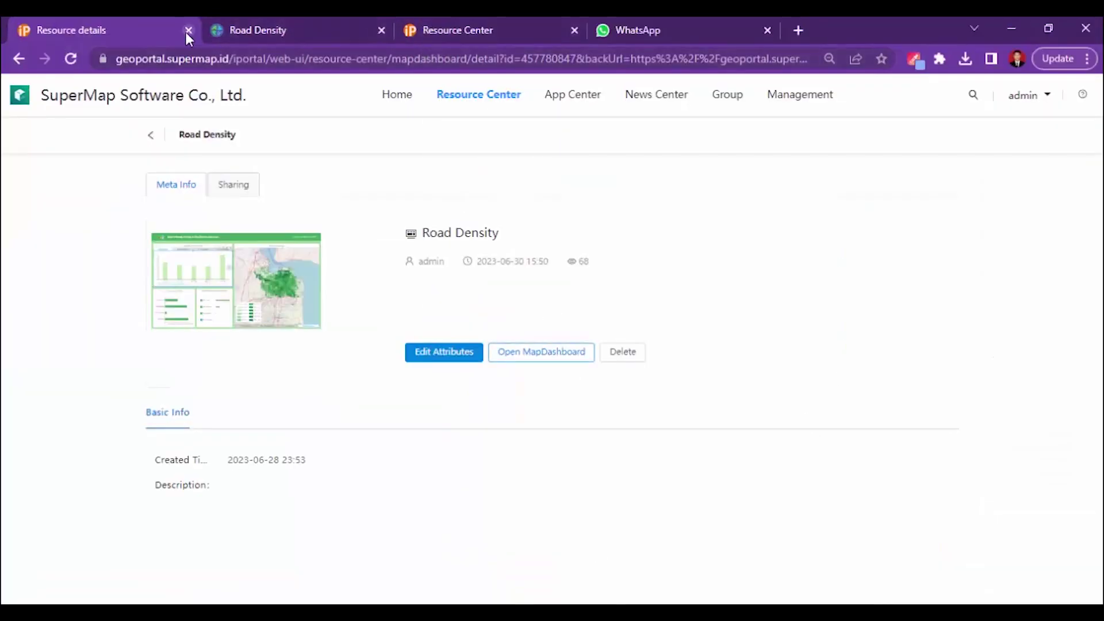
Close the resource details, Resource Center and WhatsApp tabs, keeping only the Road Density dashboard open
{"action": "left_click", "coordinate": [188, 30]}
{"action": "left_click", "coordinate": [382, 30]}
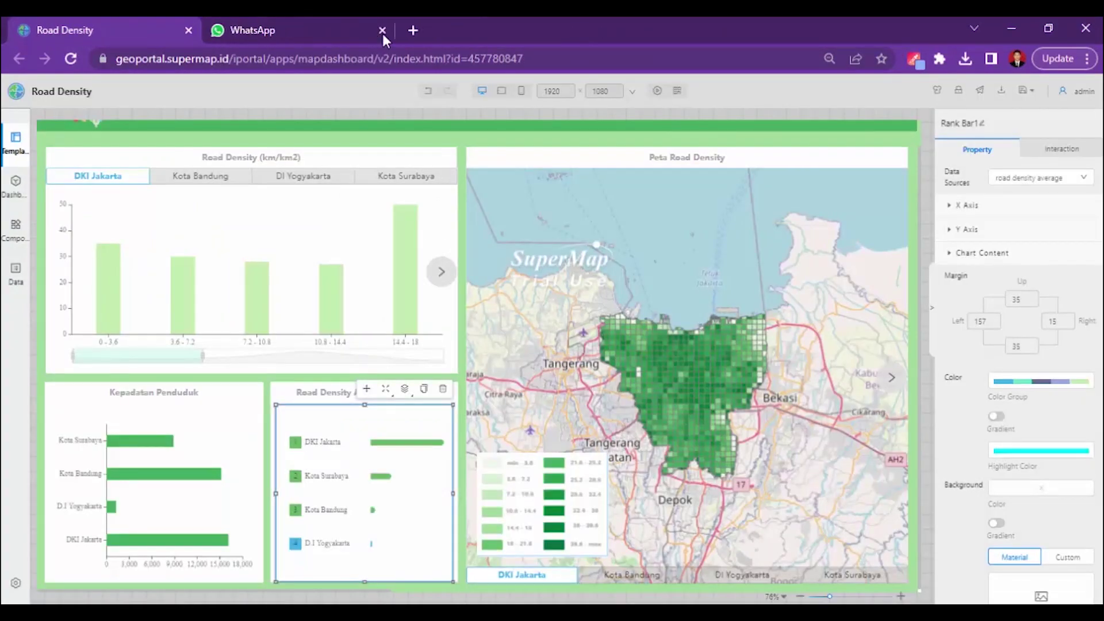
{"action": "left_click", "coordinate": [382, 31]}
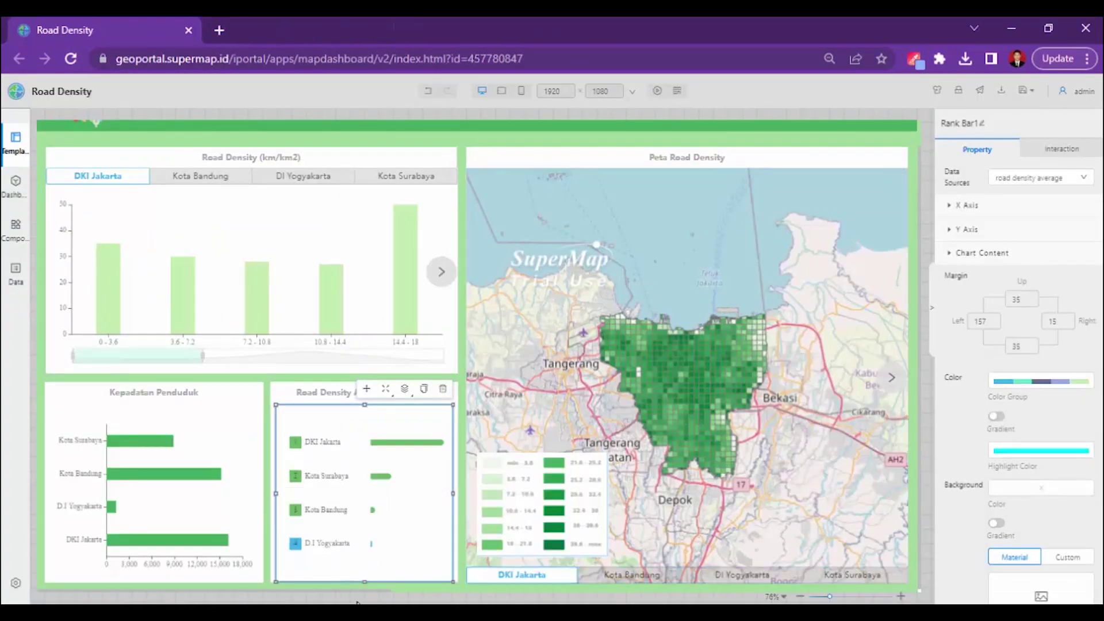
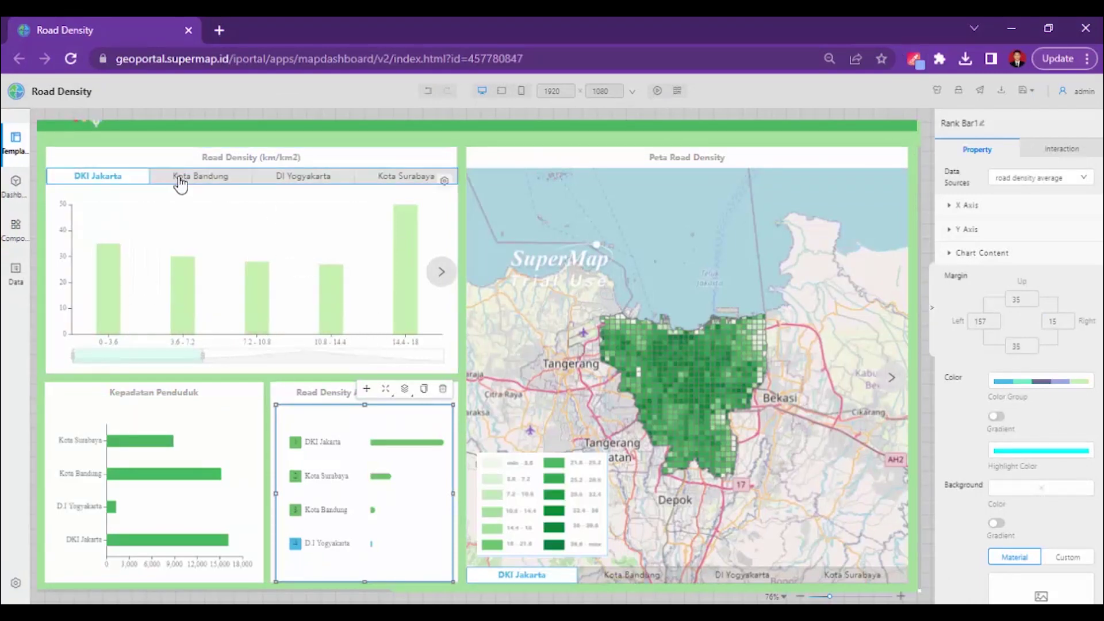
Examine the city tab header above the road density chart and the DKI Jakarta map component in the reference dashboard
{"action": "left_click", "coordinate": [180, 183]}
{"action": "left_click", "coordinate": [115, 178]}
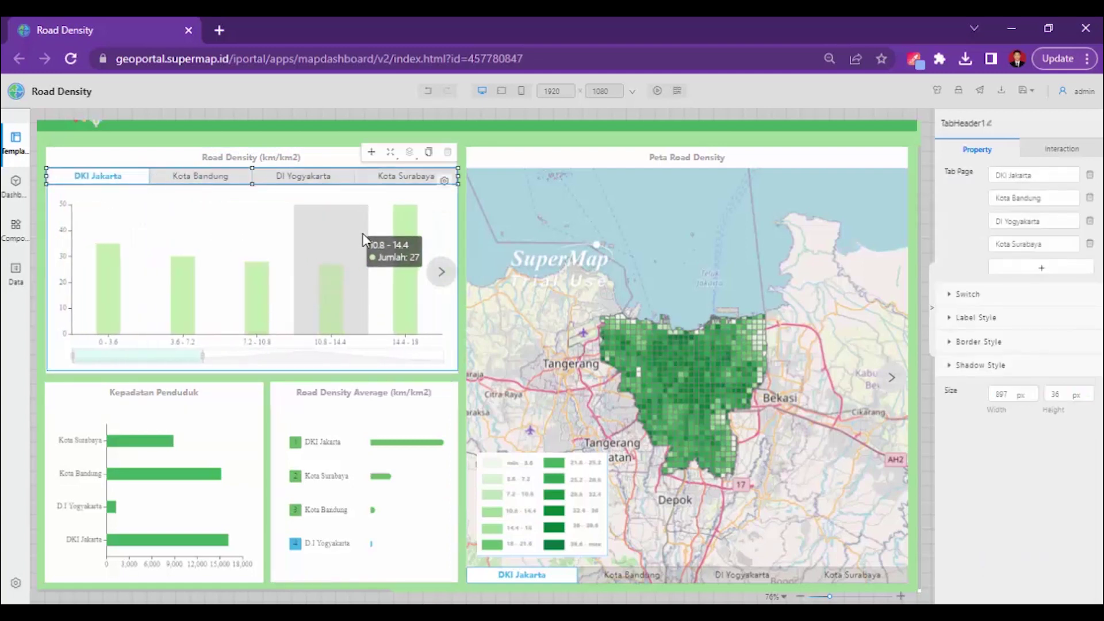
{"action": "left_click", "coordinate": [702, 337]}
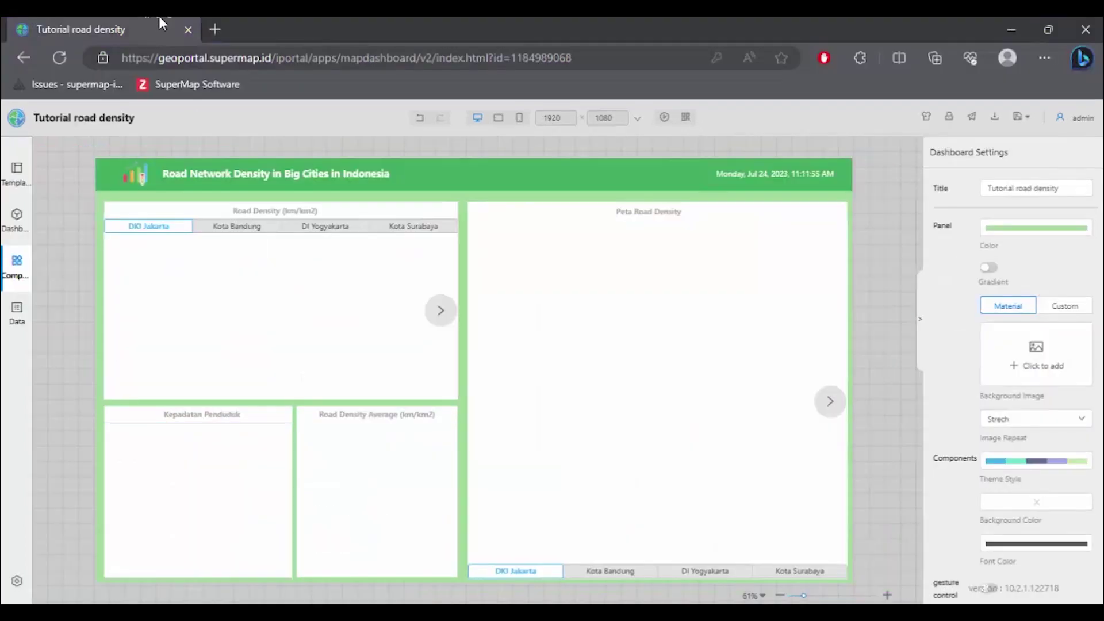
Load the iPortal admin home page at geoportal.supermap.id in a new browser tab beside the Tutorial road density dashboard
{"action": "left_click", "coordinate": [208, 18]}
{"action": "type", "text": "ge"}
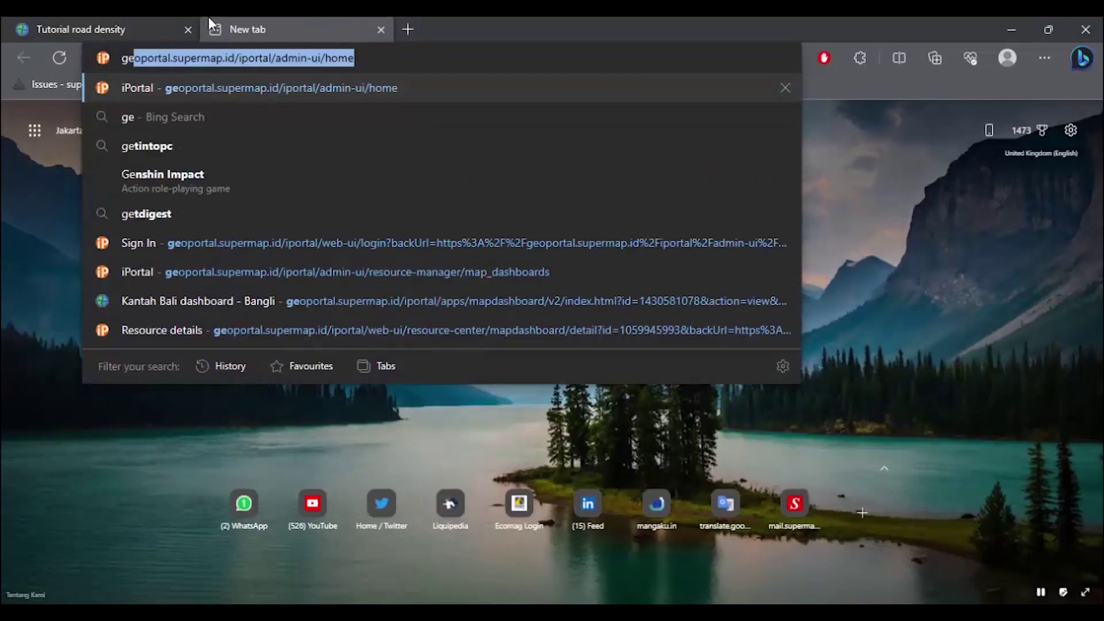
{"action": "key", "text": "Return"}
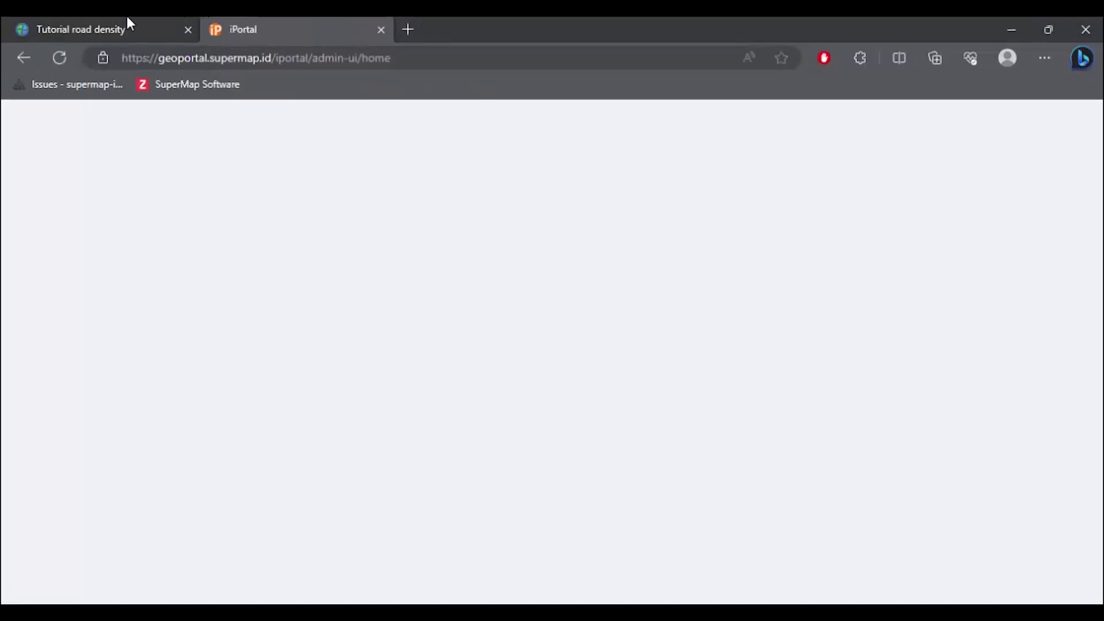
{"action": "left_click", "coordinate": [112, 18]}
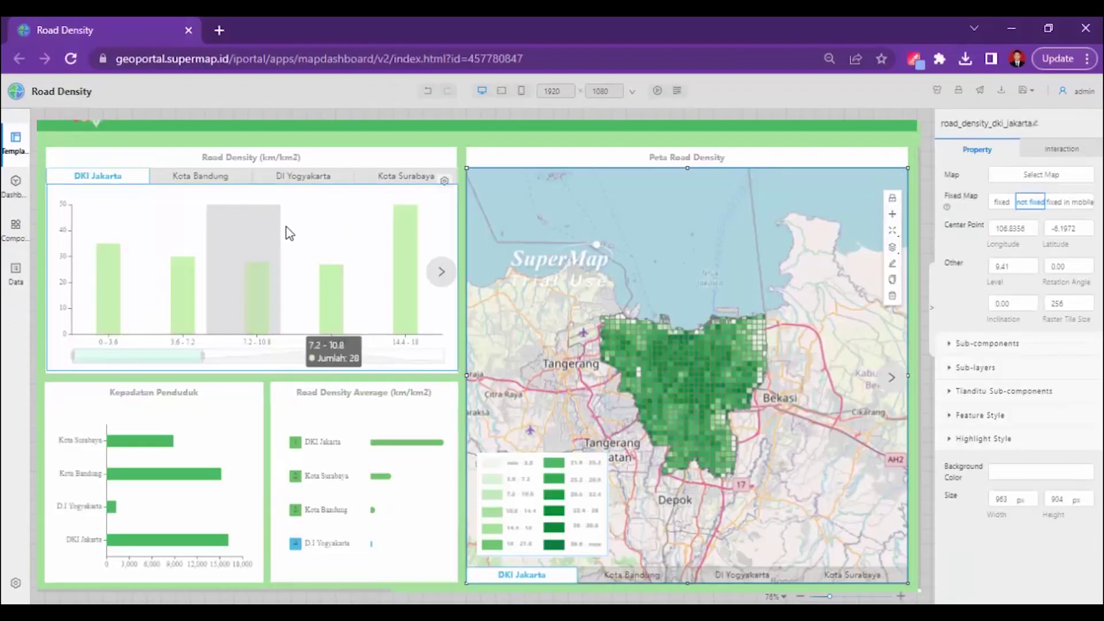
Examine the data sources used by the DKI Jakarta histogram, the Kepadatan Penduduk chart and the Road Density Average rank bar
{"action": "left_click", "coordinate": [316, 205]}
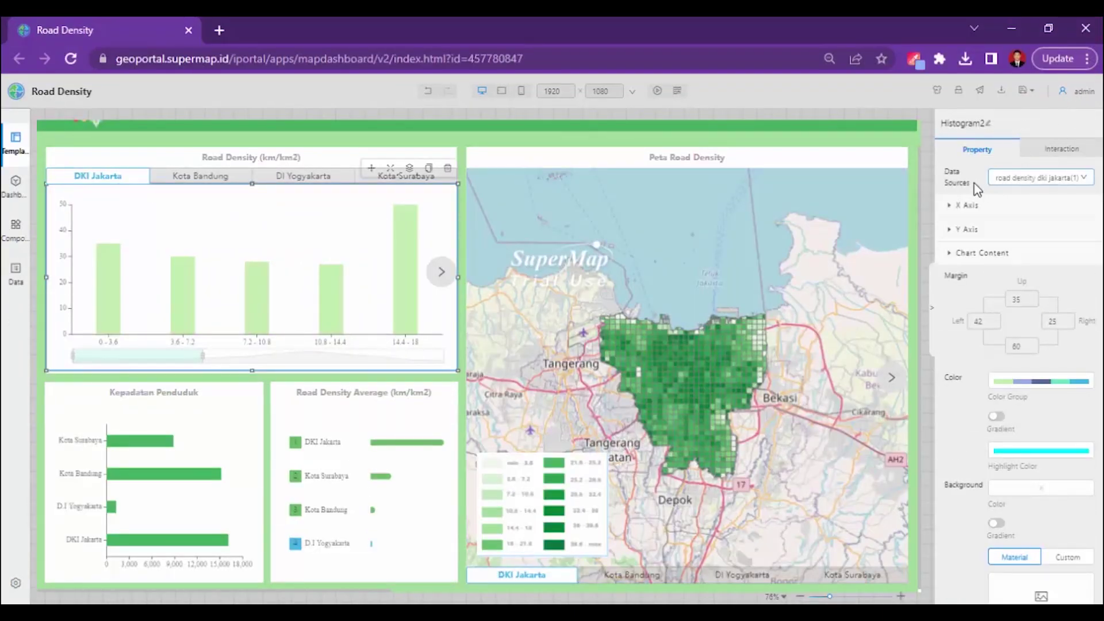
{"action": "left_click", "coordinate": [1037, 183]}
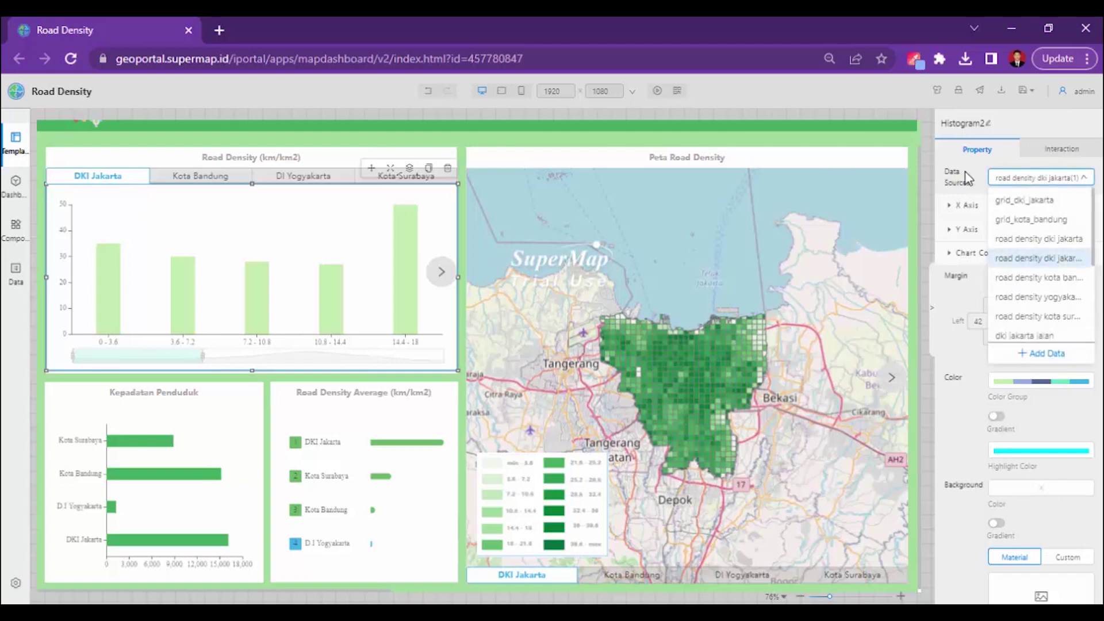
{"action": "left_click", "coordinate": [1050, 263]}
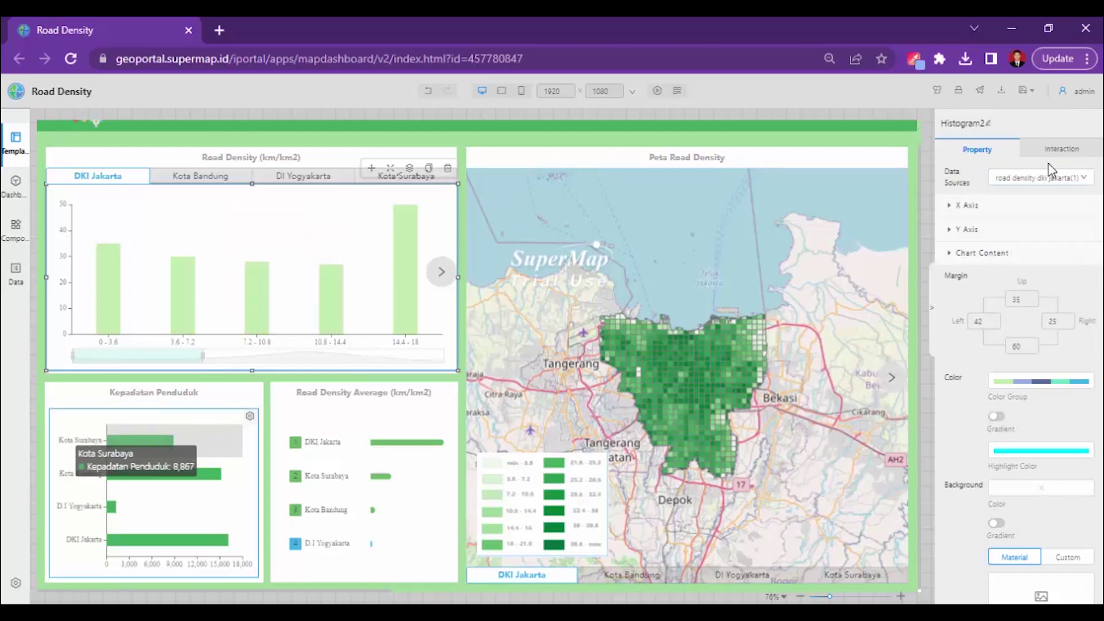
{"action": "left_click", "coordinate": [115, 440]}
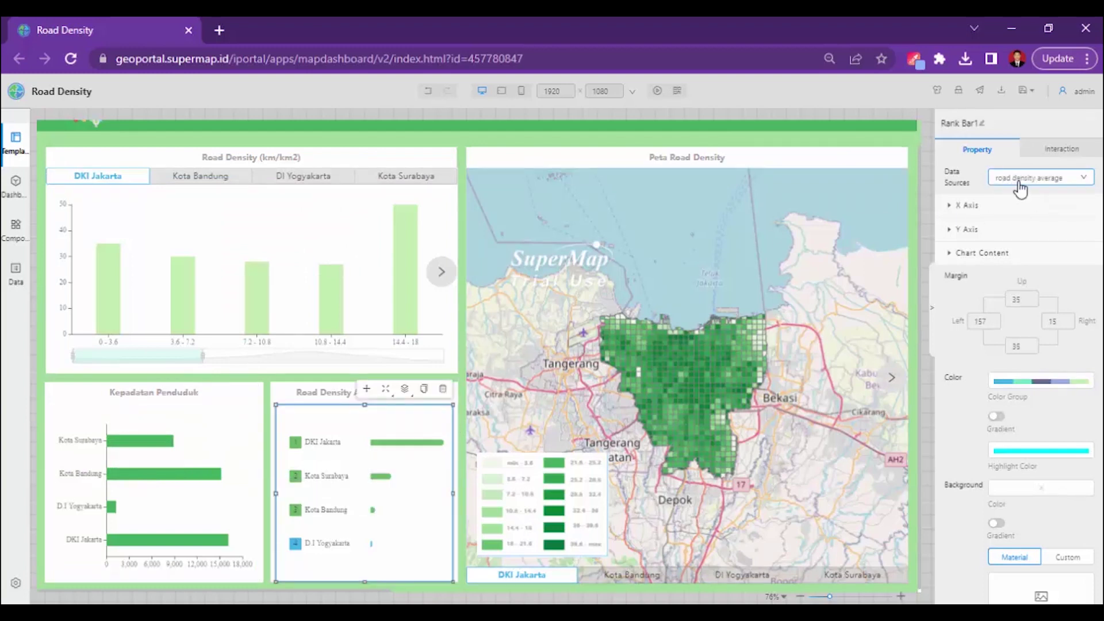
{"action": "left_click", "coordinate": [930, 226]}
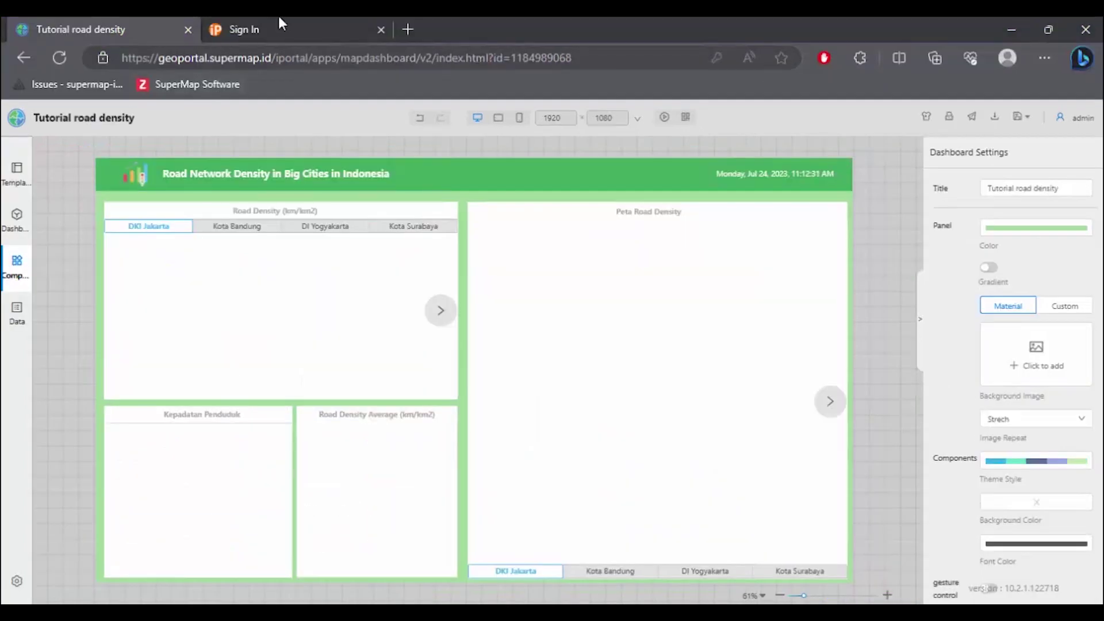
Sign in to iPortal with the saved account credentials and reload the page
{"action": "left_click", "coordinate": [270, 26]}
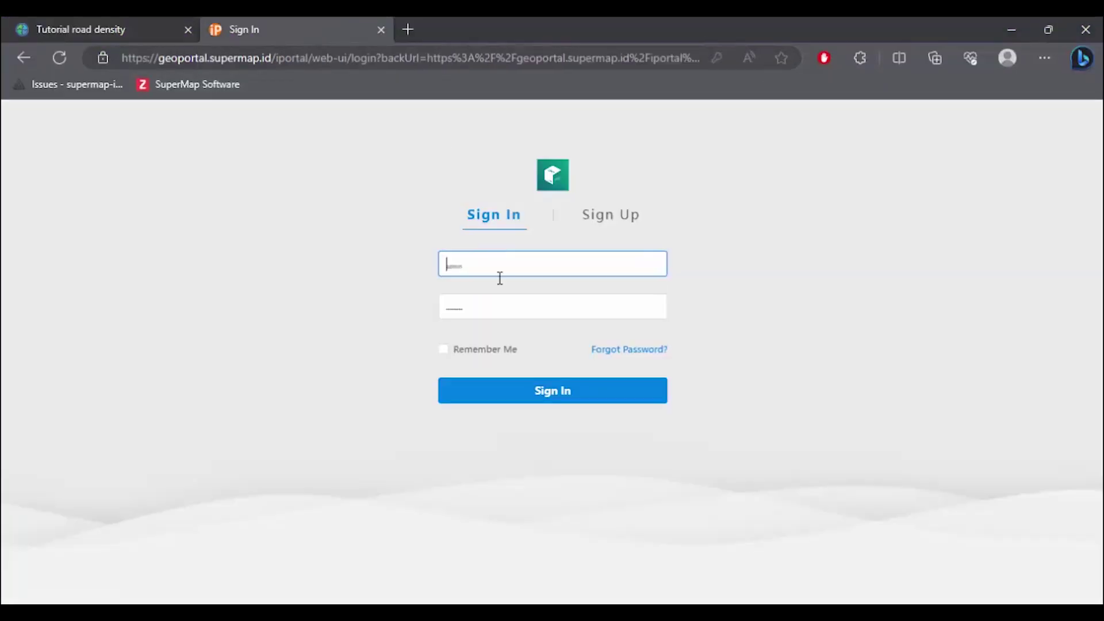
{"action": "left_click", "coordinate": [553, 391]}
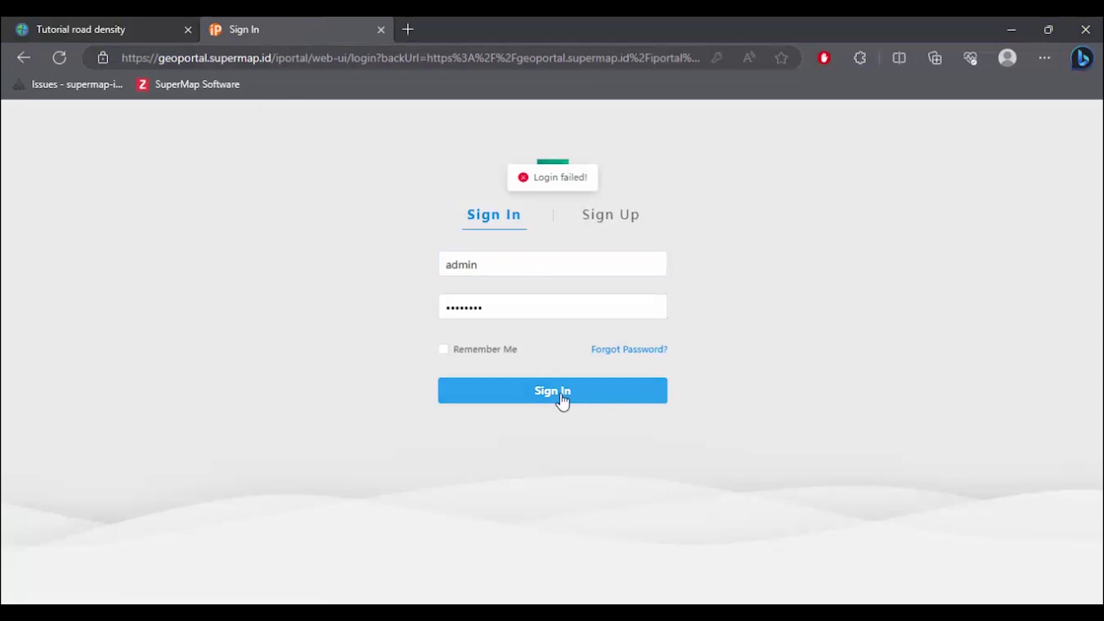
{"action": "left_click", "coordinate": [65, 56]}
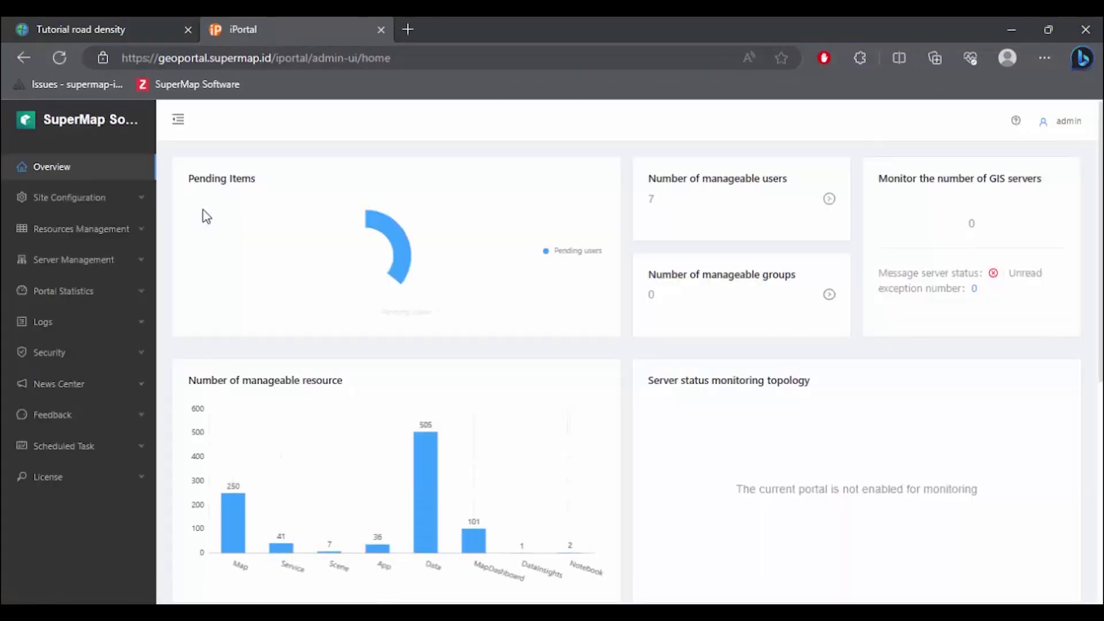
Go to the portal's home page and open the Data resources of the Resource Center
{"action": "left_click", "coordinate": [28, 124]}
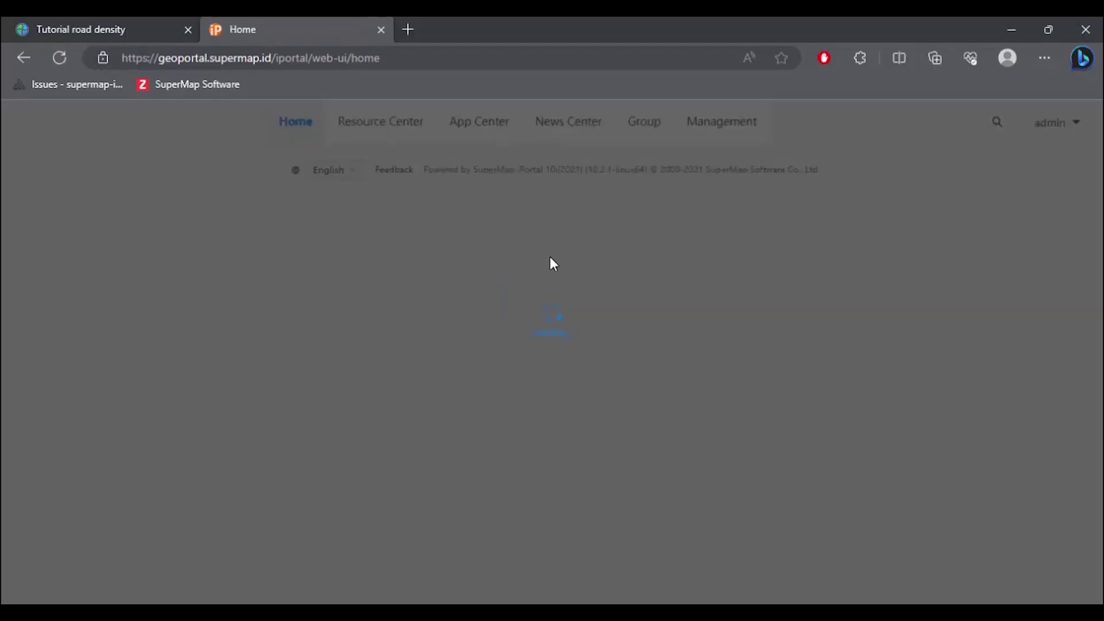
{"action": "mouse_move", "coordinate": [480, 111]}
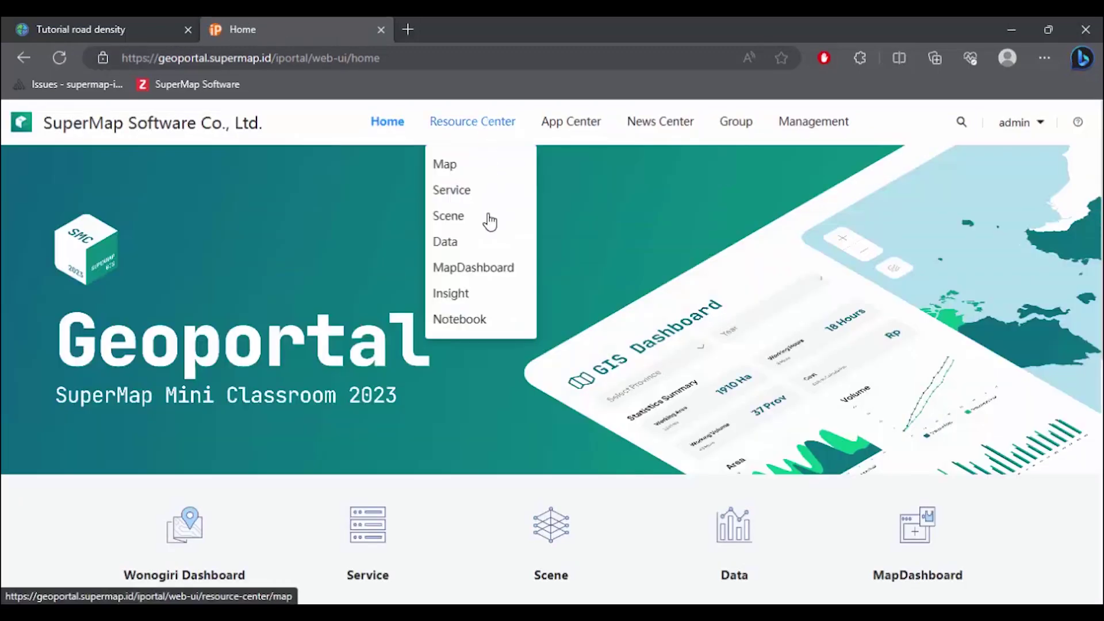
{"action": "left_click", "coordinate": [450, 252]}
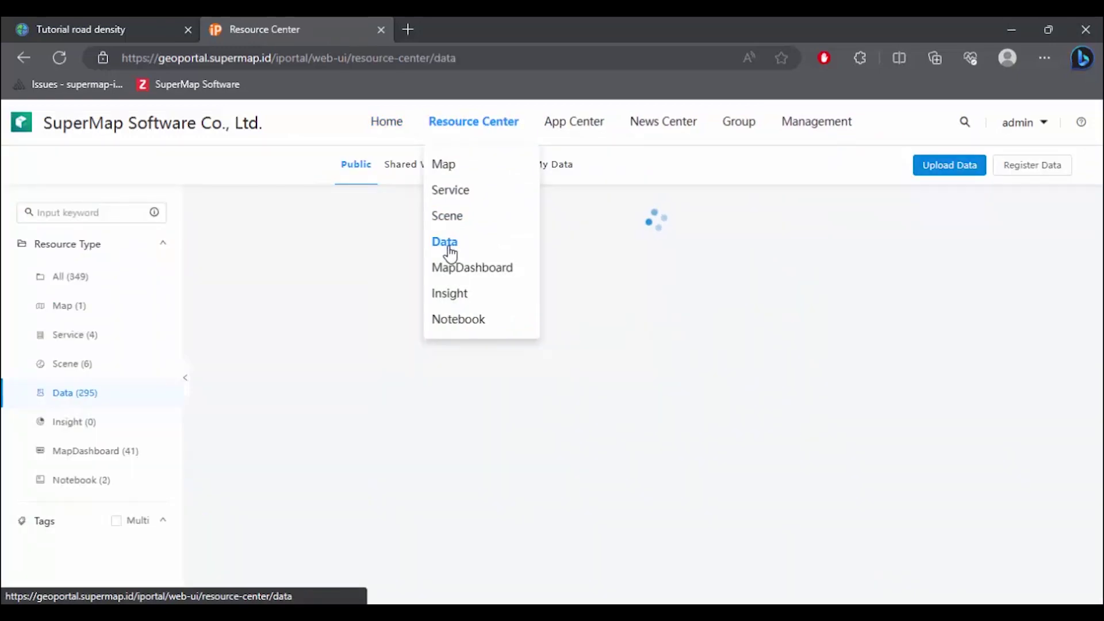
{"action": "left_click", "coordinate": [94, 131]}
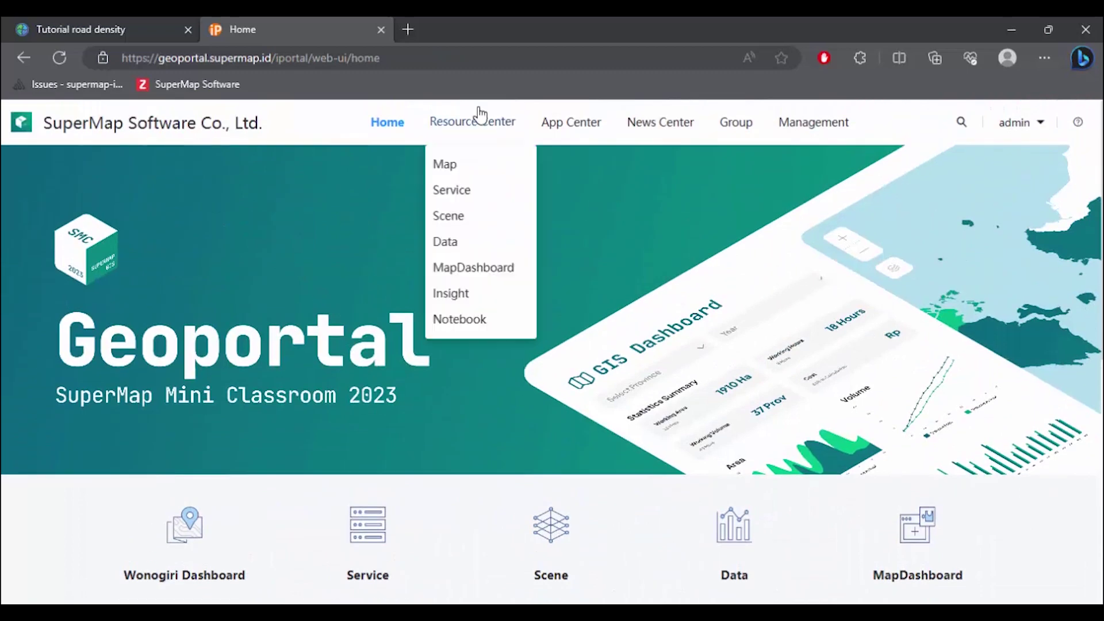
{"action": "mouse_move", "coordinate": [480, 117]}
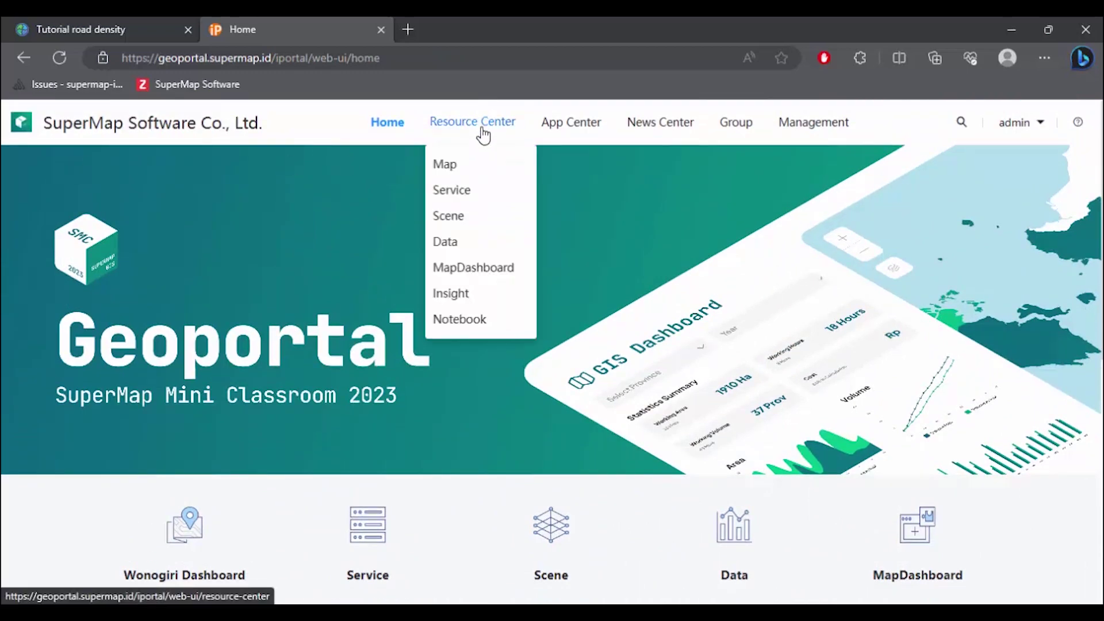
{"action": "left_click", "coordinate": [446, 244]}
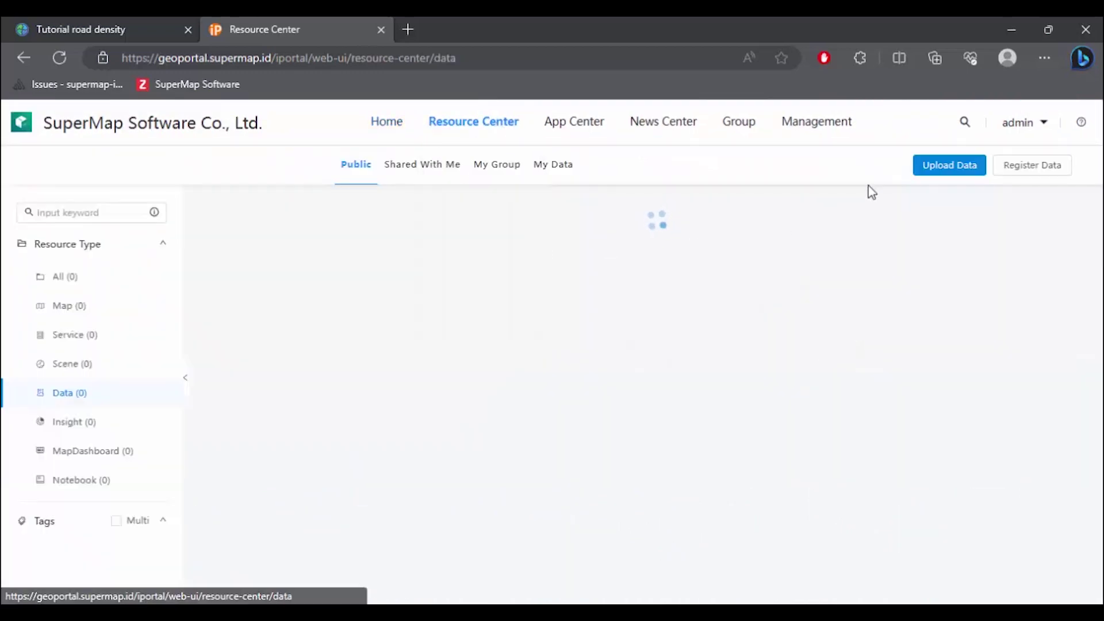
Start a data upload with the data type Excel and choose population+density.xlsx from the Map dashboard folder as its file
{"action": "left_click", "coordinate": [951, 167]}
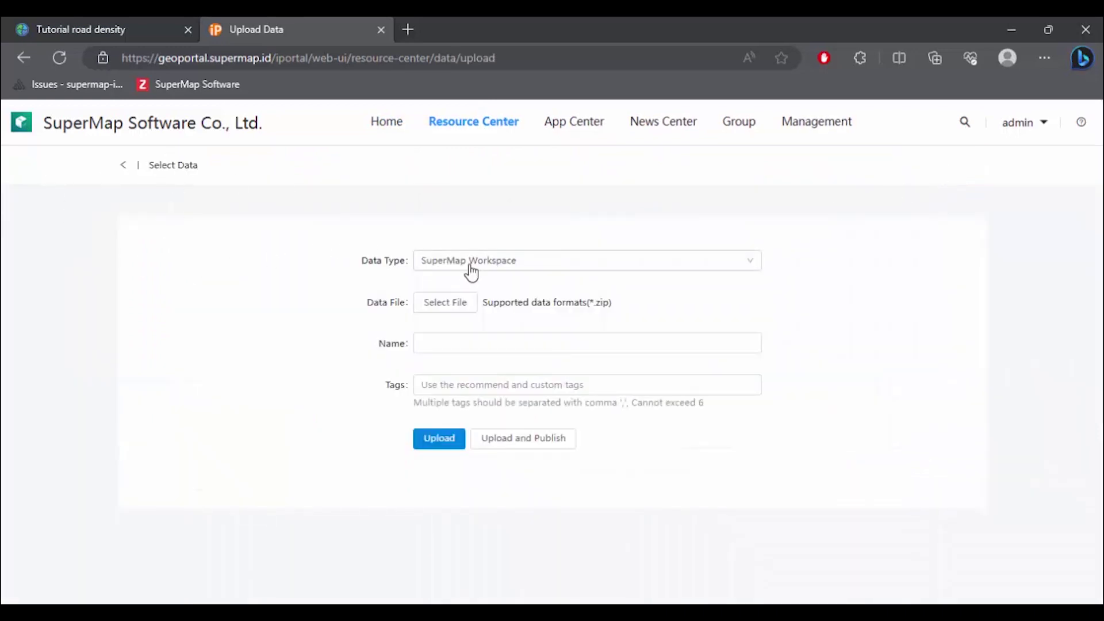
{"action": "left_click", "coordinate": [501, 264]}
{"action": "scroll", "coordinate": [622, 350], "scroll_direction": "down", "scroll_amount": 5}
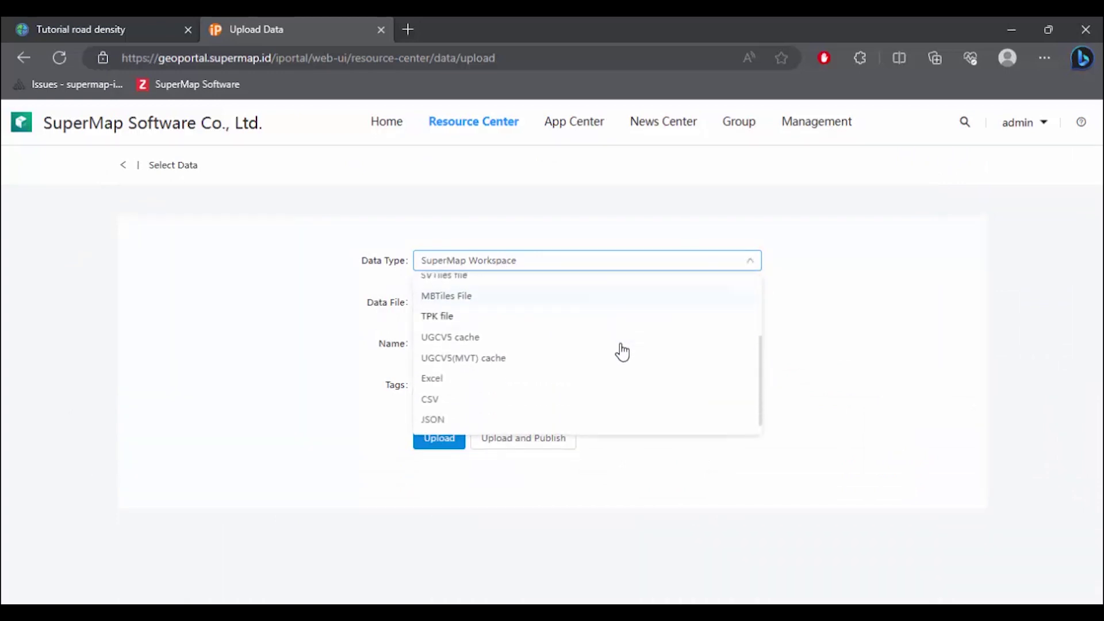
{"action": "left_click", "coordinate": [442, 375]}
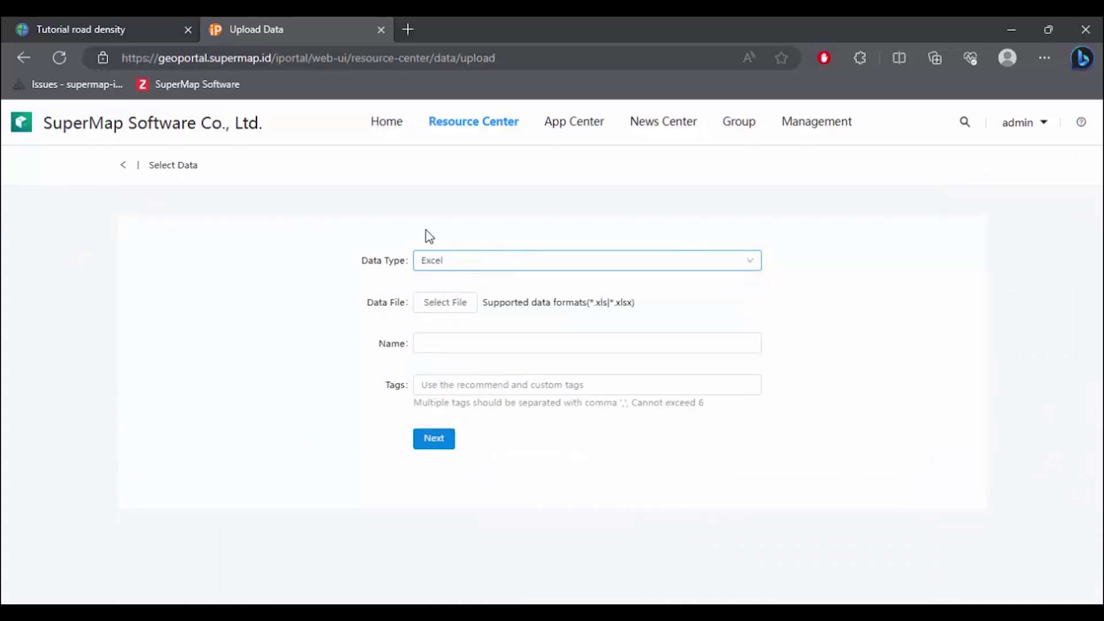
{"action": "left_click", "coordinate": [454, 305]}
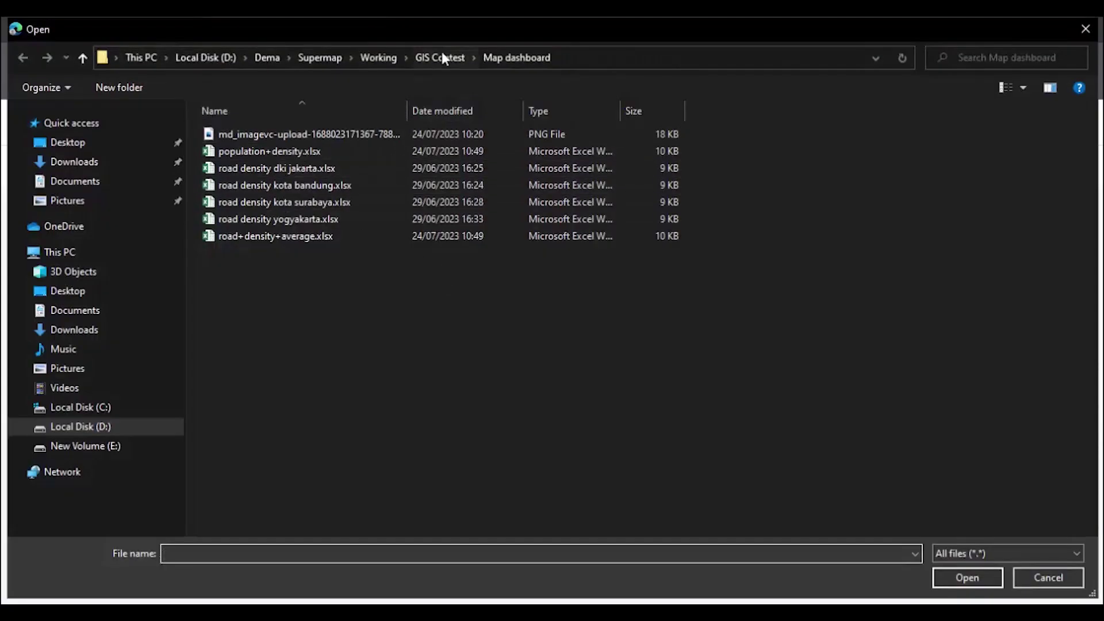
{"action": "left_click", "coordinate": [282, 153]}
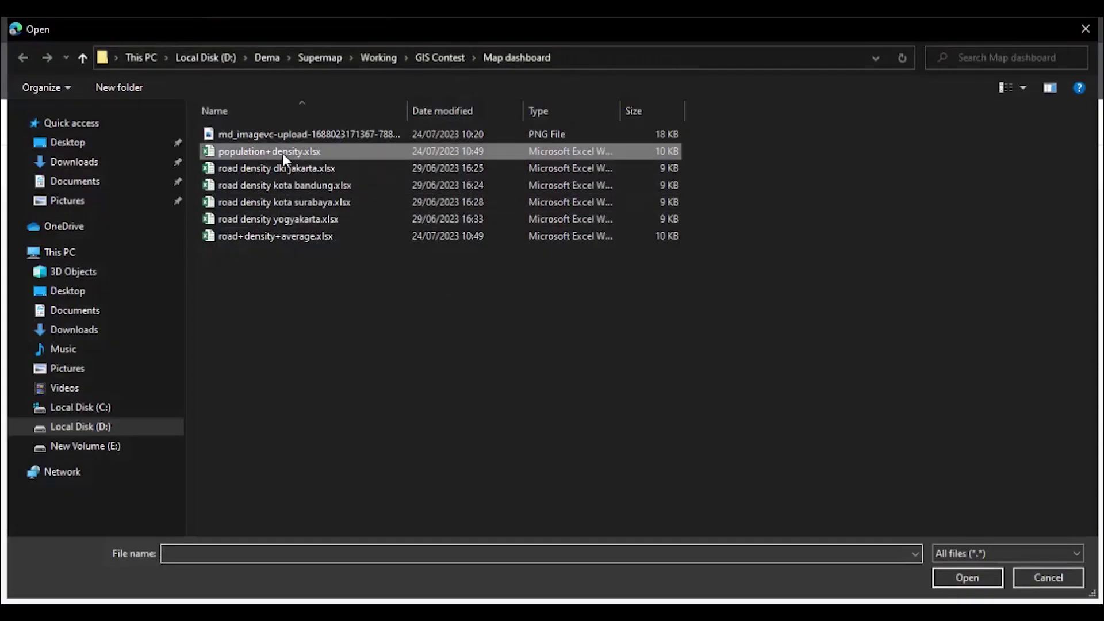
{"action": "left_click", "coordinate": [984, 582]}
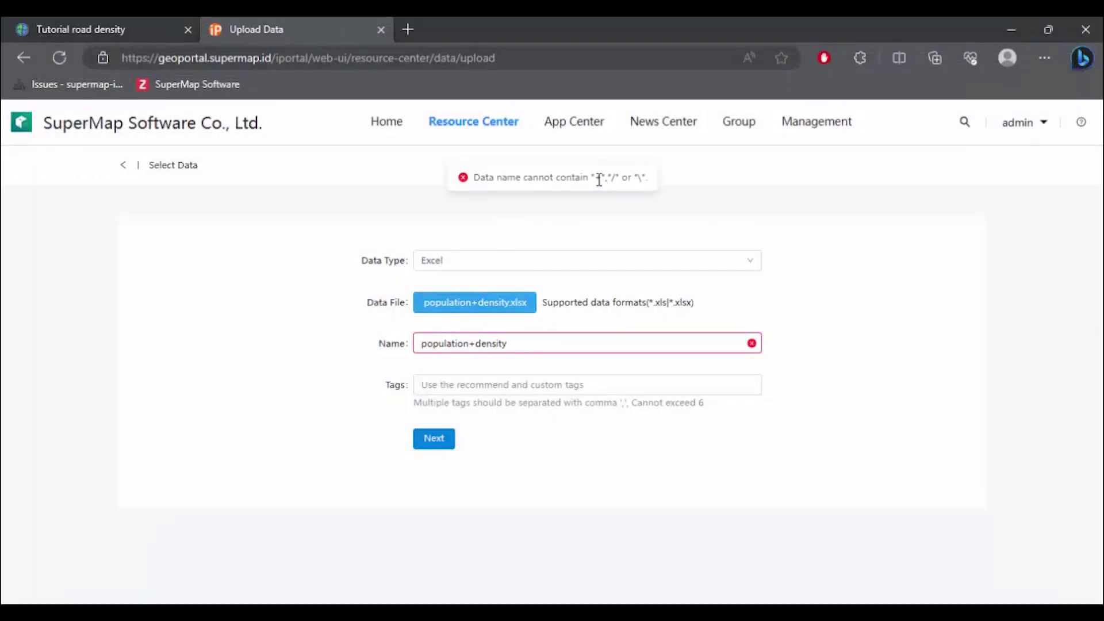
Name the data population_density and continue to the data configuration page
{"action": "left_click", "coordinate": [475, 344]}
{"action": "key", "text": "BackSpace"}
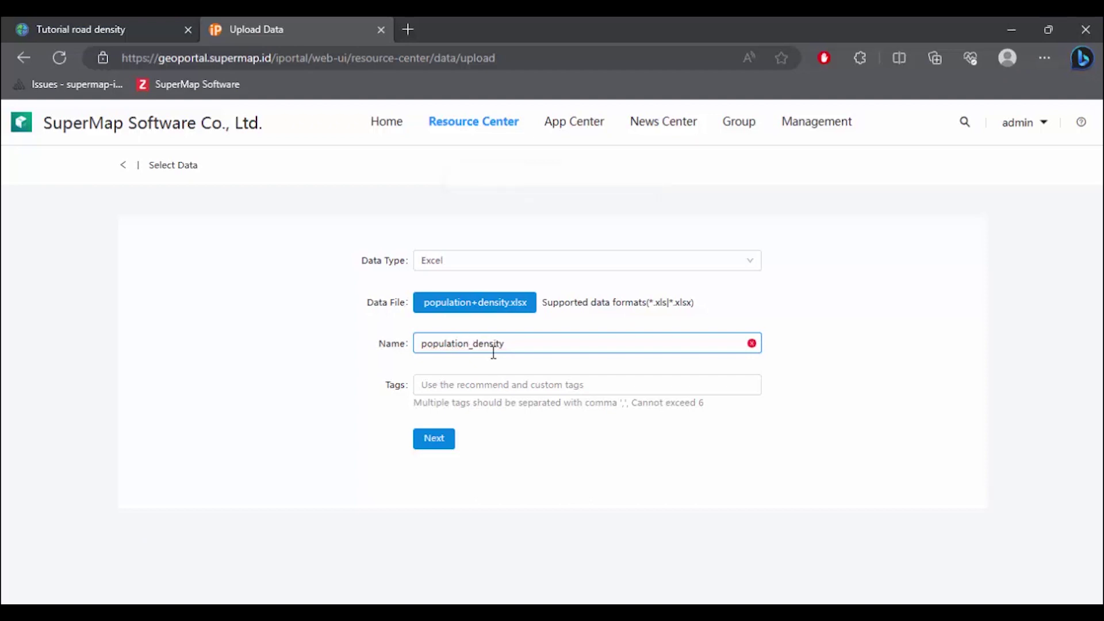
{"action": "left_click", "coordinate": [502, 446]}
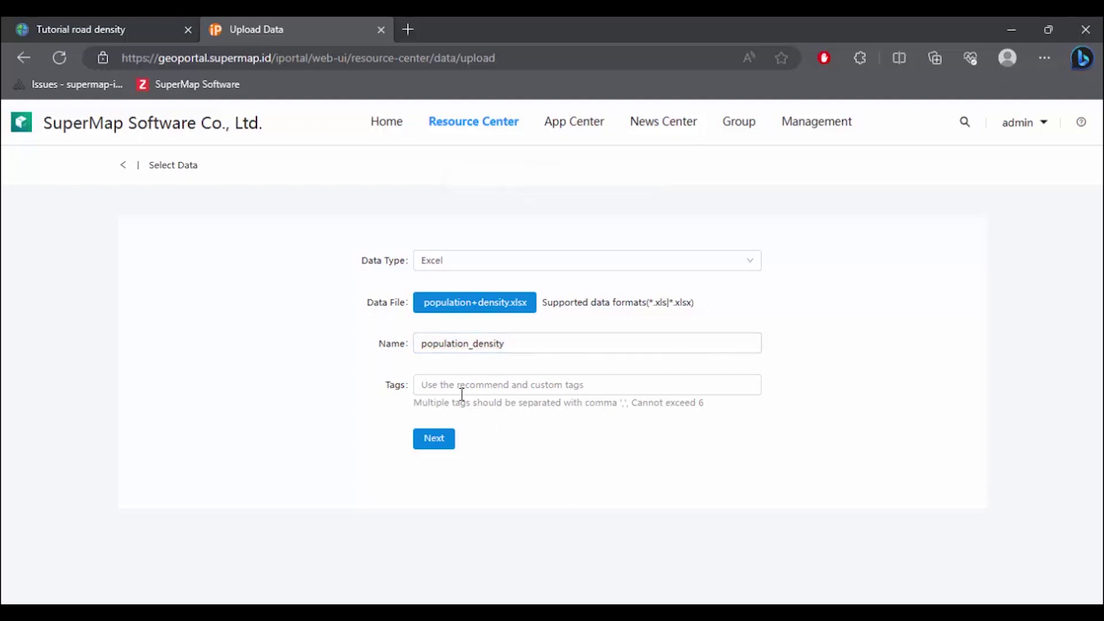
{"action": "left_click", "coordinate": [447, 439]}
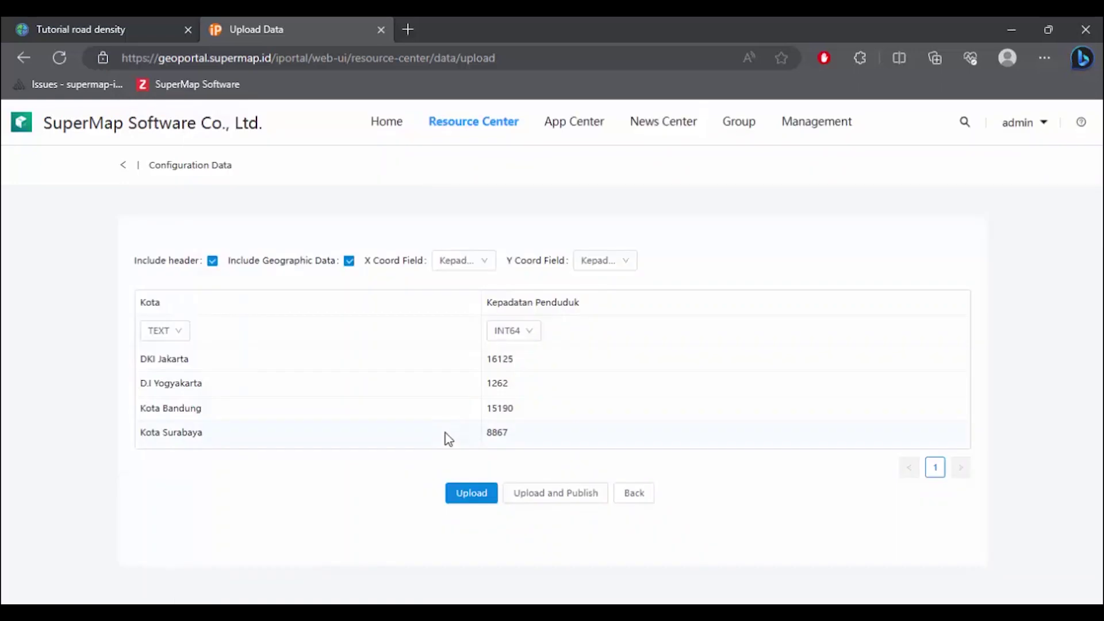
Turn off Include Geographic Data for the population table and return to the file selection page
{"action": "mouse_move", "coordinate": [474, 121]}
{"action": "left_click", "coordinate": [349, 262]}
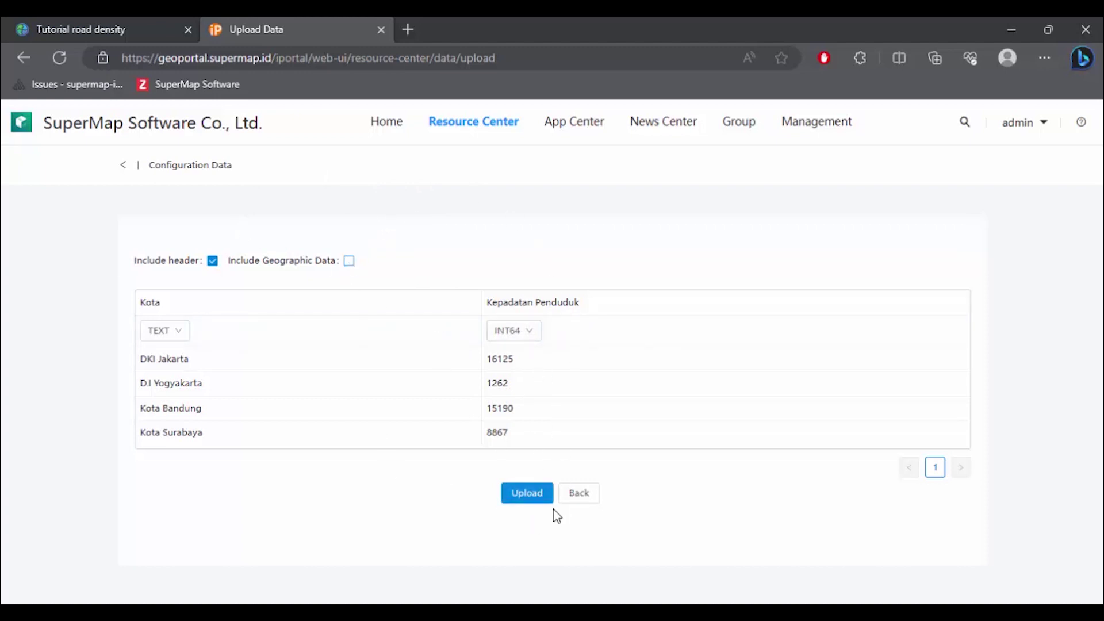
{"action": "left_click", "coordinate": [579, 495]}
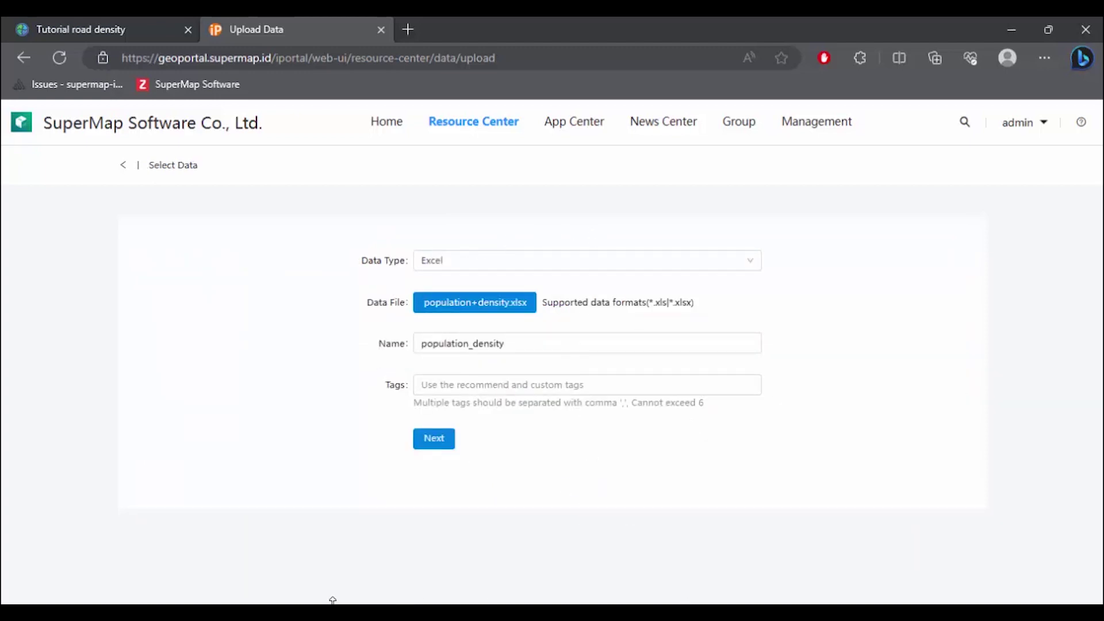
Look over the road density and average Excel files in the Map dashboard folder in File Explorer
{"action": "mouse_move", "coordinate": [332, 601]}
{"action": "left_click", "coordinate": [311, 552]}
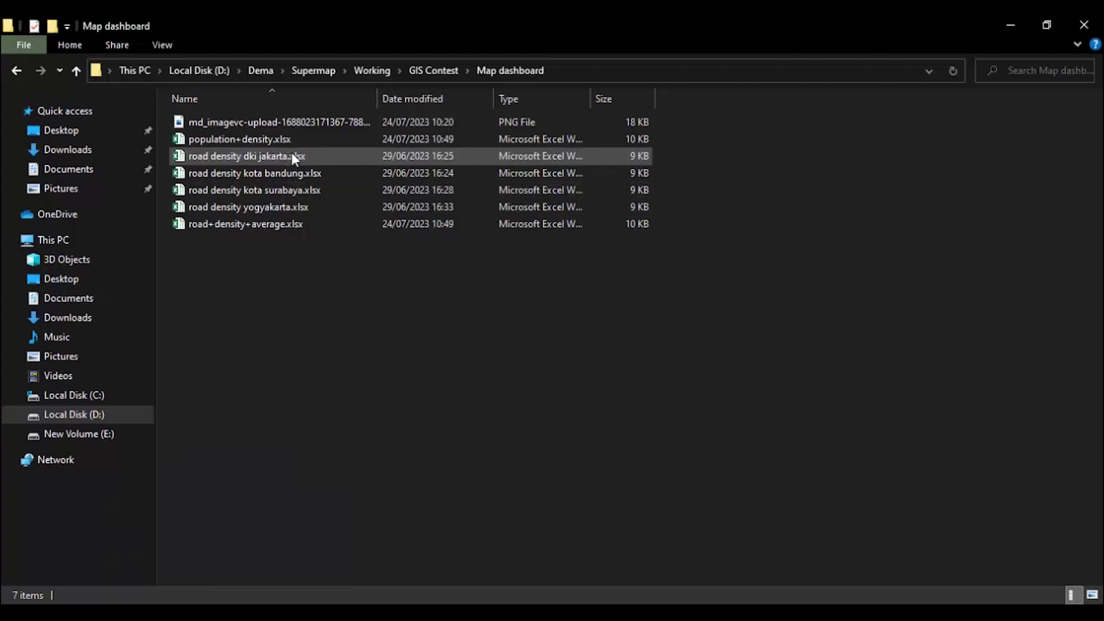
{"action": "left_click", "coordinate": [267, 224]}
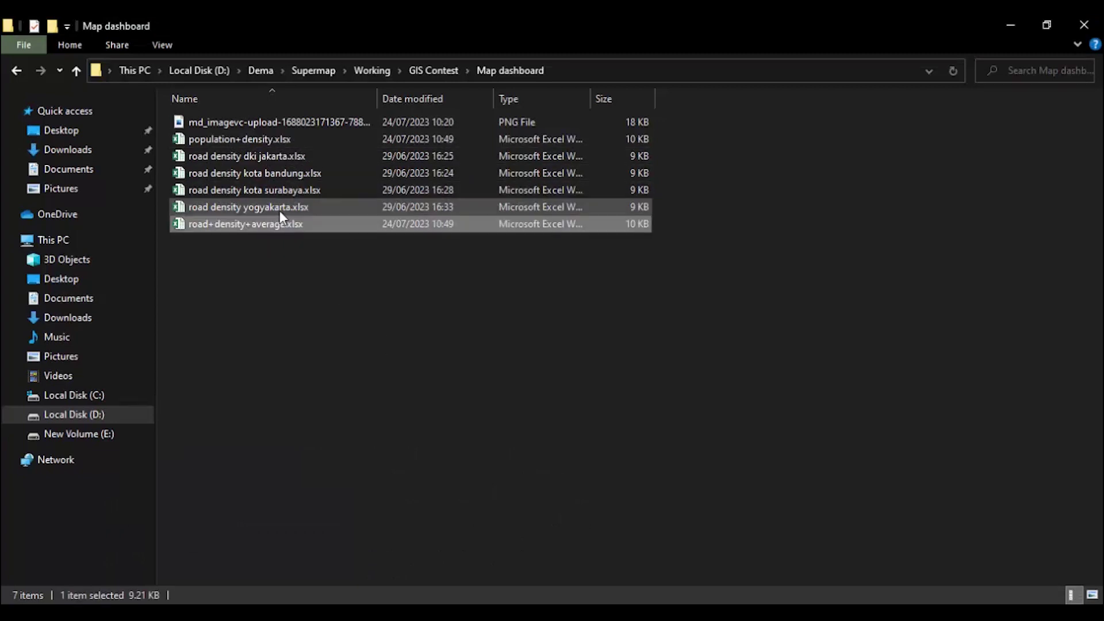
{"action": "left_click", "coordinate": [280, 211]}
{"action": "left_click", "coordinate": [308, 191]}
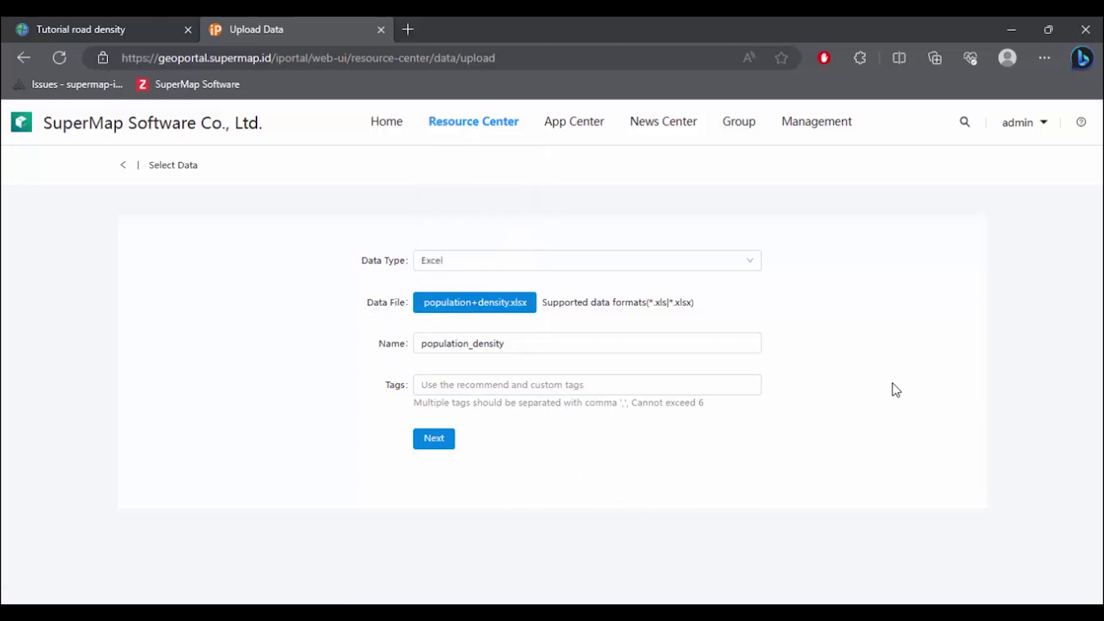
Examine the DKI Jakarta histogram, Kepadatan Penduduk bar chart and Road Density Average rank bar in the finished Road Density dashboard
{"action": "left_click", "coordinate": [132, 20]}
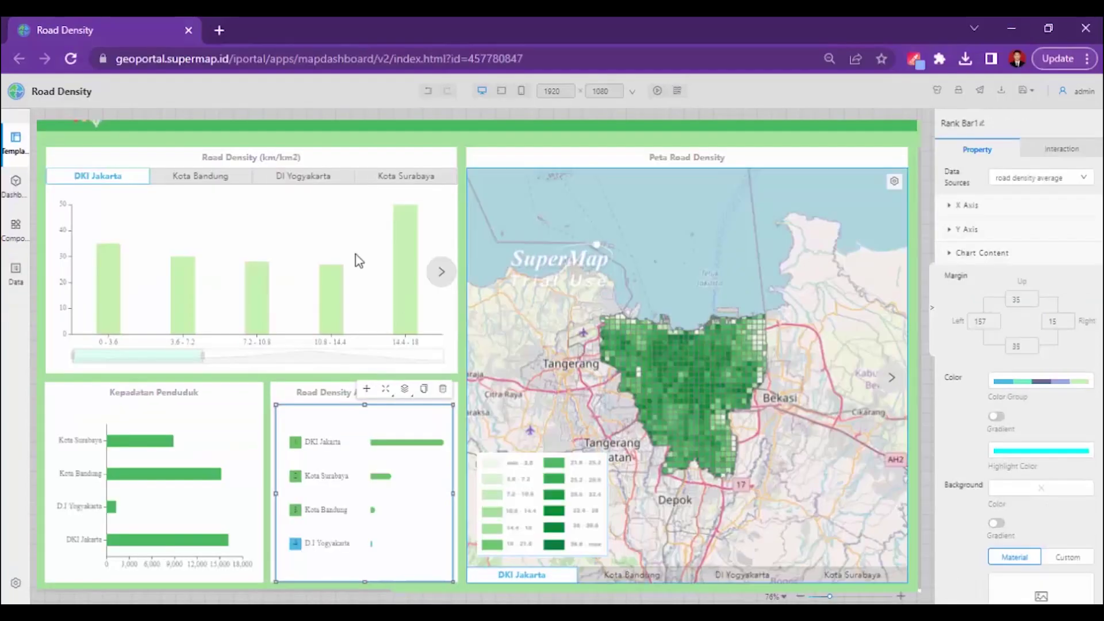
{"action": "mouse_move", "coordinate": [209, 249]}
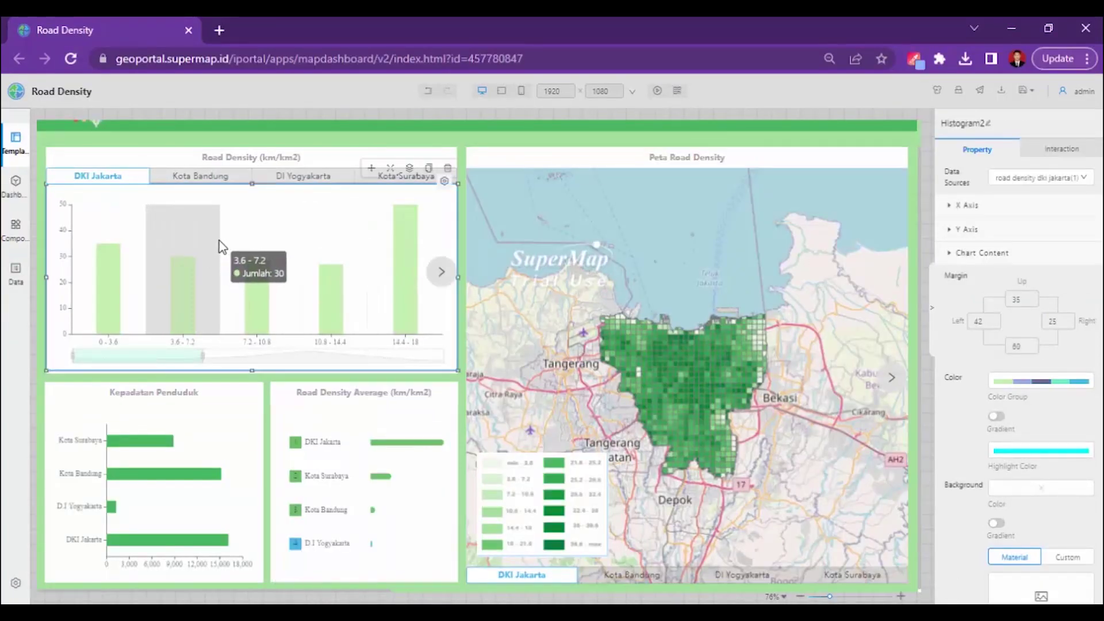
{"action": "left_click", "coordinate": [170, 446]}
{"action": "mouse_move", "coordinate": [393, 452]}
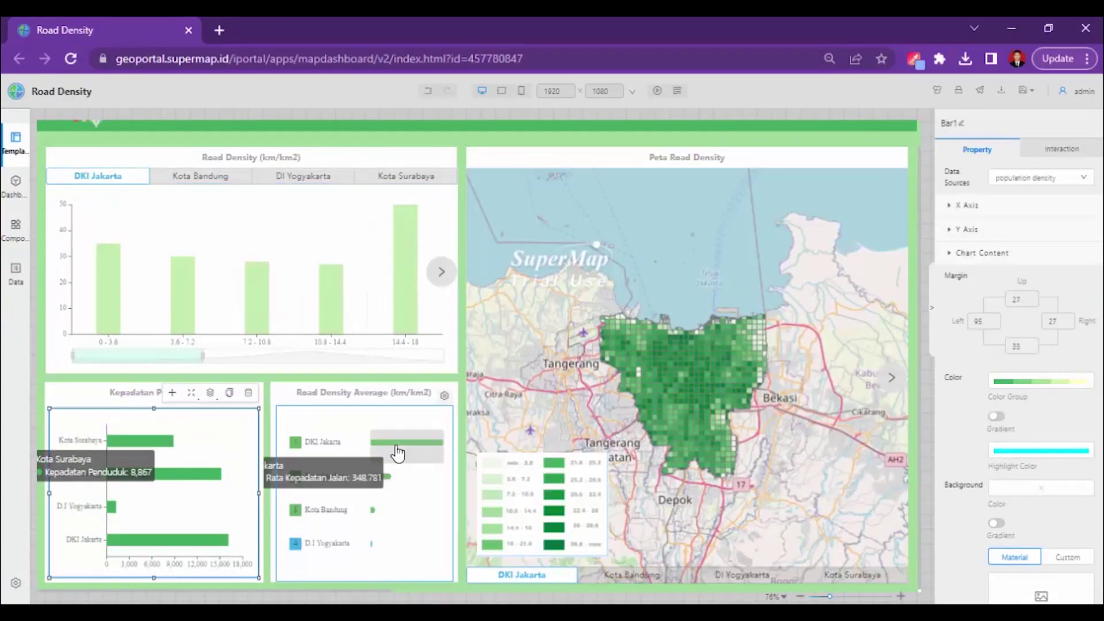
{"action": "left_click", "coordinate": [394, 455]}
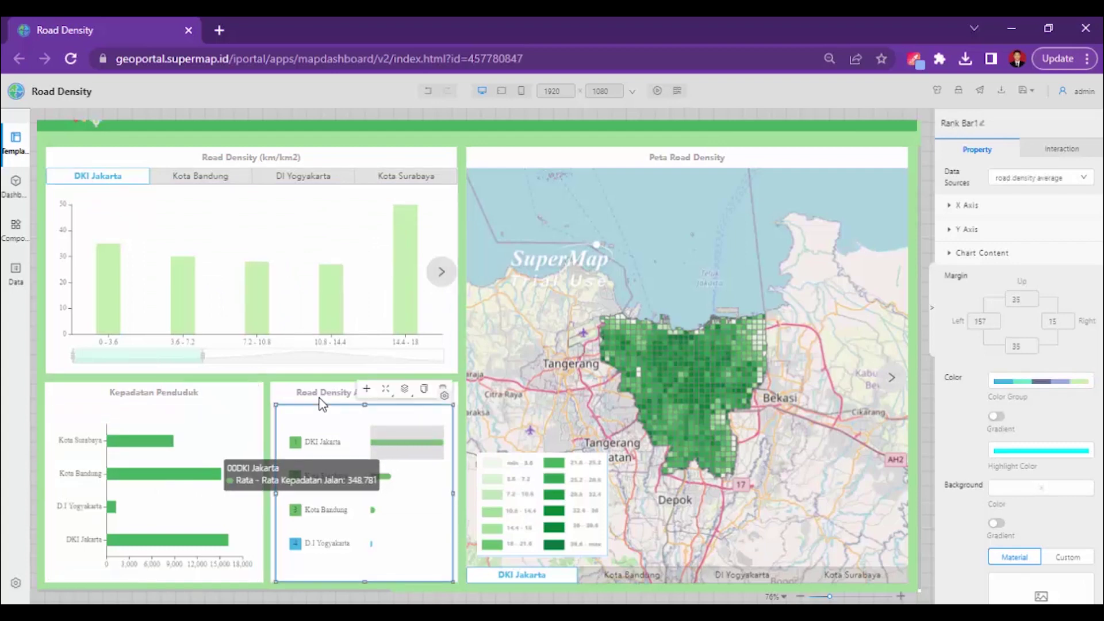
{"action": "left_click", "coordinate": [223, 259]}
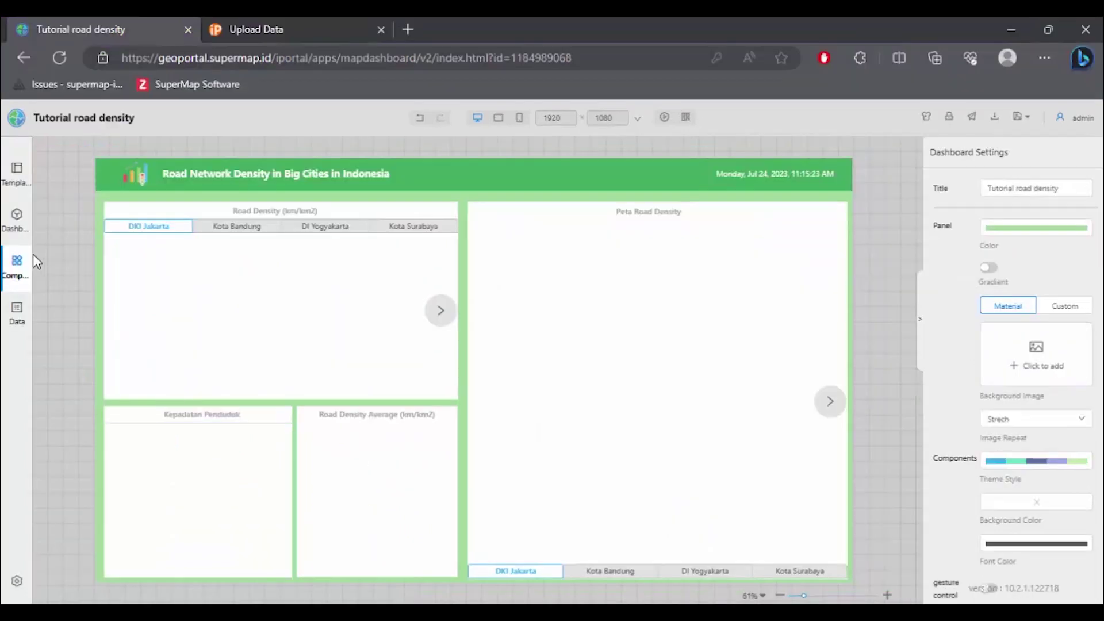
Add a Histogram chart to the DKI Jakarta tab of the Road Density (km/km2) panel in the Tutorial road density dashboard
{"action": "left_click", "coordinate": [33, 257]}
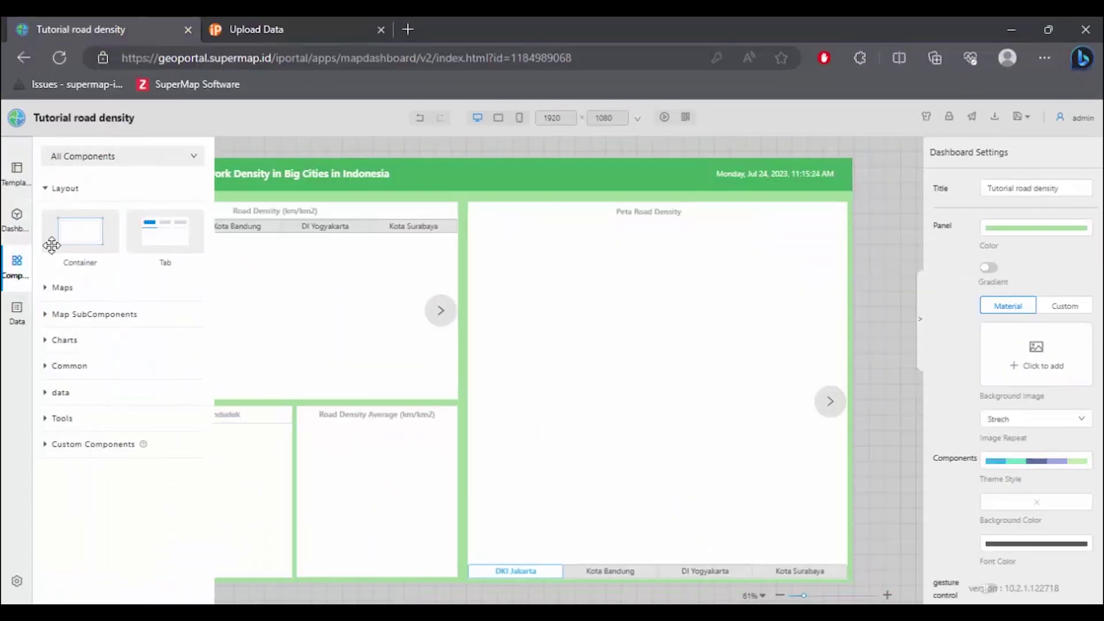
{"action": "left_click", "coordinate": [65, 344]}
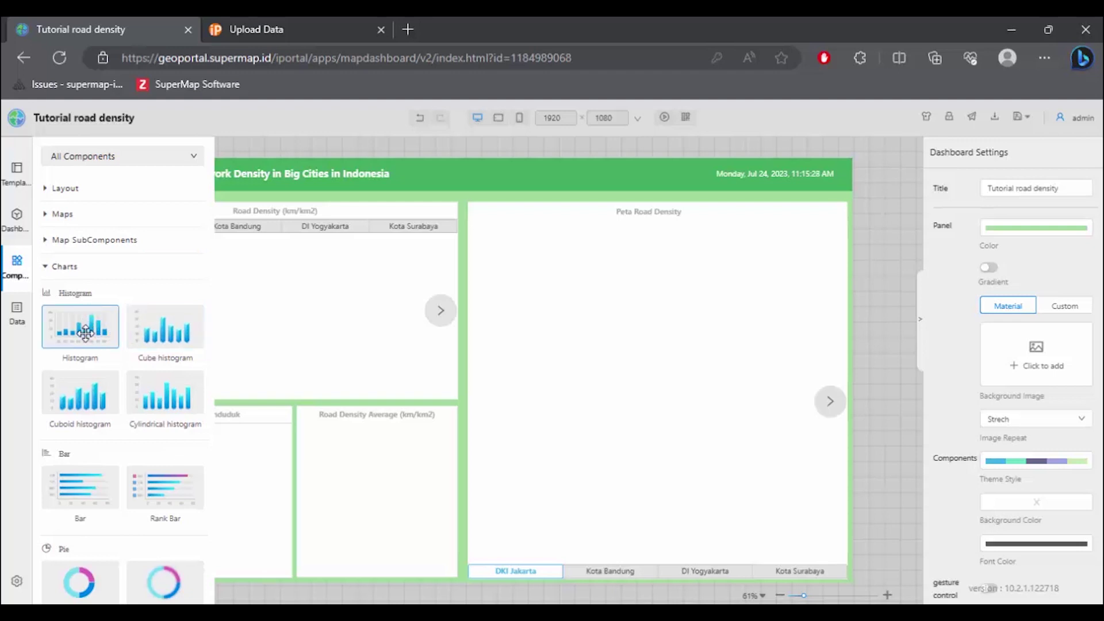
{"action": "left_click_drag", "start_coordinate": [80, 333], "coordinate": [353, 338]}
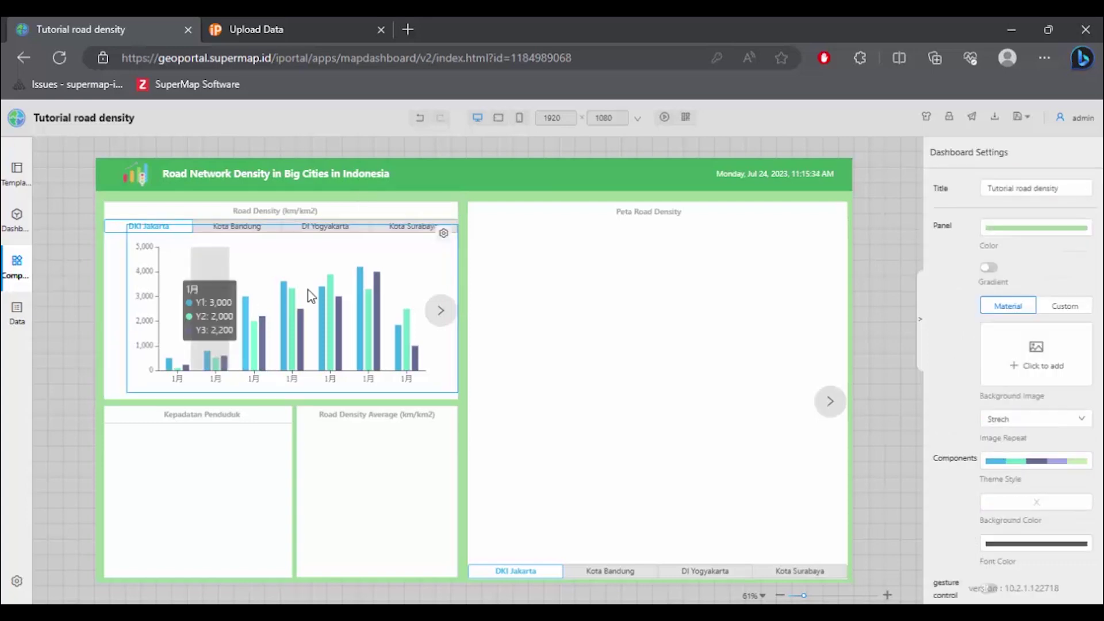
Resize the histogram to fill the Road Density (km/km2) panel area below the city tabs
{"action": "left_click", "coordinate": [143, 240]}
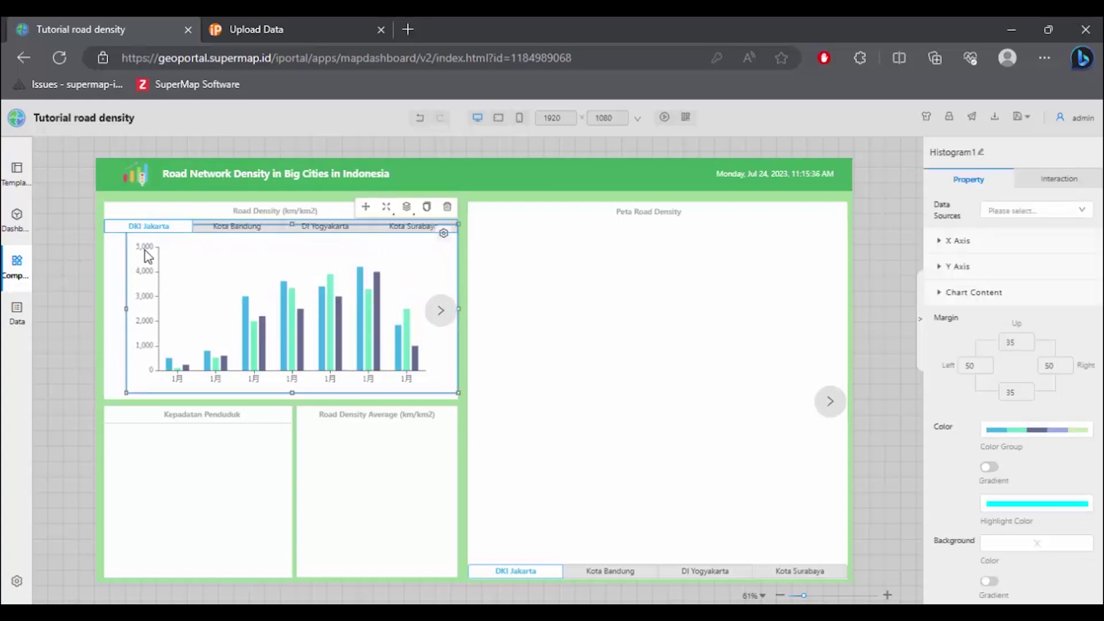
{"action": "left_click_drag", "start_coordinate": [124, 391], "coordinate": [104, 399]}
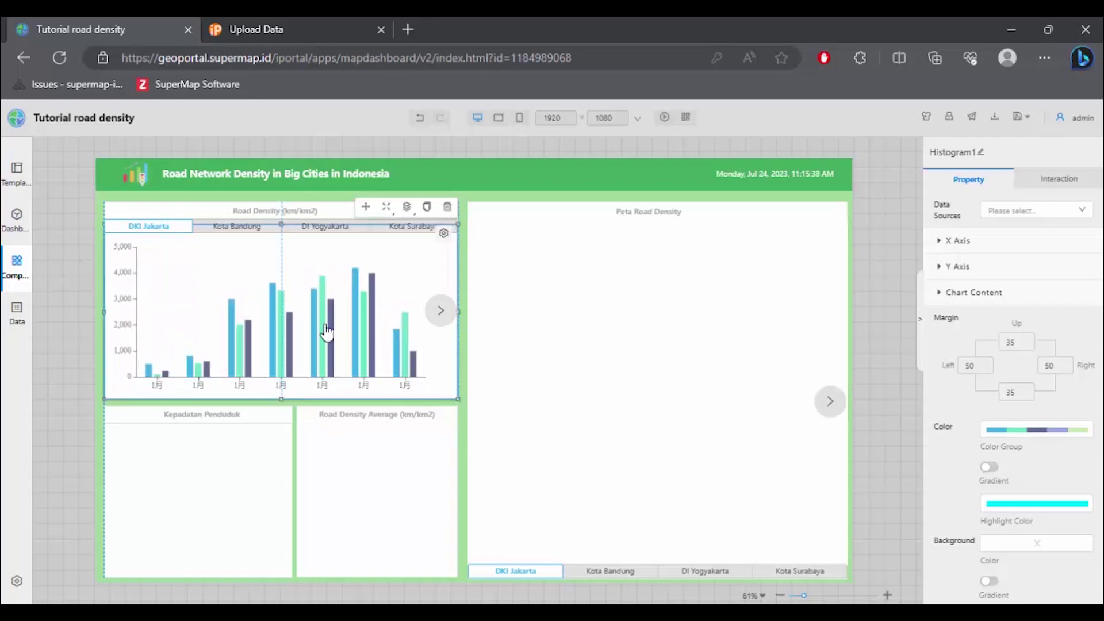
{"action": "left_click_drag", "start_coordinate": [459, 224], "coordinate": [457, 233]}
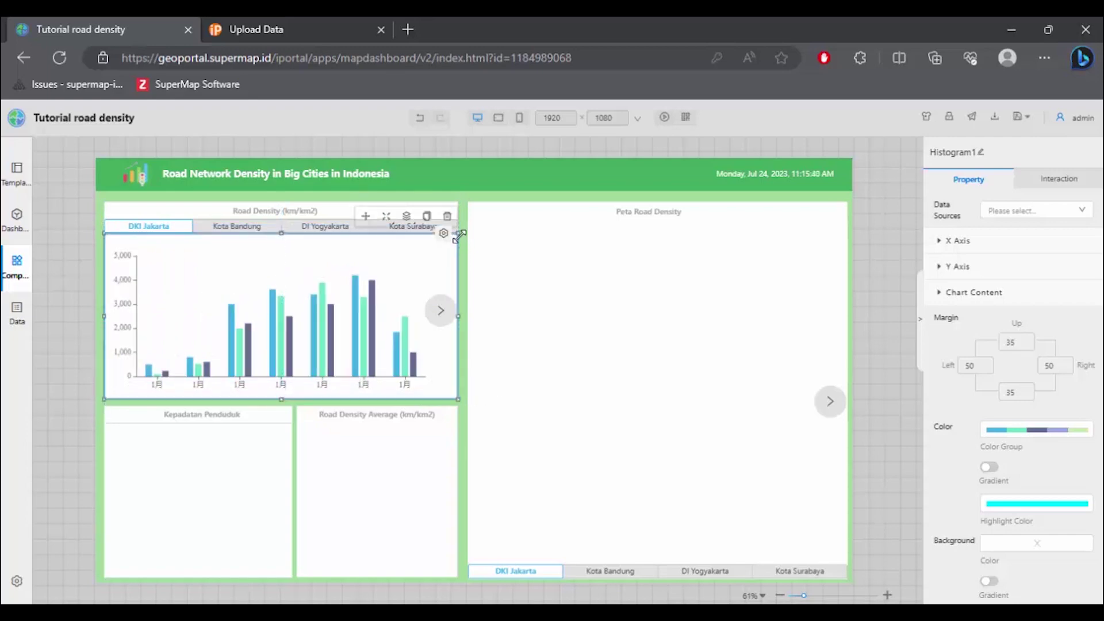
{"action": "left_click", "coordinate": [69, 352]}
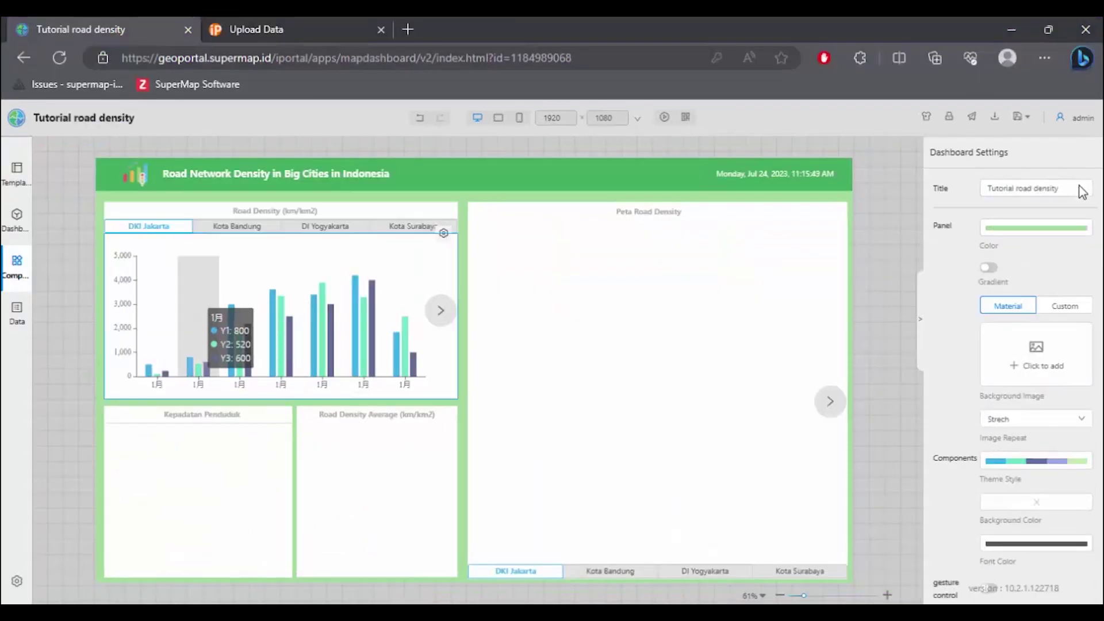
Set the histogram's data source to road density dki jakarta(1) from My Data, searching for "road density dki jakarta"
{"action": "left_click", "coordinate": [1072, 212]}
{"action": "left_click", "coordinate": [1060, 260]}
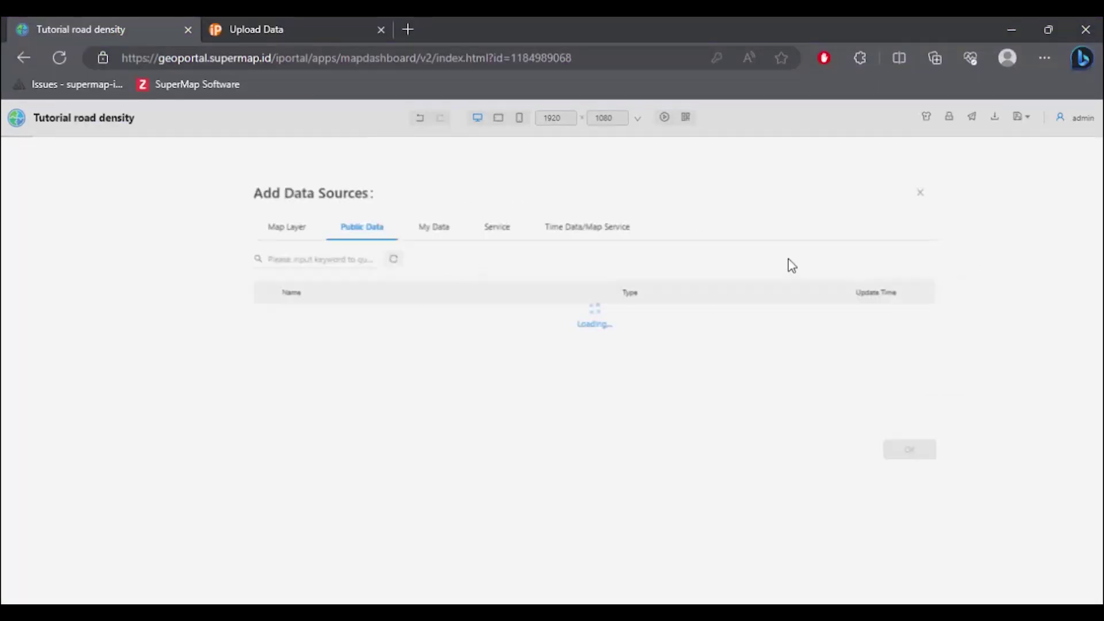
{"action": "left_click", "coordinate": [393, 230]}
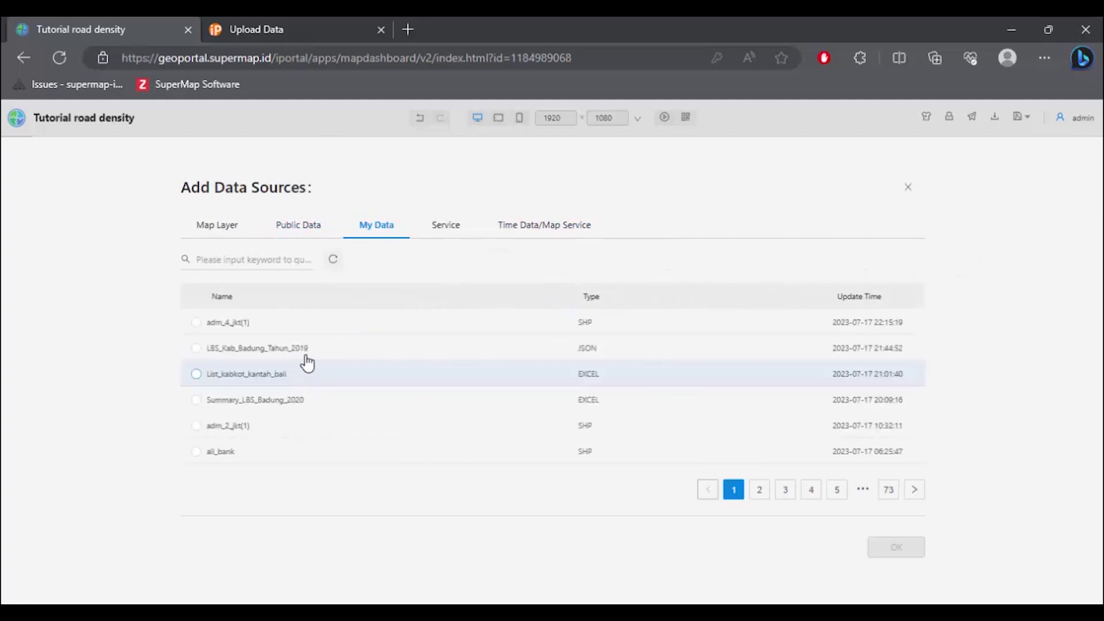
{"action": "left_click", "coordinate": [230, 263]}
{"action": "type", "text": "road"}
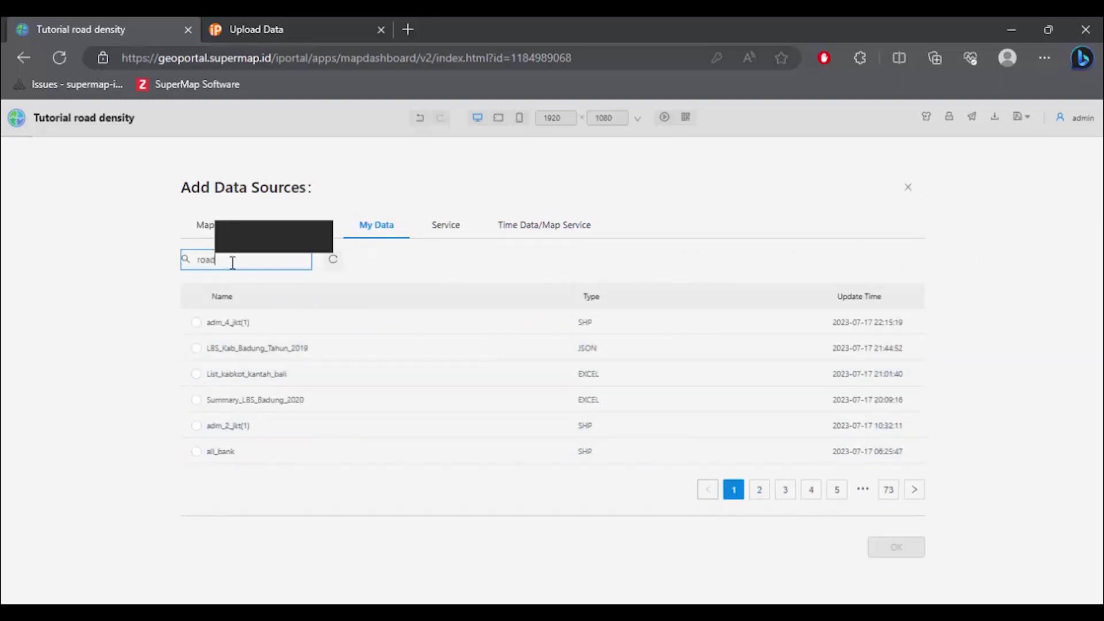
{"action": "type", "text": " density"}
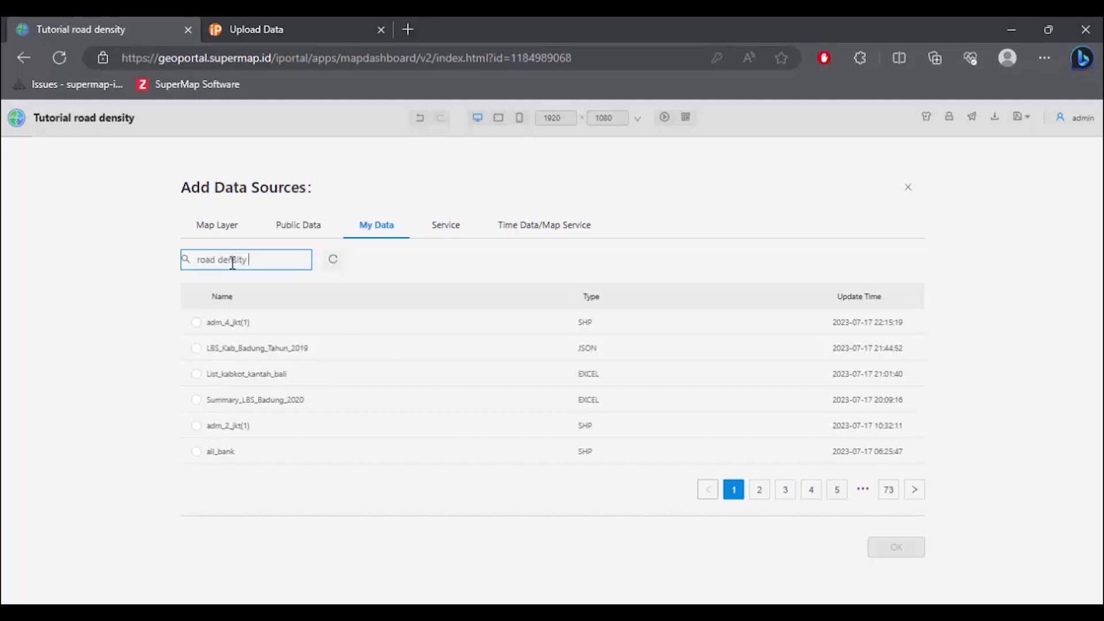
{"action": "type", "text": " dki jakarta"}
{"action": "key", "text": "Return"}
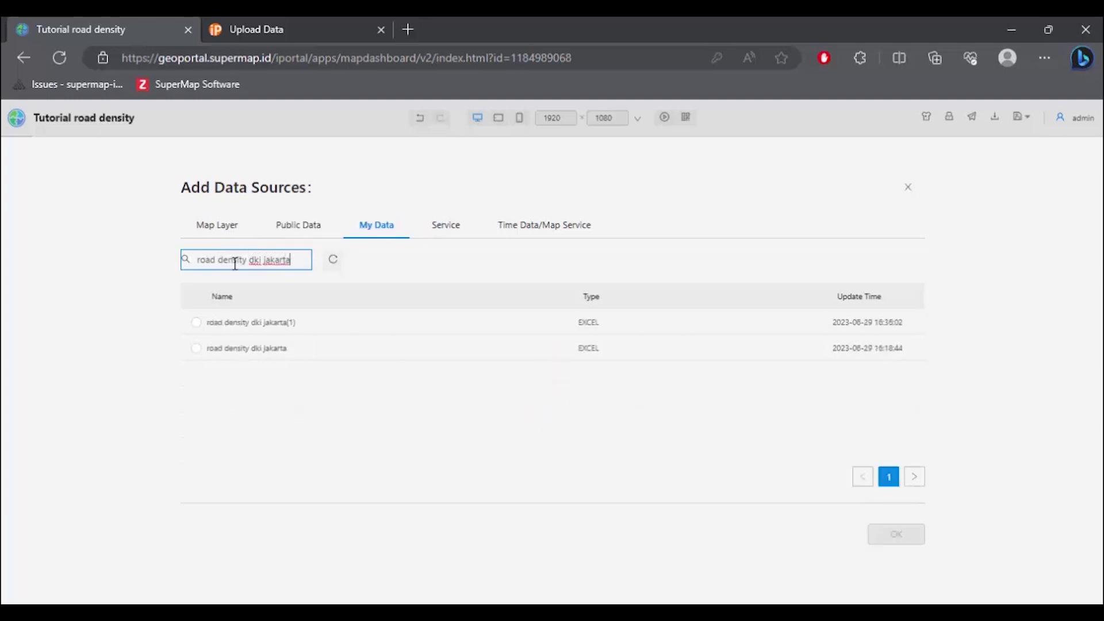
{"action": "left_click", "coordinate": [263, 323]}
{"action": "left_click", "coordinate": [889, 535]}
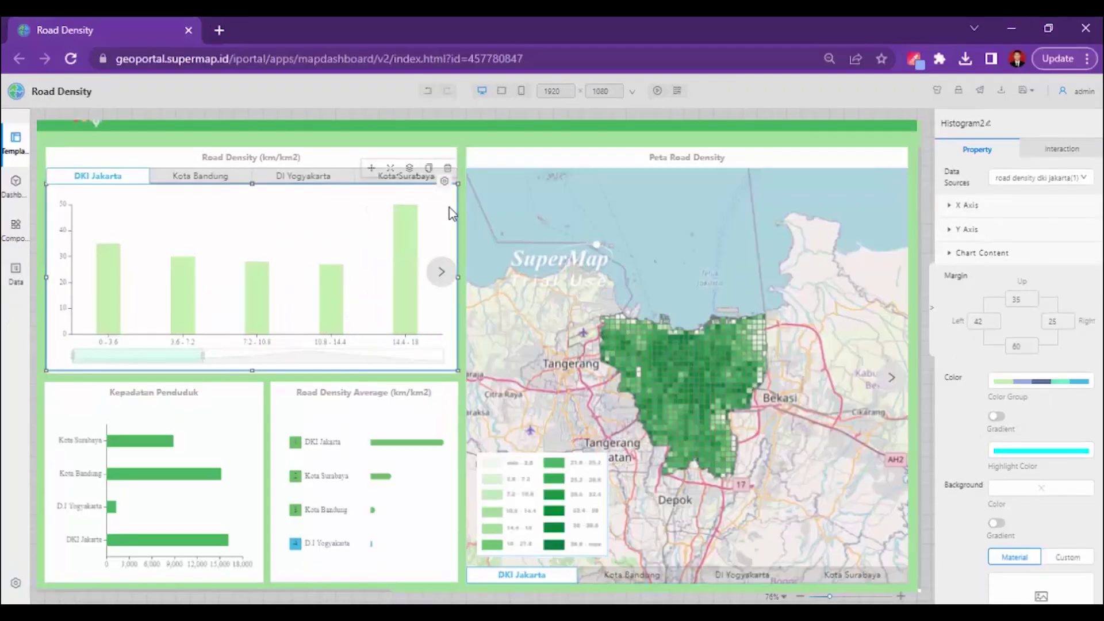
Compare the X Axis settings of the DKI Jakarta histogram in the finished dashboard with those in the tutorial dashboard
{"action": "left_click", "coordinate": [959, 206]}
{"action": "scroll", "coordinate": [966, 224], "scroll_direction": "down", "scroll_amount": 2}
{"action": "scroll", "coordinate": [972, 226], "scroll_direction": "up", "scroll_amount": 2}
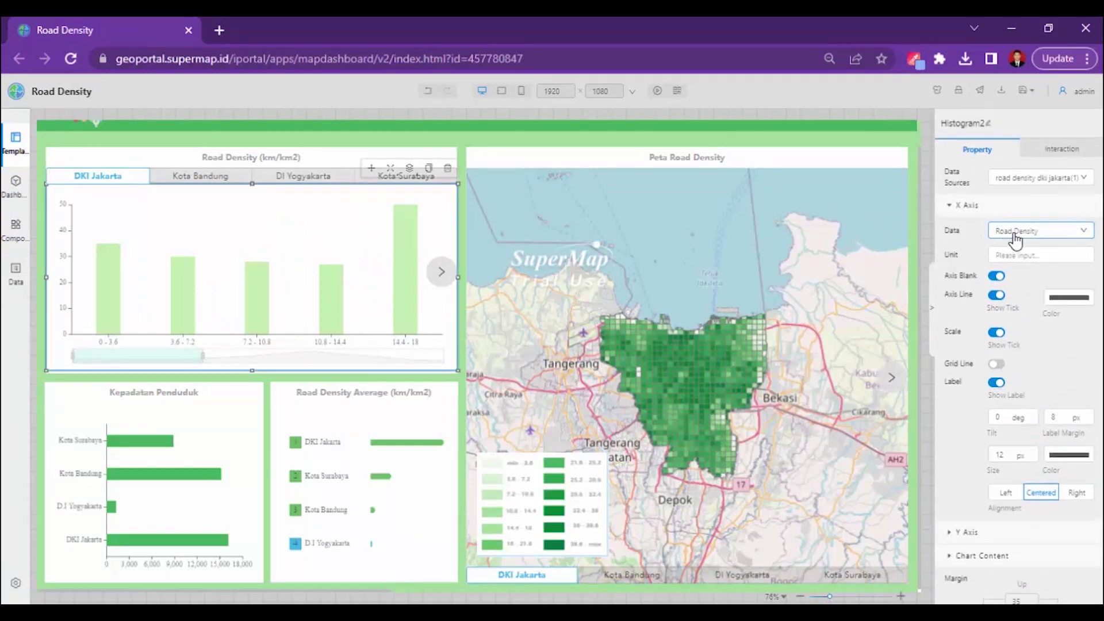
{"action": "left_click", "coordinate": [1030, 260]}
{"action": "left_click", "coordinate": [1049, 418]}
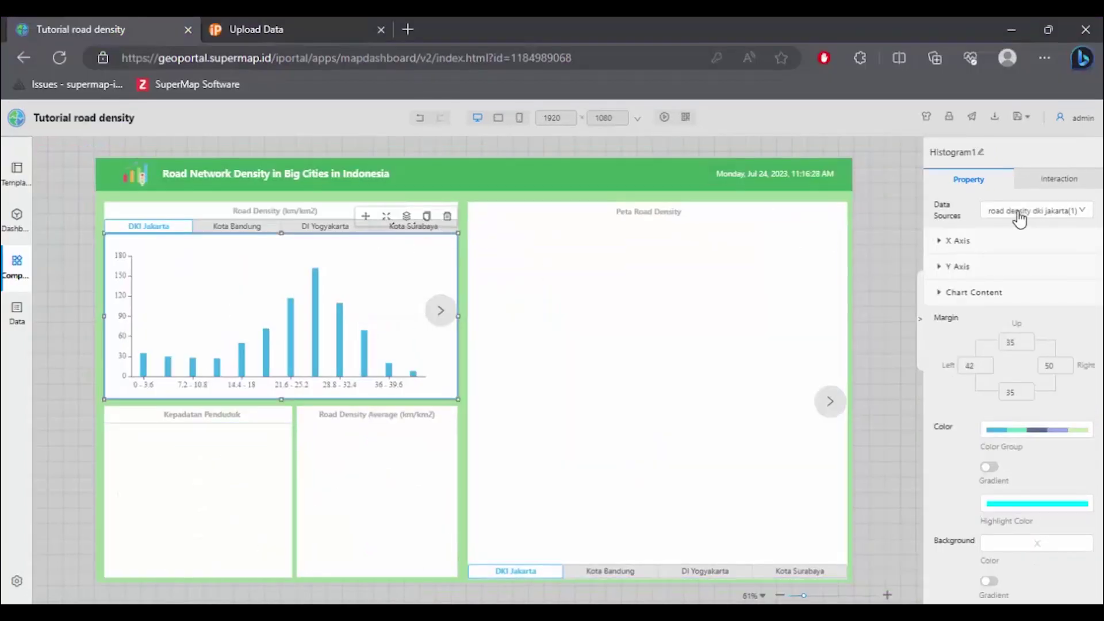
{"action": "left_click", "coordinate": [956, 241]}
{"action": "scroll", "coordinate": [1012, 294], "scroll_direction": "down", "scroll_amount": 1}
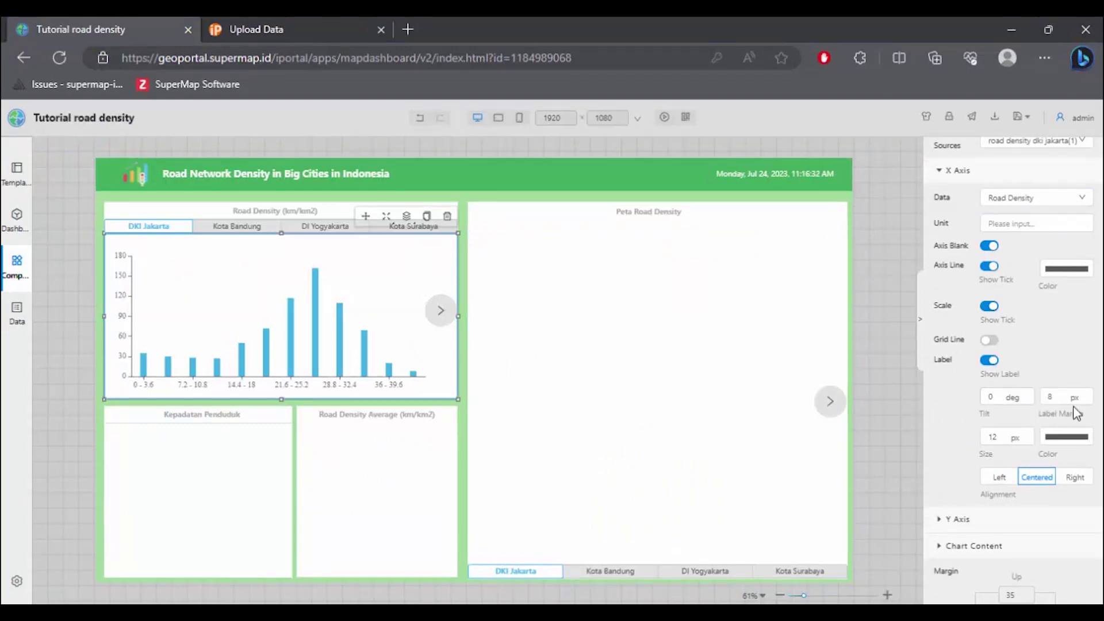
{"action": "left_click", "coordinate": [943, 170]}
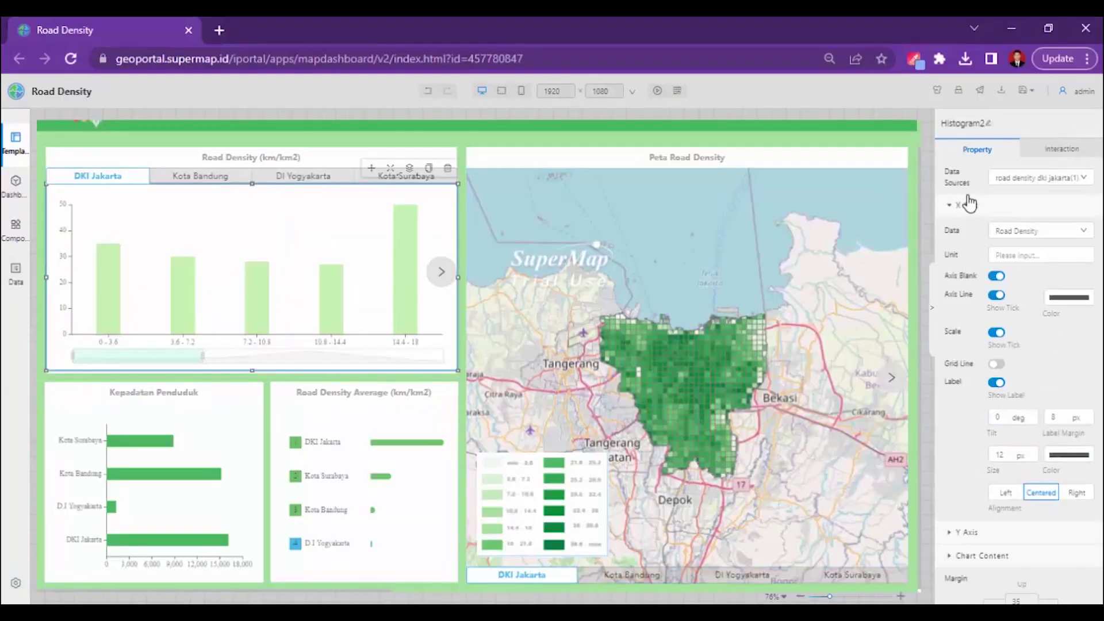
Compare the Y Axis settings of the DKI Jakarta histogram in the finished dashboard with those in the tutorial dashboard
{"action": "left_click", "coordinate": [987, 212]}
{"action": "left_click", "coordinate": [967, 234]}
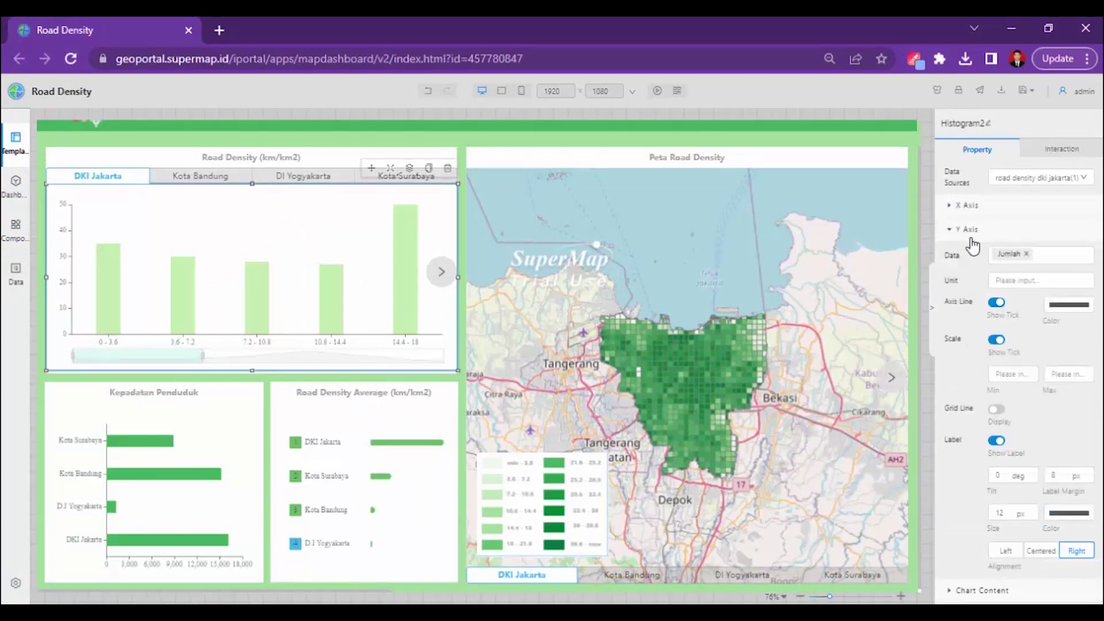
{"action": "scroll", "coordinate": [1017, 312], "scroll_direction": "down", "scroll_amount": 2}
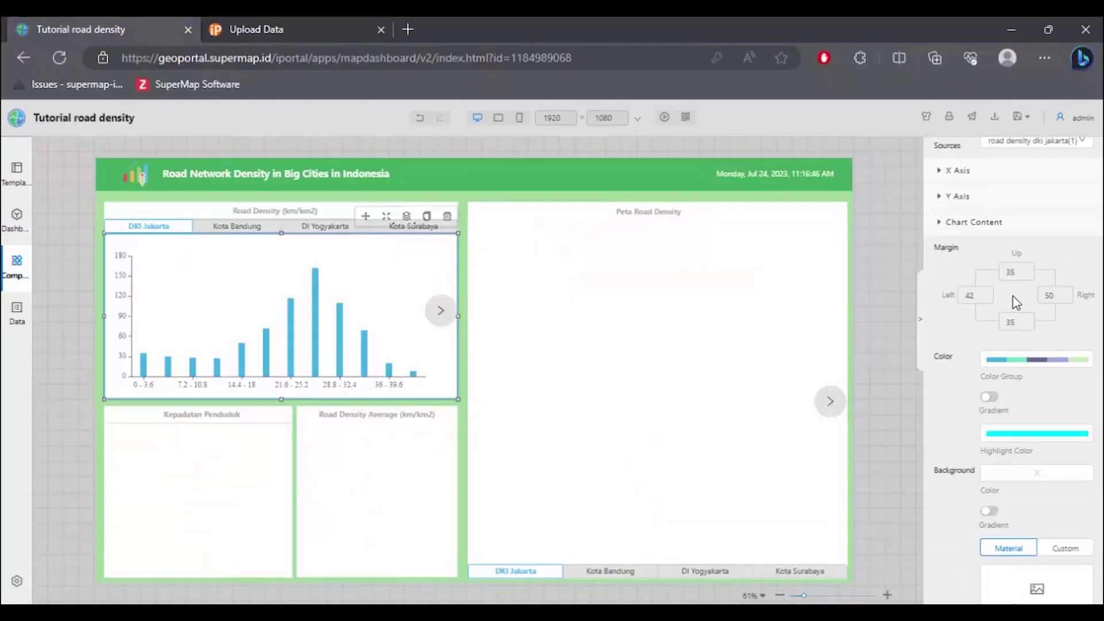
{"action": "left_click", "coordinate": [957, 196]}
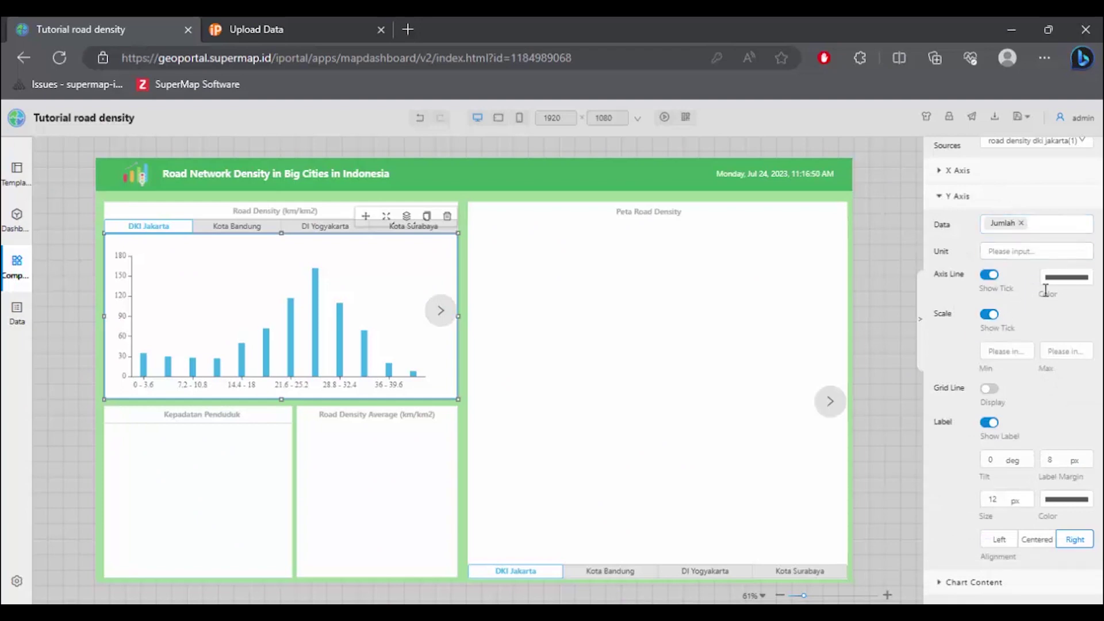
{"action": "scroll", "coordinate": [1008, 327], "scroll_direction": "down", "scroll_amount": 1}
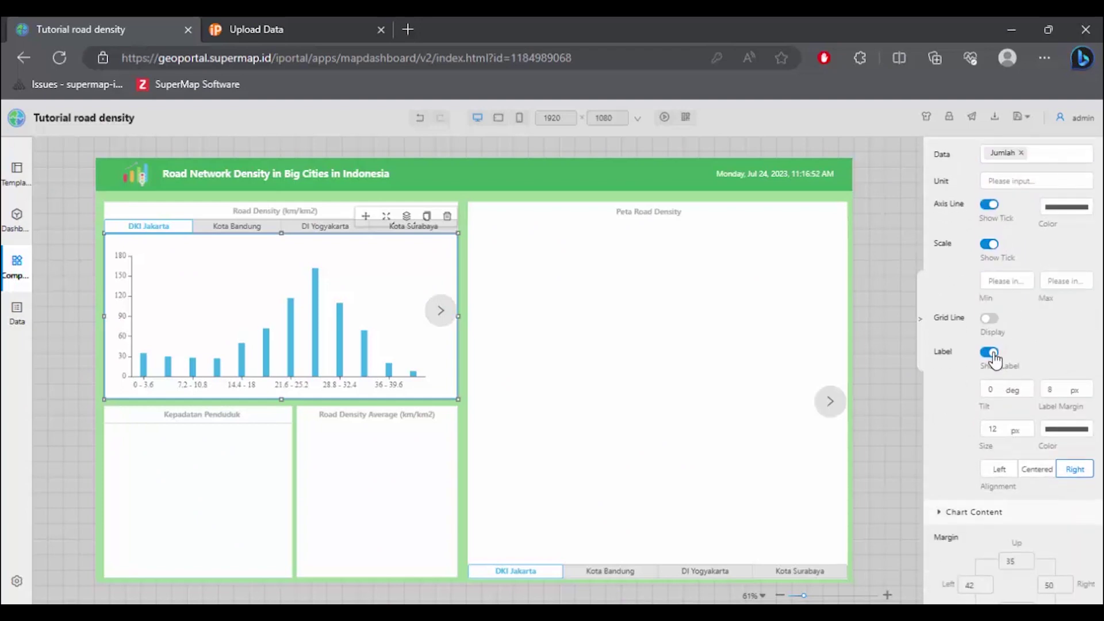
{"action": "scroll", "coordinate": [990, 356], "scroll_direction": "up", "scroll_amount": 1}
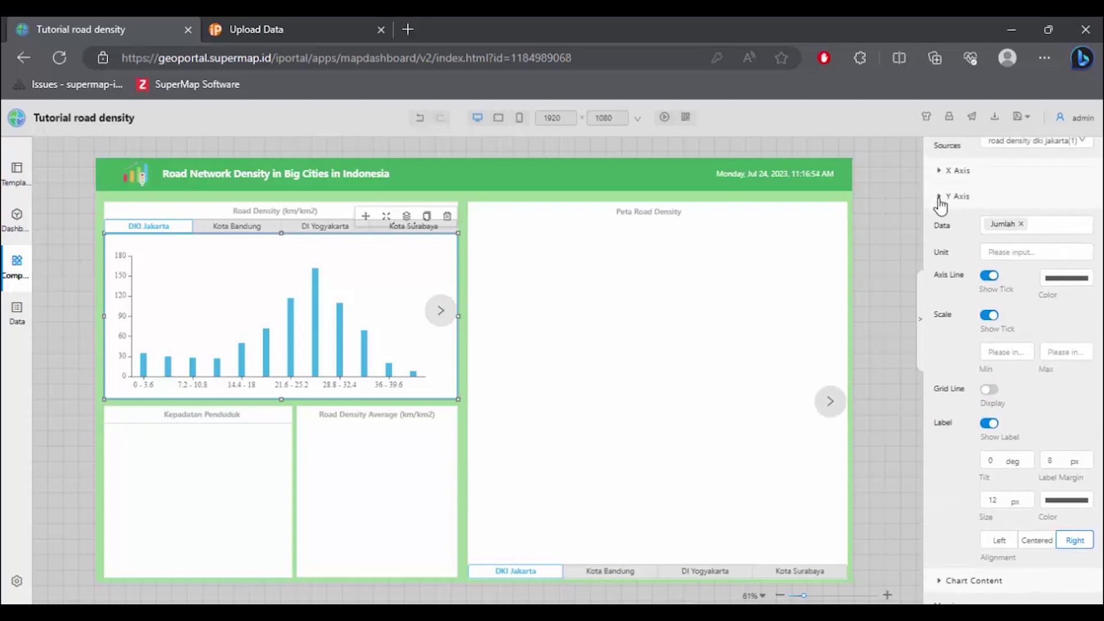
{"action": "left_click", "coordinate": [939, 196]}
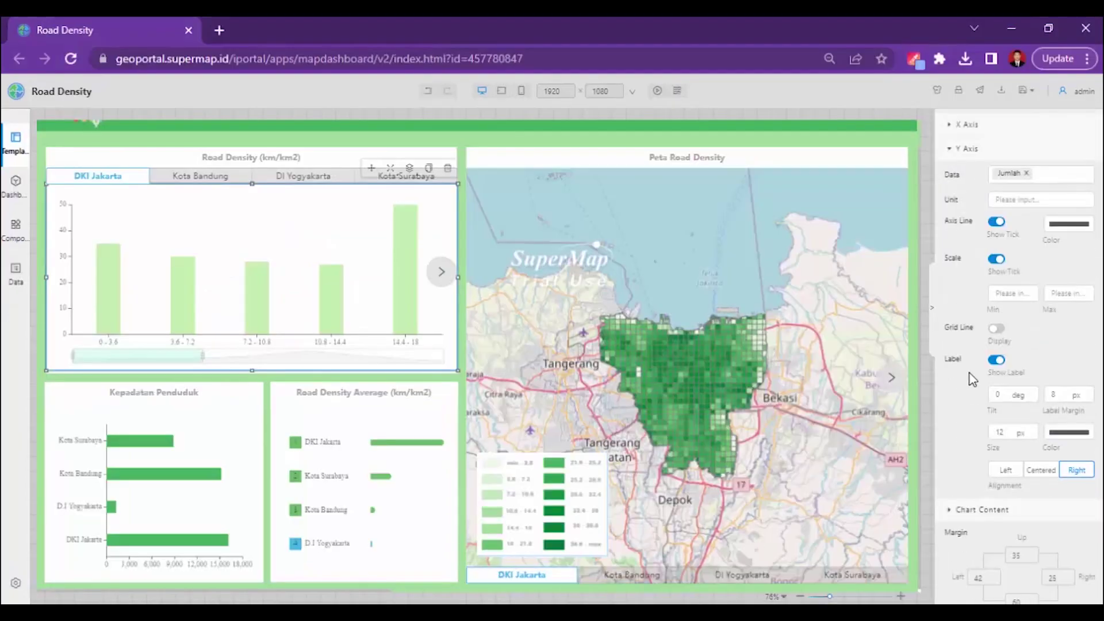
Examine the Chart Content settings of the DKI Jakarta histogram in the finished Road Density dashboard
{"action": "left_click", "coordinate": [956, 148]}
{"action": "left_click", "coordinate": [950, 172]}
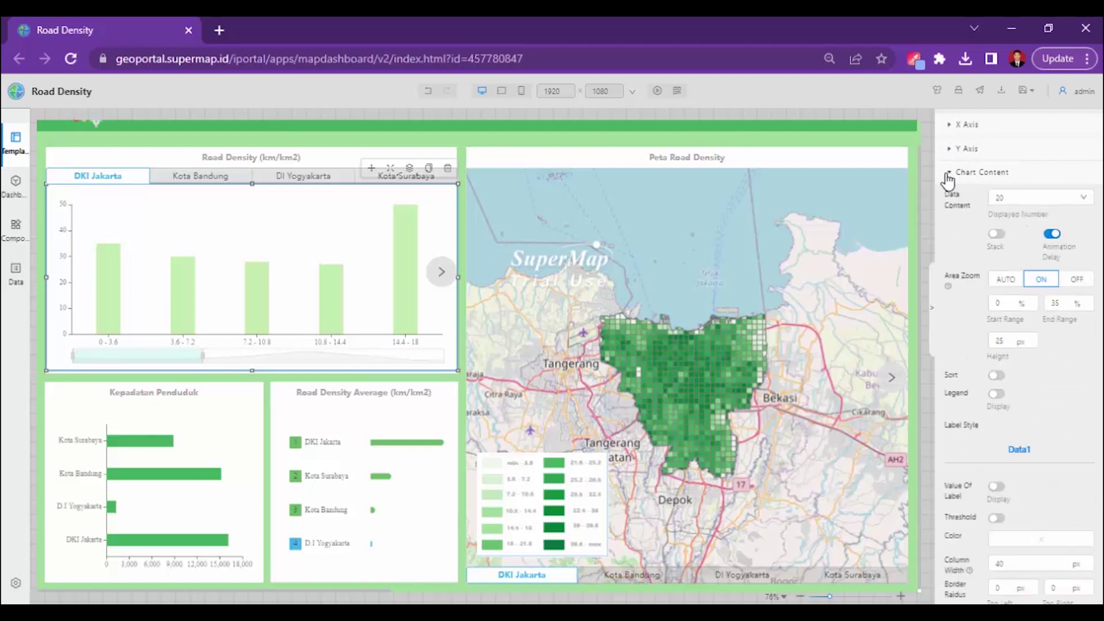
{"action": "left_click", "coordinate": [414, 506]}
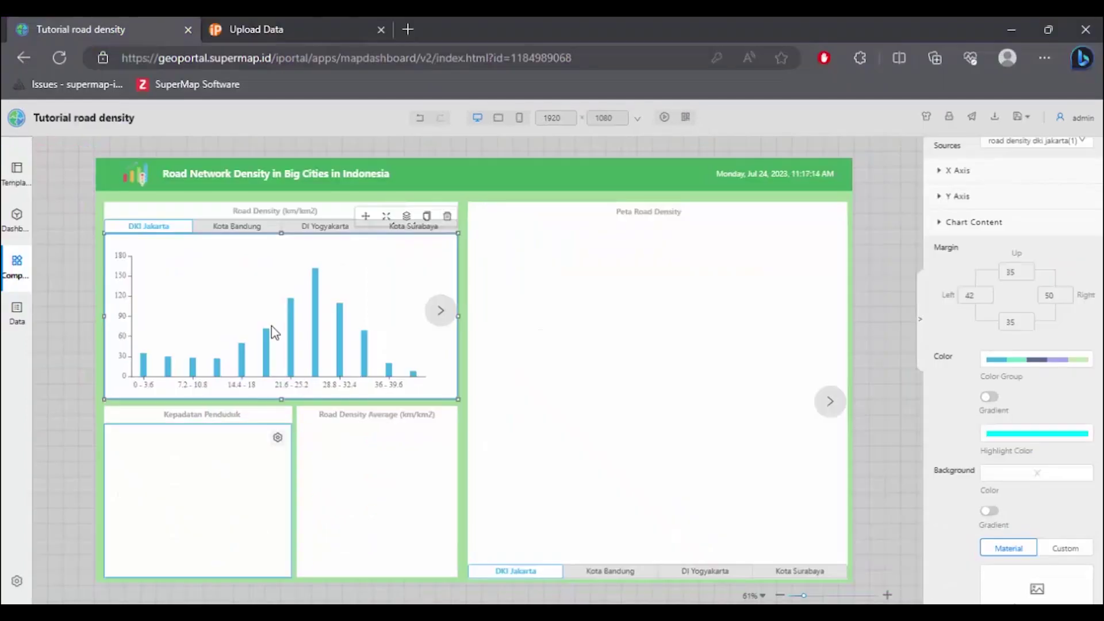
Turn on Area Zoom for the tutorial dashboard's histogram and set its end range to 35%
{"action": "left_click", "coordinate": [957, 224]}
{"action": "left_click", "coordinate": [1036, 338]}
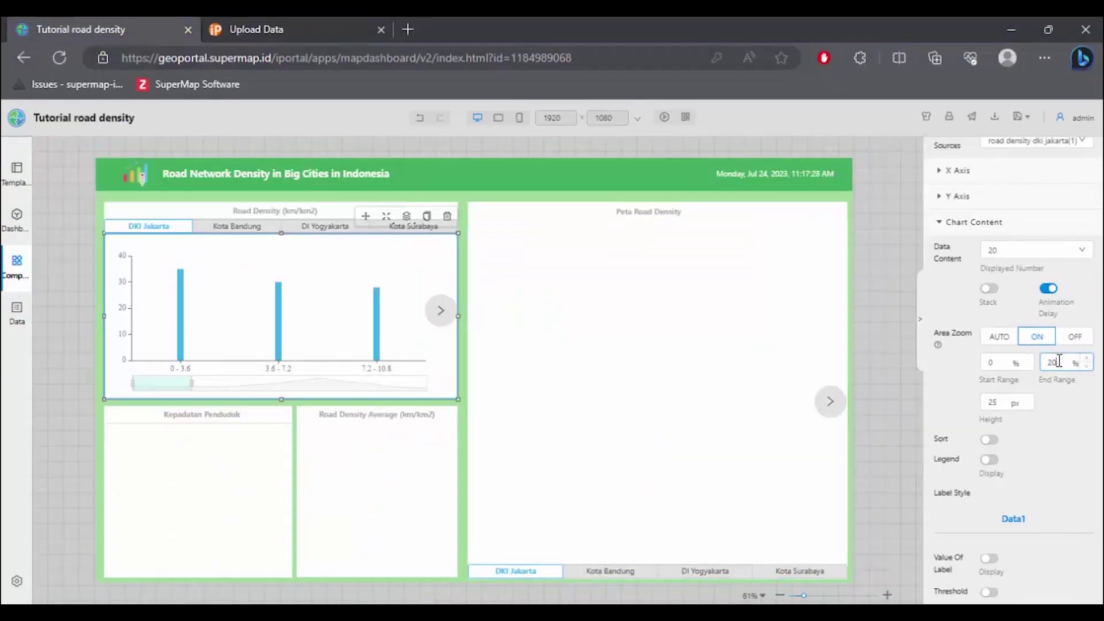
{"action": "type", "text": "35"}
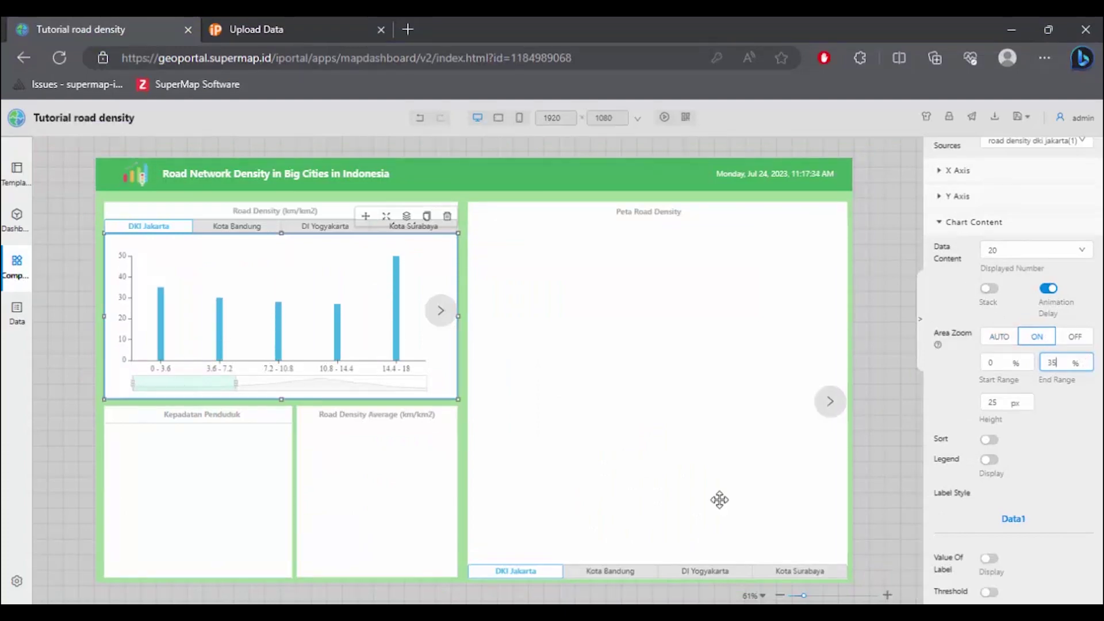
Check the histogram's column settings in the finished dashboard and set the tutorial histogram's column width to 40 px
{"action": "left_click", "coordinate": [621, 552]}
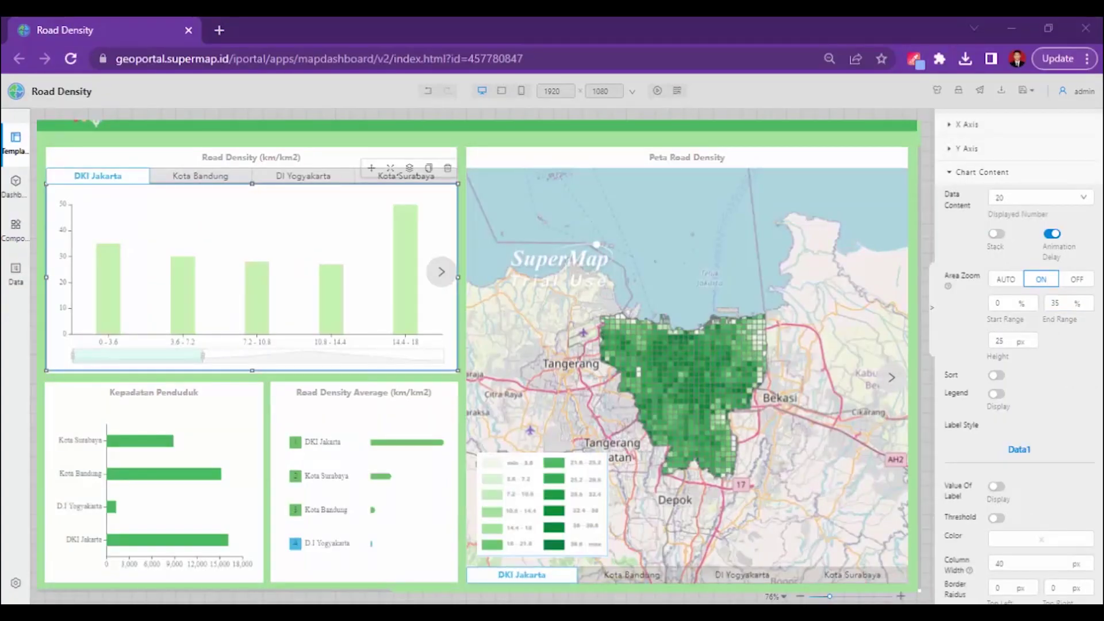
{"action": "key", "text": "alt+Tab"}
{"action": "scroll", "coordinate": [1063, 480], "scroll_direction": "down", "scroll_amount": 6}
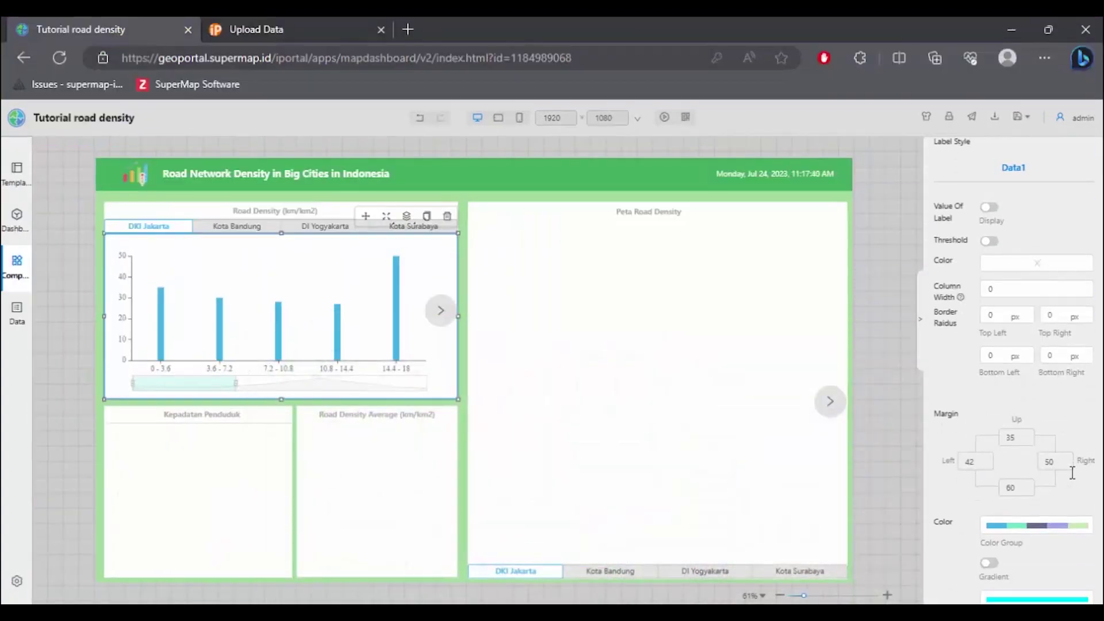
{"action": "key", "text": "alt+Tab"}
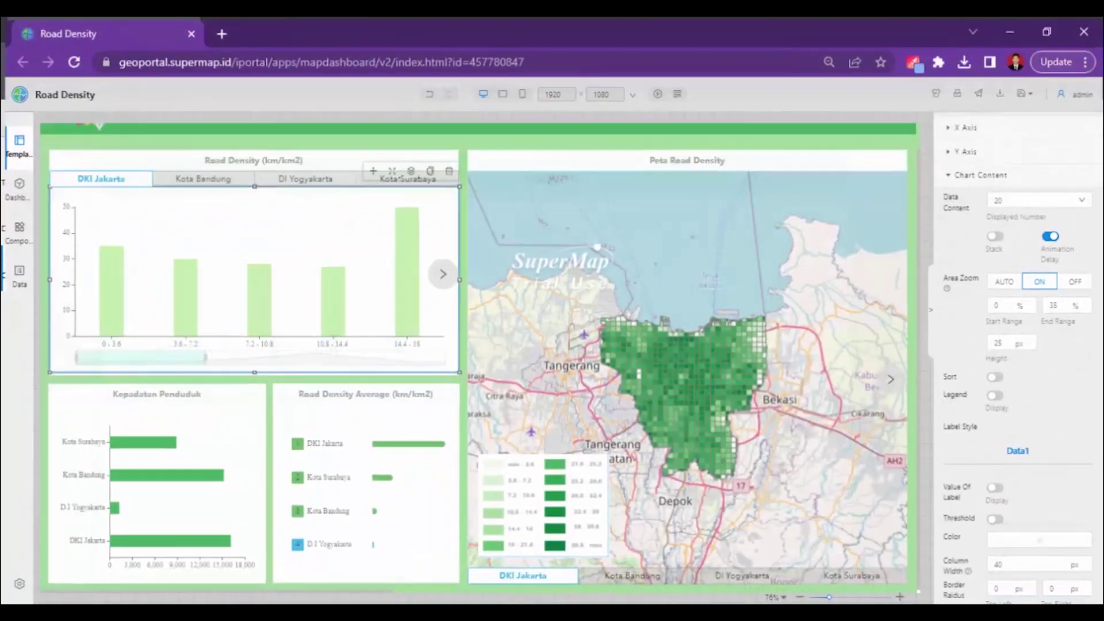
{"action": "scroll", "coordinate": [1017, 469], "scroll_direction": "down", "scroll_amount": 4}
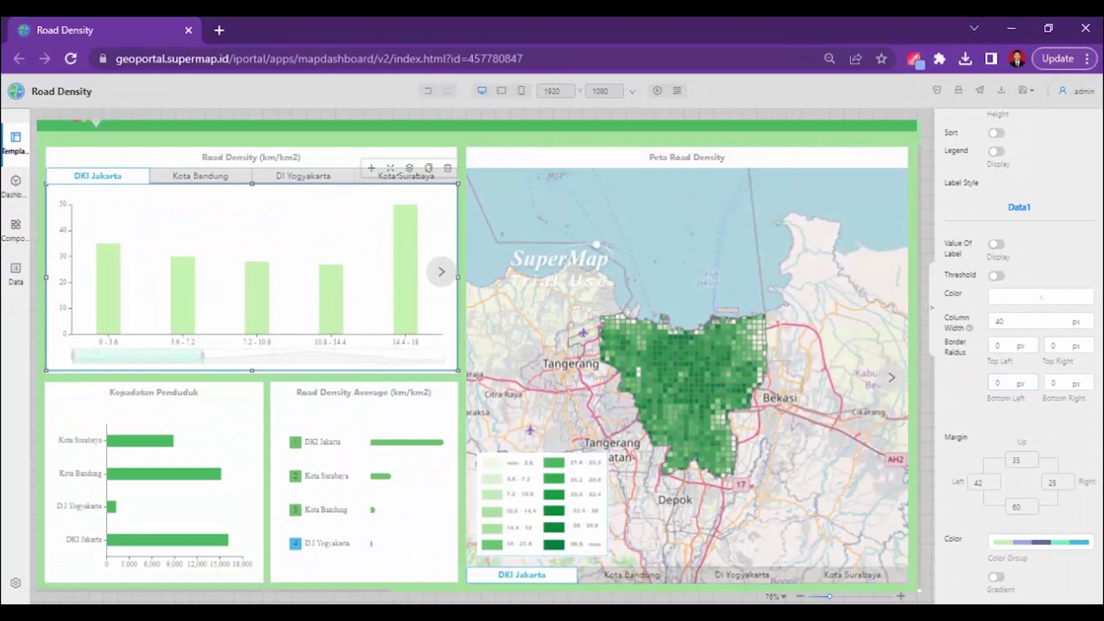
{"action": "mouse_move", "coordinate": [614, 613]}
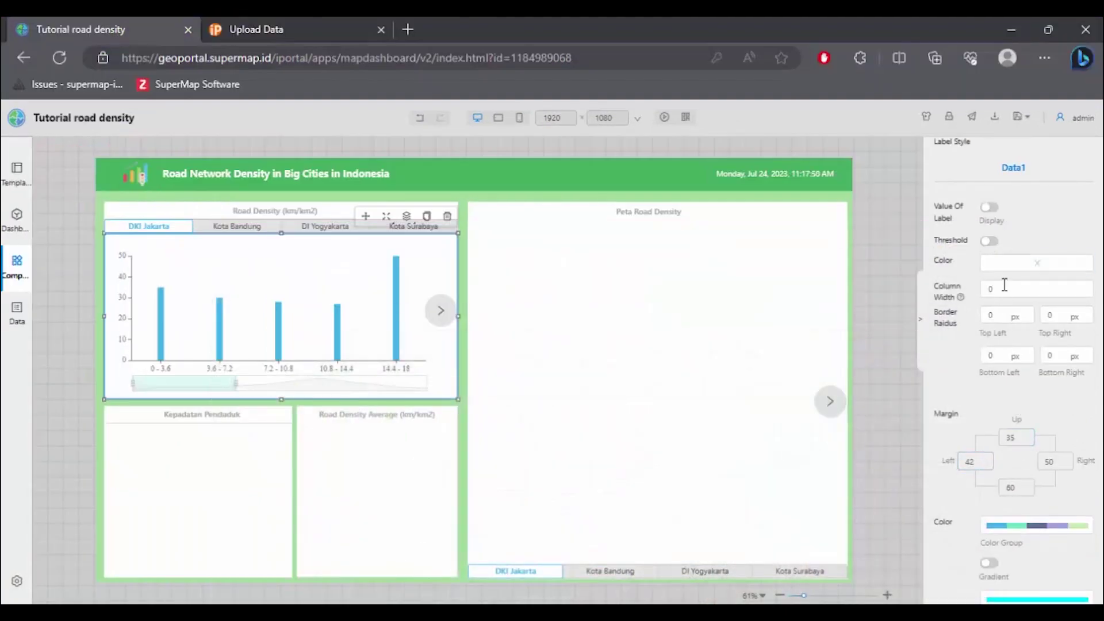
{"action": "left_click", "coordinate": [1004, 285]}
{"action": "type", "text": "40"}
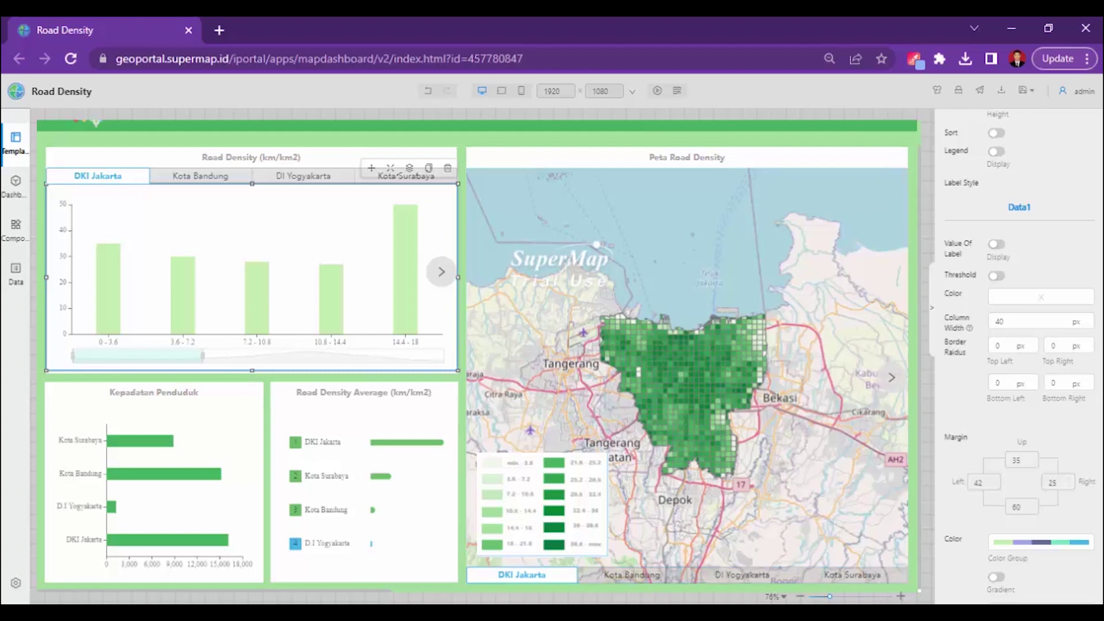
Set the right margin of the tutorial dashboard's DKI Jakarta histogram to 25, as in the finished dashboard
{"action": "mouse_move", "coordinate": [614, 613]}
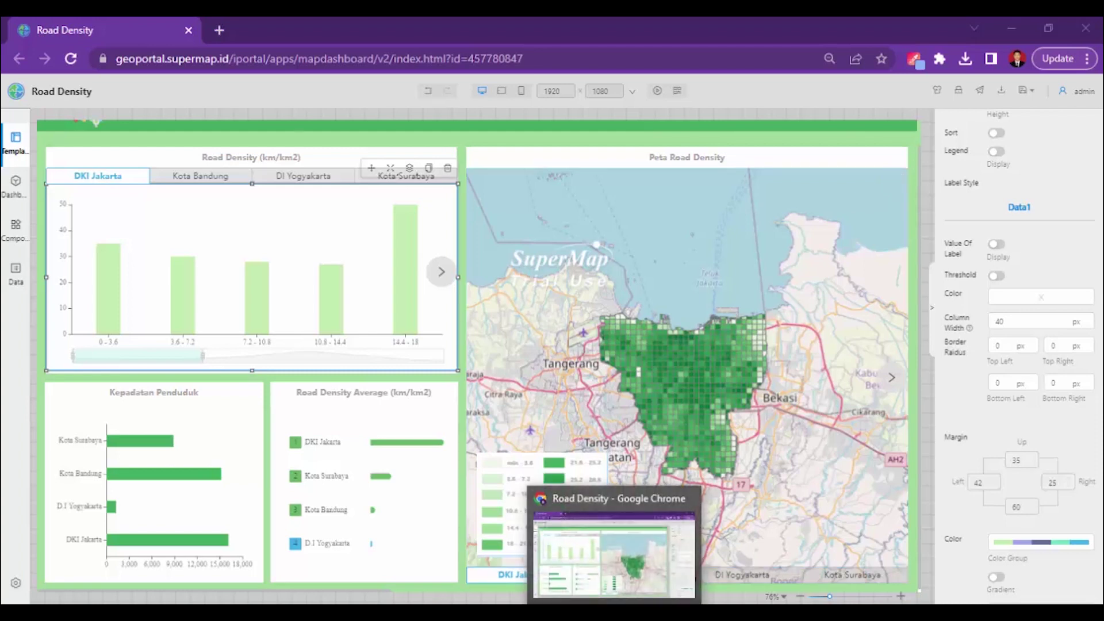
{"action": "left_click", "coordinate": [739, 611]}
{"action": "double_click", "coordinate": [1057, 462]}
{"action": "type", "text": "25"}
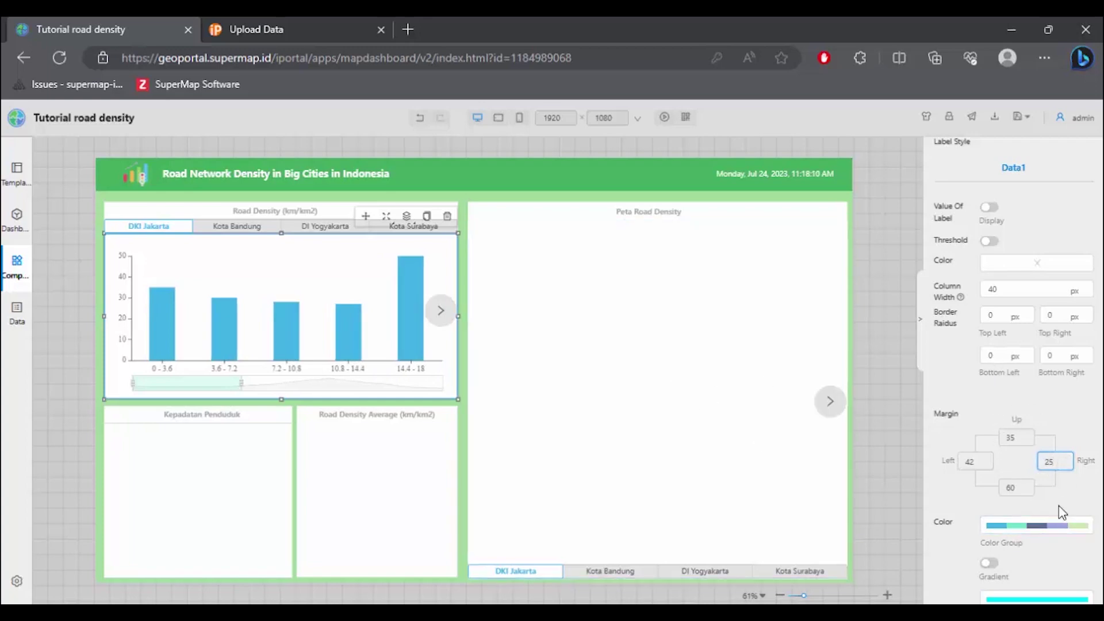
Reverse the histogram's color group so the columns take its light green color, and deselect the chart
{"action": "left_click", "coordinate": [713, 611]}
{"action": "left_click", "coordinate": [1061, 526]}
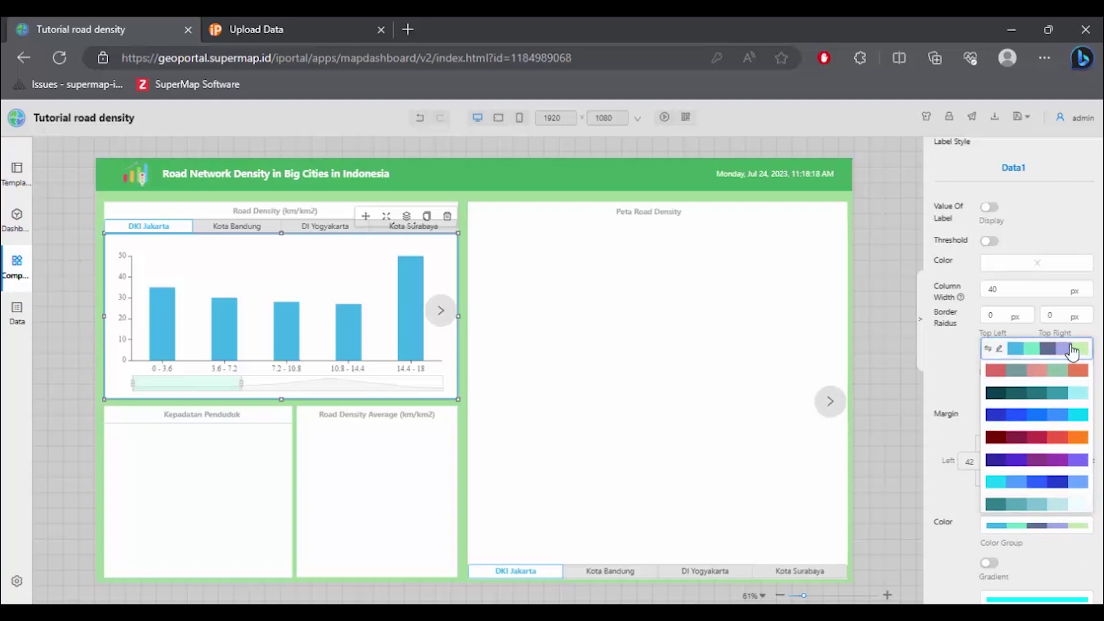
{"action": "left_click", "coordinate": [989, 349]}
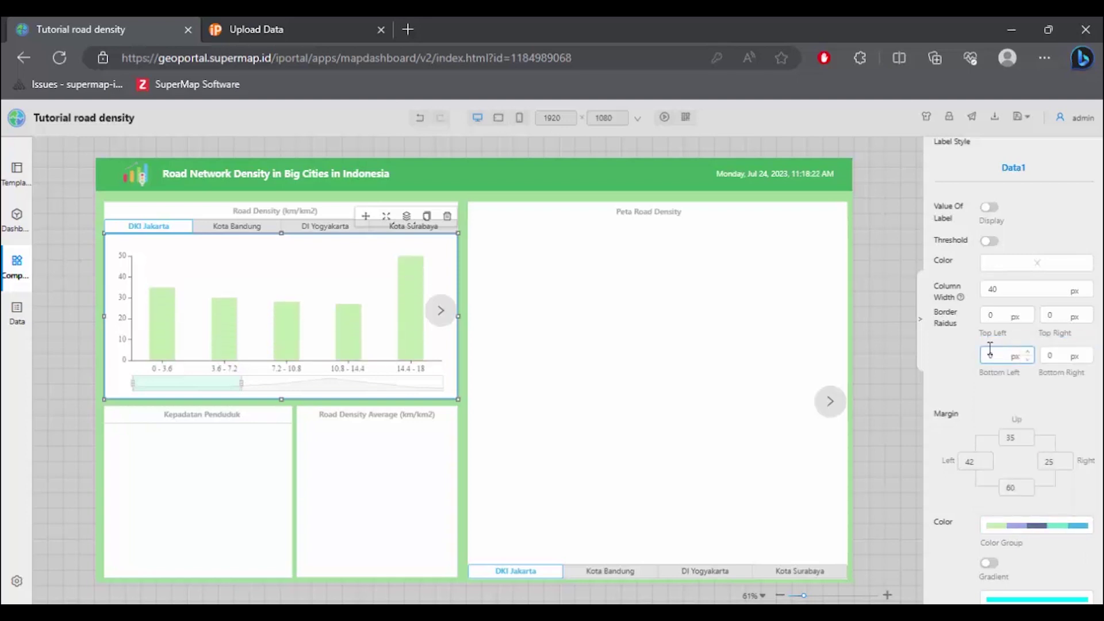
{"action": "left_click", "coordinate": [878, 363]}
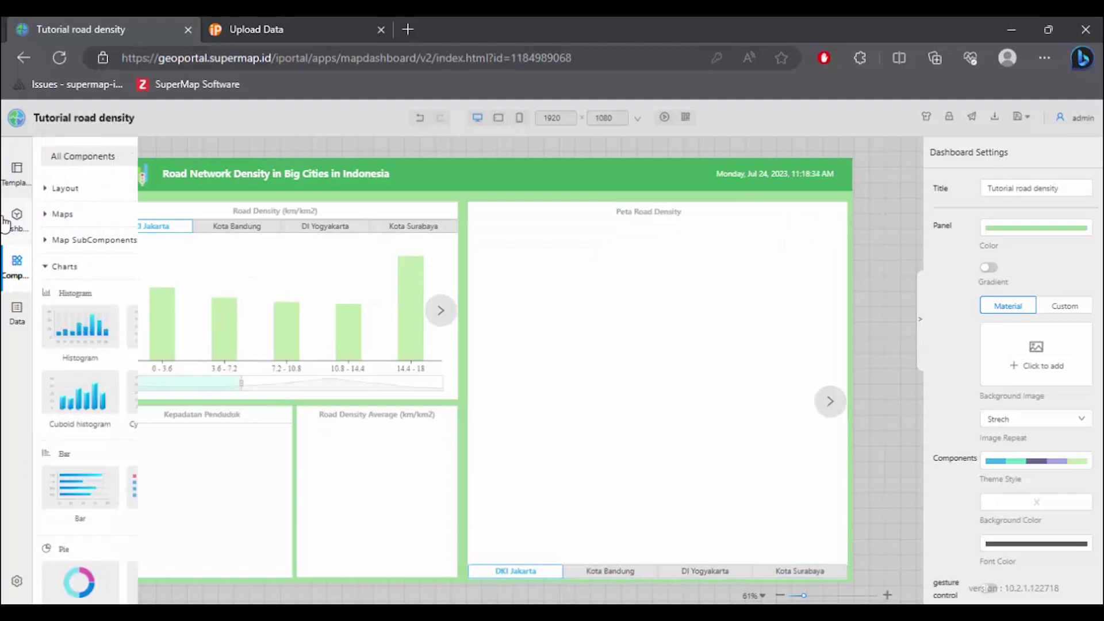
Add a Bar chart component to the Kepadatan Penduduk panel
{"action": "left_click", "coordinate": [603, 380]}
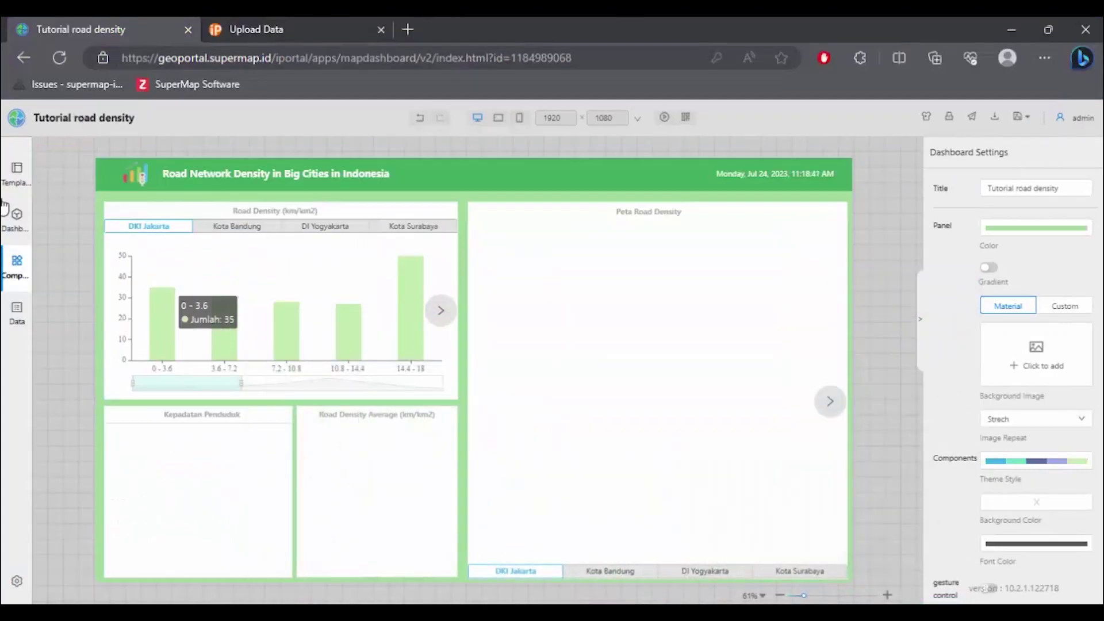
{"action": "left_click", "coordinate": [17, 262]}
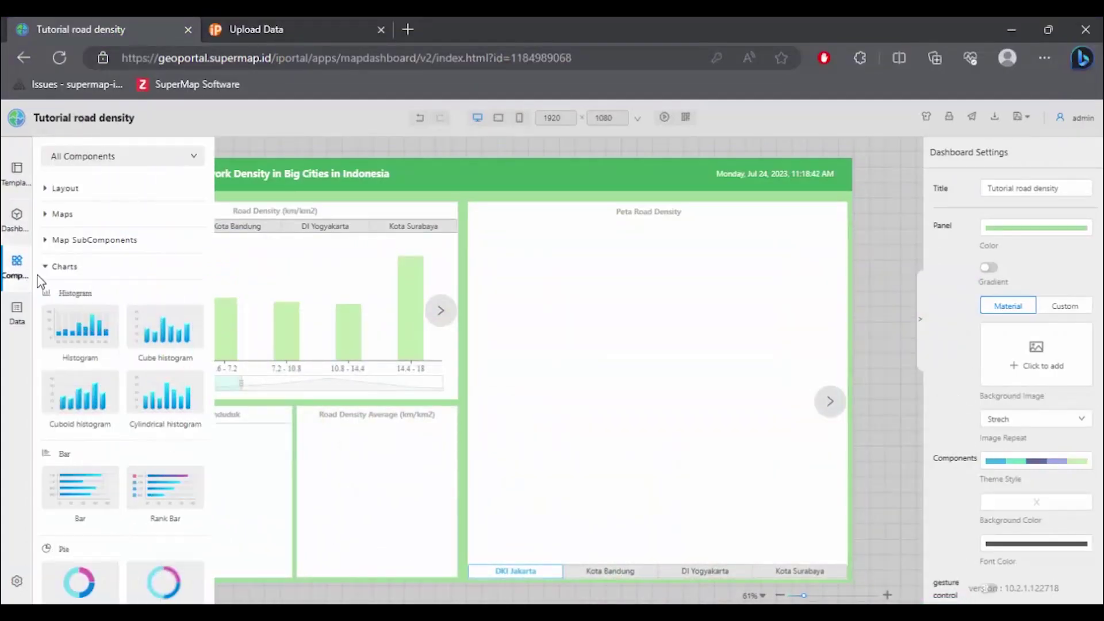
{"action": "scroll", "coordinate": [89, 345], "scroll_direction": "down", "scroll_amount": 1}
{"action": "left_click_drag", "start_coordinate": [83, 423], "coordinate": [332, 481]}
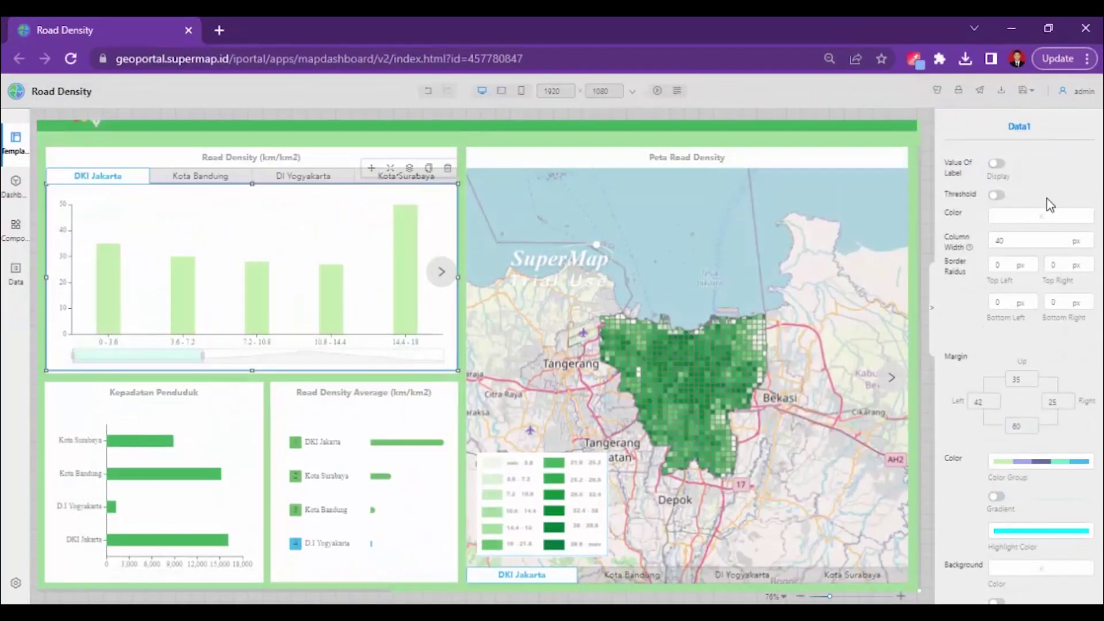
Start adding a data source for the new bar chart and list the datasets under My Data
{"action": "mouse_move", "coordinate": [233, 433]}
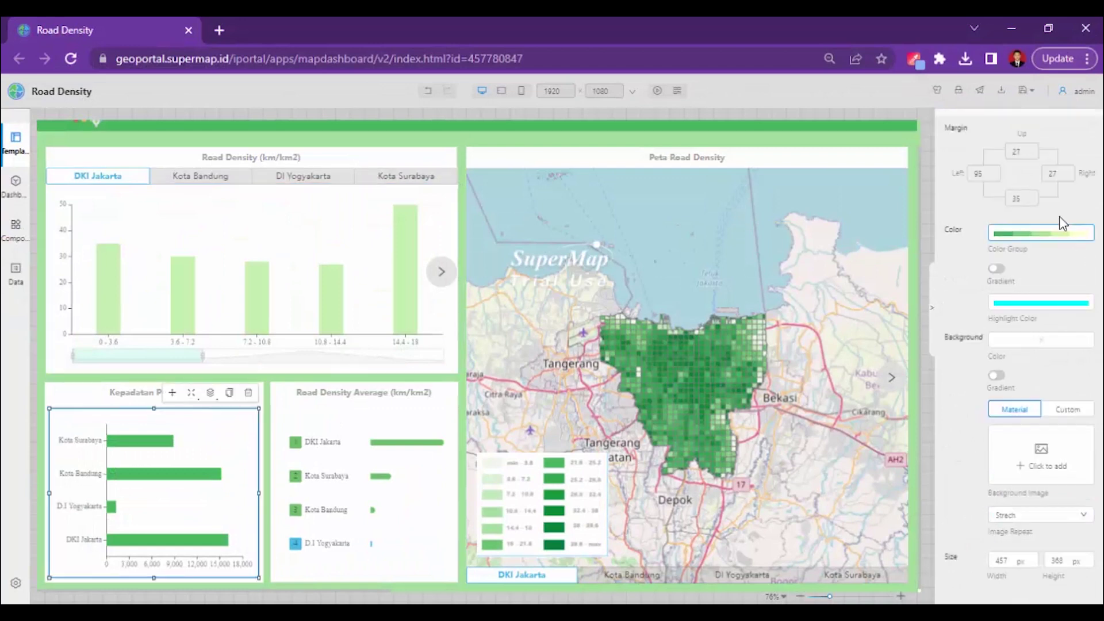
{"action": "scroll", "coordinate": [1061, 224], "scroll_direction": "up", "scroll_amount": 3}
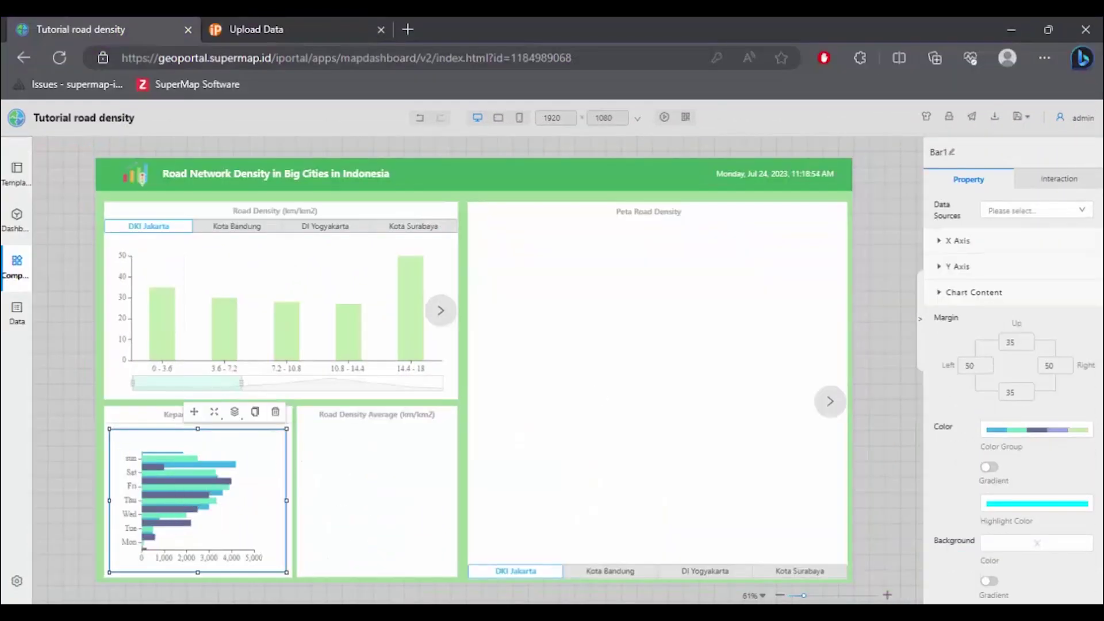
{"action": "left_click", "coordinate": [1013, 210]}
{"action": "left_click", "coordinate": [1048, 264]}
{"action": "left_click", "coordinate": [369, 233]}
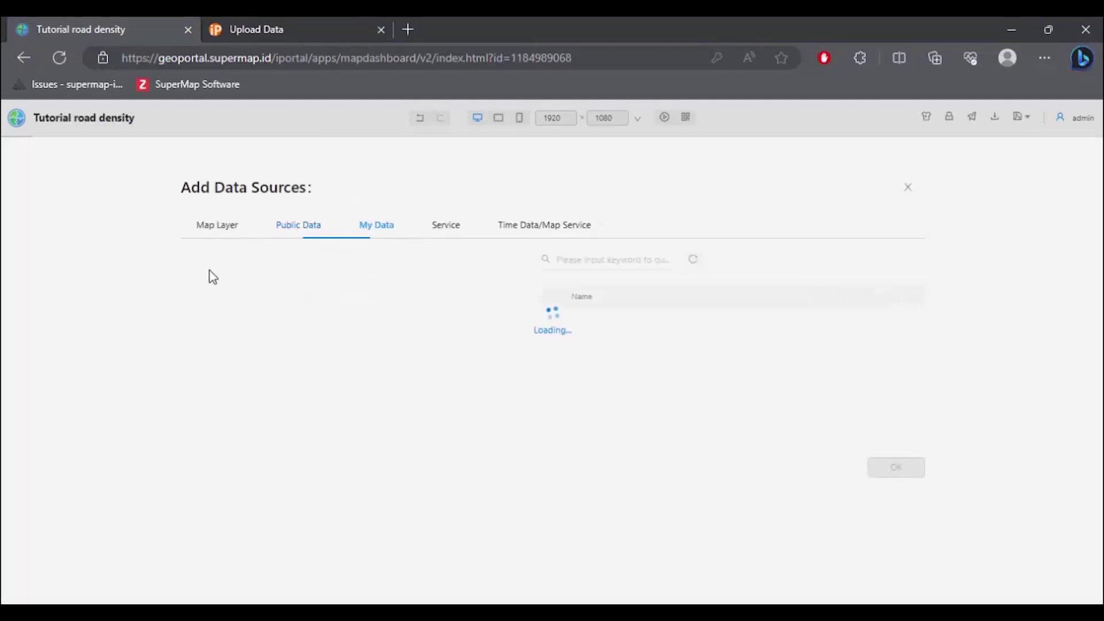
Search My Data for "populasi density"
{"action": "left_click", "coordinate": [227, 261]}
{"action": "type", "text": "pop"}
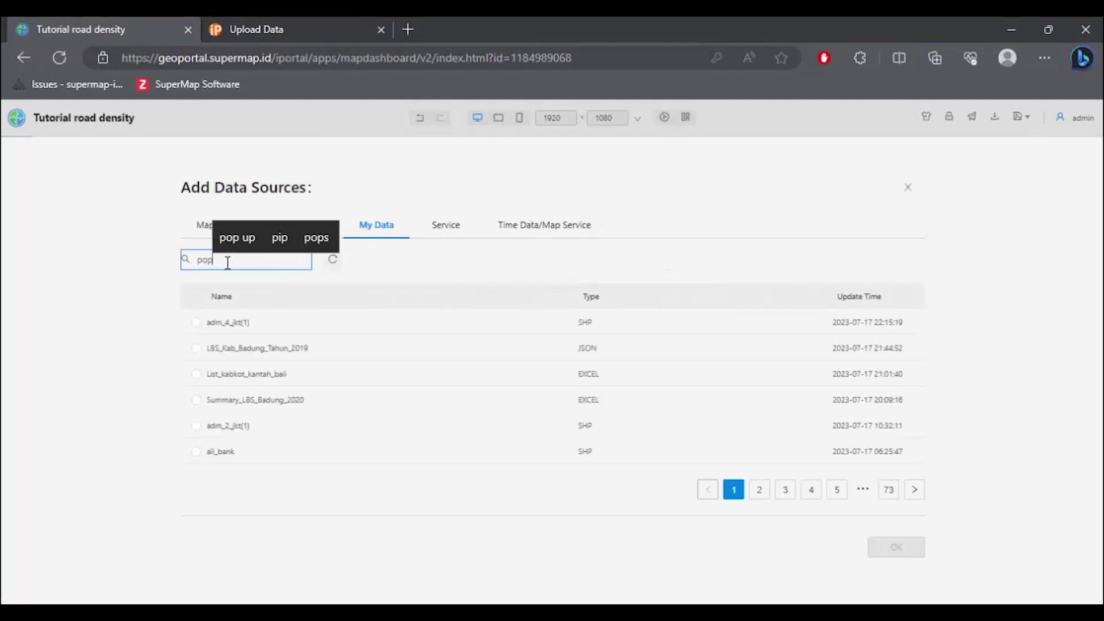
{"action": "type", "text": "ul"}
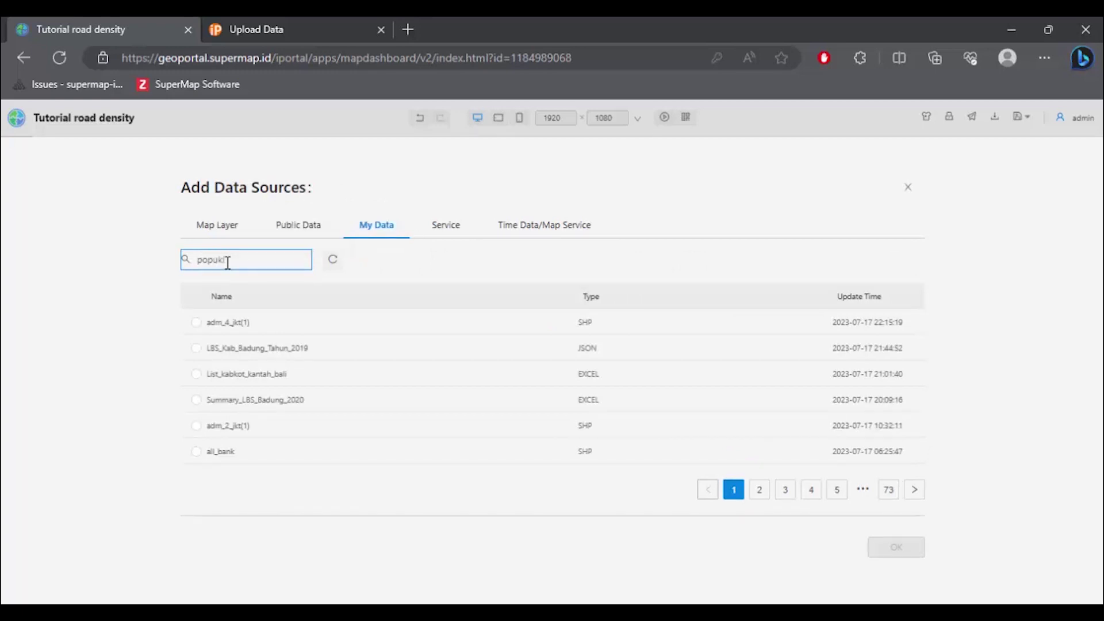
{"action": "type", "text": "ar "}
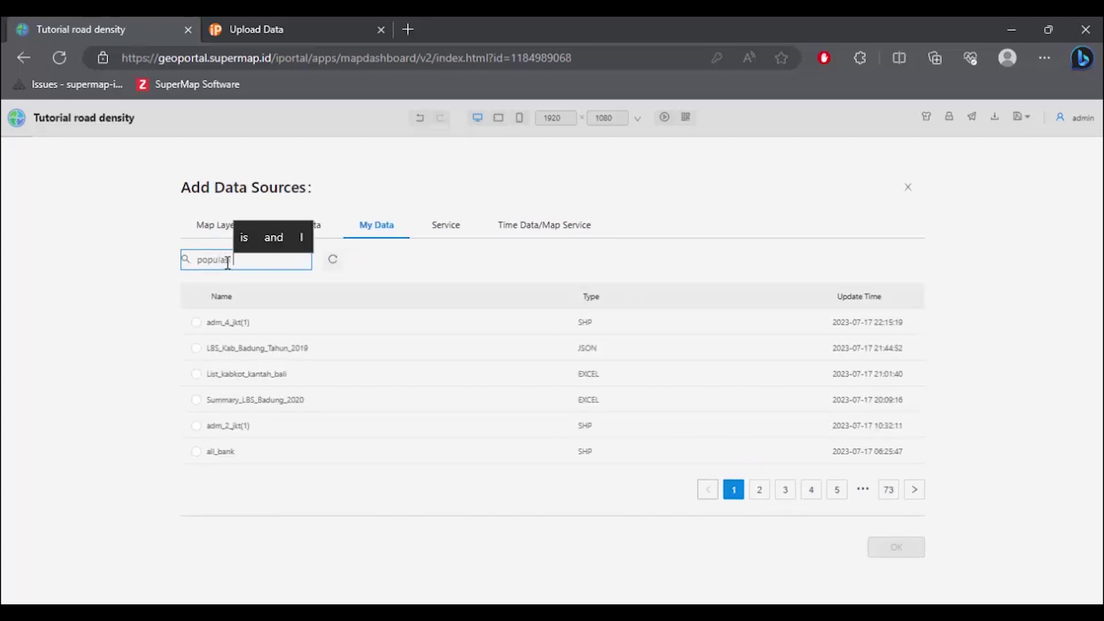
{"action": "key", "text": "BackSpace"}
{"action": "key", "text": "BackSpace"}
{"action": "type", "text": "si density"}
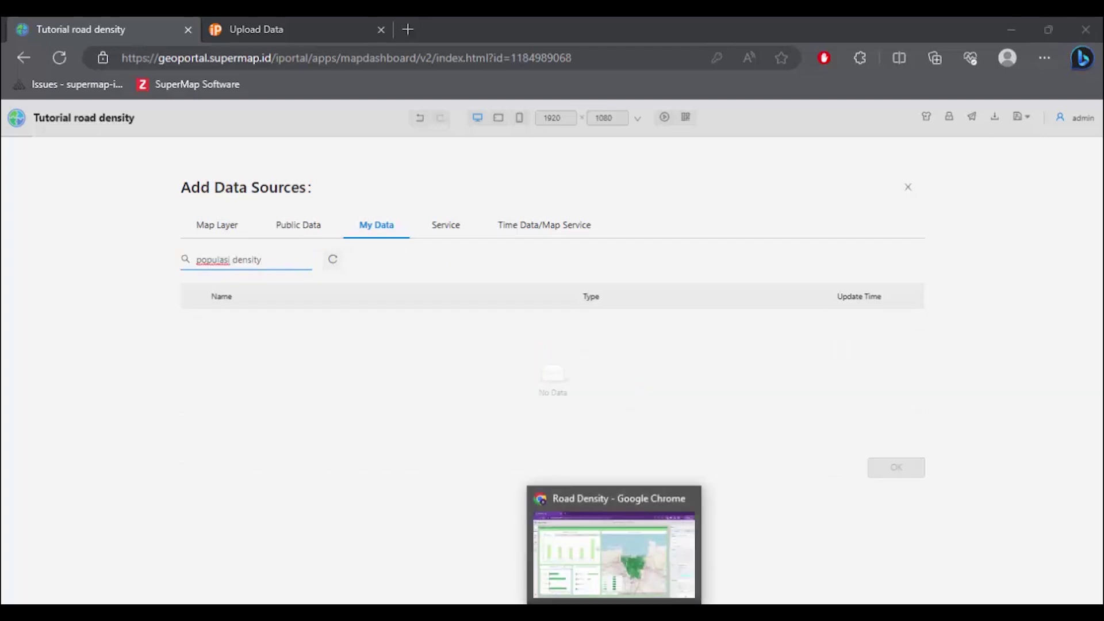
Check the source name in the finished dashboard, search My Data for "population density" and add that Excel dataset to the bar chart
{"action": "left_click", "coordinate": [633, 552]}
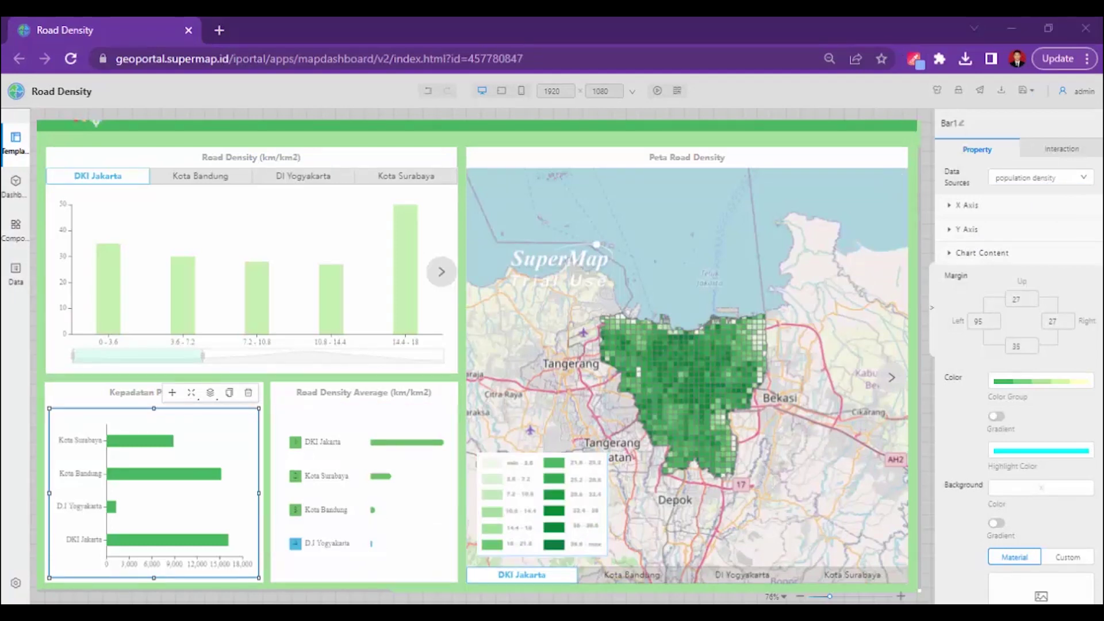
{"action": "left_click", "coordinate": [1012, 28]}
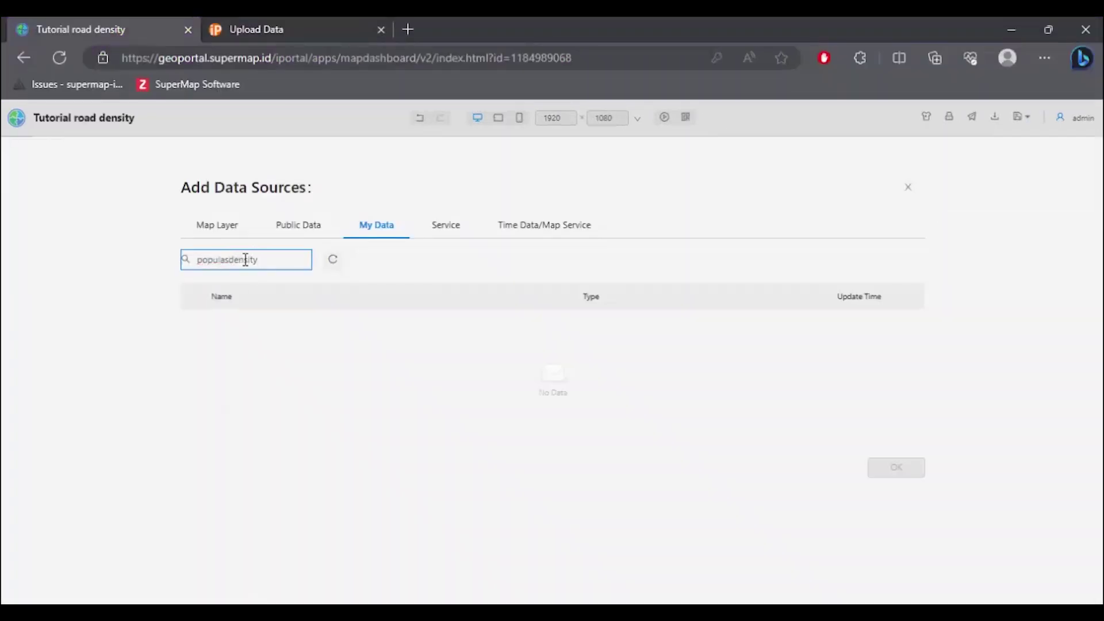
{"action": "key", "text": "Return"}
{"action": "left_click", "coordinate": [246, 321]}
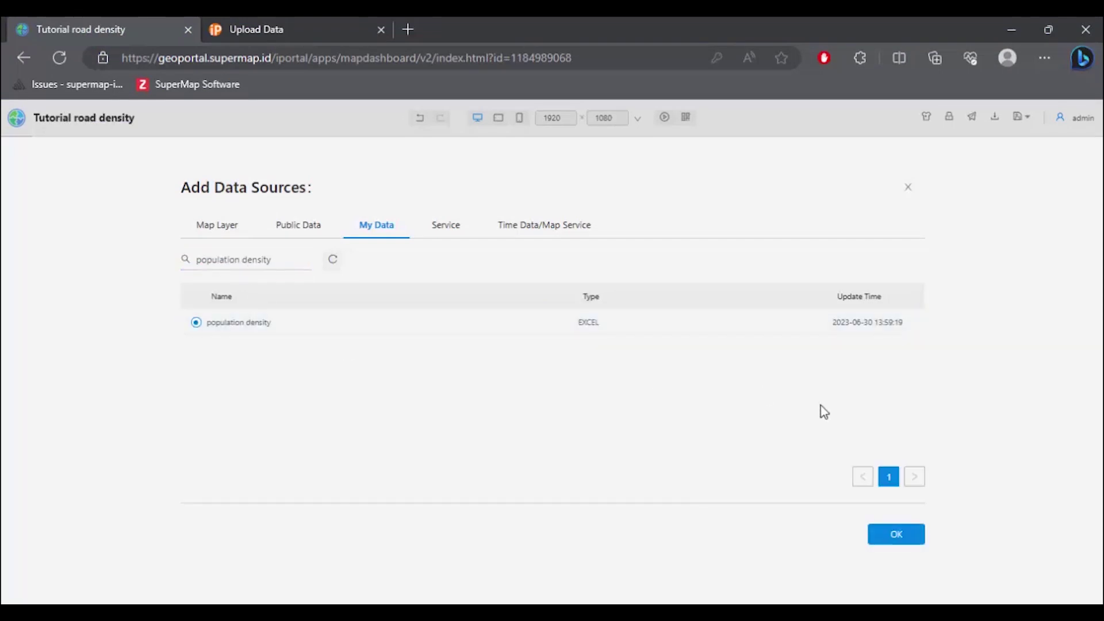
{"action": "left_click", "coordinate": [895, 536]}
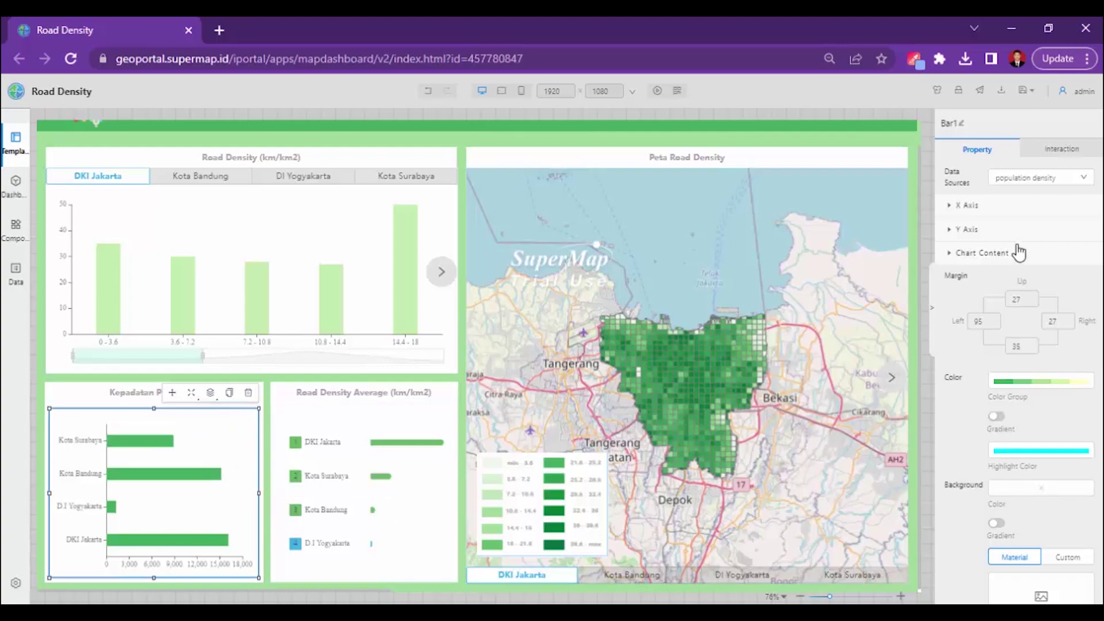
Compare the X Axis settings of the Kepadatan Penduduk bar chart in the finished and tutorial dashboards
{"action": "left_click", "coordinate": [958, 207]}
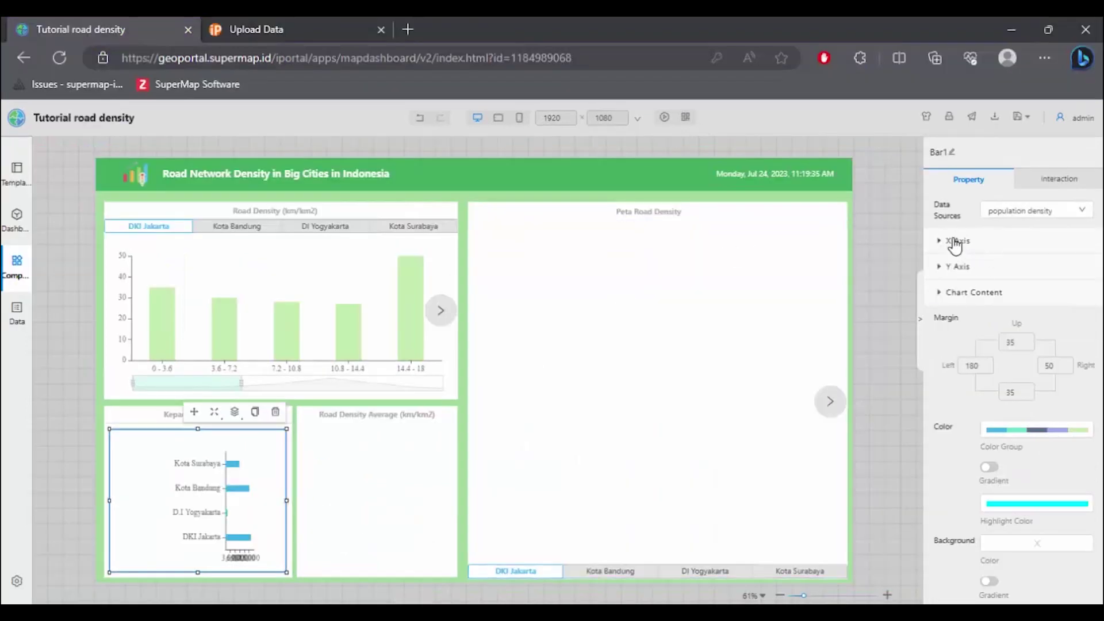
{"action": "left_click", "coordinate": [952, 240]}
{"action": "scroll", "coordinate": [1021, 264], "scroll_direction": "down", "scroll_amount": 1}
{"action": "left_click", "coordinate": [951, 172]}
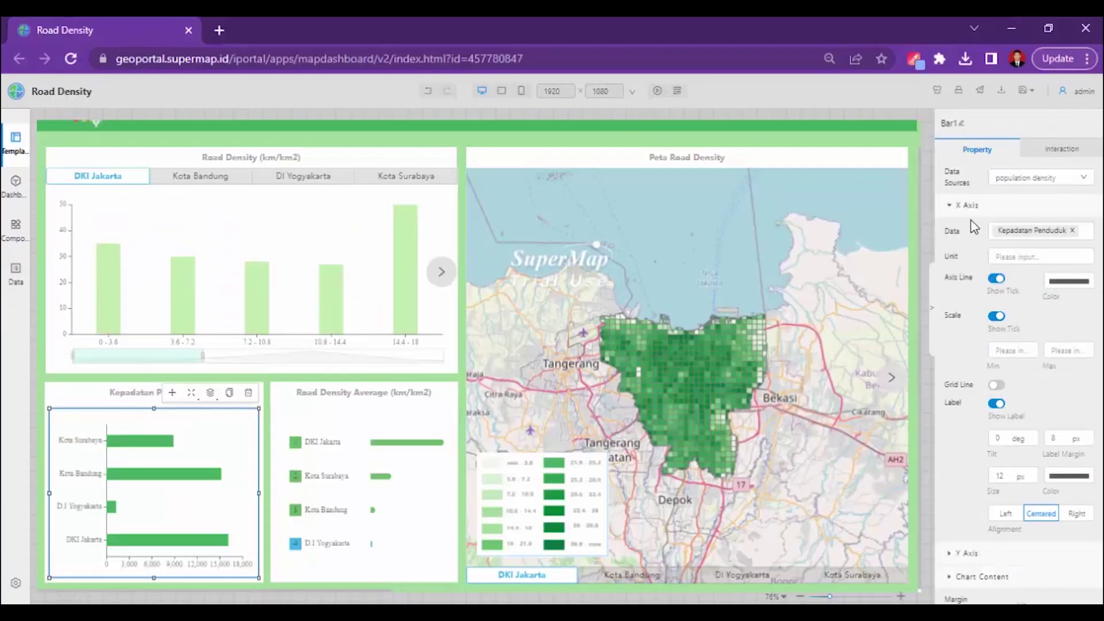
{"action": "left_click", "coordinate": [967, 206]}
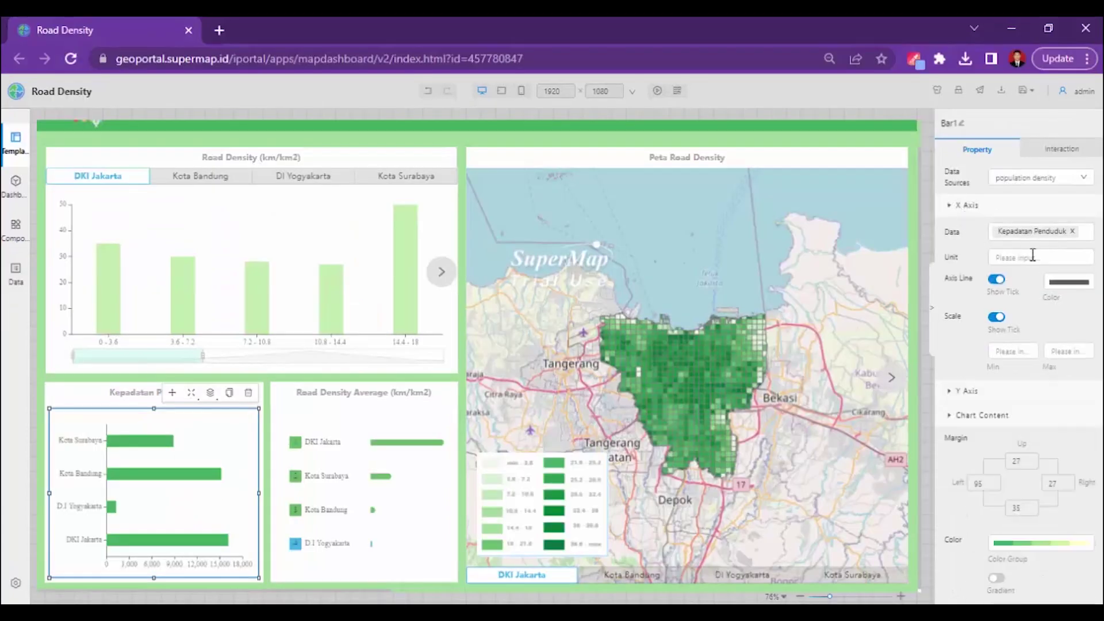
Compare the Y Axis settings of the Kepadatan Penduduk bar chart in the finished and tutorial dashboards
{"action": "left_click", "coordinate": [968, 229]}
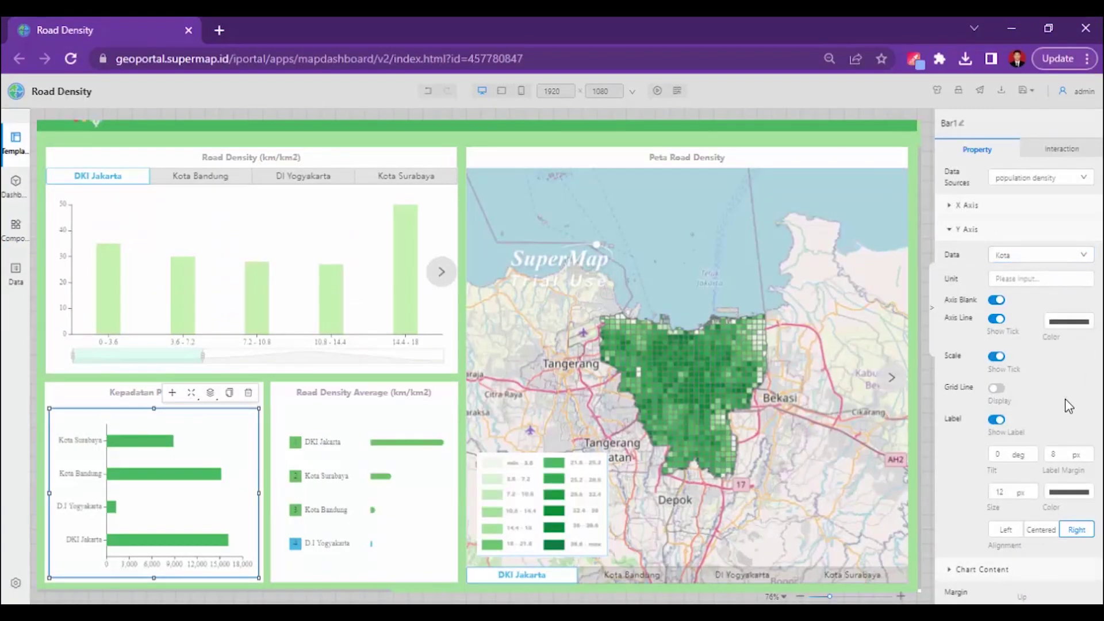
{"action": "scroll", "coordinate": [1073, 397], "scroll_direction": "down", "scroll_amount": 2}
{"action": "scroll", "coordinate": [1073, 395], "scroll_direction": "up", "scroll_amount": 2}
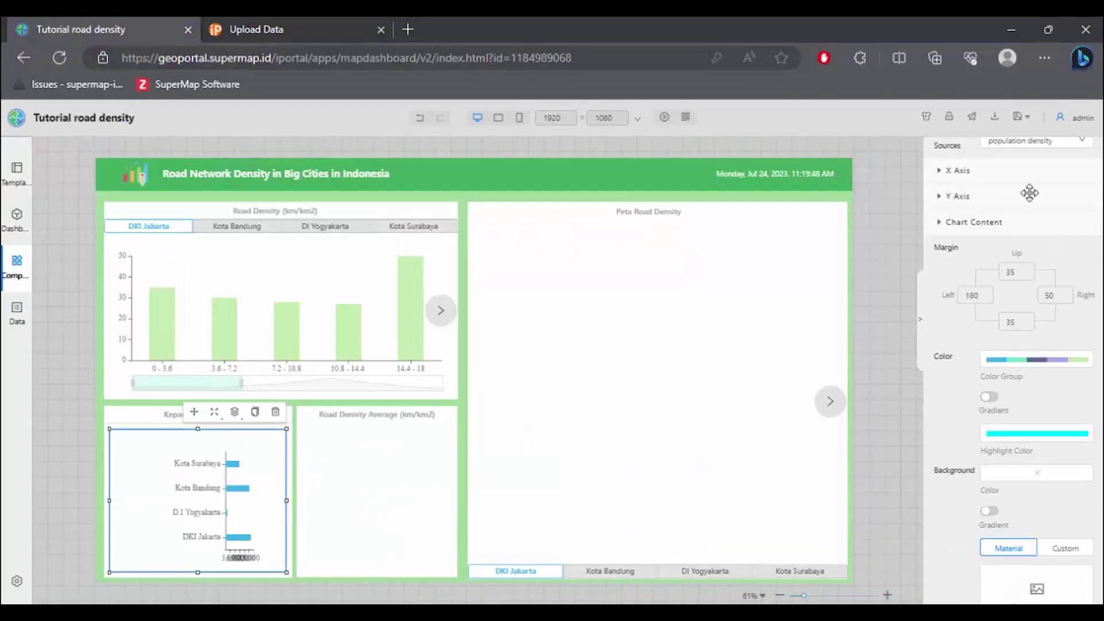
{"action": "left_click", "coordinate": [958, 194]}
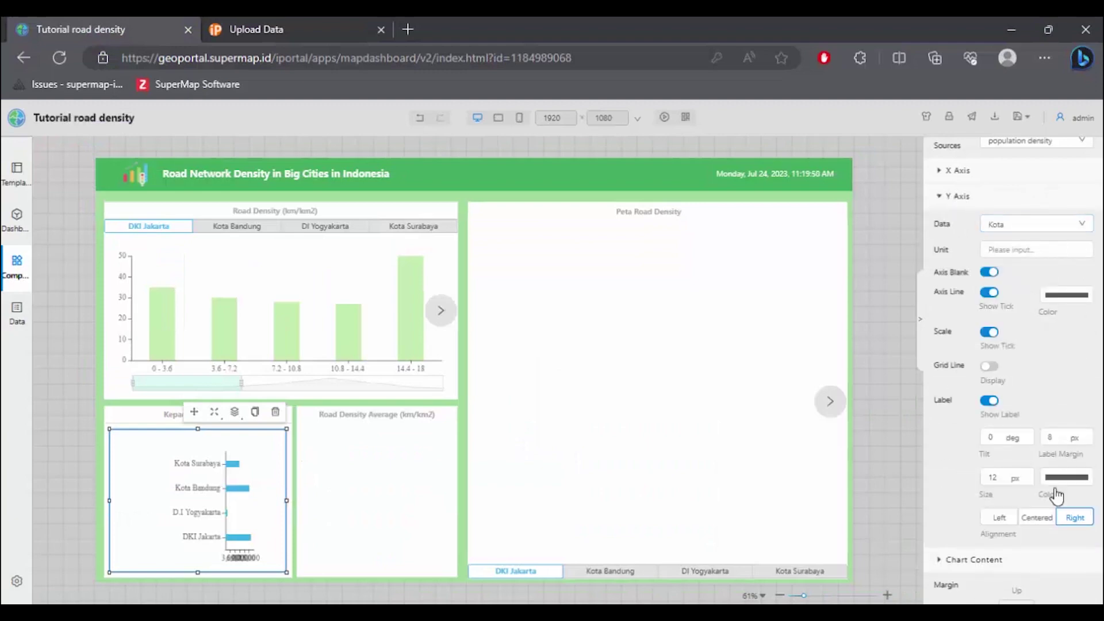
{"action": "left_click", "coordinate": [956, 196]}
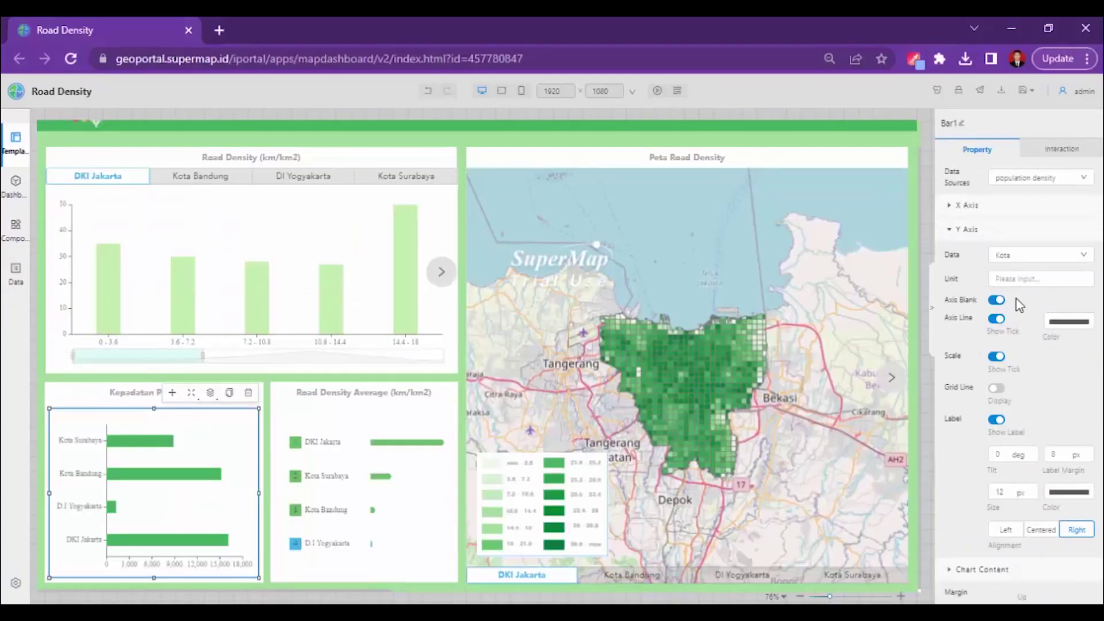
{"action": "left_click", "coordinate": [967, 229]}
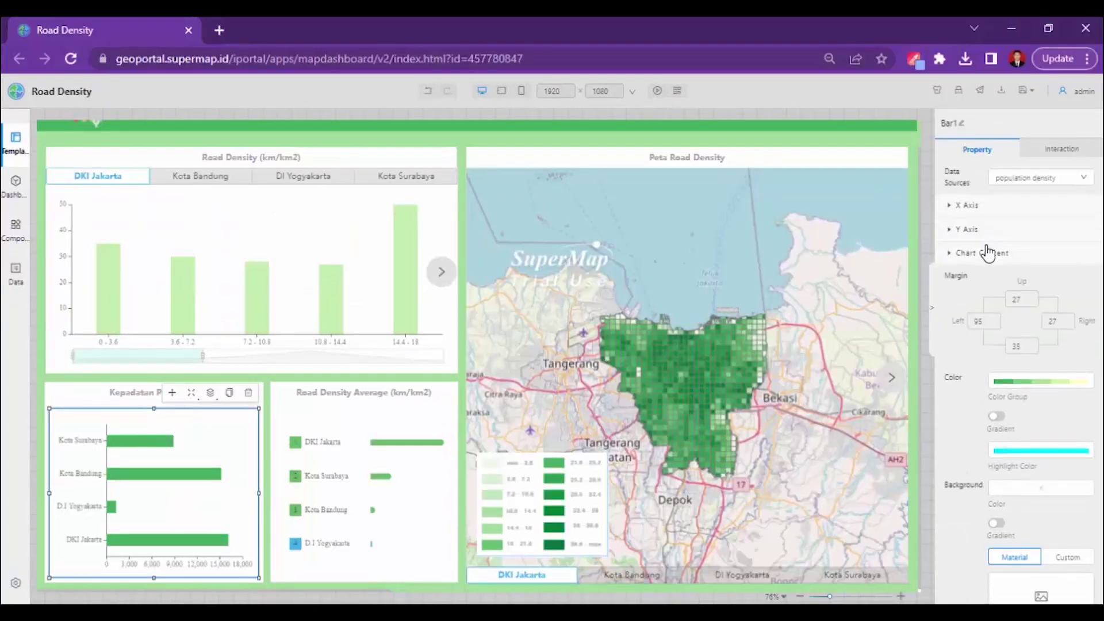
Set the Kepadatan Penduduk bar chart's margins in the tutorial dashboard to 27 up, 27 right and 95 left
{"action": "scroll", "coordinate": [1004, 282], "scroll_direction": "down", "scroll_amount": 2}
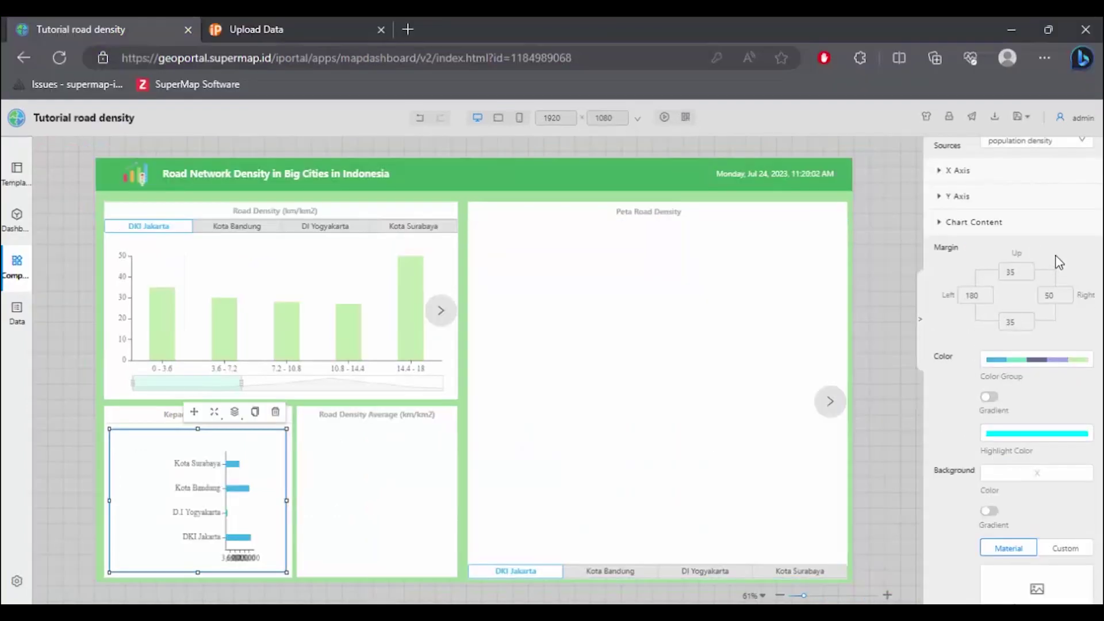
{"action": "type", "text": "27"}
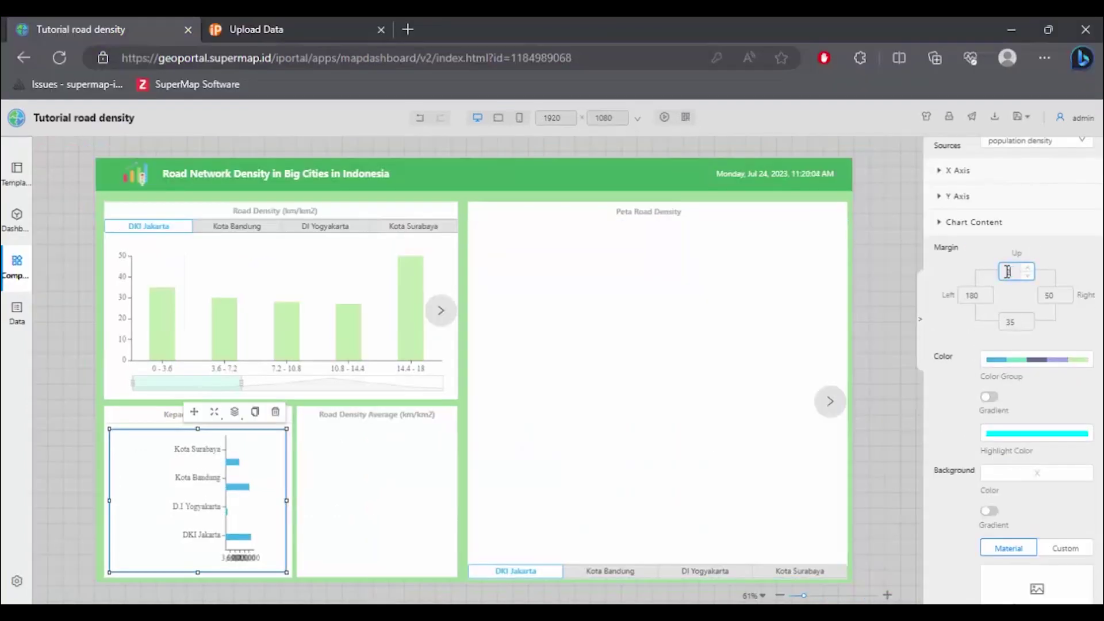
{"action": "double_click", "coordinate": [1050, 296]}
{"action": "type", "text": "20"}
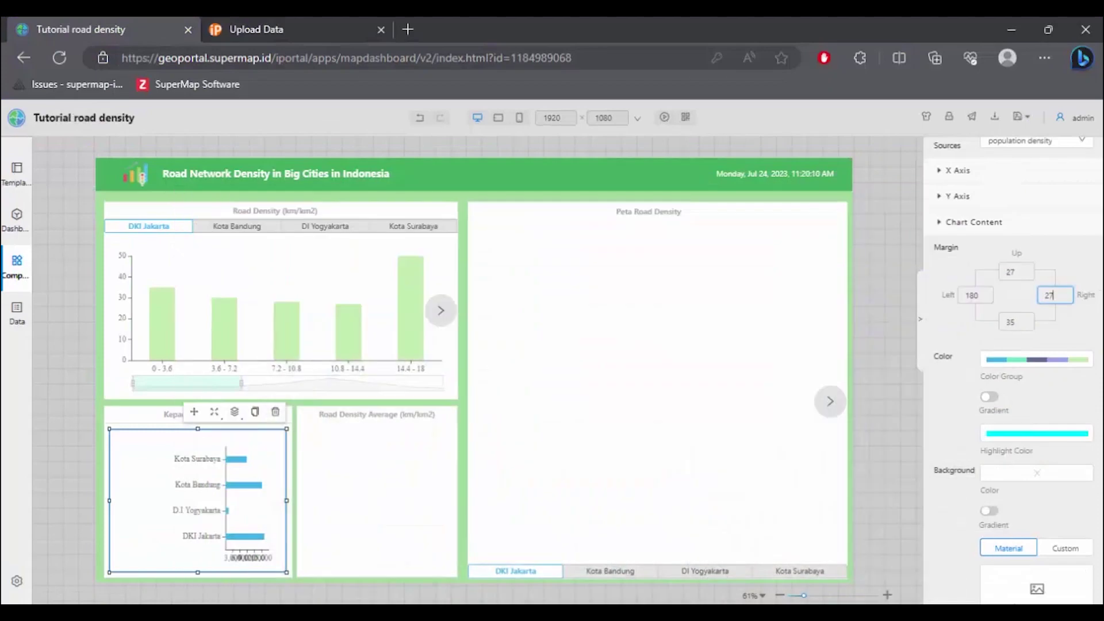
{"action": "double_click", "coordinate": [968, 295]}
{"action": "type", "text": "35"}
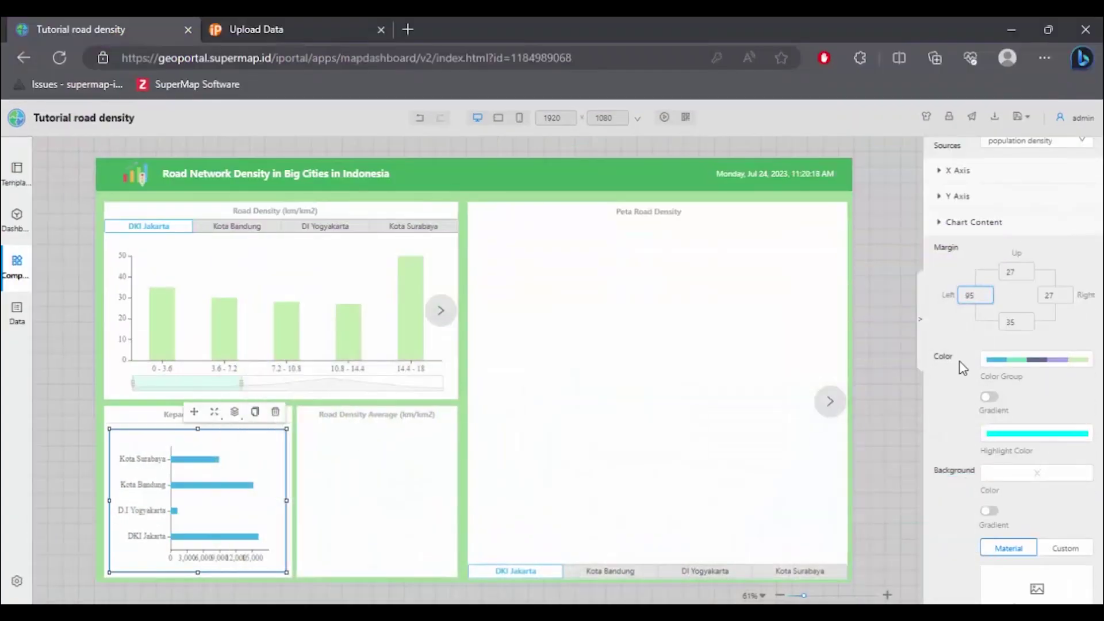
Set the bar chart's color group to the yellow-to-green palette in reversed order, so that green comes first
{"action": "scroll", "coordinate": [964, 364], "scroll_direction": "down", "scroll_amount": 3}
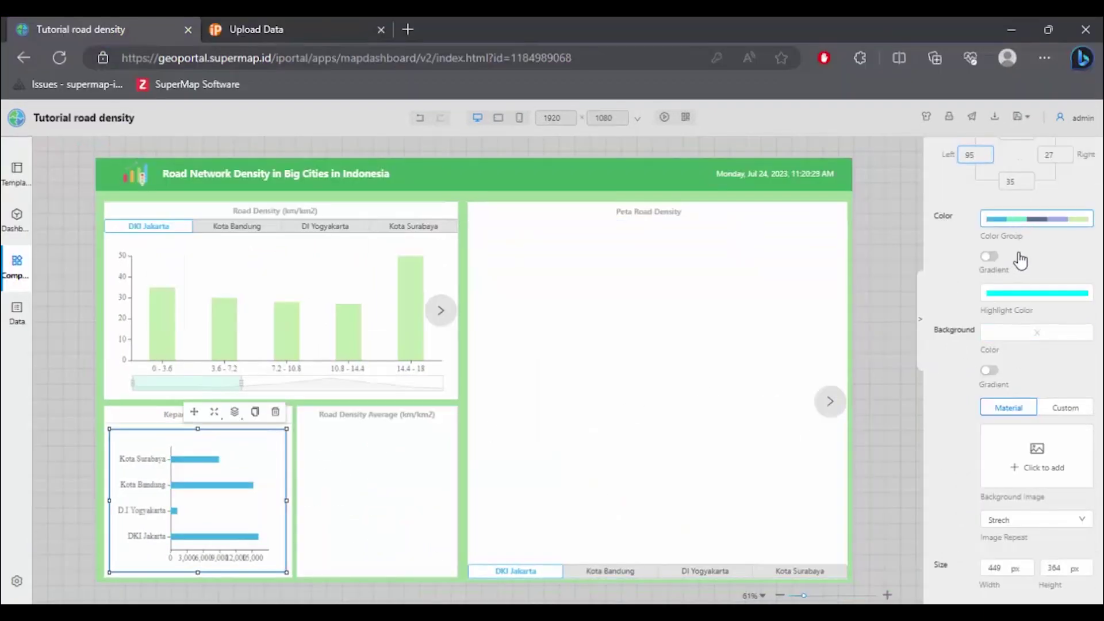
{"action": "left_click", "coordinate": [1019, 222]}
{"action": "scroll", "coordinate": [1027, 271], "scroll_direction": "down", "scroll_amount": 1}
{"action": "scroll", "coordinate": [1028, 275], "scroll_direction": "down", "scroll_amount": 5}
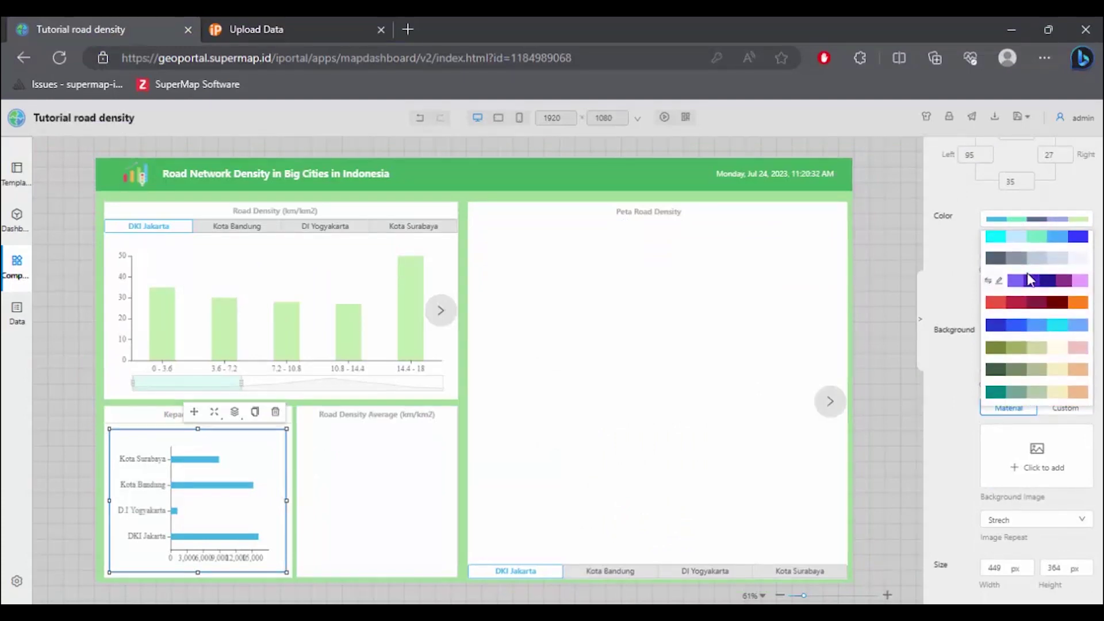
{"action": "scroll", "coordinate": [1032, 276], "scroll_direction": "down", "scroll_amount": 6}
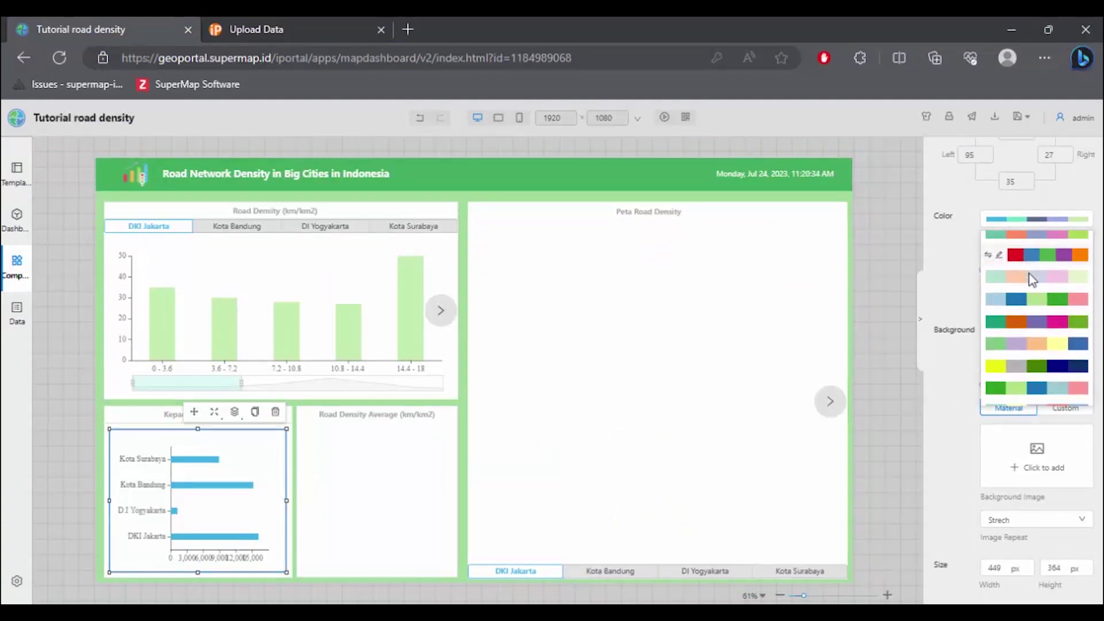
{"action": "scroll", "coordinate": [1038, 277], "scroll_direction": "down", "scroll_amount": 7}
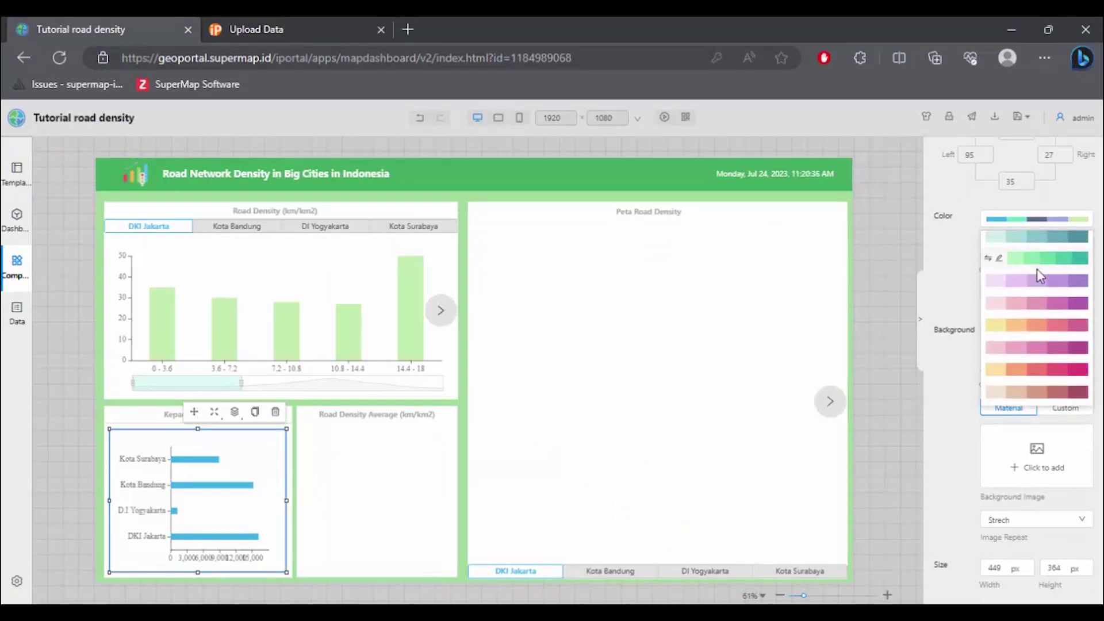
{"action": "scroll", "coordinate": [1039, 275], "scroll_direction": "down", "scroll_amount": 6}
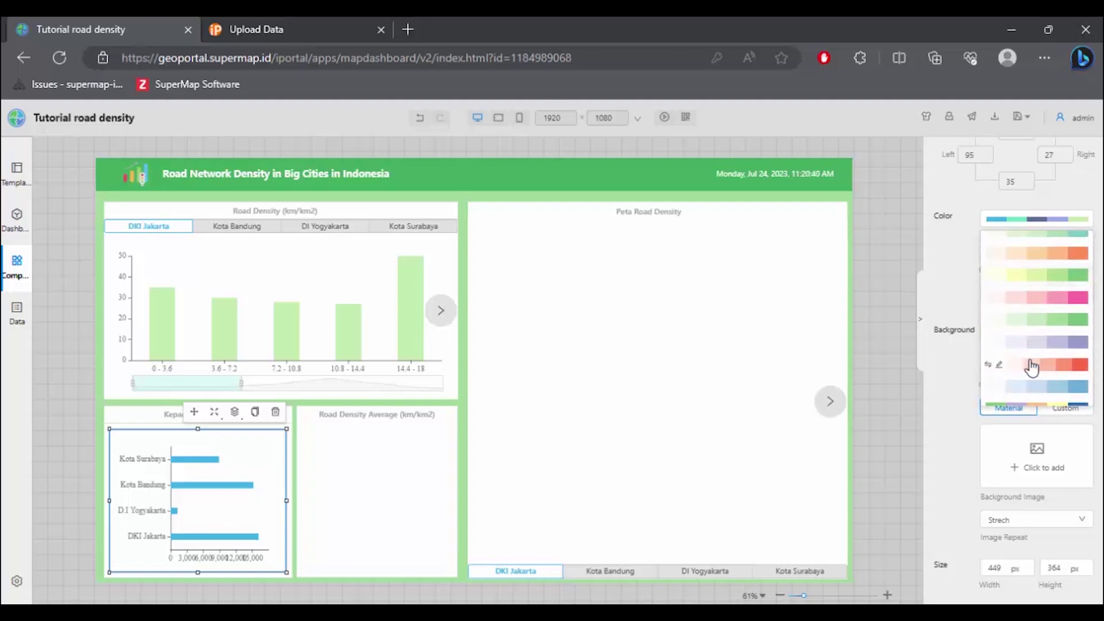
{"action": "left_click", "coordinate": [990, 277]}
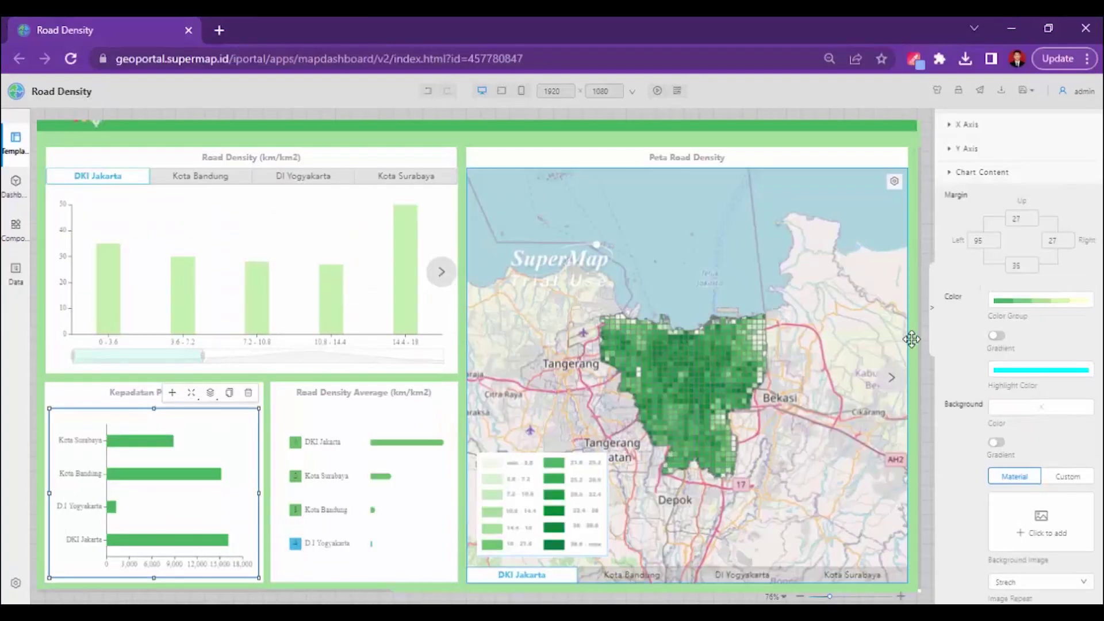
Compare the Chart Content settings of the Kepadatan Penduduk bar chart in the finished and tutorial dashboards
{"action": "scroll", "coordinate": [1004, 457], "scroll_direction": "down", "scroll_amount": 2}
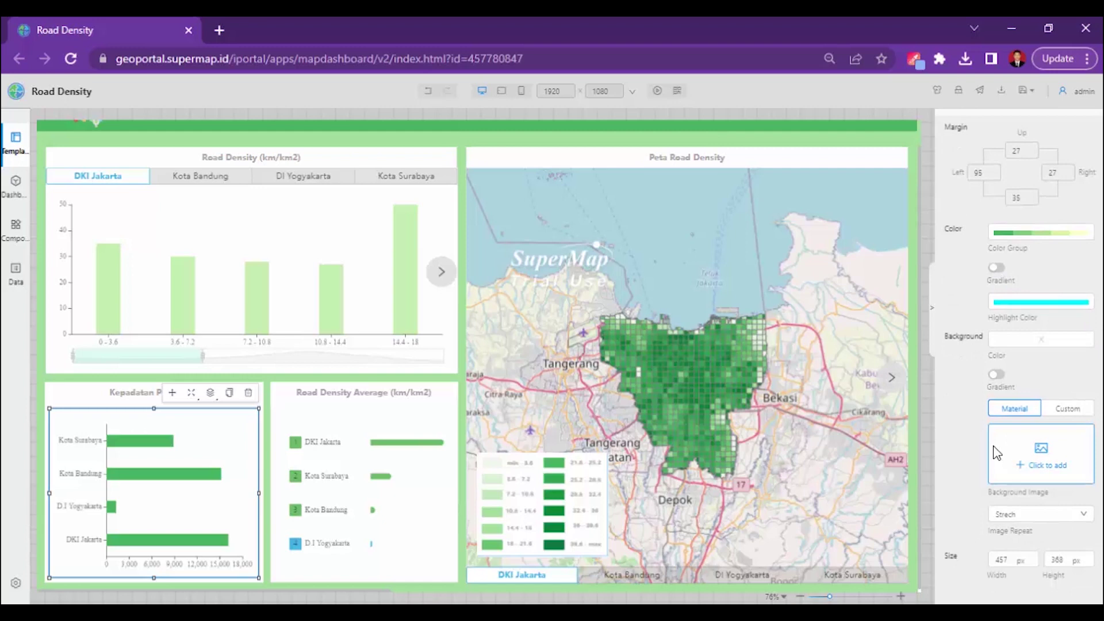
{"action": "scroll", "coordinate": [989, 437], "scroll_direction": "up", "scroll_amount": 2}
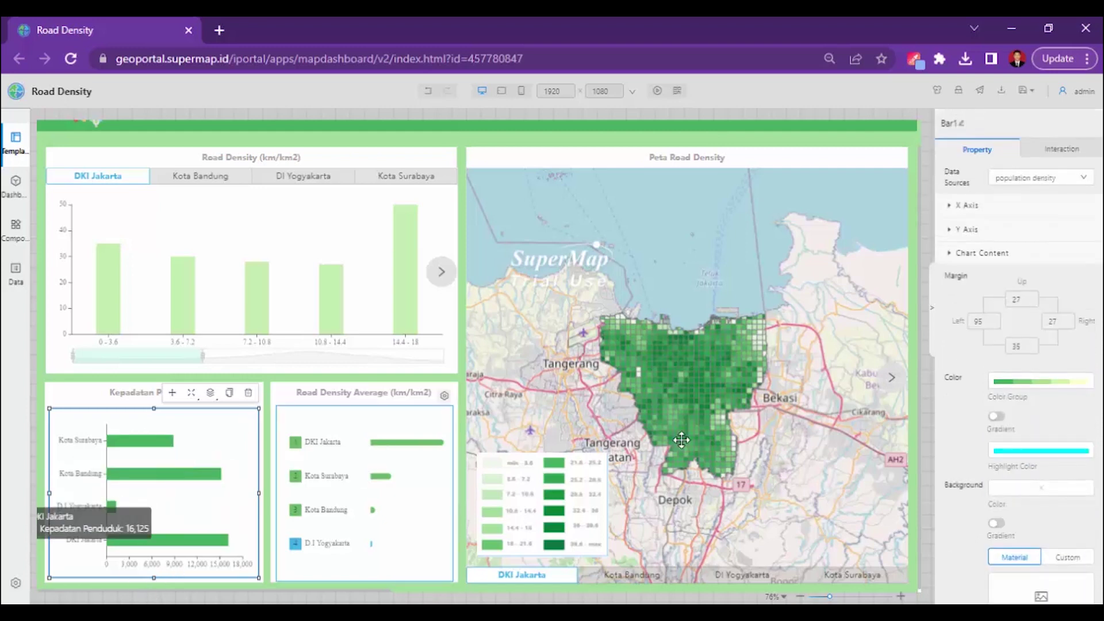
{"action": "left_click", "coordinate": [971, 257]}
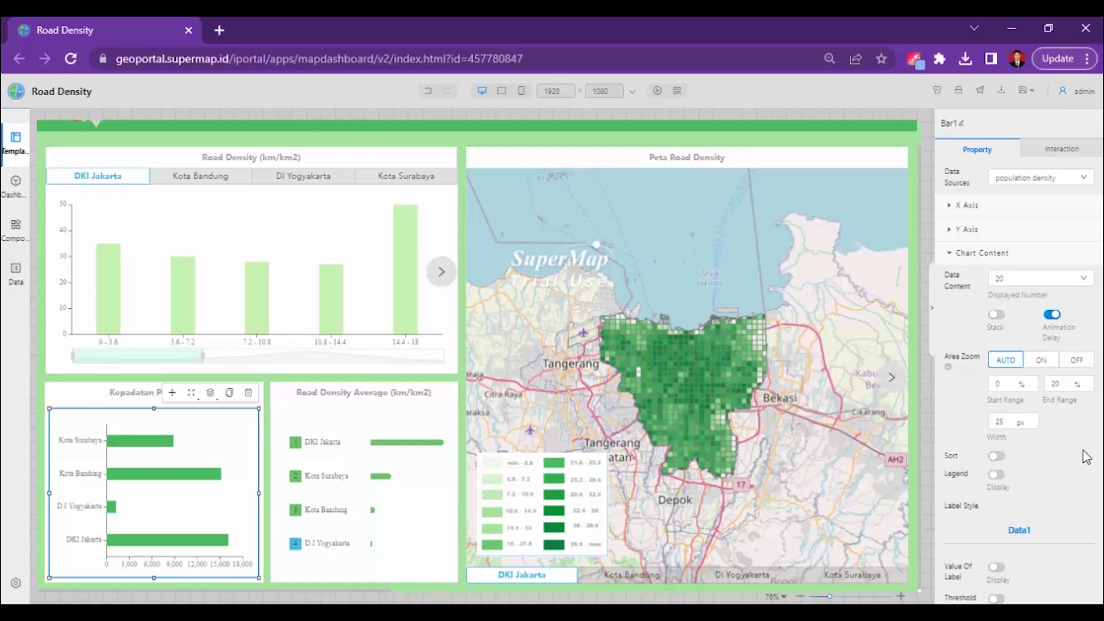
{"action": "scroll", "coordinate": [1086, 457], "scroll_direction": "down", "scroll_amount": 4}
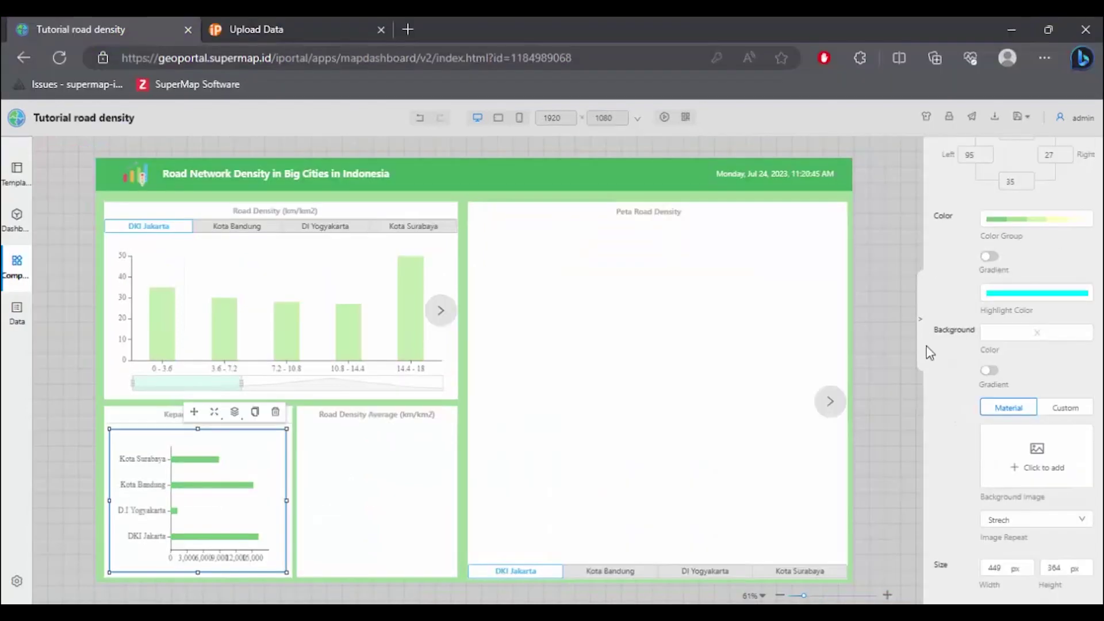
{"action": "scroll", "coordinate": [955, 270], "scroll_direction": "up", "scroll_amount": 6}
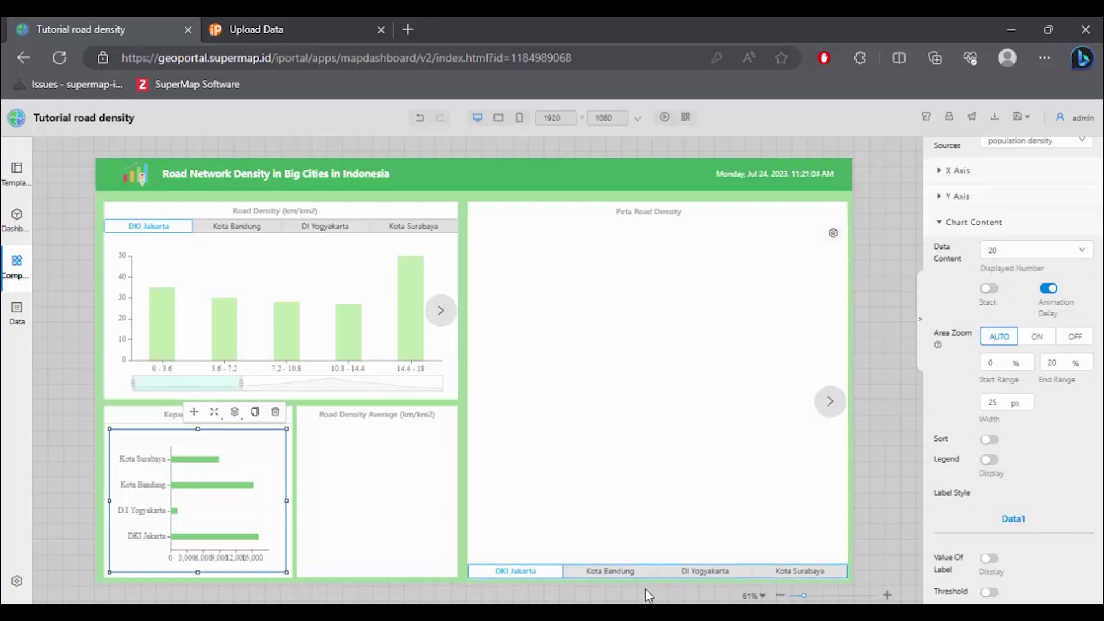
{"action": "left_click", "coordinate": [619, 547]}
{"action": "scroll", "coordinate": [1022, 308], "scroll_direction": "up", "scroll_amount": 3}
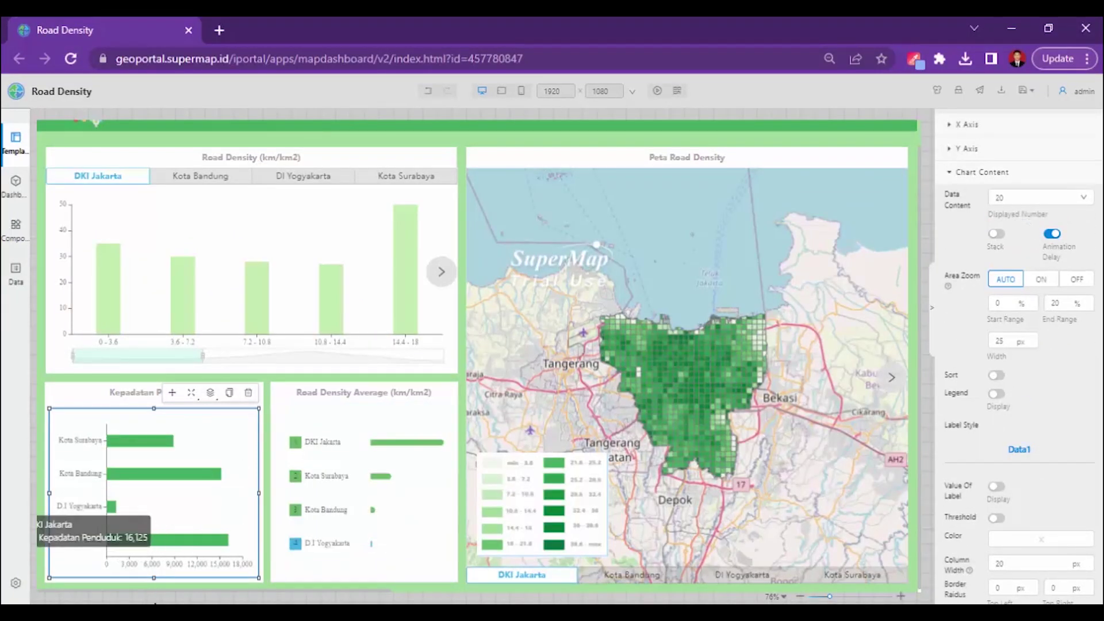
Check the column width in the finished dashboard and set the tutorial bar chart's column width to 20 px
{"action": "scroll", "coordinate": [1008, 301], "scroll_direction": "down", "scroll_amount": 1}
{"action": "scroll", "coordinate": [1013, 302], "scroll_direction": "down", "scroll_amount": 3}
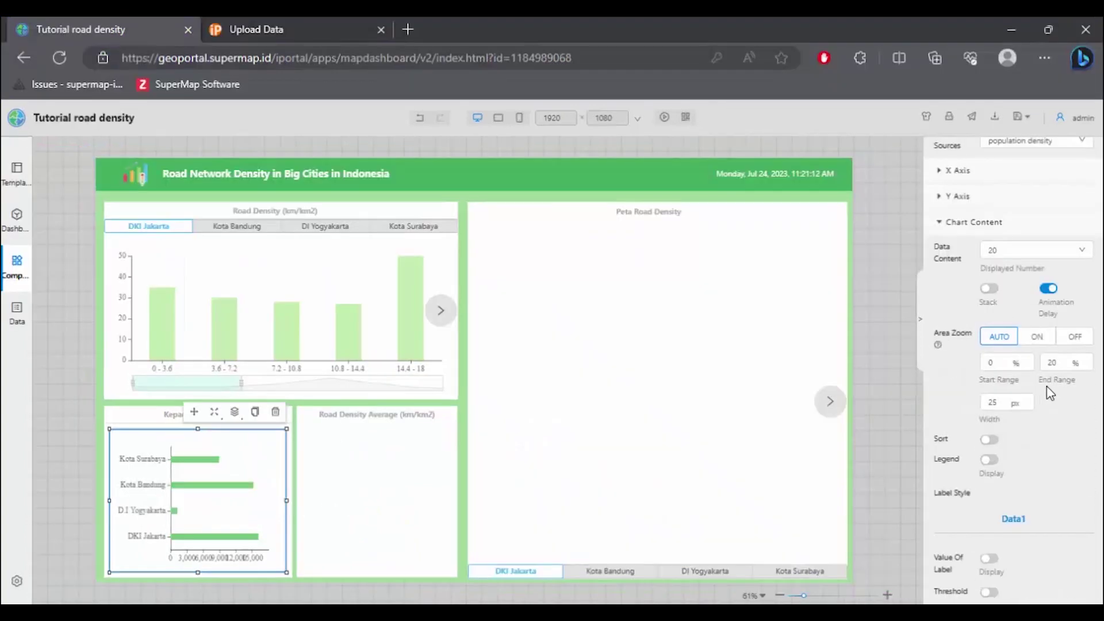
{"action": "scroll", "coordinate": [1013, 345], "scroll_direction": "down", "scroll_amount": 3}
{"action": "double_click", "coordinate": [1013, 500]}
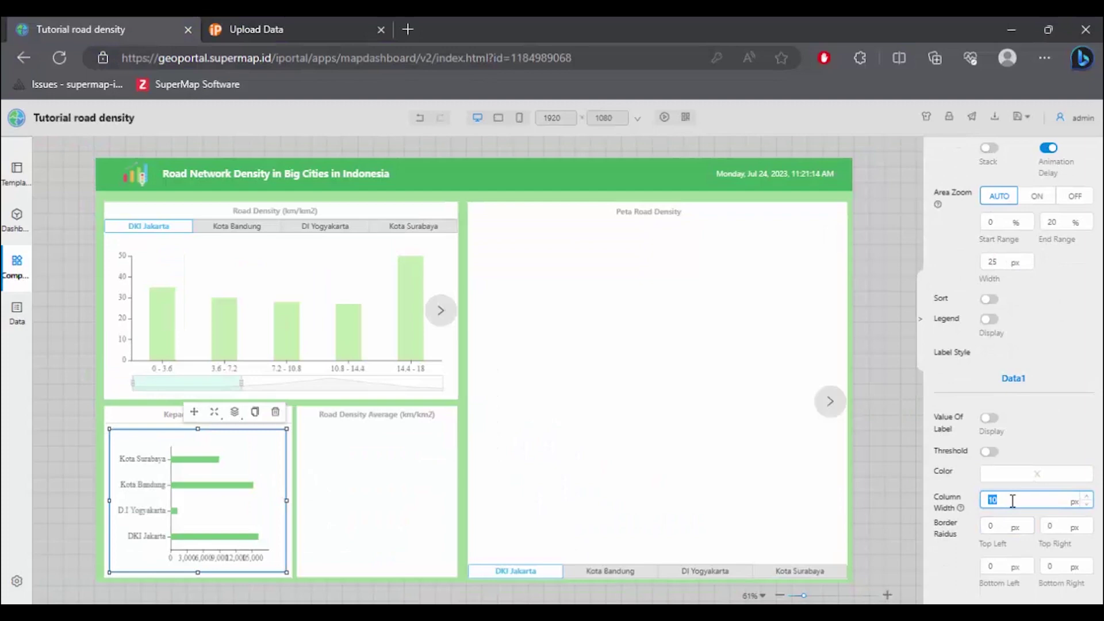
{"action": "type", "text": "20"}
{"action": "scroll", "coordinate": [1021, 457], "scroll_direction": "down", "scroll_amount": 4}
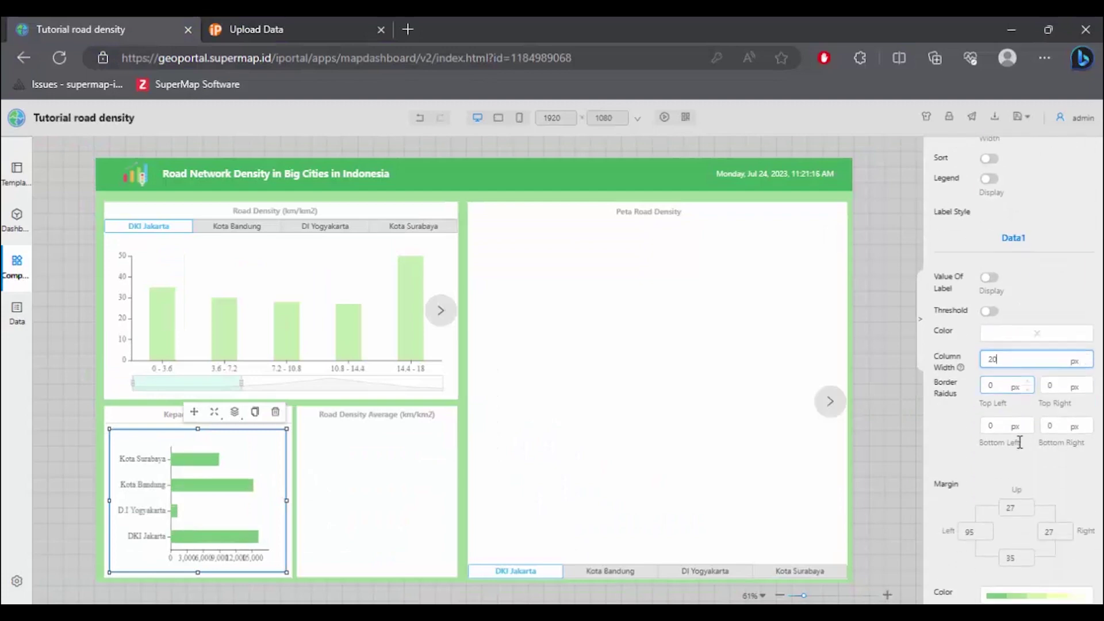
Review the finished bar chart's Chart Content, Y Axis and X Axis settings for differences from the tutorial chart
{"action": "scroll", "coordinate": [1020, 440], "scroll_direction": "up", "scroll_amount": 1}
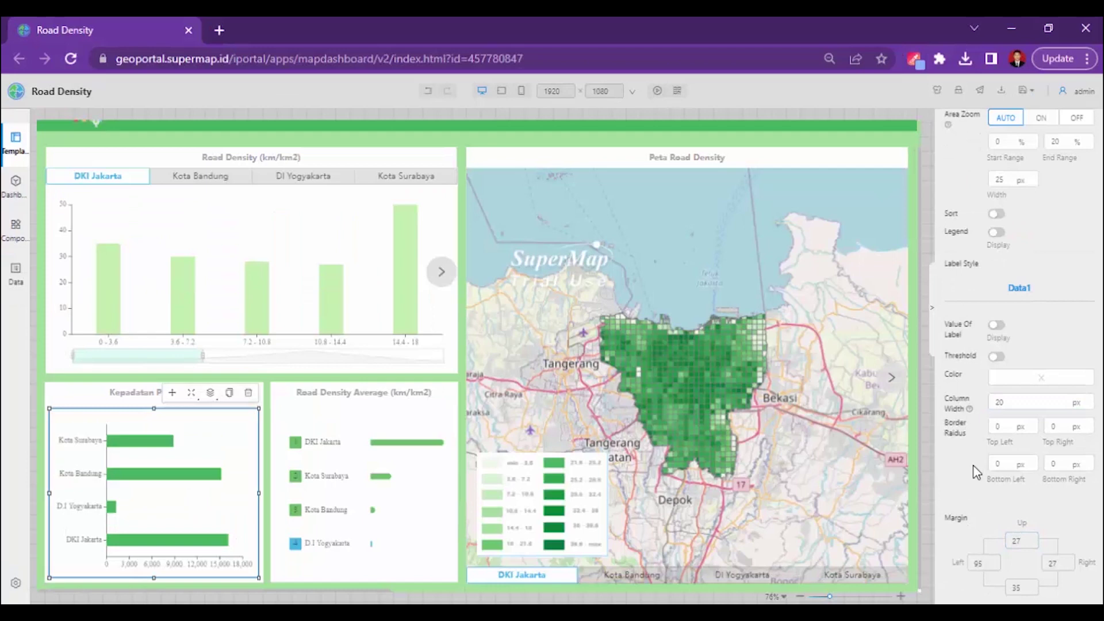
{"action": "scroll", "coordinate": [963, 469], "scroll_direction": "up", "scroll_amount": 2}
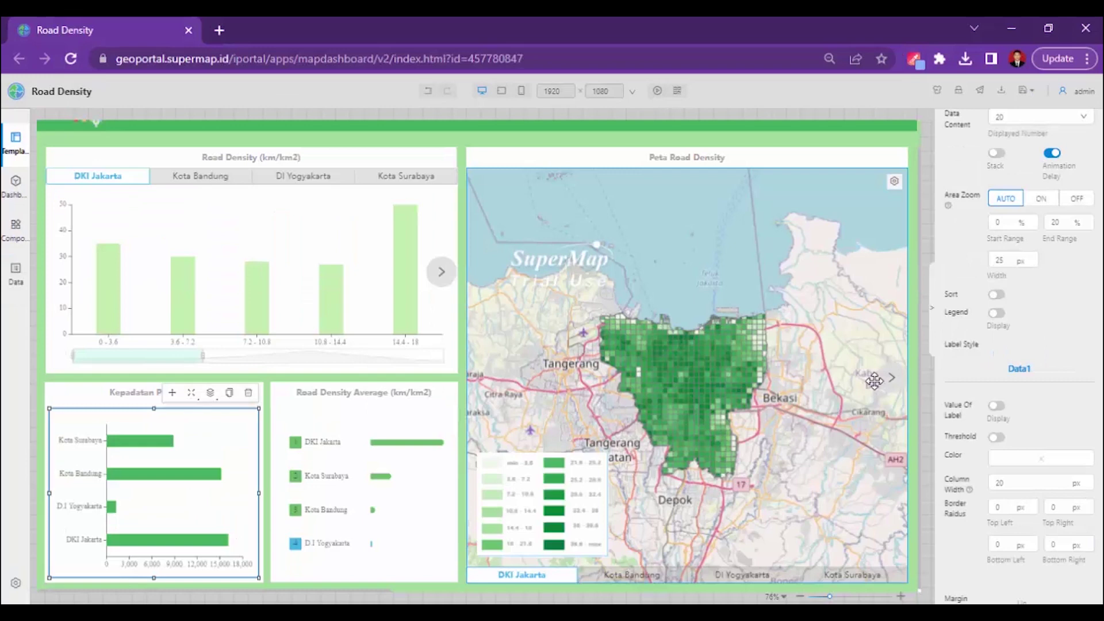
{"action": "scroll", "coordinate": [1000, 288], "scroll_direction": "up", "scroll_amount": 10}
{"action": "left_click", "coordinate": [972, 233]}
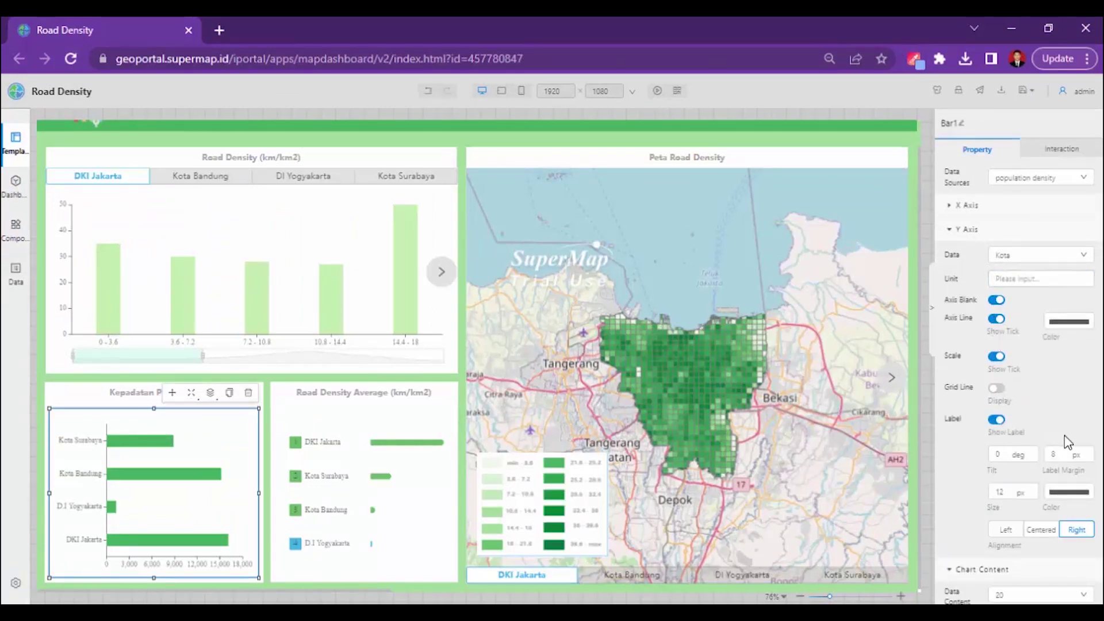
{"action": "scroll", "coordinate": [1071, 441], "scroll_direction": "down", "scroll_amount": 2}
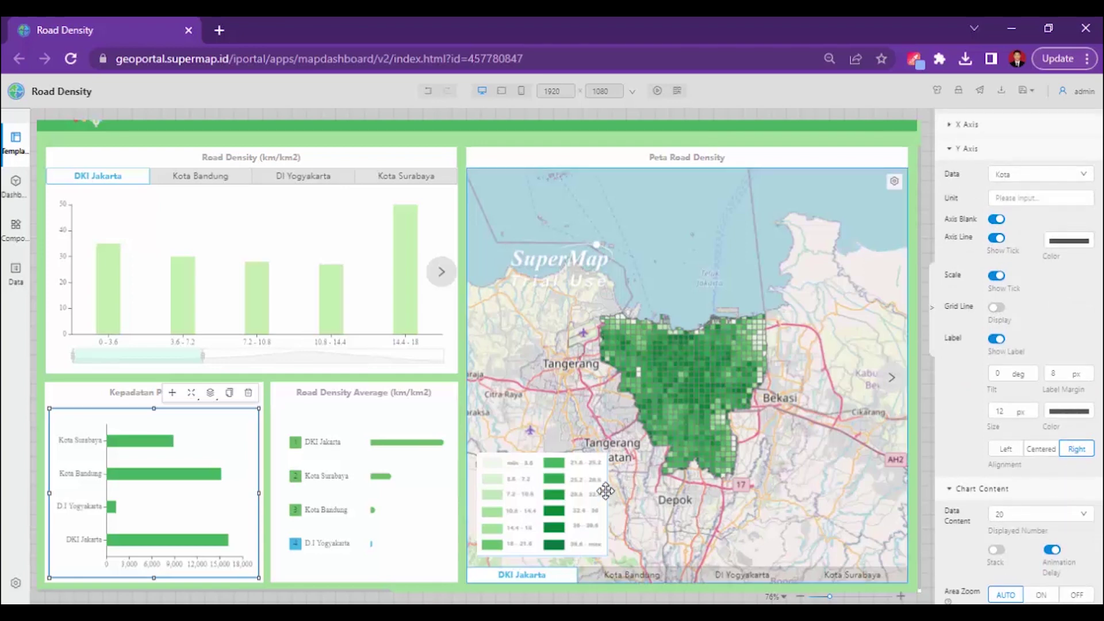
{"action": "scroll", "coordinate": [889, 313], "scroll_direction": "up", "scroll_amount": 1}
{"action": "left_click", "coordinate": [968, 124]}
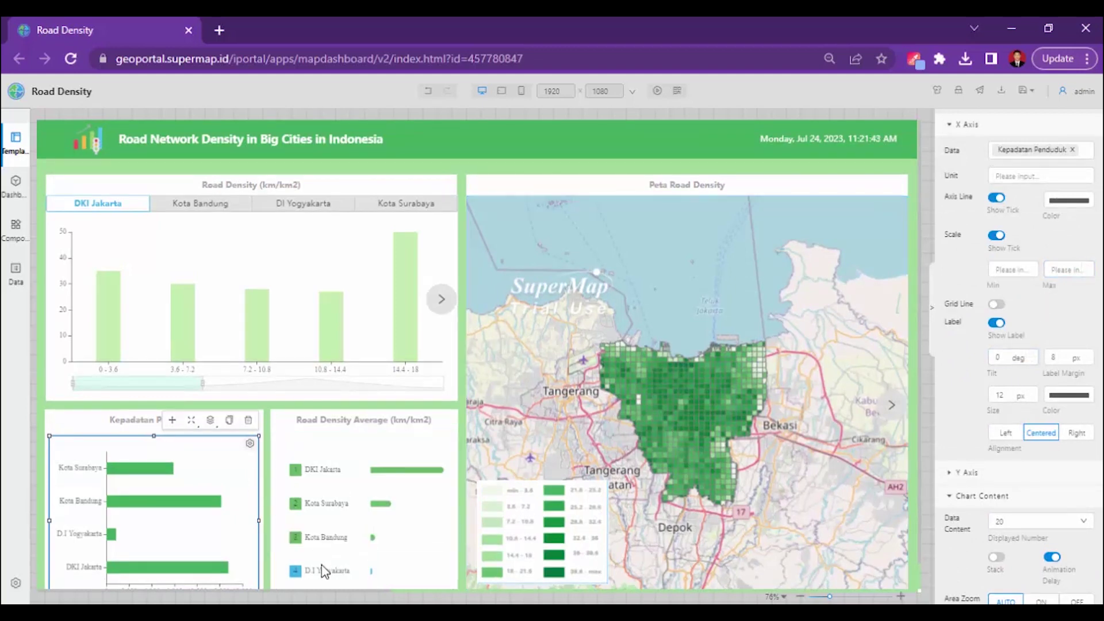
{"action": "scroll", "coordinate": [419, 505], "scroll_direction": "down", "scroll_amount": 1}
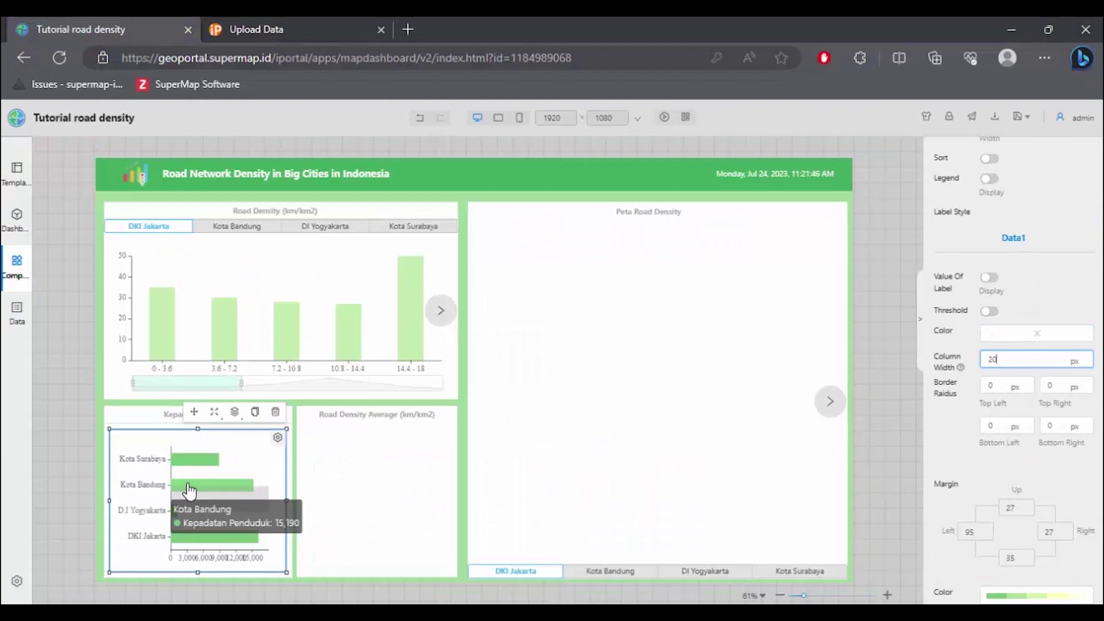
Try left and right label alignment and hidden labels on the tutorial bar chart's X axis, restoring centered, shown labels
{"action": "scroll", "coordinate": [1089, 157], "scroll_direction": "up", "scroll_amount": 10}
{"action": "left_click", "coordinate": [961, 238]}
{"action": "scroll", "coordinate": [1005, 274], "scroll_direction": "down", "scroll_amount": 2}
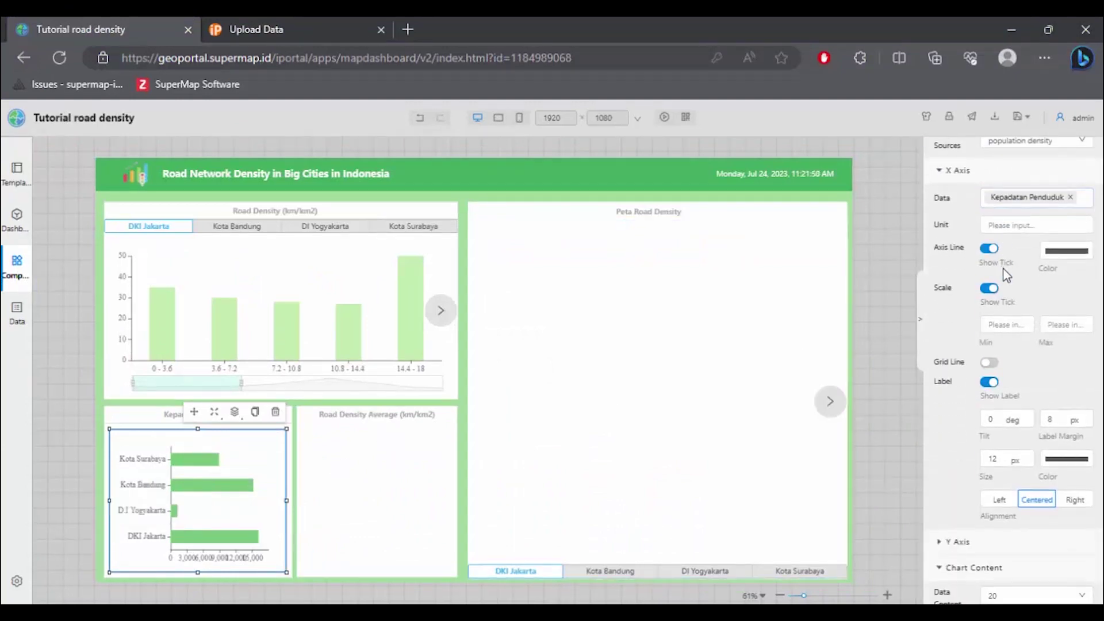
{"action": "left_click", "coordinate": [1011, 502]}
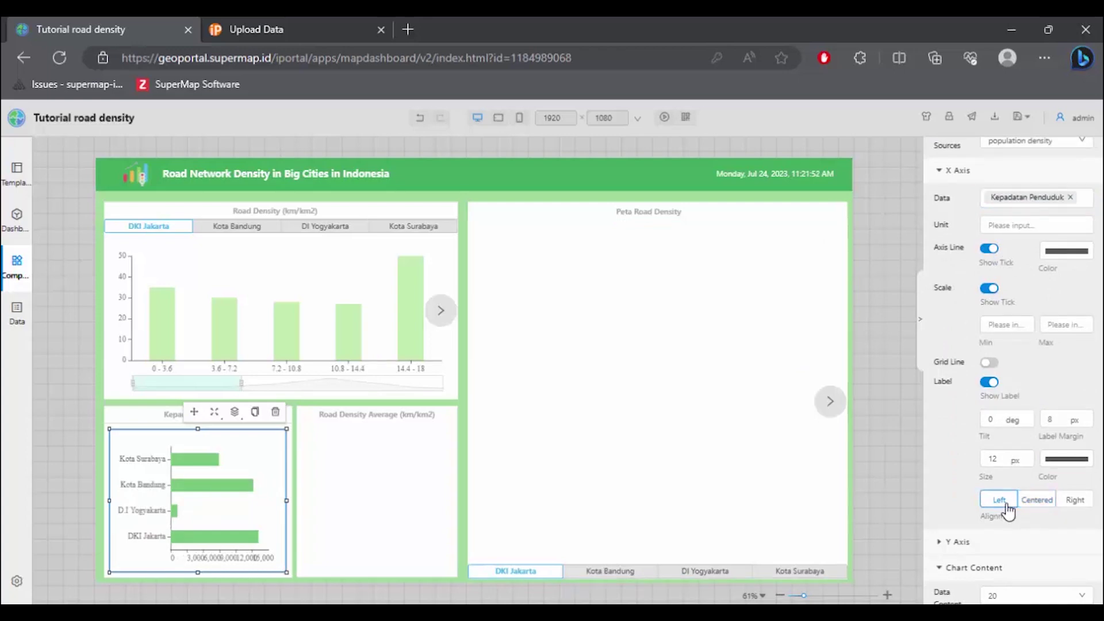
{"action": "left_click", "coordinate": [1086, 505]}
{"action": "left_click", "coordinate": [1042, 503]}
{"action": "left_click", "coordinate": [1023, 465]}
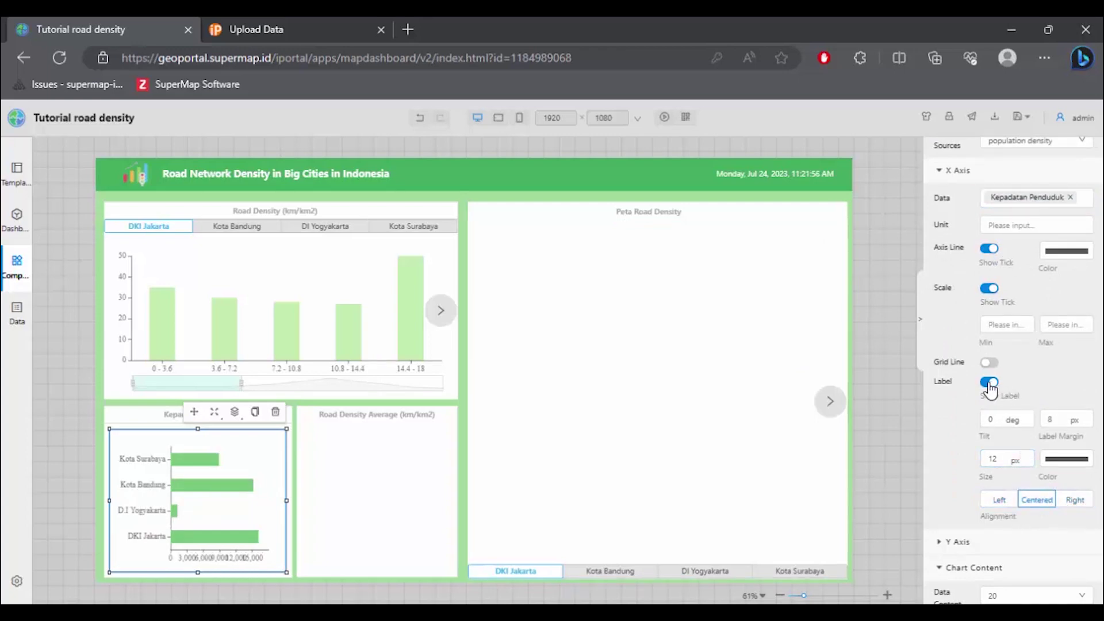
{"action": "left_click", "coordinate": [989, 383]}
{"action": "left_click", "coordinate": [989, 383]}
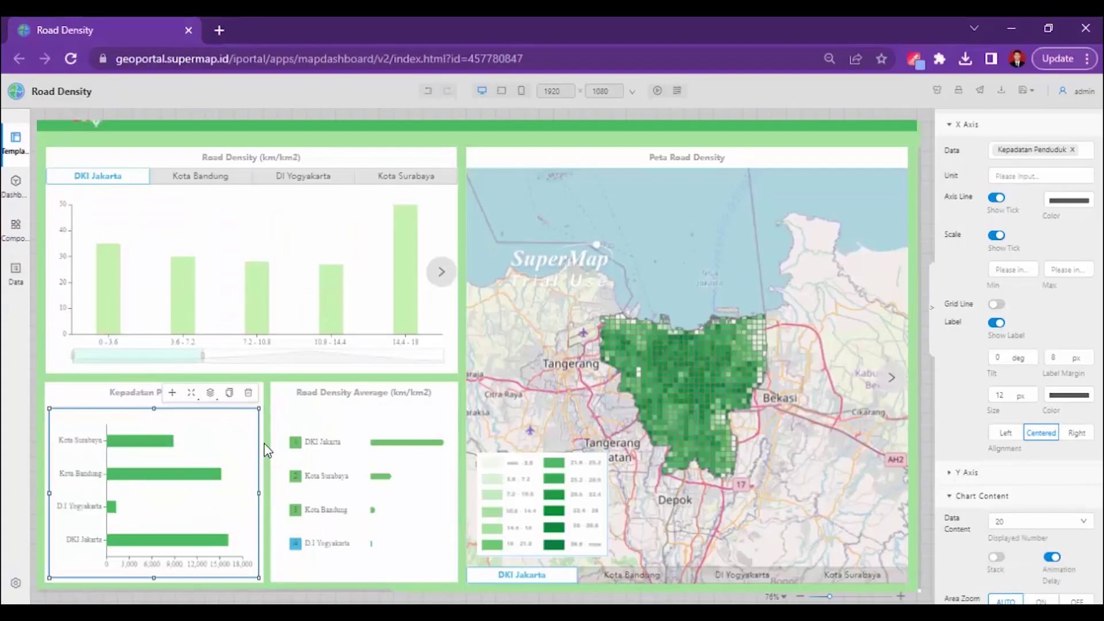
Examine the finished bar chart's properties from the X Axis labels through Chart Content, margins, colors and background
{"action": "scroll", "coordinate": [1030, 268], "scroll_direction": "up", "scroll_amount": 2}
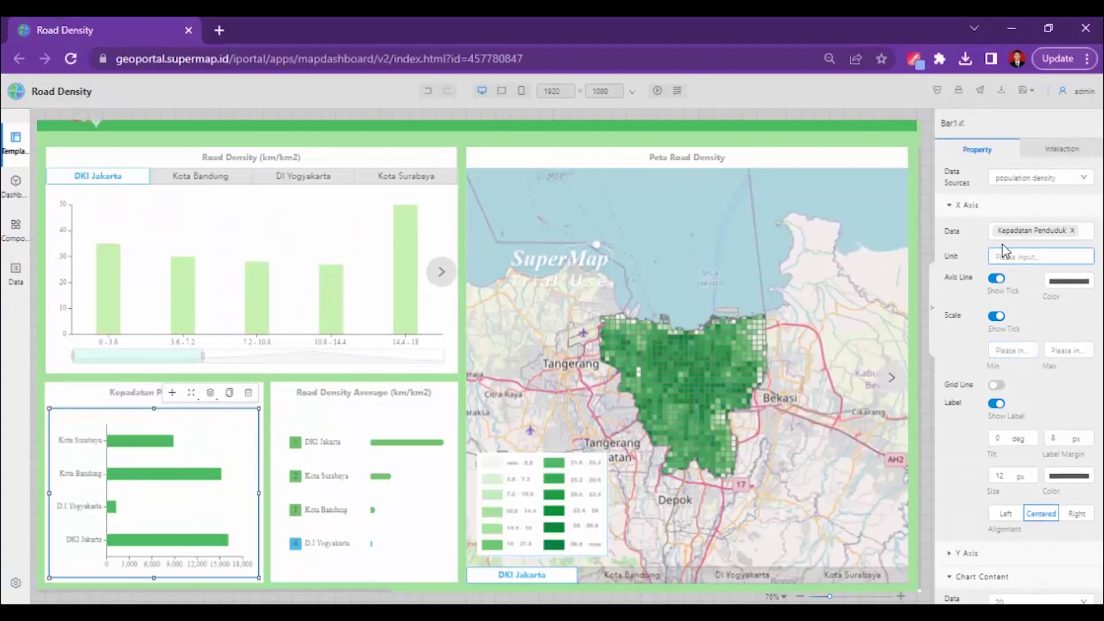
{"action": "scroll", "coordinate": [1005, 264], "scroll_direction": "down", "scroll_amount": 3}
{"action": "scroll", "coordinate": [1006, 276], "scroll_direction": "up", "scroll_amount": 3}
{"action": "scroll", "coordinate": [1007, 310], "scroll_direction": "down", "scroll_amount": 3}
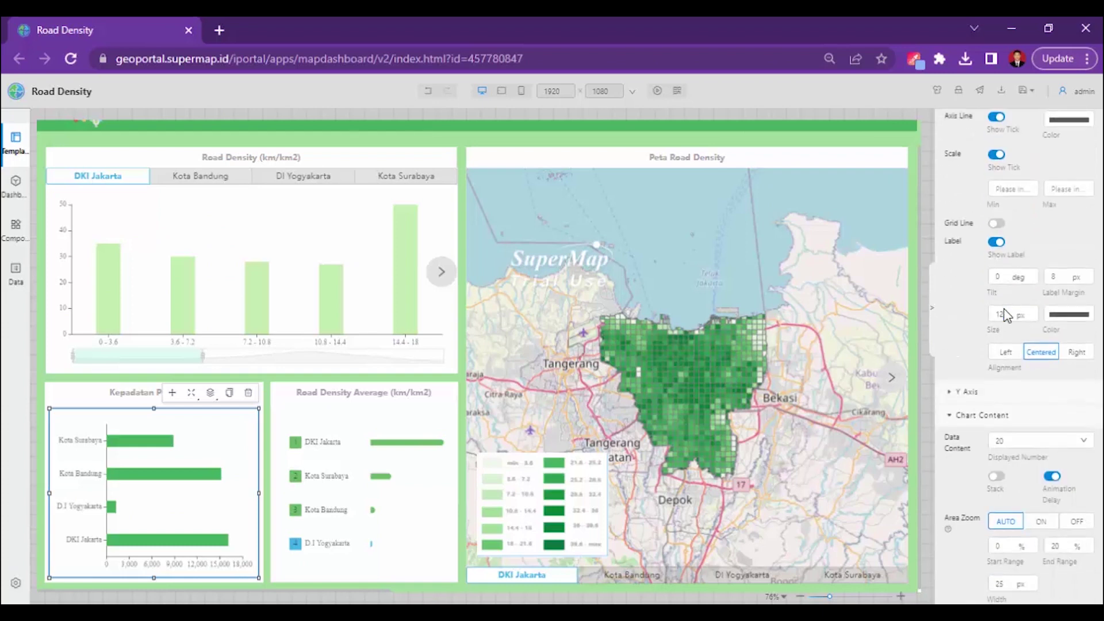
{"action": "scroll", "coordinate": [972, 429], "scroll_direction": "down", "scroll_amount": 3}
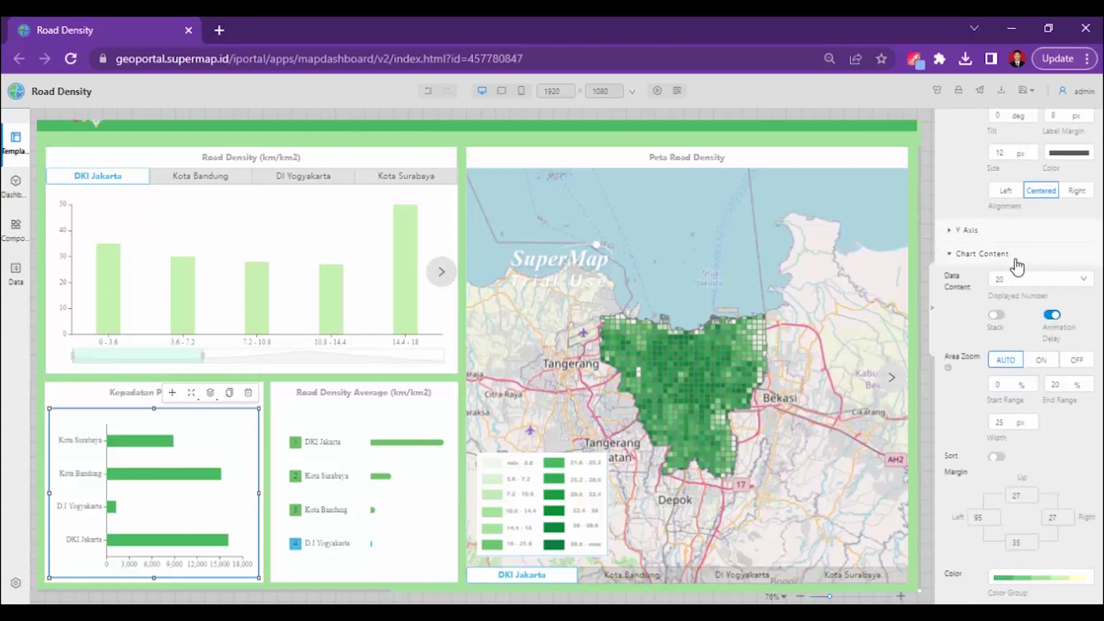
{"action": "scroll", "coordinate": [1018, 264], "scroll_direction": "down", "scroll_amount": 5}
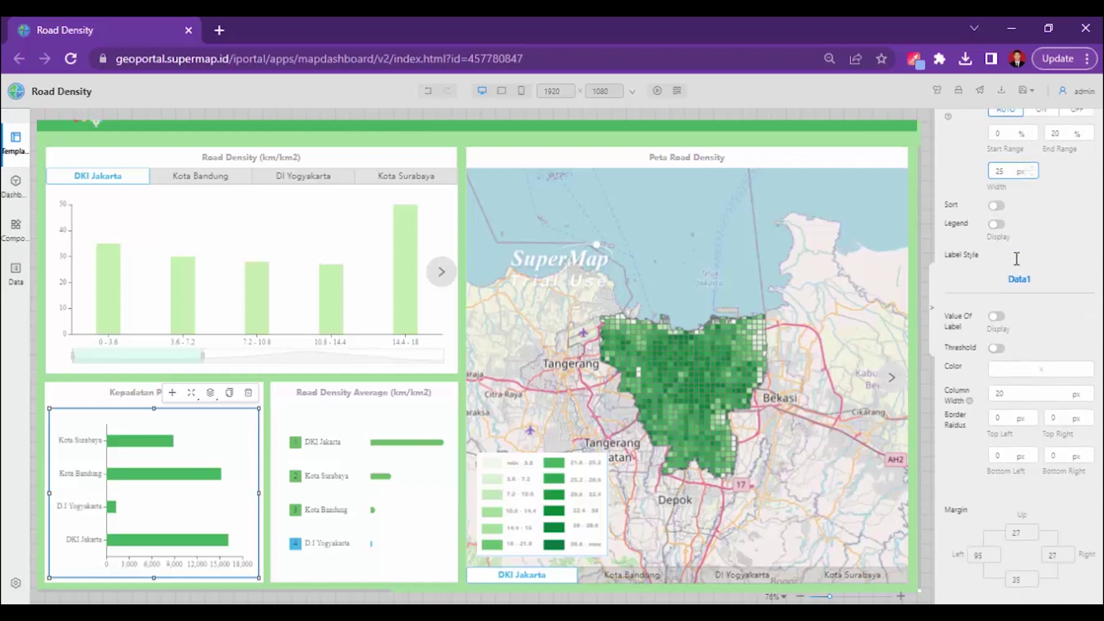
{"action": "scroll", "coordinate": [1017, 260], "scroll_direction": "down", "scroll_amount": 1}
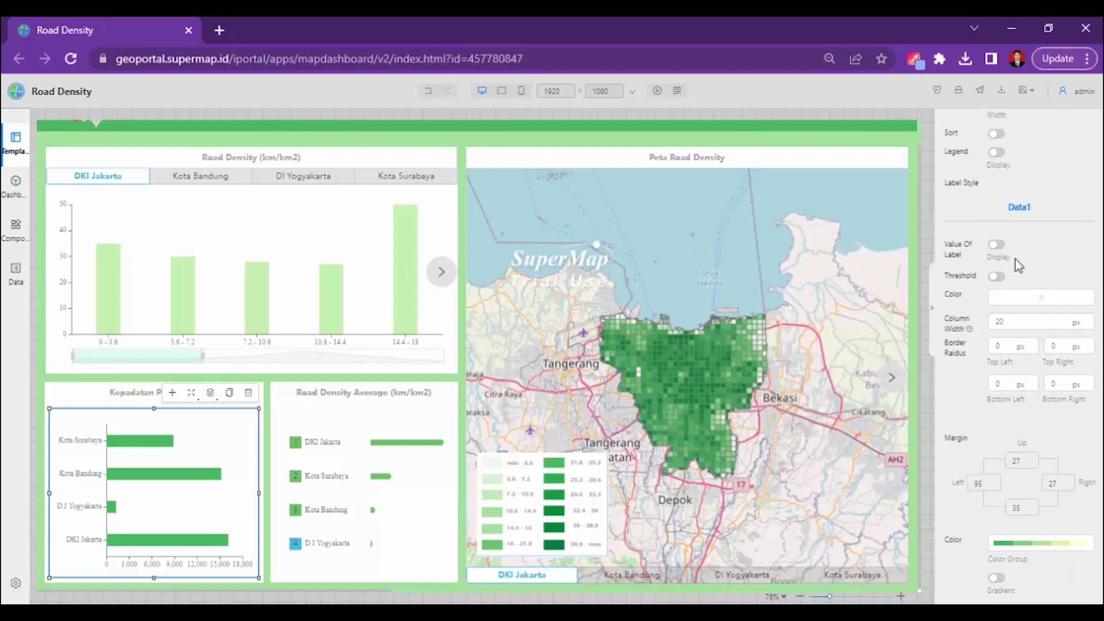
{"action": "scroll", "coordinate": [1019, 265], "scroll_direction": "down", "scroll_amount": 4}
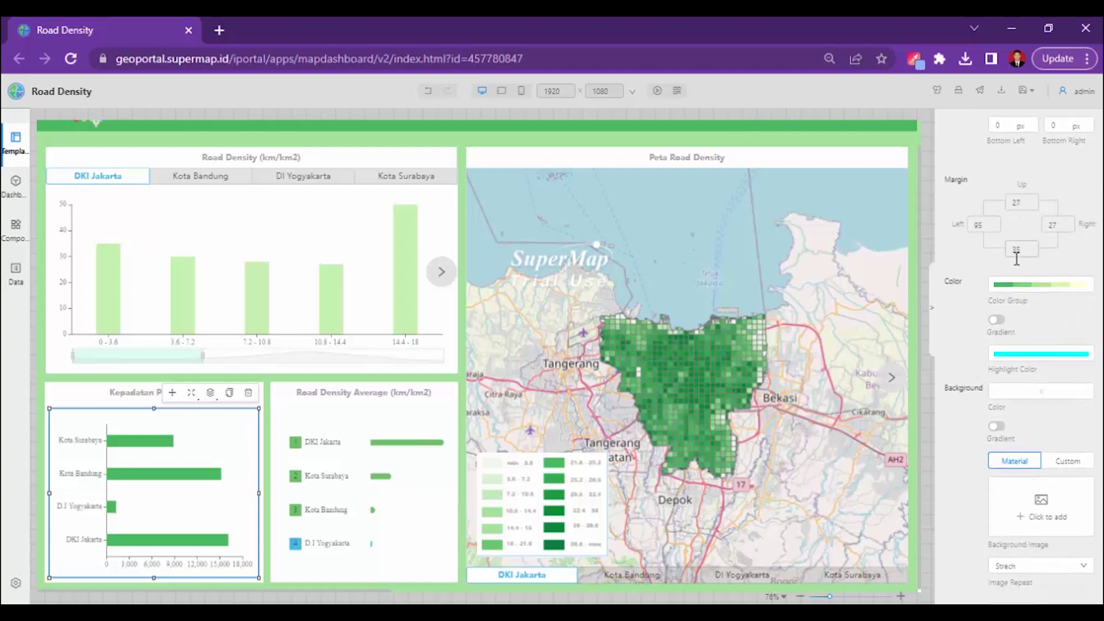
Recheck the finished bar chart's margins, colors, column width, area zoom and other Chart Content settings
{"action": "scroll", "coordinate": [1017, 259], "scroll_direction": "up", "scroll_amount": 3}
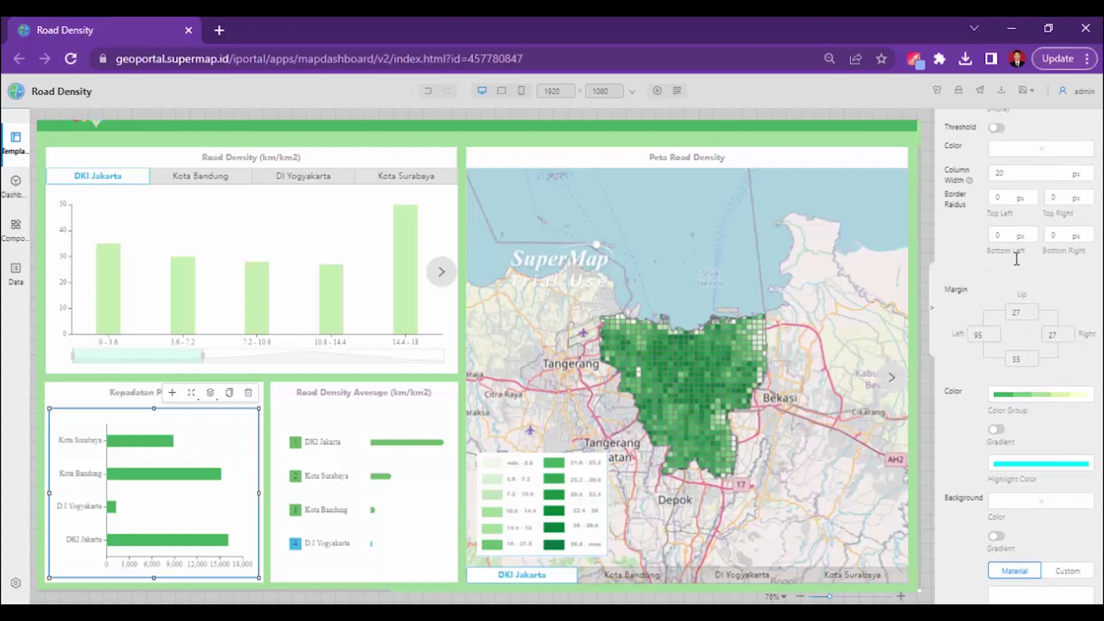
{"action": "scroll", "coordinate": [1019, 266], "scroll_direction": "down", "scroll_amount": 3}
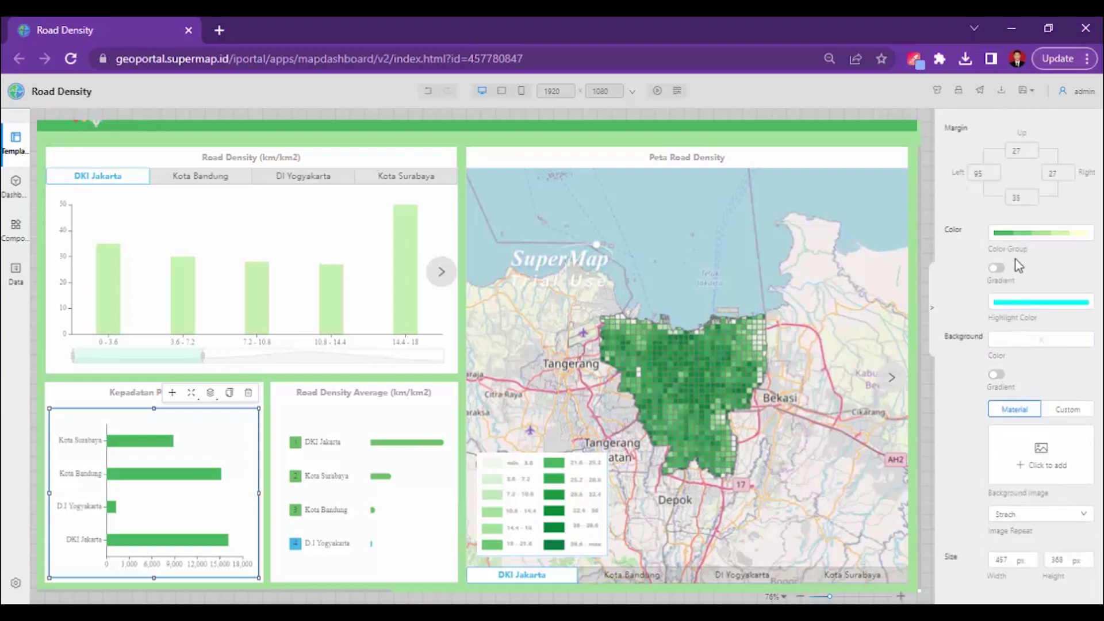
{"action": "scroll", "coordinate": [1018, 266], "scroll_direction": "up", "scroll_amount": 7}
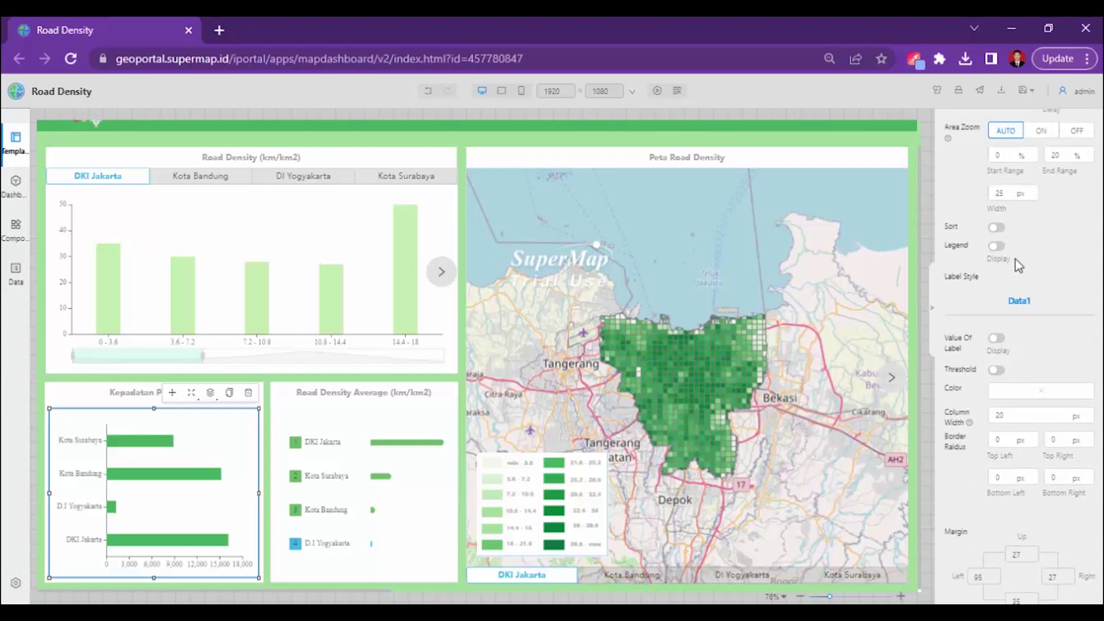
{"action": "scroll", "coordinate": [1018, 266], "scroll_direction": "up", "scroll_amount": 2}
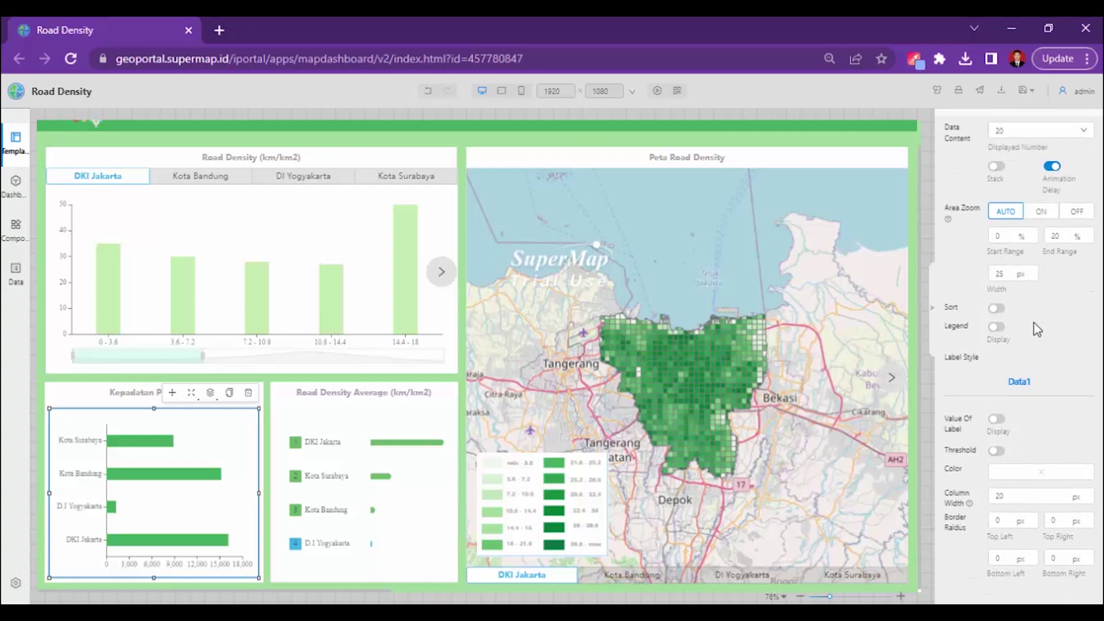
{"action": "scroll", "coordinate": [990, 286], "scroll_direction": "up", "scroll_amount": 2}
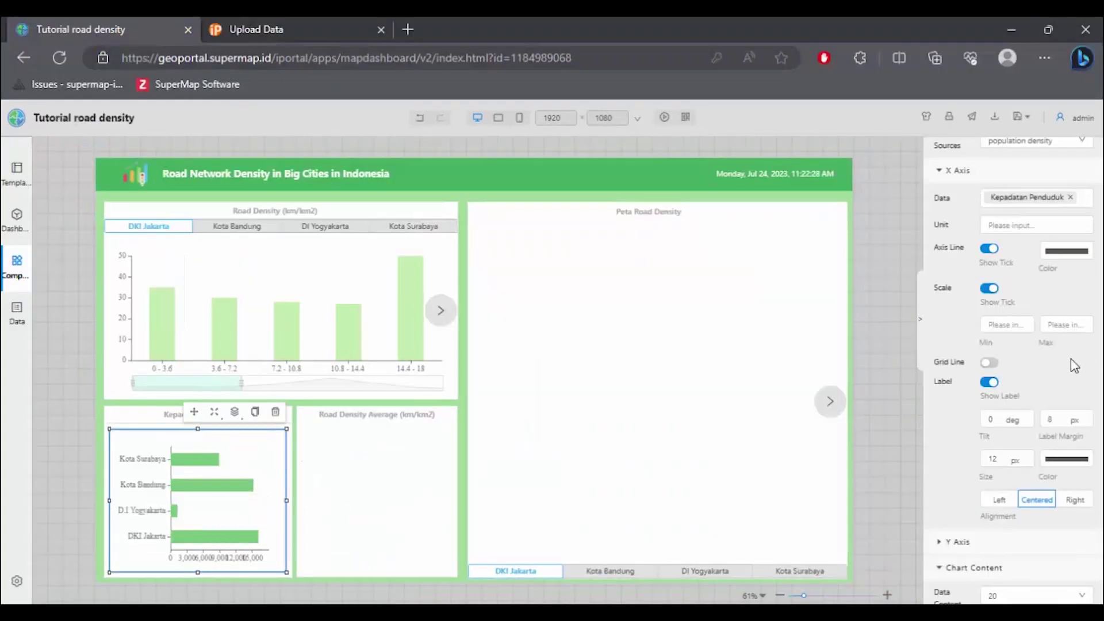
Compare the tutorial bar chart's Chart Content, label style, column width, border radius and margins with the finished chart's
{"action": "scroll", "coordinate": [978, 397], "scroll_direction": "down", "scroll_amount": 4}
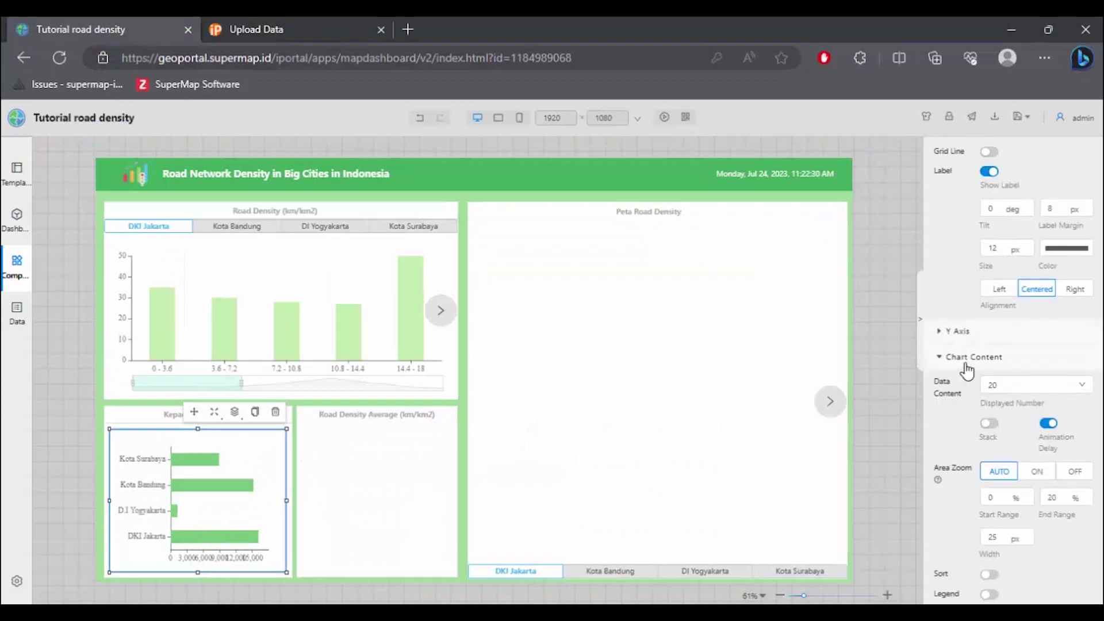
{"action": "left_click", "coordinate": [966, 371]}
{"action": "left_click", "coordinate": [992, 365]}
{"action": "scroll", "coordinate": [993, 366], "scroll_direction": "down", "scroll_amount": 1}
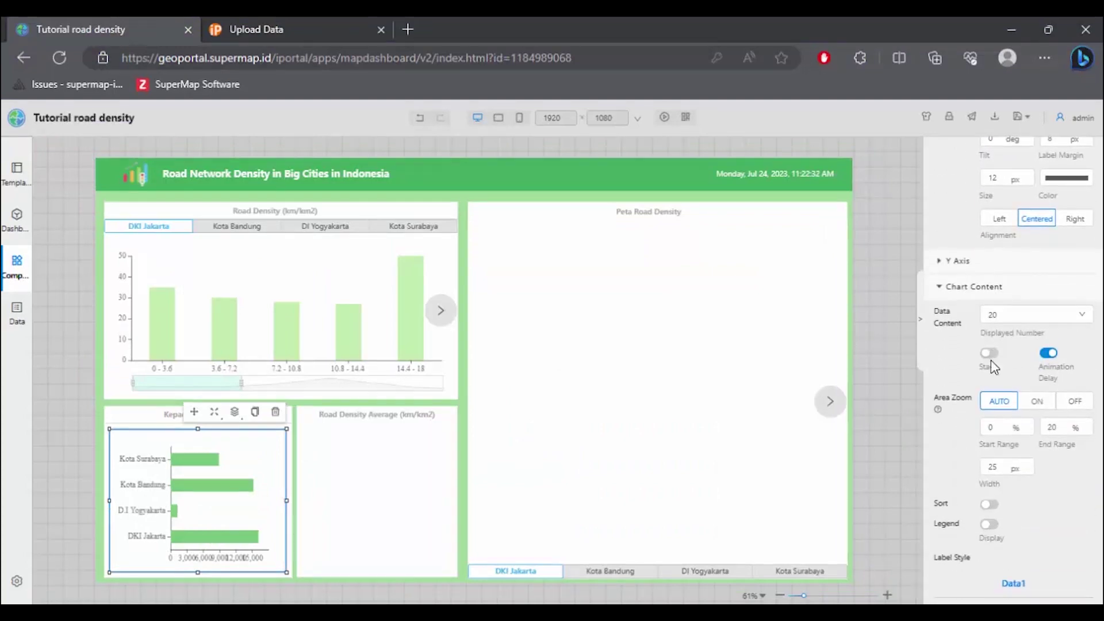
{"action": "left_click", "coordinate": [948, 288]}
{"action": "left_click", "coordinate": [948, 288]}
{"action": "scroll", "coordinate": [1043, 400], "scroll_direction": "down", "scroll_amount": 2}
{"action": "scroll", "coordinate": [1043, 400], "scroll_direction": "down", "scroll_amount": 4}
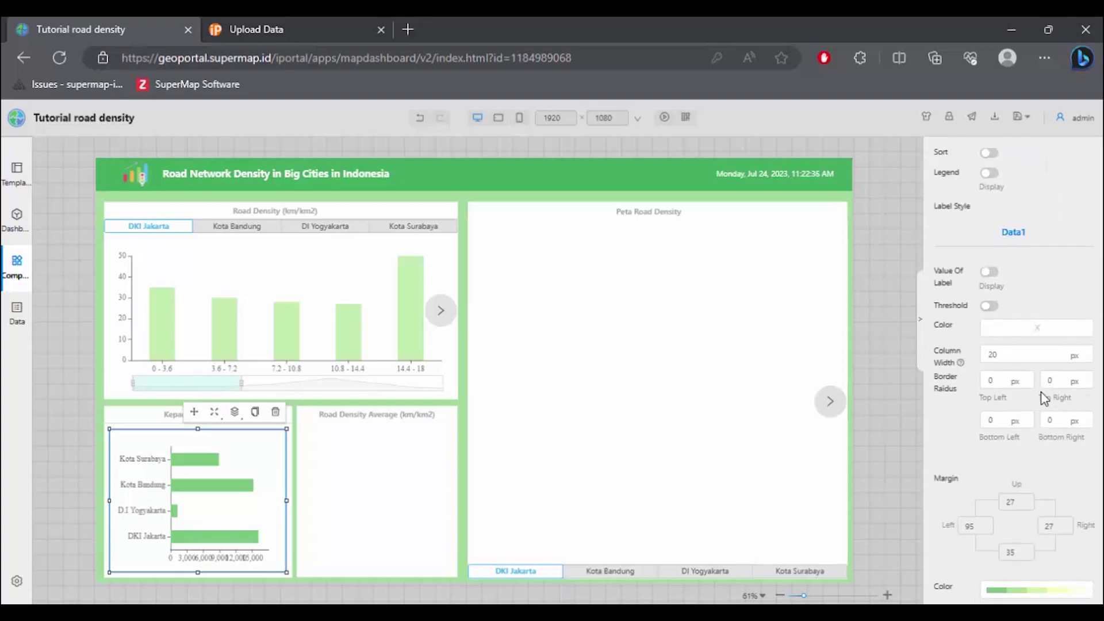
{"action": "scroll", "coordinate": [1045, 398], "scroll_direction": "down", "scroll_amount": 1}
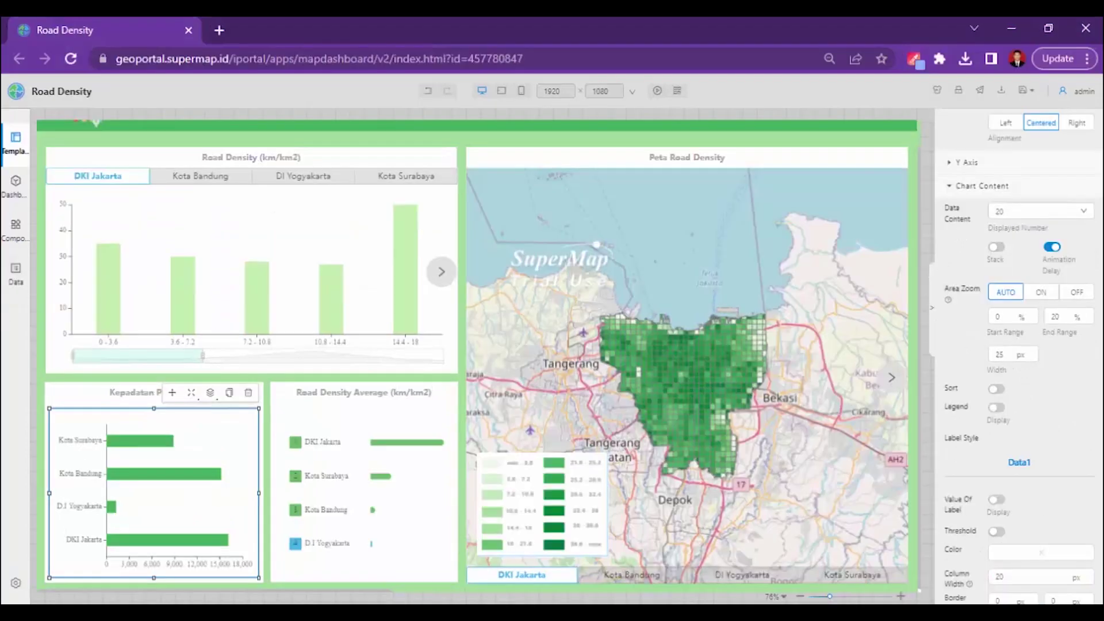
{"action": "scroll", "coordinate": [985, 403], "scroll_direction": "down", "scroll_amount": 3}
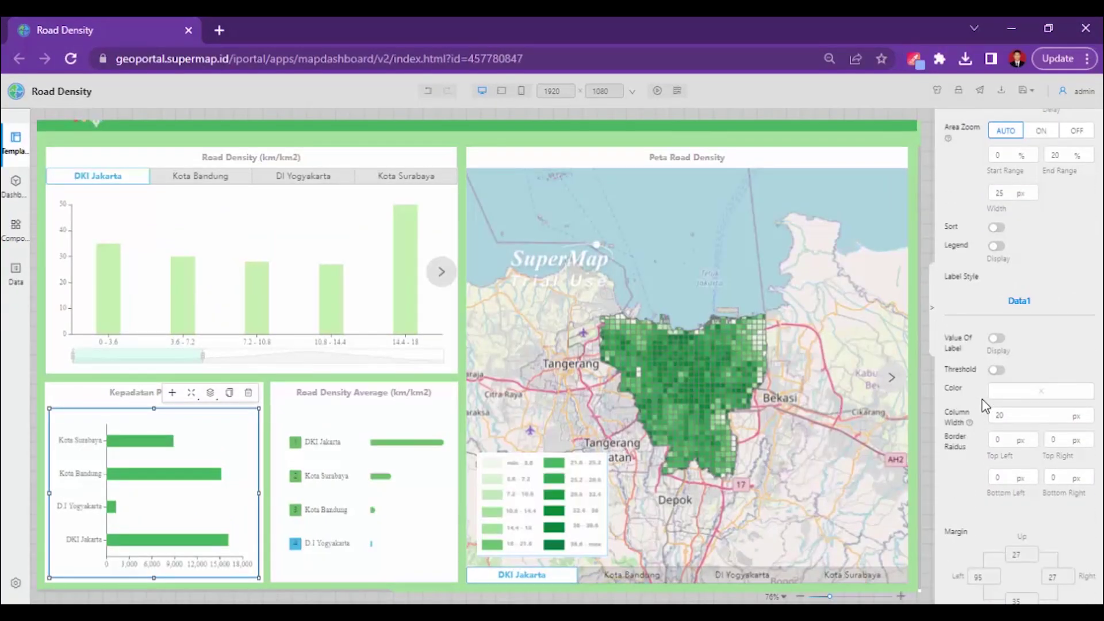
{"action": "scroll", "coordinate": [986, 406], "scroll_direction": "down", "scroll_amount": 1}
{"action": "scroll", "coordinate": [985, 406], "scroll_direction": "up", "scroll_amount": 1}
{"action": "scroll", "coordinate": [986, 406], "scroll_direction": "up", "scroll_amount": 3}
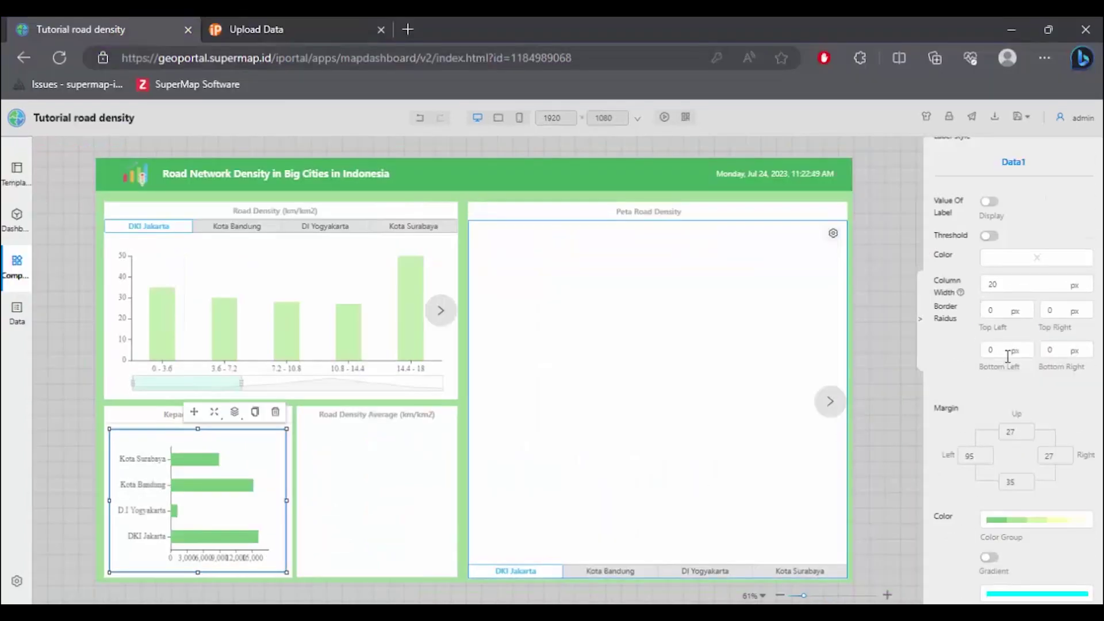
Reduce the X axis label size of the tutorial's Kepadatan Penduduk bar chart so the numbers fit without overlapping
{"action": "scroll", "coordinate": [974, 278], "scroll_direction": "up", "scroll_amount": 8}
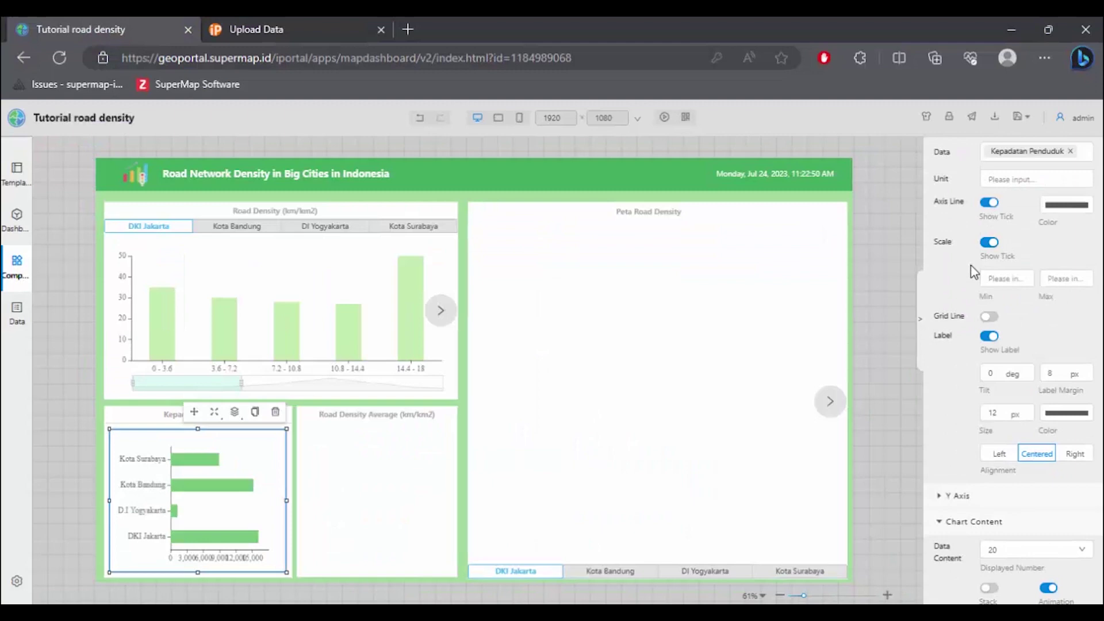
{"action": "scroll", "coordinate": [949, 214], "scroll_direction": "up", "scroll_amount": 2}
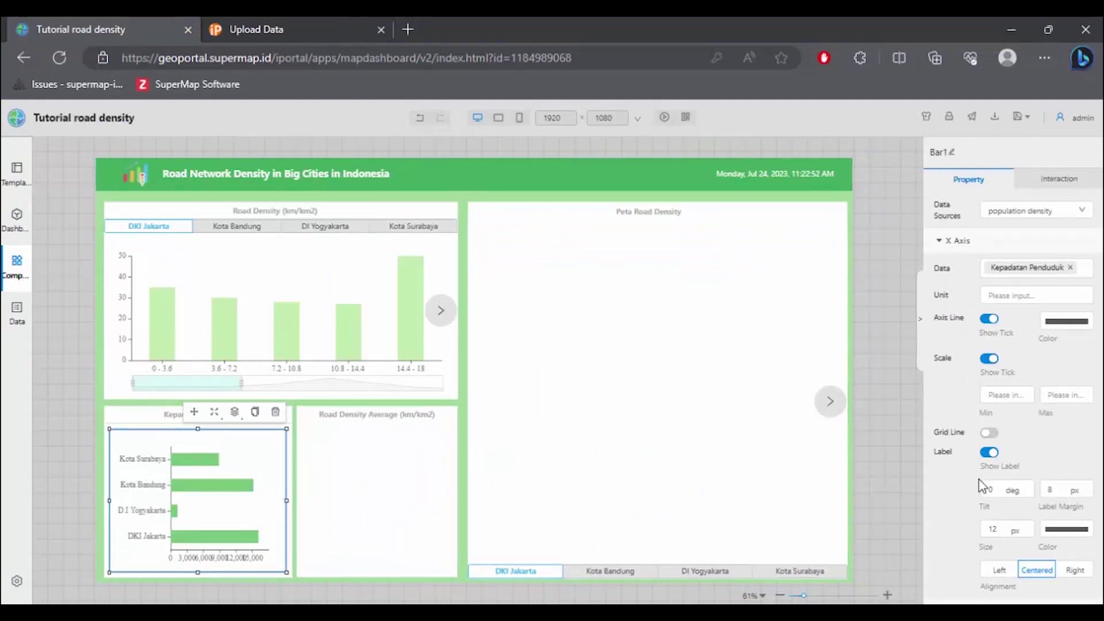
{"action": "left_click", "coordinate": [1089, 486]}
{"action": "left_click", "coordinate": [1028, 535]}
{"action": "left_click", "coordinate": [1029, 535]}
{"action": "left_click", "coordinate": [1029, 535]}
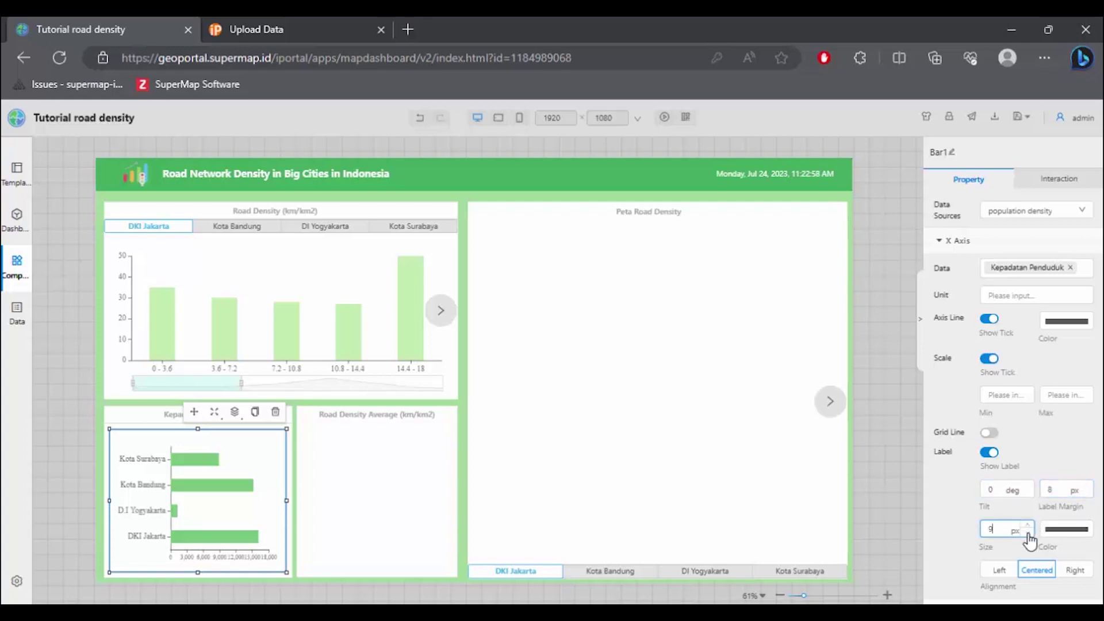
{"action": "left_click", "coordinate": [1029, 535]}
{"action": "left_click", "coordinate": [78, 483]}
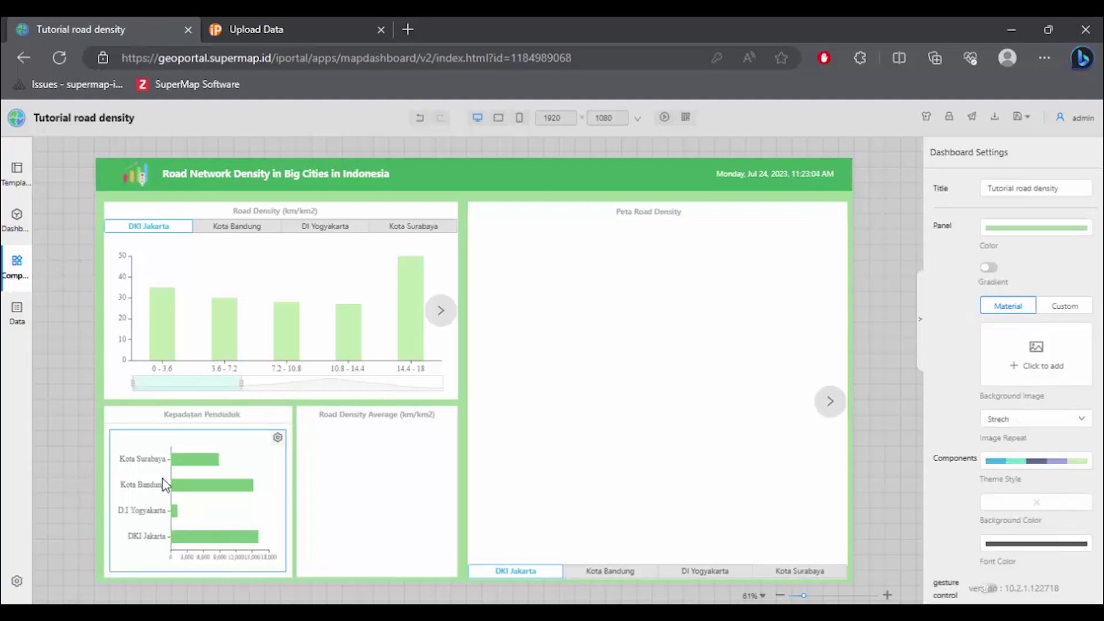
Enlarge the Kepadatan Penduduk bar chart on all sides to fill its panel below the title
{"action": "left_click", "coordinate": [286, 572]}
{"action": "mouse_move", "coordinate": [286, 573]}
{"action": "left_mouse_down"}
{"action": "mouse_move", "coordinate": [293, 582]}
{"action": "mouse_move", "coordinate": [281, 581]}
{"action": "left_mouse_up"}
{"action": "left_click_drag", "start_coordinate": [111, 503], "coordinate": [106, 503]}
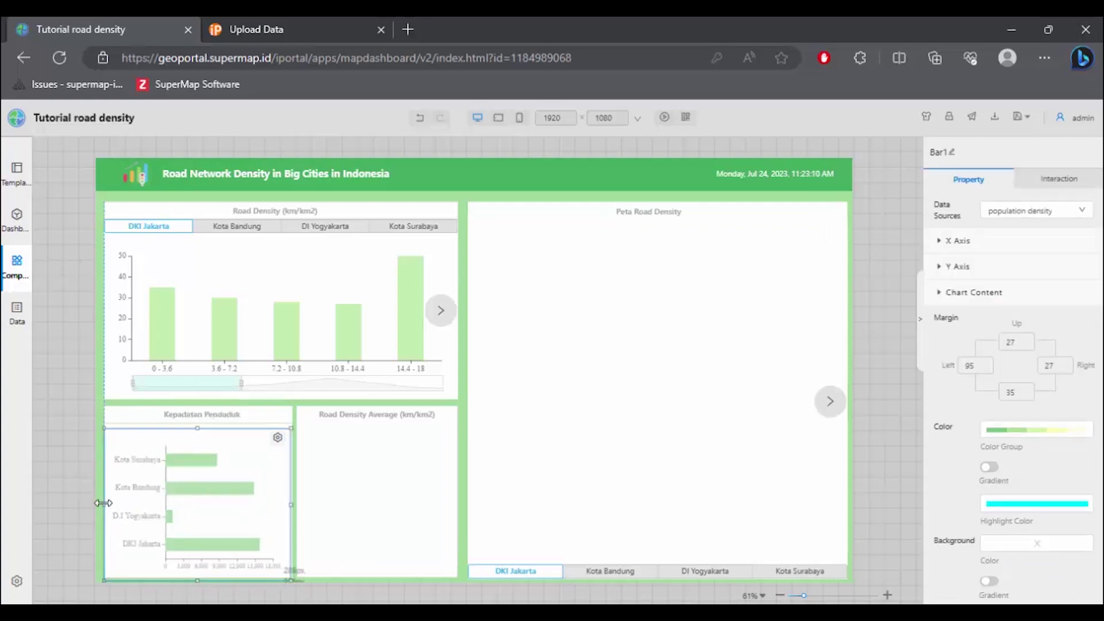
{"action": "left_click_drag", "start_coordinate": [197, 430], "coordinate": [197, 424]}
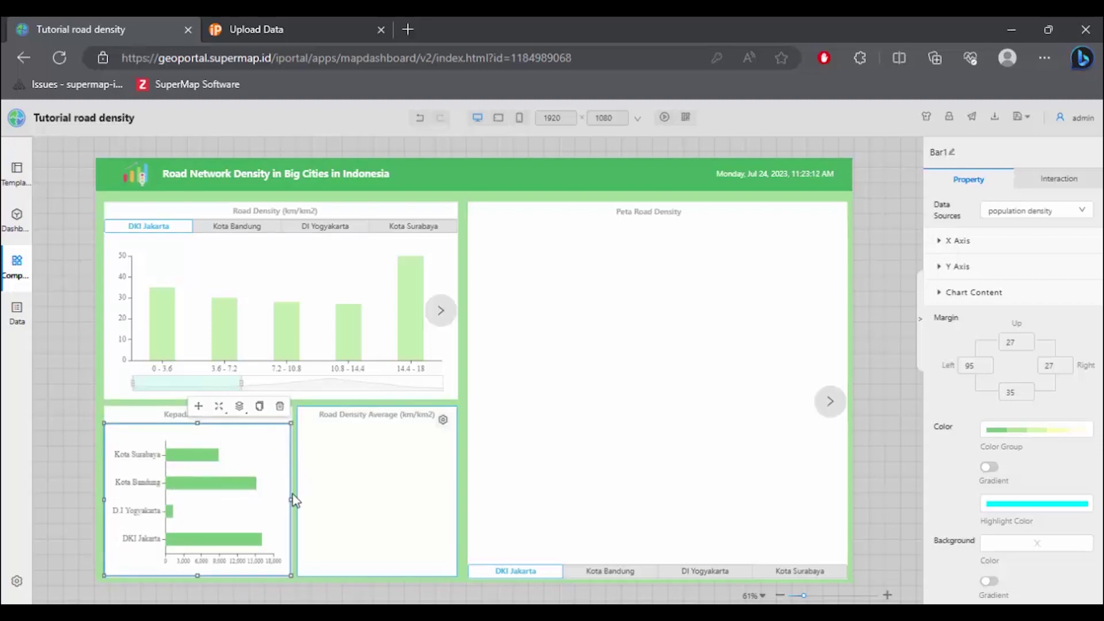
{"action": "left_click_drag", "start_coordinate": [291, 500], "coordinate": [296, 504]}
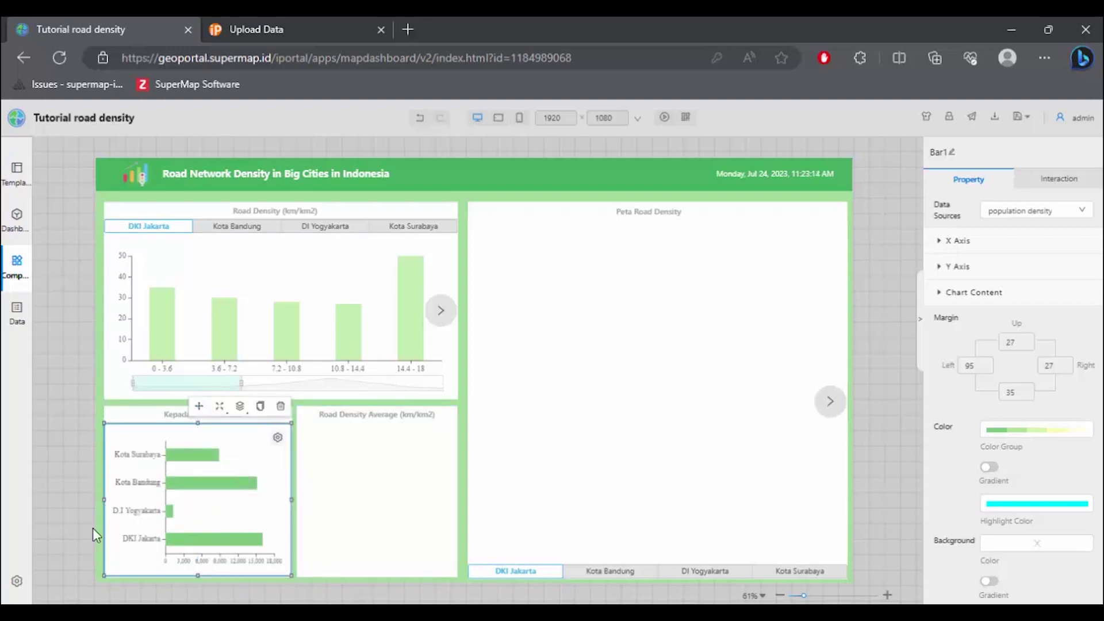
{"action": "left_click", "coordinate": [50, 525]}
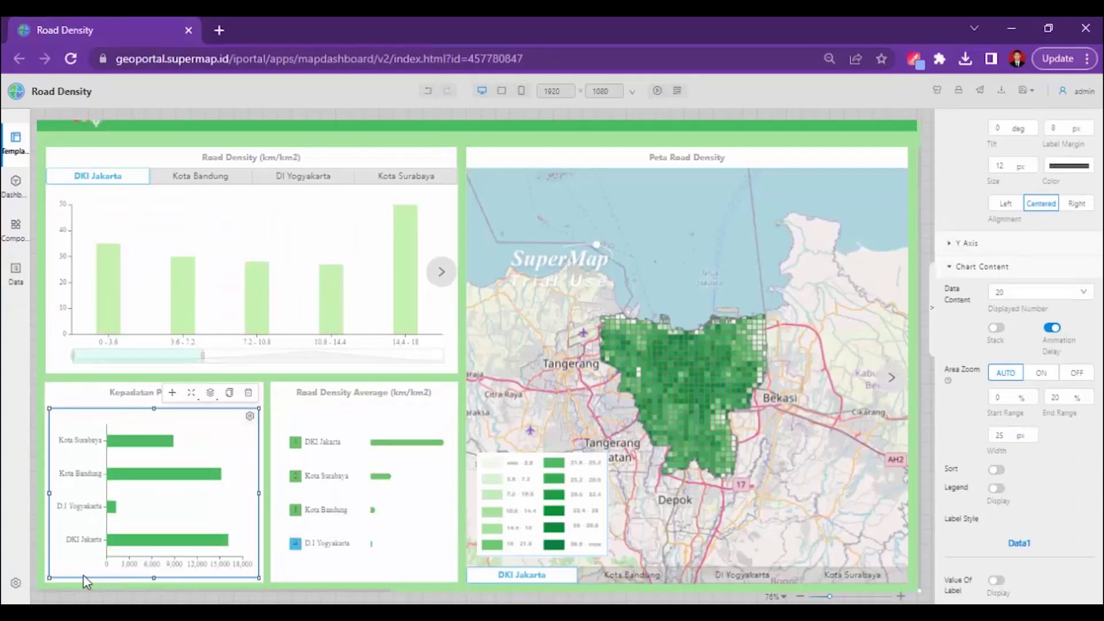
Check the chart type in the finished dashboard, add a Rank Bar to the tutorial's Road Density Average panel and fit it below the title
{"action": "scroll", "coordinate": [1013, 460], "scroll_direction": "down", "scroll_amount": 10}
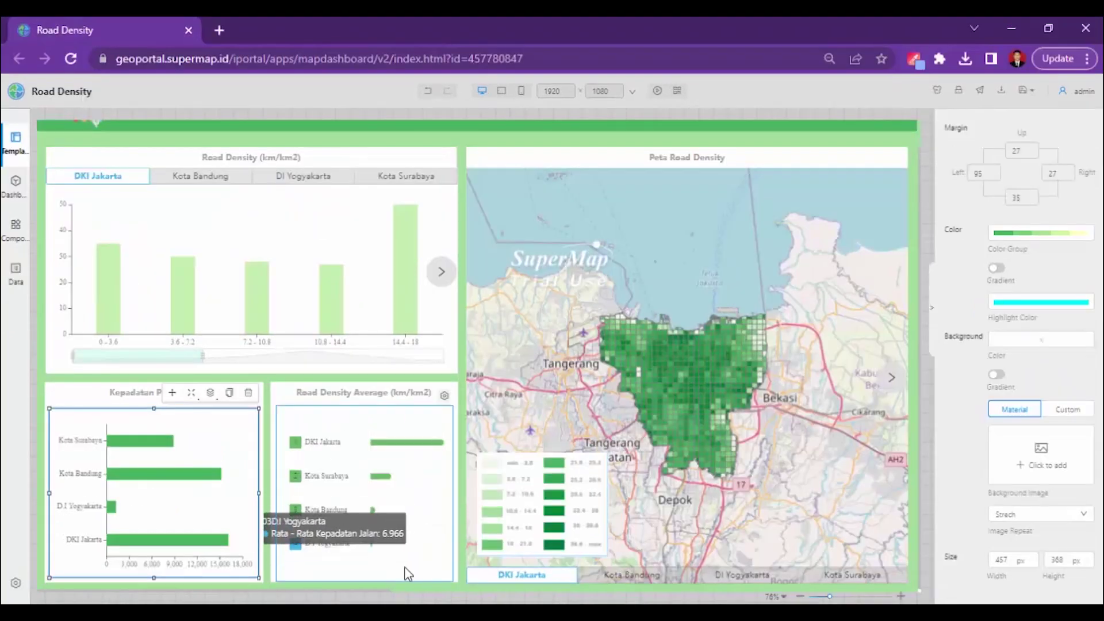
{"action": "left_click", "coordinate": [377, 578]}
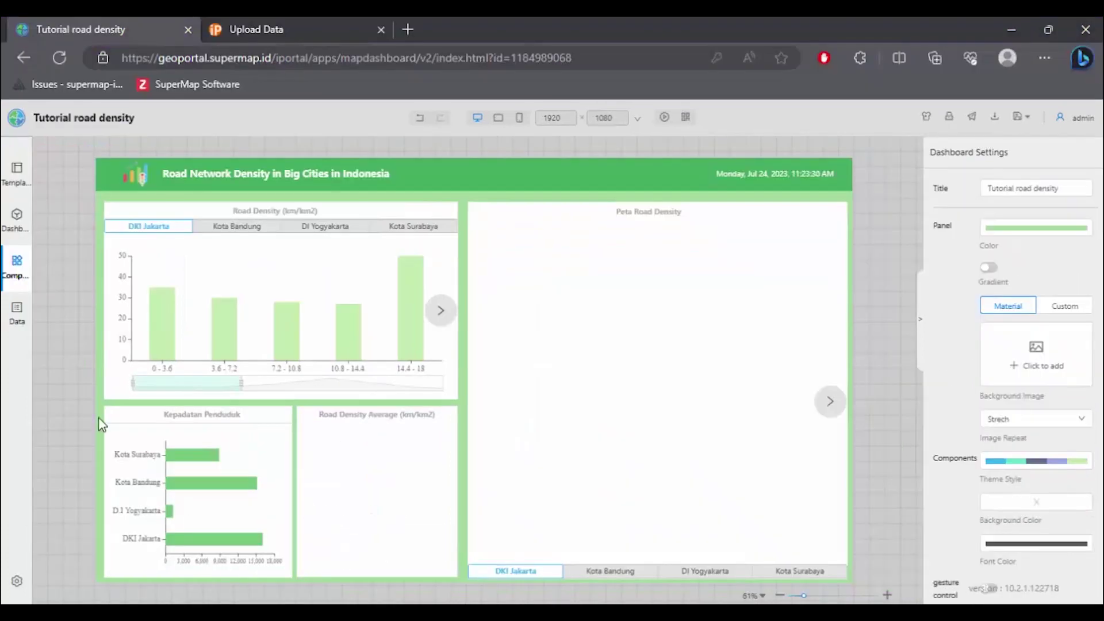
{"action": "left_click", "coordinate": [17, 262]}
{"action": "scroll", "coordinate": [137, 443], "scroll_direction": "down", "scroll_amount": 2}
{"action": "left_click_drag", "start_coordinate": [166, 360], "coordinate": [446, 484]}
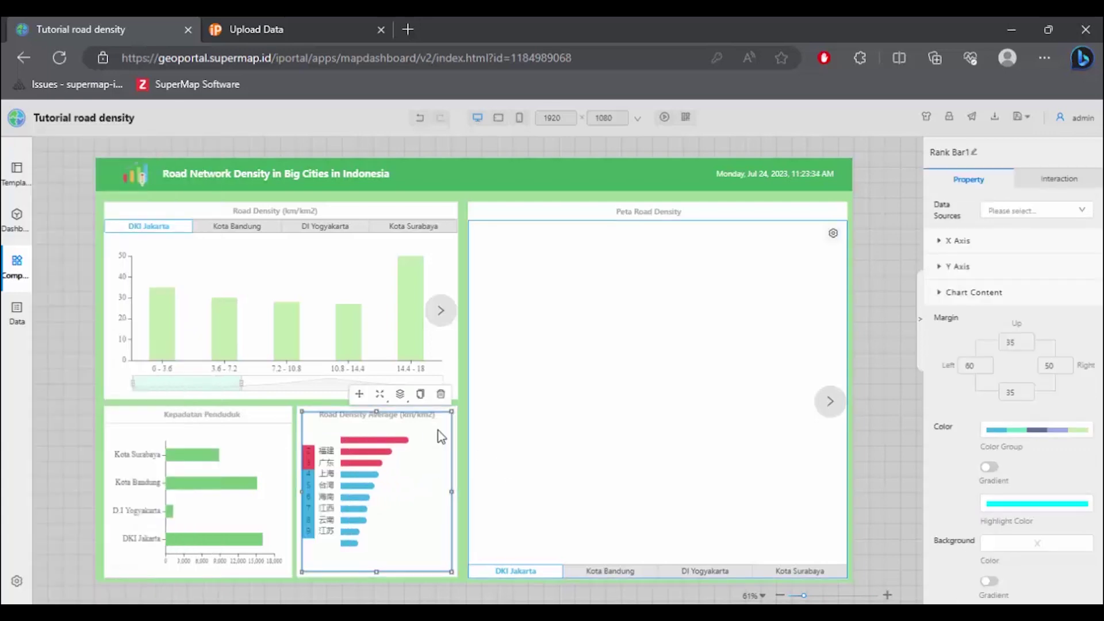
{"action": "left_click_drag", "start_coordinate": [377, 411], "coordinate": [377, 420]}
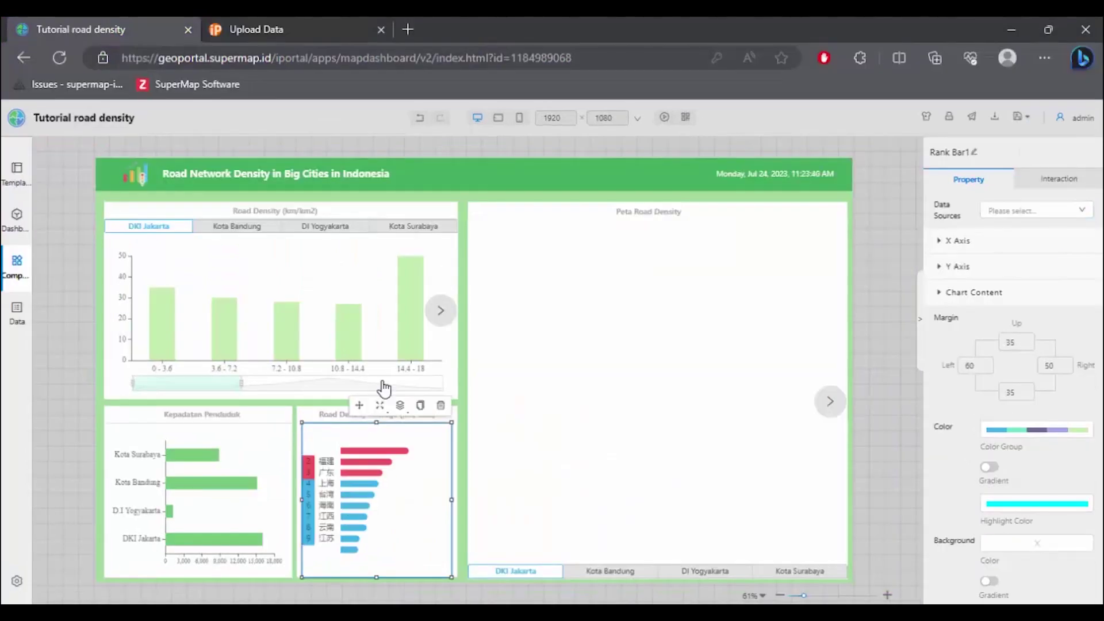
Search My Data for "road density" and add road density average as the rank bar's data source
{"action": "left_click", "coordinate": [1023, 219]}
{"action": "left_click", "coordinate": [1029, 287]}
{"action": "left_click", "coordinate": [385, 233]}
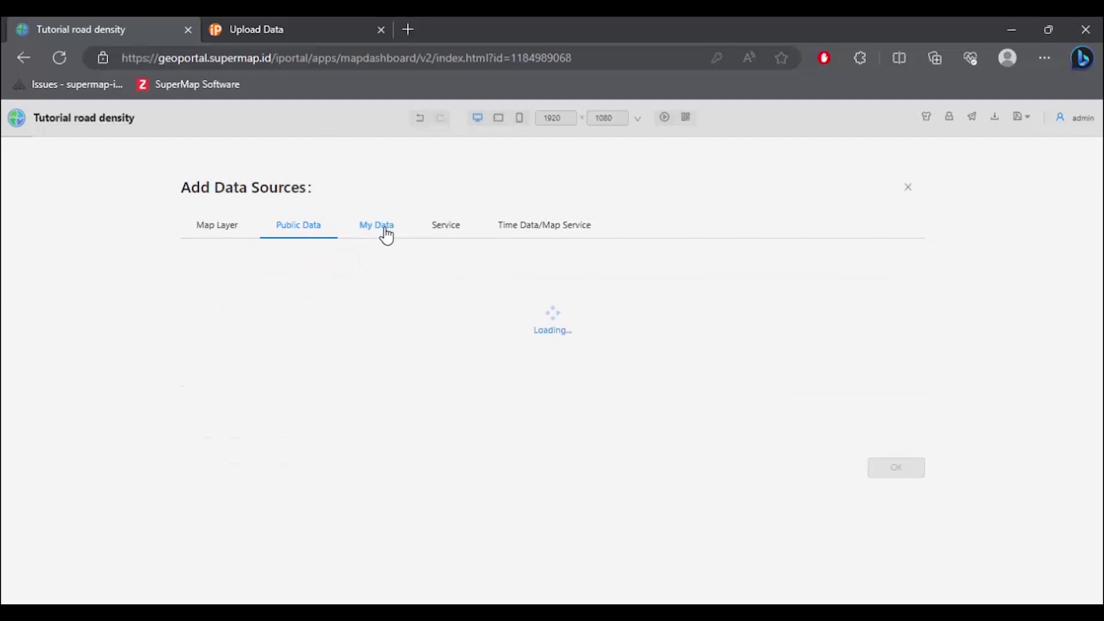
{"action": "left_click", "coordinate": [250, 259]}
{"action": "type", "text": "ro"}
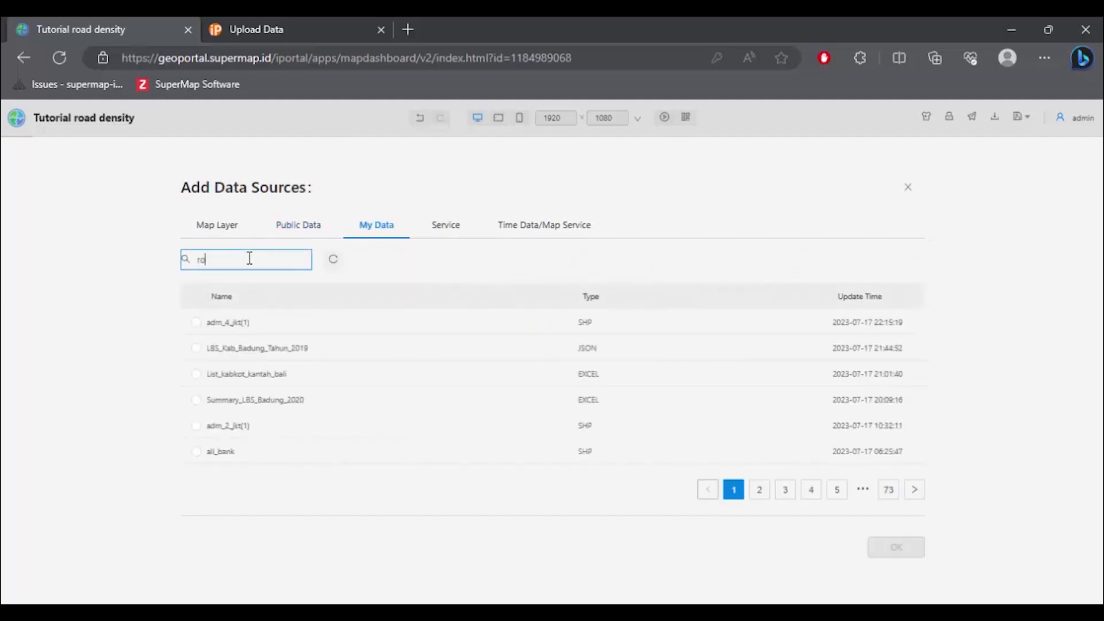
{"action": "type", "text": "ad den"}
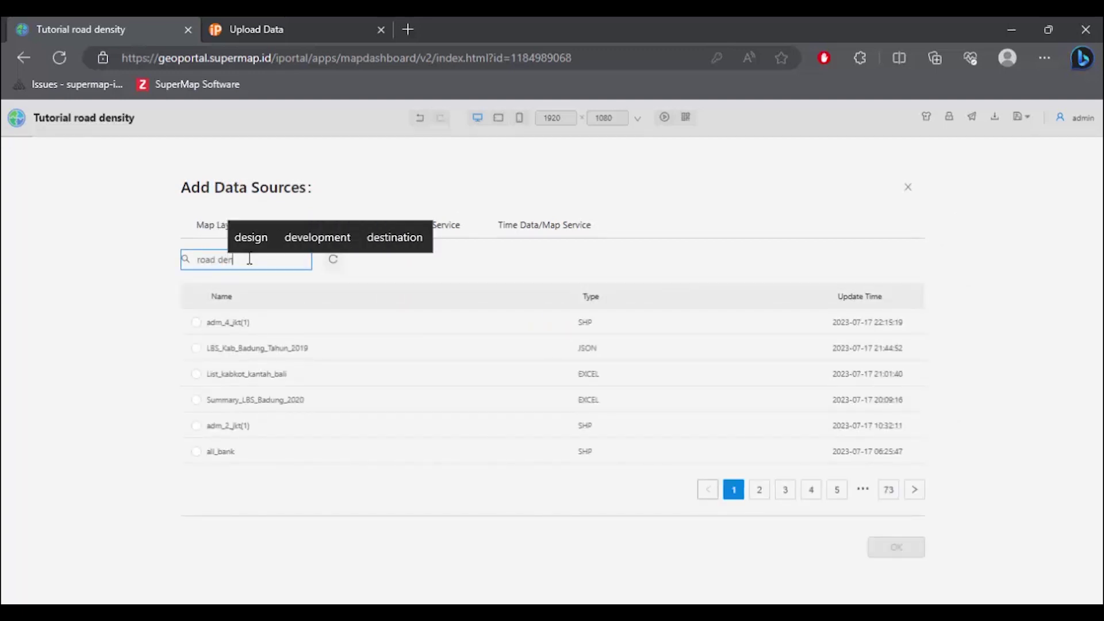
{"action": "type", "text": "sity"}
{"action": "key", "text": "Return"}
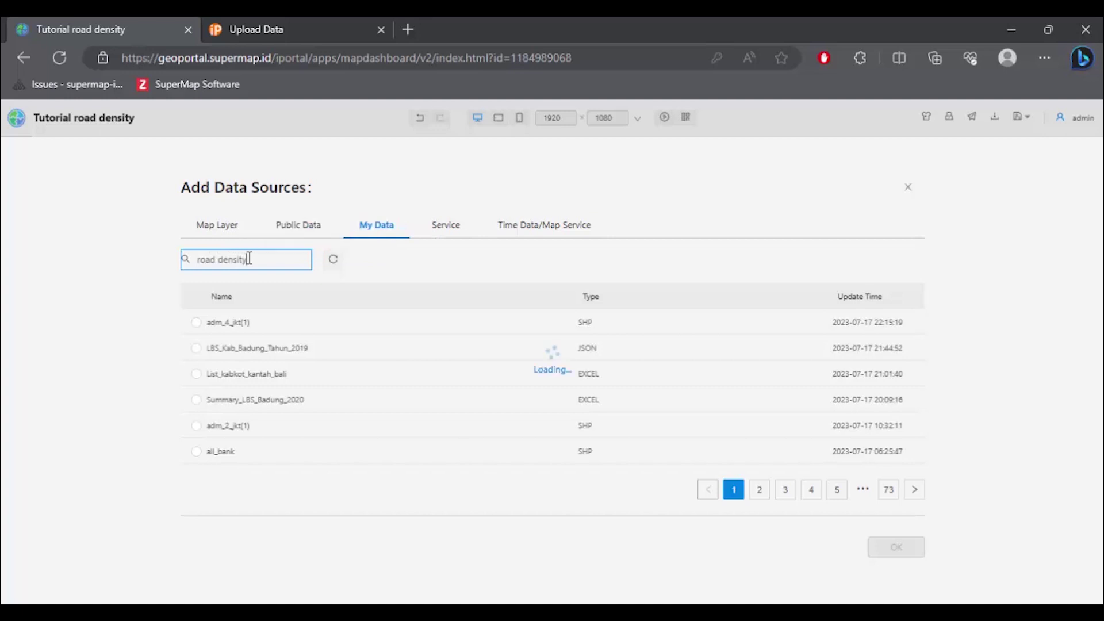
{"action": "left_click", "coordinate": [264, 323]}
{"action": "left_click", "coordinate": [891, 545]}
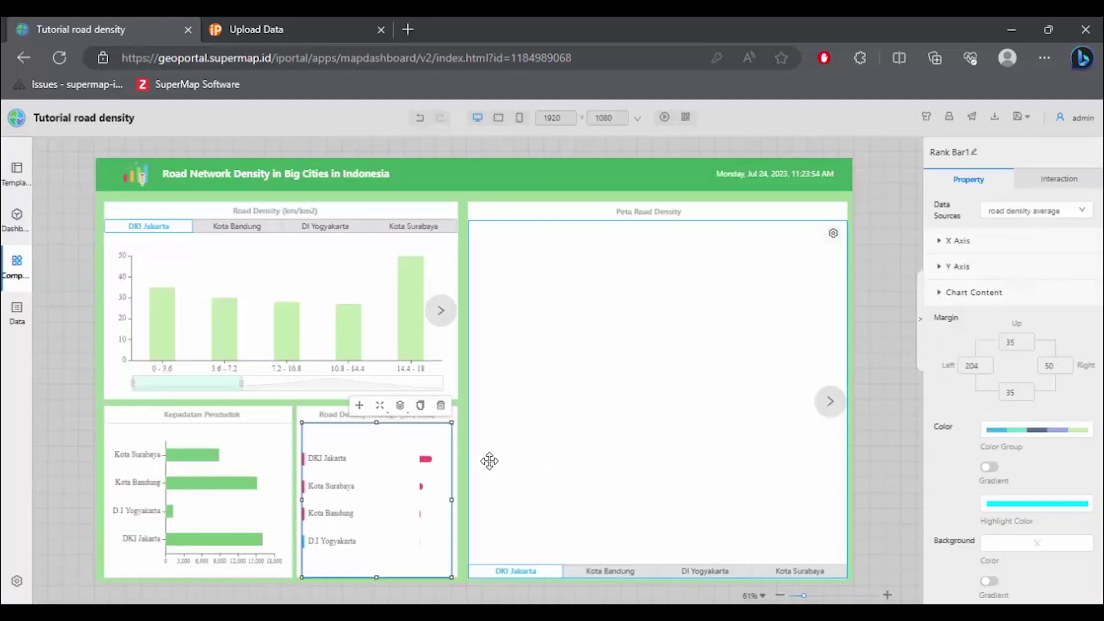
Compare the X Axis settings of the tutorial and finished rank bars and examine the finished one's Y Axis settings
{"action": "left_click", "coordinate": [954, 243]}
{"action": "scroll", "coordinate": [1012, 374], "scroll_direction": "down", "scroll_amount": 1}
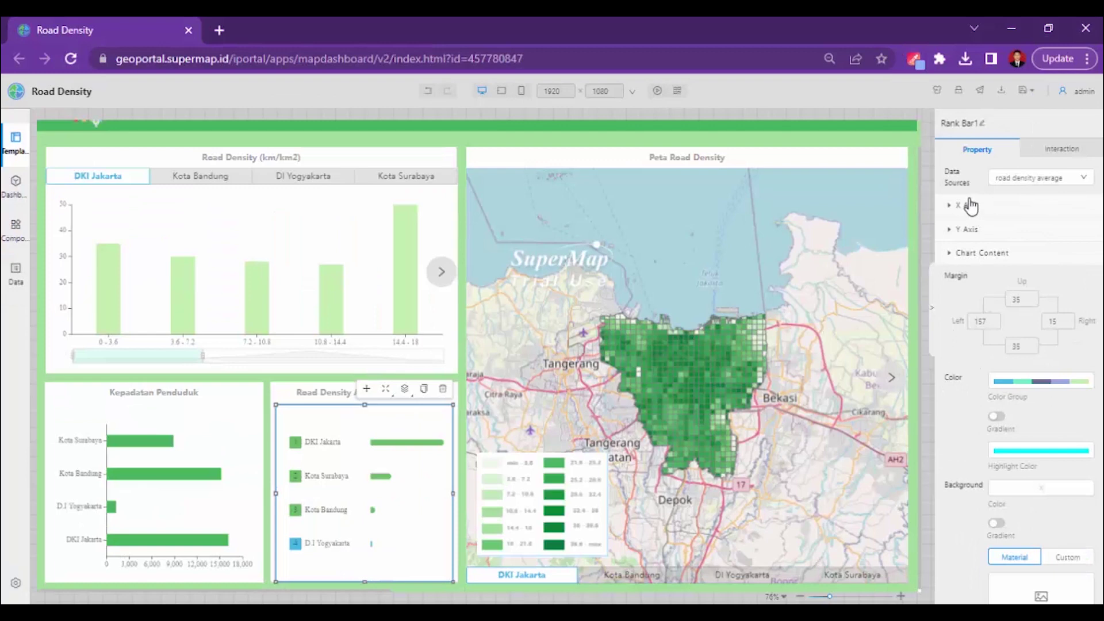
{"action": "left_click", "coordinate": [969, 205]}
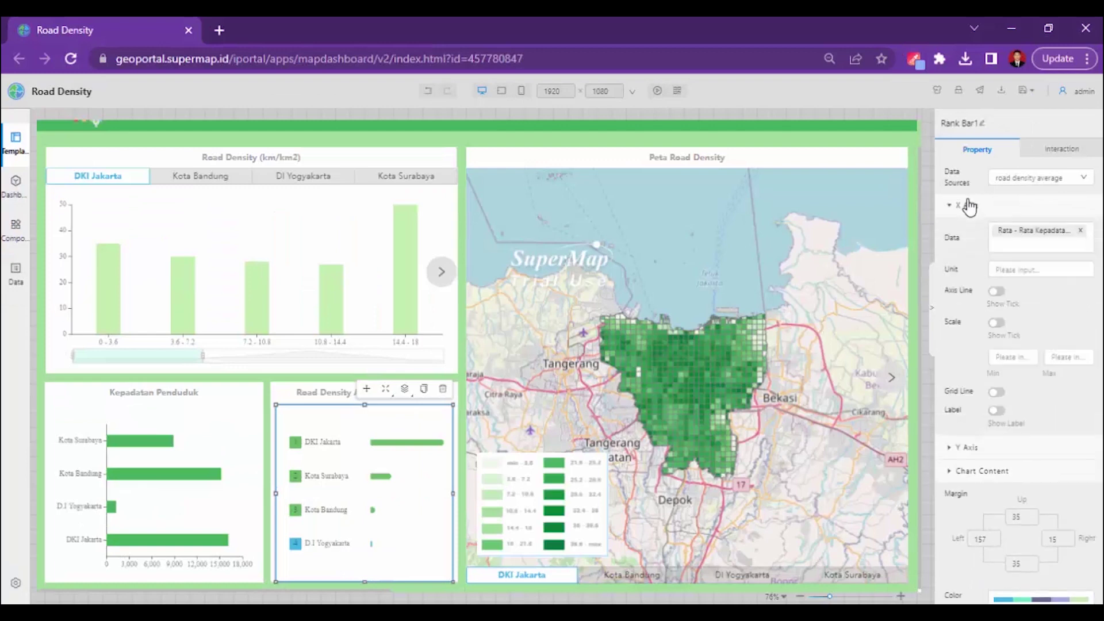
{"action": "left_click", "coordinate": [966, 205]}
{"action": "left_click", "coordinate": [967, 229]}
{"action": "scroll", "coordinate": [971, 253], "scroll_direction": "down", "scroll_amount": 1}
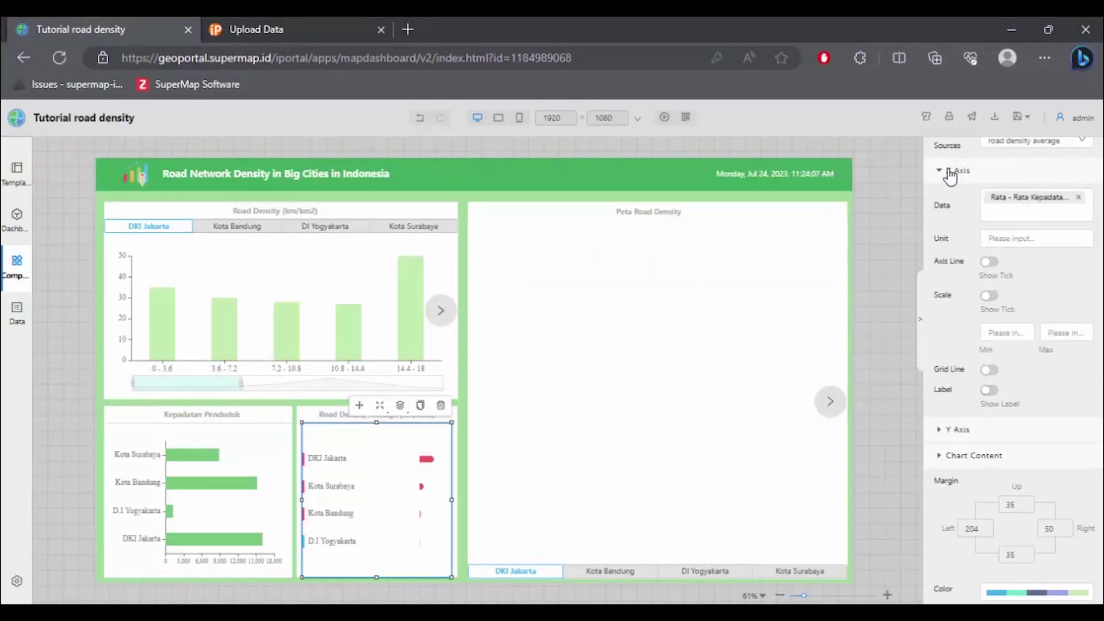
Set the tutorial rank bar's Y axis label margin to 134 px and open the finished rank bar's Chart Content settings
{"action": "left_click", "coordinate": [951, 172]}
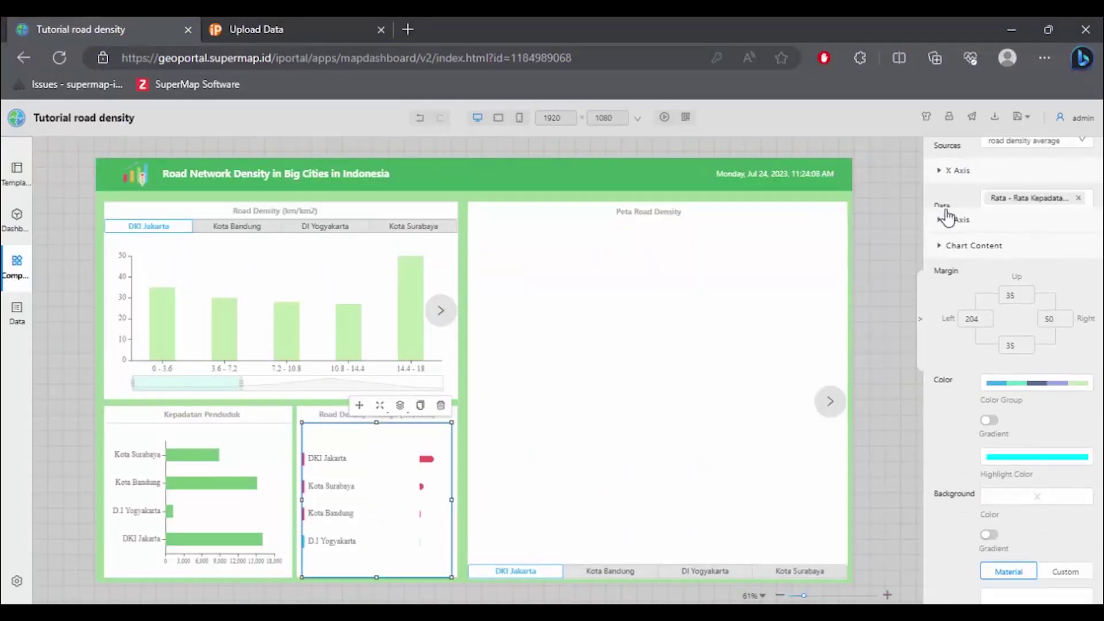
{"action": "left_click", "coordinate": [956, 196]}
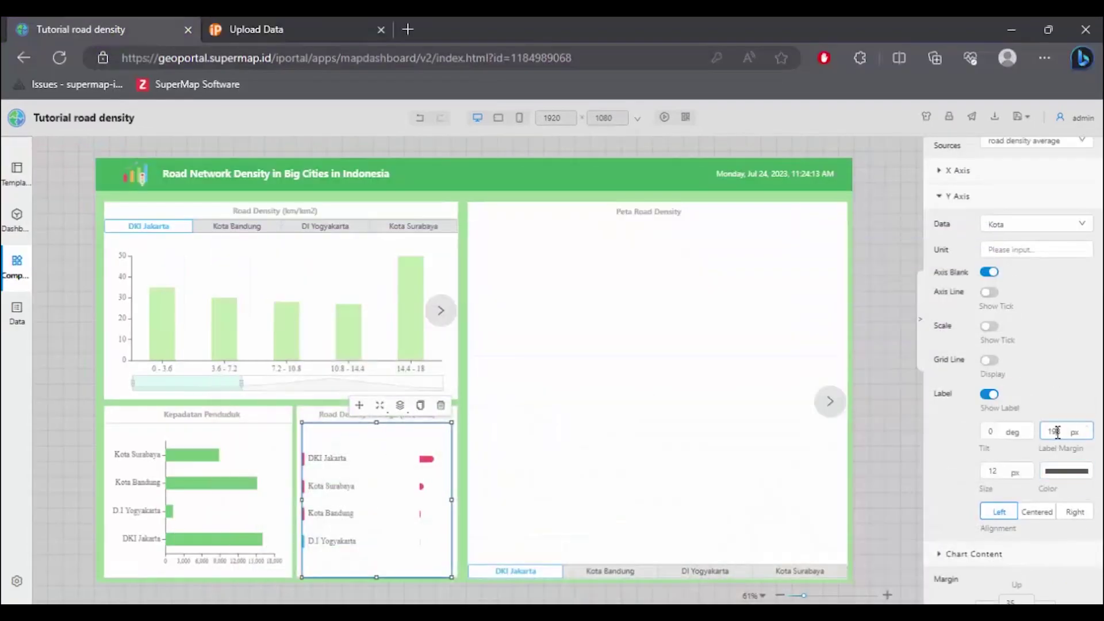
{"action": "double_click", "coordinate": [1054, 431]}
{"action": "type", "text": "130"}
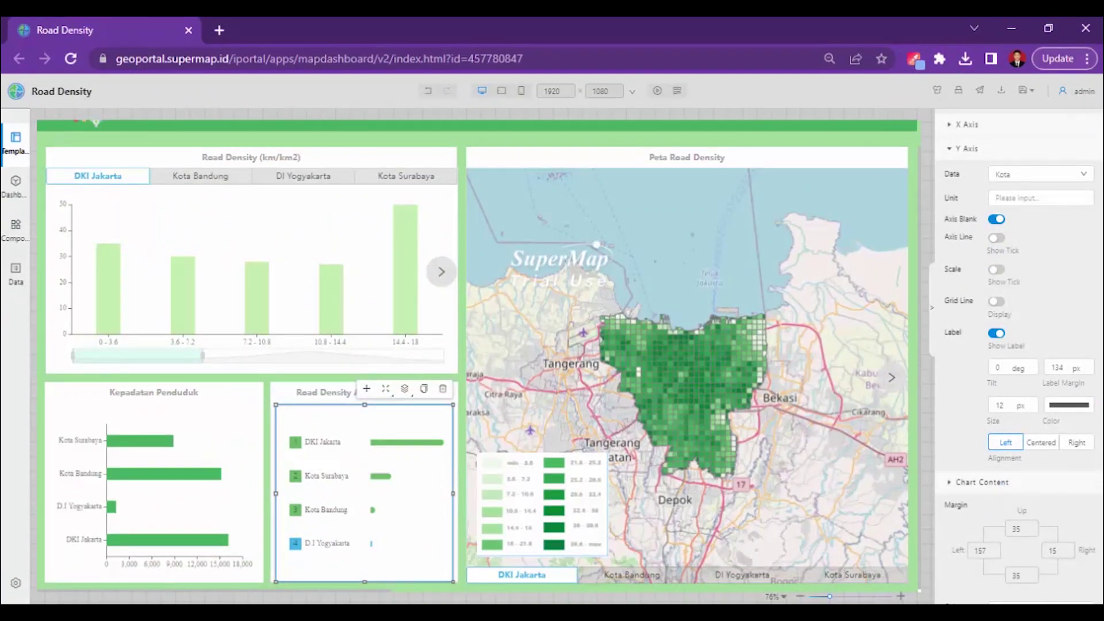
{"action": "left_click", "coordinate": [961, 148]}
{"action": "left_click", "coordinate": [966, 172]}
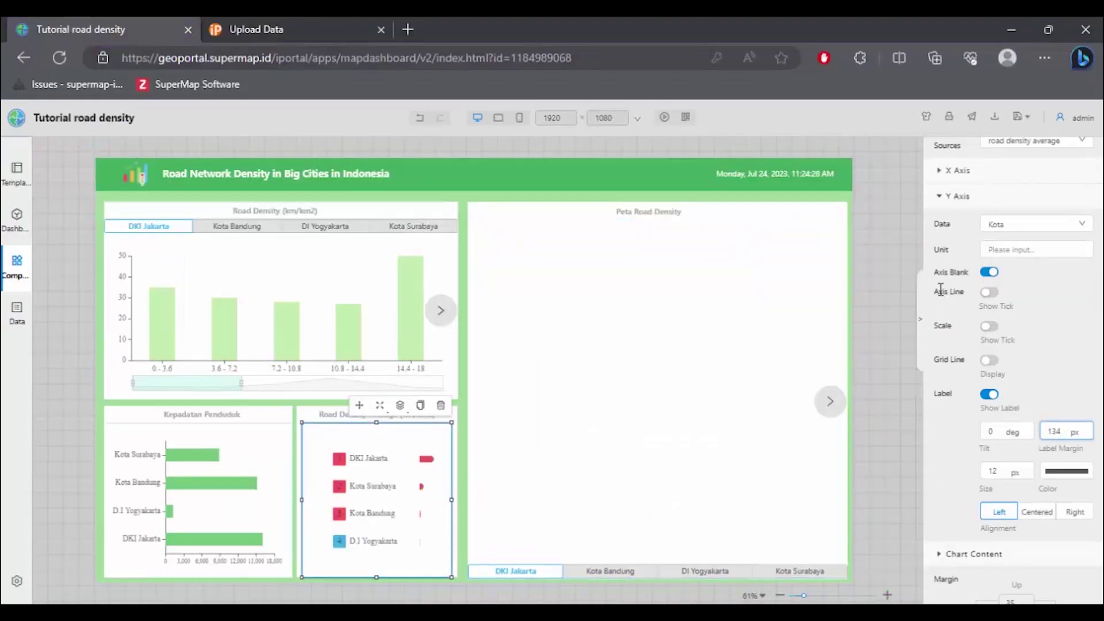
Compare the Chart Content, threshold and margin settings of the tutorial rank bar with those of the finished one
{"action": "left_click", "coordinate": [941, 199]}
{"action": "left_click", "coordinate": [958, 223]}
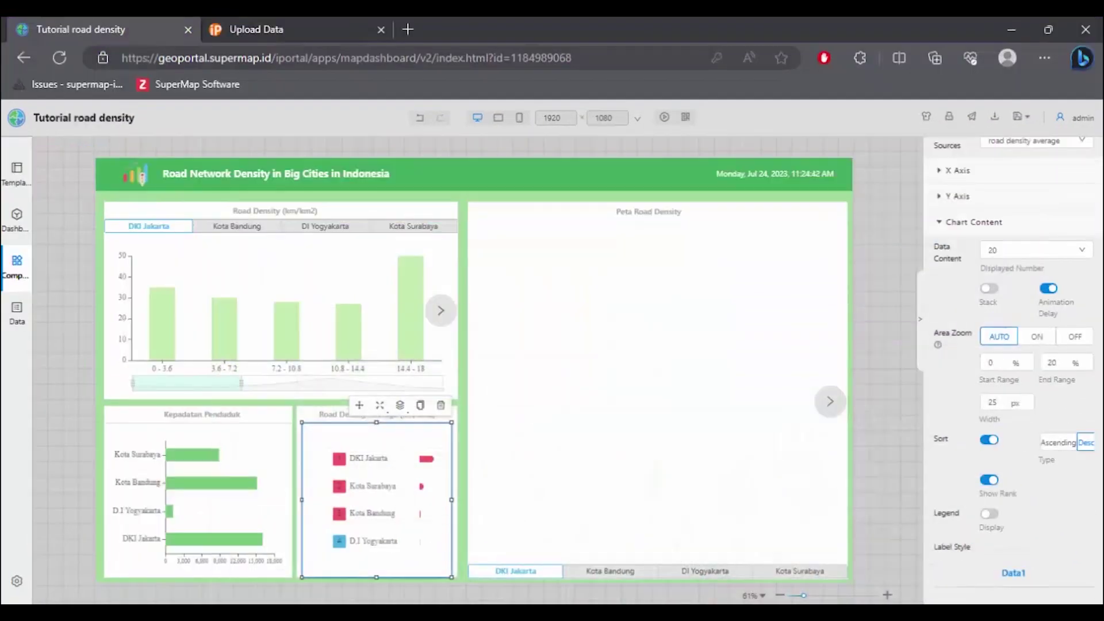
{"action": "scroll", "coordinate": [1034, 444], "scroll_direction": "down", "scroll_amount": 6}
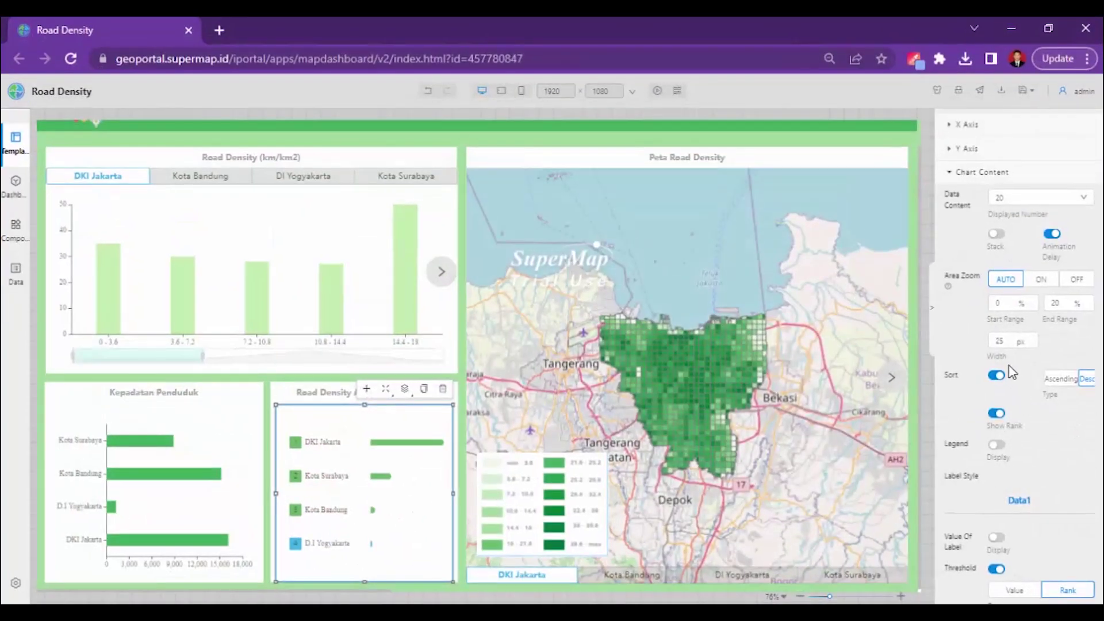
{"action": "scroll", "coordinate": [1013, 373], "scroll_direction": "down", "scroll_amount": 4}
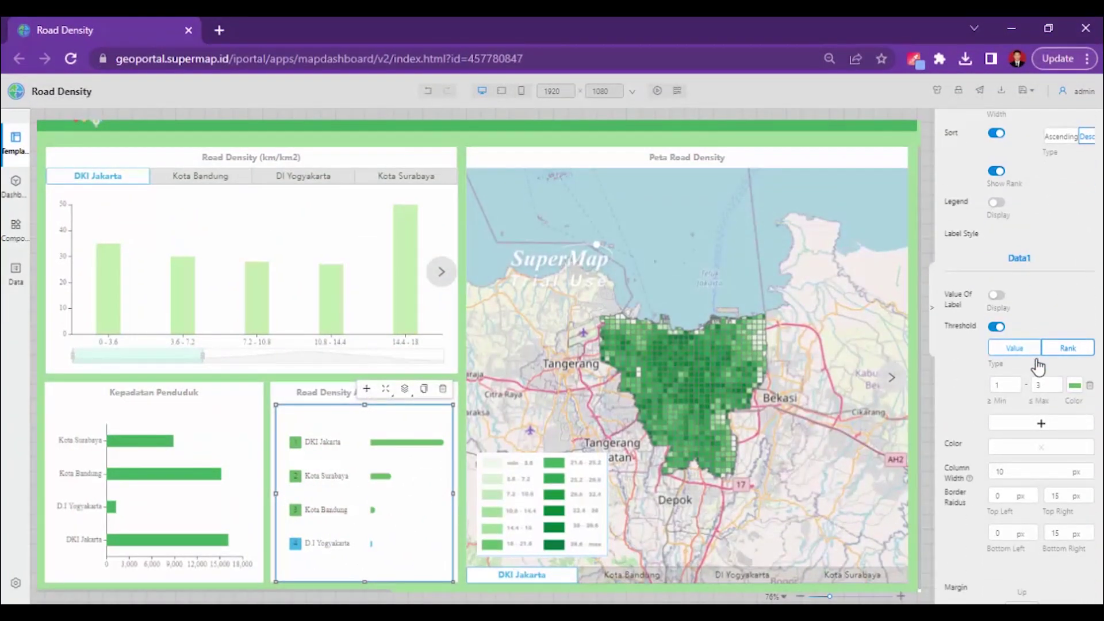
{"action": "scroll", "coordinate": [1038, 366], "scroll_direction": "down", "scroll_amount": 4}
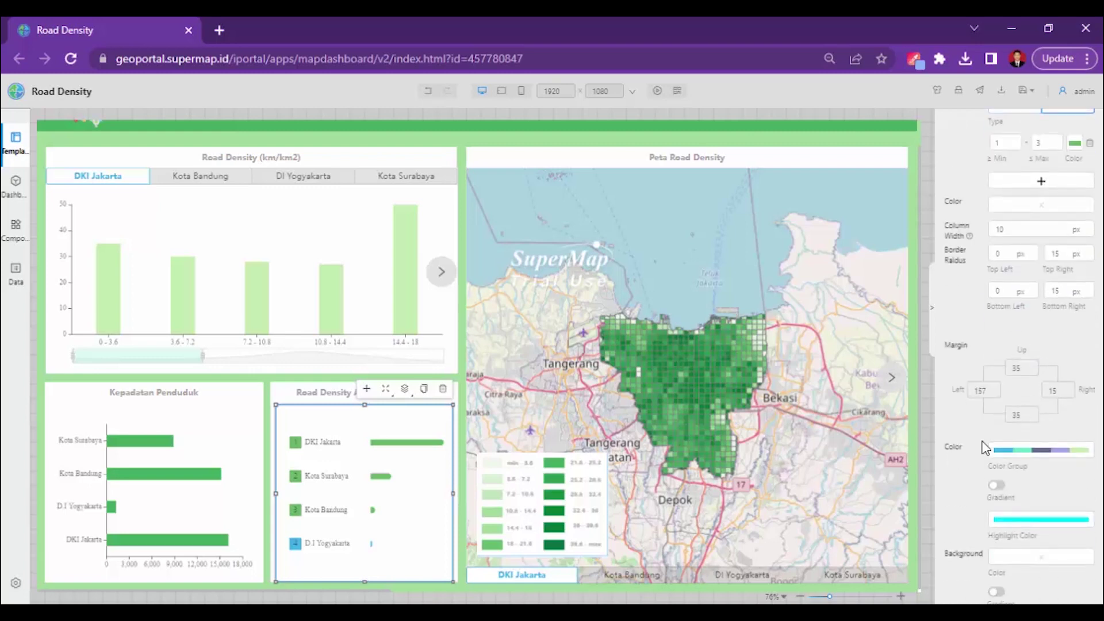
Set the tutorial rank bar's right margin to 15 and its left margin to 157, matching the finished dashboard
{"action": "mouse_move", "coordinate": [257, 613]}
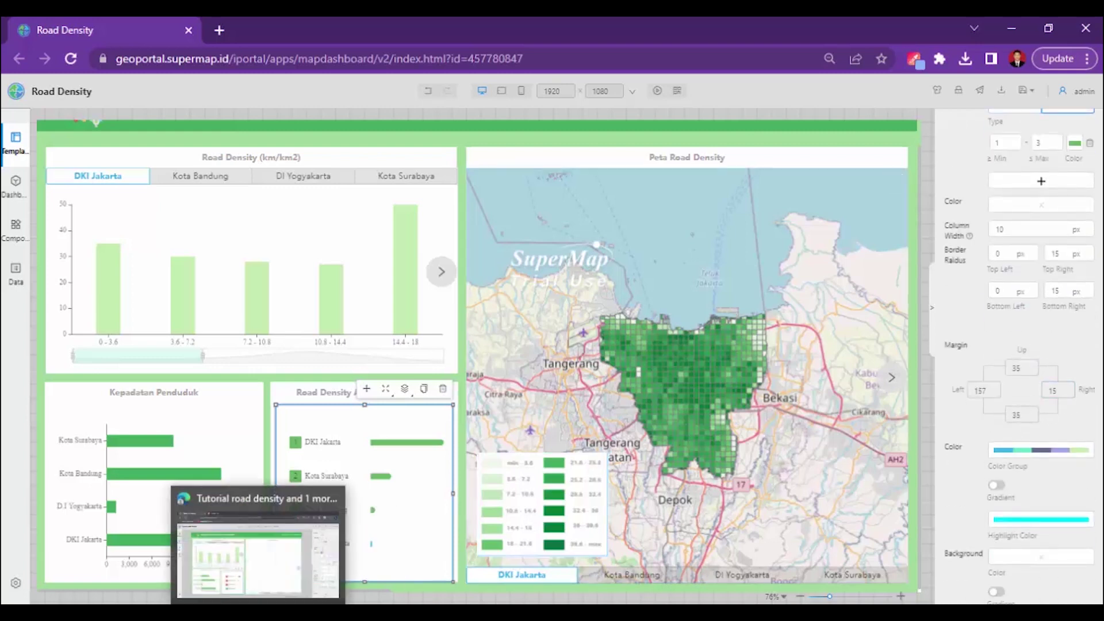
{"action": "left_click", "coordinate": [258, 553]}
{"action": "scroll", "coordinate": [1031, 481], "scroll_direction": "down", "scroll_amount": 4}
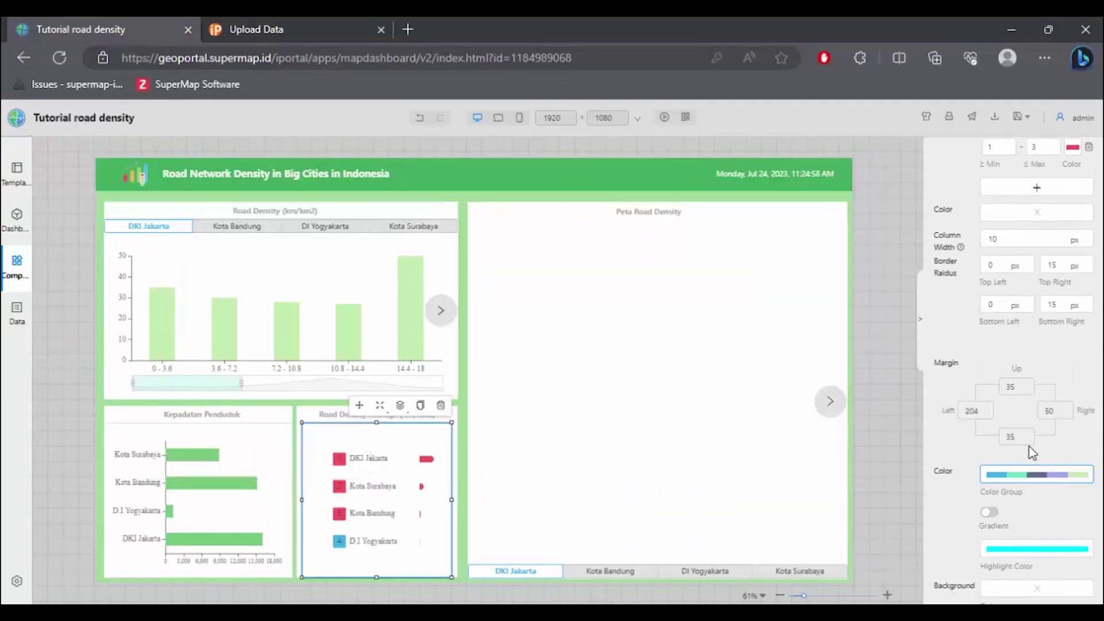
{"action": "key", "text": "BackSpace"}
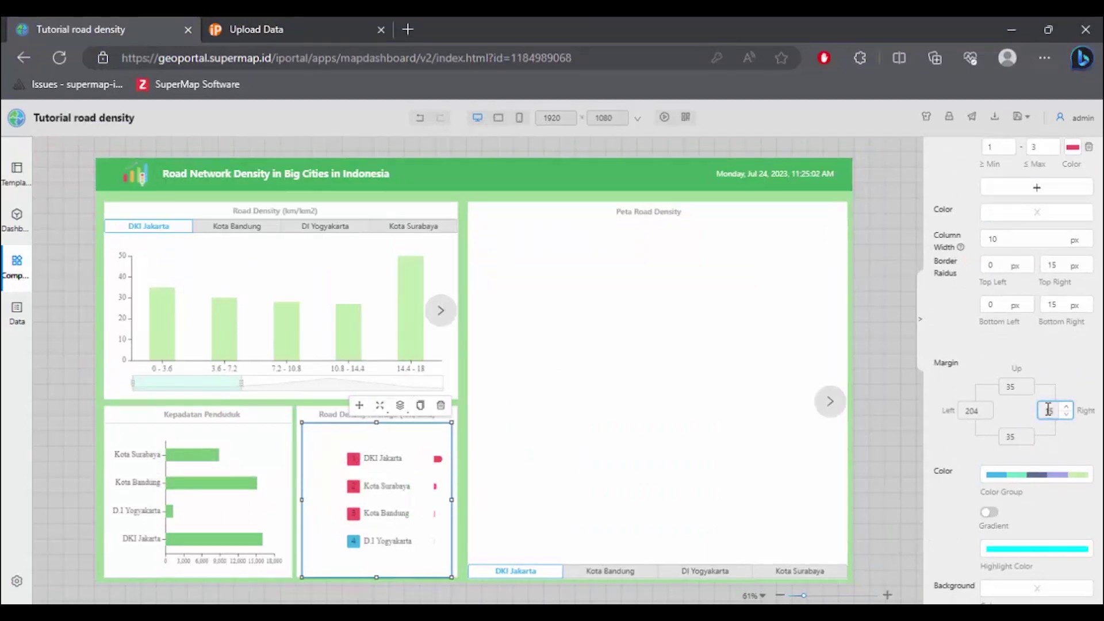
{"action": "key", "text": "alt+Tab"}
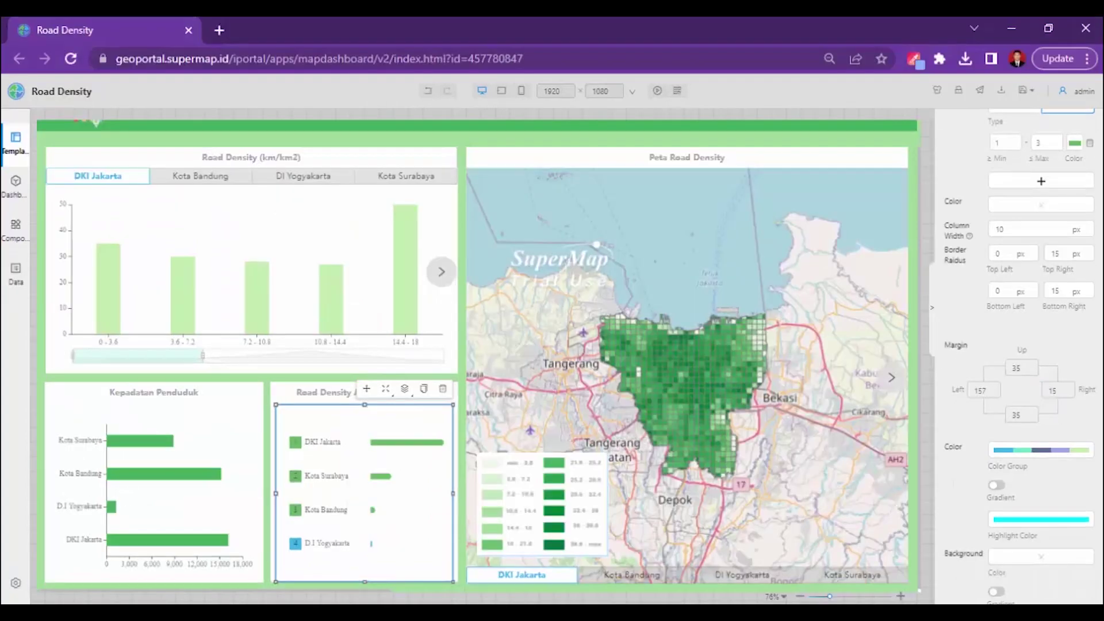
{"action": "key", "text": "alt+Tab"}
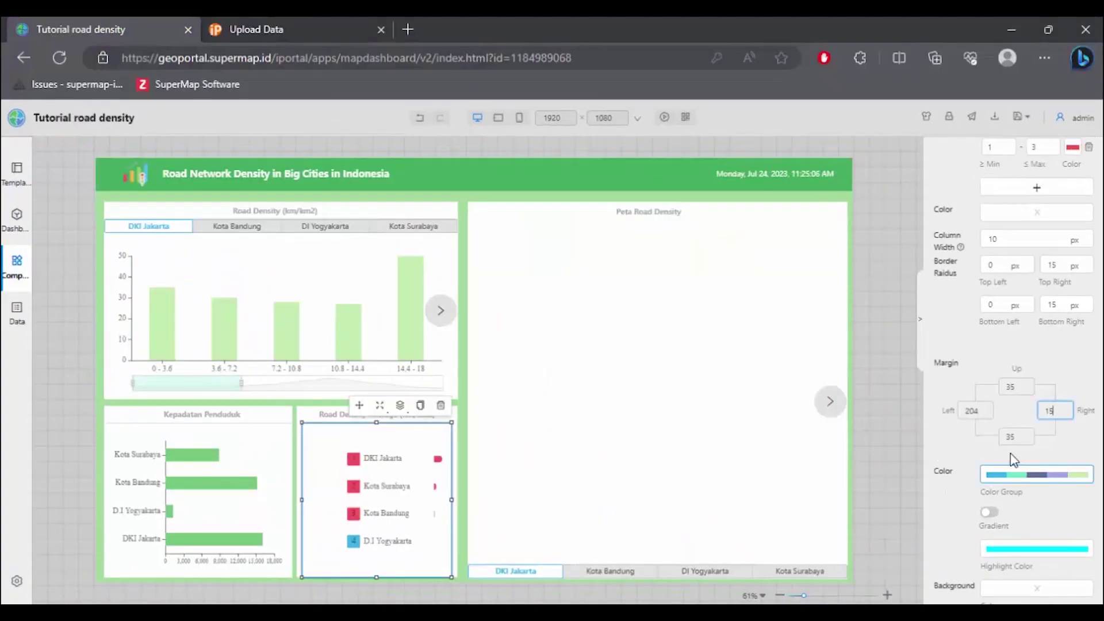
{"action": "double_click", "coordinate": [970, 411]}
{"action": "type", "text": "117"}
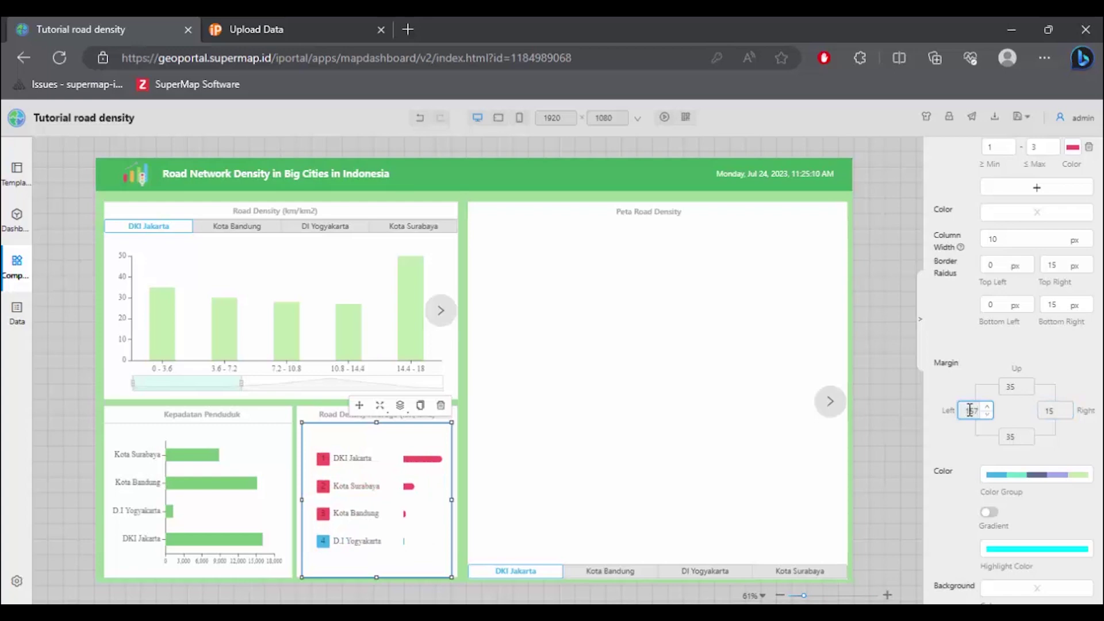
Examine the tutorial rank bar's color and background settings and the finished rank bar's threshold settings
{"action": "scroll", "coordinate": [966, 486], "scroll_direction": "down", "scroll_amount": 4}
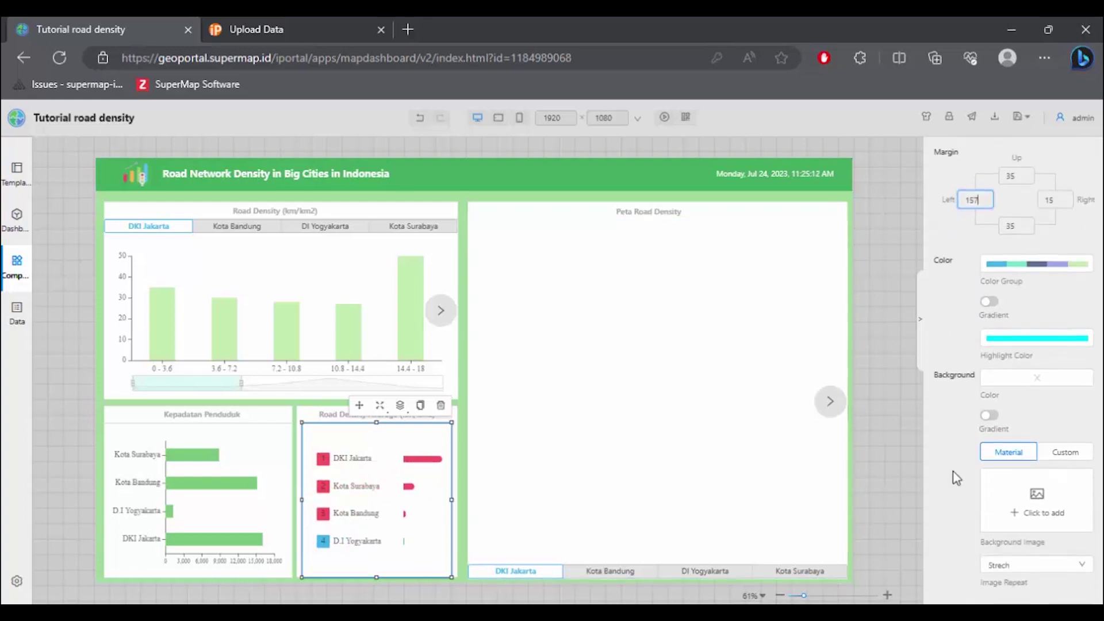
{"action": "scroll", "coordinate": [957, 478], "scroll_direction": "down", "scroll_amount": 1}
{"action": "scroll", "coordinate": [956, 478], "scroll_direction": "up", "scroll_amount": 3}
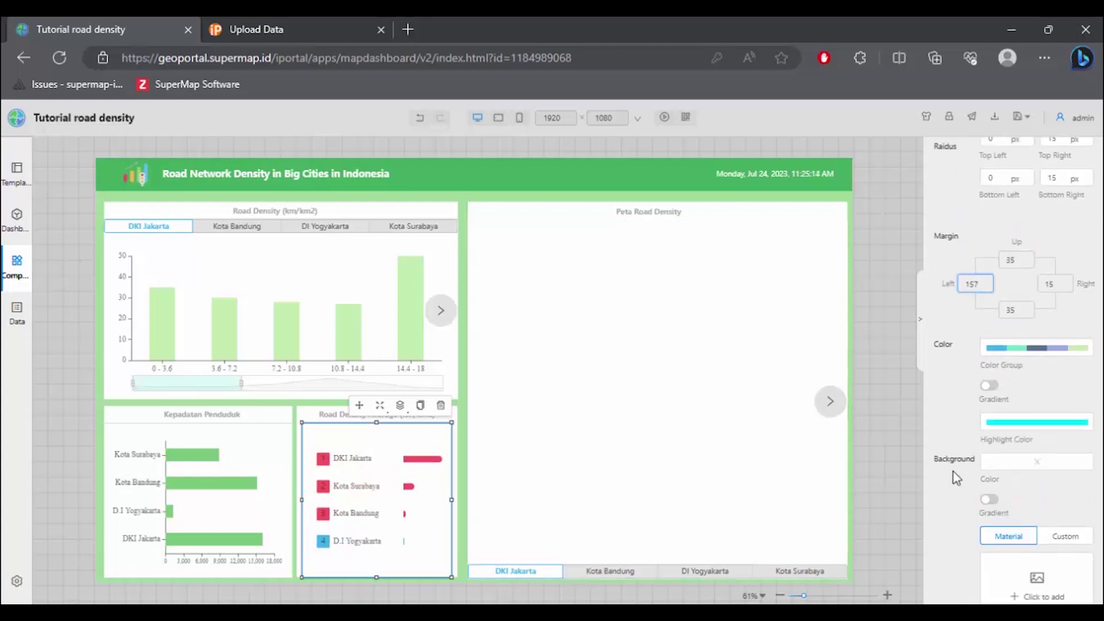
{"action": "scroll", "coordinate": [972, 495], "scroll_direction": "up", "scroll_amount": 4}
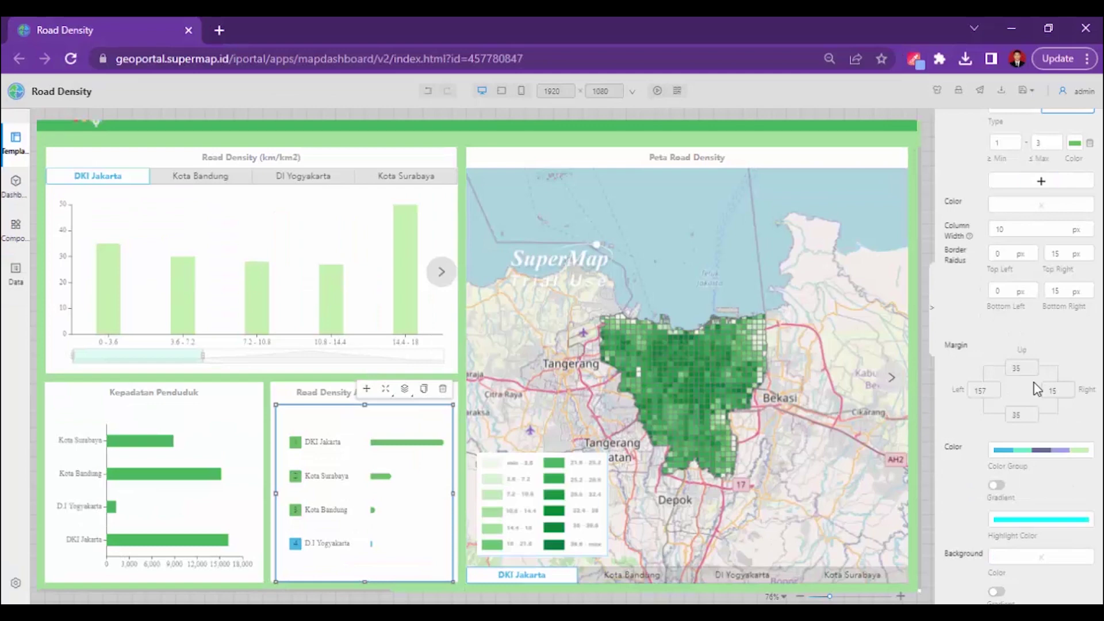
{"action": "scroll", "coordinate": [1042, 386], "scroll_direction": "up", "scroll_amount": 3}
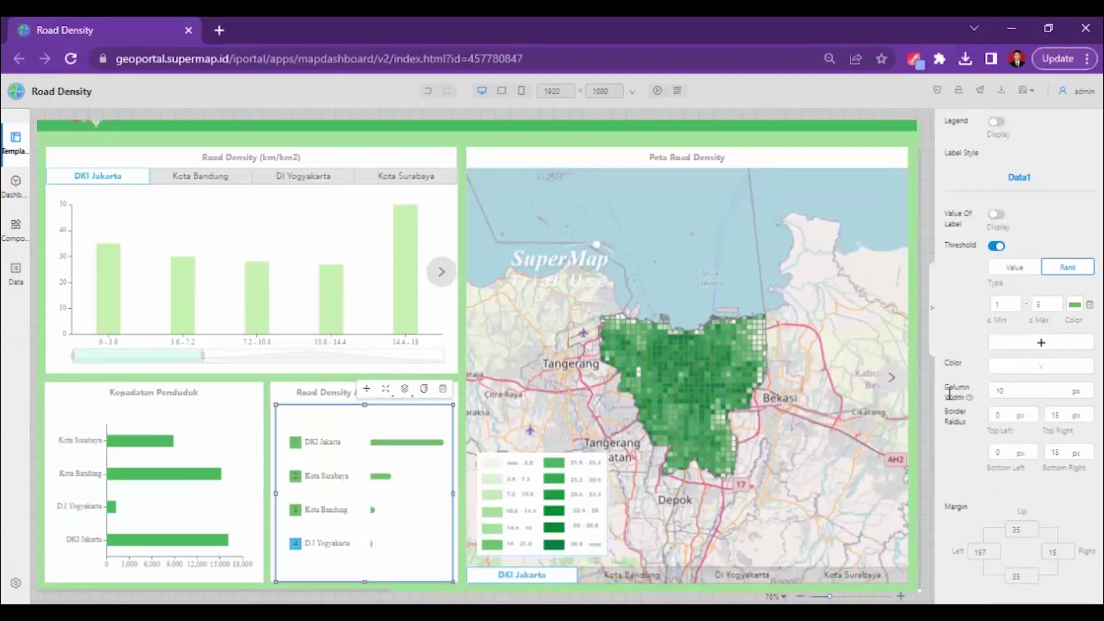
Reload the finished Road Density dashboard to discard the accidental threshold color change and sign in again with the filled-in credentials
{"action": "left_click", "coordinate": [1075, 305]}
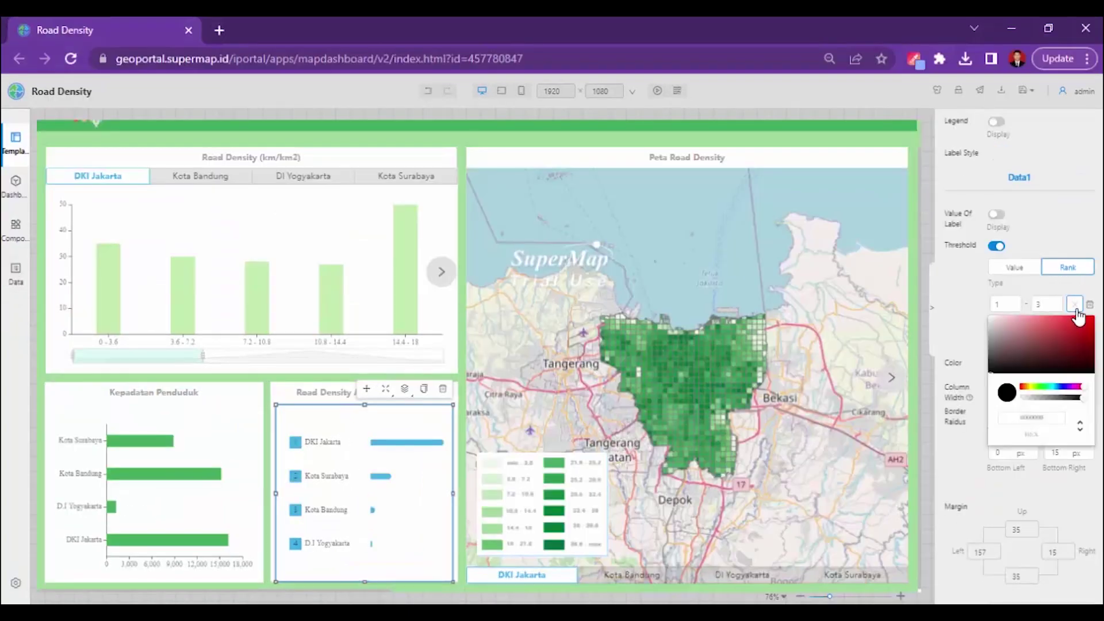
{"action": "left_click", "coordinate": [1045, 302]}
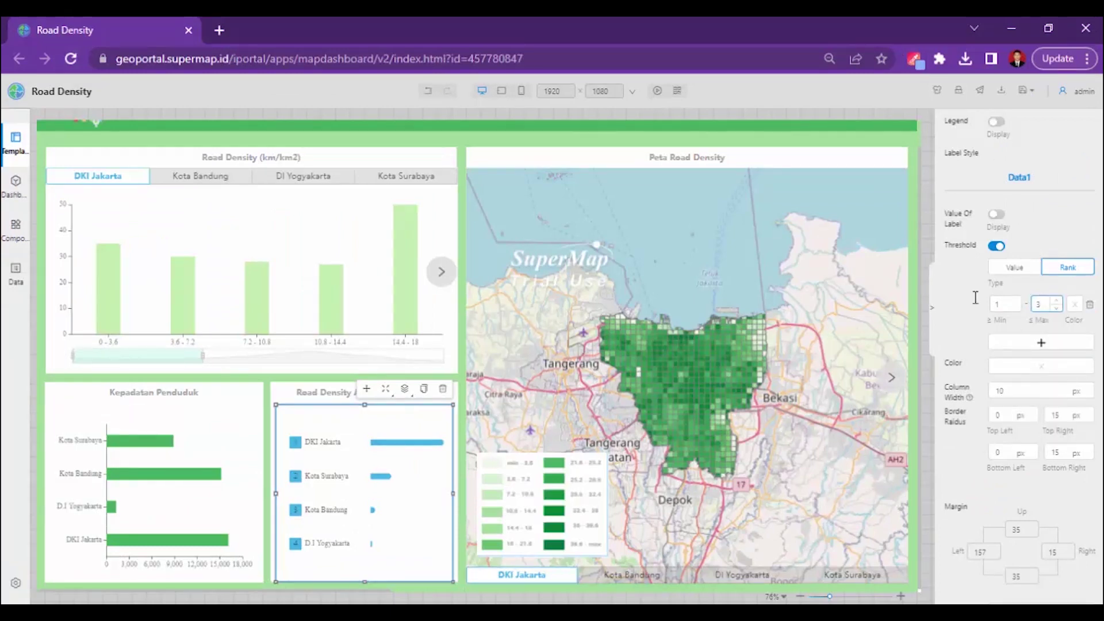
{"action": "left_click", "coordinate": [73, 61]}
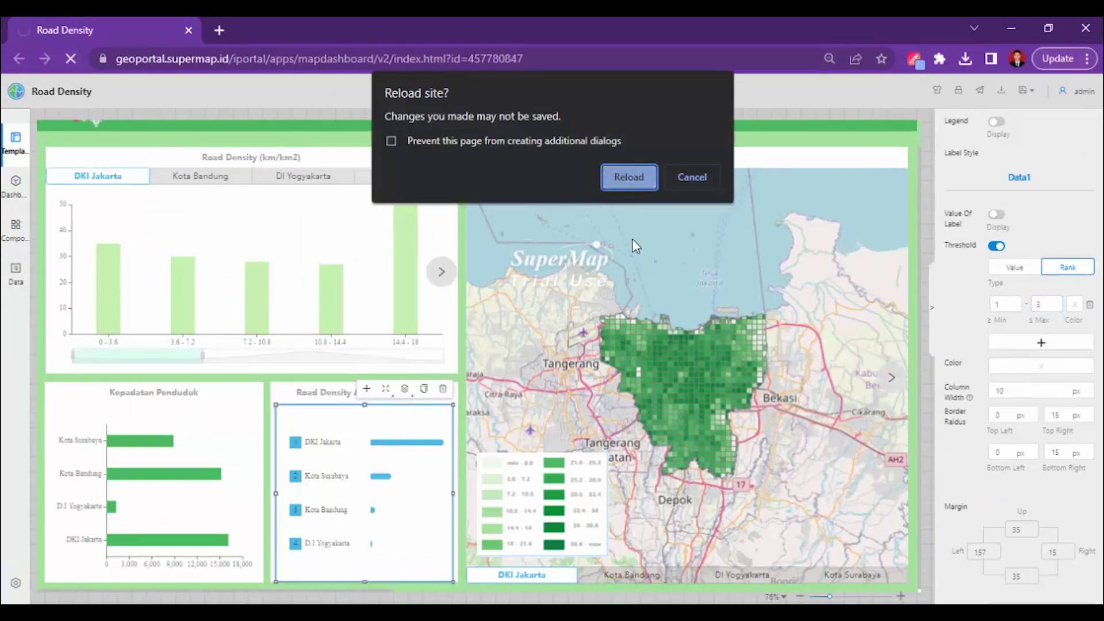
{"action": "left_click", "coordinate": [644, 176]}
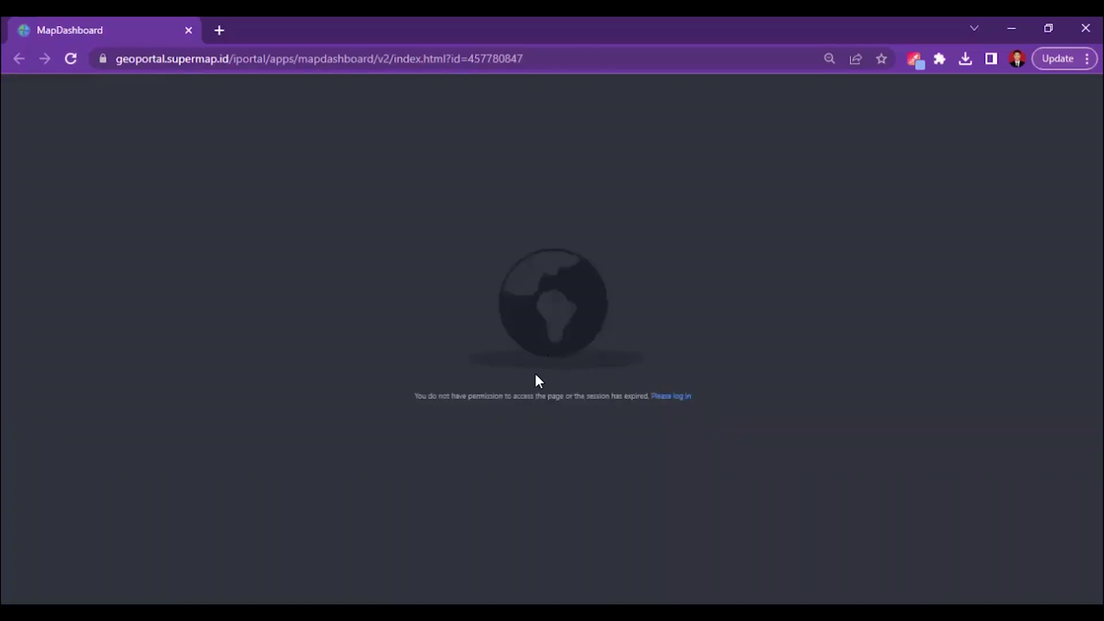
{"action": "left_click", "coordinate": [671, 396]}
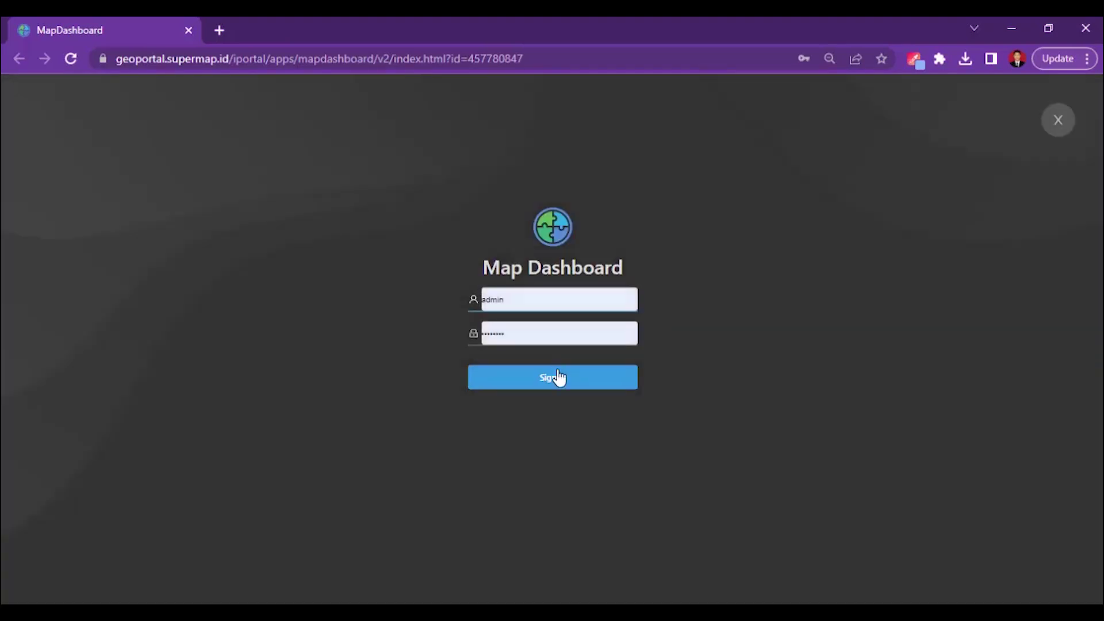
{"action": "left_click", "coordinate": [562, 384]}
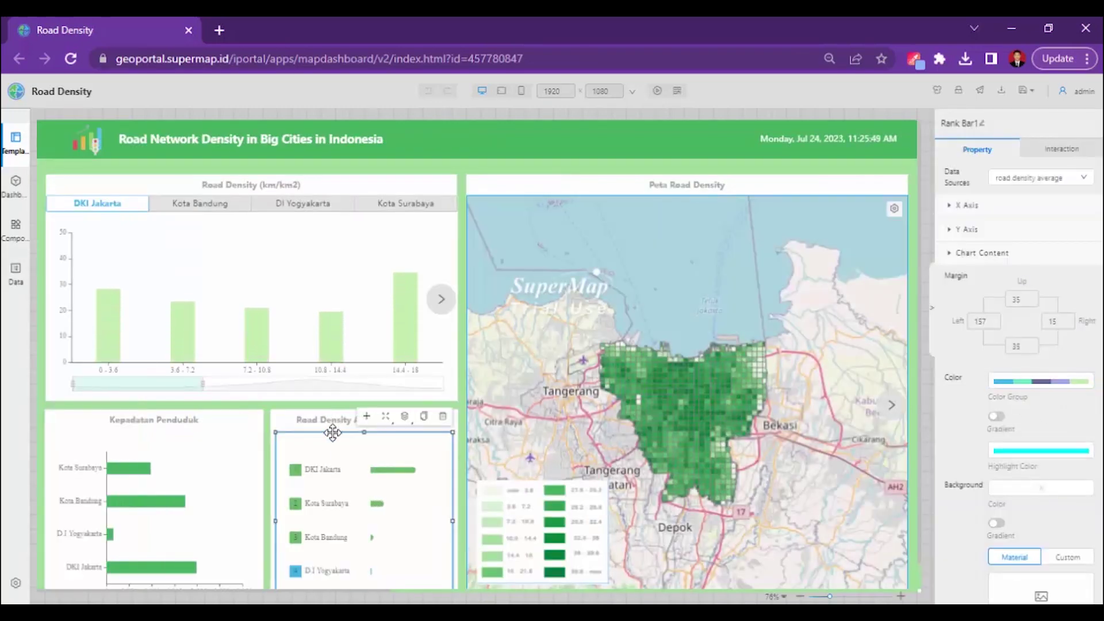
Copy the HEX color of the finished rank bar's 1–3 rank threshold and apply it to the same threshold in the tutorial rank bar
{"action": "left_click", "coordinate": [947, 254]}
{"action": "scroll", "coordinate": [1030, 318], "scroll_direction": "down", "scroll_amount": 5}
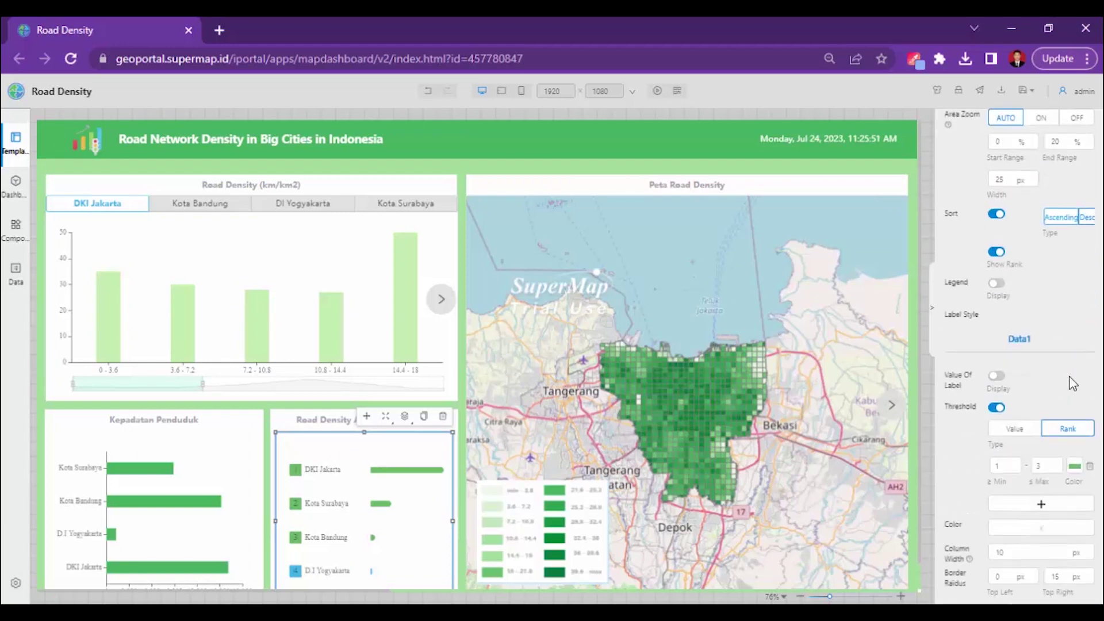
{"action": "left_click", "coordinate": [1074, 387]}
{"action": "double_click", "coordinate": [1030, 499]}
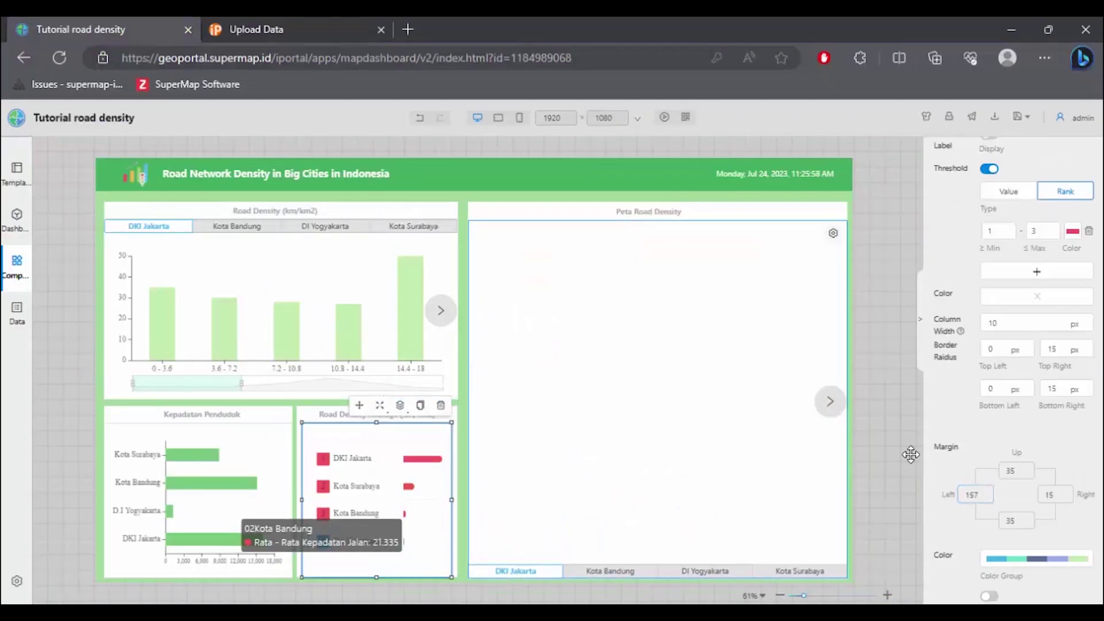
{"action": "left_click", "coordinate": [1074, 230]}
{"action": "double_click", "coordinate": [1036, 352]}
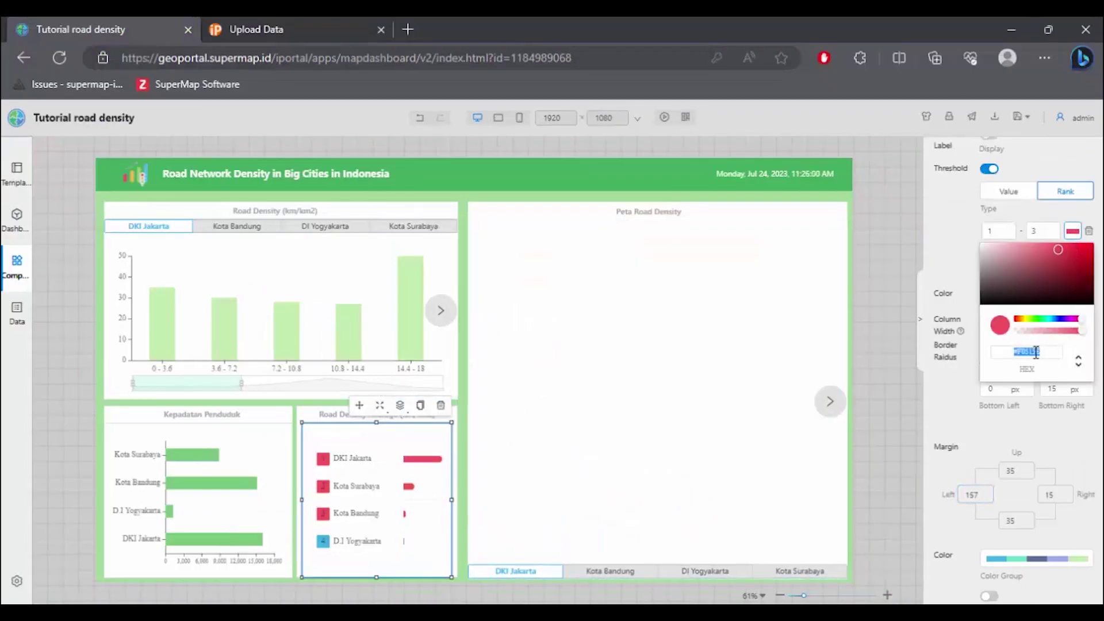
{"action": "key", "text": "ctrl+v"}
{"action": "left_click", "coordinate": [880, 437]}
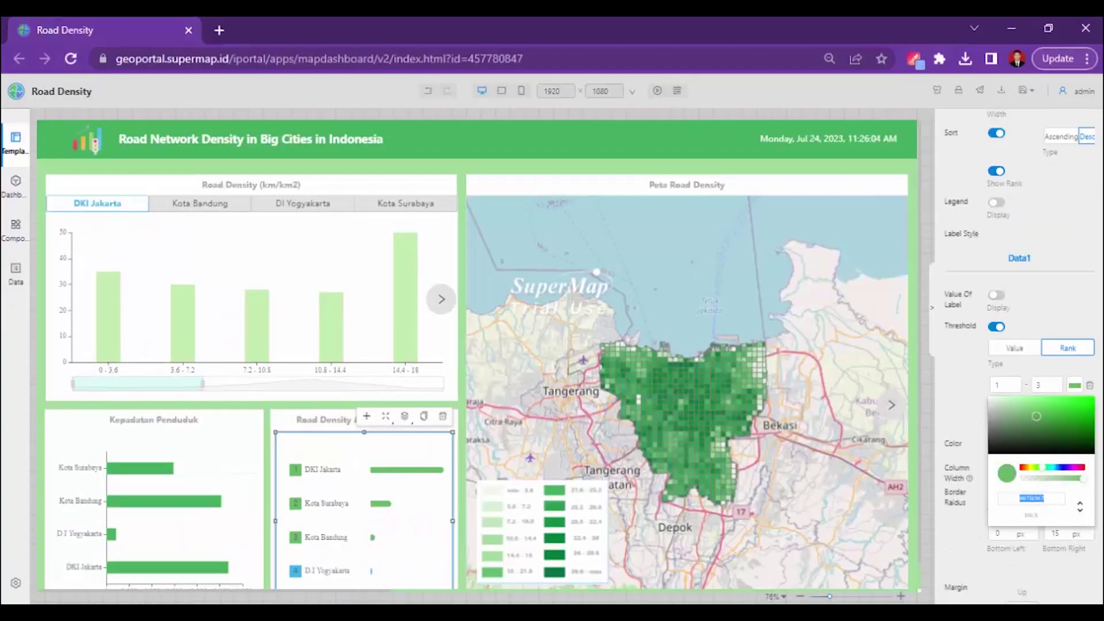
Check the tutorial rank bar's Chart Content, threshold, border radius and margin settings against the finished one, and return to the Road Density panel
{"action": "left_click", "coordinate": [956, 391]}
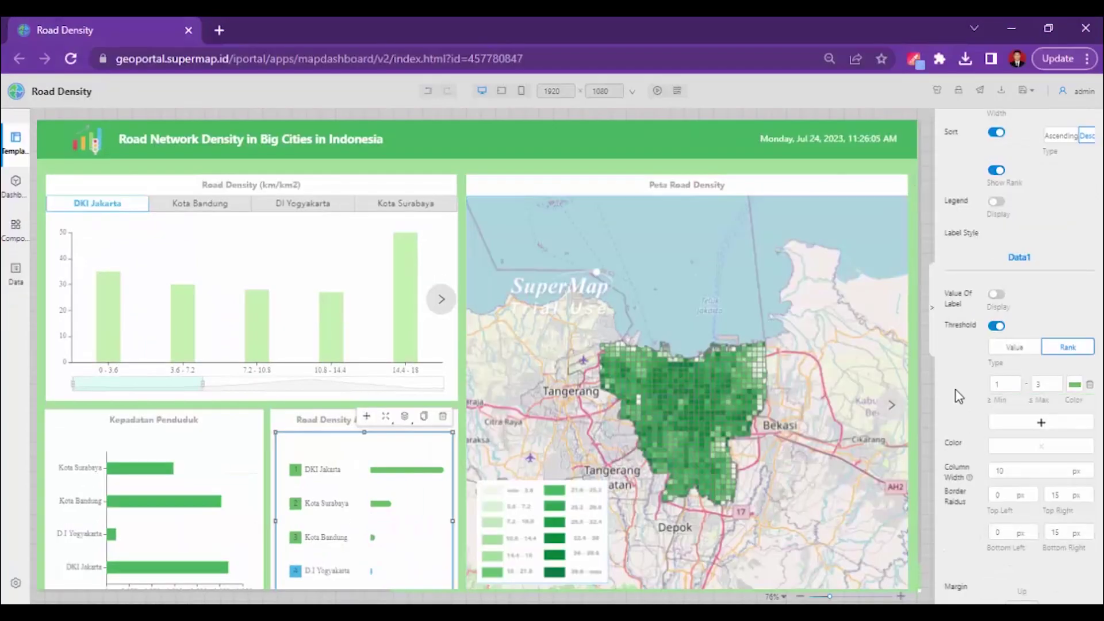
{"action": "scroll", "coordinate": [956, 392], "scroll_direction": "down", "scroll_amount": 2}
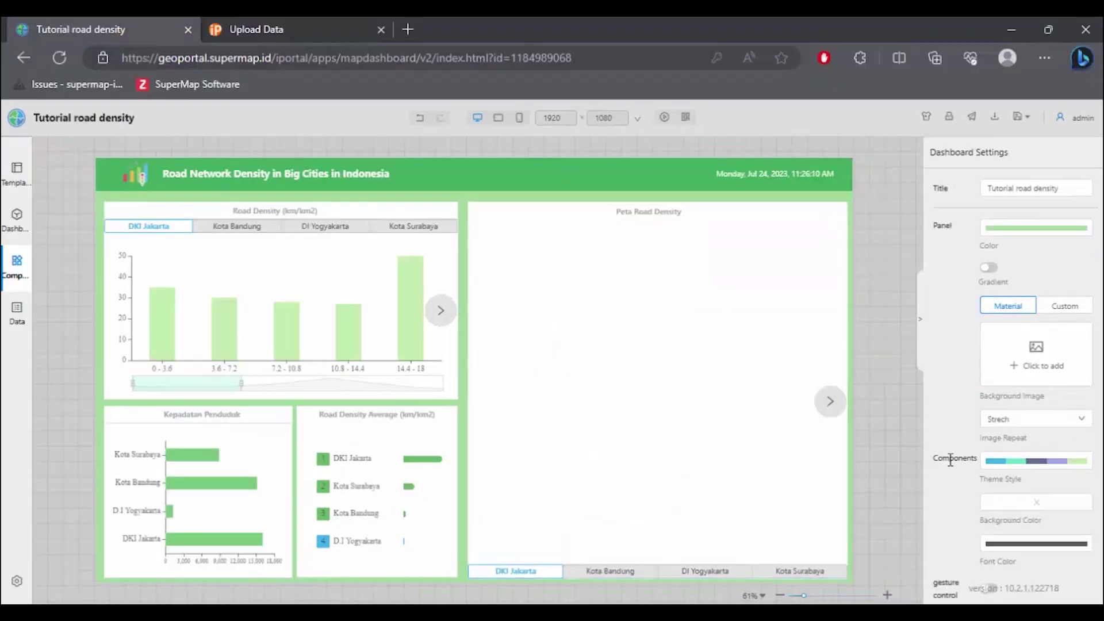
{"action": "left_click", "coordinate": [443, 511]}
{"action": "scroll", "coordinate": [948, 305], "scroll_direction": "down", "scroll_amount": 3}
{"action": "scroll", "coordinate": [948, 288], "scroll_direction": "up", "scroll_amount": 3}
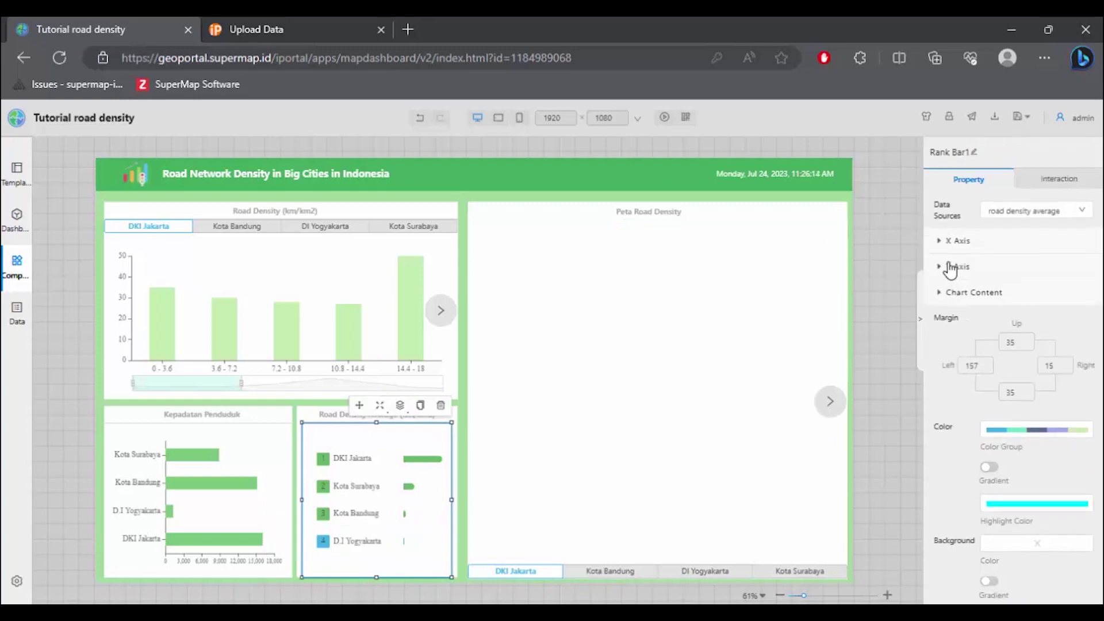
{"action": "left_click", "coordinate": [947, 291]}
{"action": "scroll", "coordinate": [1004, 311], "scroll_direction": "down", "scroll_amount": 3}
{"action": "scroll", "coordinate": [1004, 315], "scroll_direction": "down", "scroll_amount": 8}
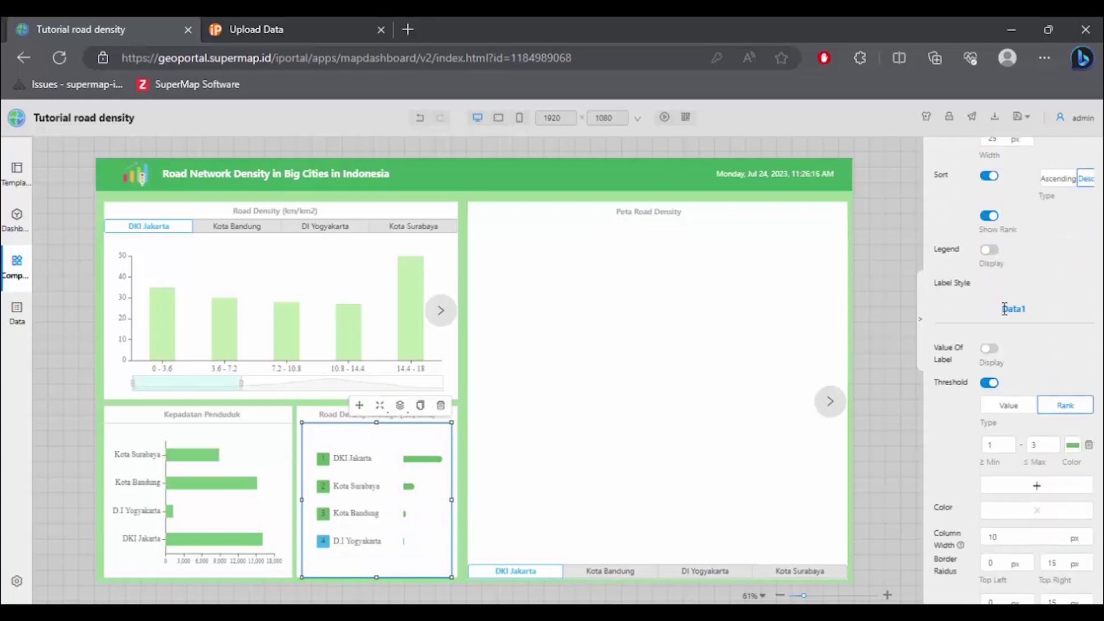
{"action": "scroll", "coordinate": [1005, 315], "scroll_direction": "down", "scroll_amount": 5}
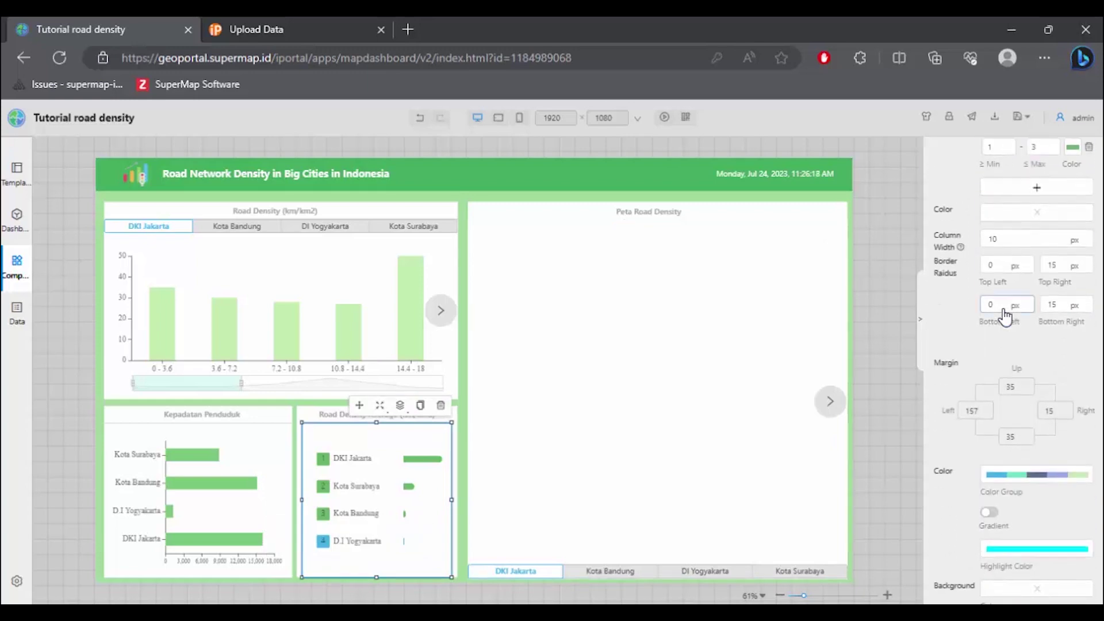
{"action": "scroll", "coordinate": [1003, 309], "scroll_direction": "up", "scroll_amount": 5}
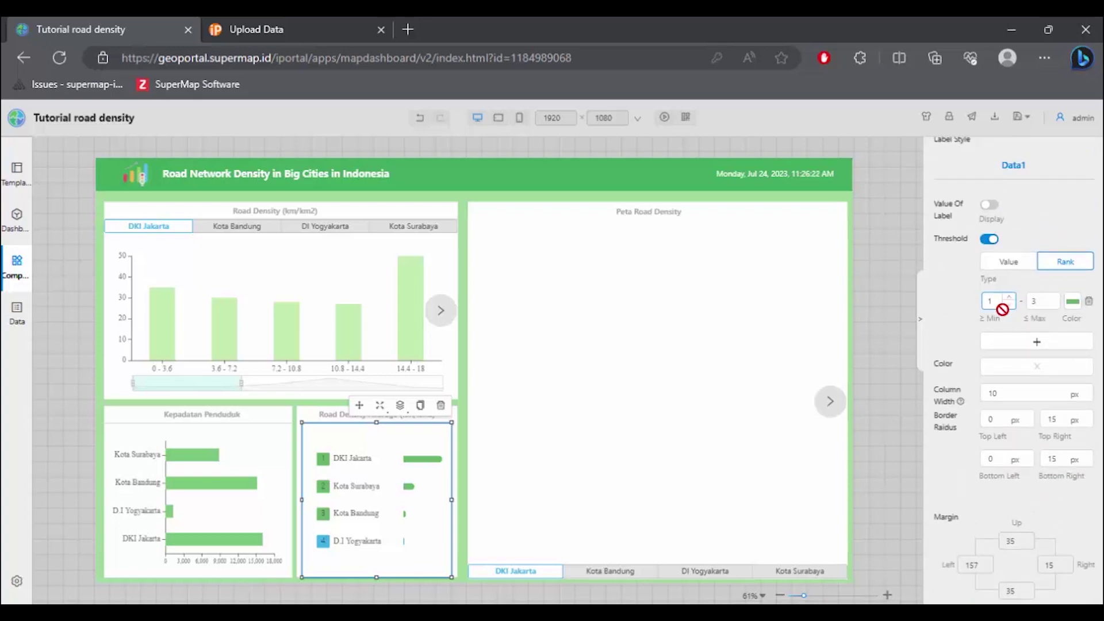
{"action": "left_click", "coordinate": [888, 406]}
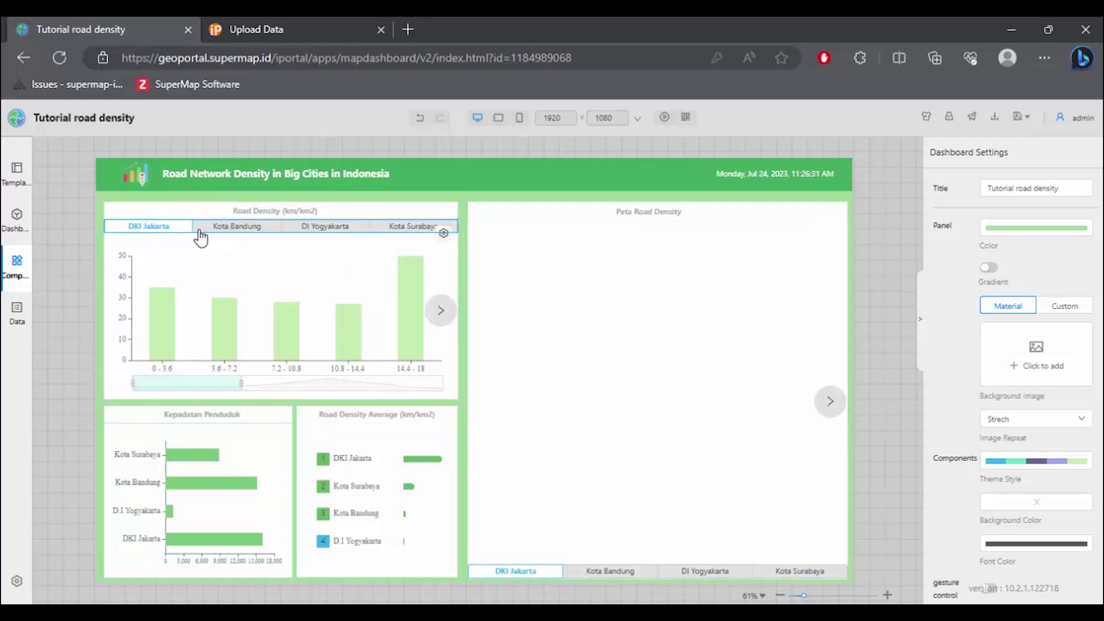
{"action": "left_click", "coordinate": [174, 235]}
{"action": "left_click", "coordinate": [173, 230]}
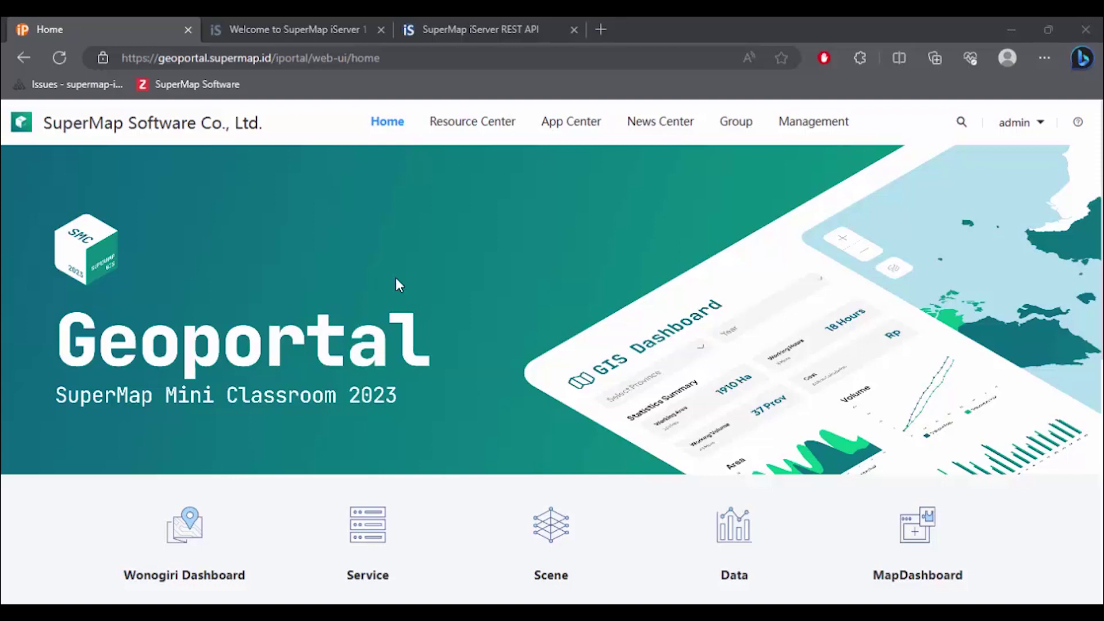
Open DataViz from the Geoportal home page, look over its blank world map and return to the home page
{"action": "mouse_move", "coordinate": [571, 122]}
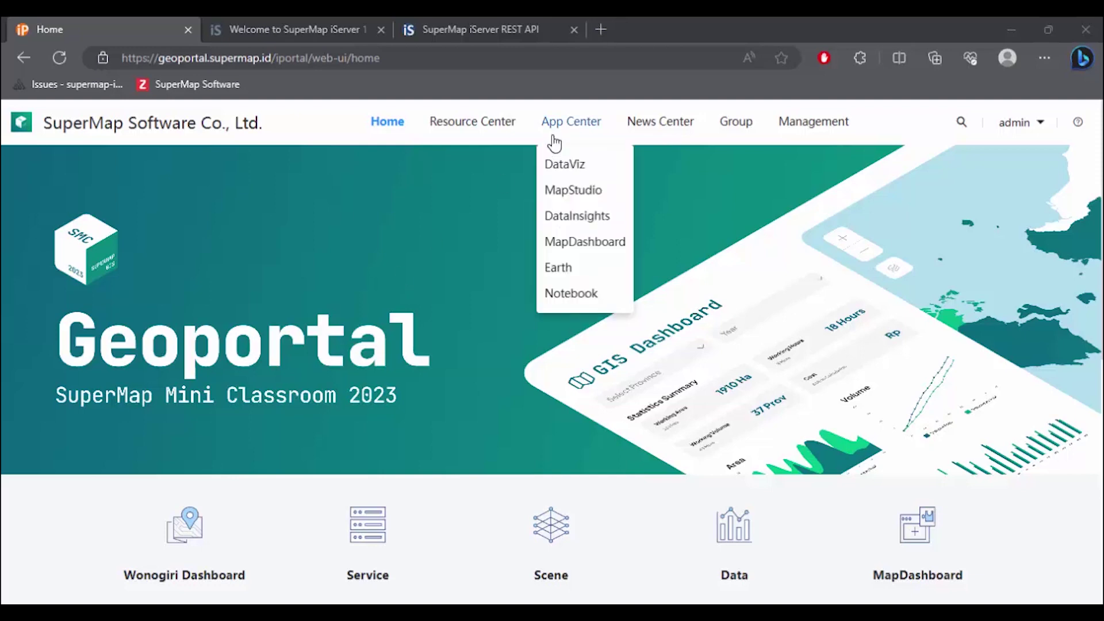
{"action": "left_click", "coordinate": [574, 166]}
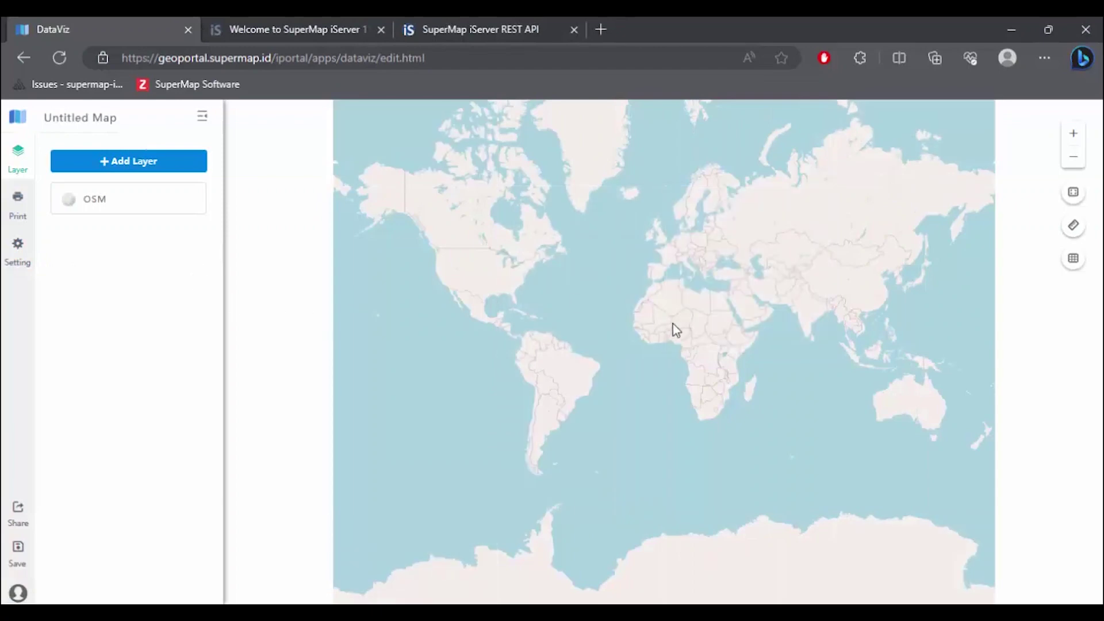
{"action": "scroll", "coordinate": [775, 362], "scroll_direction": "up", "scroll_amount": 3}
{"action": "scroll", "coordinate": [776, 362], "scroll_direction": "down", "scroll_amount": 3}
{"action": "left_click", "coordinate": [18, 60]}
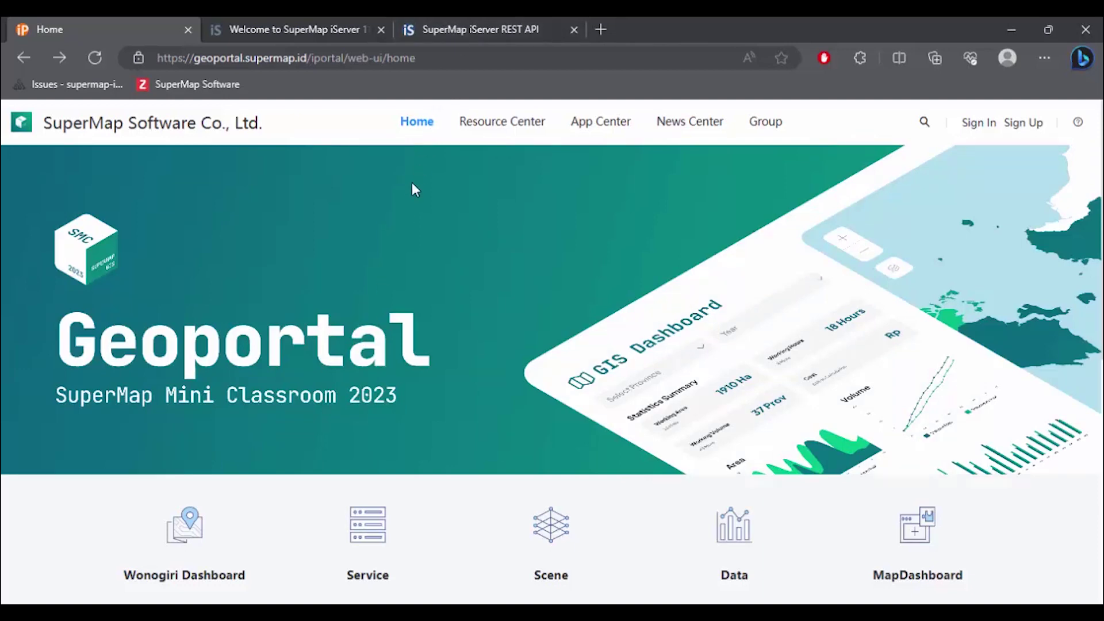
Switch to the SuperMap iServer site, open its Manager and log in
{"action": "left_click", "coordinate": [482, 23]}
{"action": "left_click", "coordinate": [326, 22]}
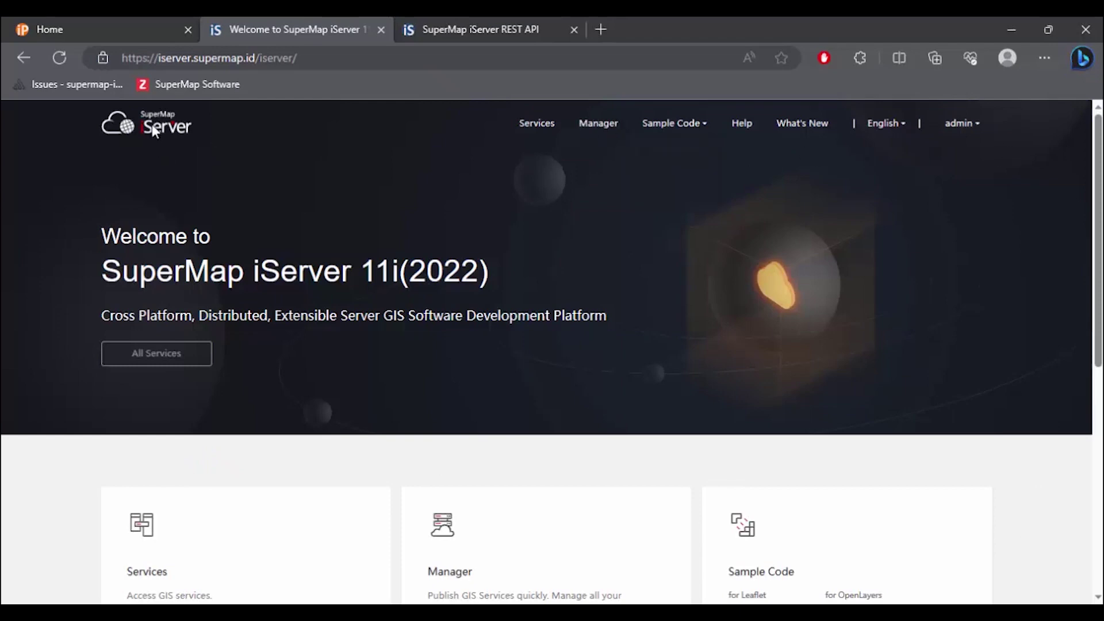
{"action": "left_click", "coordinate": [609, 124]}
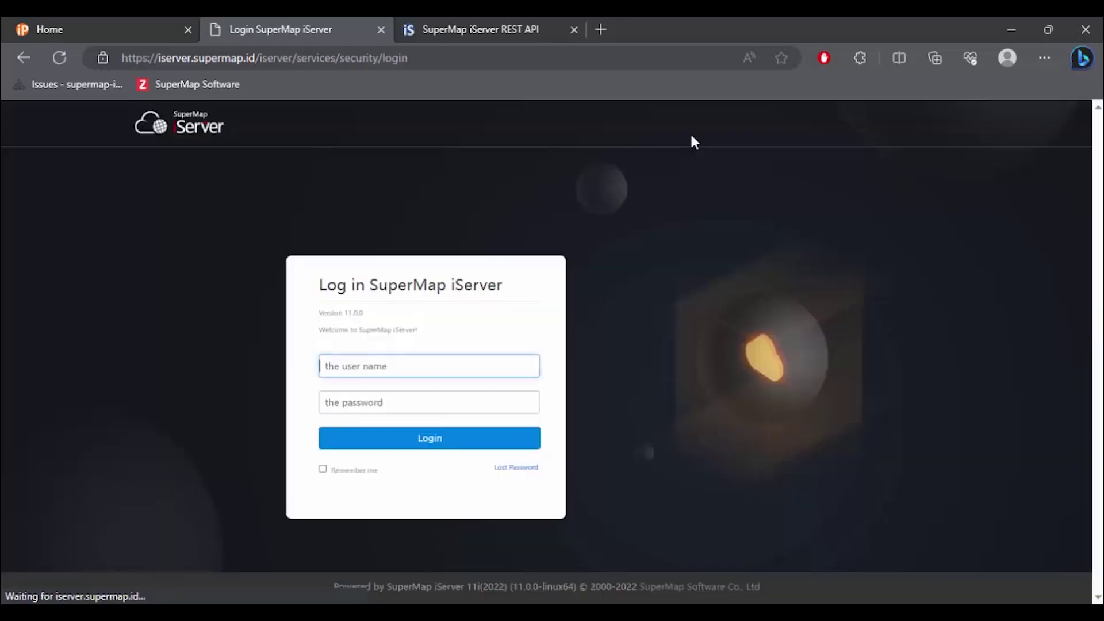
{"action": "left_click", "coordinate": [432, 447]}
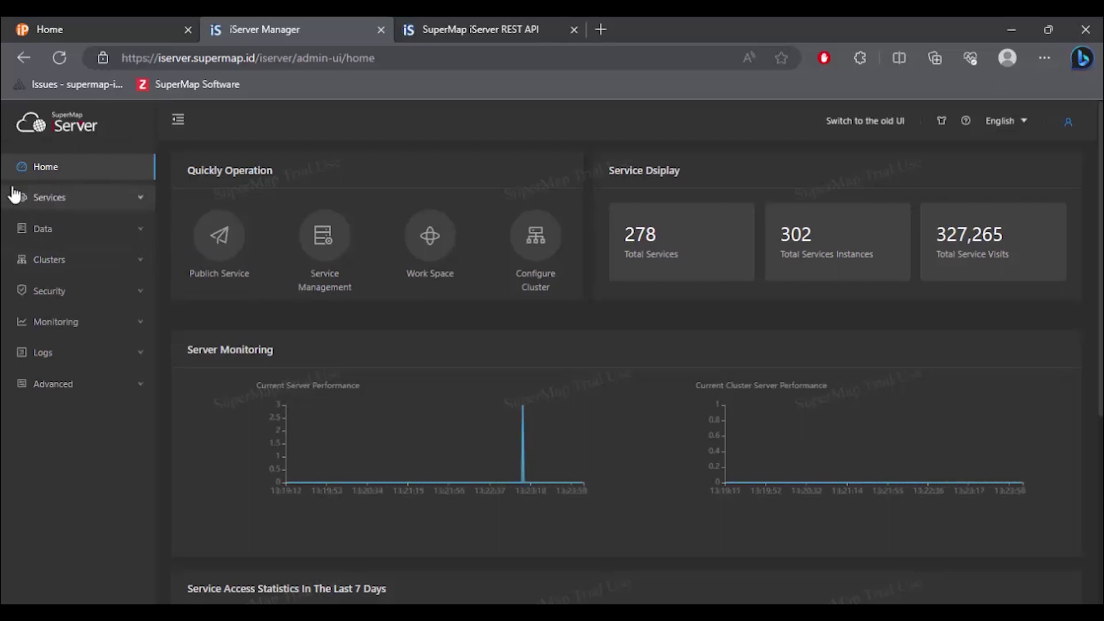
Start publishing a service with File Workspace as the data source and continue to the data configuration
{"action": "left_click", "coordinate": [223, 237]}
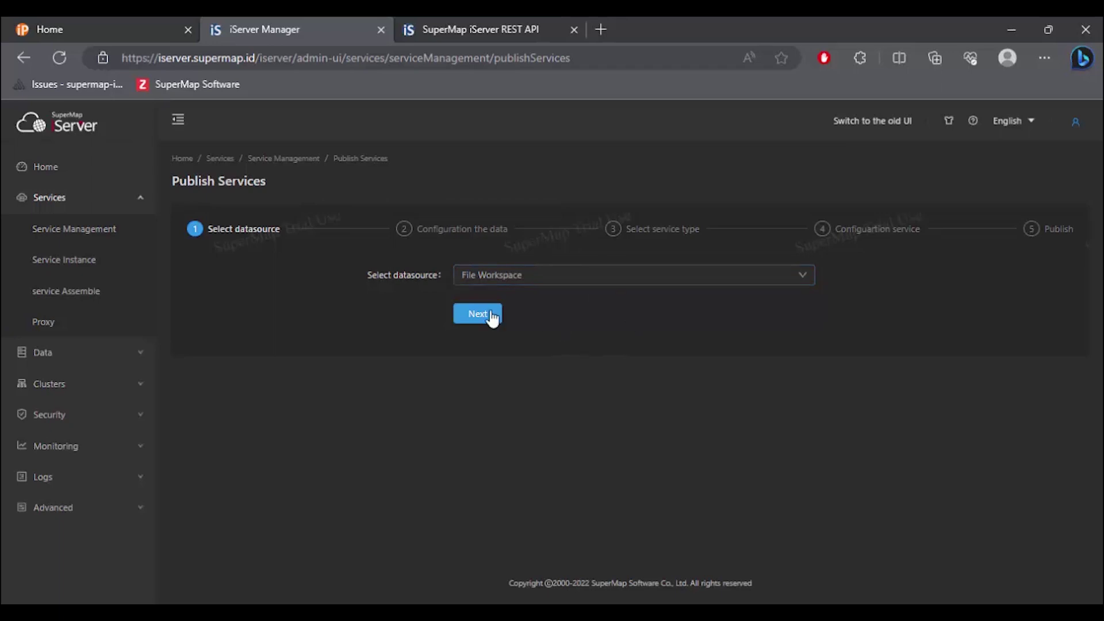
{"action": "left_click", "coordinate": [543, 275]}
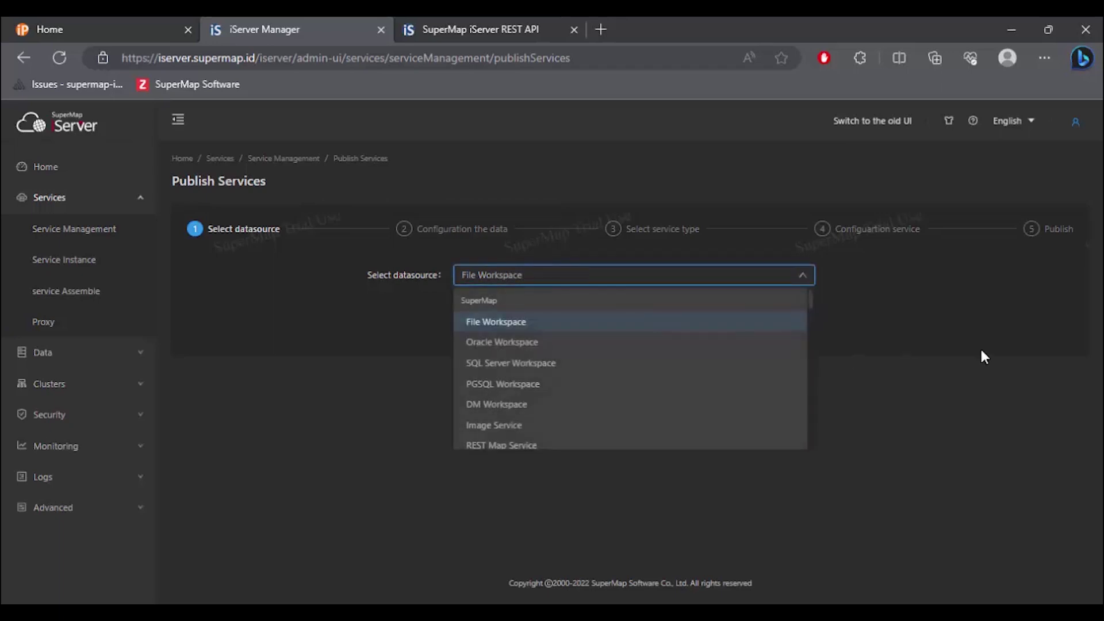
{"action": "left_click", "coordinate": [945, 346]}
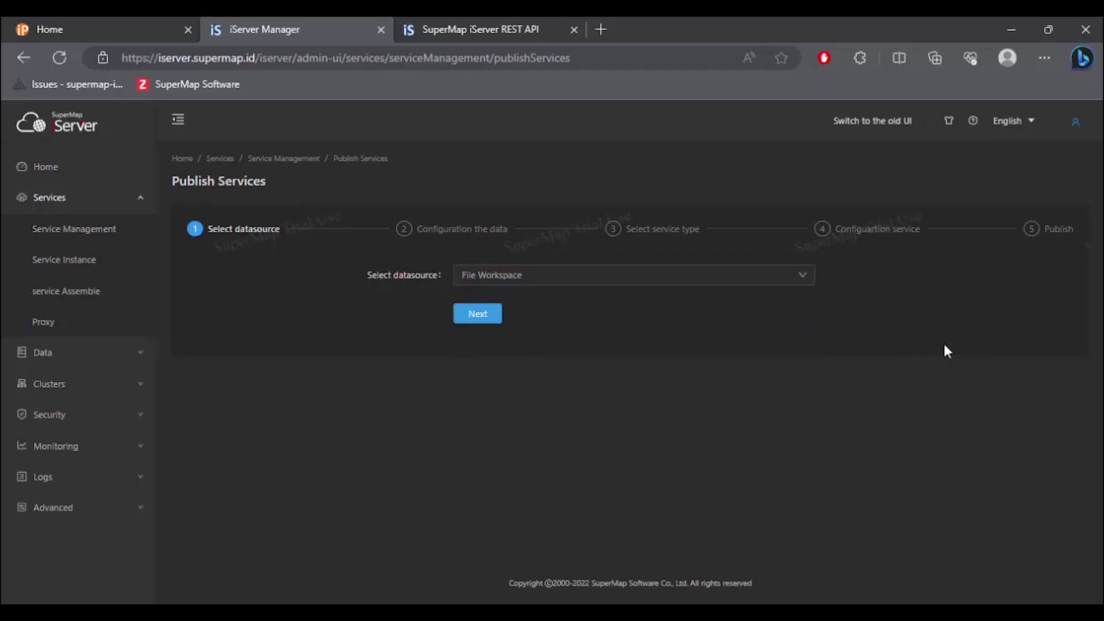
{"action": "left_click", "coordinate": [497, 319]}
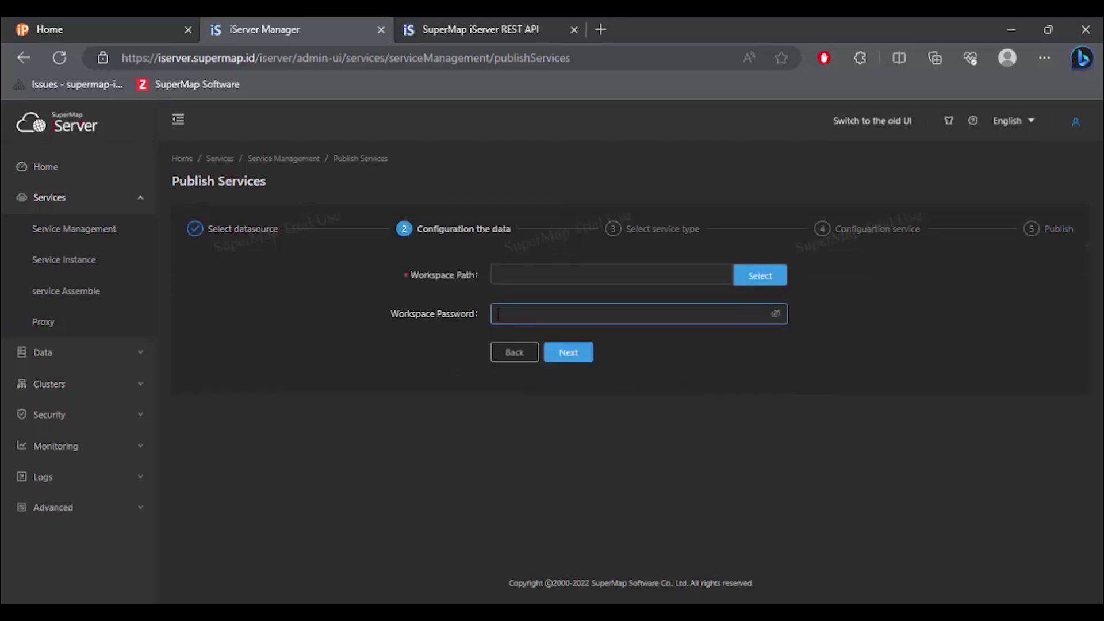
Clear the pre-filled entries from the Workspace Path and Workspace Password fields
{"action": "left_click", "coordinate": [511, 274]}
{"action": "key", "text": "BackSpace"}
{"action": "key", "text": "BackSpace"}
{"action": "key", "text": "BackSpace"}
{"action": "left_click", "coordinate": [414, 444]}
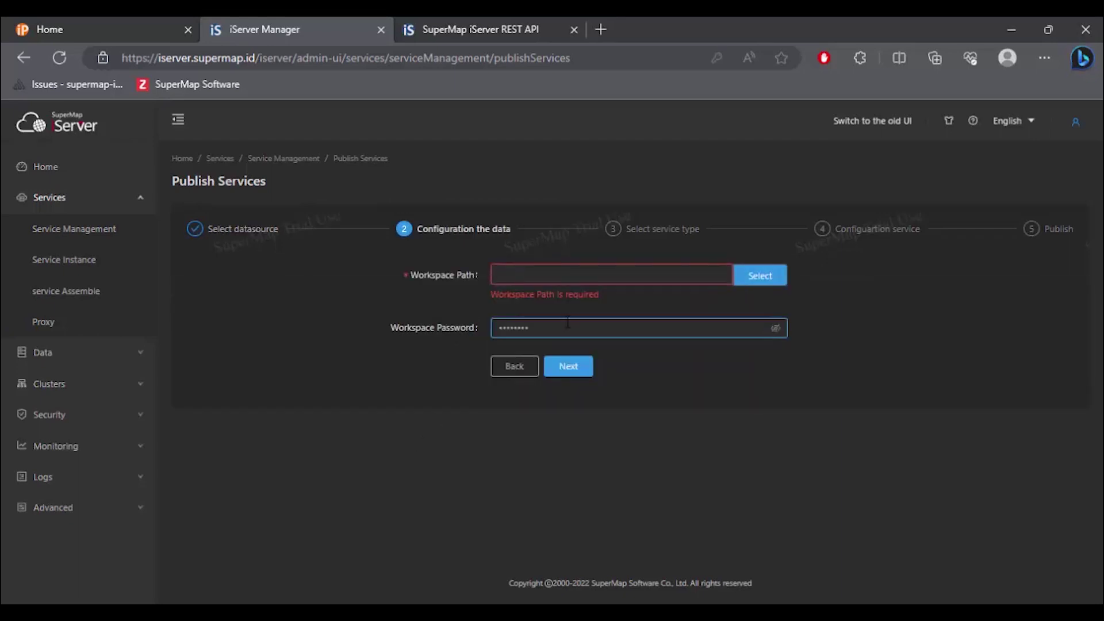
{"action": "left_click", "coordinate": [506, 328]}
Try to use the server folder home/adminid/supermap as the workspace path, and close the file chooser
{"action": "left_click", "coordinate": [761, 275]}
{"action": "scroll", "coordinate": [381, 348], "scroll_direction": "down", "scroll_amount": 2}
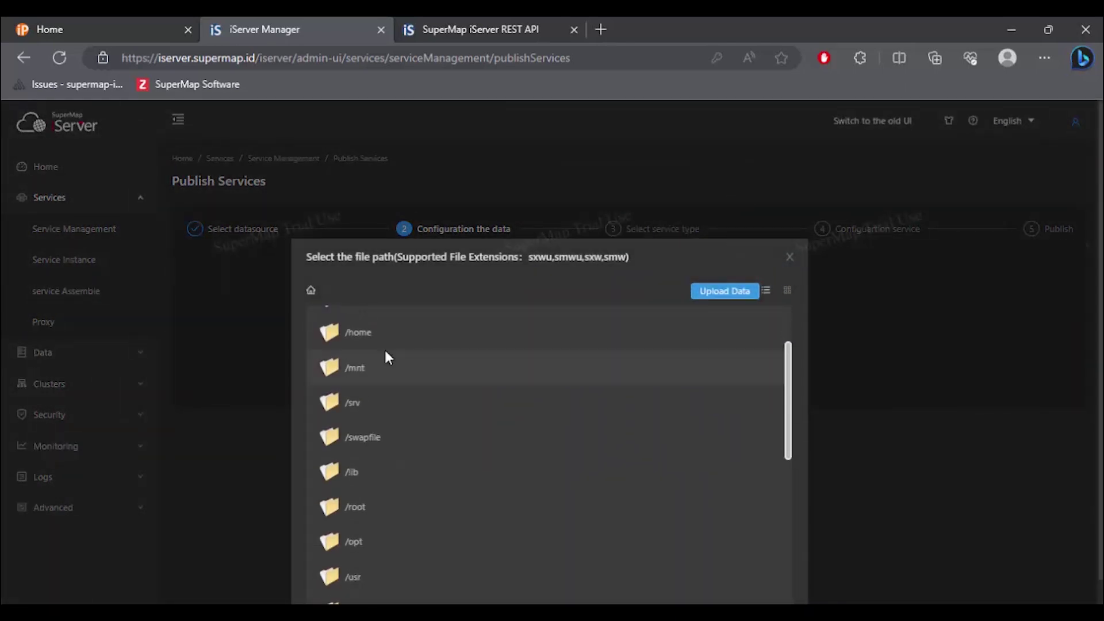
{"action": "double_click", "coordinate": [385, 328]}
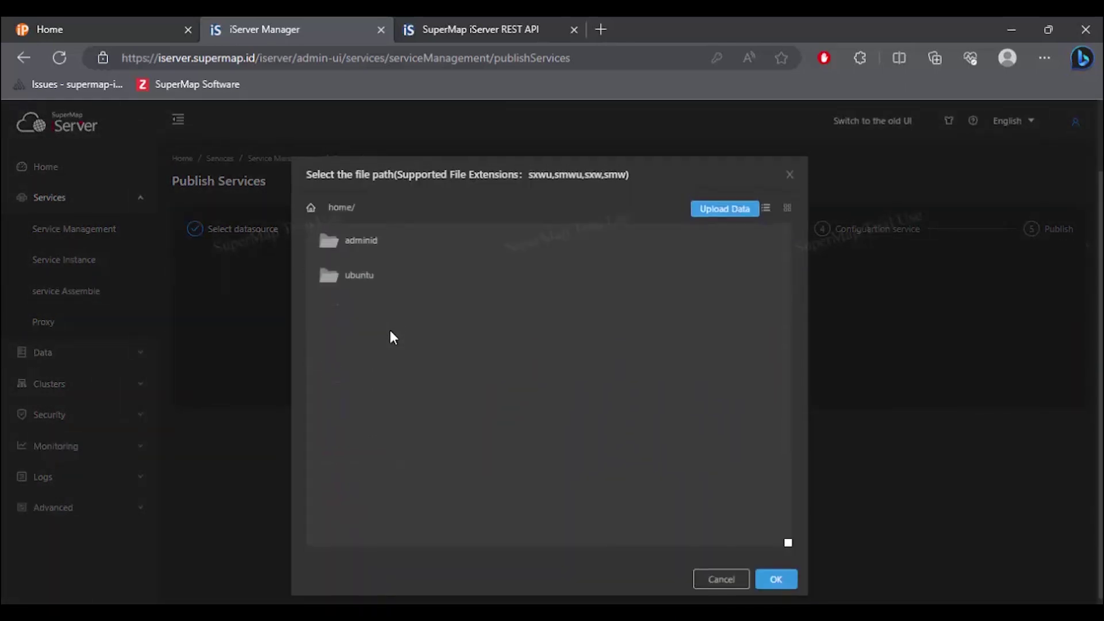
{"action": "double_click", "coordinate": [402, 243]}
{"action": "double_click", "coordinate": [422, 268]}
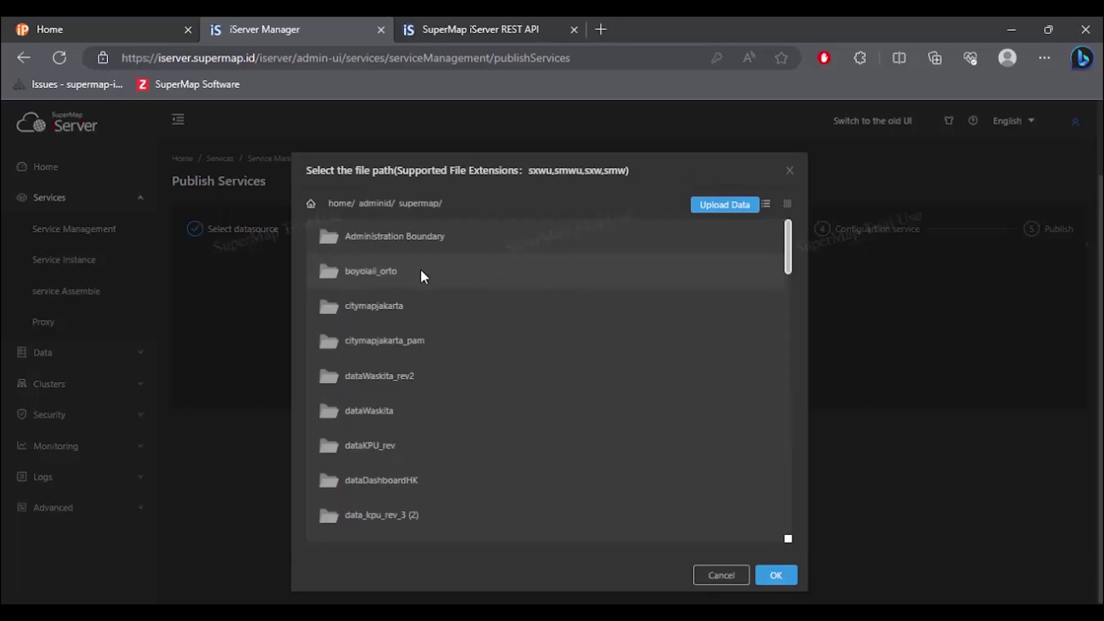
{"action": "scroll", "coordinate": [420, 270], "scroll_direction": "down", "scroll_amount": 1}
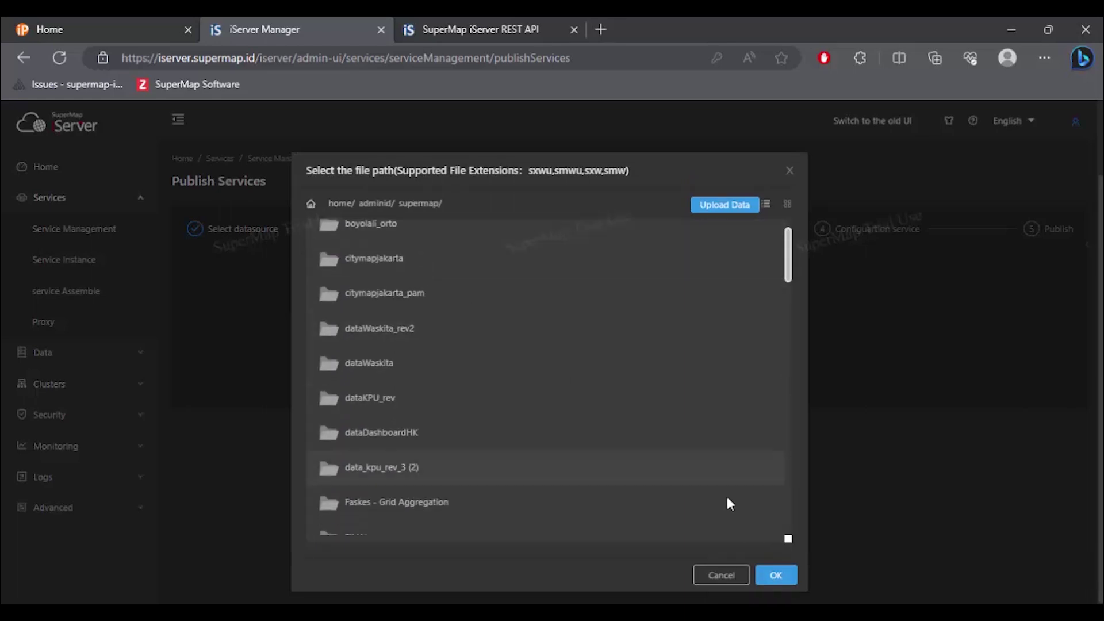
{"action": "left_click", "coordinate": [776, 577]}
{"action": "left_click", "coordinate": [789, 170]}
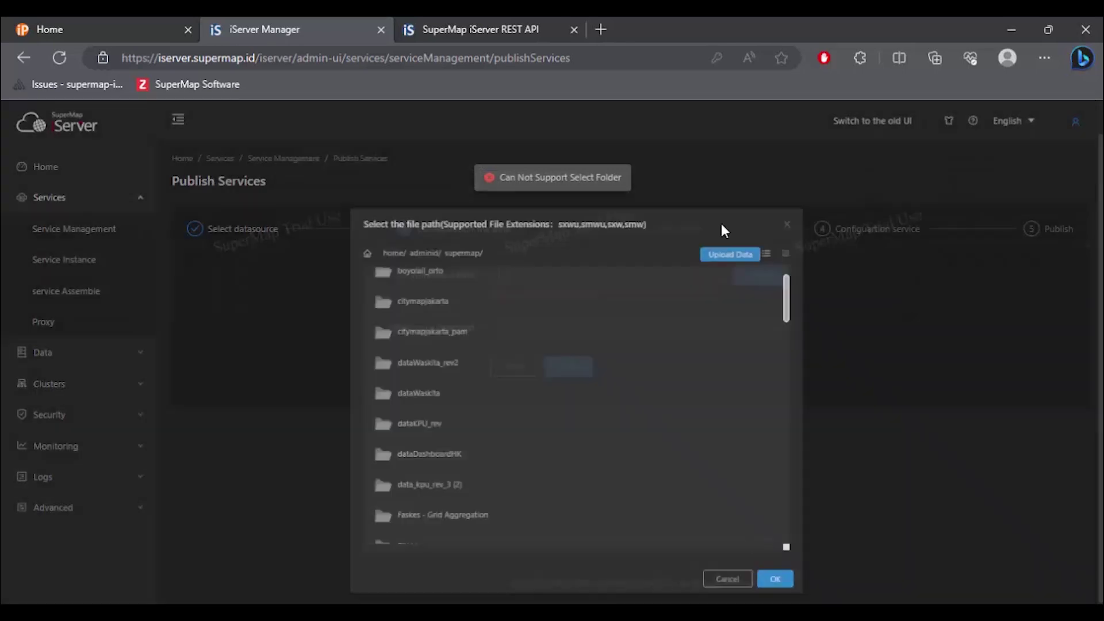
{"action": "left_click", "coordinate": [654, 273]}
{"action": "left_click", "coordinate": [656, 270]}
{"action": "left_click", "coordinate": [655, 270]}
{"action": "left_click", "coordinate": [817, 440]}
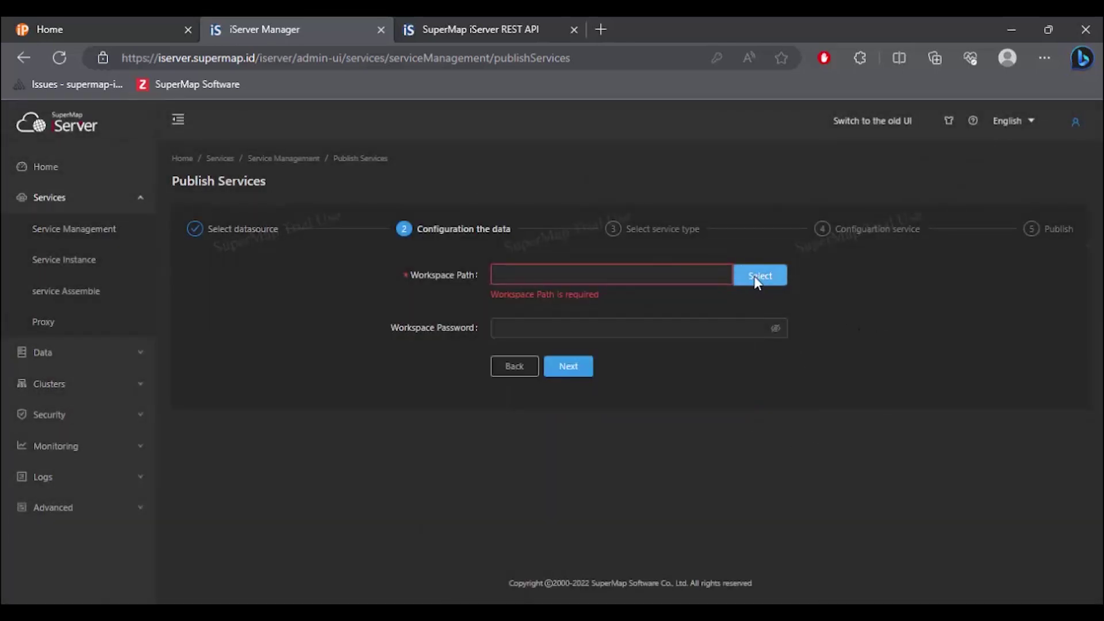
Reopen the workspace file chooser and browse to the server folder home/adminid/supermap
{"action": "left_click", "coordinate": [760, 280]}
{"action": "scroll", "coordinate": [552, 336], "scroll_direction": "down", "scroll_amount": 5}
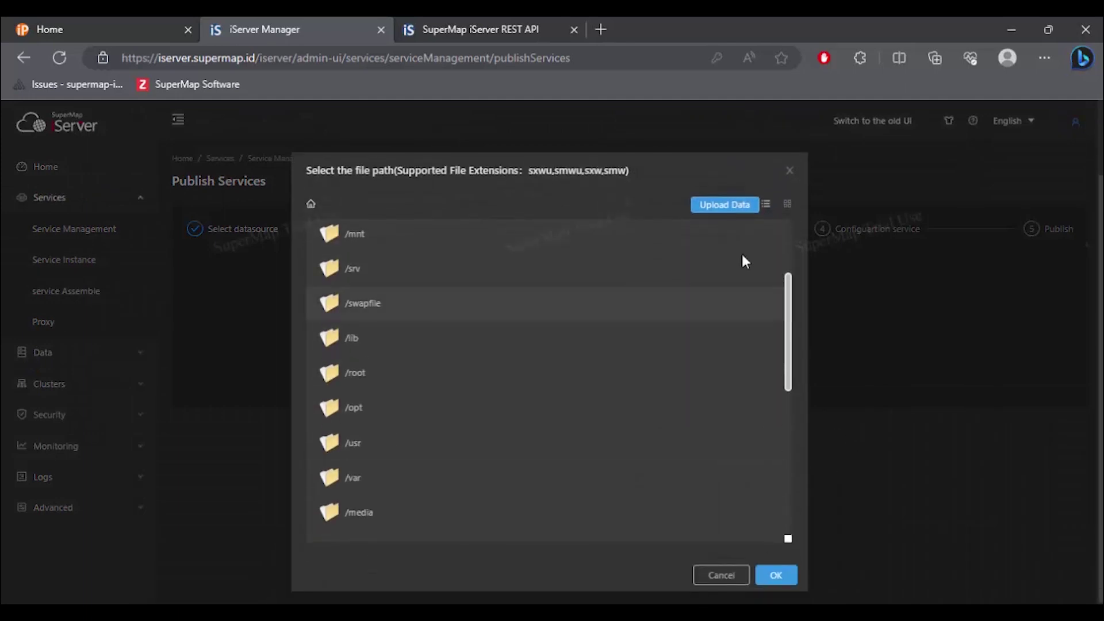
{"action": "scroll", "coordinate": [474, 345], "scroll_direction": "up", "scroll_amount": 3}
{"action": "scroll", "coordinate": [402, 345], "scroll_direction": "down", "scroll_amount": 3}
{"action": "scroll", "coordinate": [402, 377], "scroll_direction": "up", "scroll_amount": 4}
{"action": "left_click", "coordinate": [407, 414]}
{"action": "left_click", "coordinate": [402, 320]}
{"action": "left_click", "coordinate": [408, 346]}
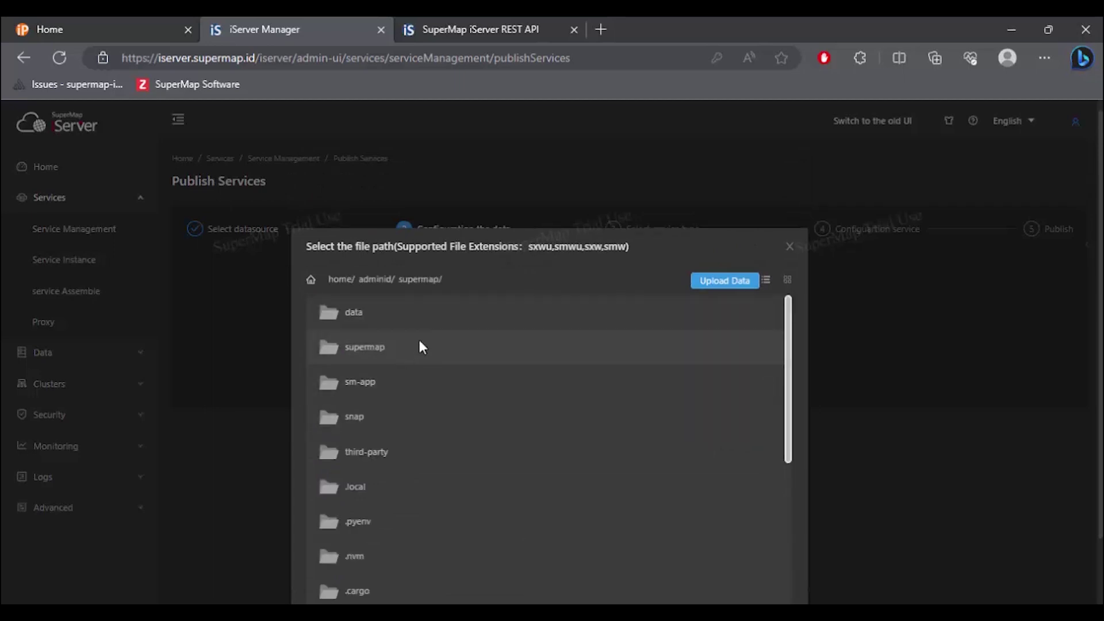
Start a data upload and browse the local disk to the Proces folder under GISInsight+ > Road Density
{"action": "left_click", "coordinate": [724, 282]}
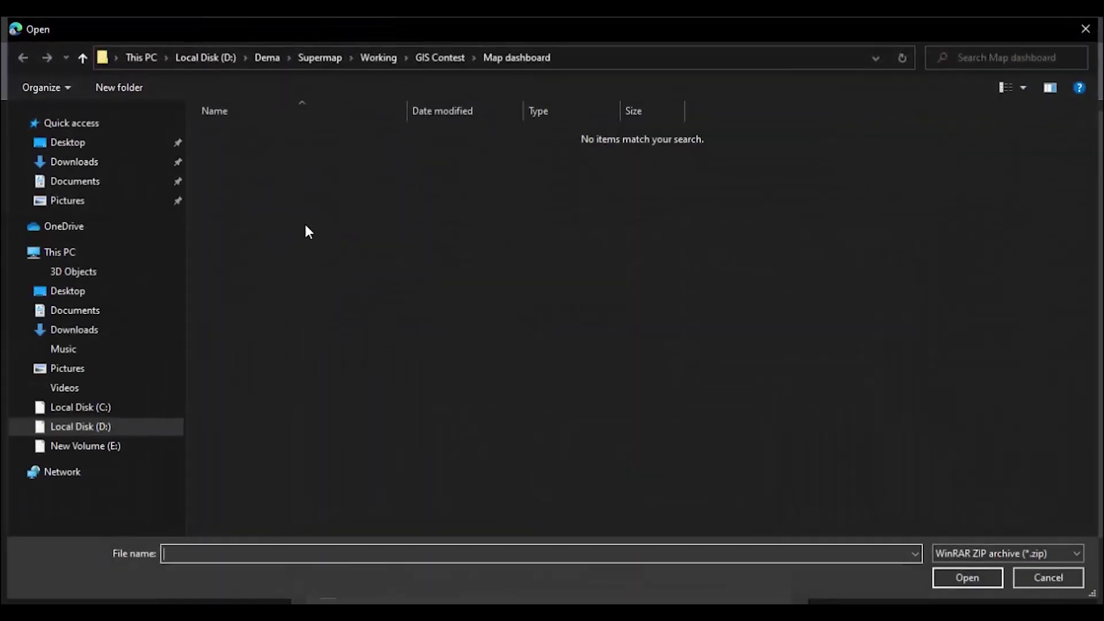
{"action": "left_click", "coordinate": [441, 57]}
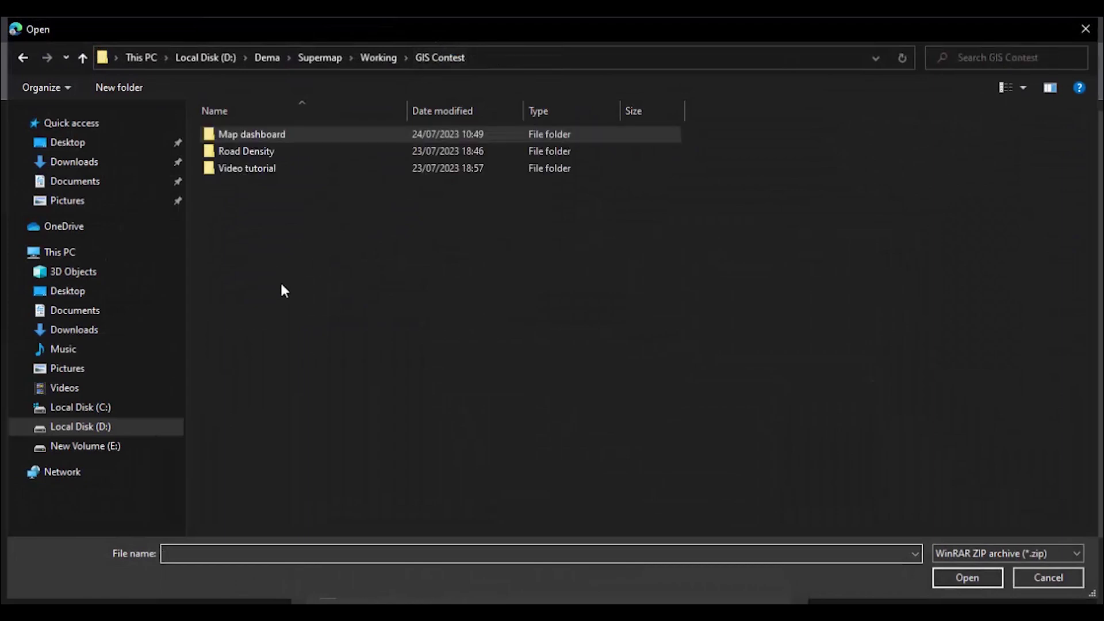
{"action": "left_click", "coordinate": [373, 57]}
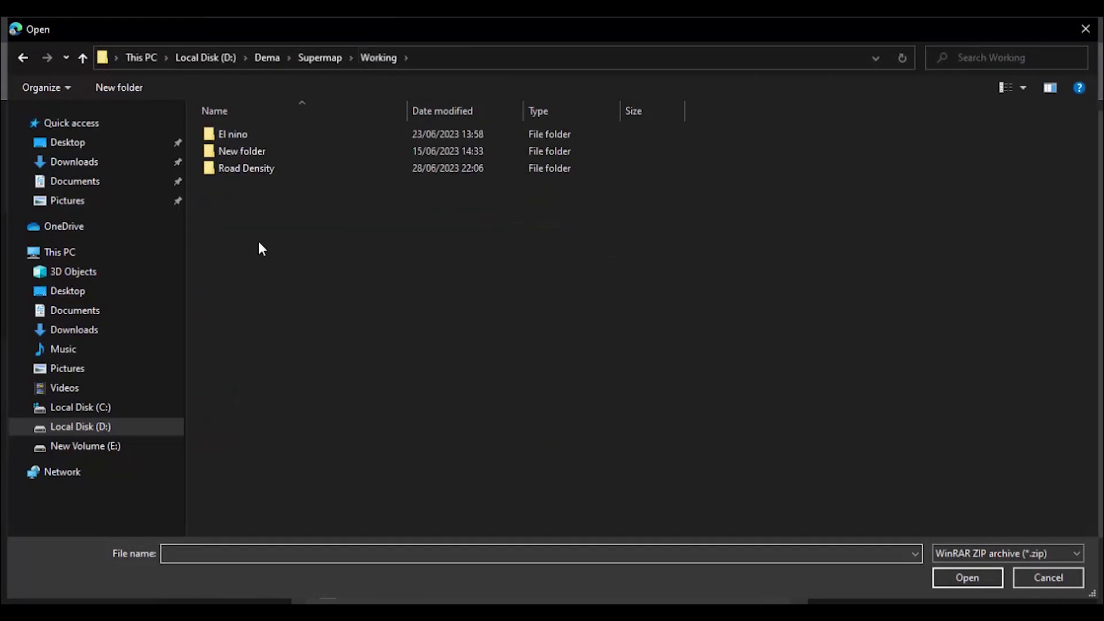
{"action": "double_click", "coordinate": [278, 169]}
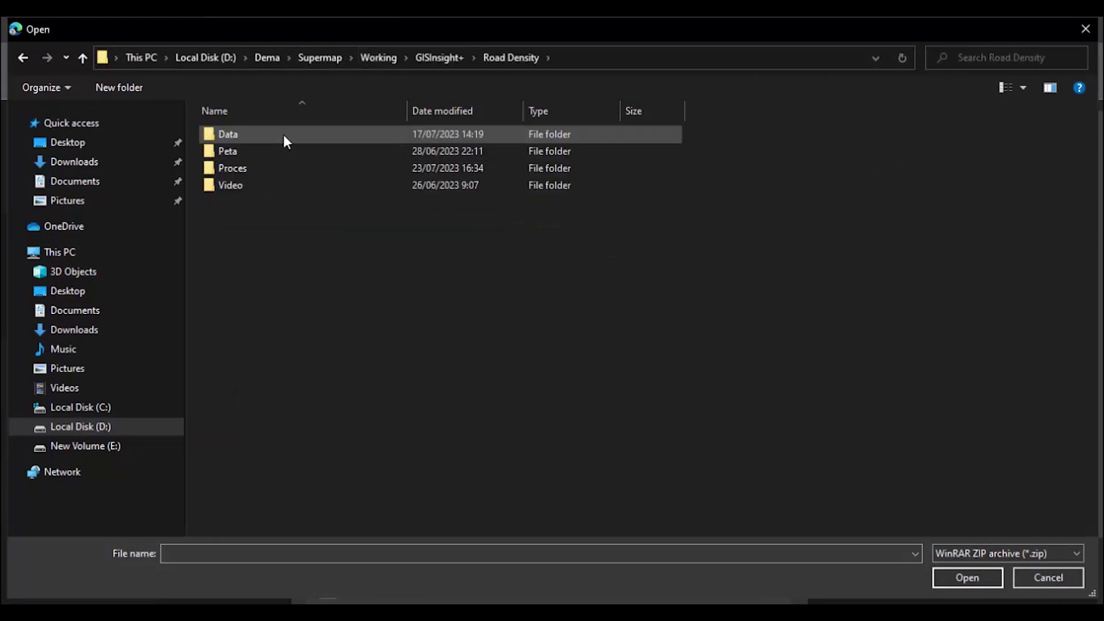
{"action": "double_click", "coordinate": [268, 169]}
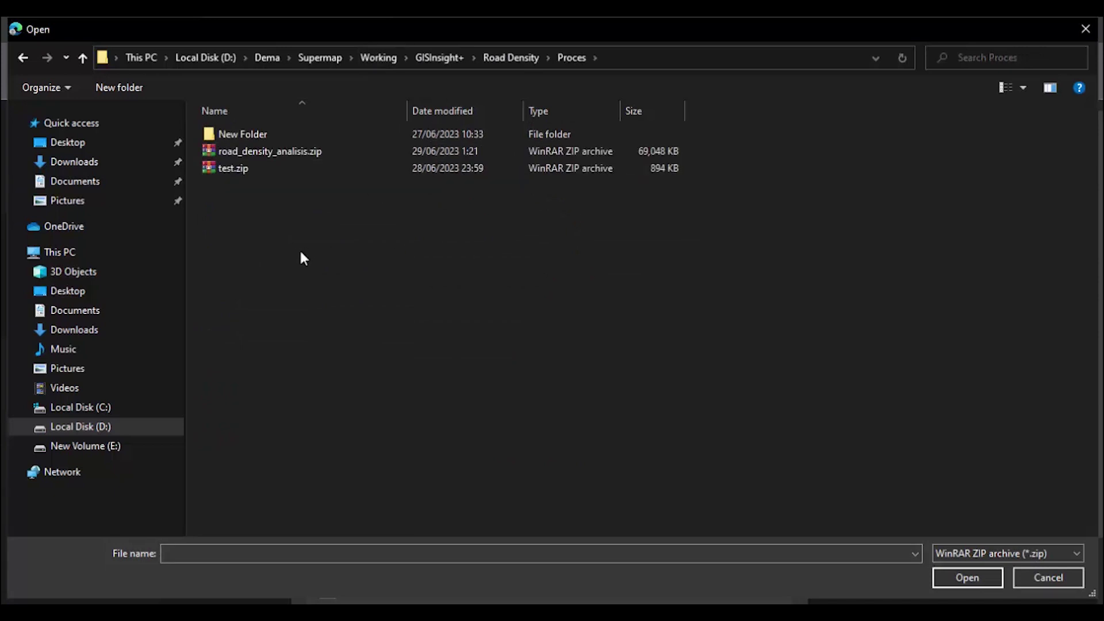
Look through the New Folder subfolder and the Road Density Data folder for archives, and return to Proces
{"action": "double_click", "coordinate": [276, 129]}
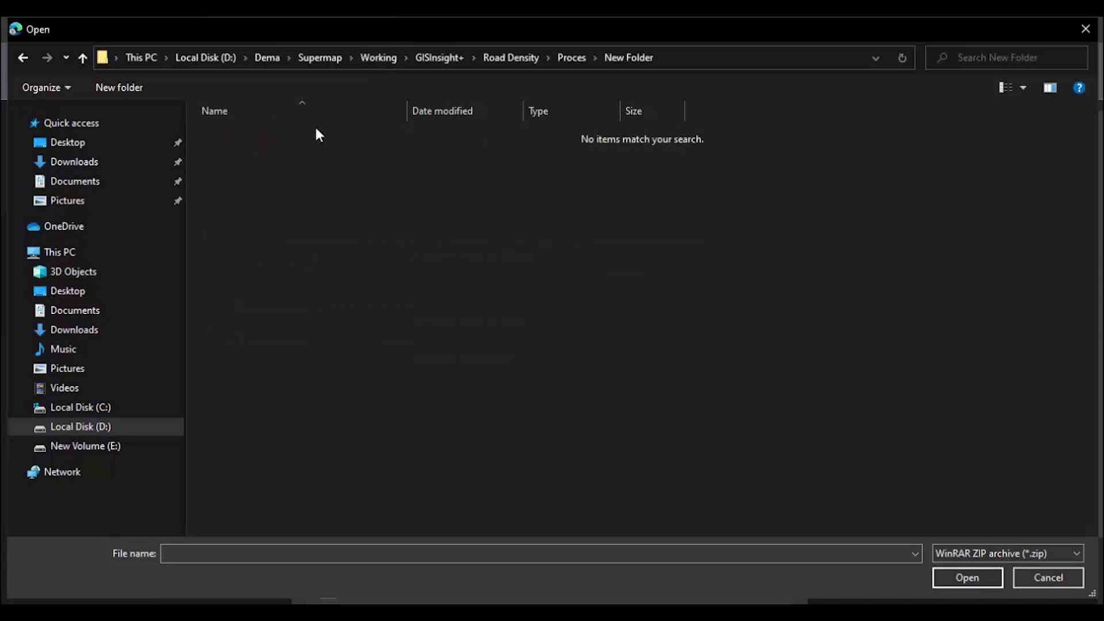
{"action": "left_click", "coordinate": [570, 58]}
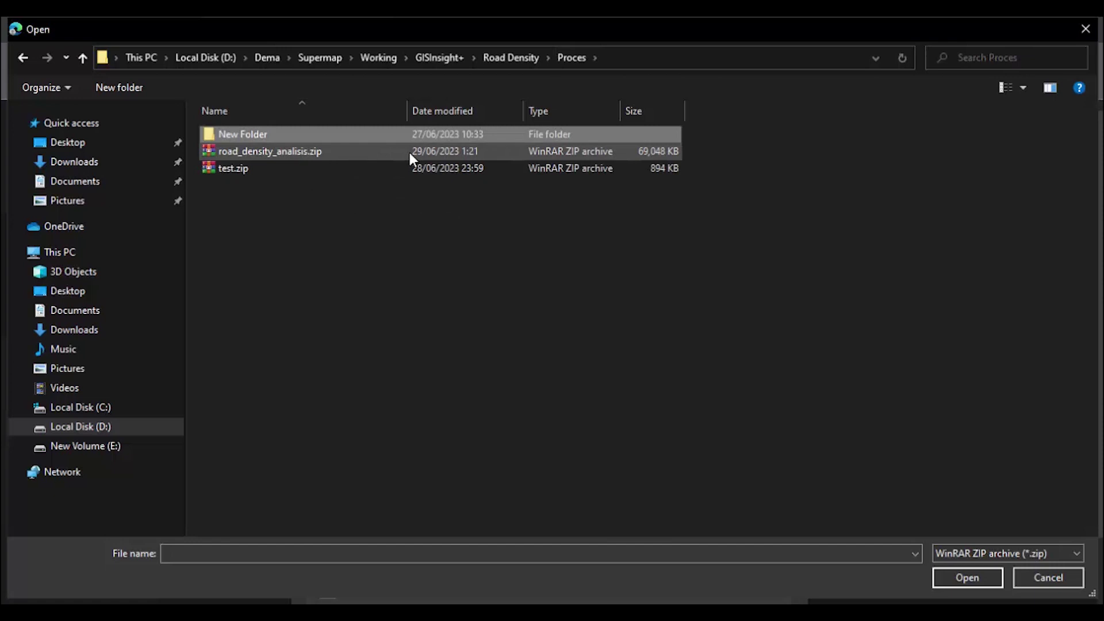
{"action": "left_click", "coordinate": [509, 58]}
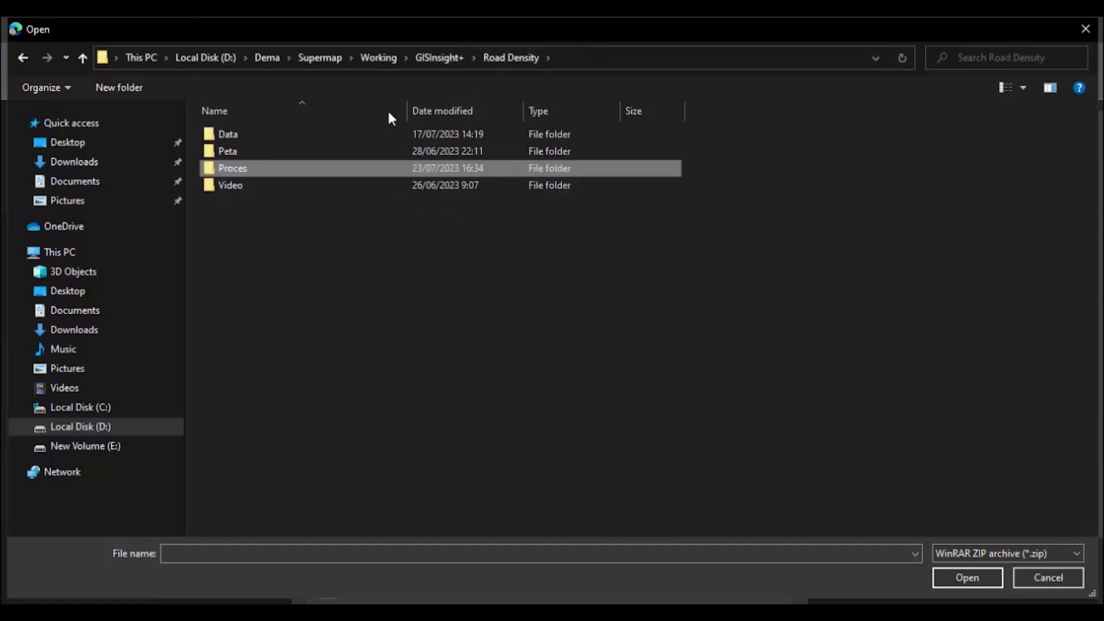
{"action": "double_click", "coordinate": [282, 137]}
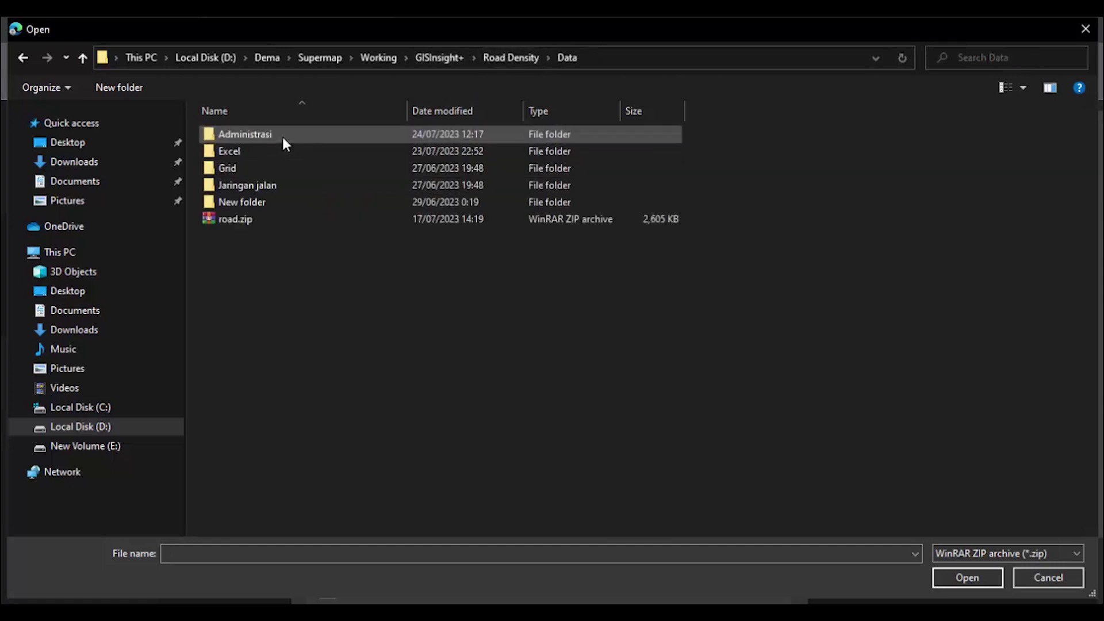
{"action": "left_click", "coordinate": [515, 55]}
{"action": "left_click", "coordinate": [306, 168]}
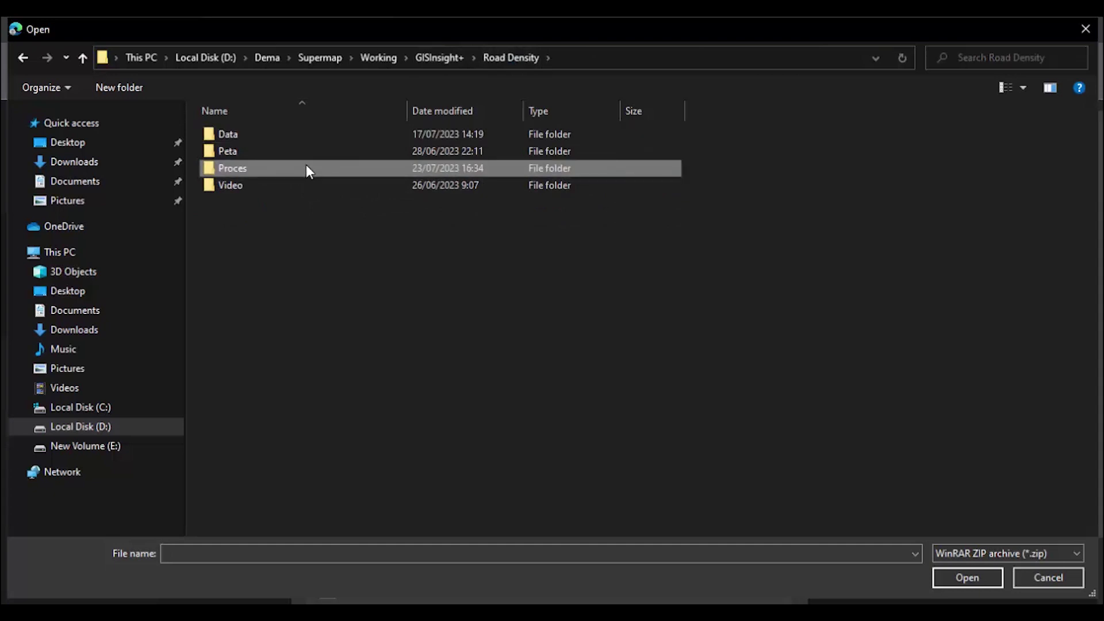
{"action": "double_click", "coordinate": [306, 167]}
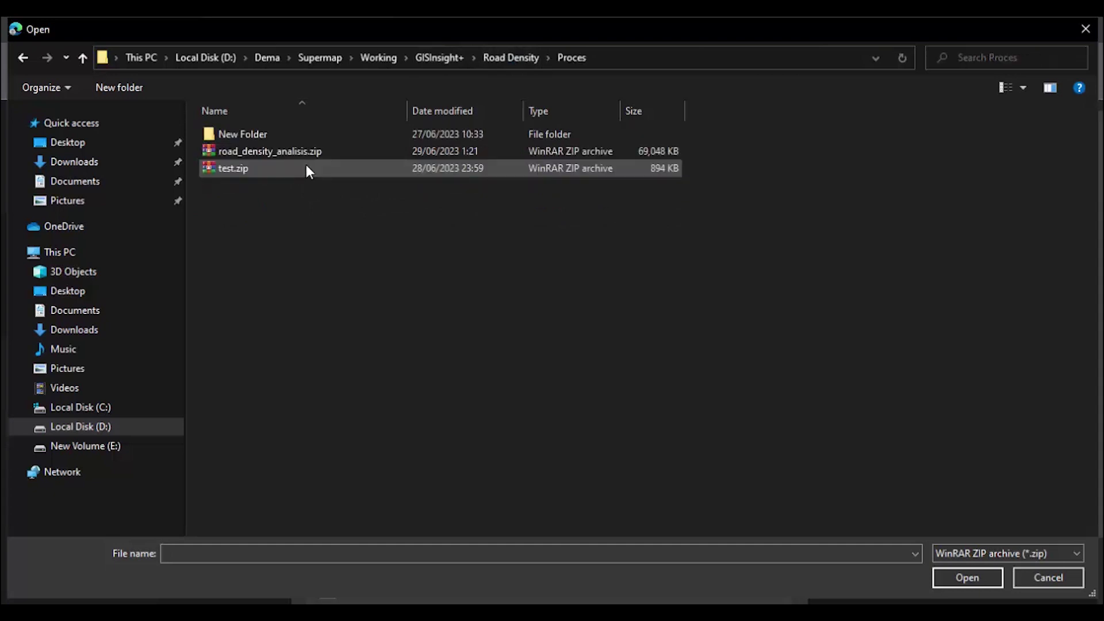
Choose road_density_analisis.zip from the Proces folder as the data to upload
{"action": "left_click", "coordinate": [332, 151]}
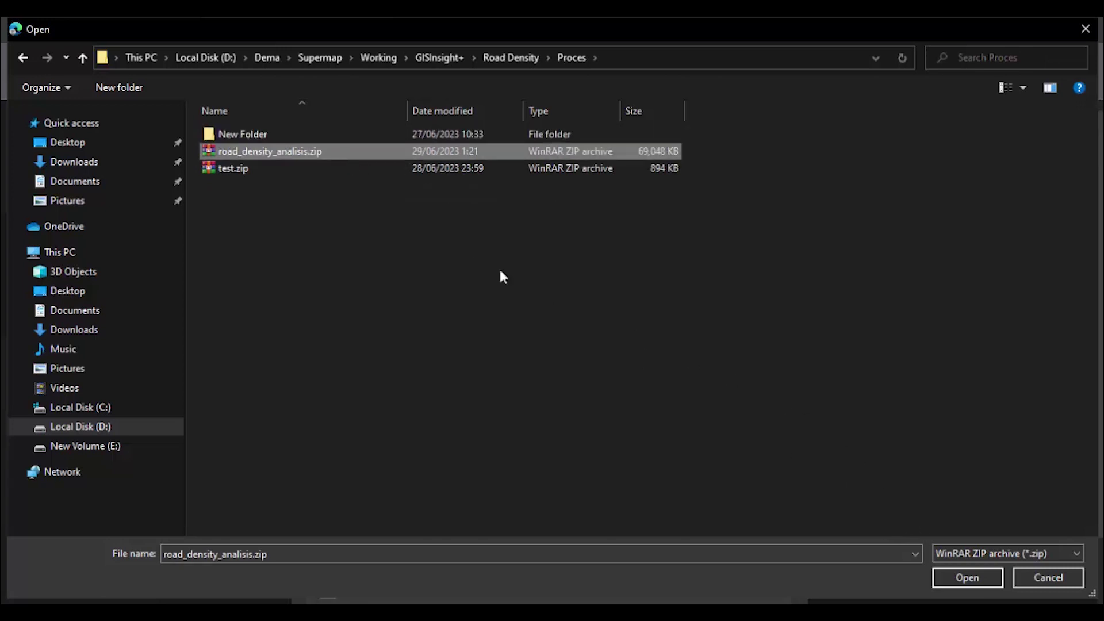
{"action": "double_click", "coordinate": [225, 136]}
{"action": "left_click", "coordinate": [562, 57]}
{"action": "left_click", "coordinate": [992, 565]}
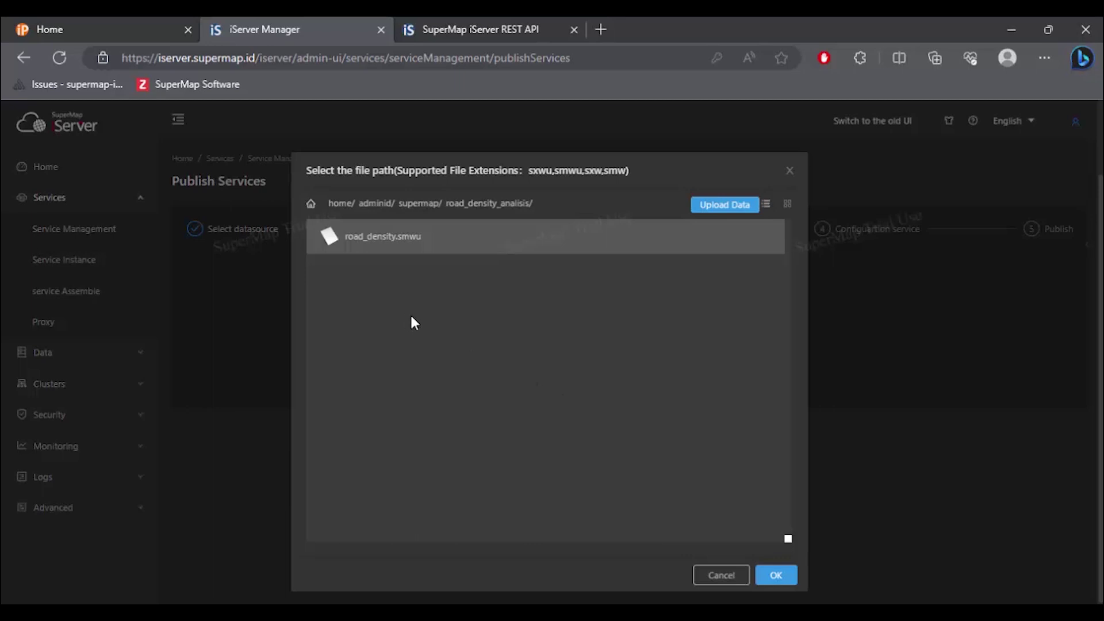
Use road_density.smwu from the road_density_analisis folder as the workspace and continue to the map service configuration
{"action": "left_click", "coordinate": [784, 577]}
{"action": "left_click", "coordinate": [588, 353]}
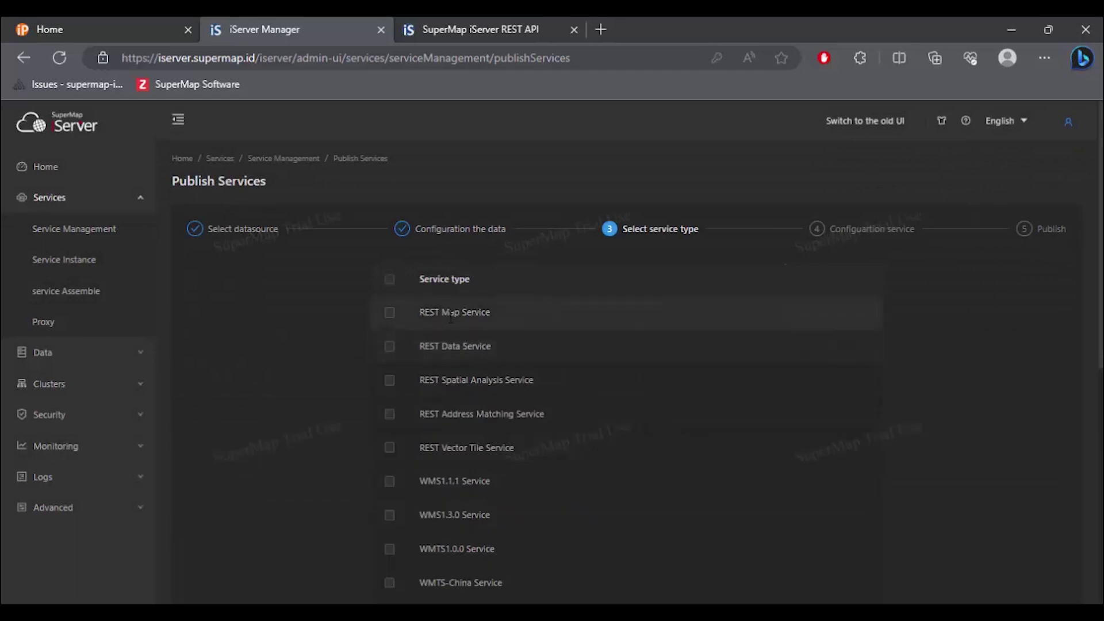
{"action": "scroll", "coordinate": [307, 313], "scroll_direction": "down", "scroll_amount": 10}
{"action": "left_click", "coordinate": [454, 504]}
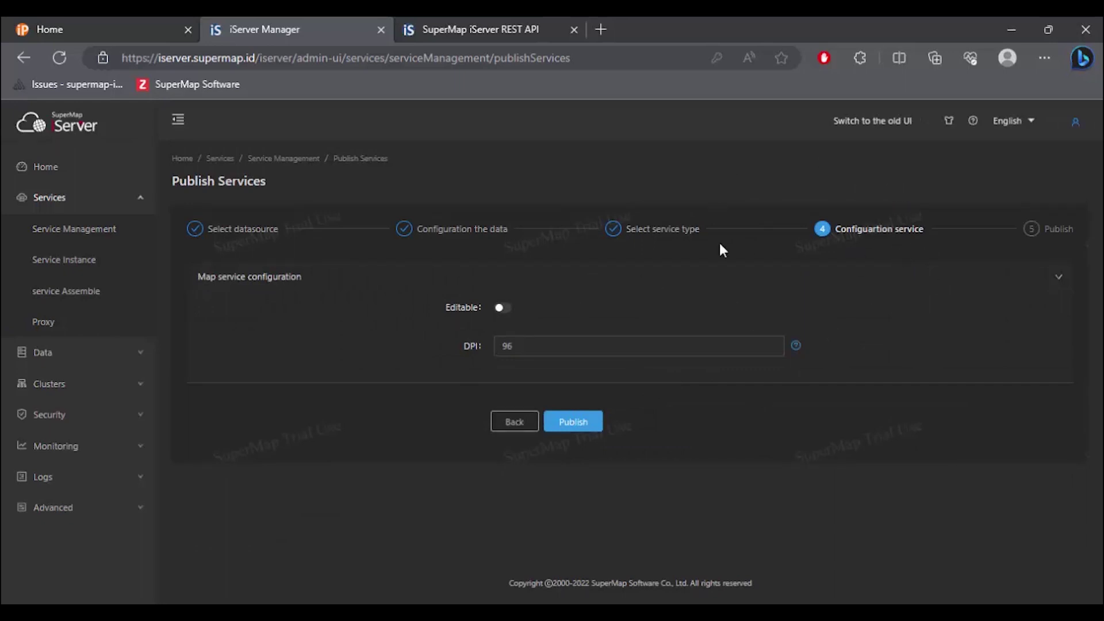
View the map list of the published road_density service and close iServer Manager
{"action": "left_click", "coordinate": [445, 29]}
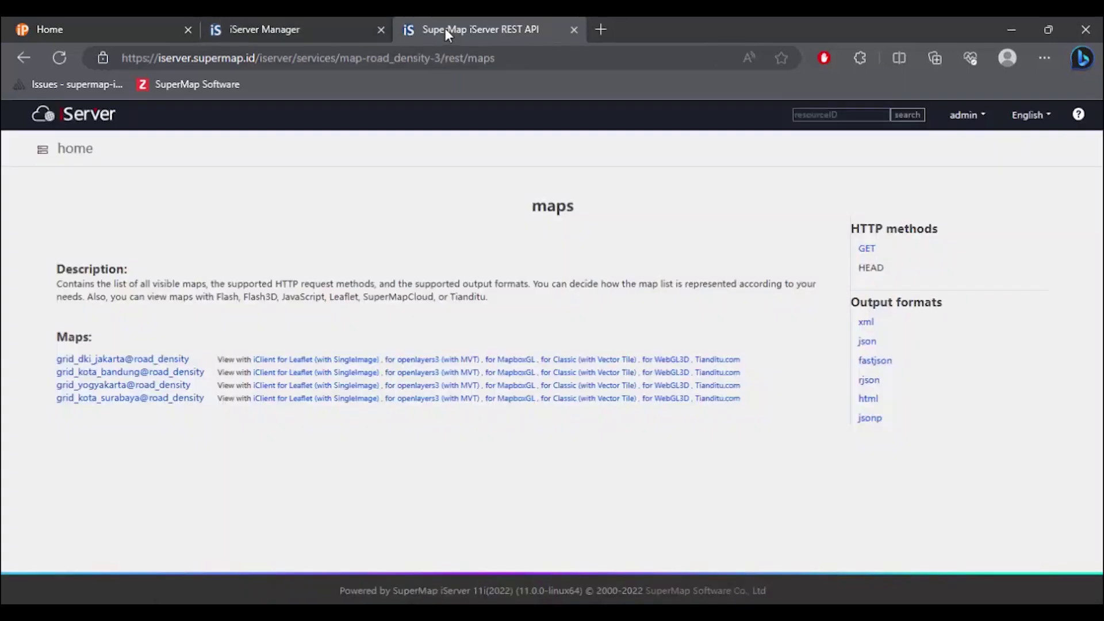
{"action": "left_click", "coordinate": [381, 30]}
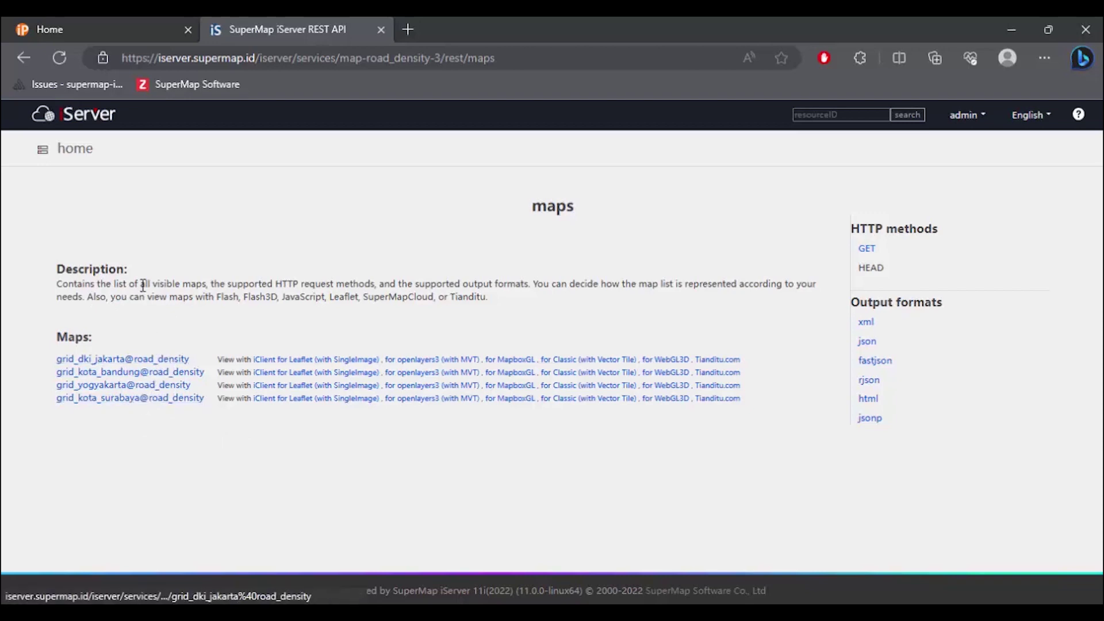
Open DataViz from the Geoportal home page and start adding a SuperMap REST Map Service layer from the web
{"action": "left_click", "coordinate": [139, 23]}
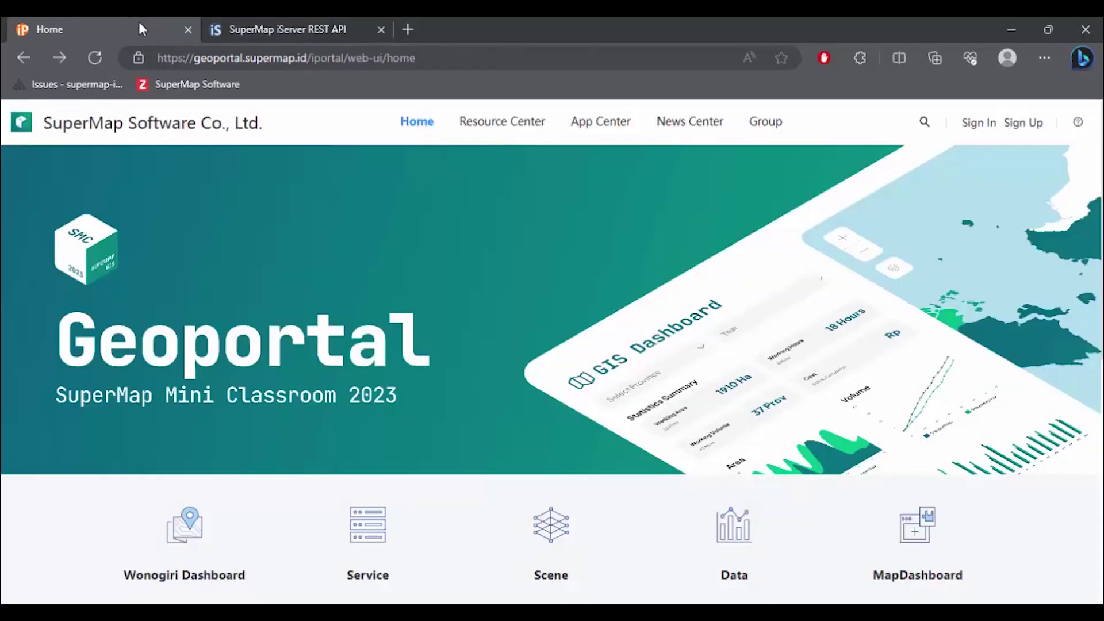
{"action": "mouse_move", "coordinate": [500, 132]}
{"action": "mouse_move", "coordinate": [601, 124]}
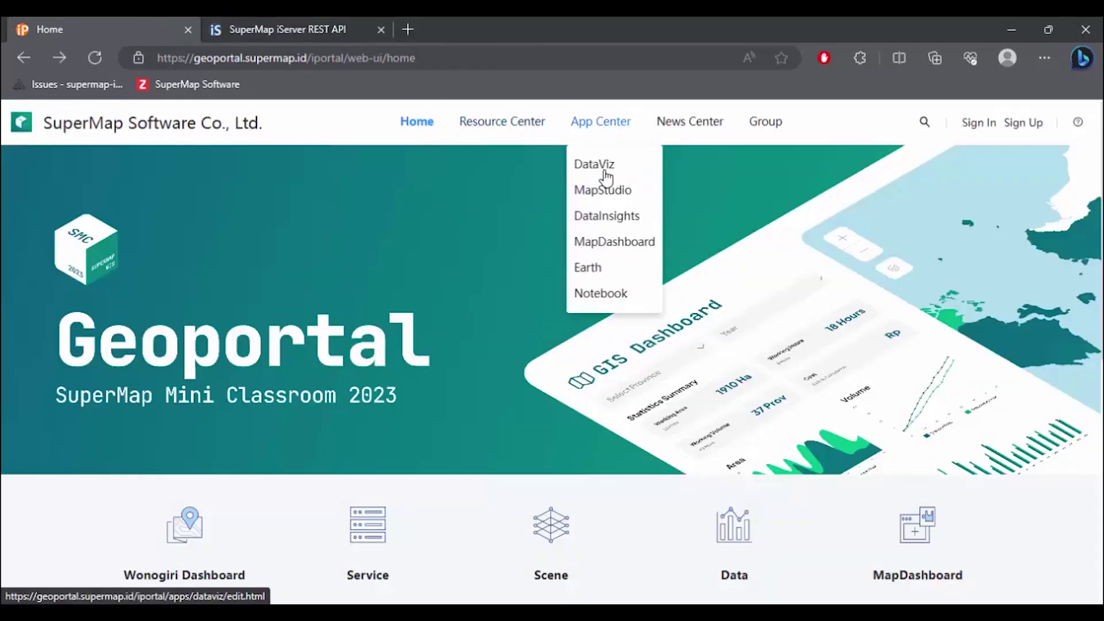
{"action": "left_click", "coordinate": [596, 165]}
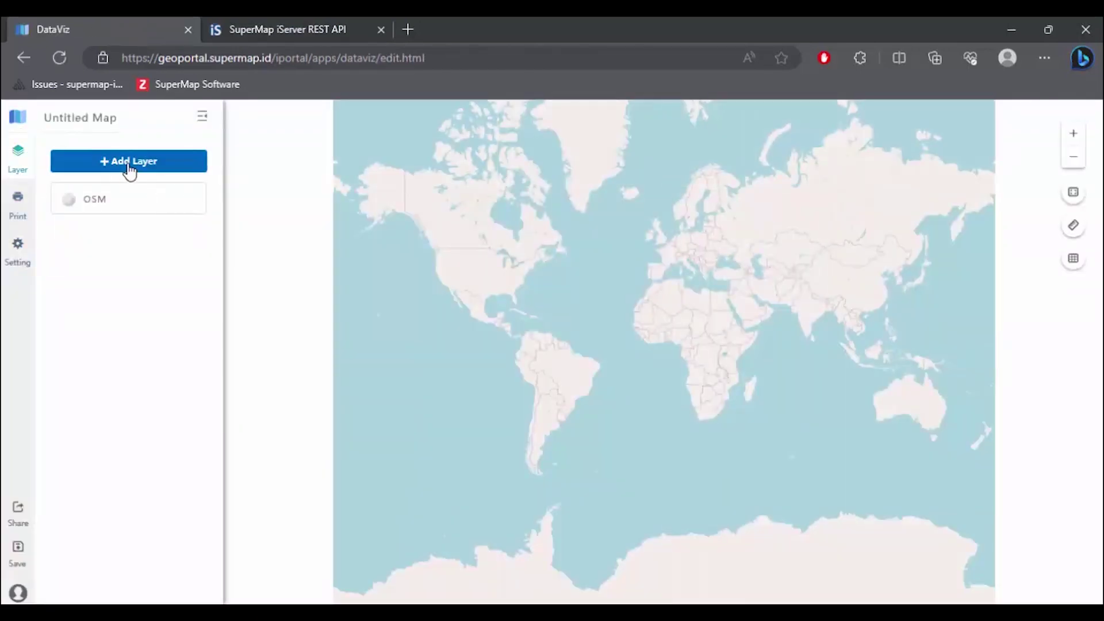
{"action": "left_click", "coordinate": [112, 167]}
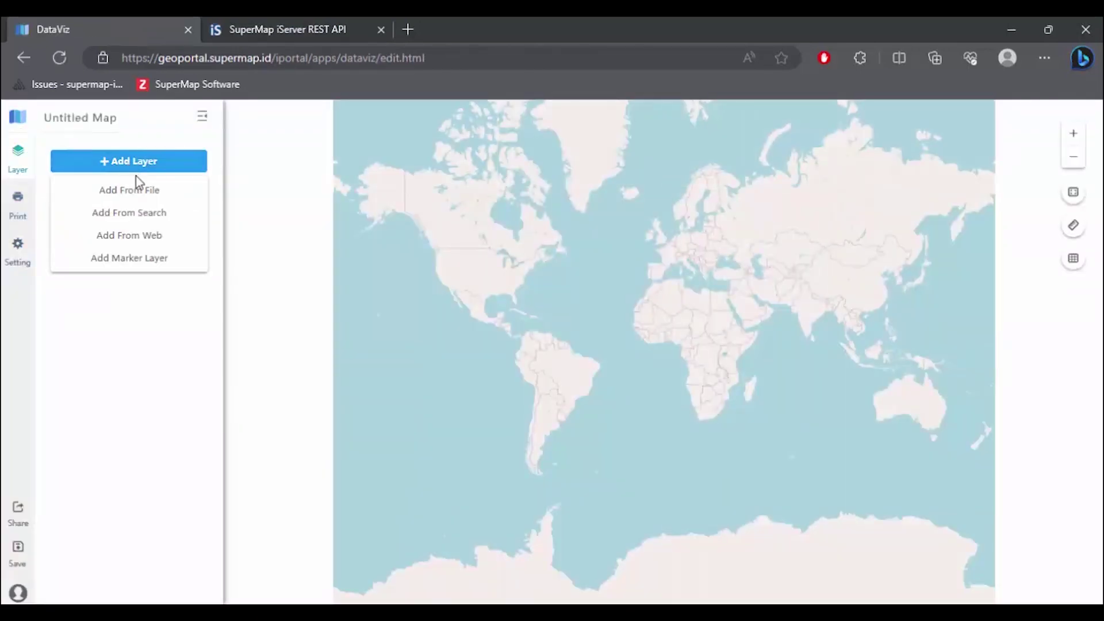
{"action": "left_click", "coordinate": [149, 238]}
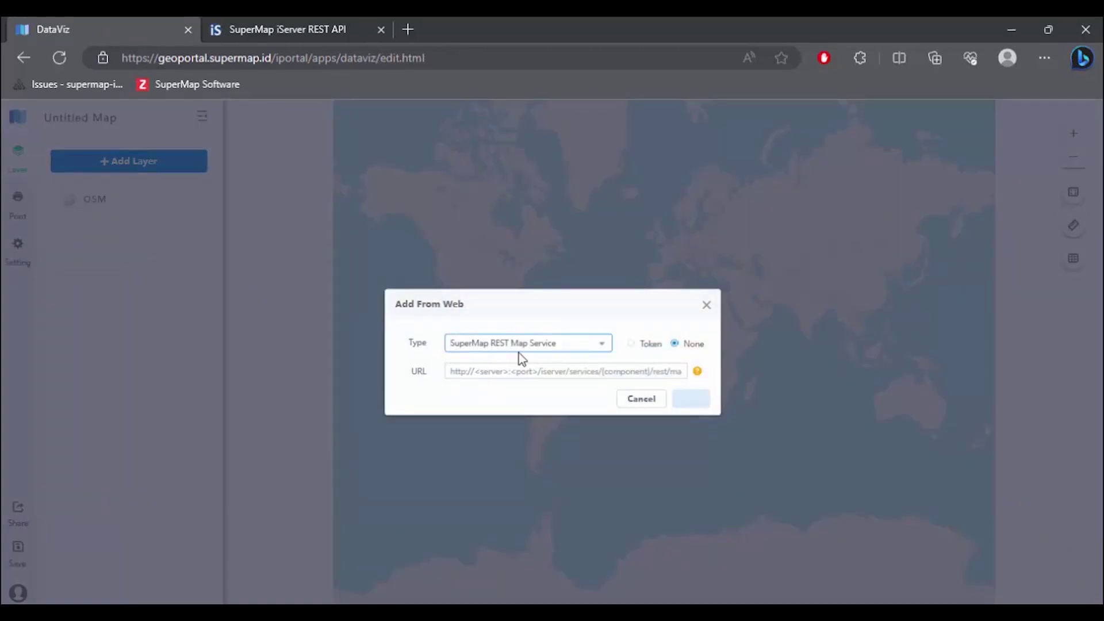
Add the grid_dki_jakarta@road_density map from iServer as a web layer in DataViz, using its copied REST address
{"action": "left_click", "coordinate": [290, 32]}
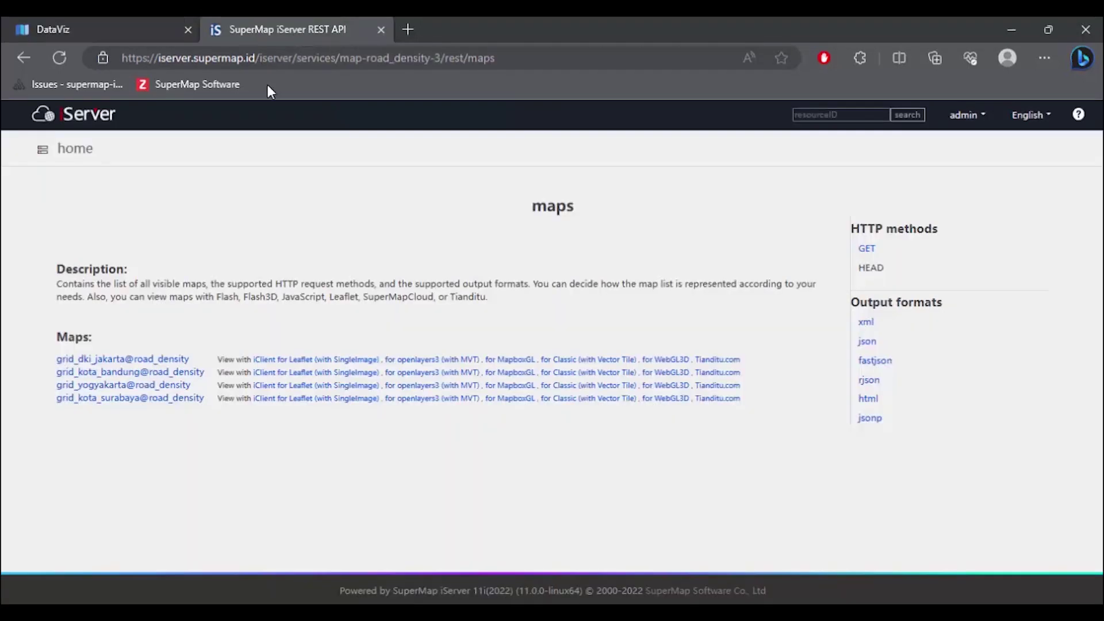
{"action": "left_click", "coordinate": [153, 363]}
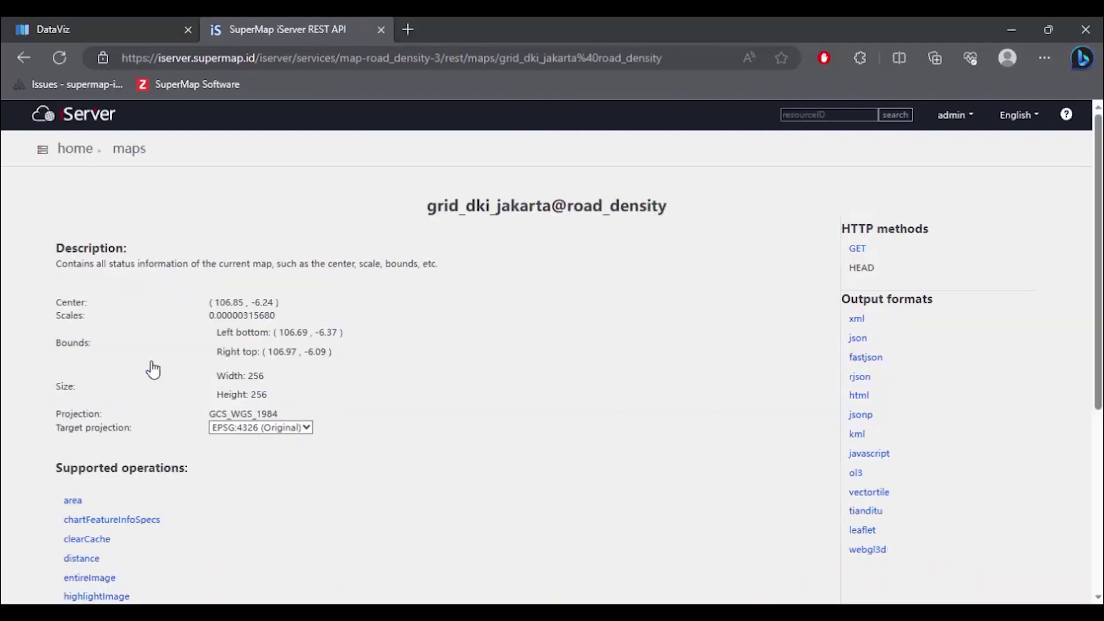
{"action": "left_click", "coordinate": [269, 61]}
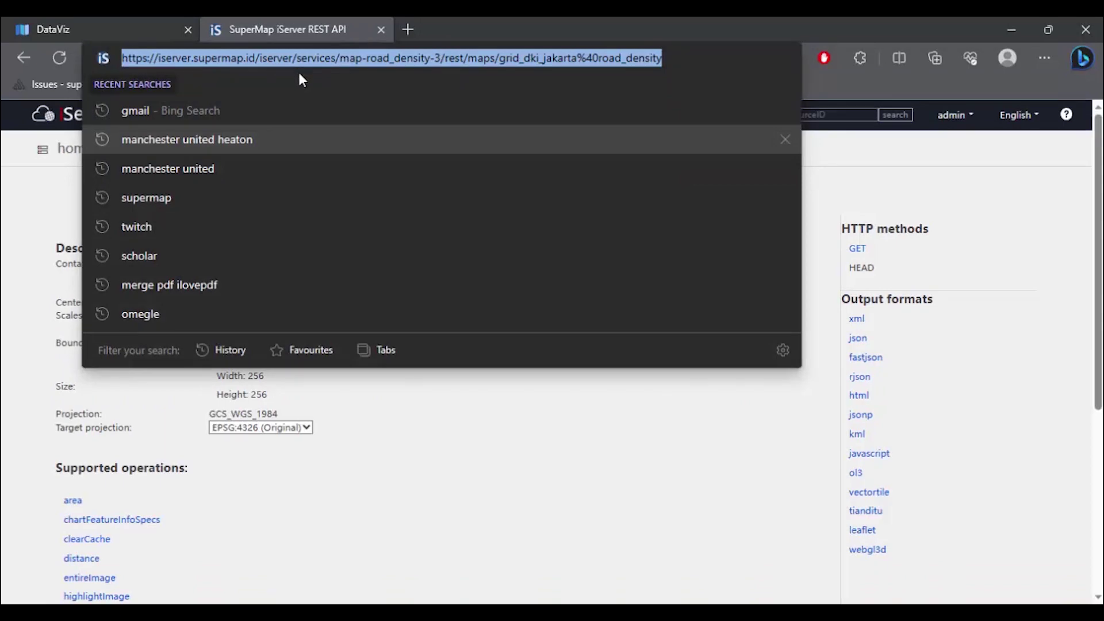
{"action": "key", "text": "ctrl+c"}
{"action": "left_click", "coordinate": [101, 23]}
{"action": "left_click", "coordinate": [493, 371]}
{"action": "key", "text": "ctrl+v"}
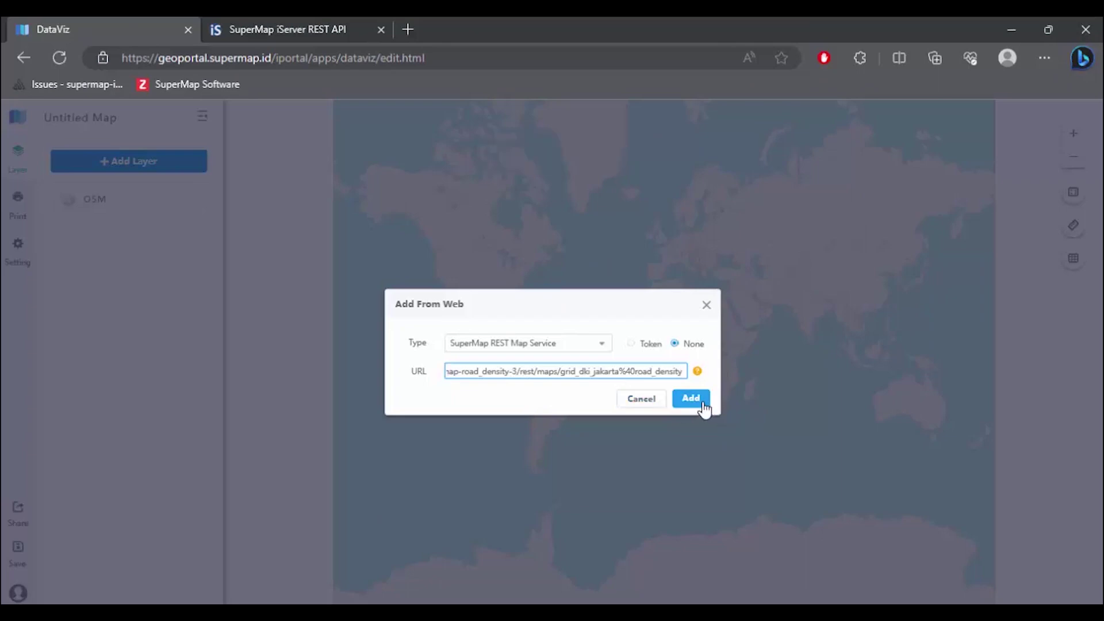
{"action": "left_click", "coordinate": [703, 403]}
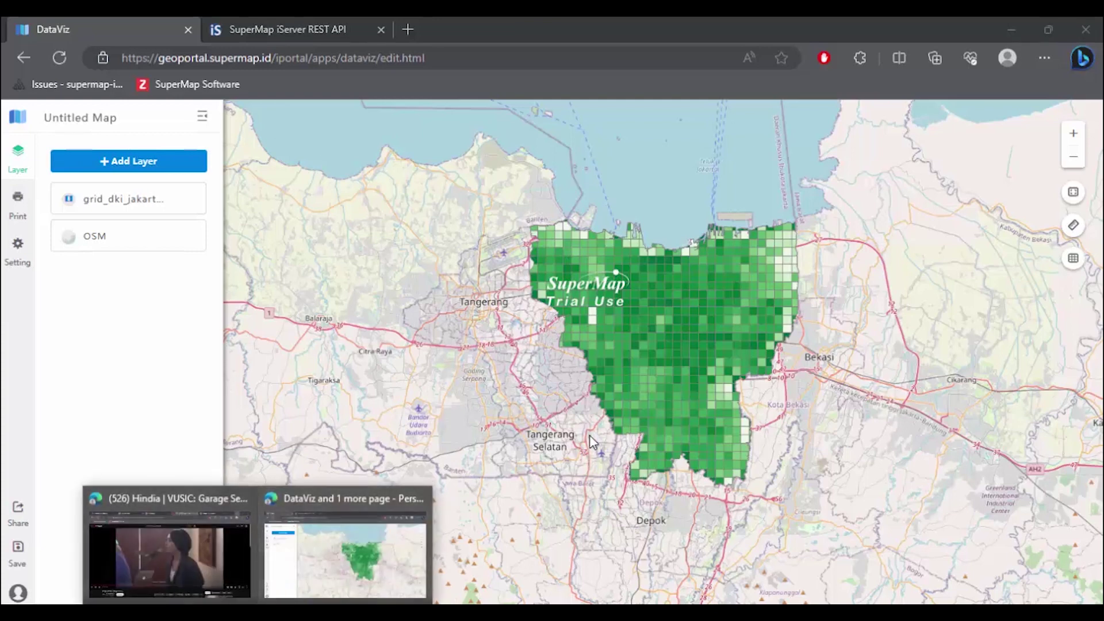
Switch to the Tutorial road density dashboard and place a map component in the DKI Jakarta page of the Peta Road Density container
{"action": "left_click", "coordinate": [587, 391]}
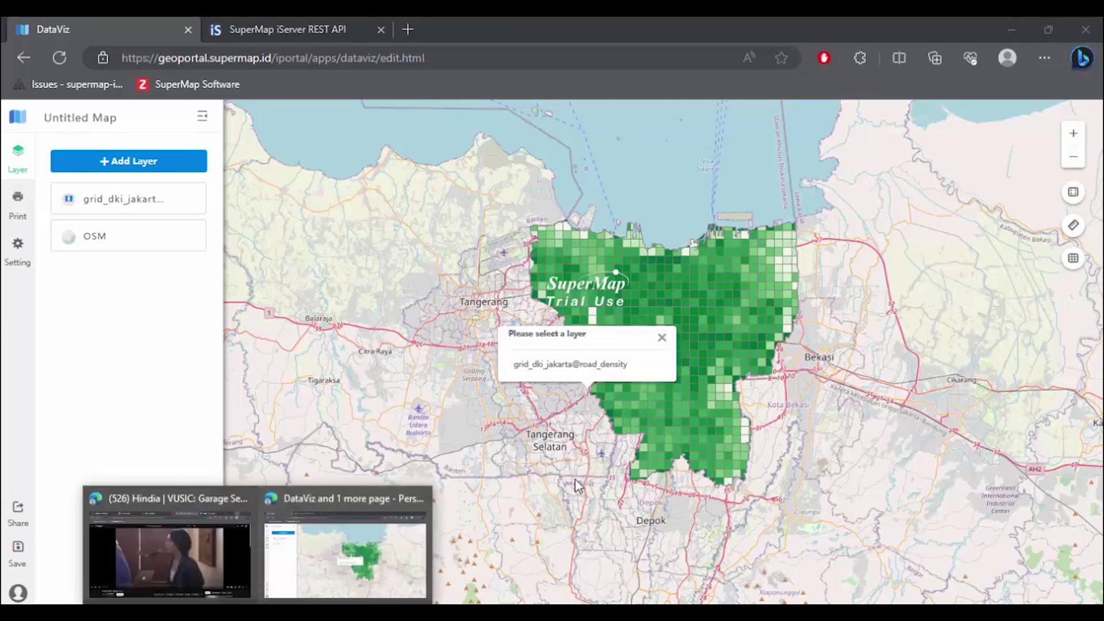
{"action": "left_click", "coordinate": [643, 446]}
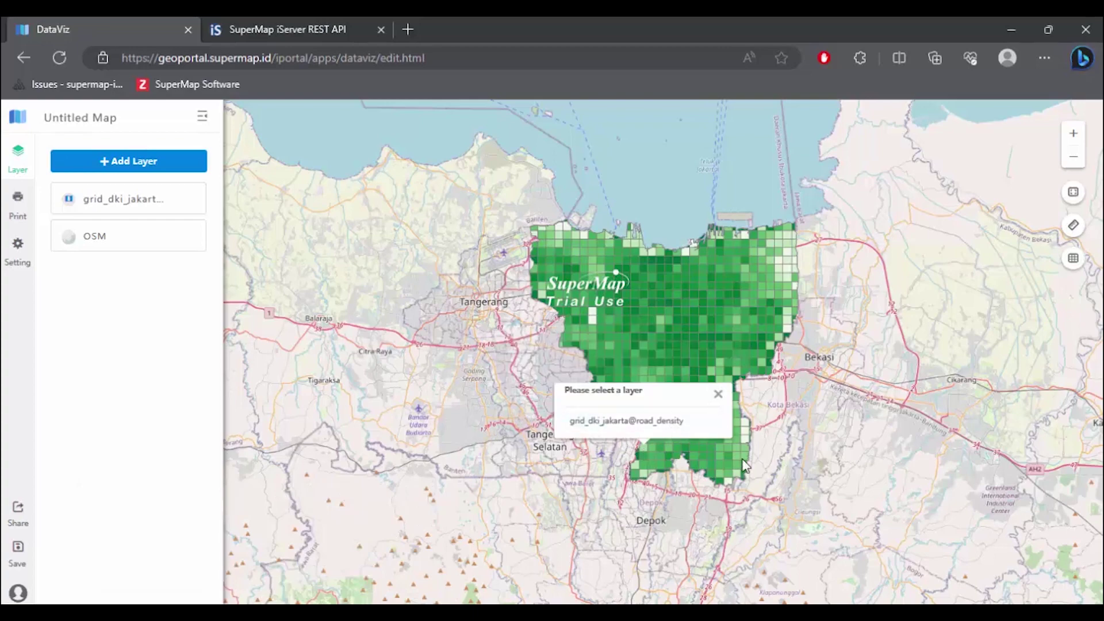
{"action": "left_click_drag", "start_coordinate": [484, 467], "coordinate": [474, 504]}
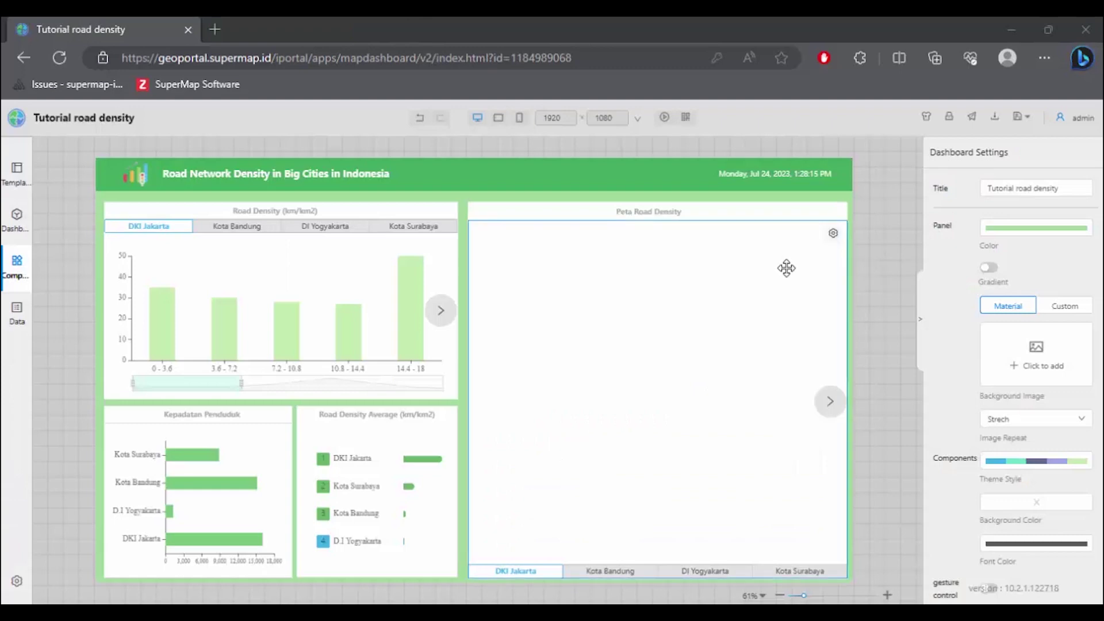
{"action": "left_click", "coordinate": [17, 265]}
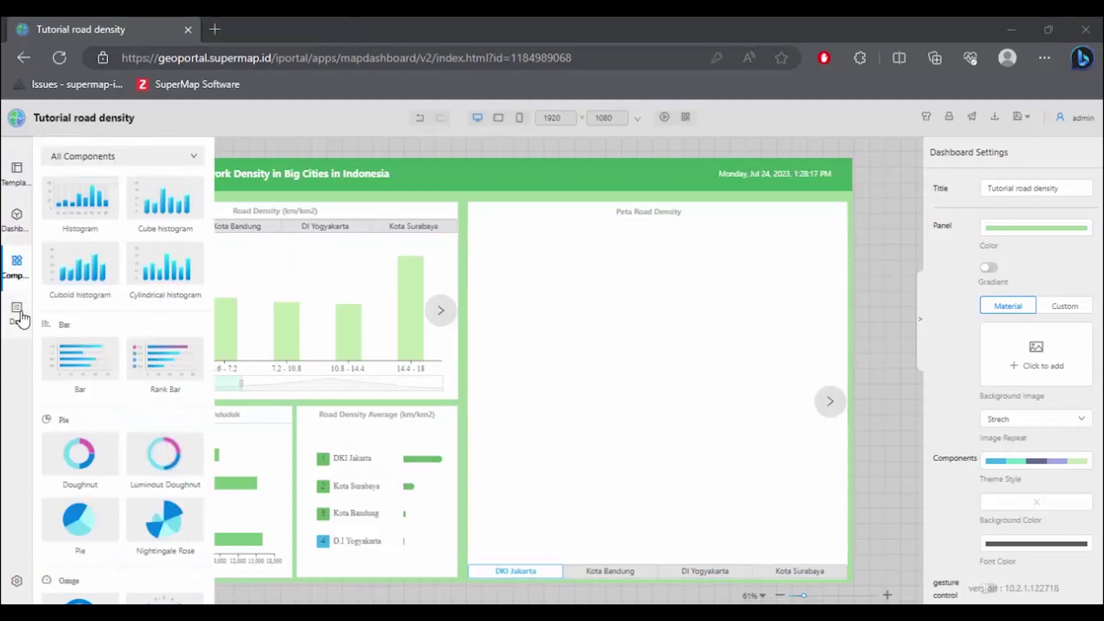
{"action": "left_click", "coordinate": [18, 266]}
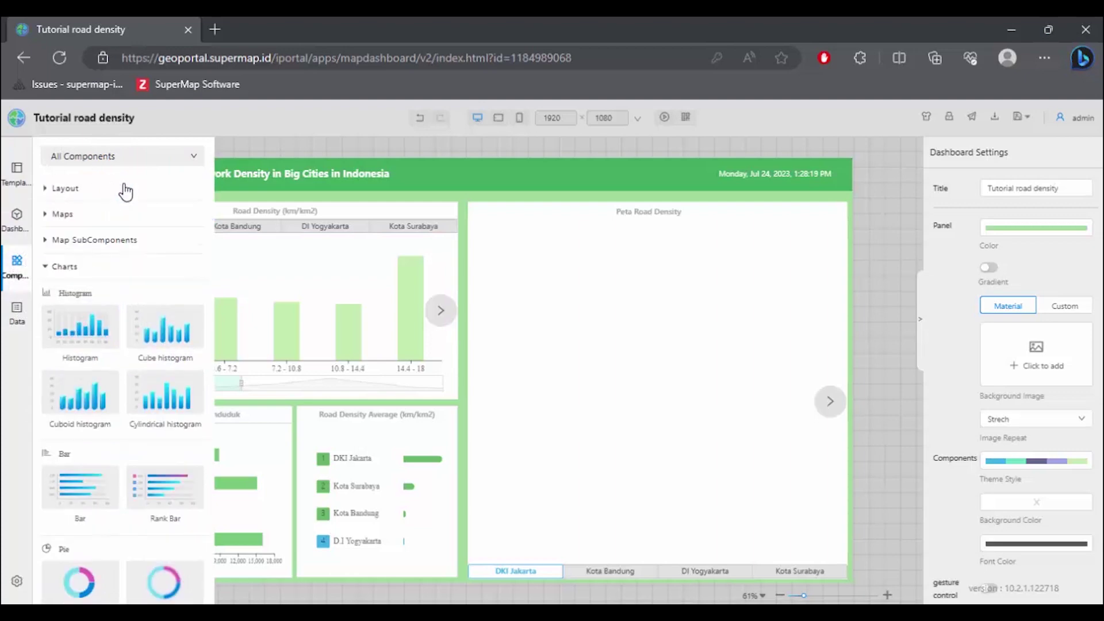
{"action": "left_click", "coordinate": [60, 216]}
{"action": "left_click_drag", "start_coordinate": [92, 259], "coordinate": [662, 321]}
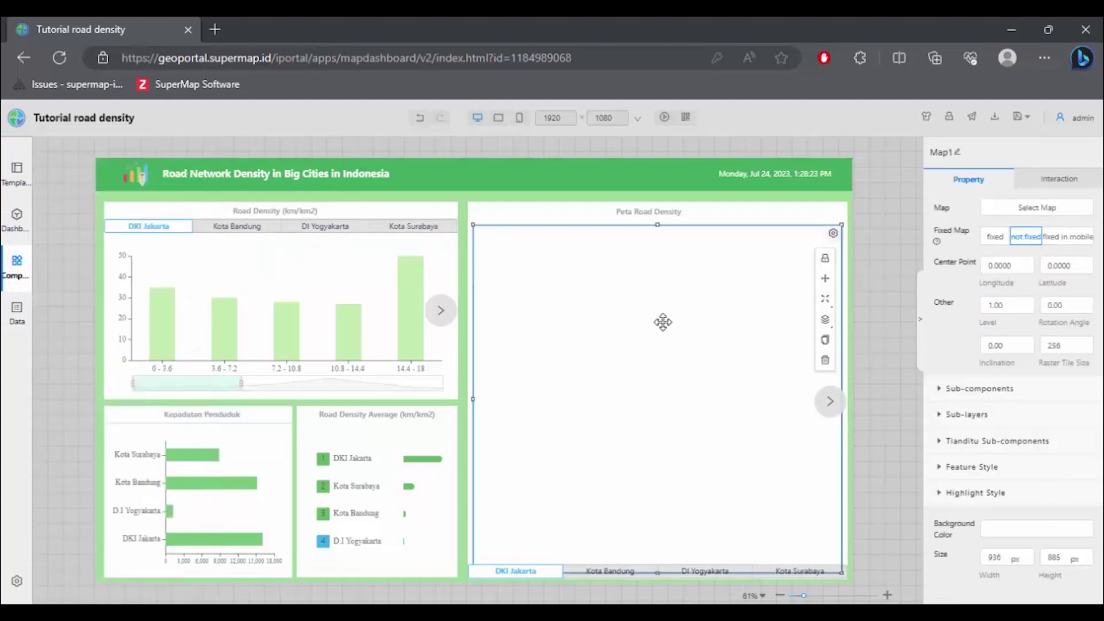
Resize the new map component to 964 × 908 px so it fills the Peta Road Density container
{"action": "left_click_drag", "start_coordinate": [473, 227], "coordinate": [463, 227]}
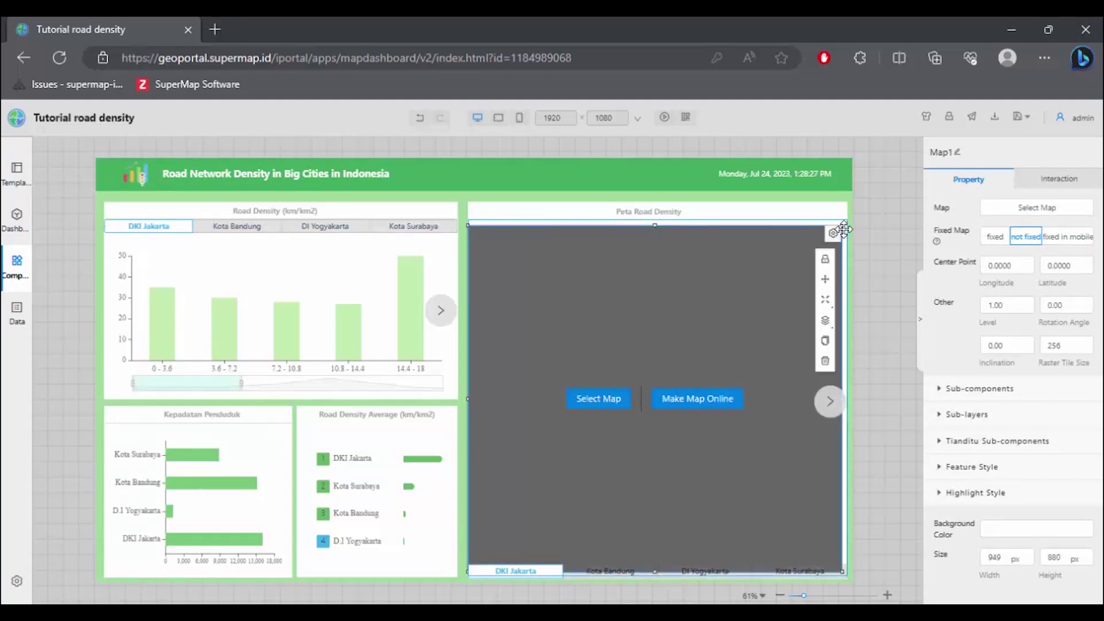
{"action": "left_click", "coordinate": [849, 236]}
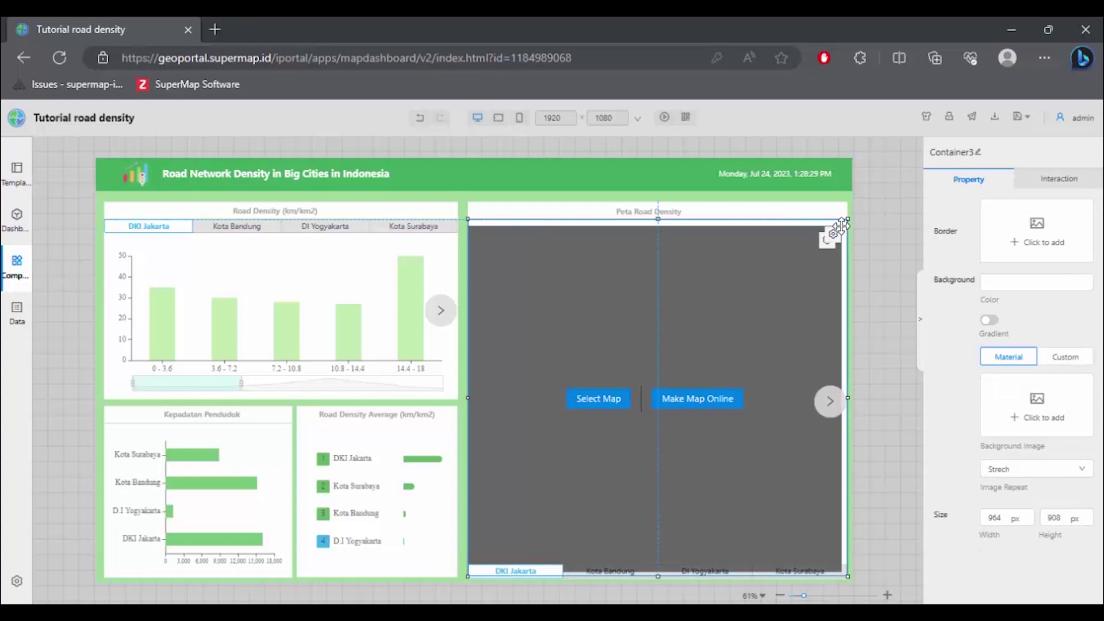
{"action": "left_click", "coordinate": [838, 228]}
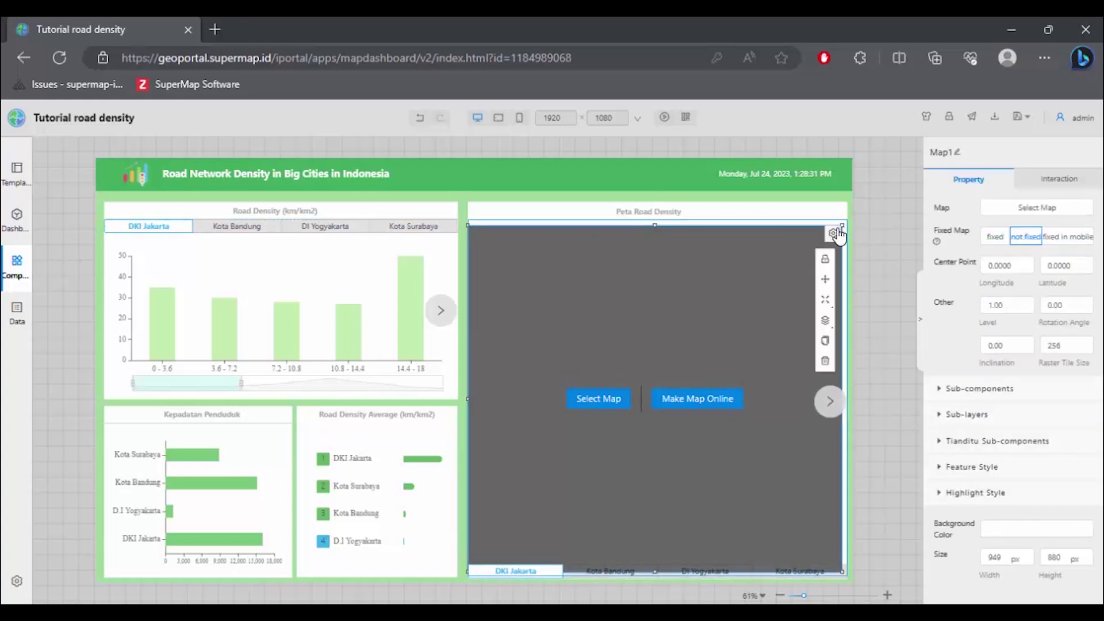
{"action": "left_click_drag", "start_coordinate": [848, 226], "coordinate": [849, 219]}
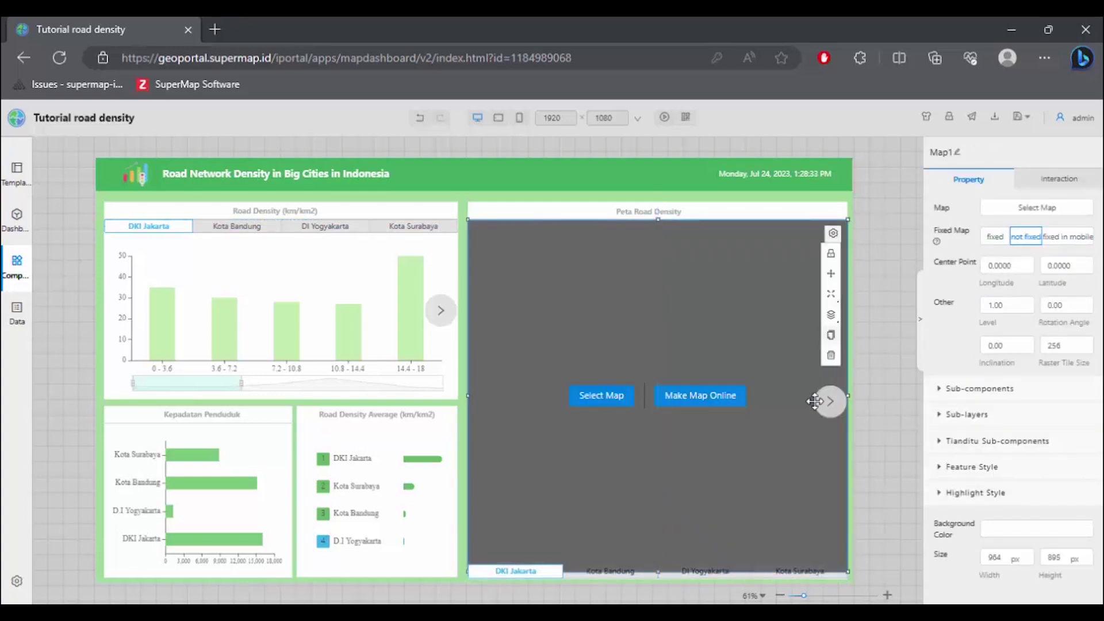
{"action": "left_click_drag", "start_coordinate": [849, 575], "coordinate": [847, 579]}
{"action": "left_click", "coordinate": [907, 515]}
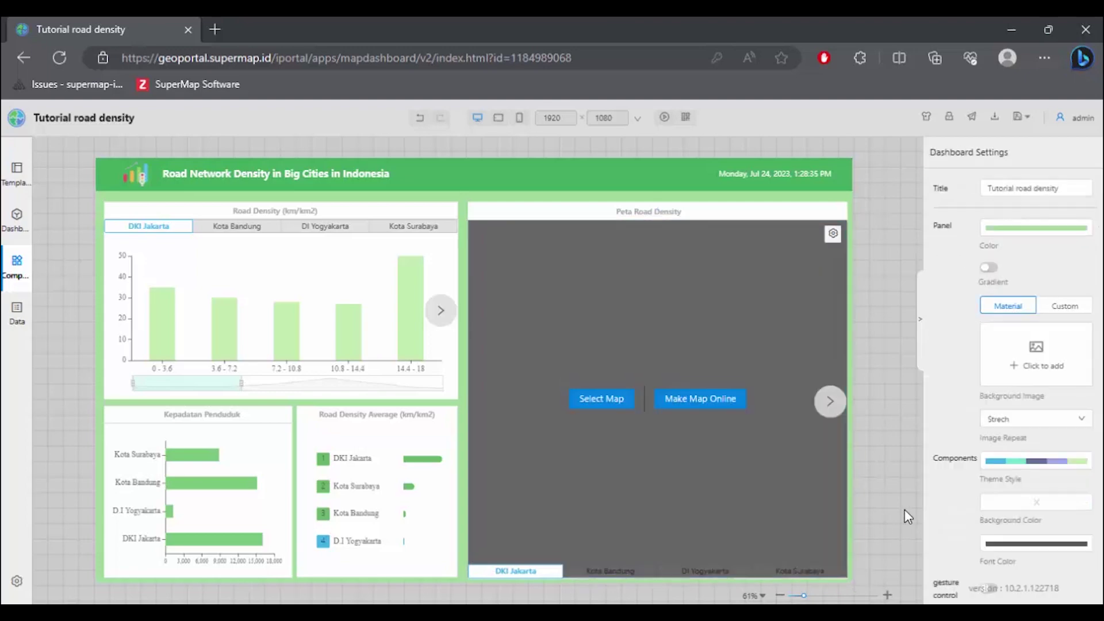
Open the map selection for the DKI Jakarta map component and sign in to show My Maps
{"action": "left_click", "coordinate": [581, 578]}
{"action": "left_click", "coordinate": [675, 444]}
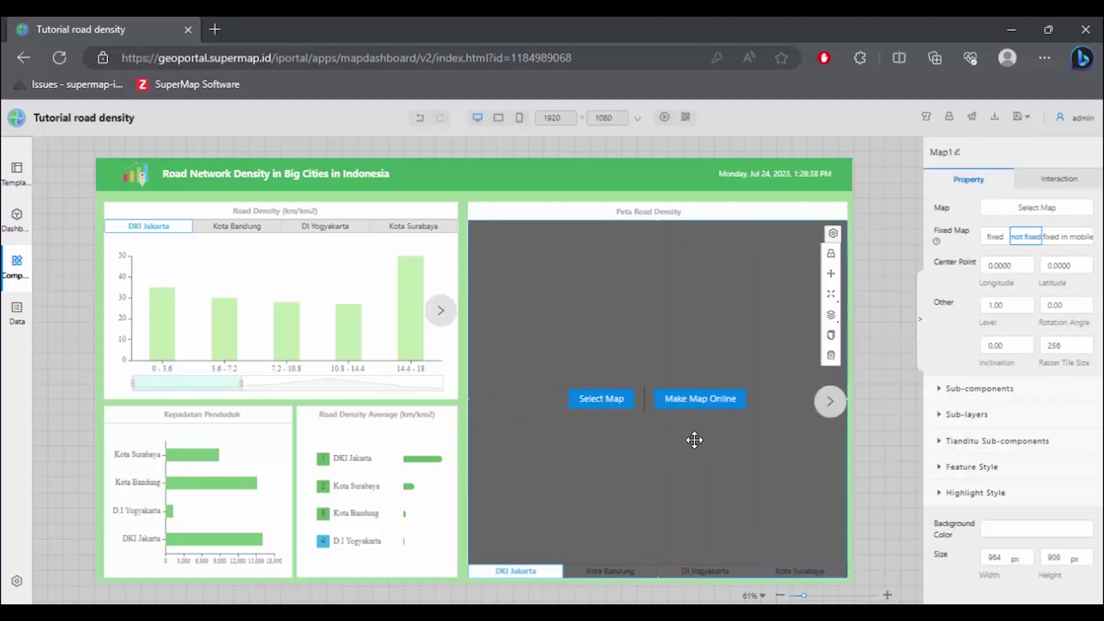
{"action": "left_click", "coordinate": [598, 399]}
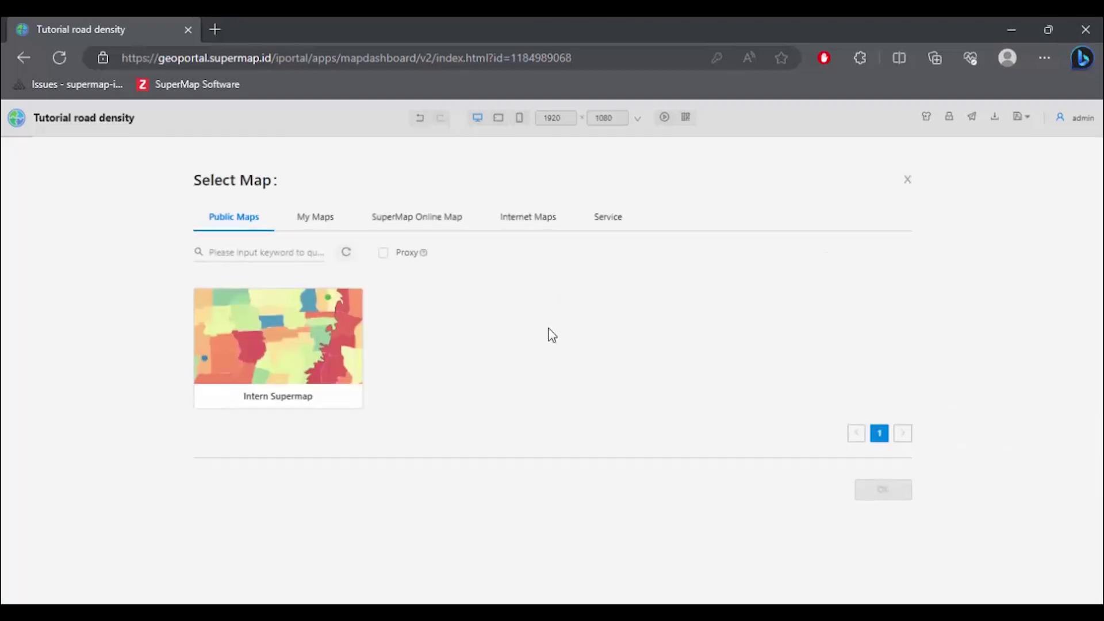
{"action": "left_click", "coordinate": [316, 219]}
{"action": "left_click", "coordinate": [580, 409]}
Search My Maps for "road density" and clear the search
{"action": "left_click", "coordinate": [275, 255]}
{"action": "type", "text": "road"}
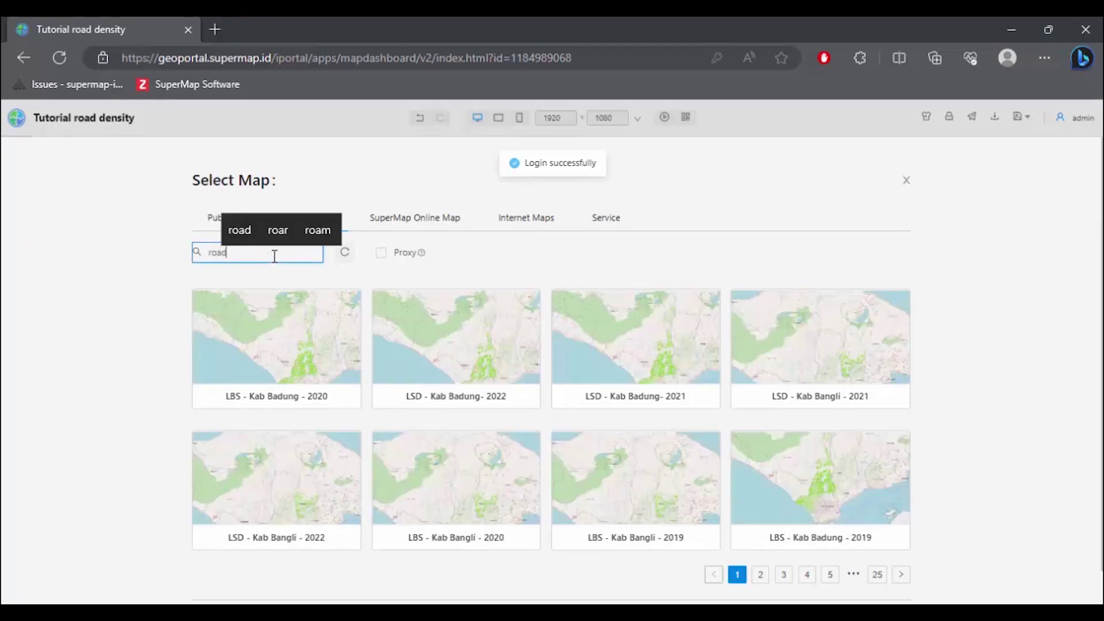
{"action": "type", "text": " density"}
{"action": "key", "text": "Return"}
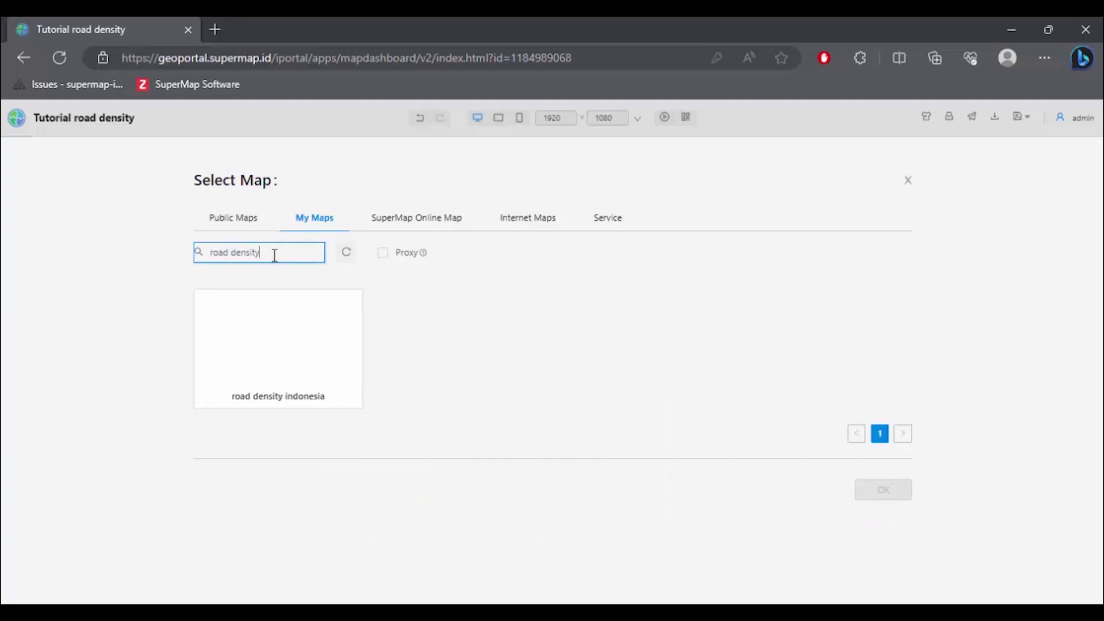
{"action": "triple_click", "coordinate": [276, 254]}
{"action": "key", "text": "BackSpace"}
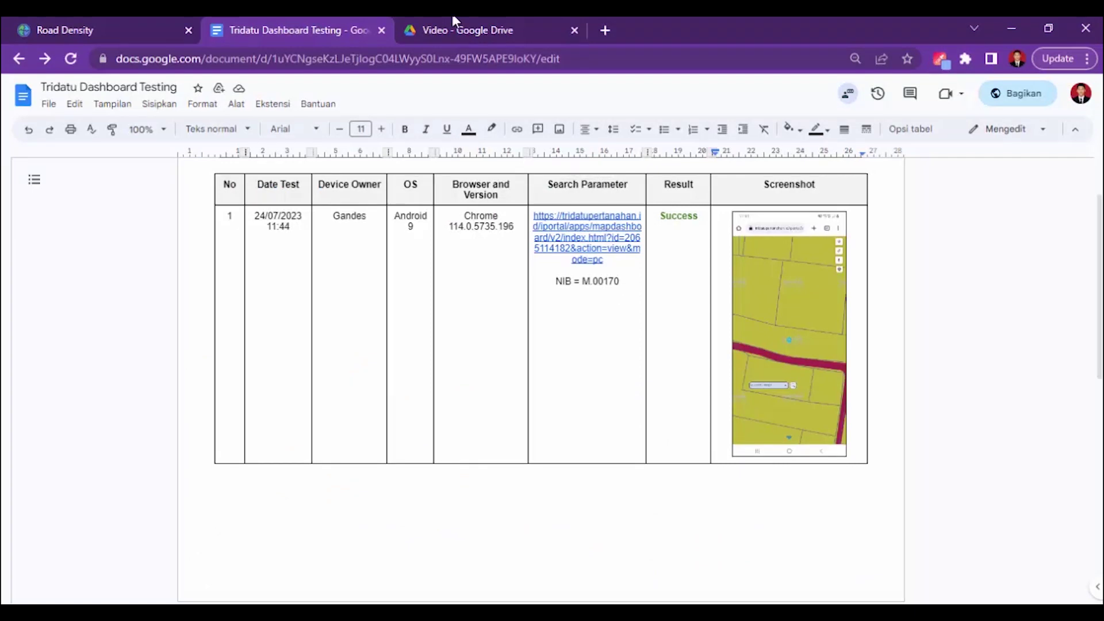
Check which map the finished Road Density dashboard uses for DKI Jakarta, and return to the tutorial dashboard's map selection
{"action": "left_click", "coordinate": [150, 30]}
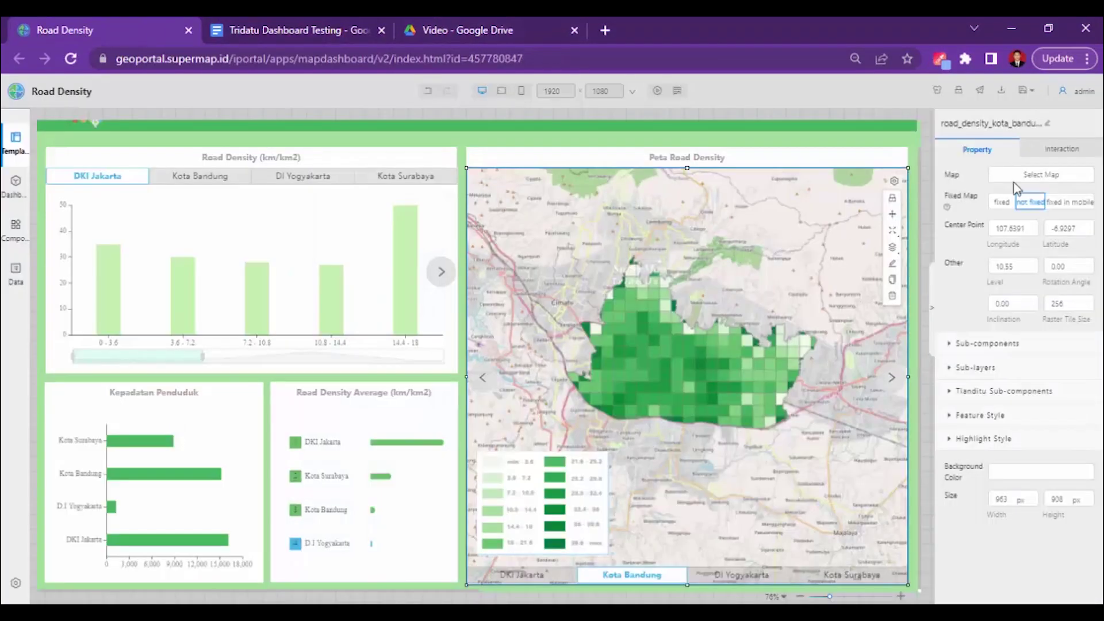
{"action": "left_click", "coordinate": [522, 575]}
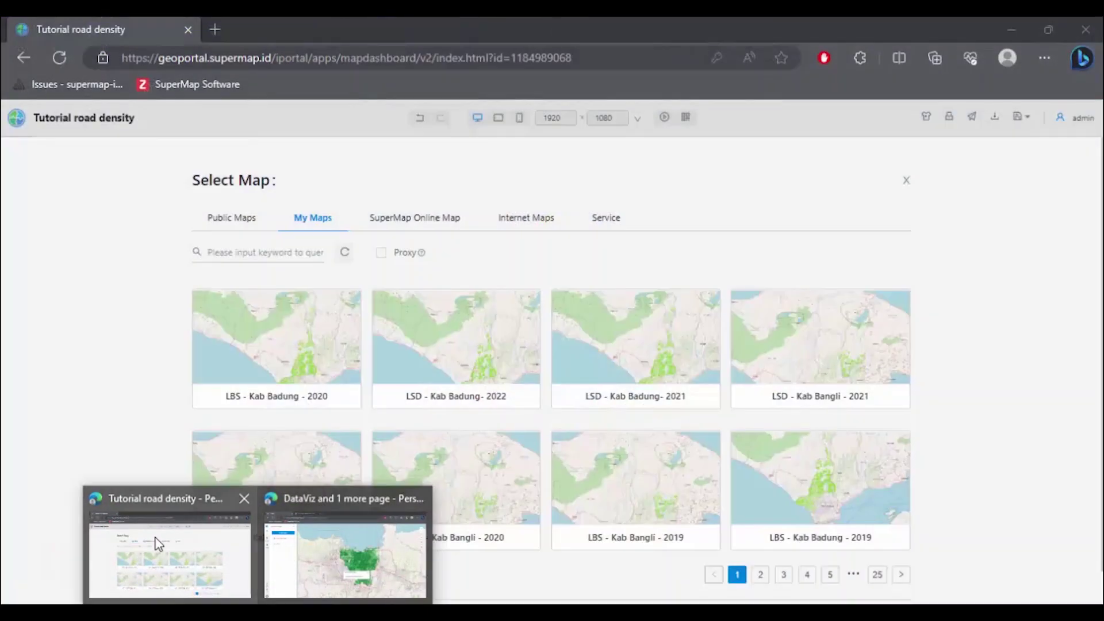
{"action": "left_click", "coordinate": [190, 498]}
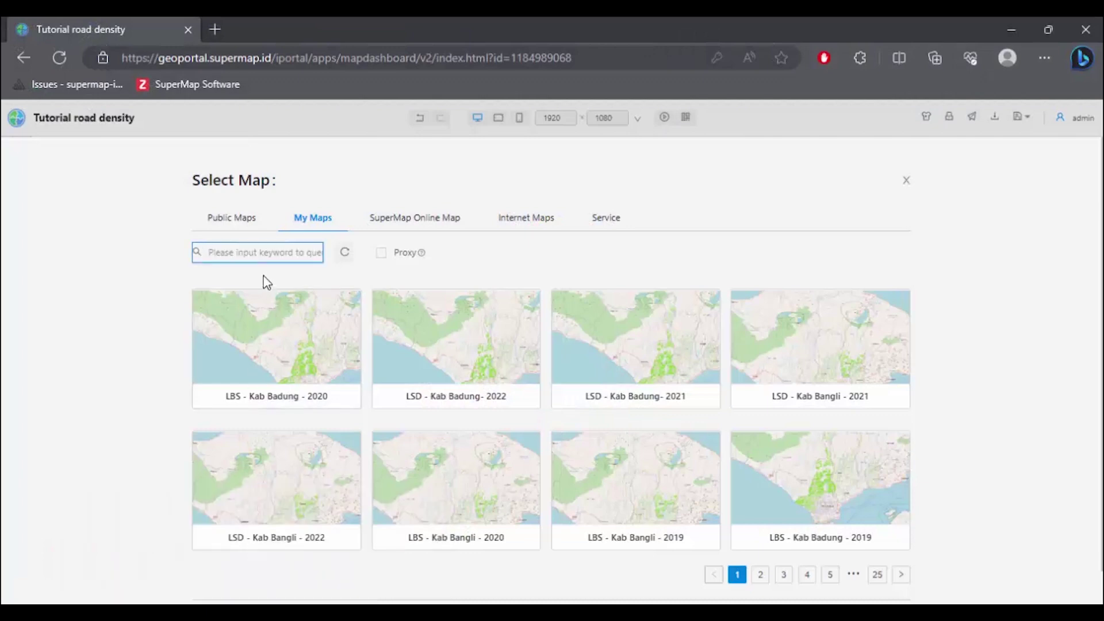
Search My Maps for "road_density" and use road_density_dki_jakarta as the map of the component
{"action": "type", "text": "l"}
{"action": "type", "text": "oad_d"}
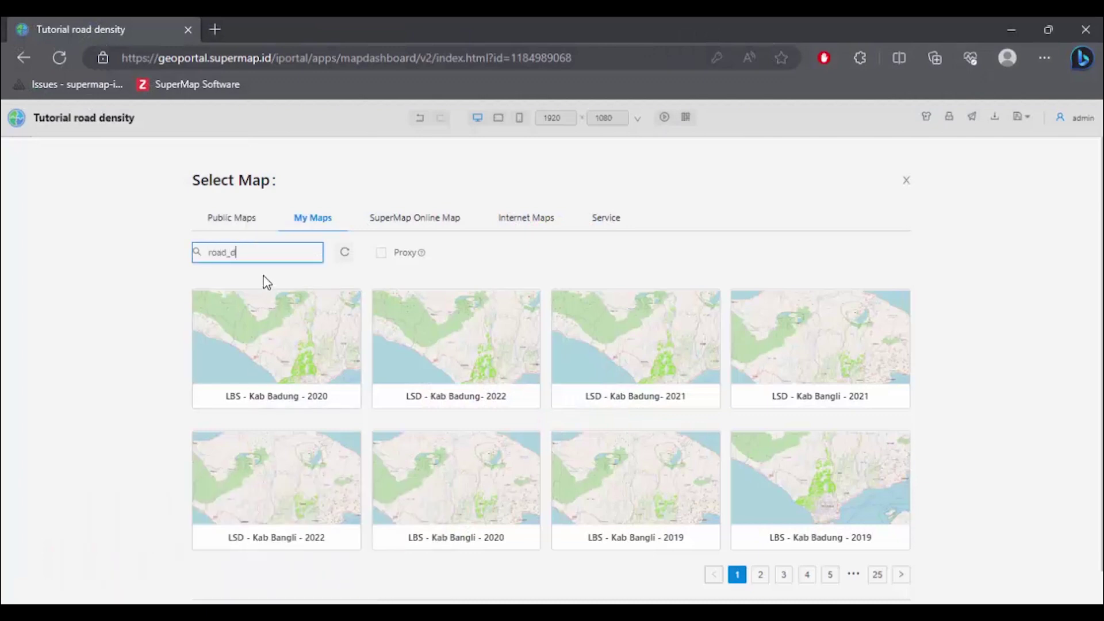
{"action": "type", "text": "ensity"}
{"action": "key", "text": "Return"}
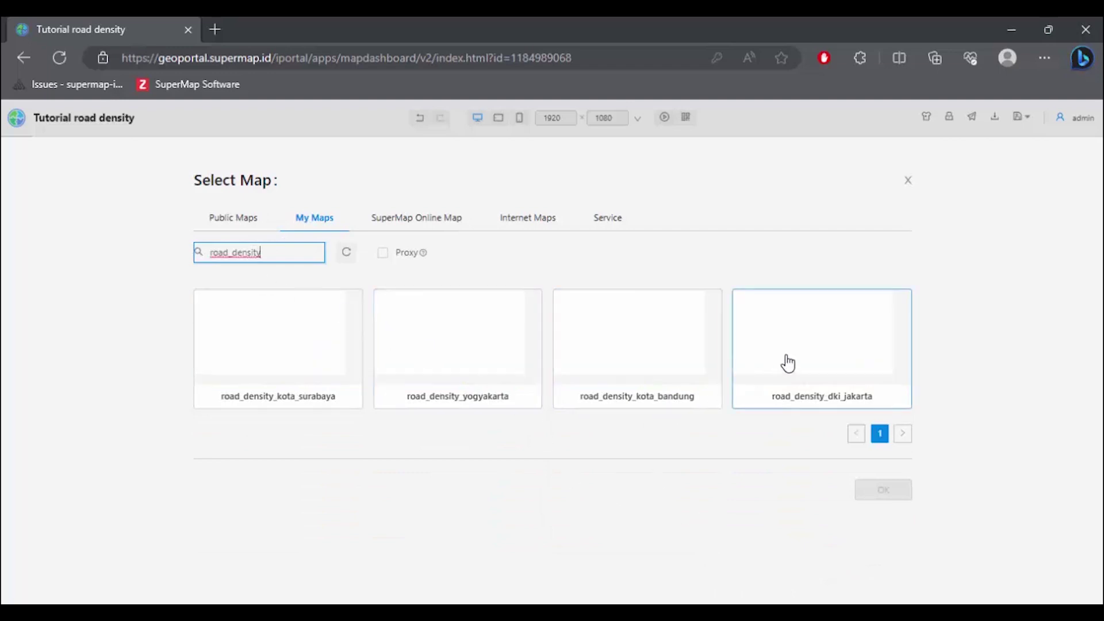
{"action": "left_click", "coordinate": [788, 363]}
{"action": "left_click", "coordinate": [889, 496]}
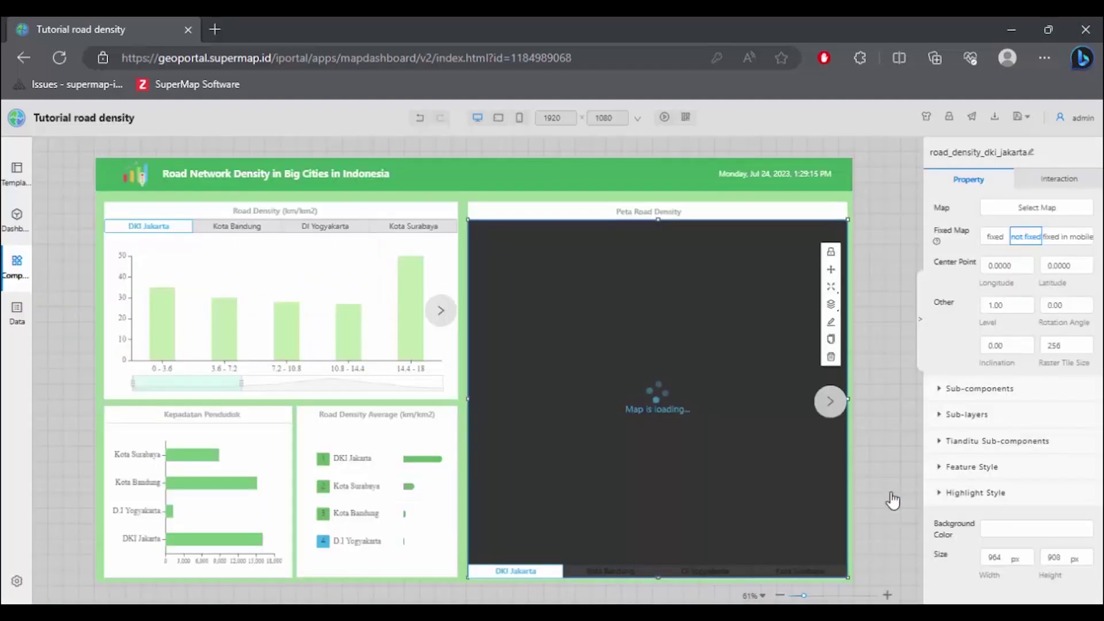